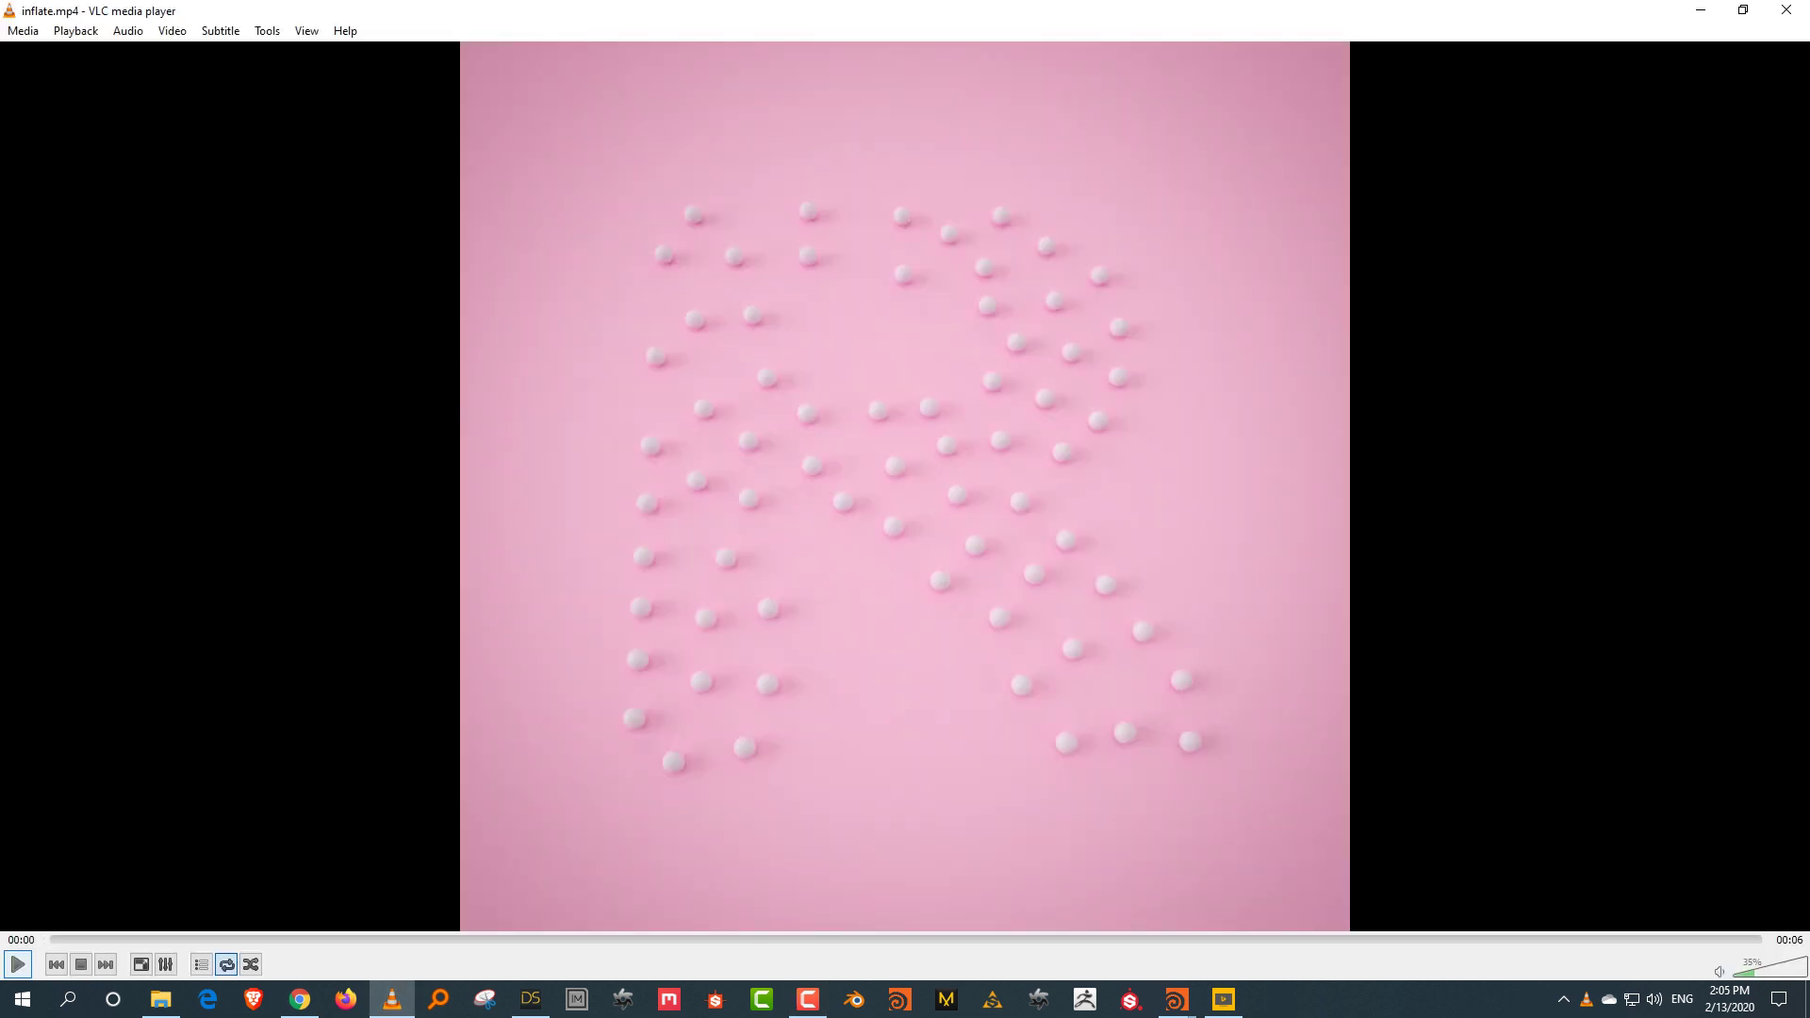
Step: Play the inflate.mp4 reference clip, pause it at 00:05, and bring the empty Houdini scene forward
key("space")
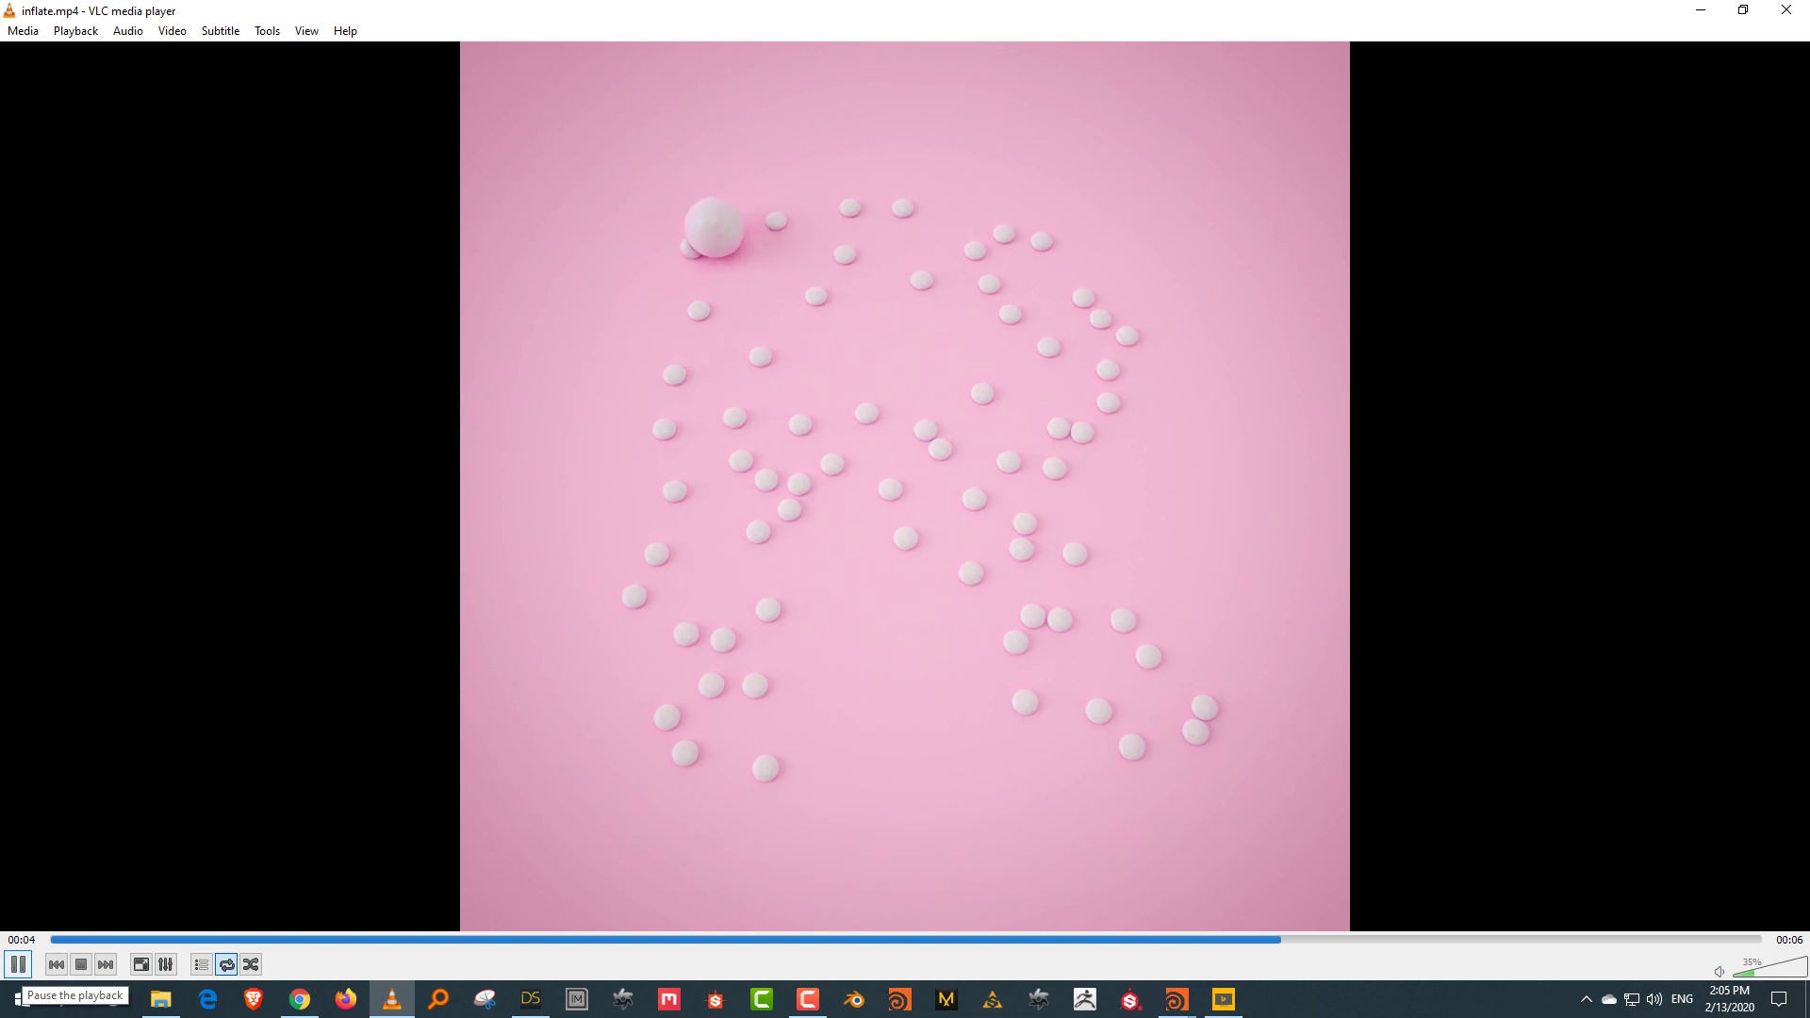
left_click(18, 964)
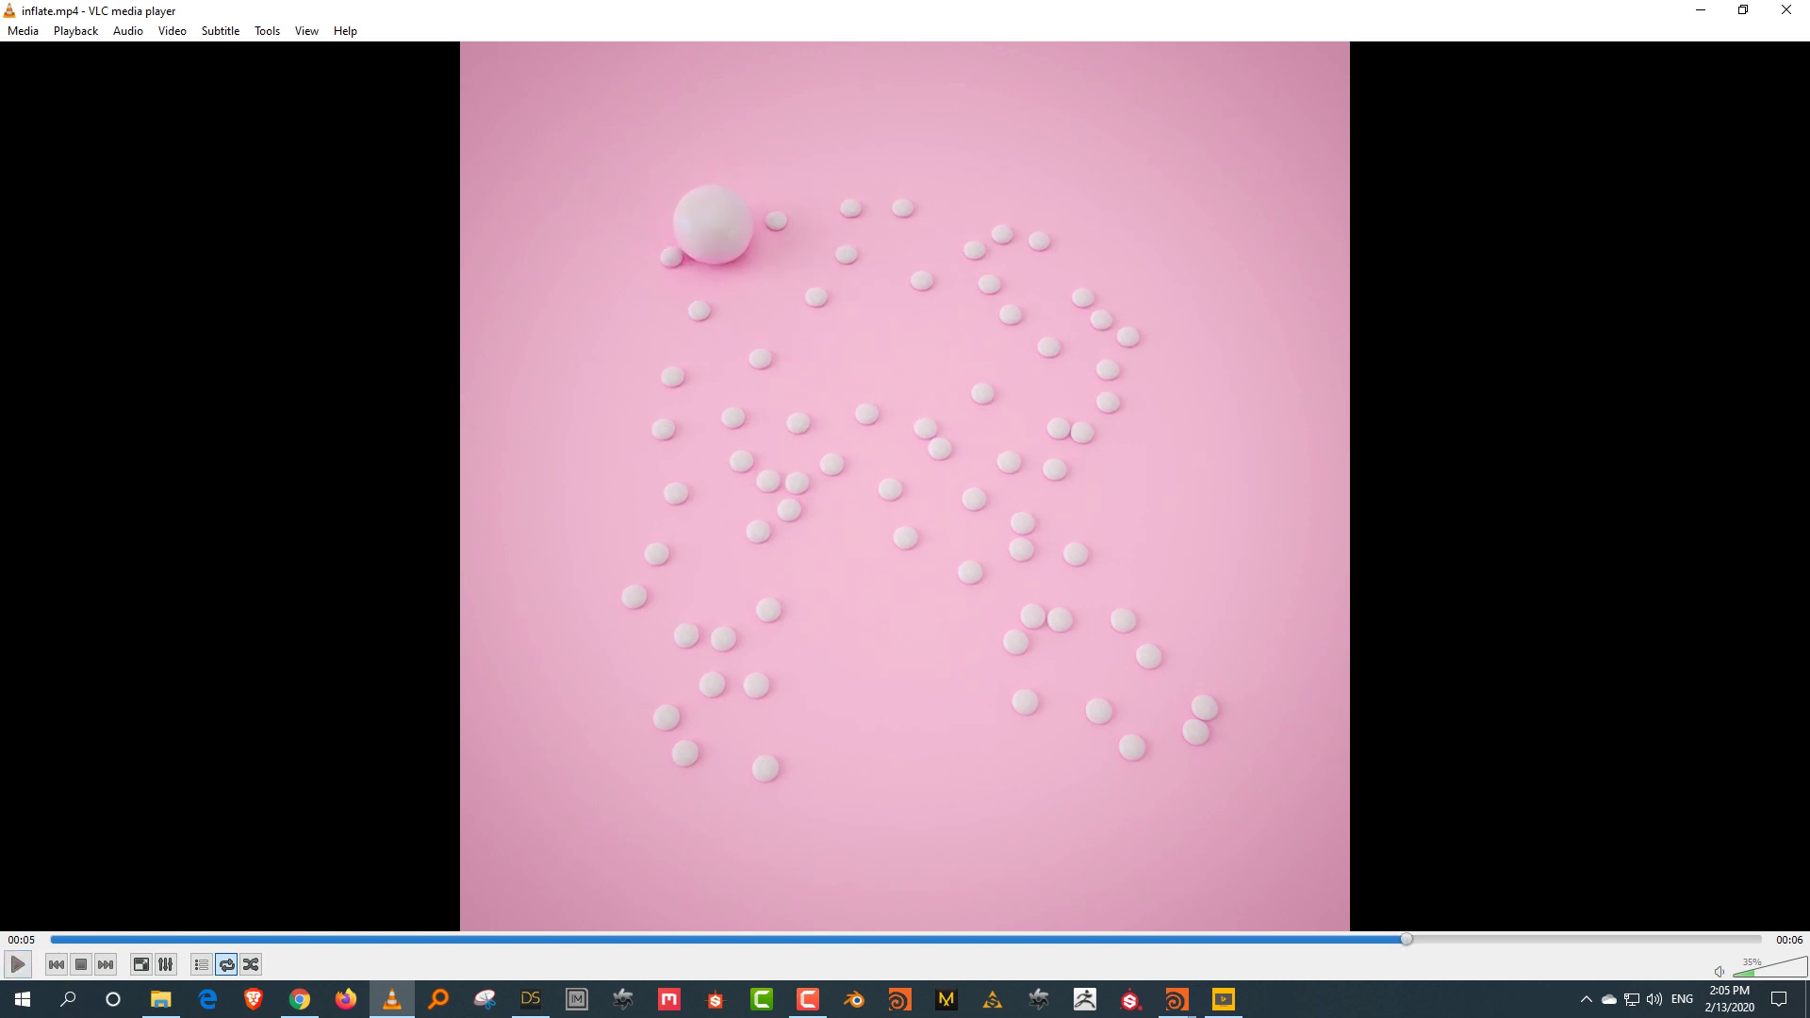
left_click(1176, 999)
left_click(1080, 910)
left_click_drag(1382, 496, 1383, 365)
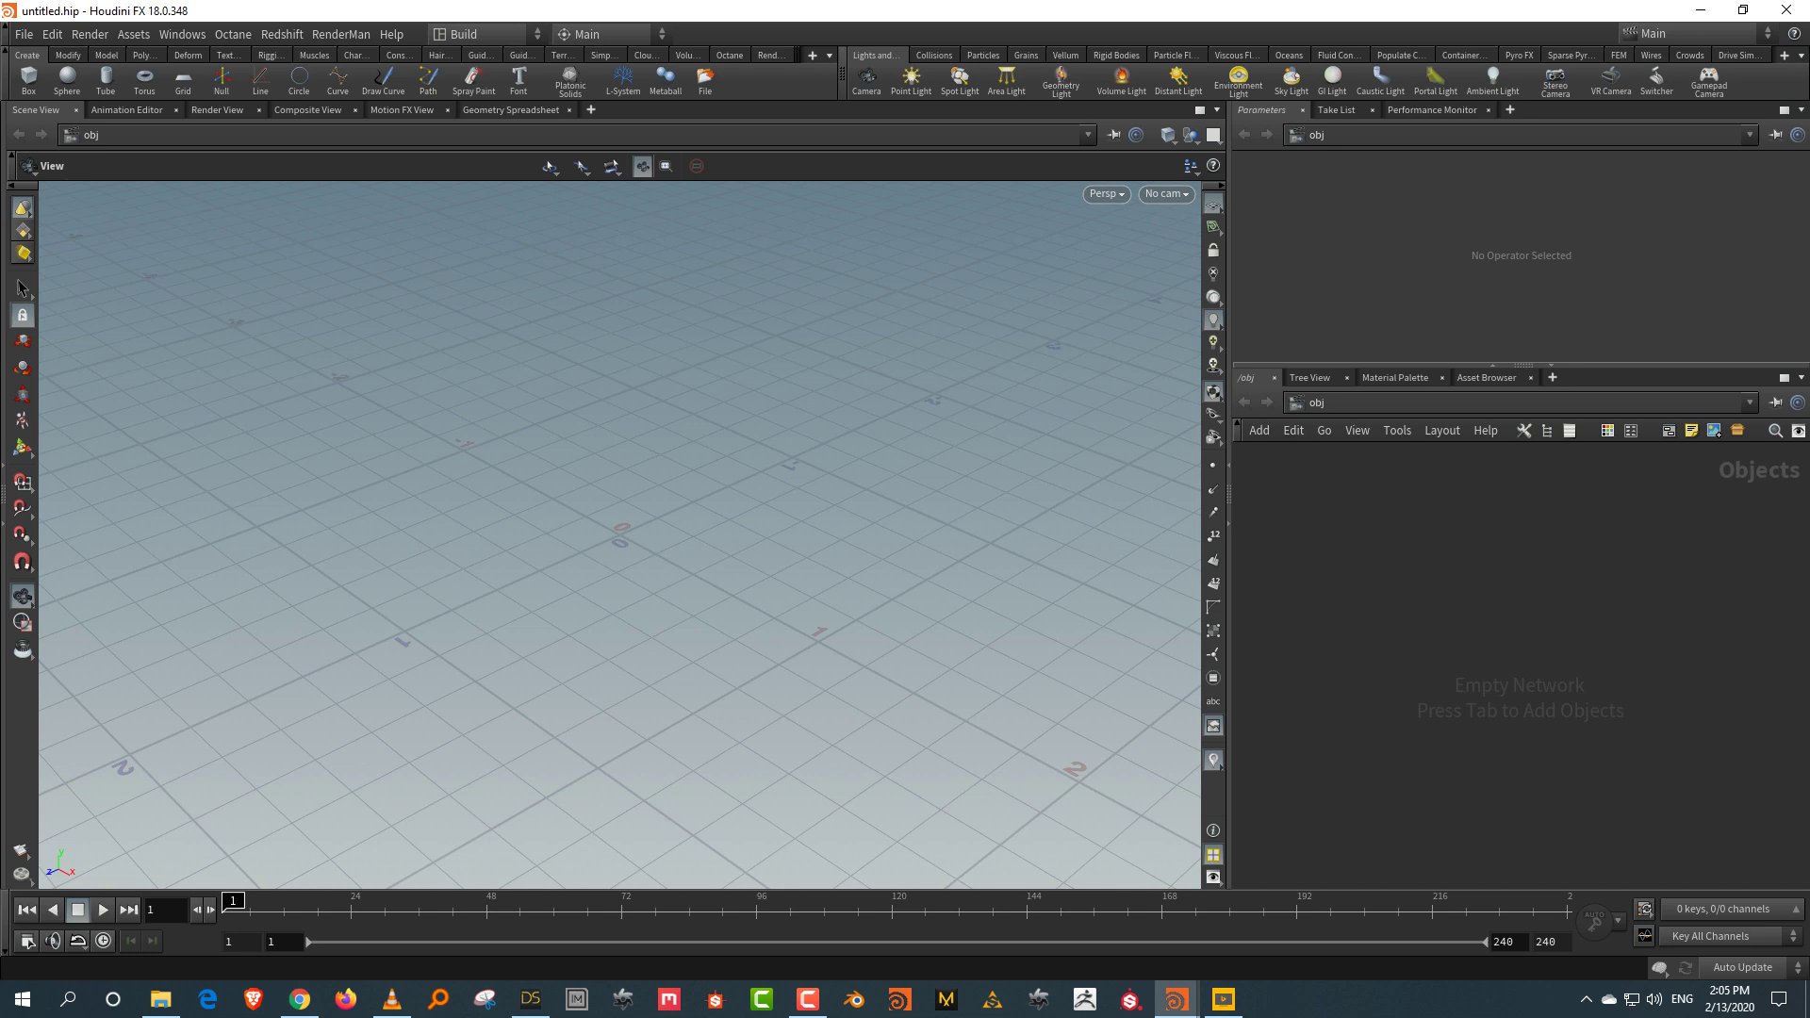
Step: Create a geo1 Geometry object and dive inside it
key("Tab")
type("geometry")
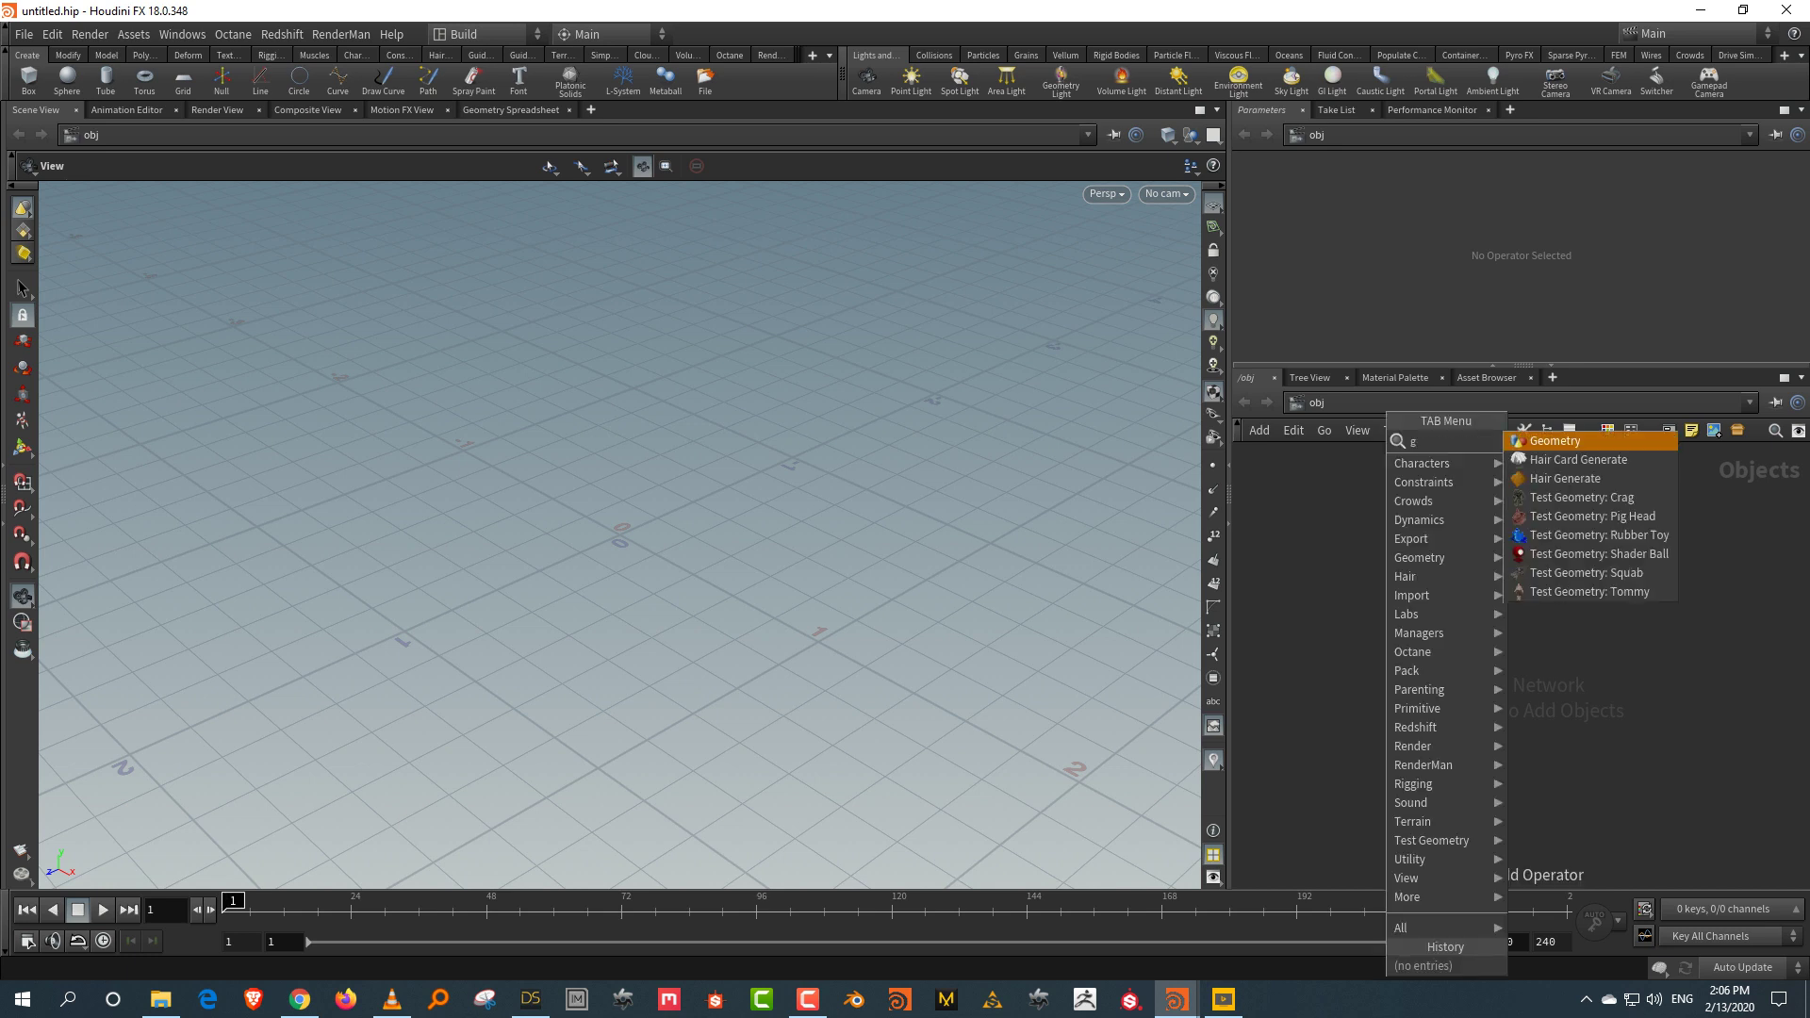
key("Return")
left_click(1386, 522)
double_click(1386, 522)
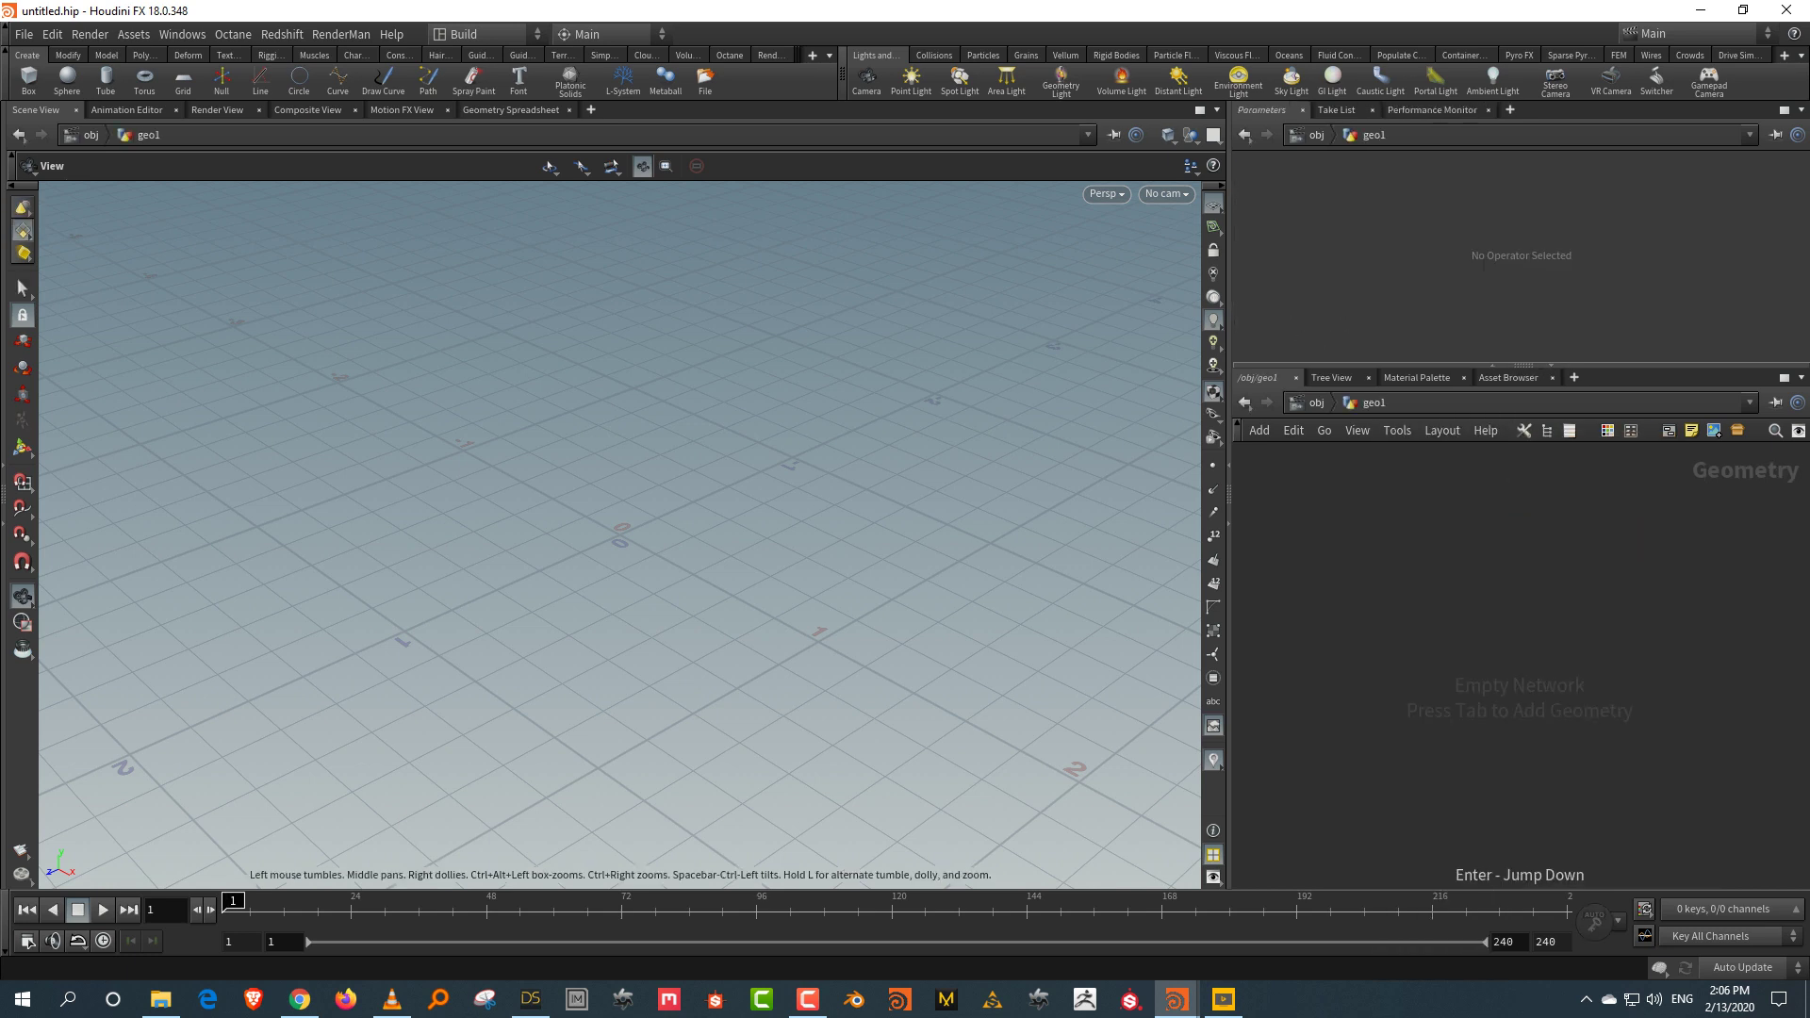
Step: Add a font1 node and replace its 'Frame: $F' text with S
key("Tab")
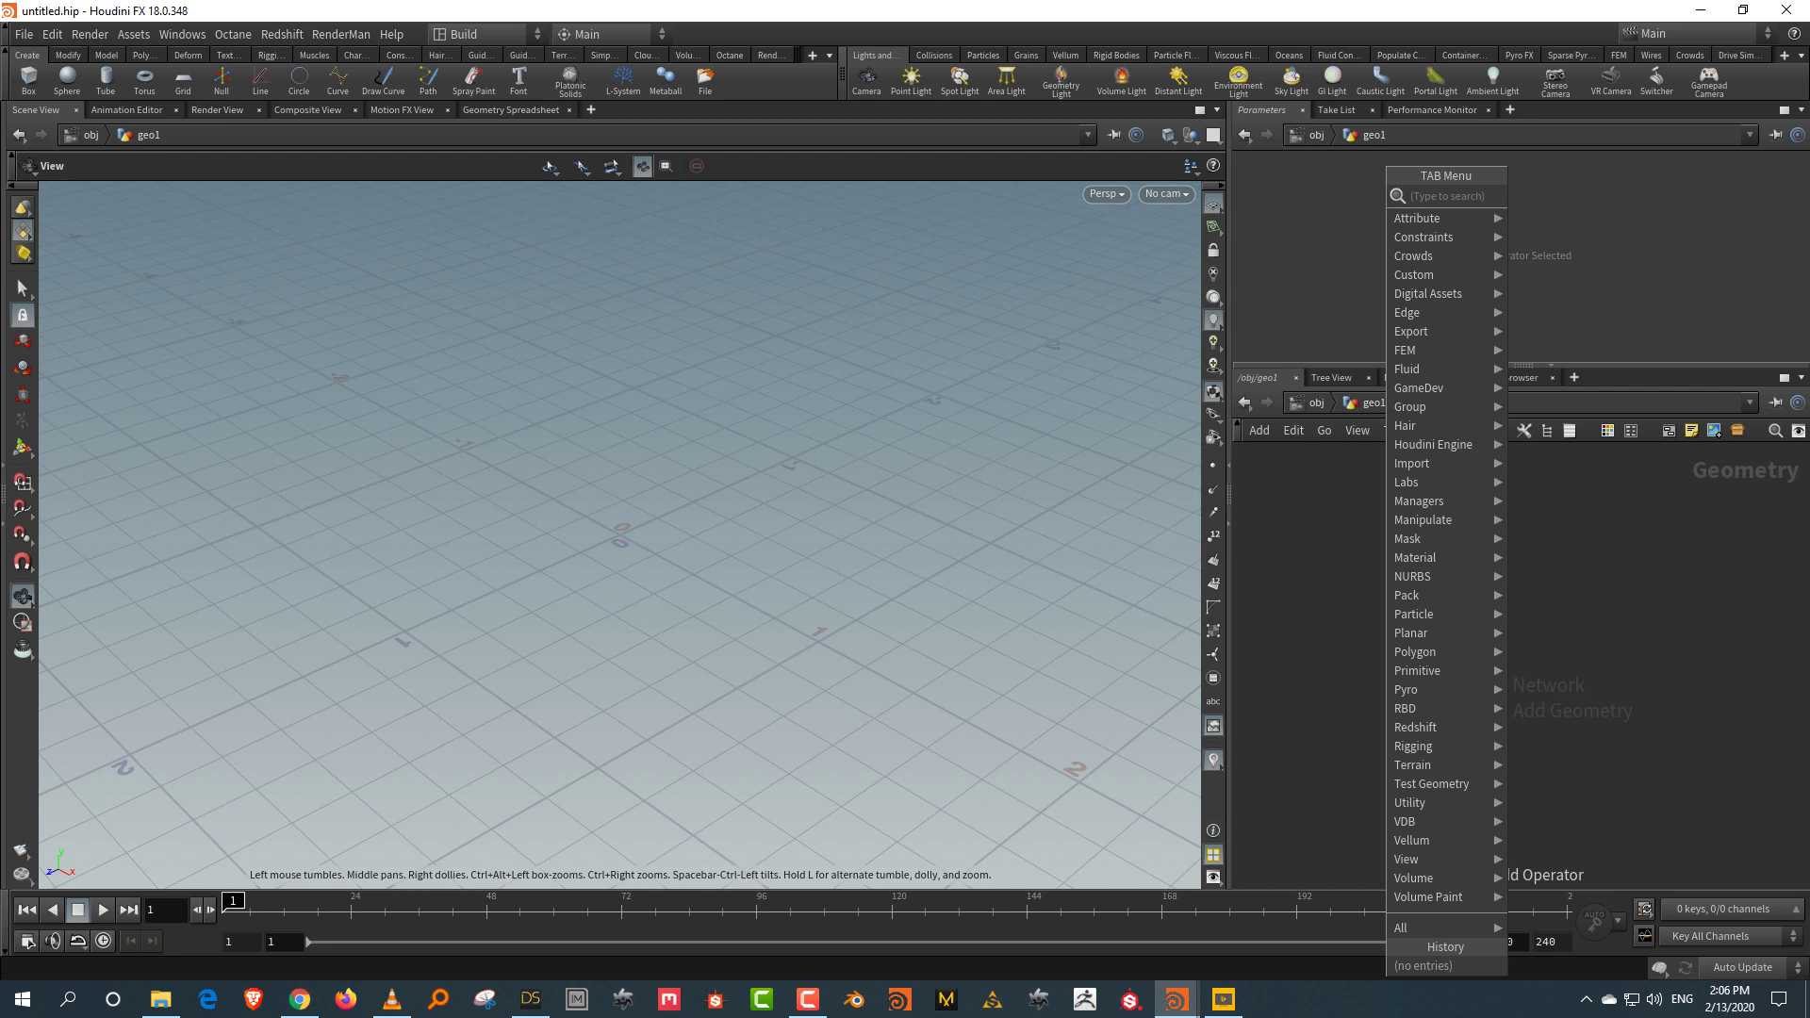
type("font")
key("Return")
left_click(1386, 522)
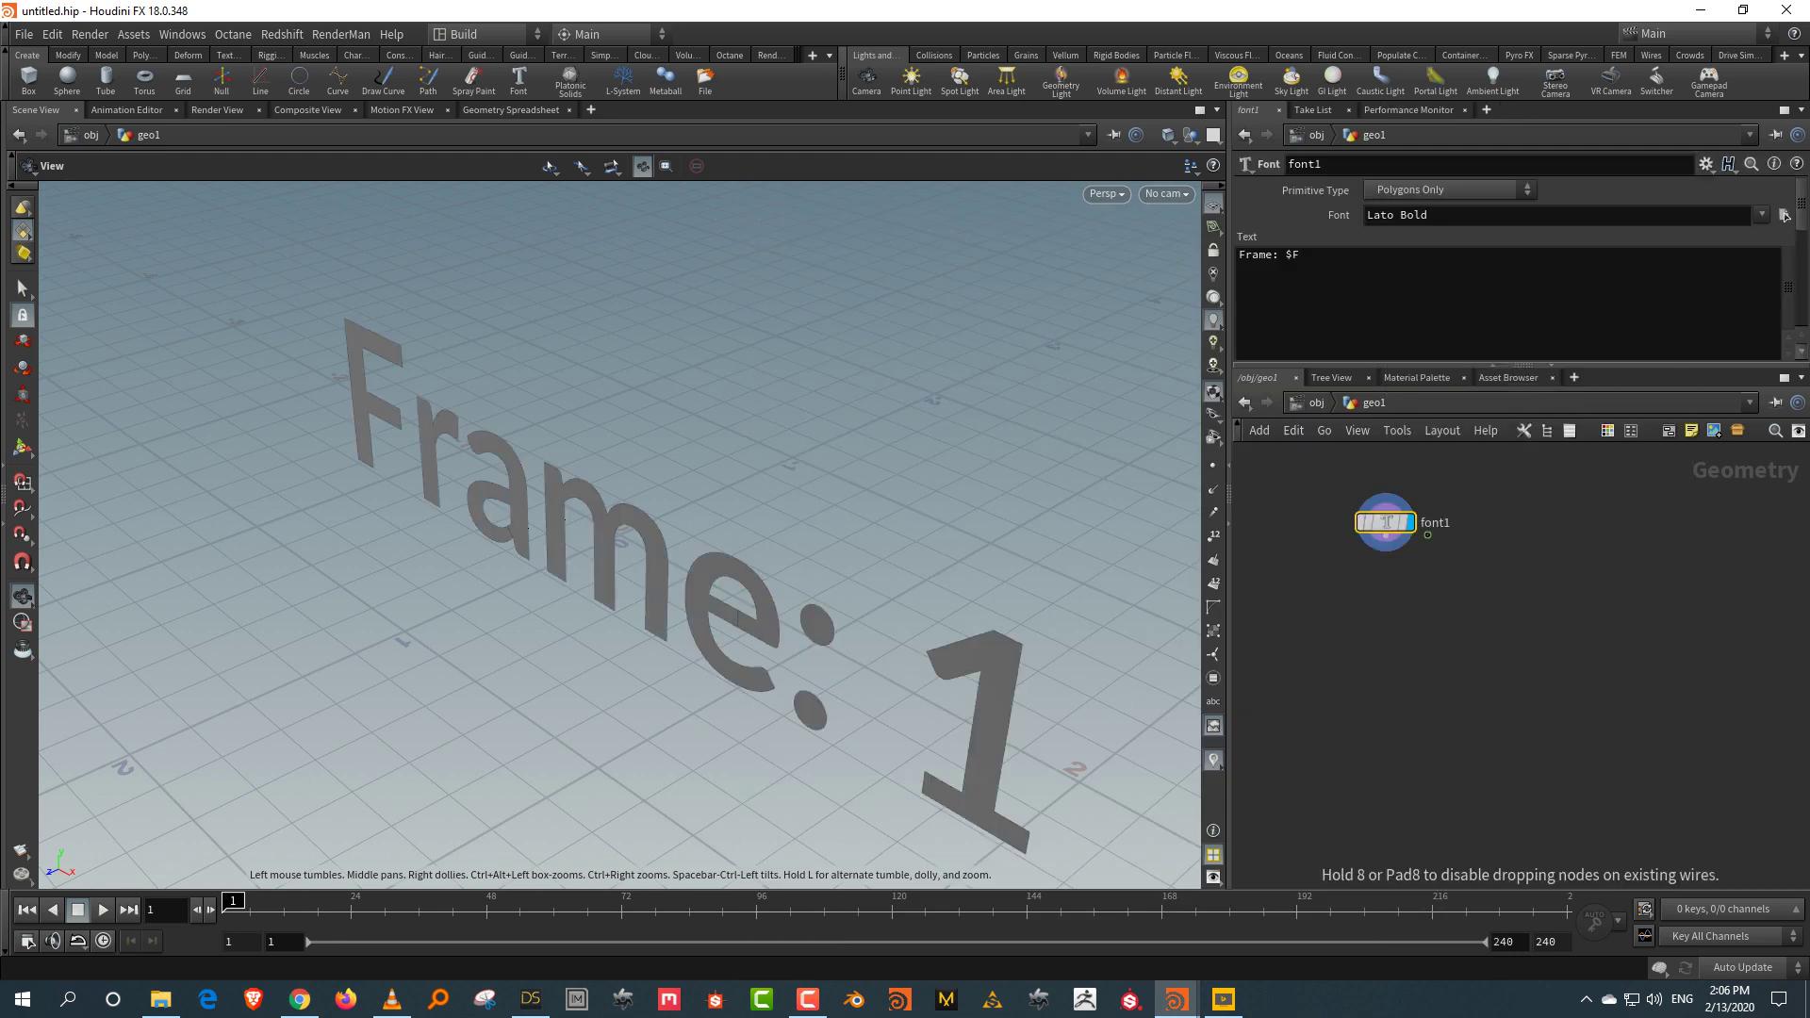
triple_click(1269, 254)
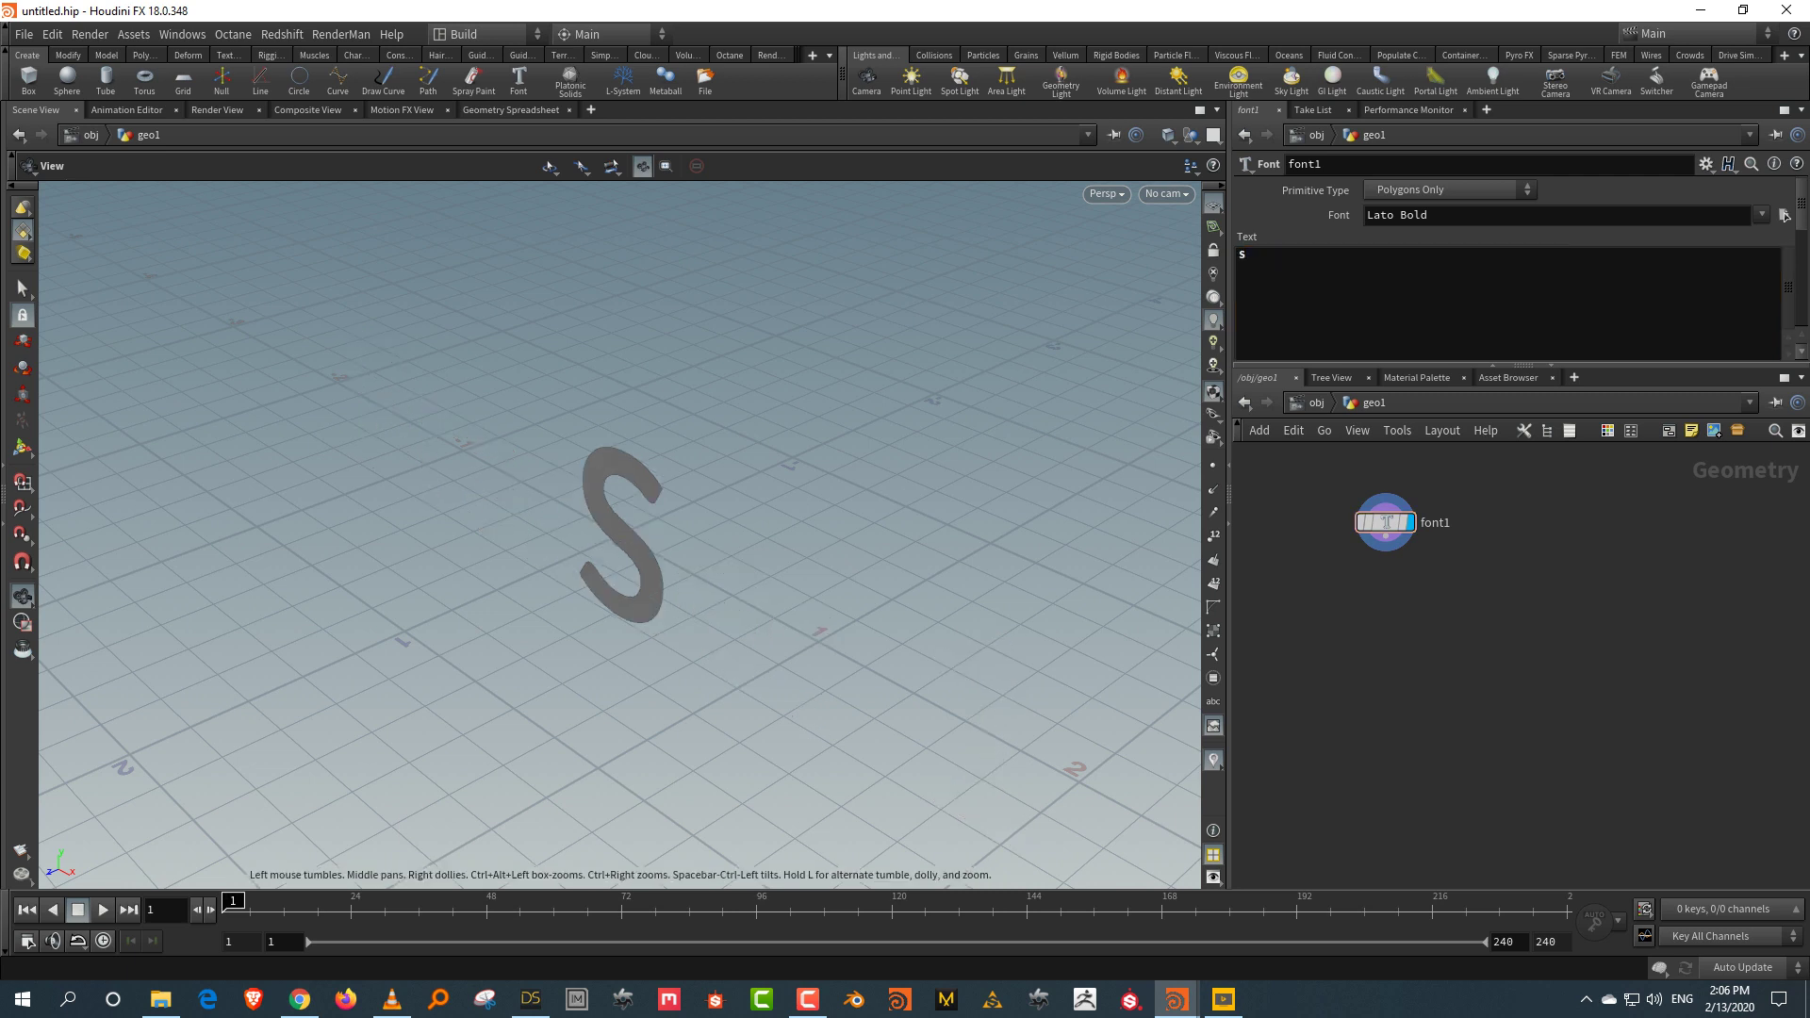
left_click_drag(1386, 522, 1429, 564)
left_click_drag(1491, 363, 1491, 520)
scroll(1520, 347, "down", 3)
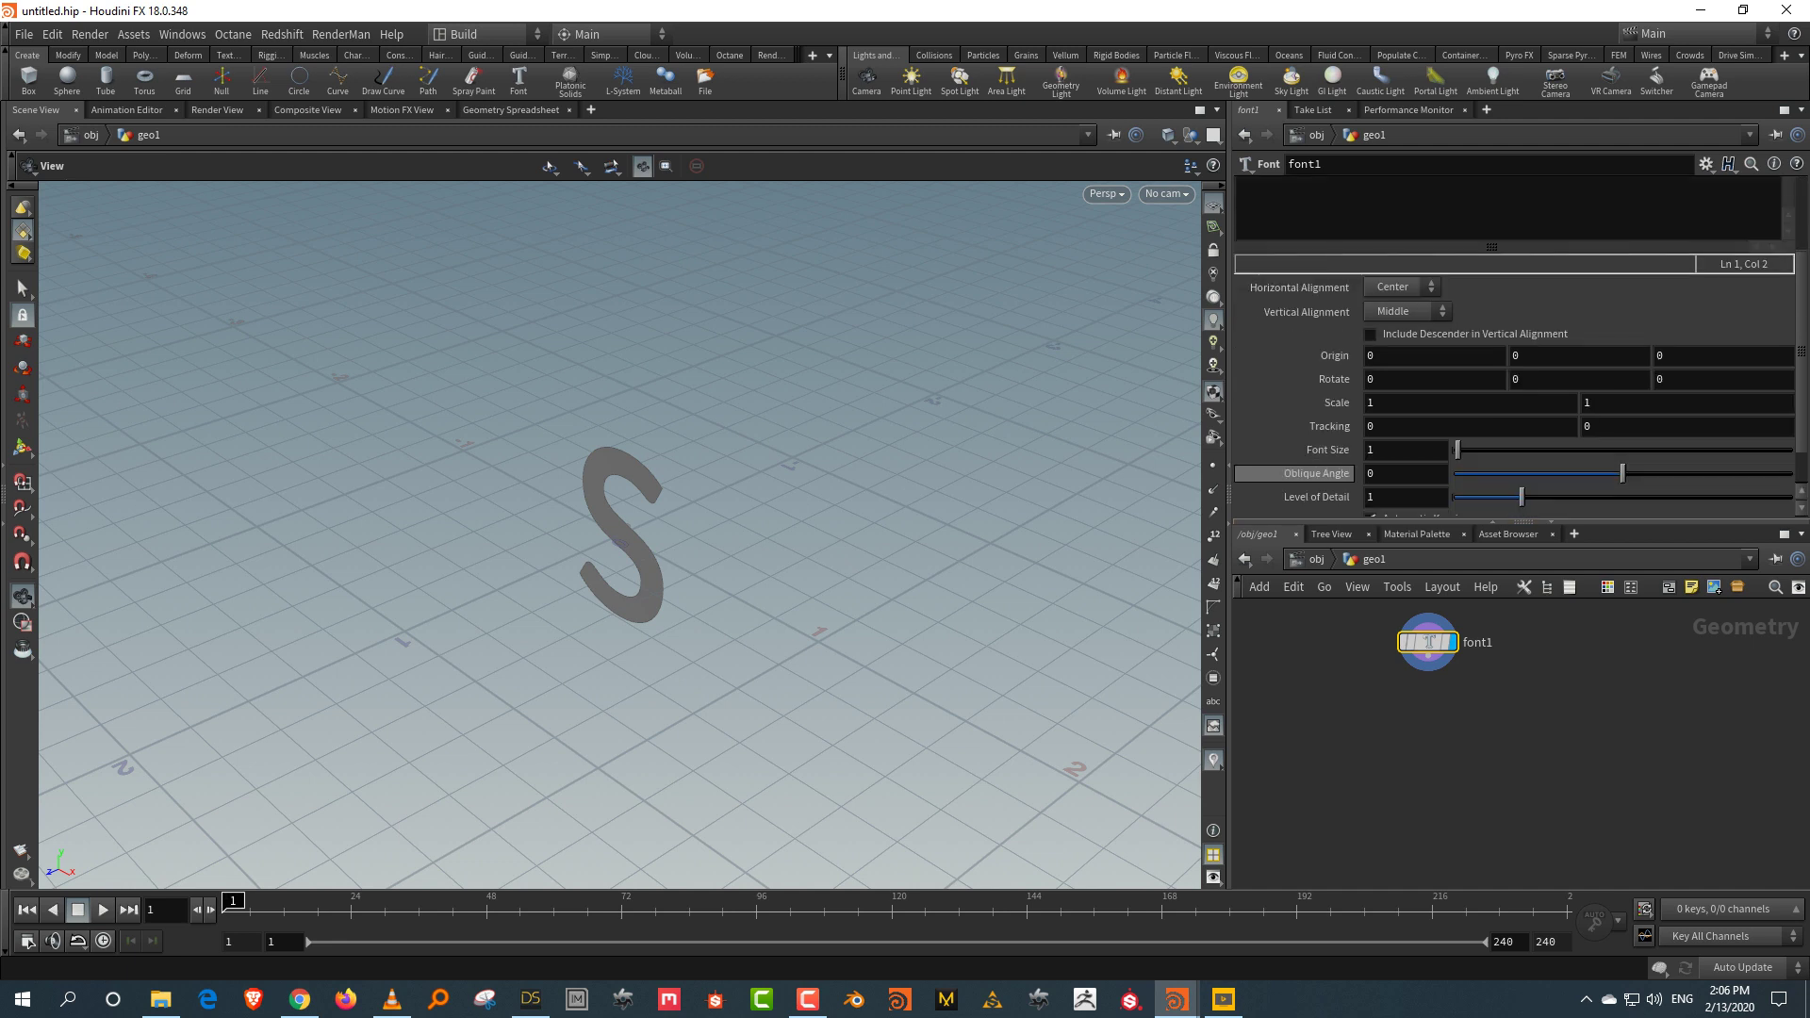
left_click_drag(613, 528, 566, 604, "alt")
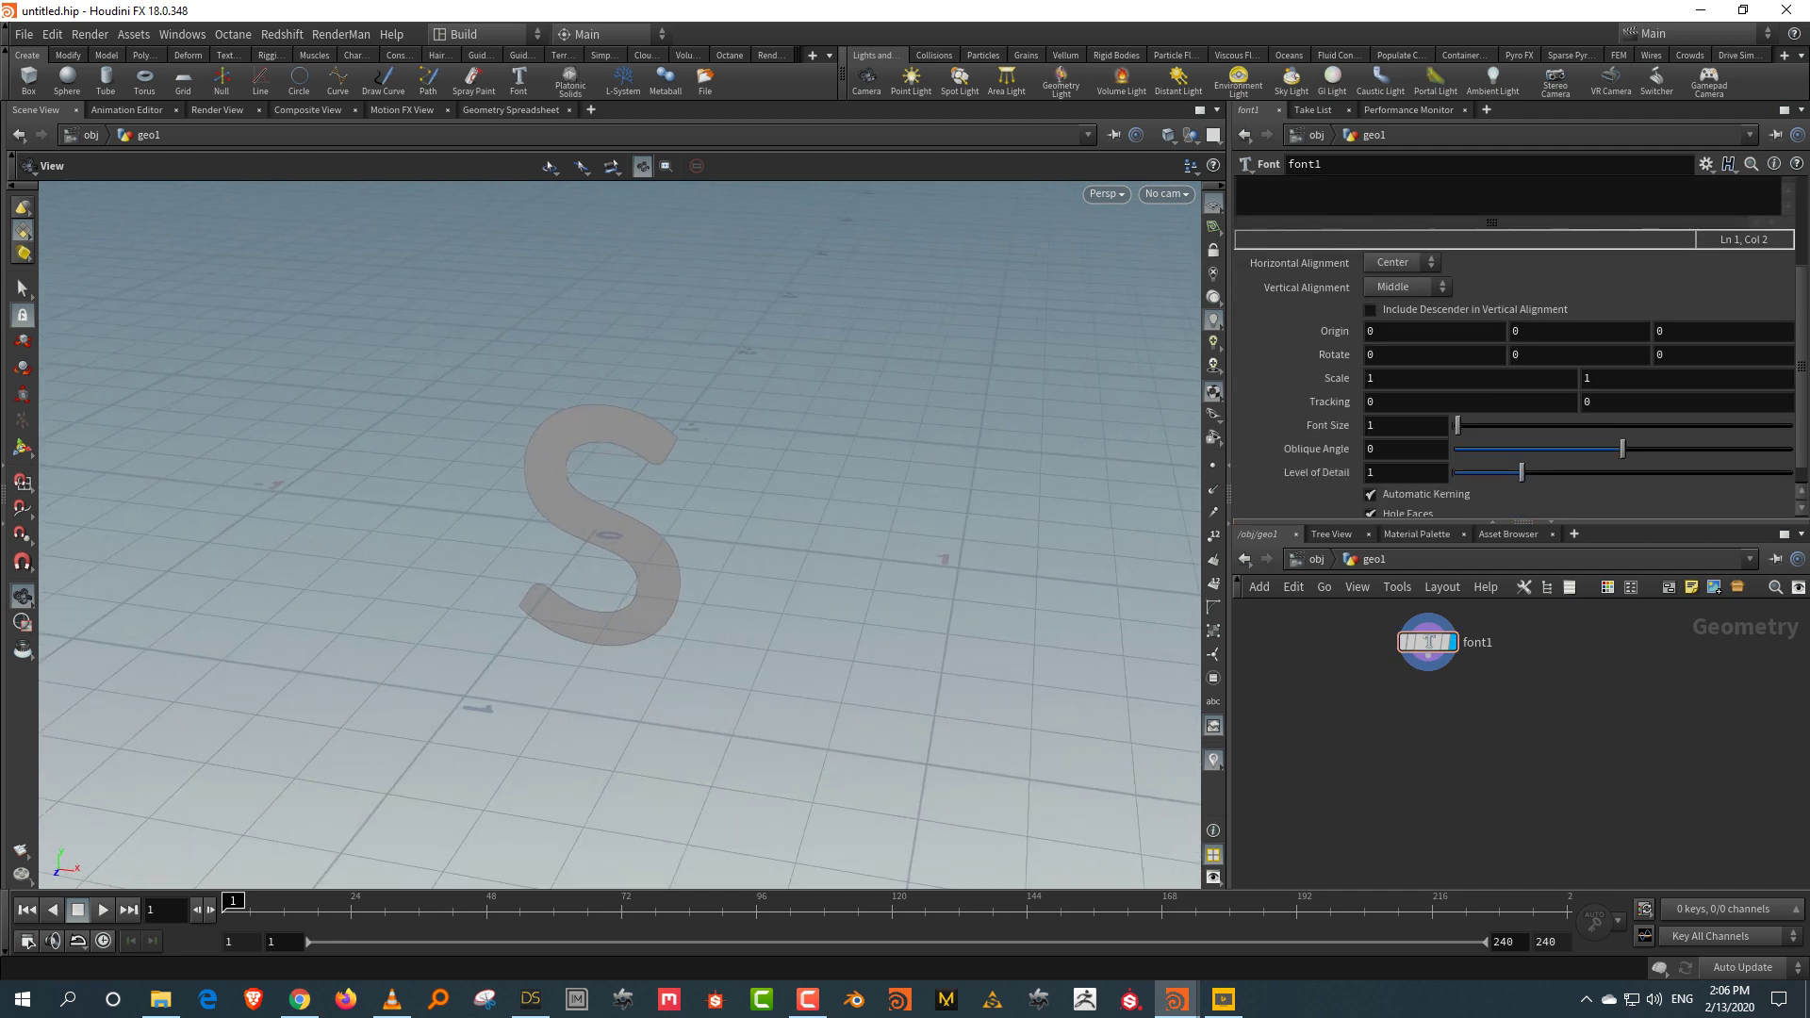
Step: Pick a Transform node from the node list to follow font1
key("Tab")
mouse_move(1593, 332)
left_click(1396, 253)
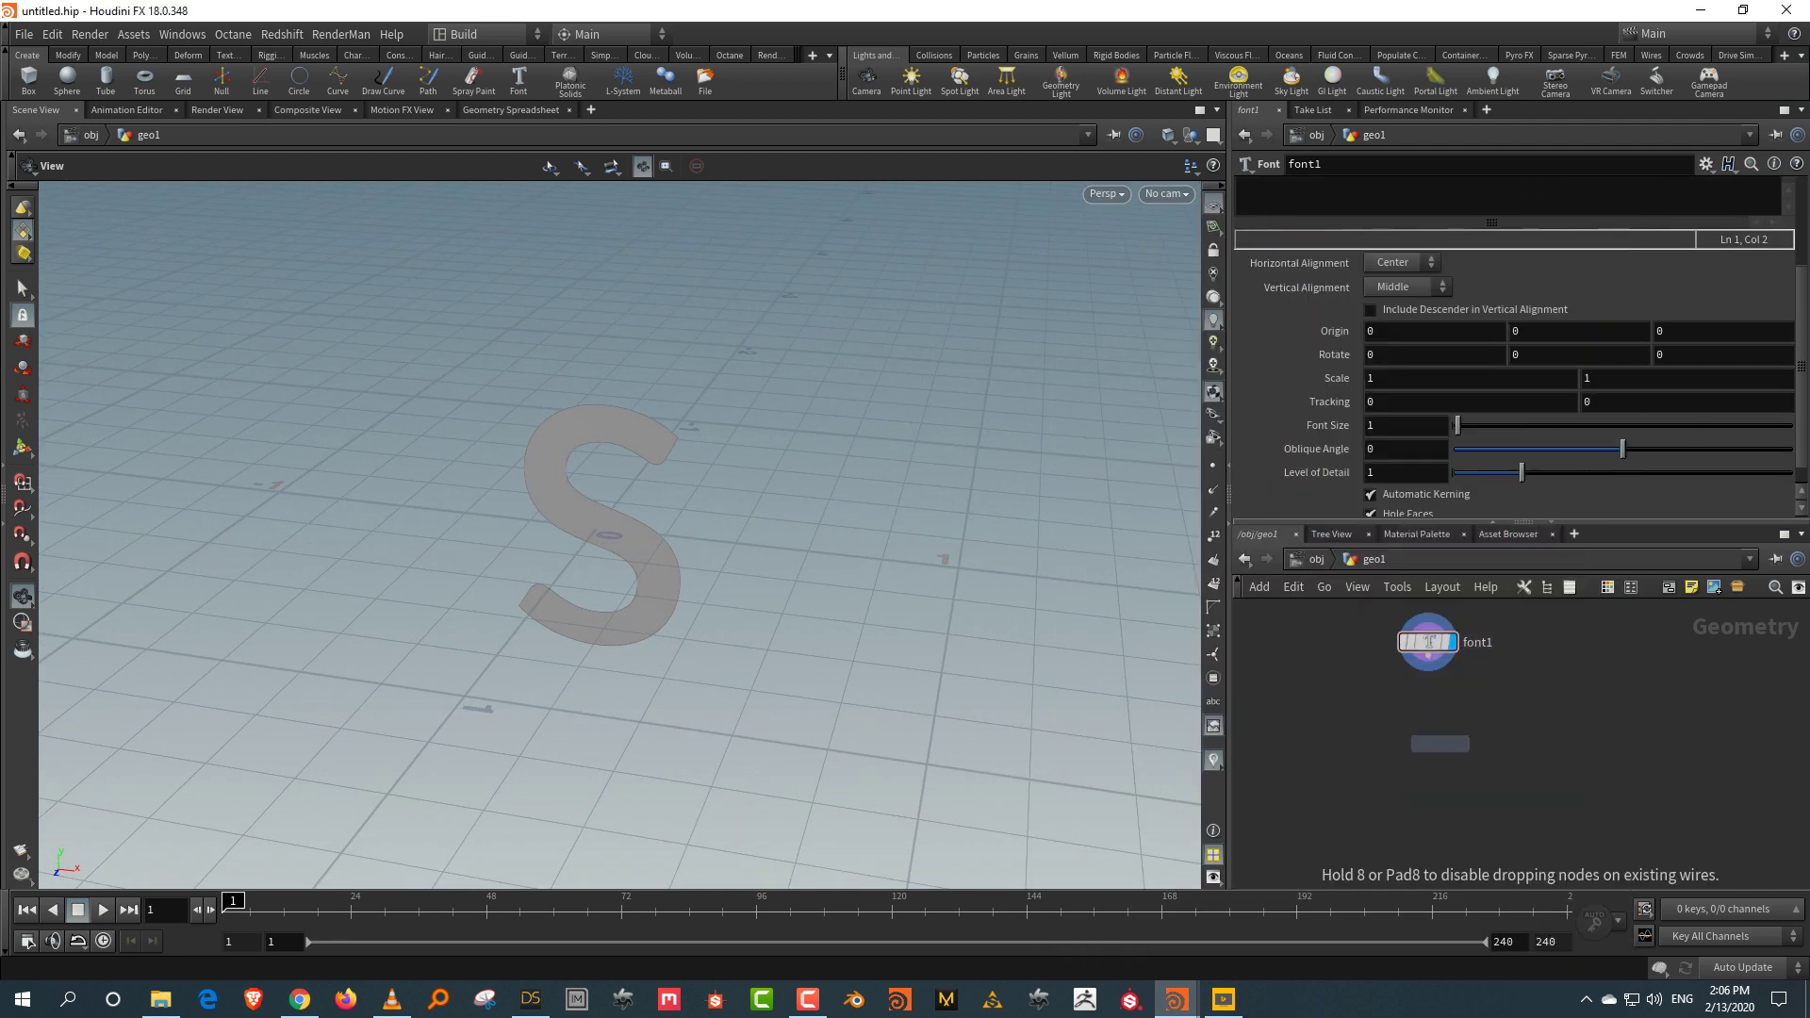
Step: Wire transform1 under font1 and set Rotate X to -90 so the S lies flat
left_click(1438, 745)
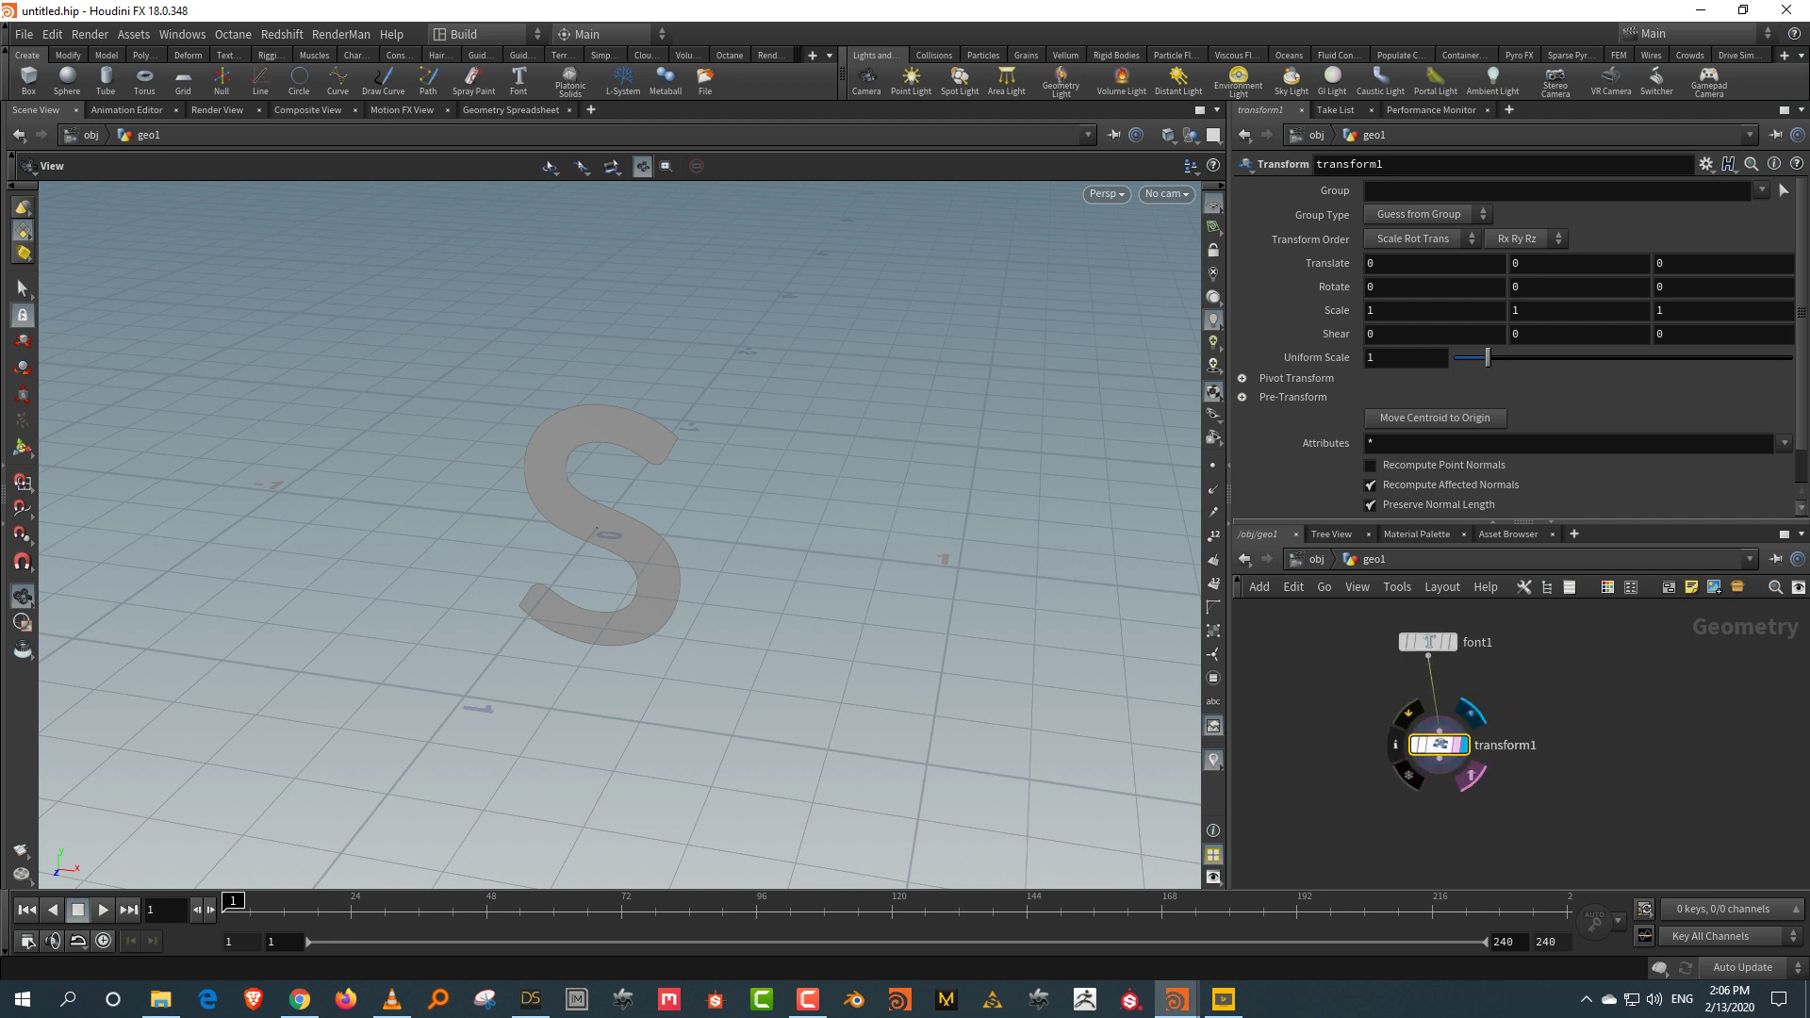
key("Return")
left_click_drag(573, 491, 617, 486)
type("-90")
key("Return")
key("Escape")
left_click_drag(613, 518, 538, 533)
key("Return")
middle_click_drag(1471, 698, 1472, 806)
Step: Enlarge the S with a Uniform Scale of 10
left_click_drag(1488, 358, 1677, 359)
key("Escape")
left_click_drag(613, 519, 504, 547)
key("Return")
left_click_drag(1677, 358, 1791, 358)
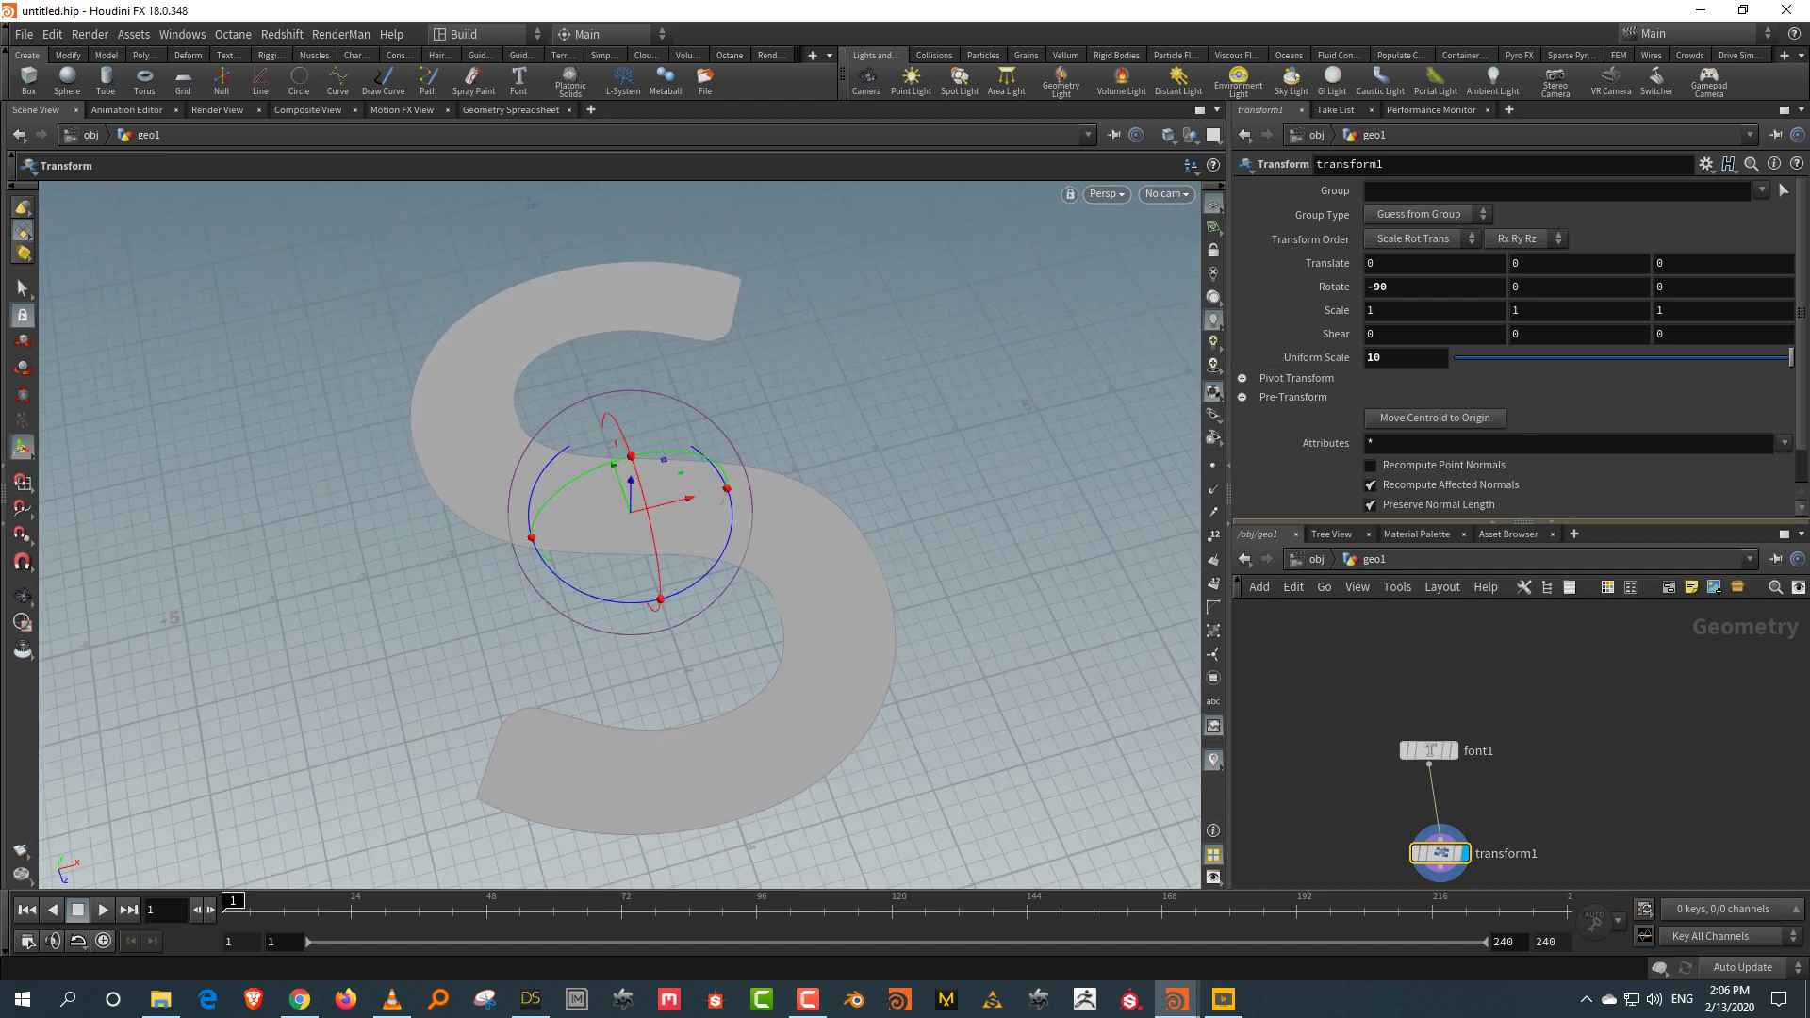
Step: Rearrange the network view and search for a PolyExtrude node with 'polyextr'
left_click_drag(1523, 520, 1523, 388)
middle_click_drag(1556, 782, 1574, 661)
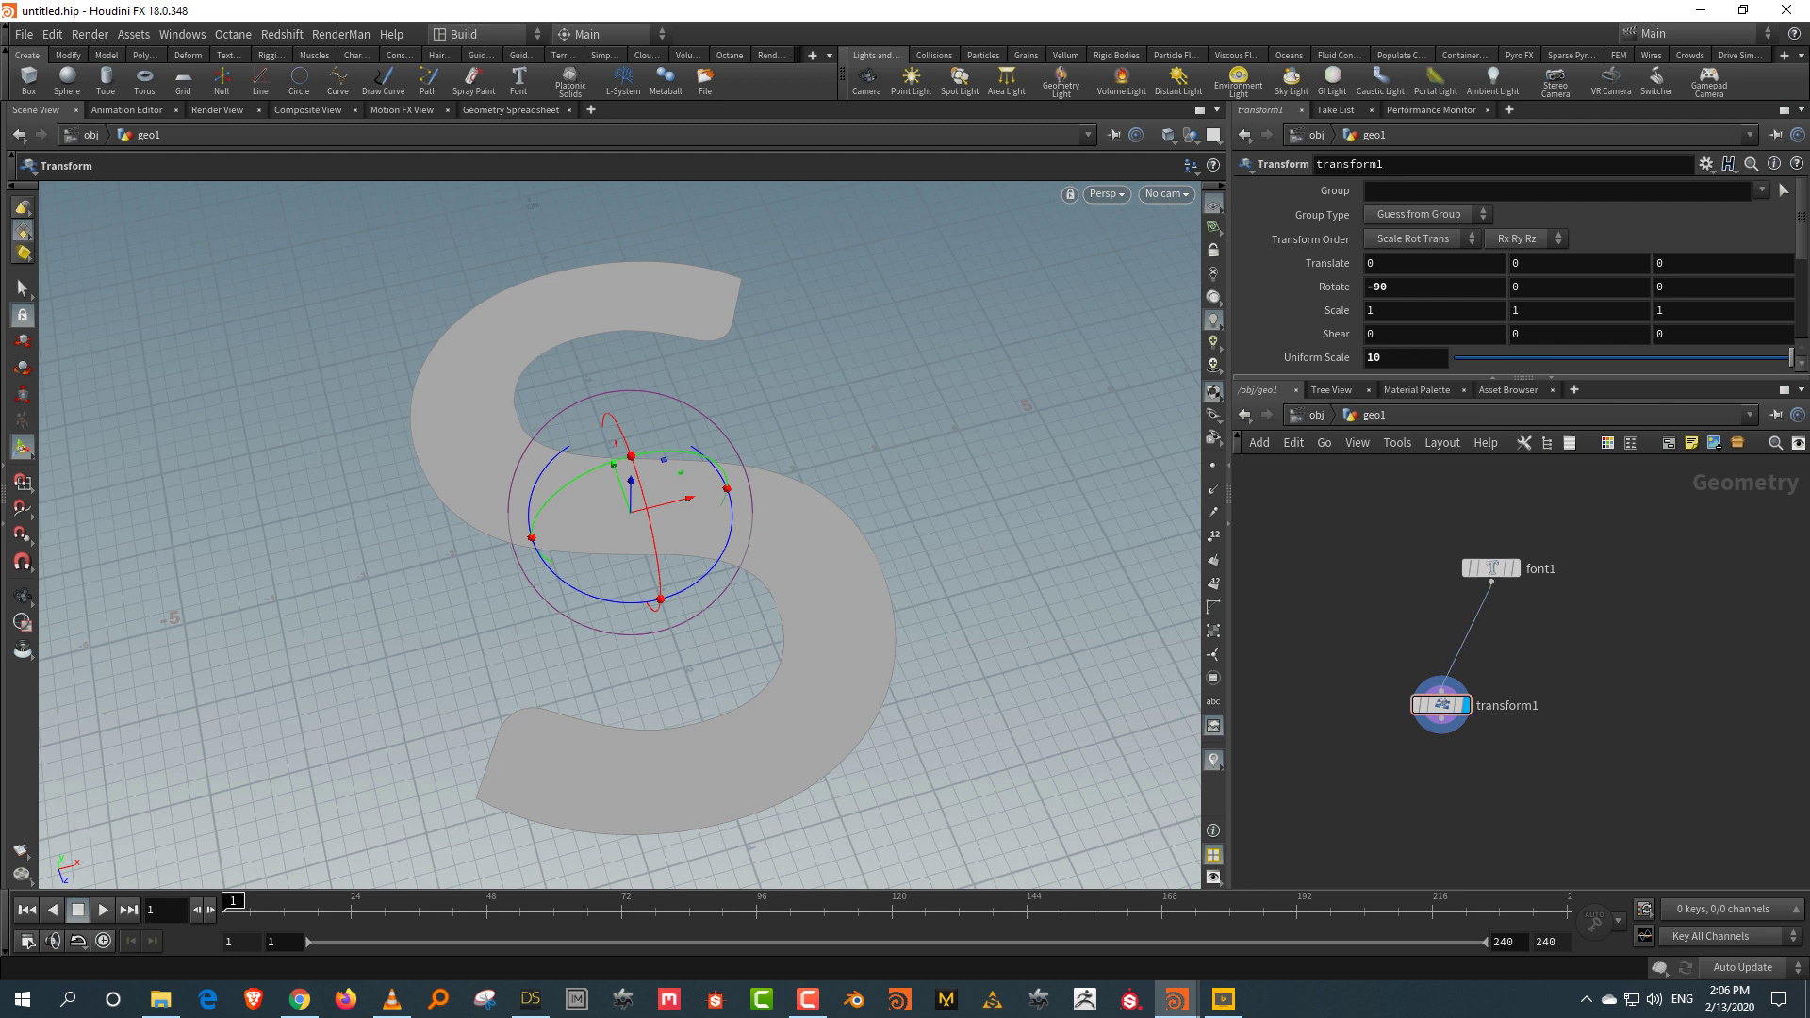
key("Tab")
type("polyextr")
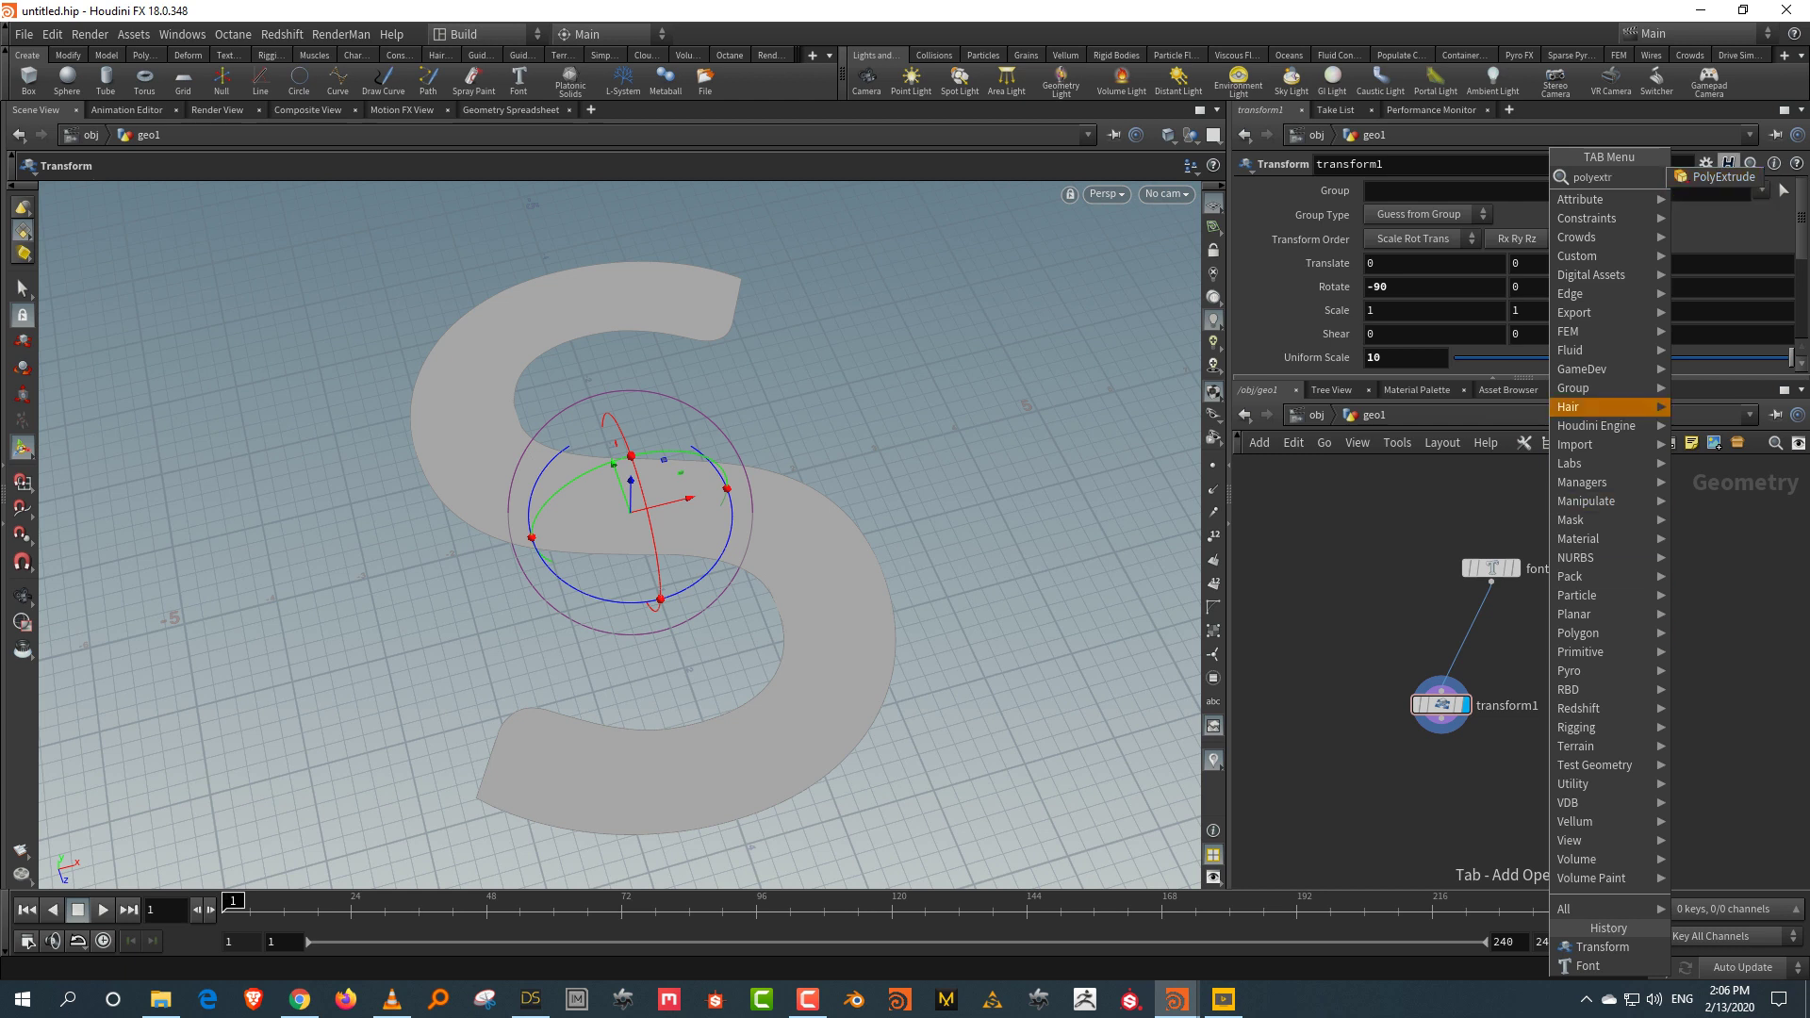
Step: Add polyextrude1 below transform1 with an Inset of about -0.251
key("Return")
left_click(1565, 815)
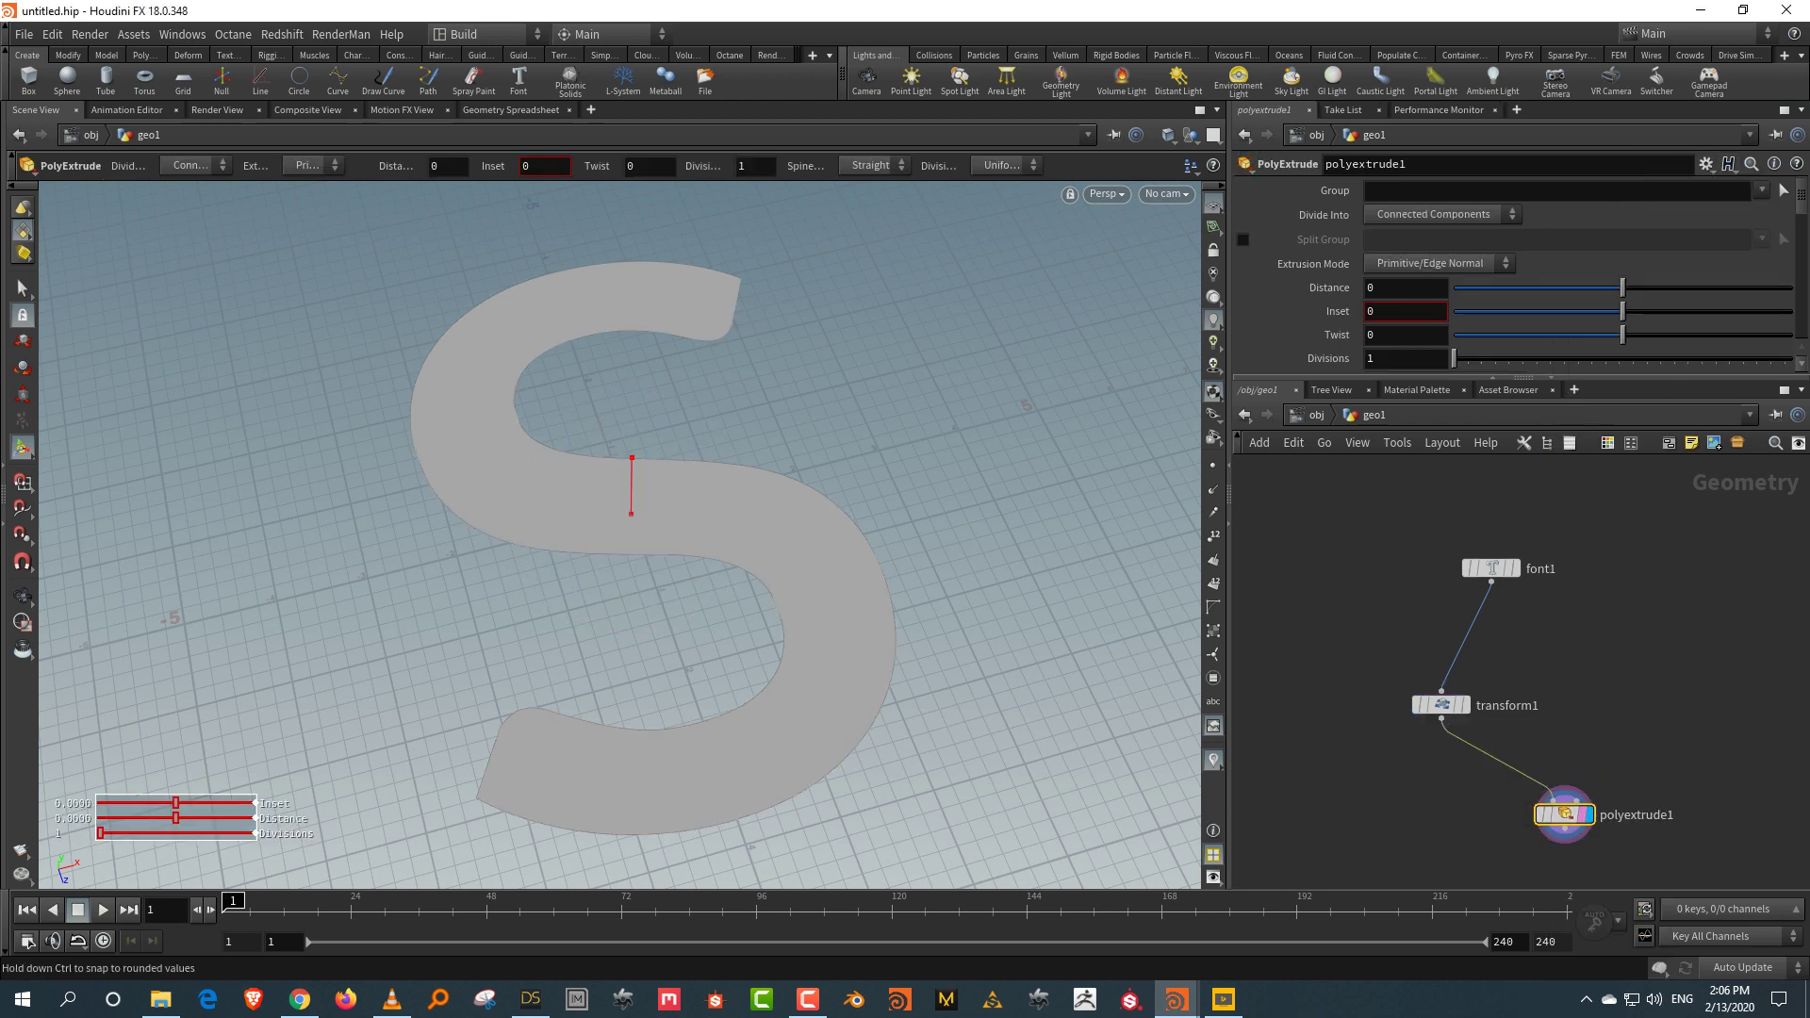
left_click_drag(631, 514, 610, 514)
scroll(1320, 311, "down", 10)
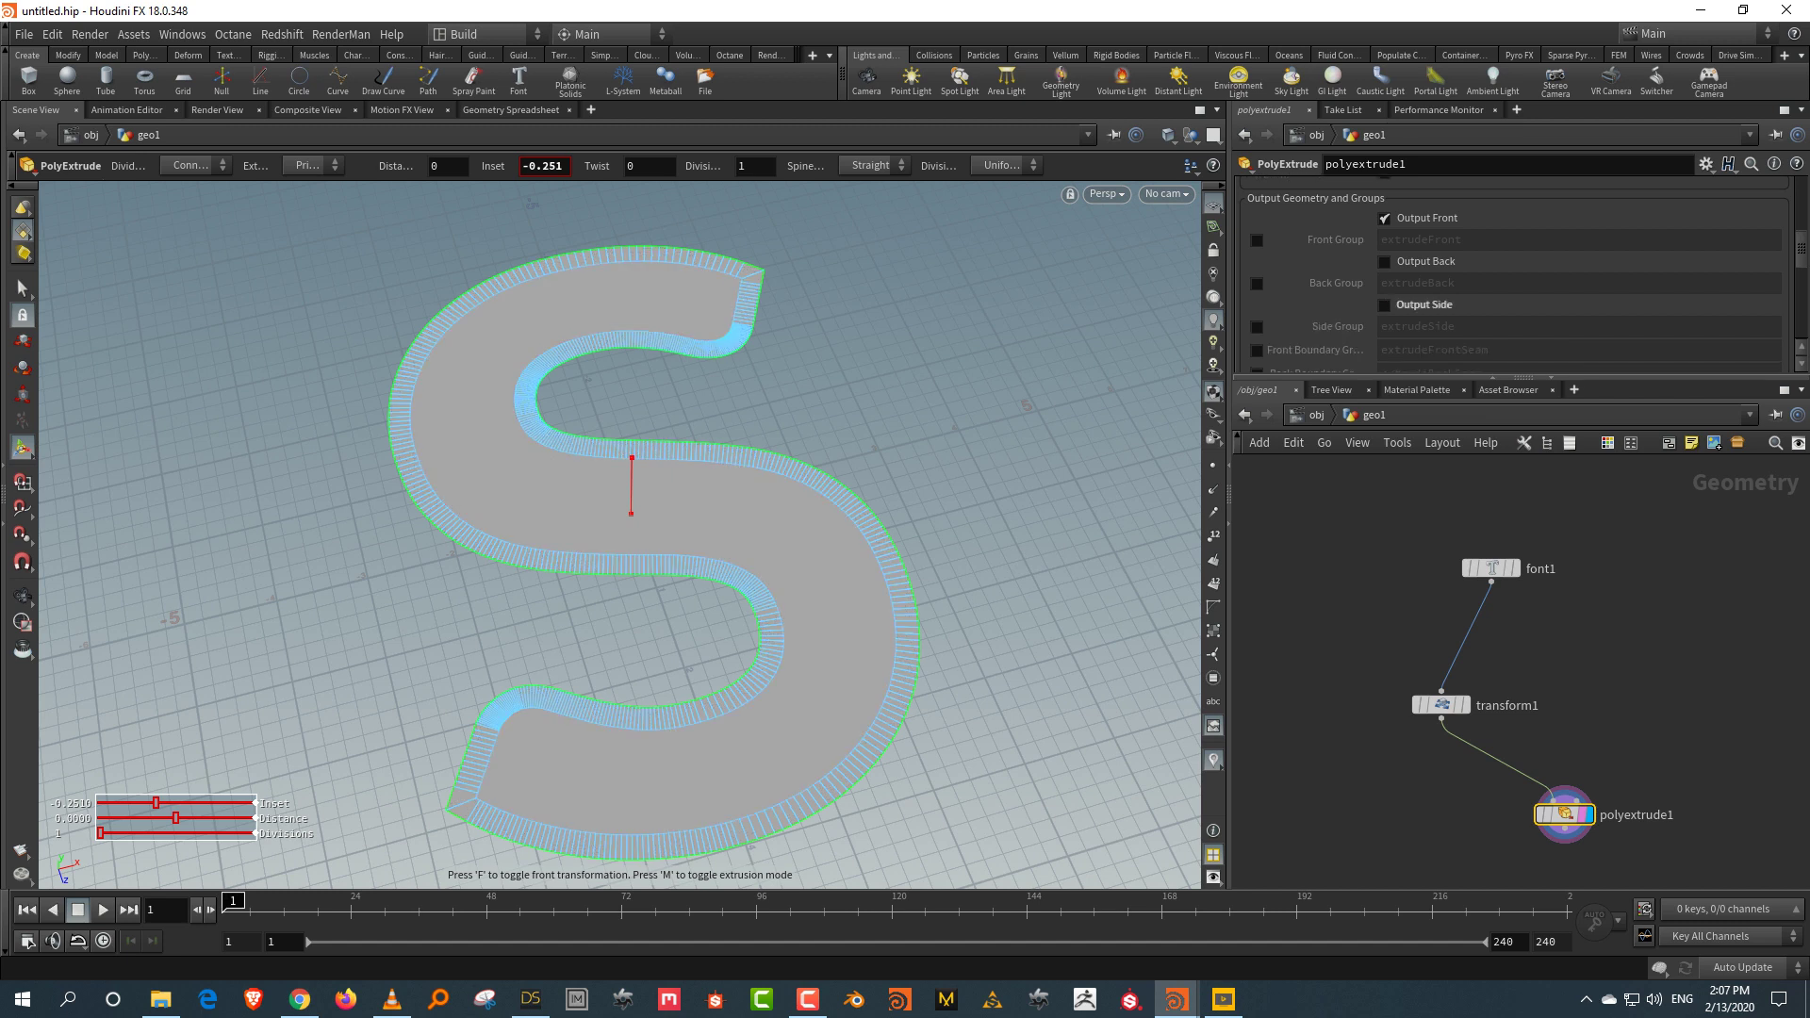
left_click_drag(1565, 815, 1402, 799)
left_click_drag(1440, 706, 1490, 678)
left_click_drag(1402, 800, 1402, 770)
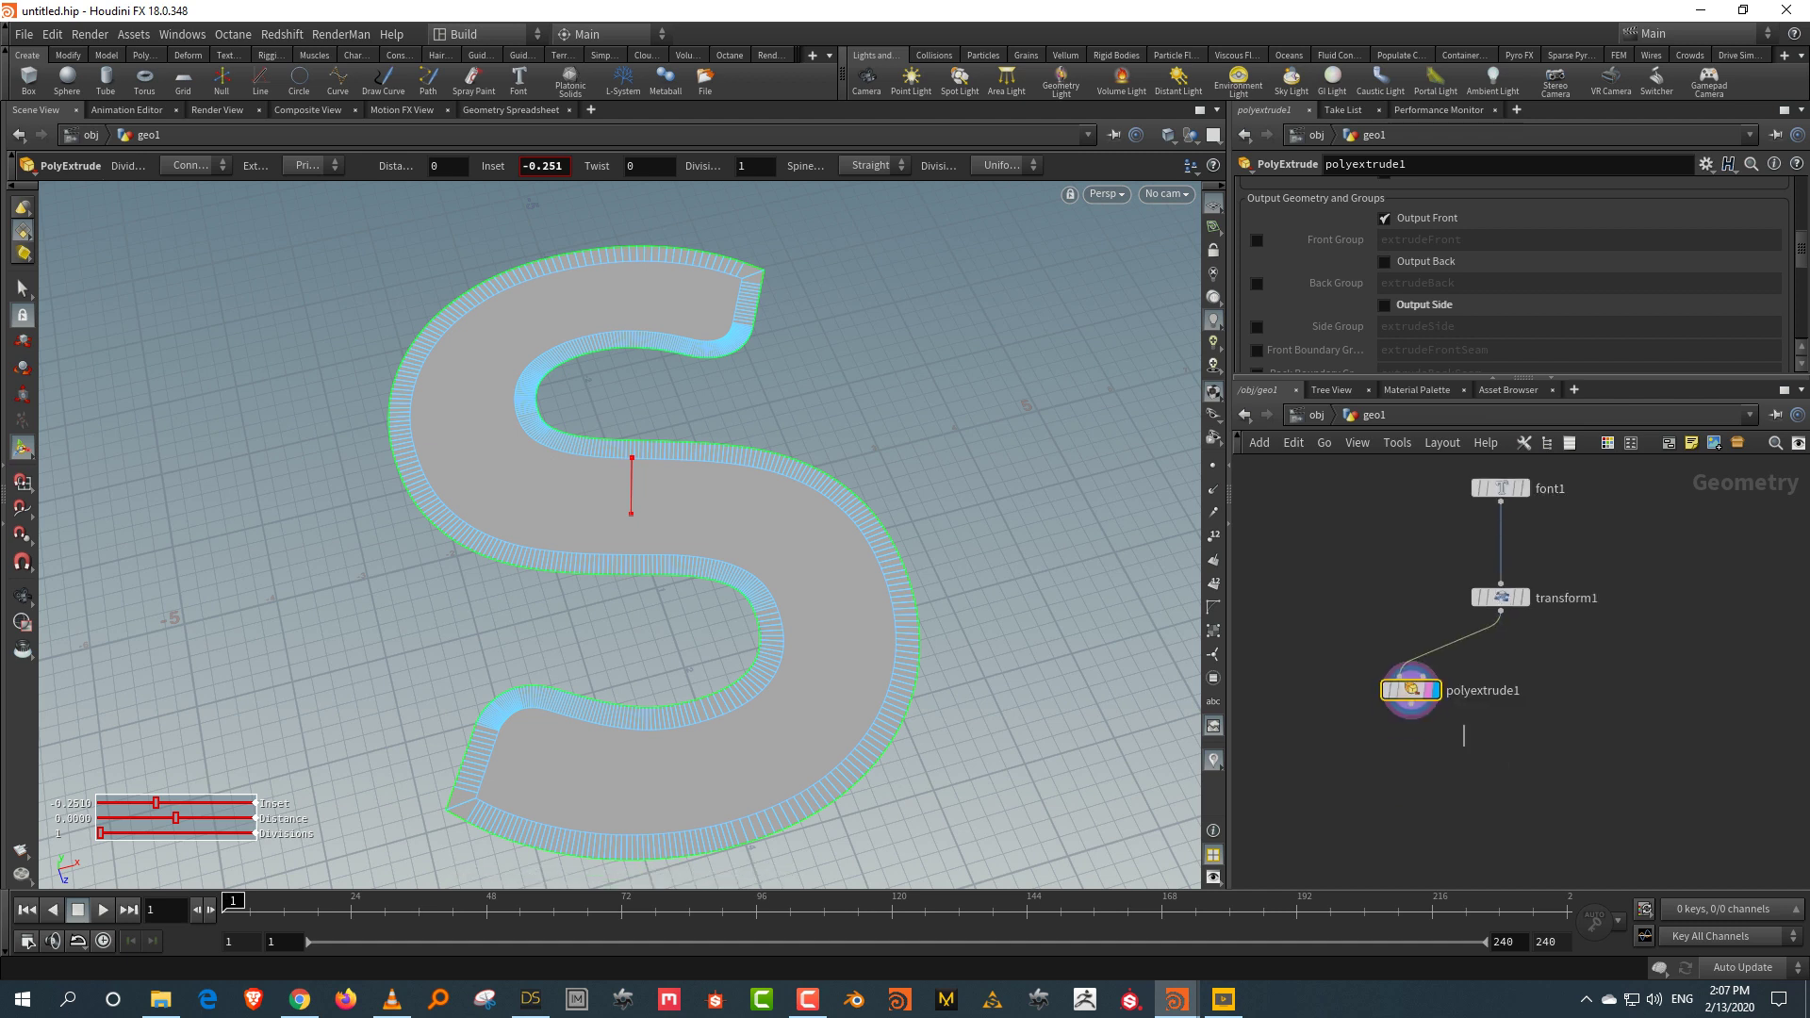
Step: Add polyextrude2, extrude the S by 0.9651 and enable Output Back
key("Tab")
type("polye")
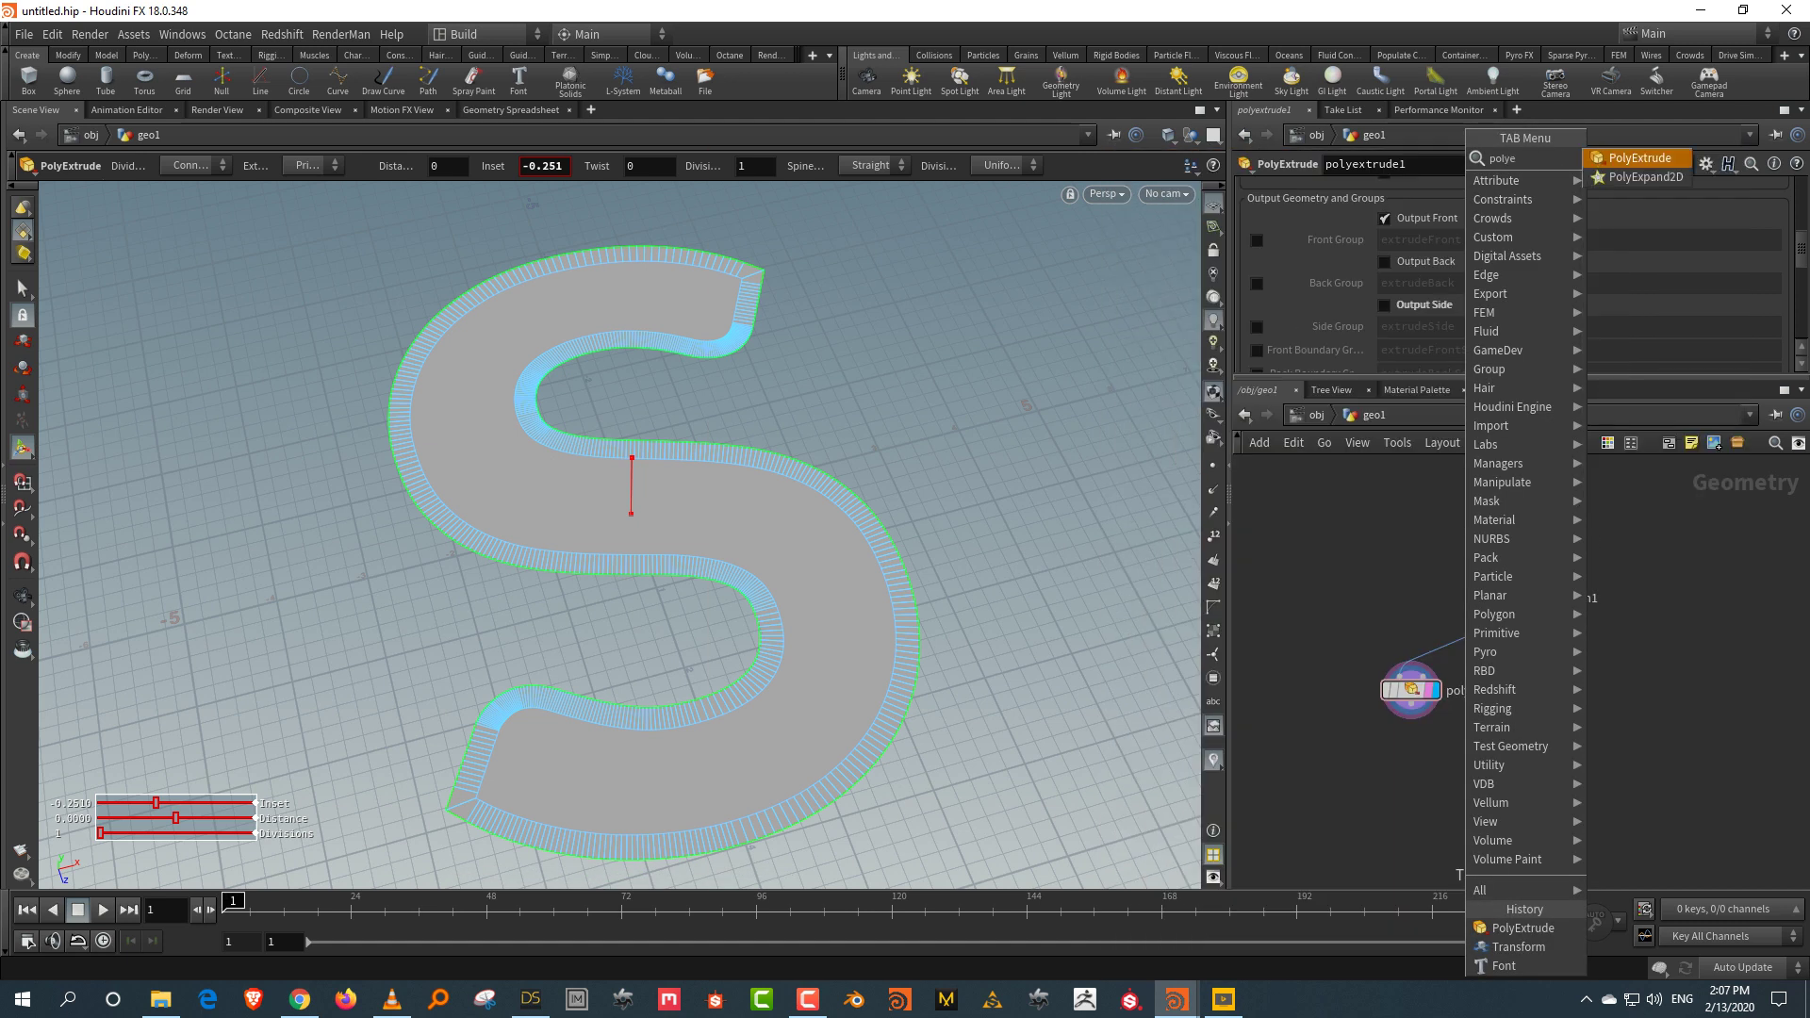
key("Return")
left_click(1421, 784)
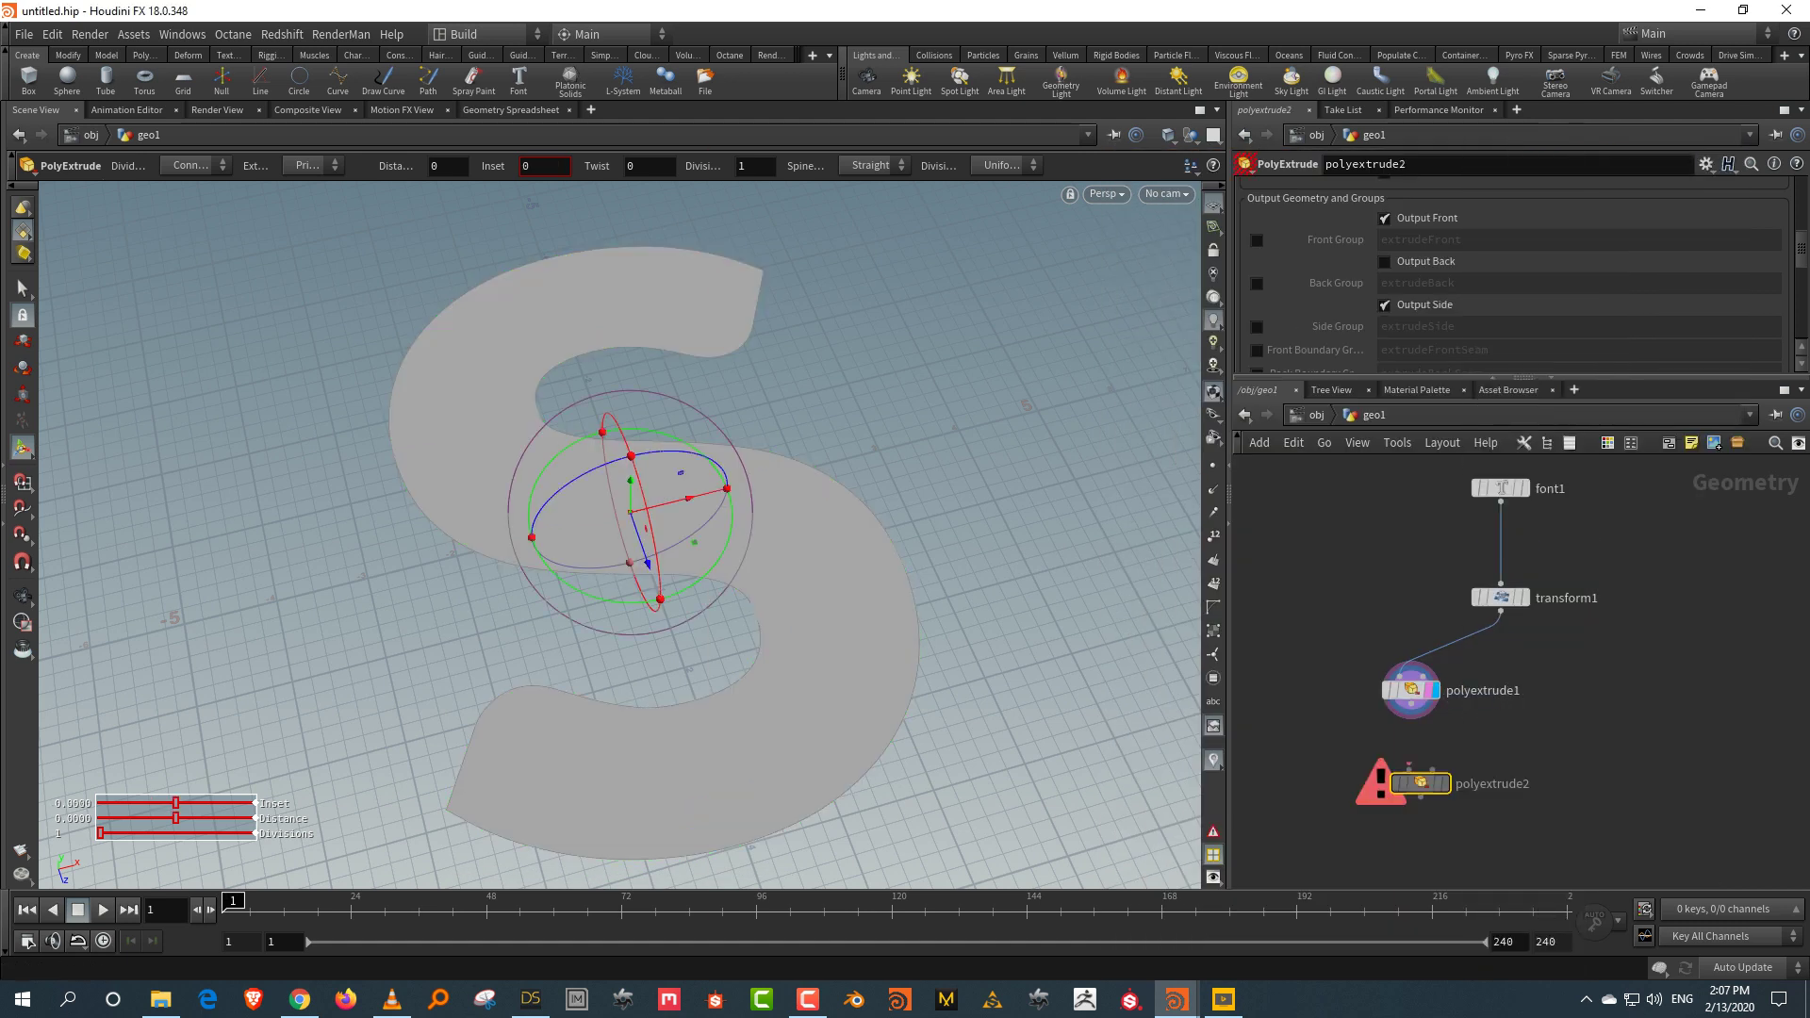
left_click(1409, 767)
left_click(1445, 783)
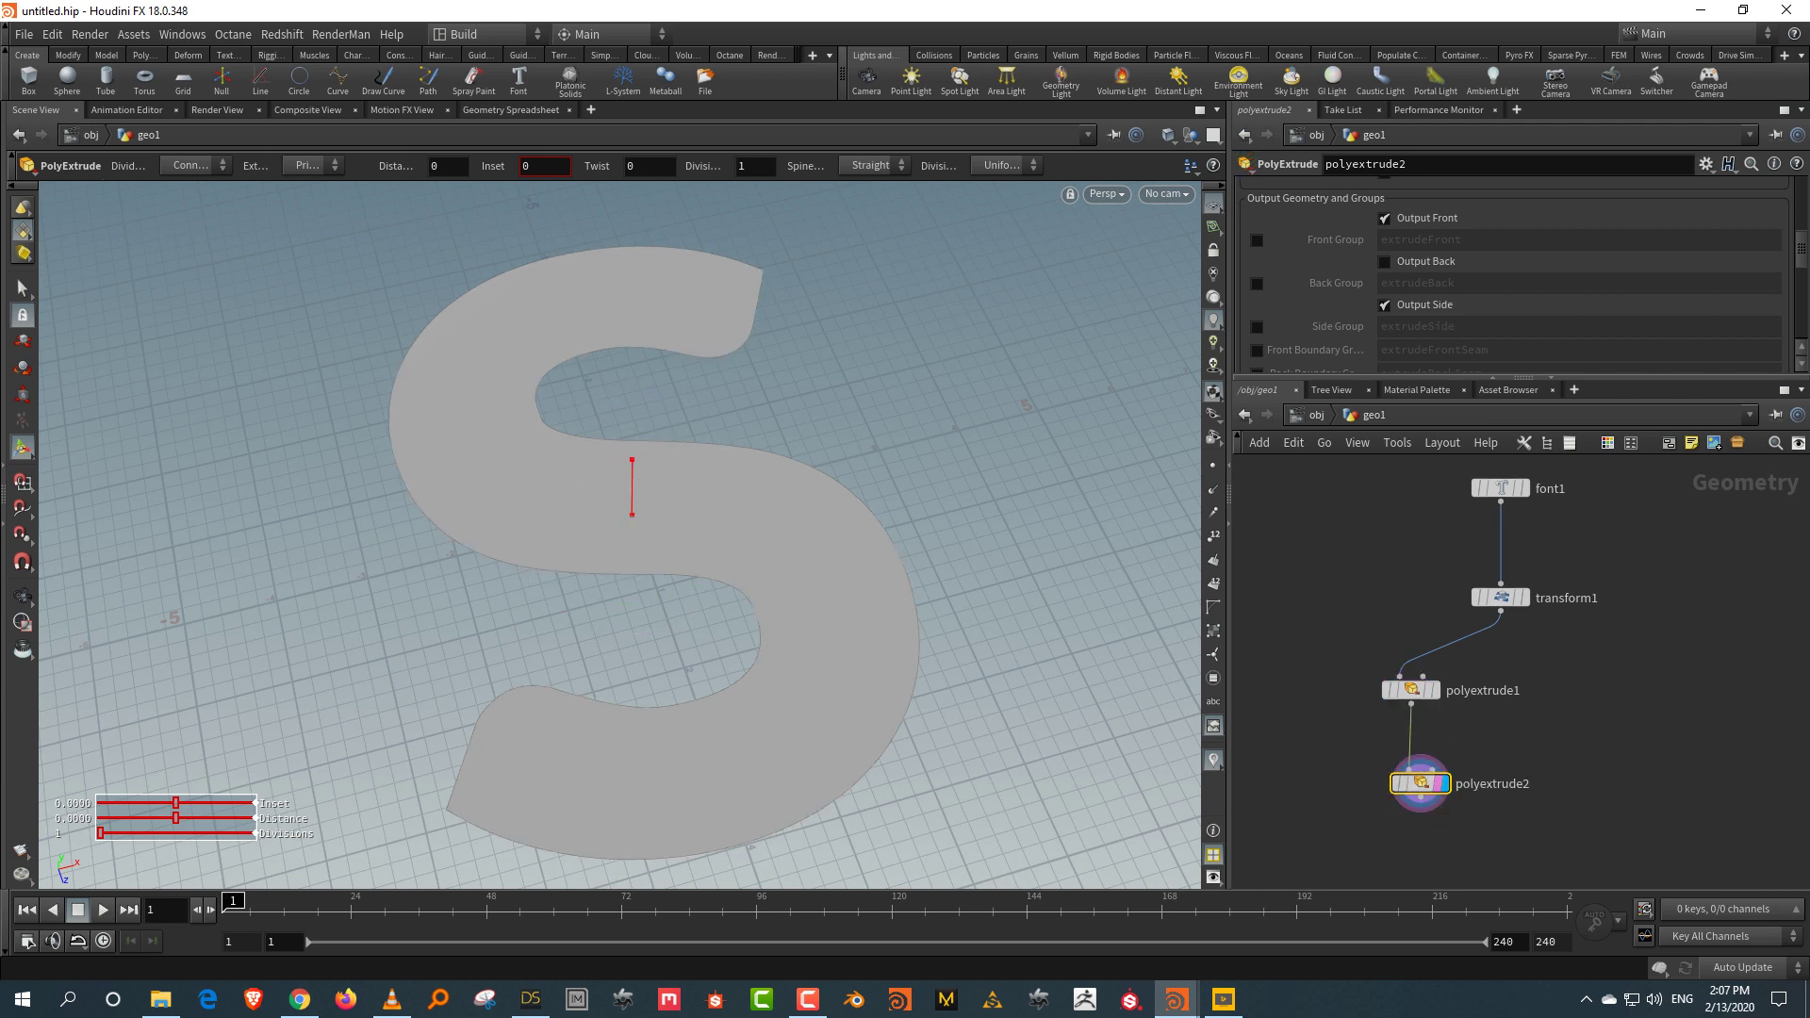
mouse_move(632, 460)
left_mouse_down()
mouse_move(660, 311)
mouse_move(716, 321)
mouse_move(679, 452)
mouse_move(603, 443)
left_mouse_up()
scroll(1509, 264, "down", 1)
left_click(1385, 215)
Step: Move both extrude nodes to the right in the network
key("Escape")
key("Return")
left_click_drag(1468, 768, 1660, 779)
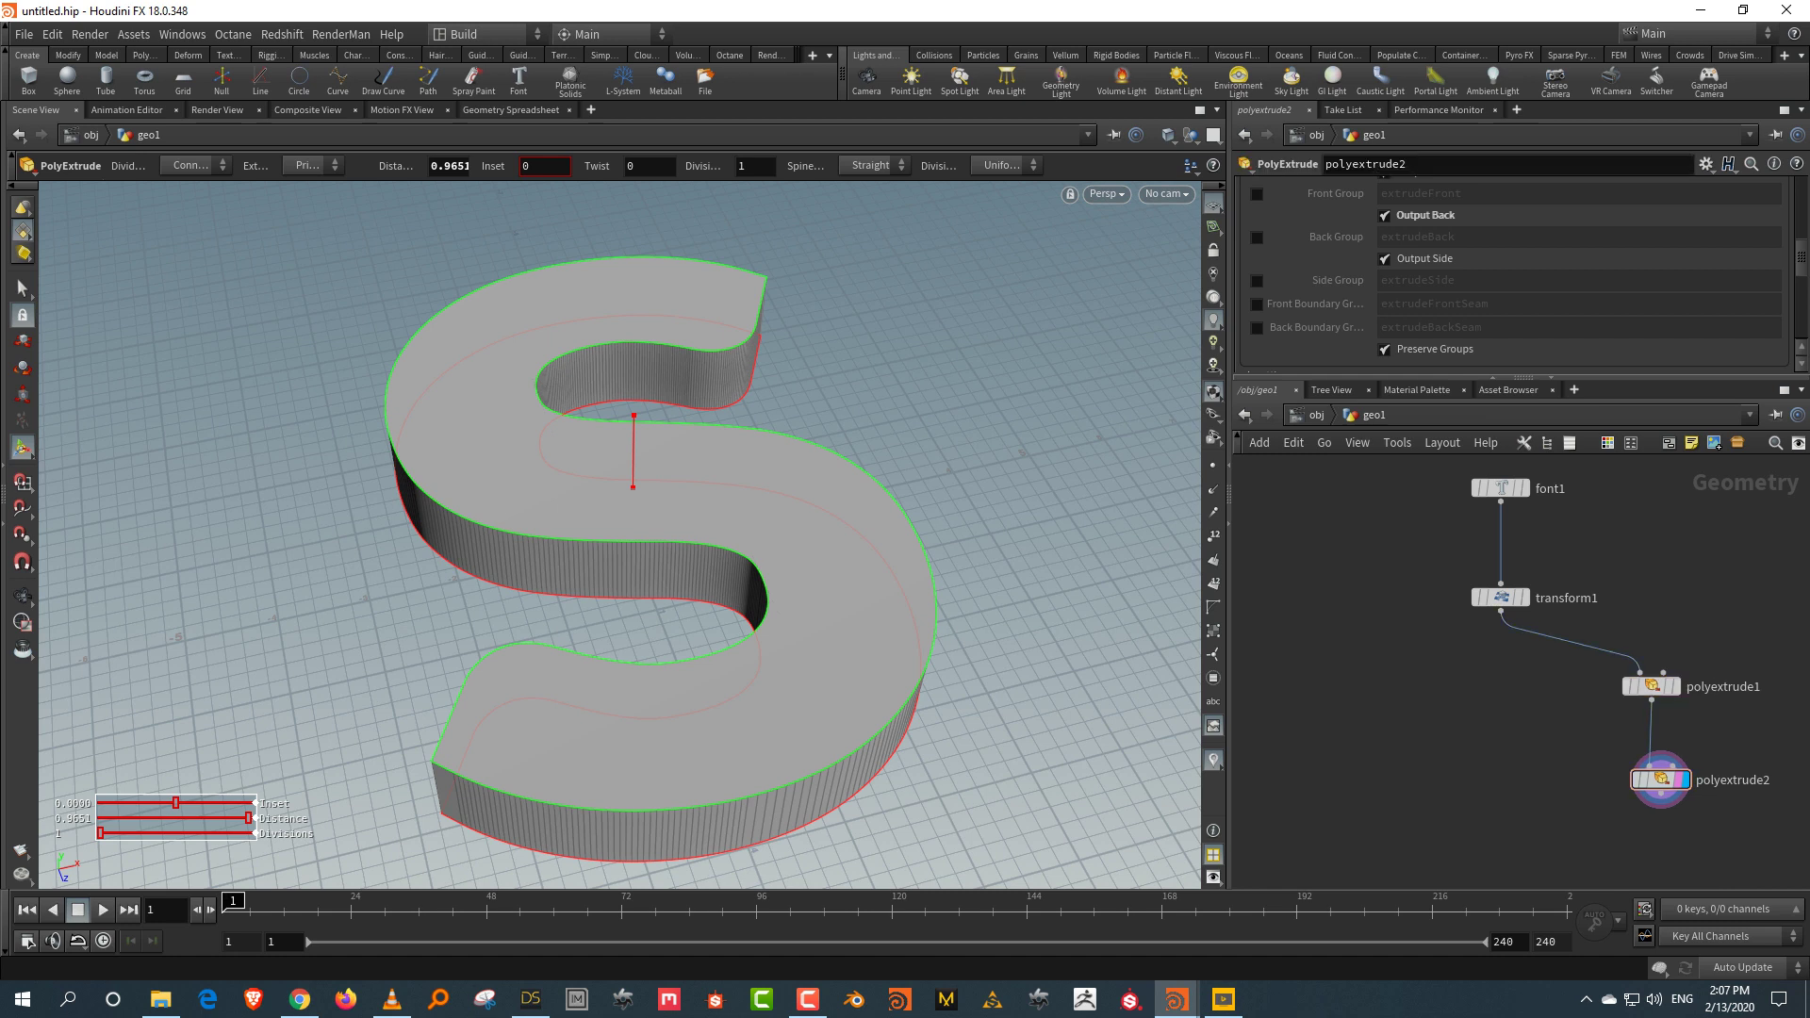
key("Tab")
Step: Add scatter1 branching from transform1 and display its points
type("scatt")
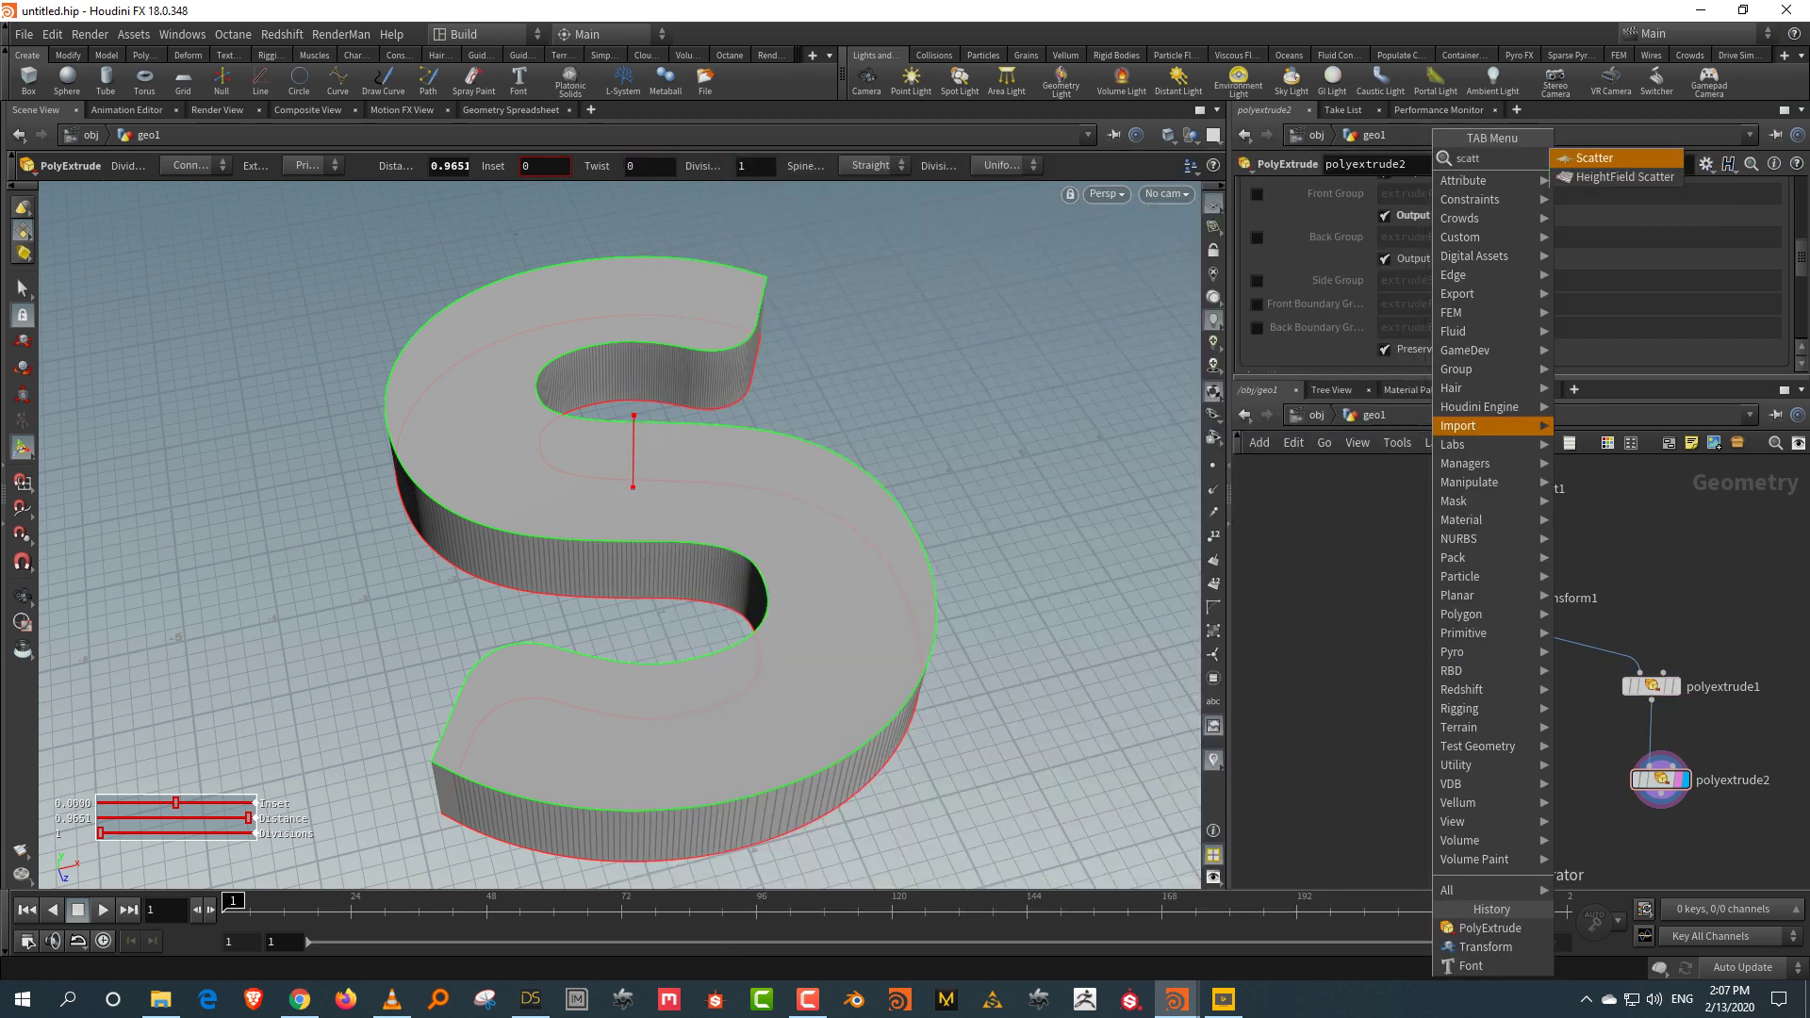
key("Return")
left_click(1400, 725)
left_click_drag(1501, 611, 1400, 714)
left_click(1423, 725)
scroll(620, 534, "up", 3)
key("Return")
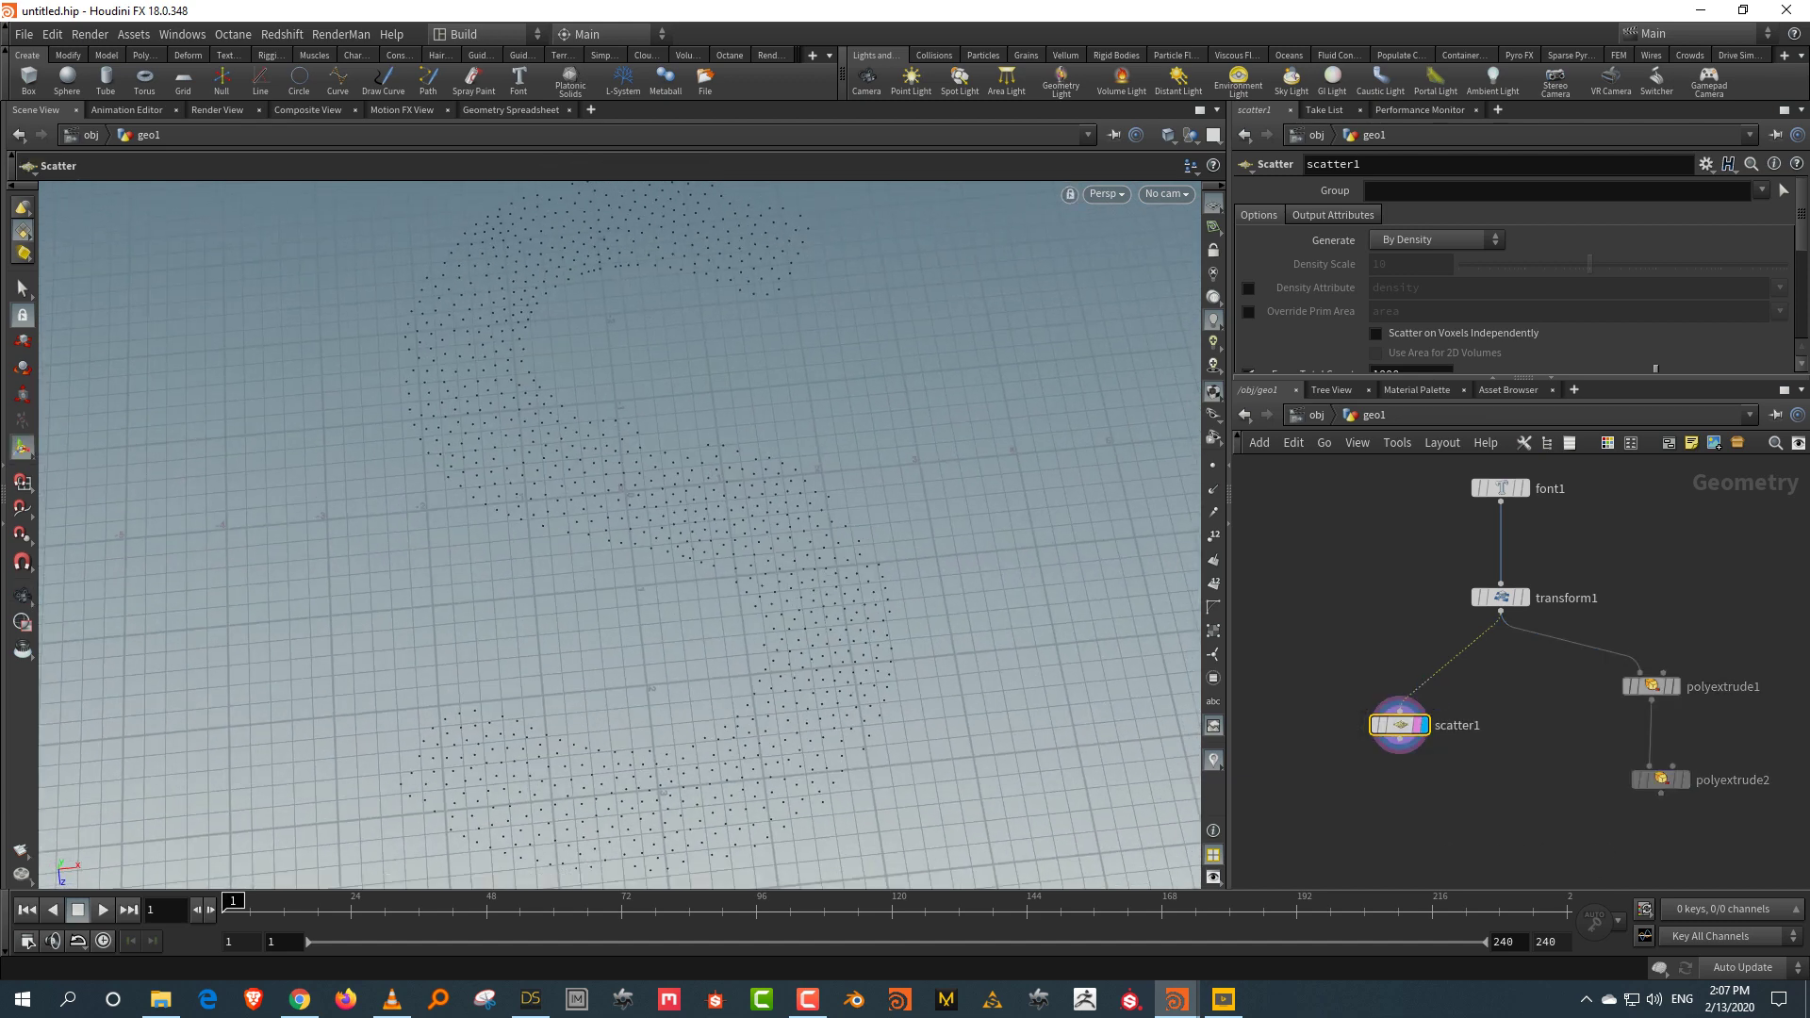
Step: Show polyextrude1 as a wireframe reference and commit scatter1's Force Total Count of 50
left_click(1667, 687)
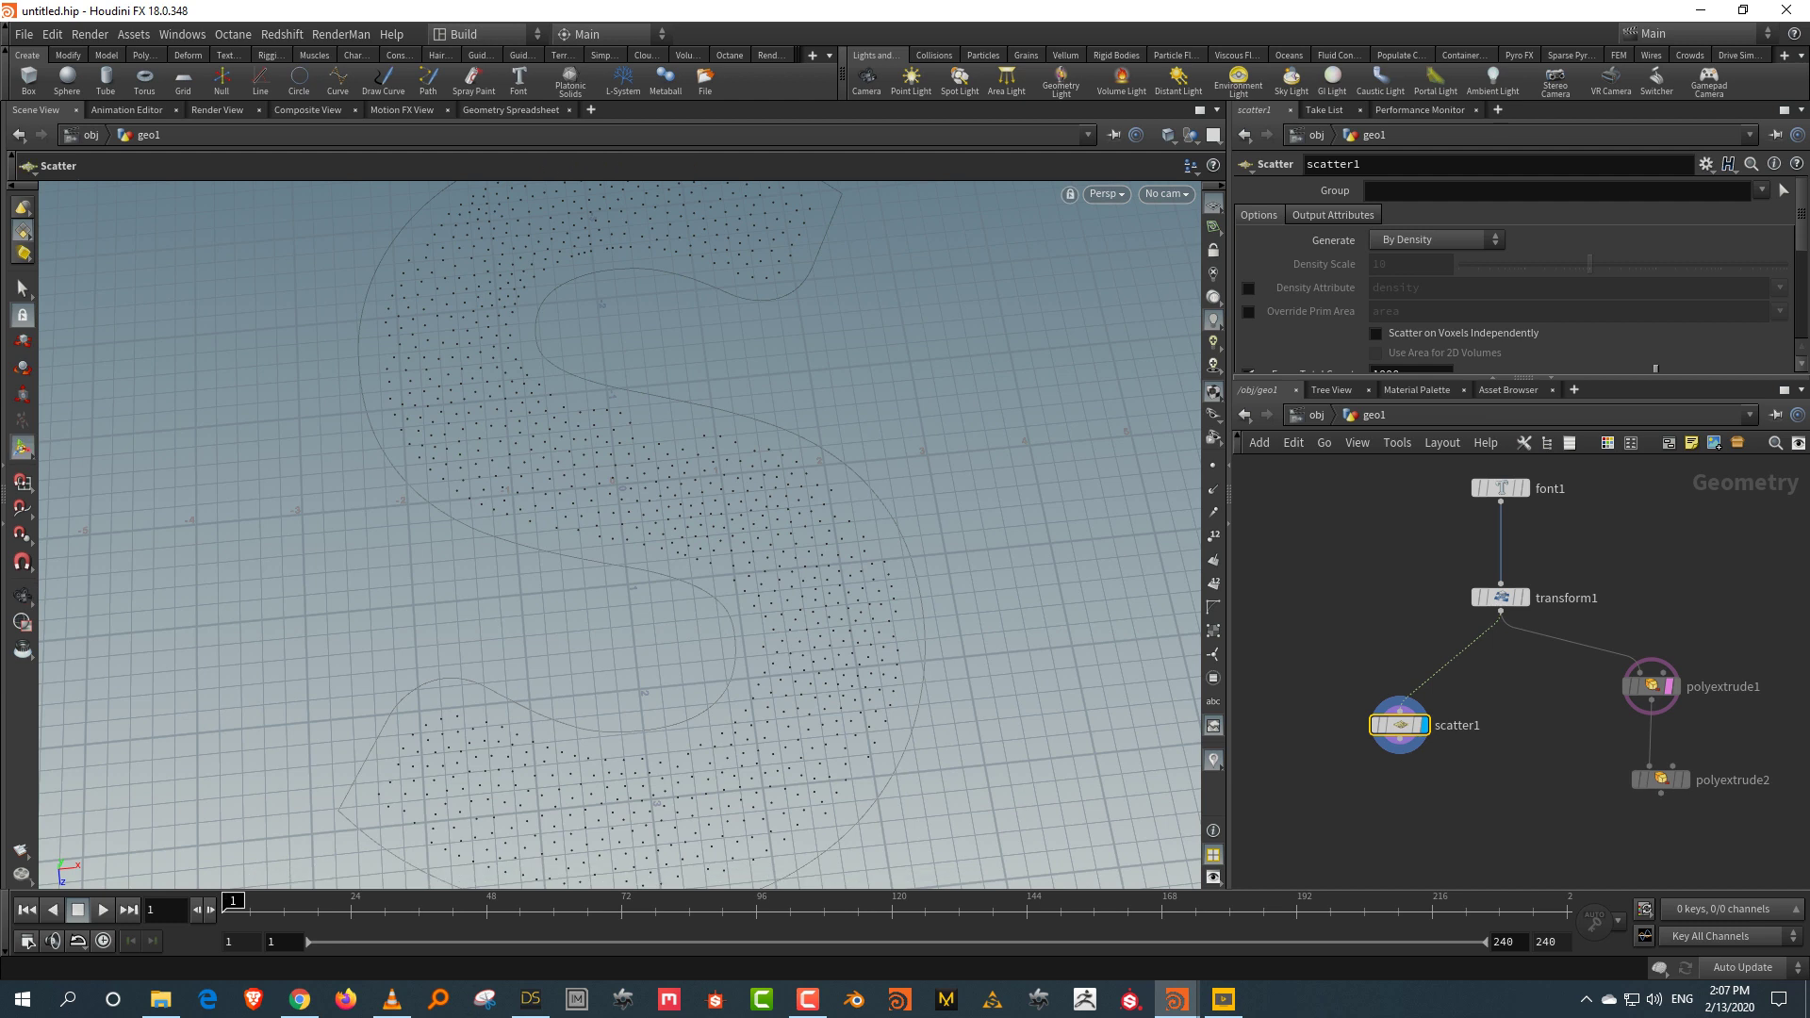
left_click(1652, 687)
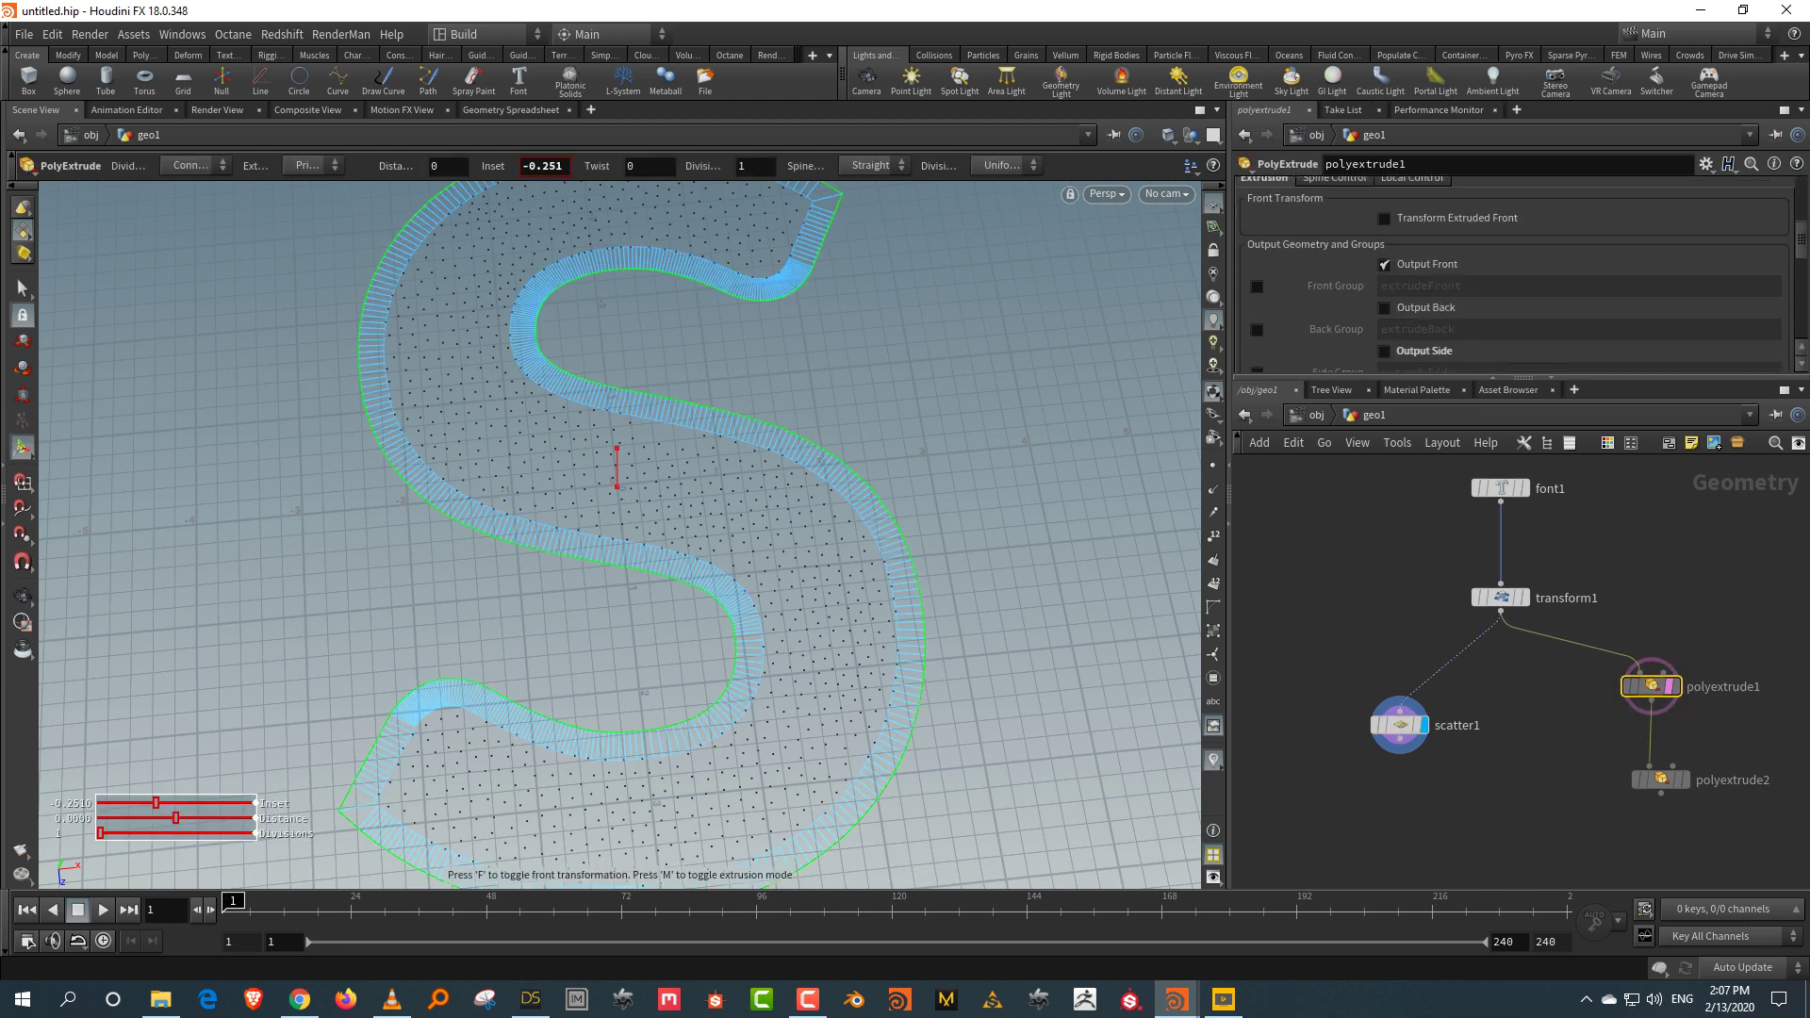
scroll(1518, 274, "up", 3)
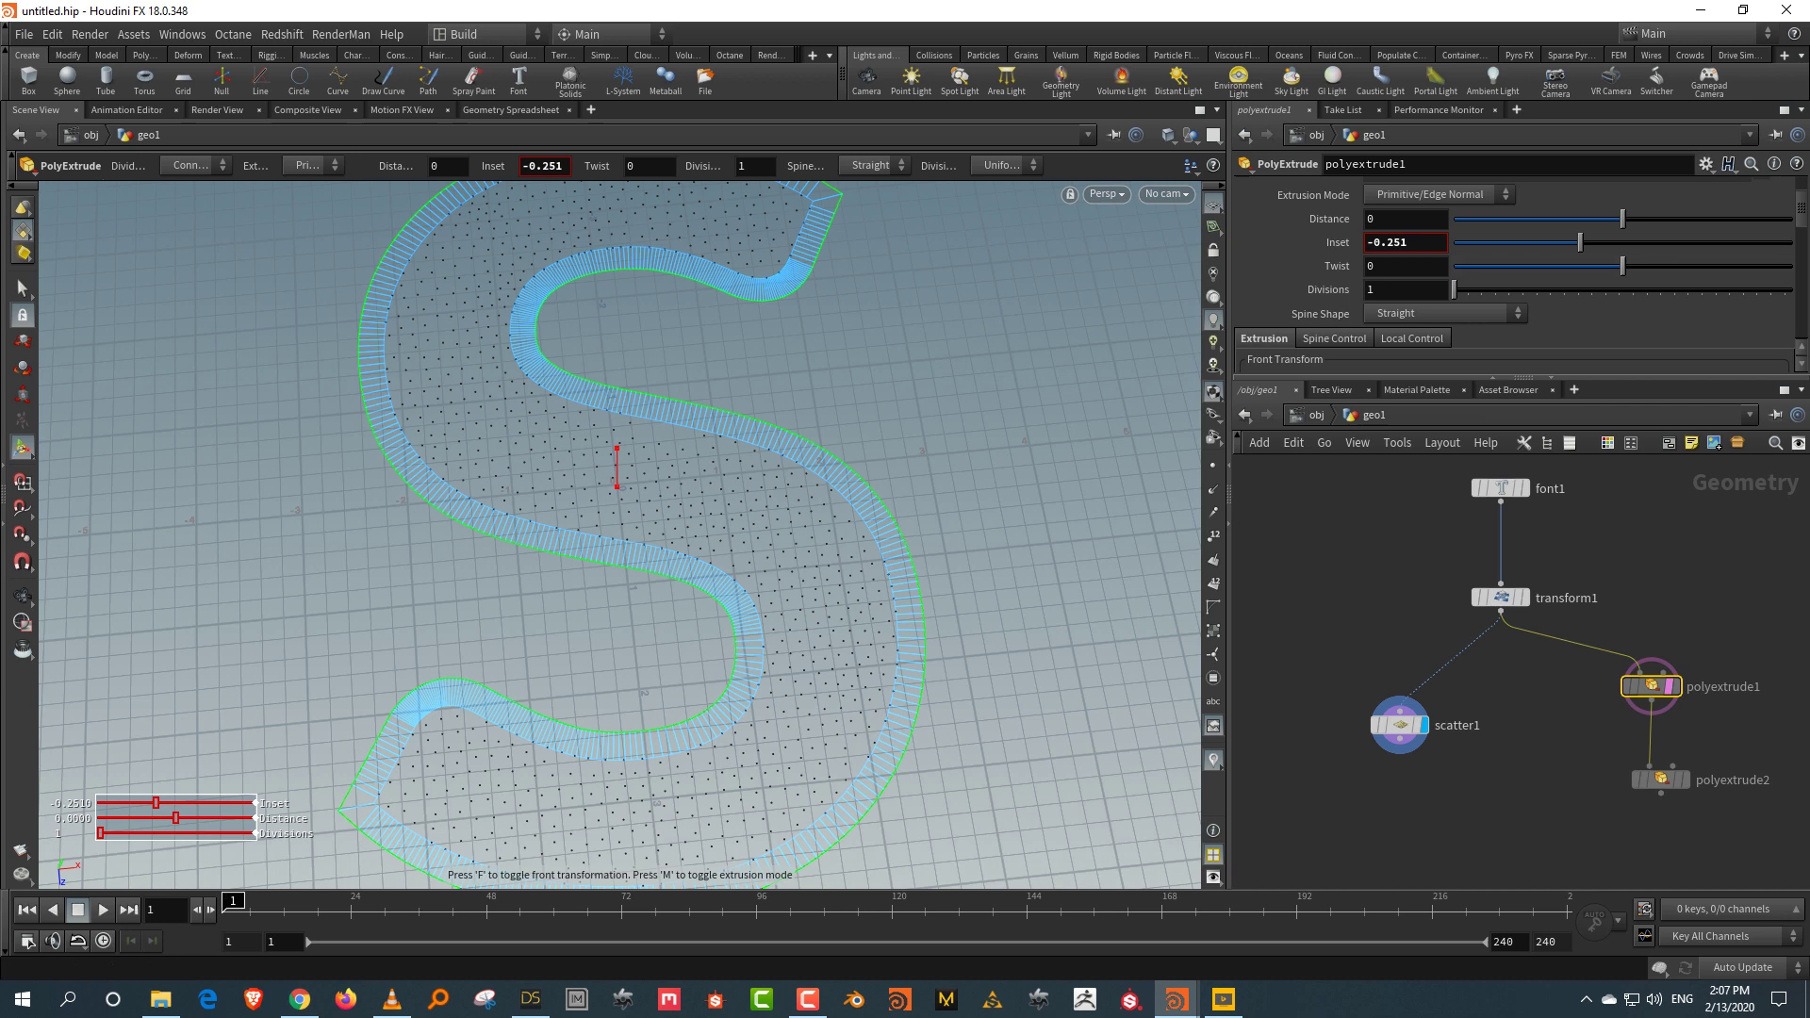
left_click(1400, 725)
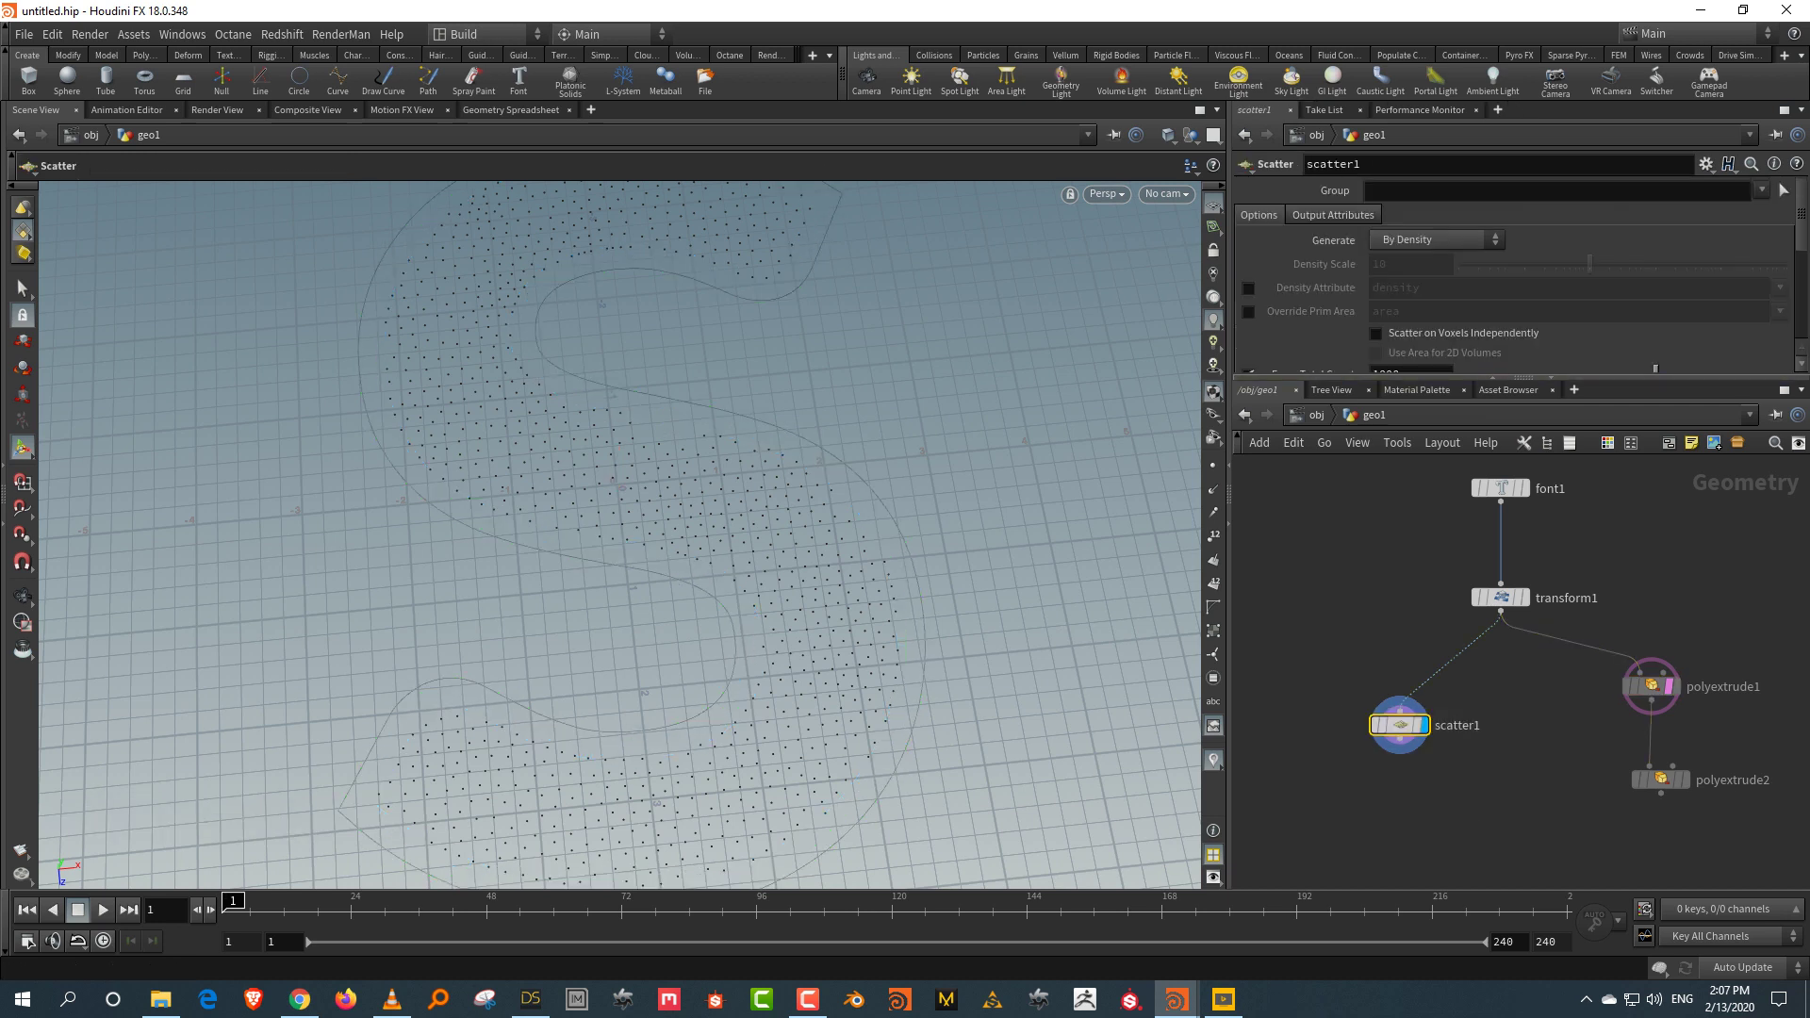
left_click_drag(1518, 380, 1518, 509)
key("Return")
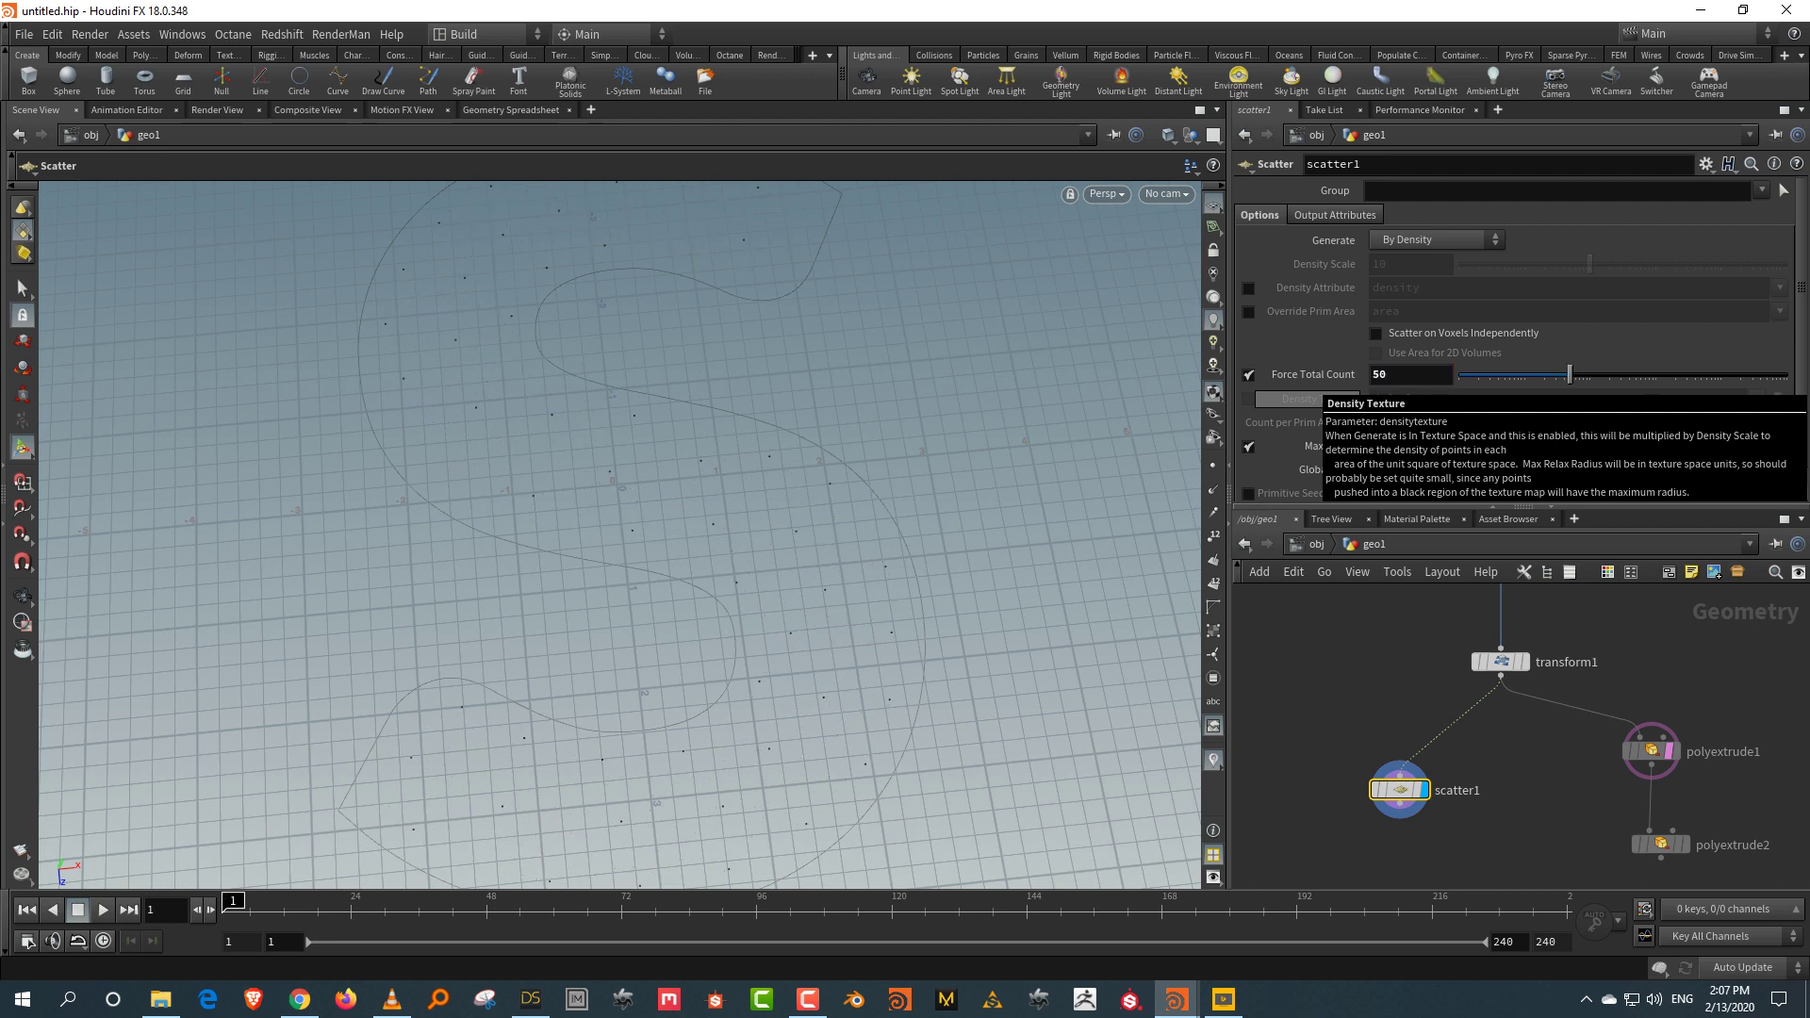
Step: Reseed scatter1 with Global Seed 0.69 and Scale Radii By 1.632
scroll(1509, 396, "down", 2)
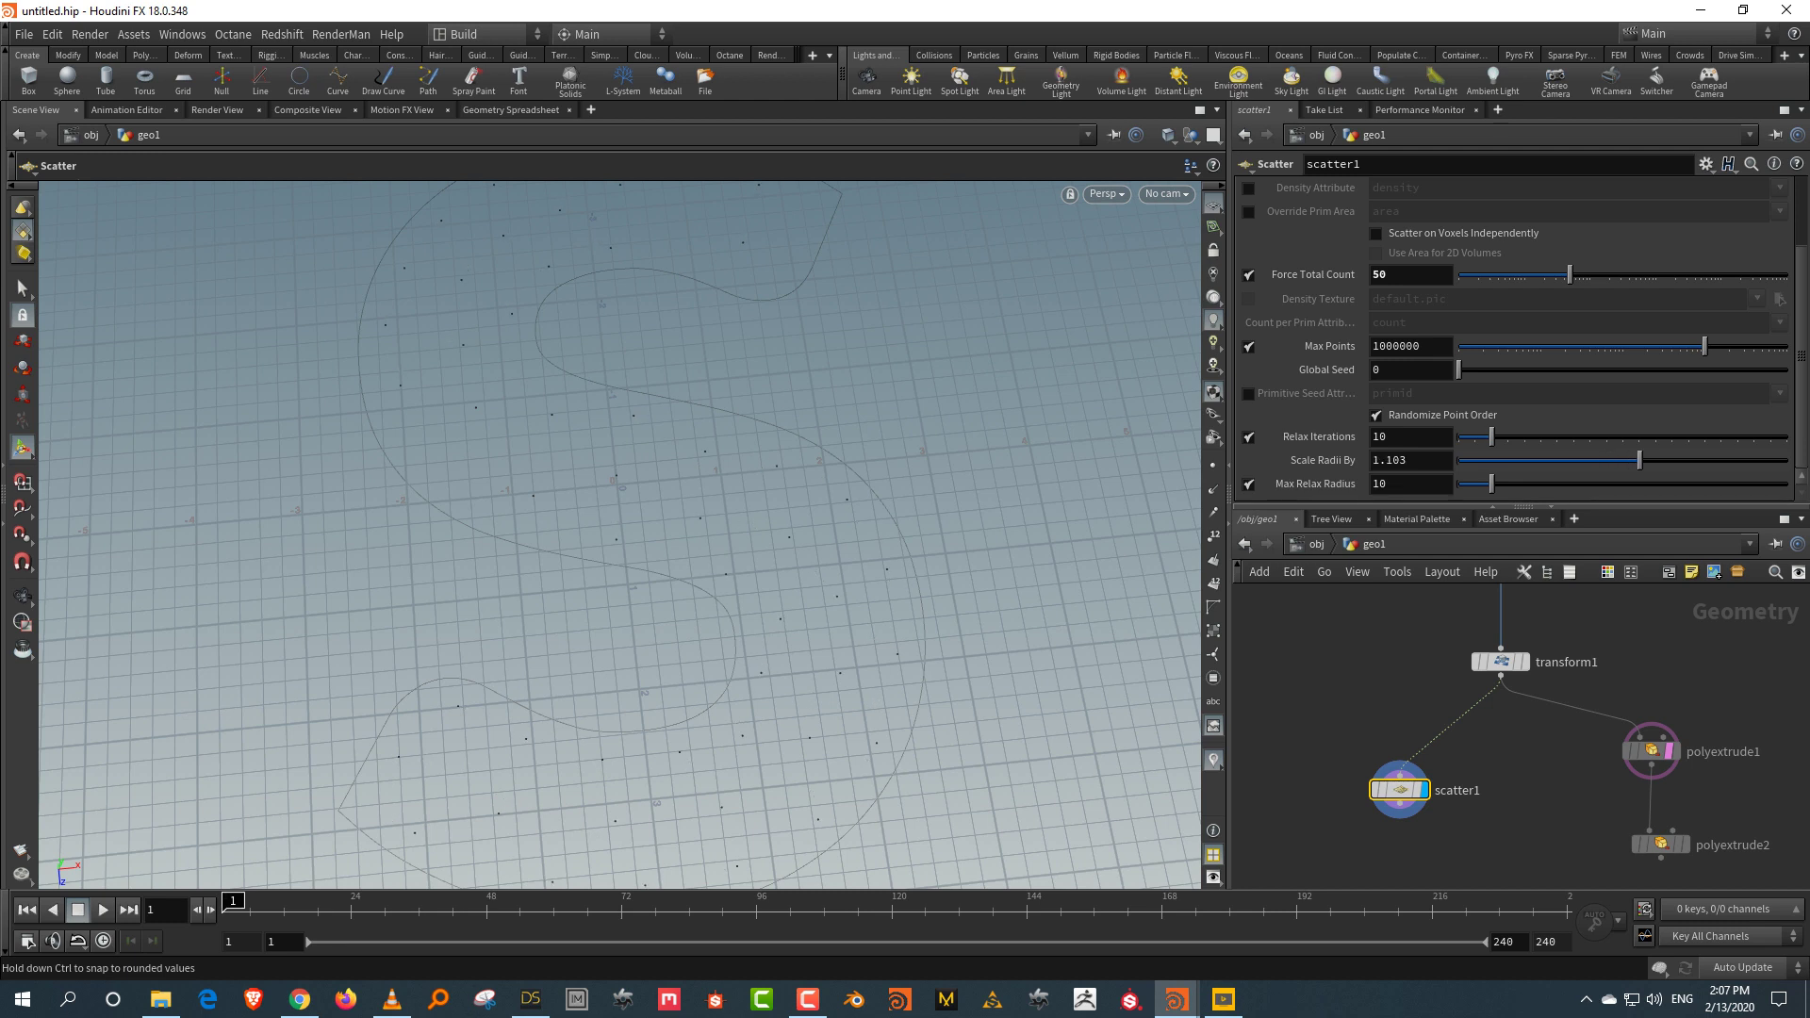
left_click_drag(1459, 370, 1481, 370)
key("h")
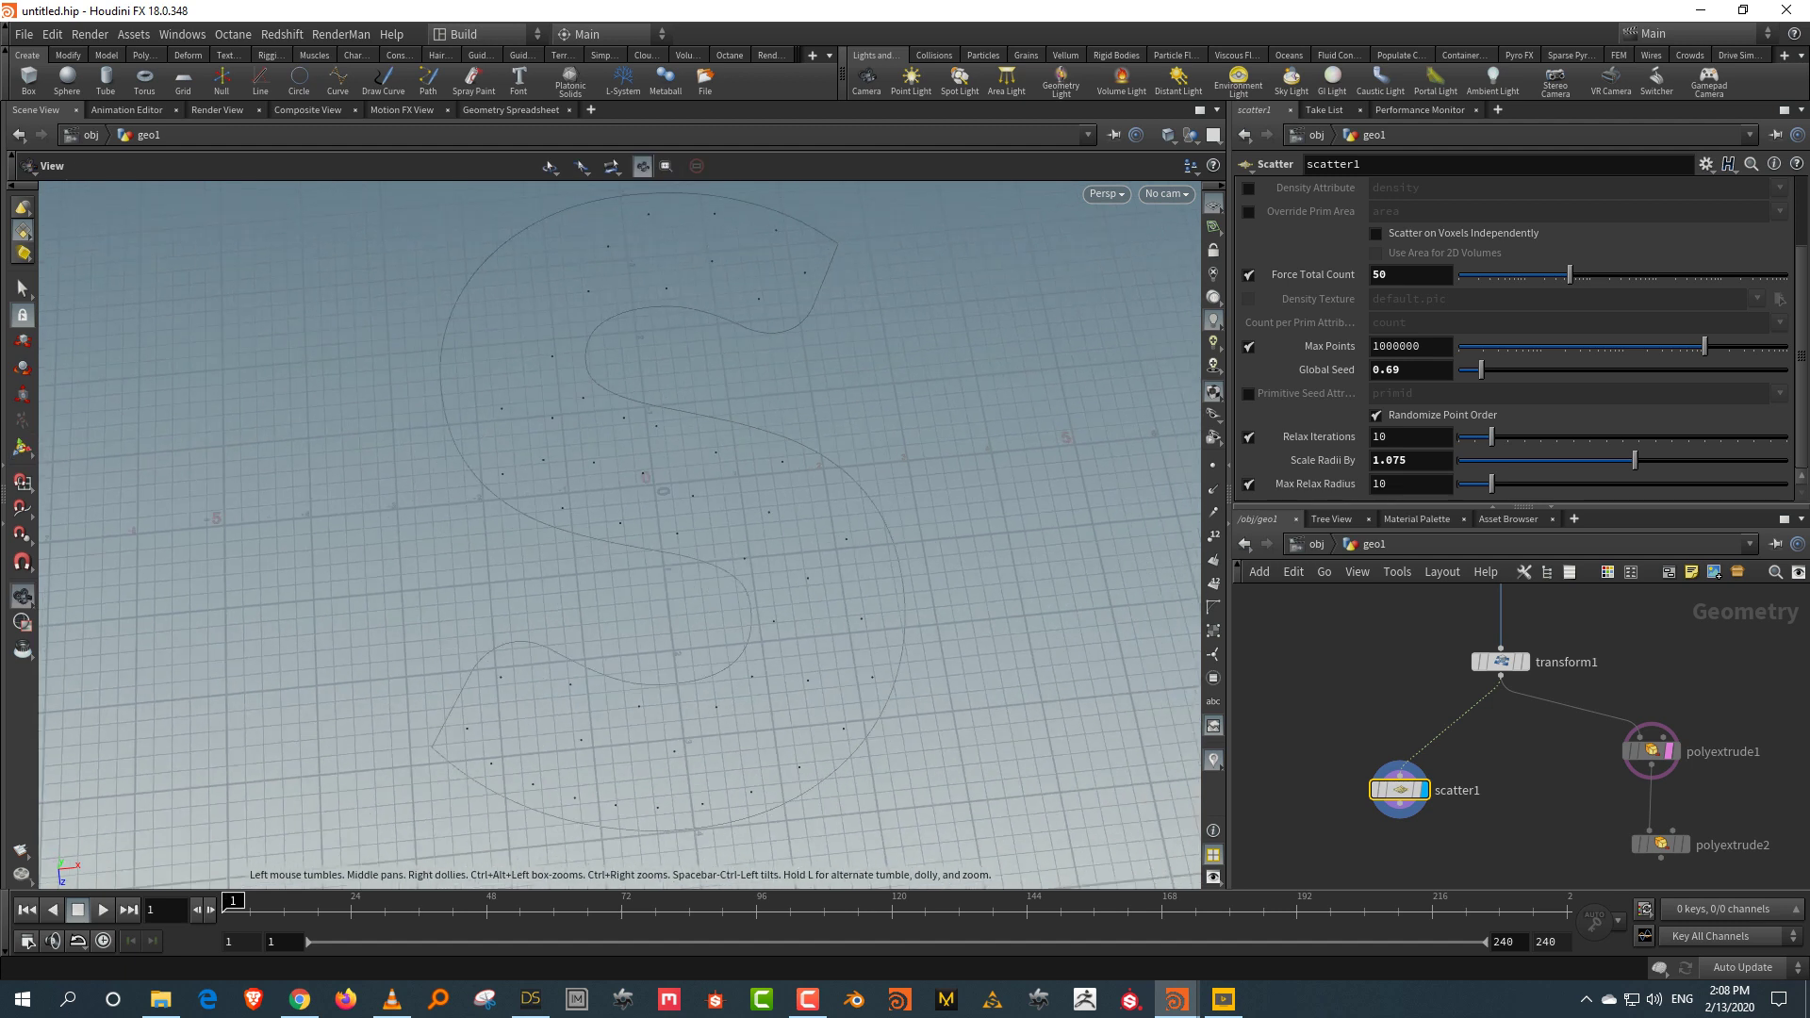
key("h")
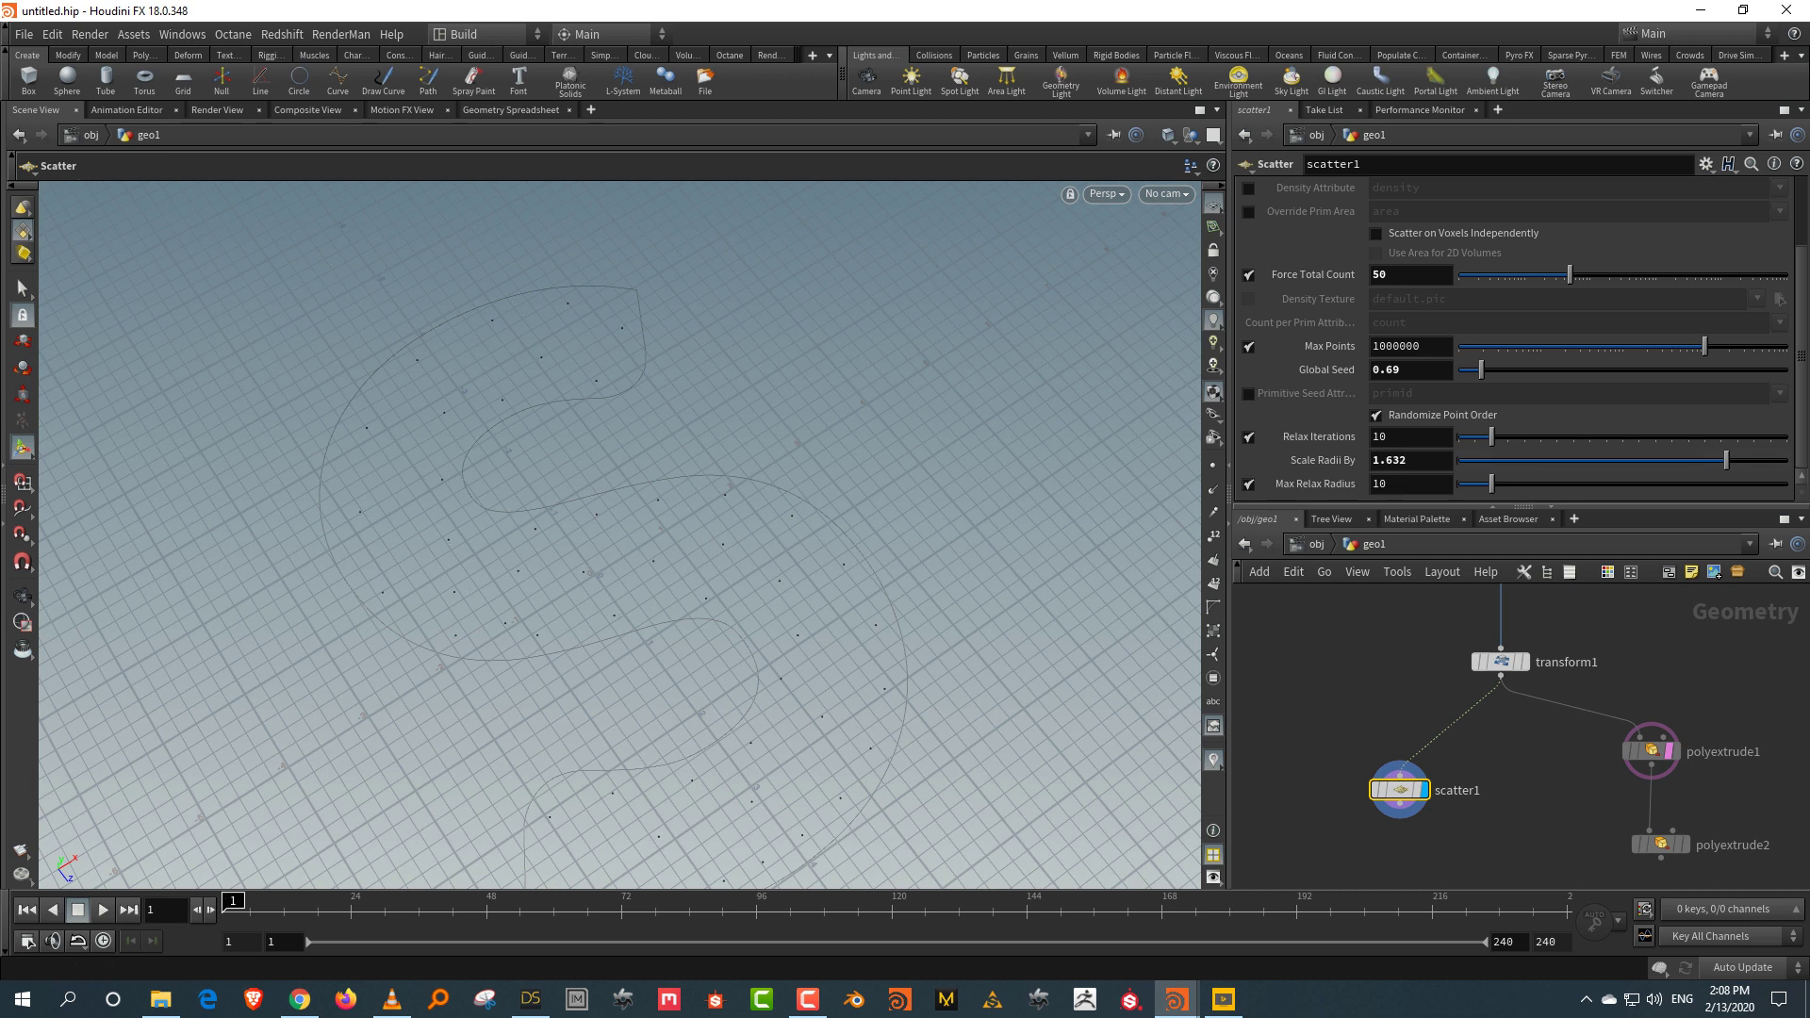
left_click_drag(1523, 507, 1524, 415)
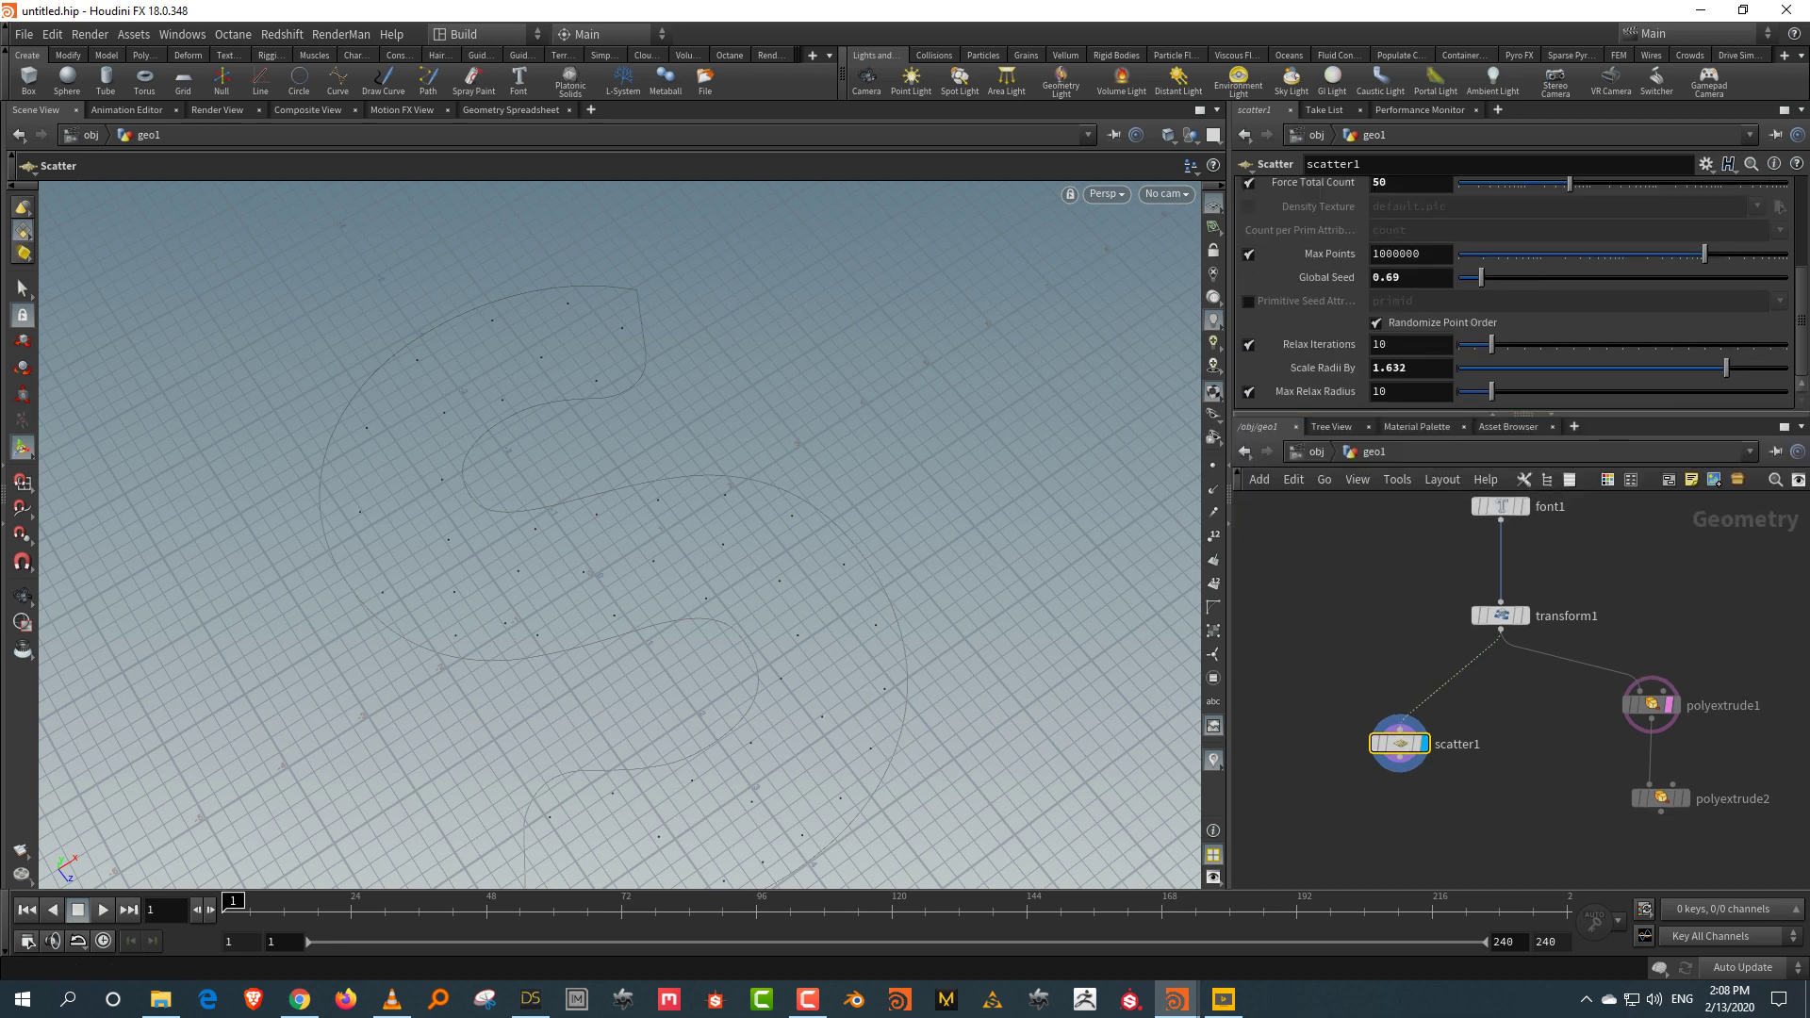
middle_click_drag(1509, 707, 1621, 647)
key("Tab")
Step: Add sphere1 and link its Center Y to Radius Y via ch("rady")
type("sph")
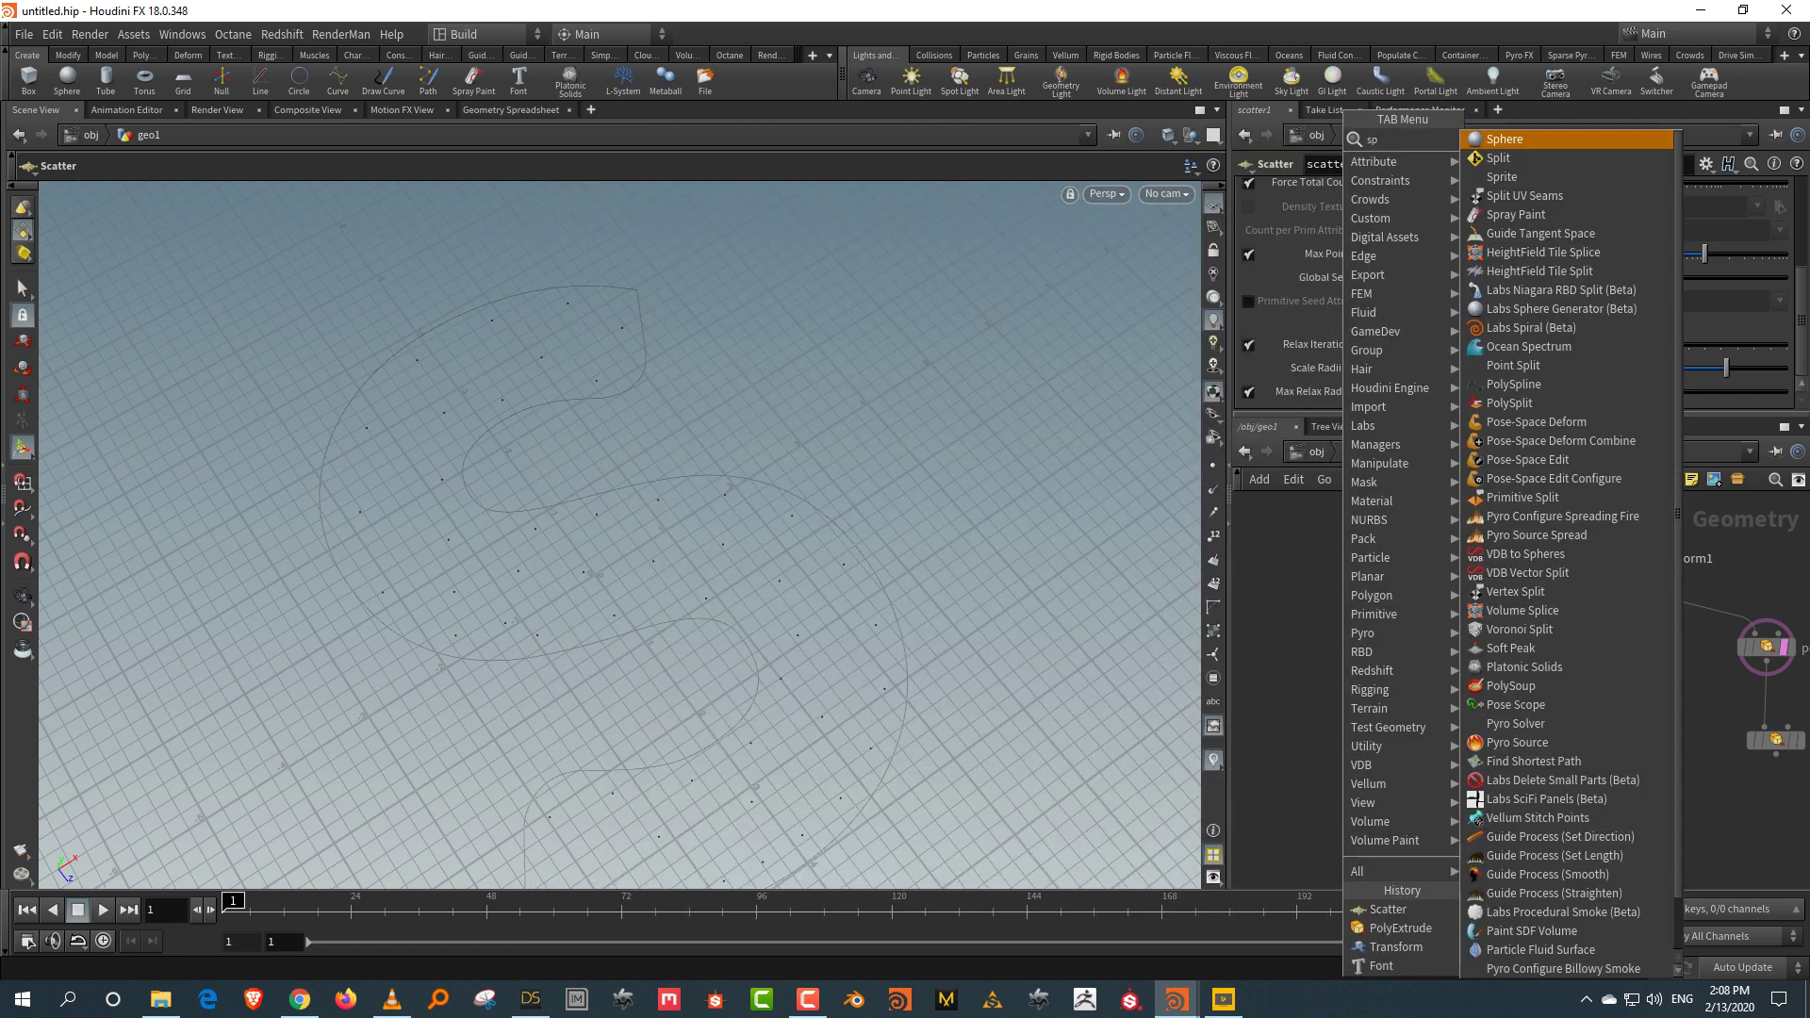
key("Return")
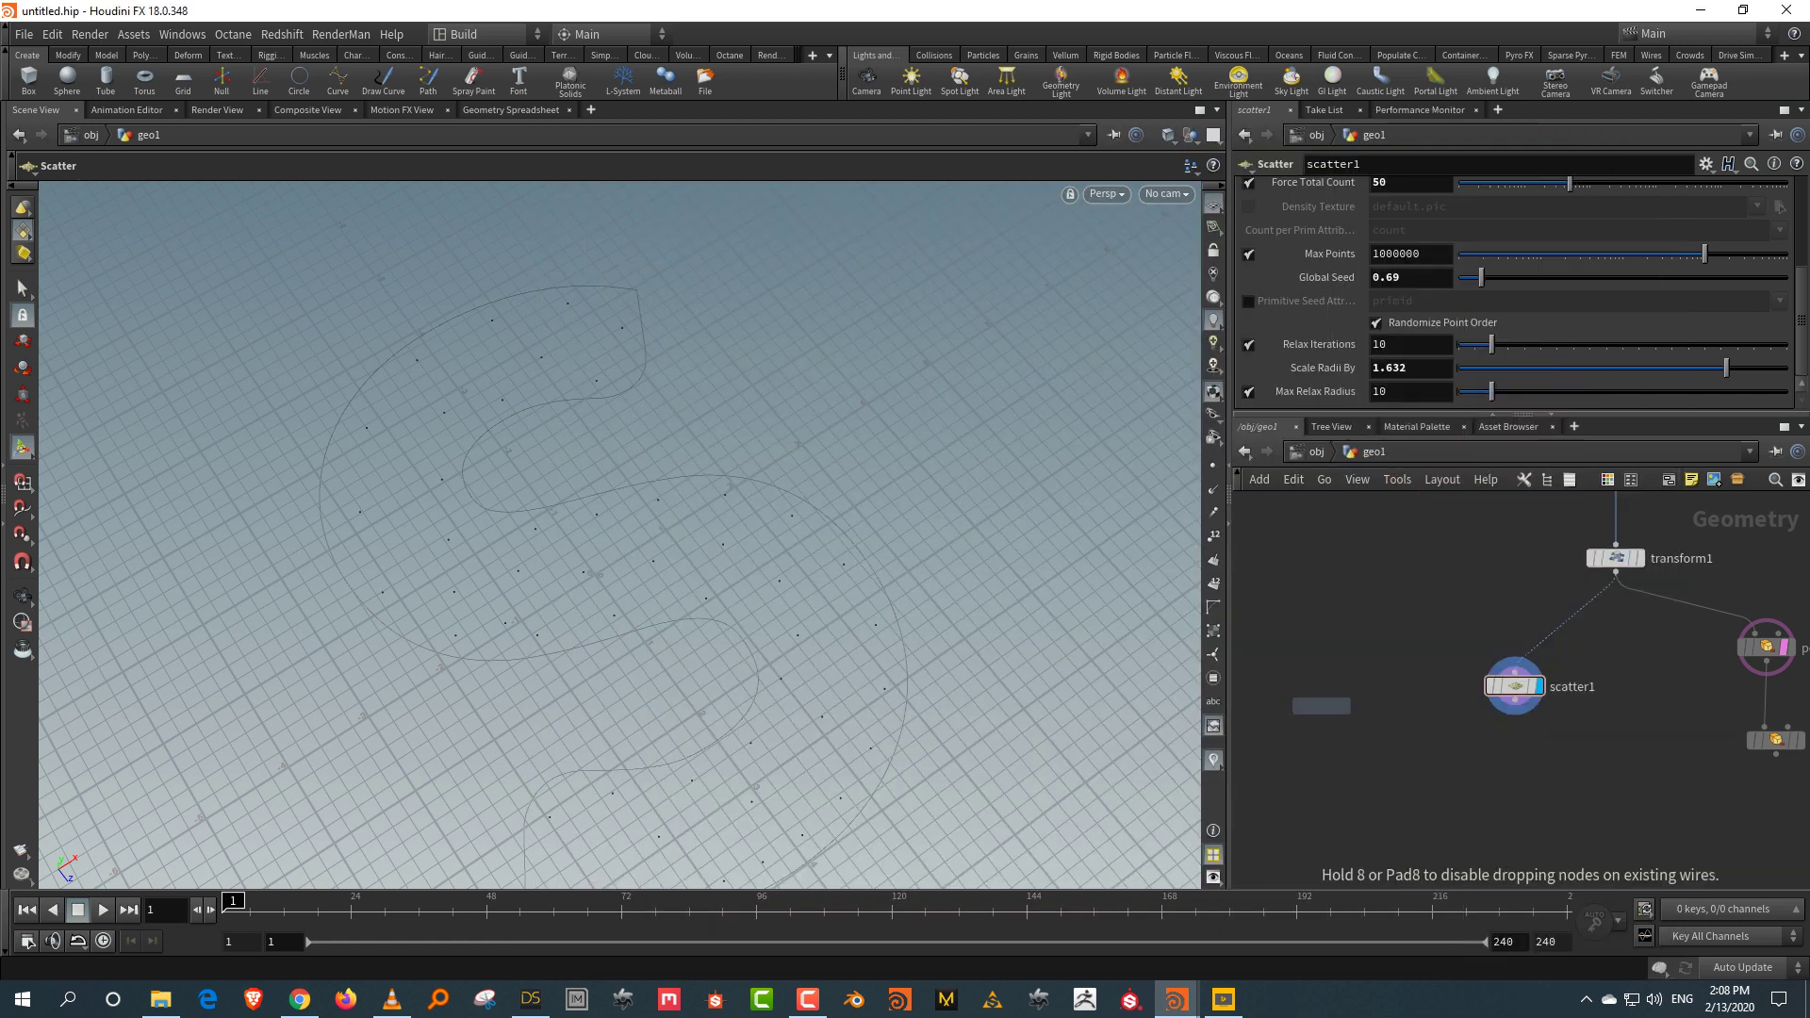
left_click(1323, 702)
left_click_drag(613, 566, 717, 547, "alt")
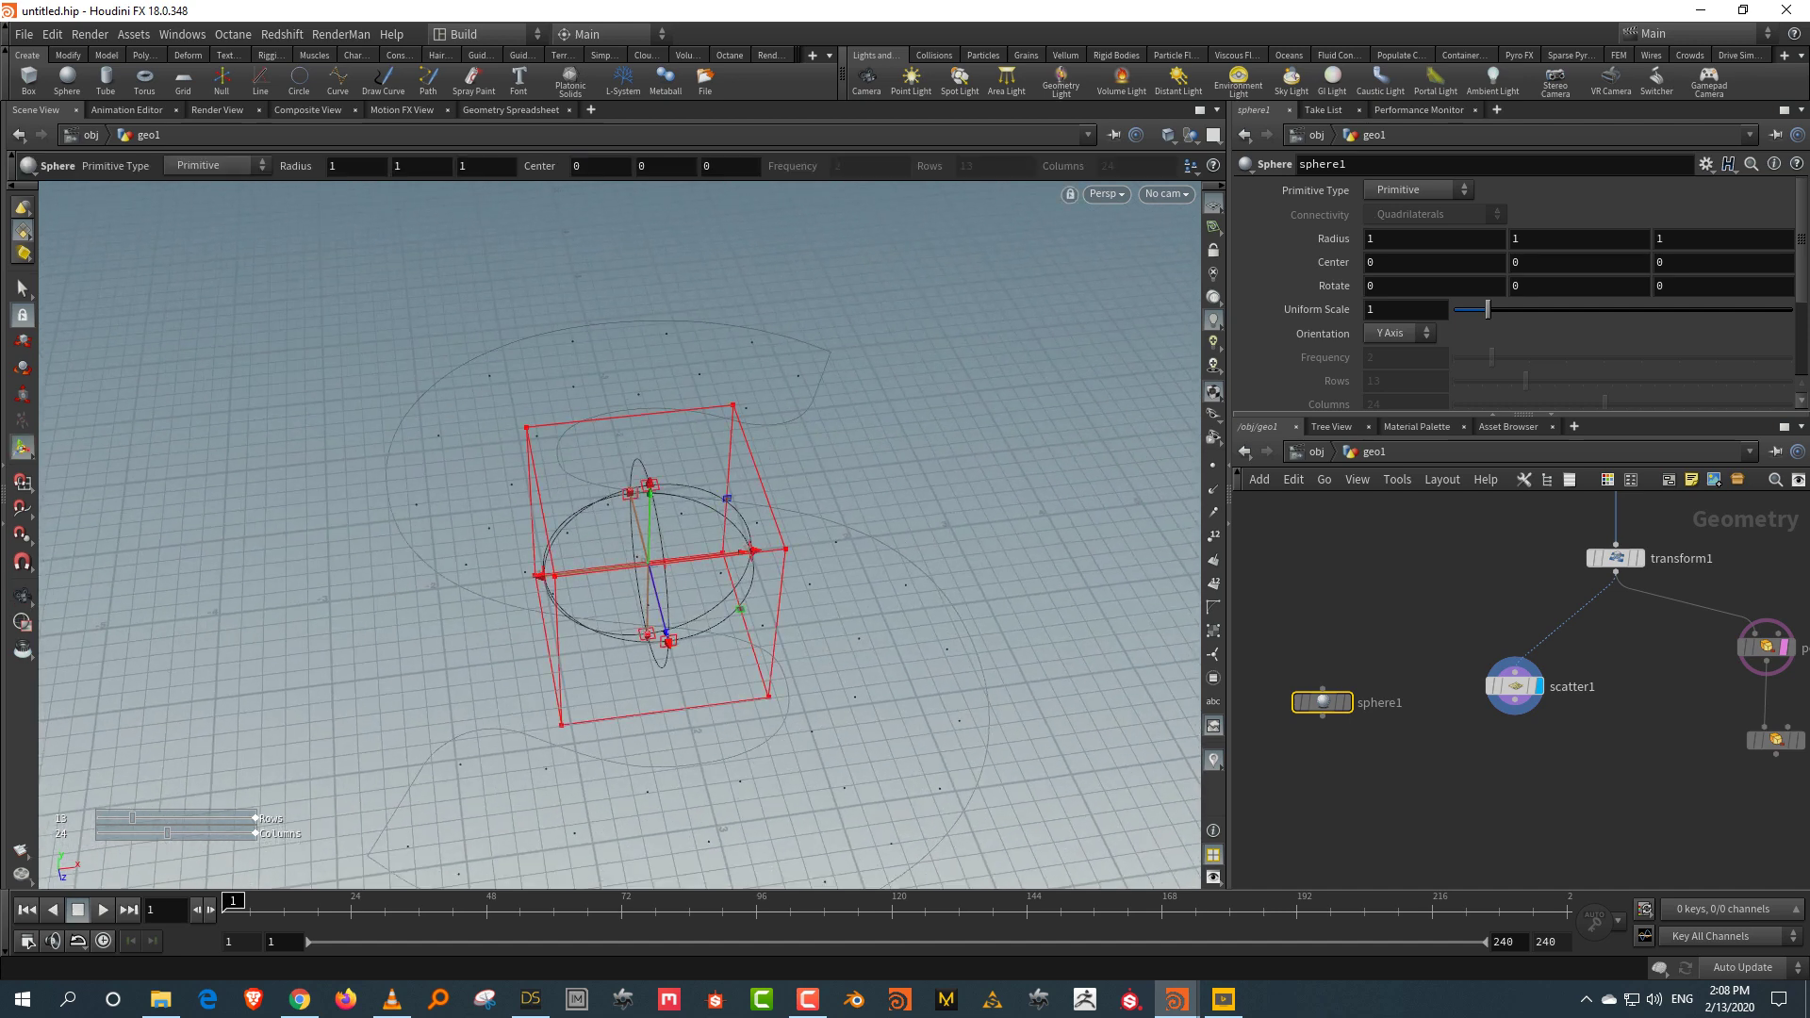
right_click(1538, 240)
key("Escape")
right_click(1538, 263)
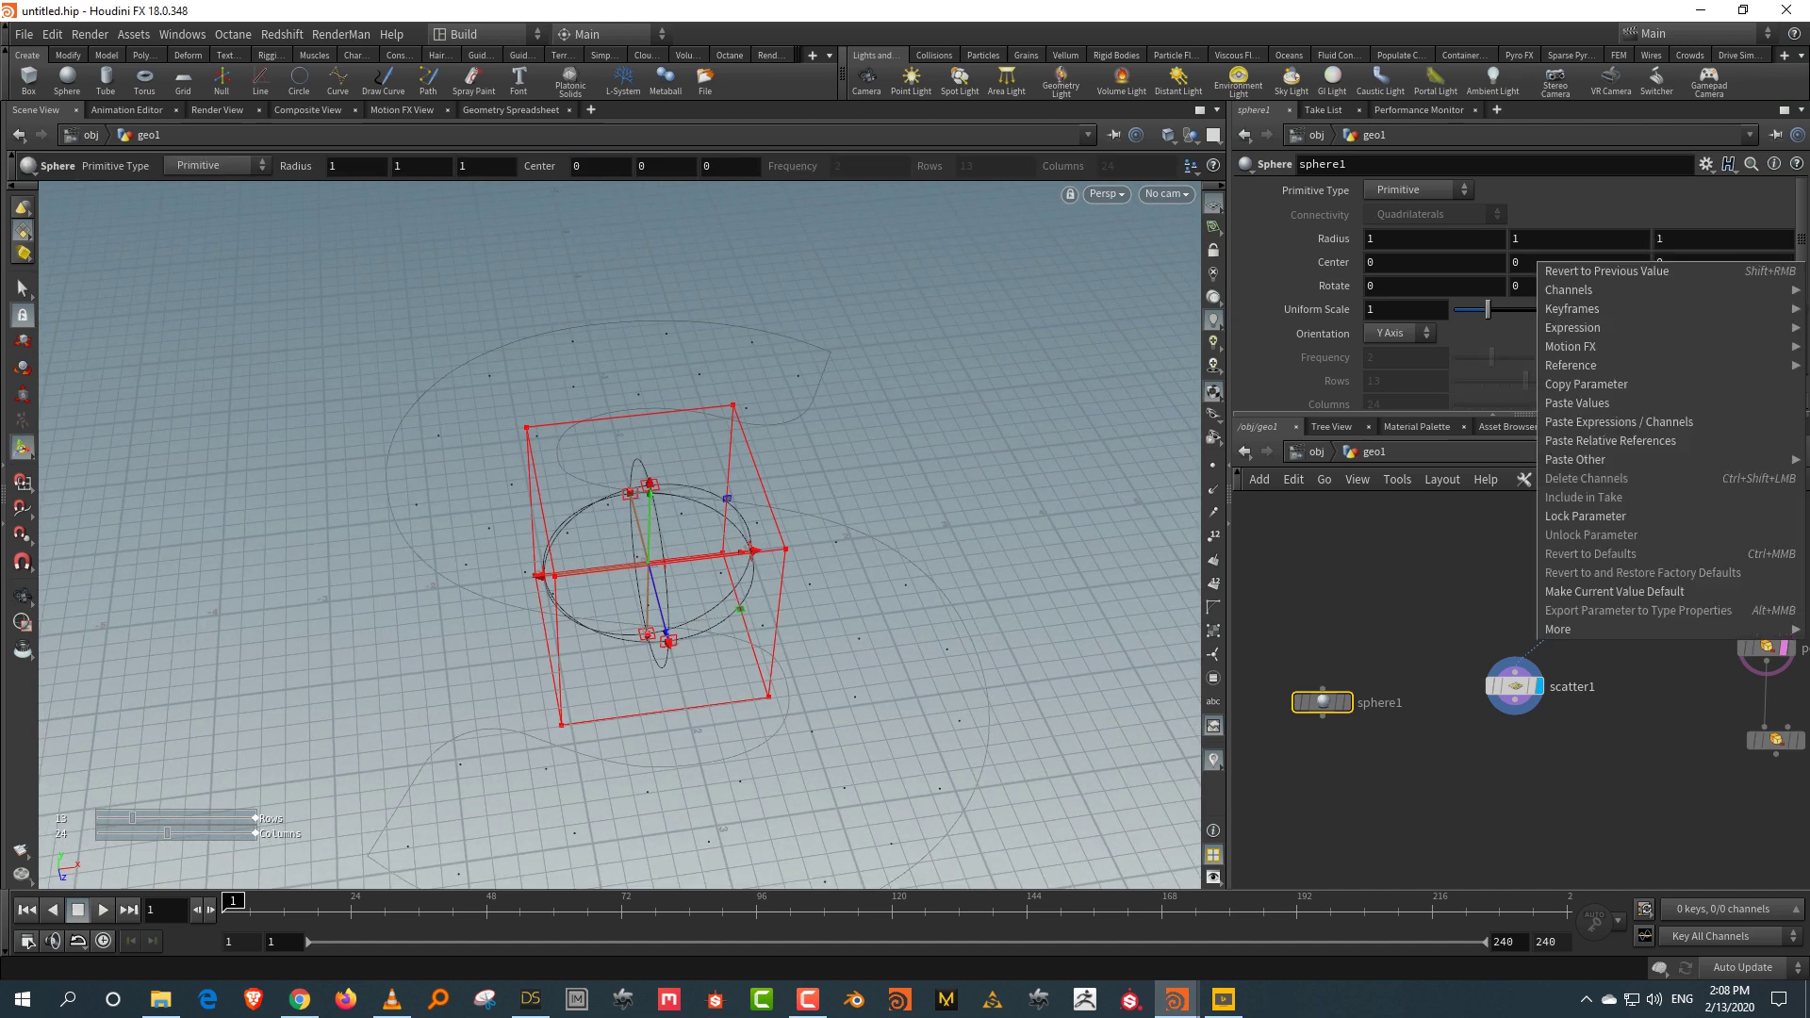
left_click(1611, 440)
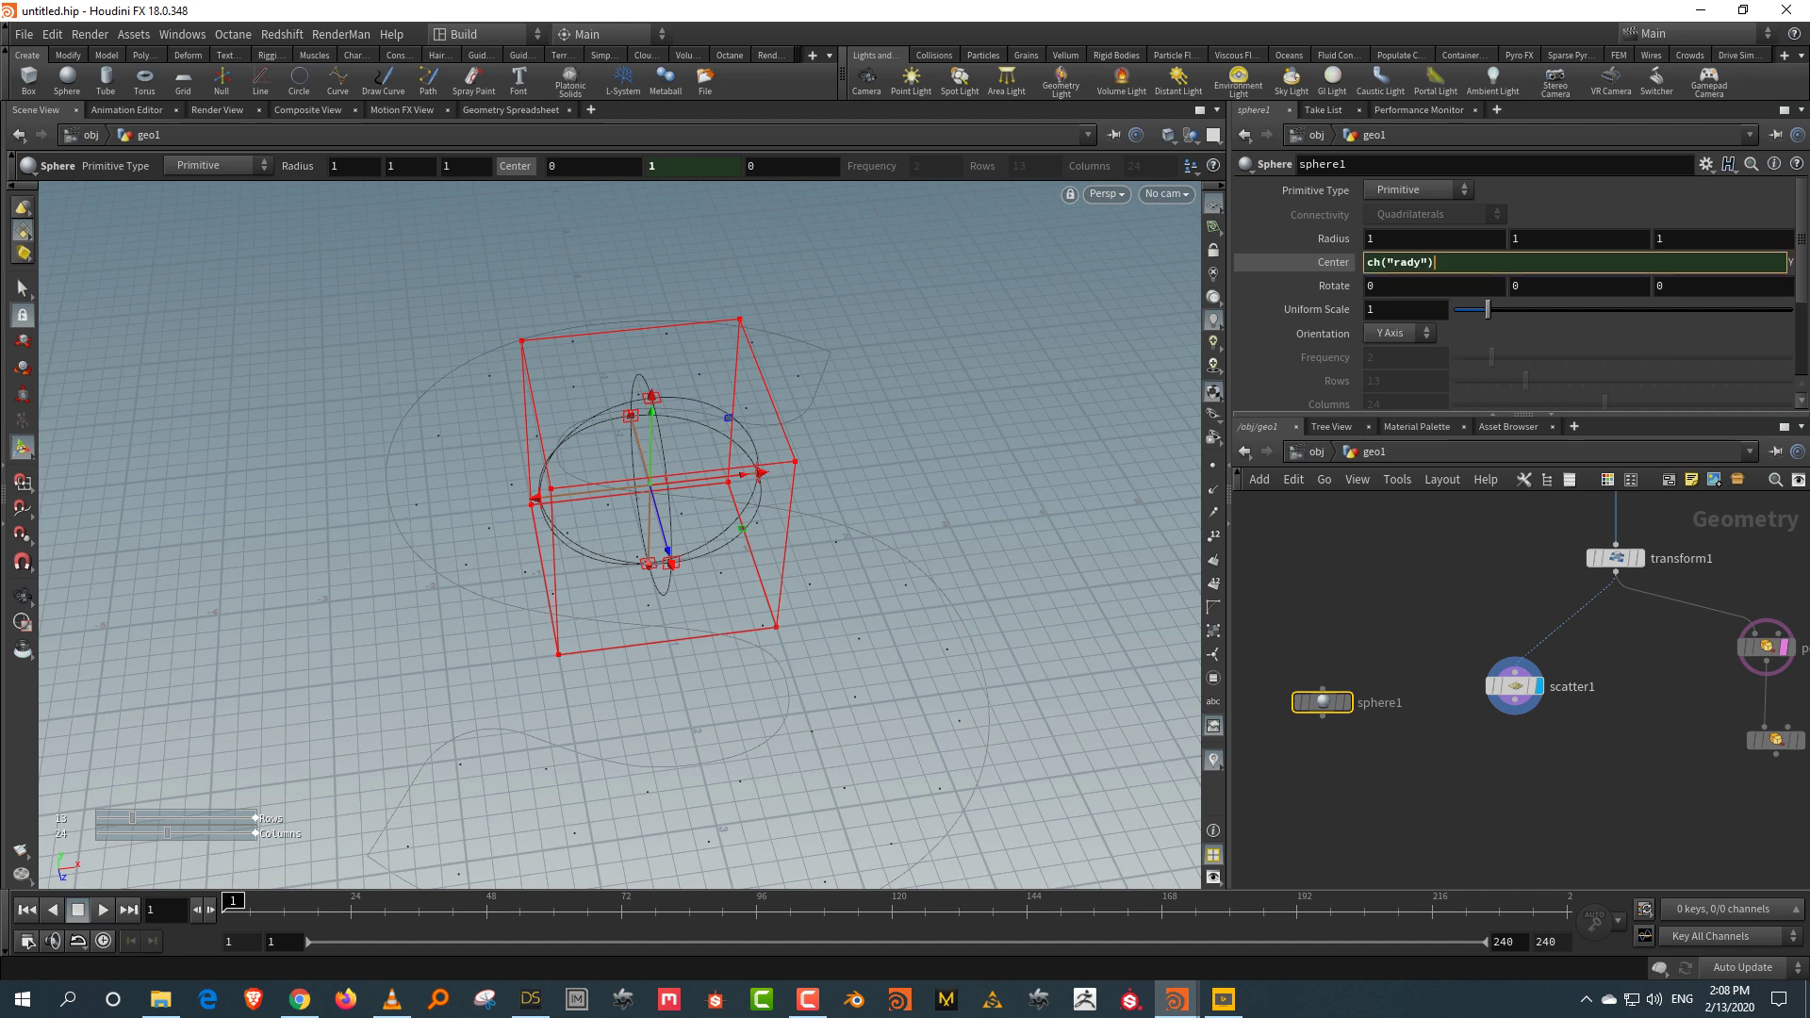
key("Return")
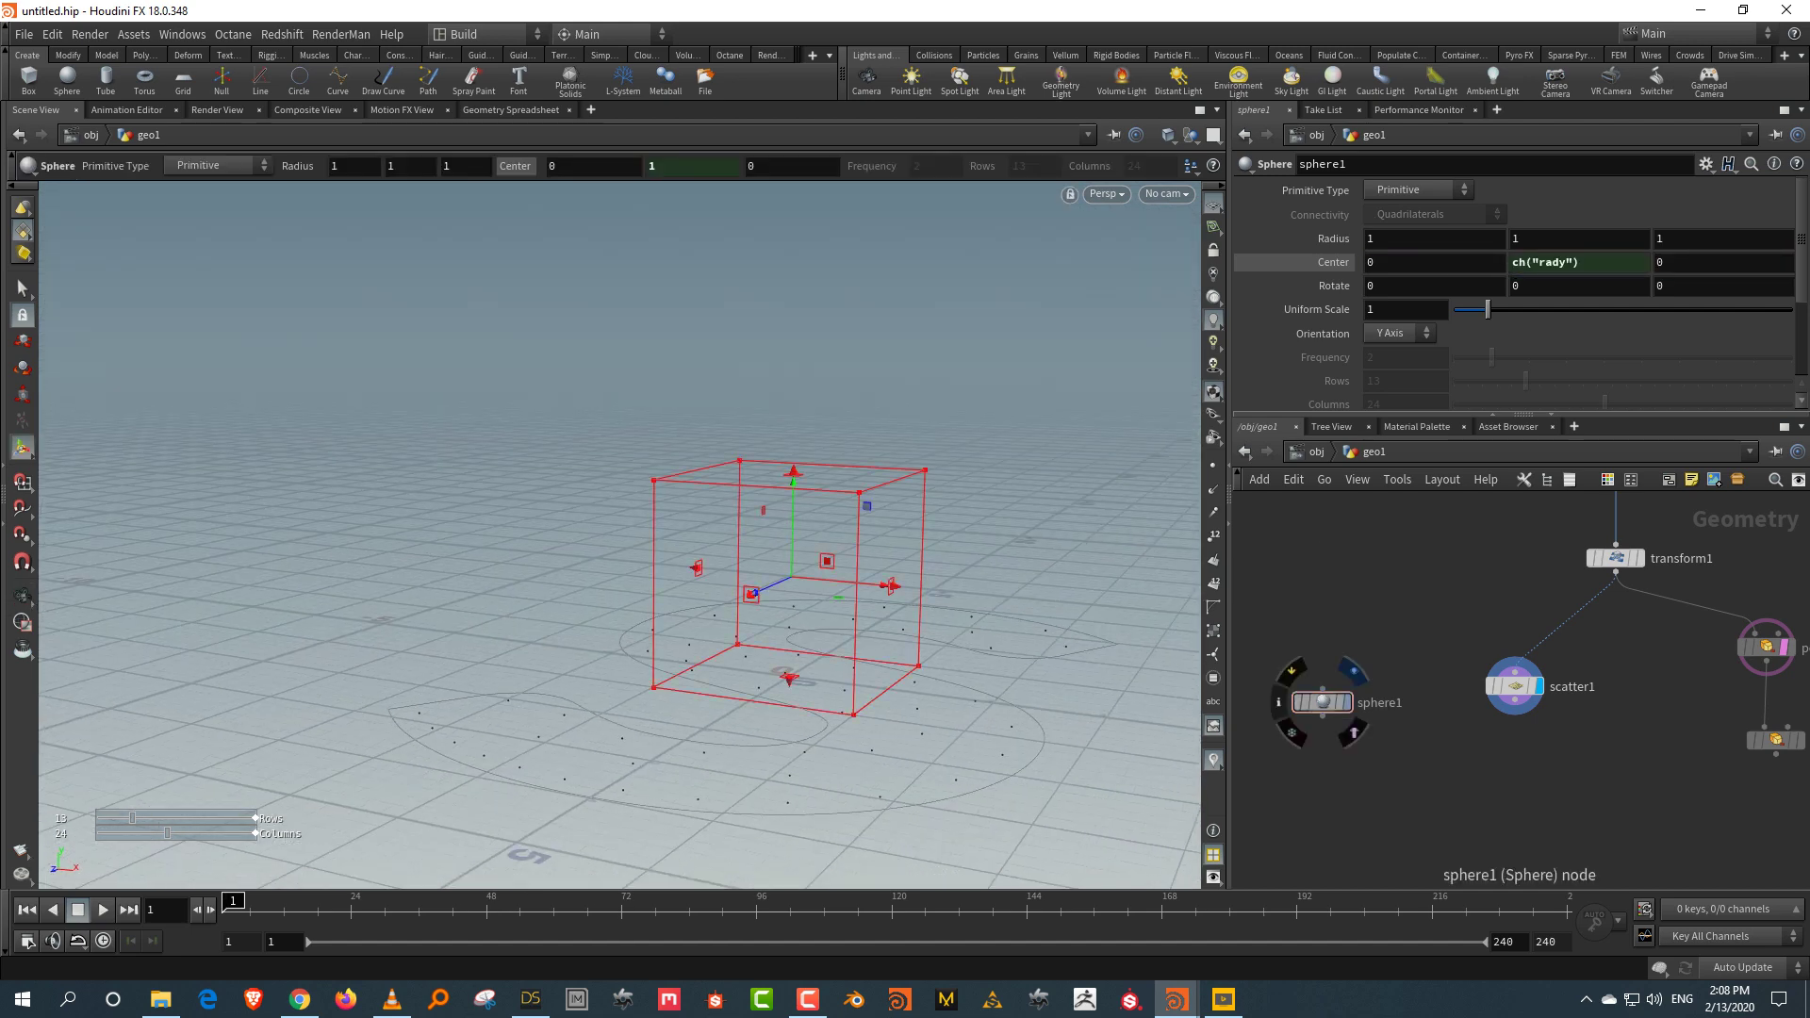
Step: Set sphere1's radius to 0.1 and Primitive Type to Polygon
left_click(1343, 703)
middle_click_drag(1333, 239, 1264, 236)
left_click_drag(660, 471, 698, 434, "alt")
left_click(1414, 189)
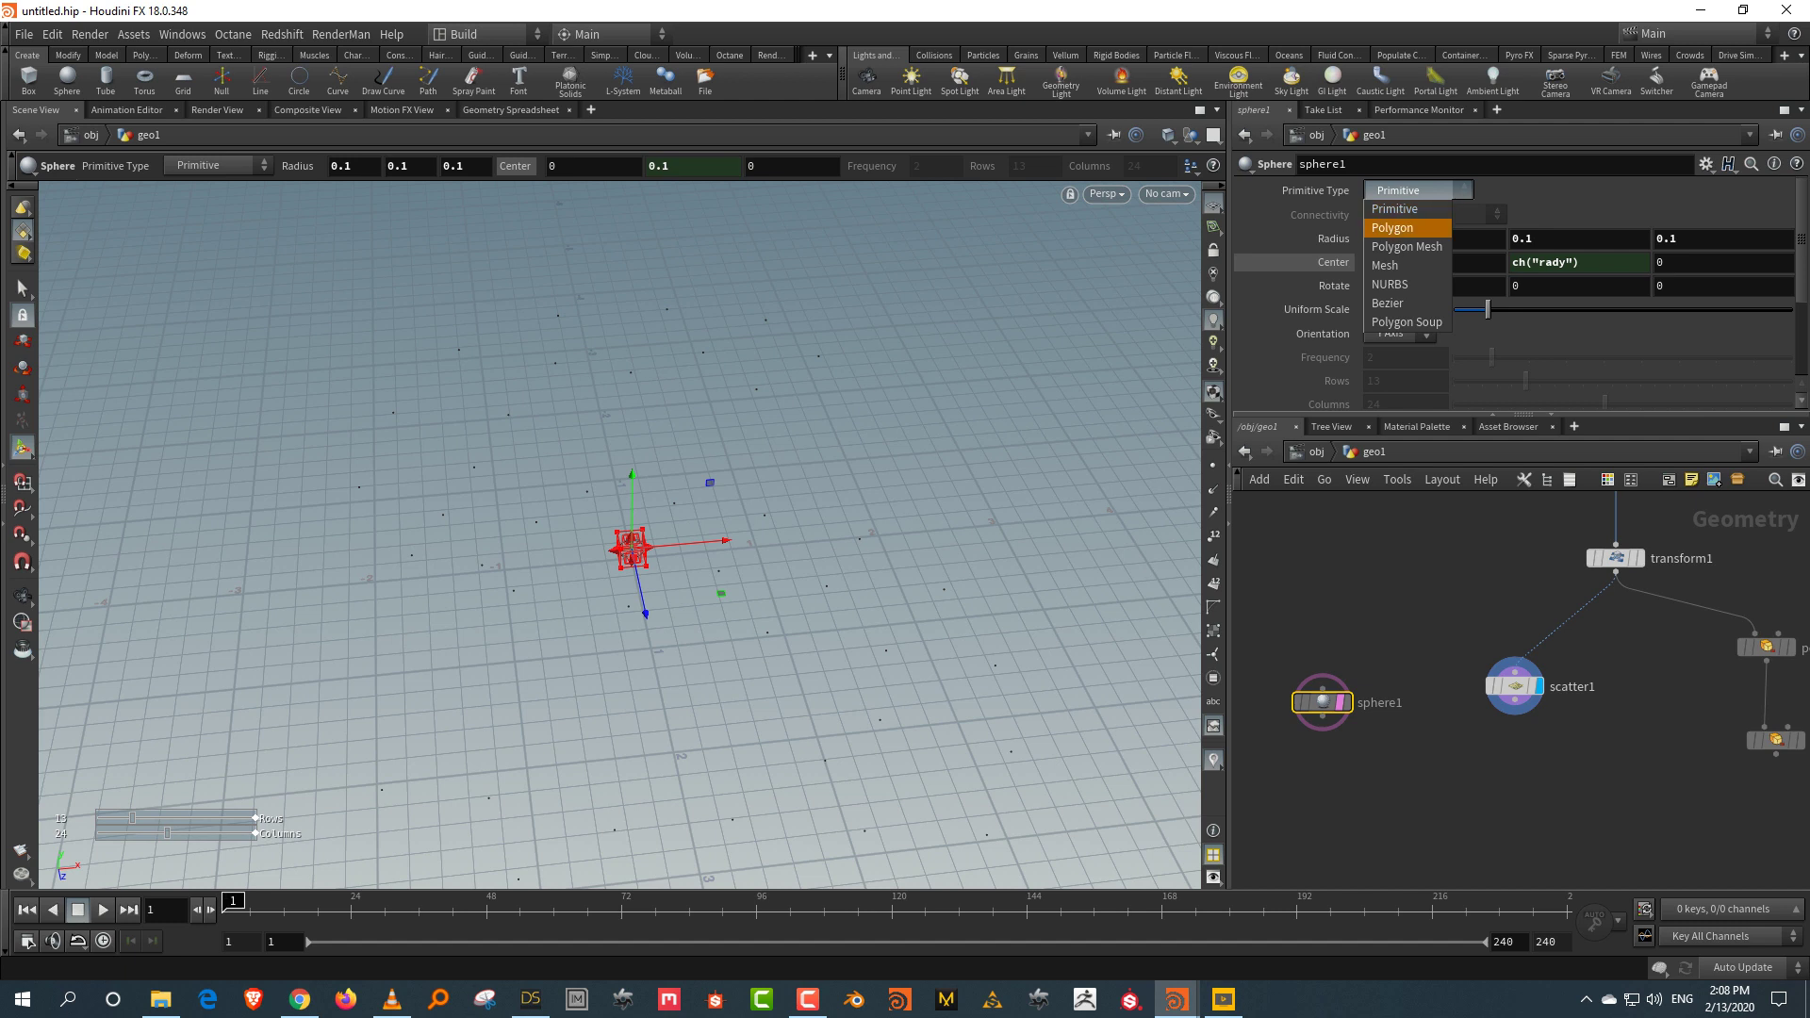
left_click(1405, 216)
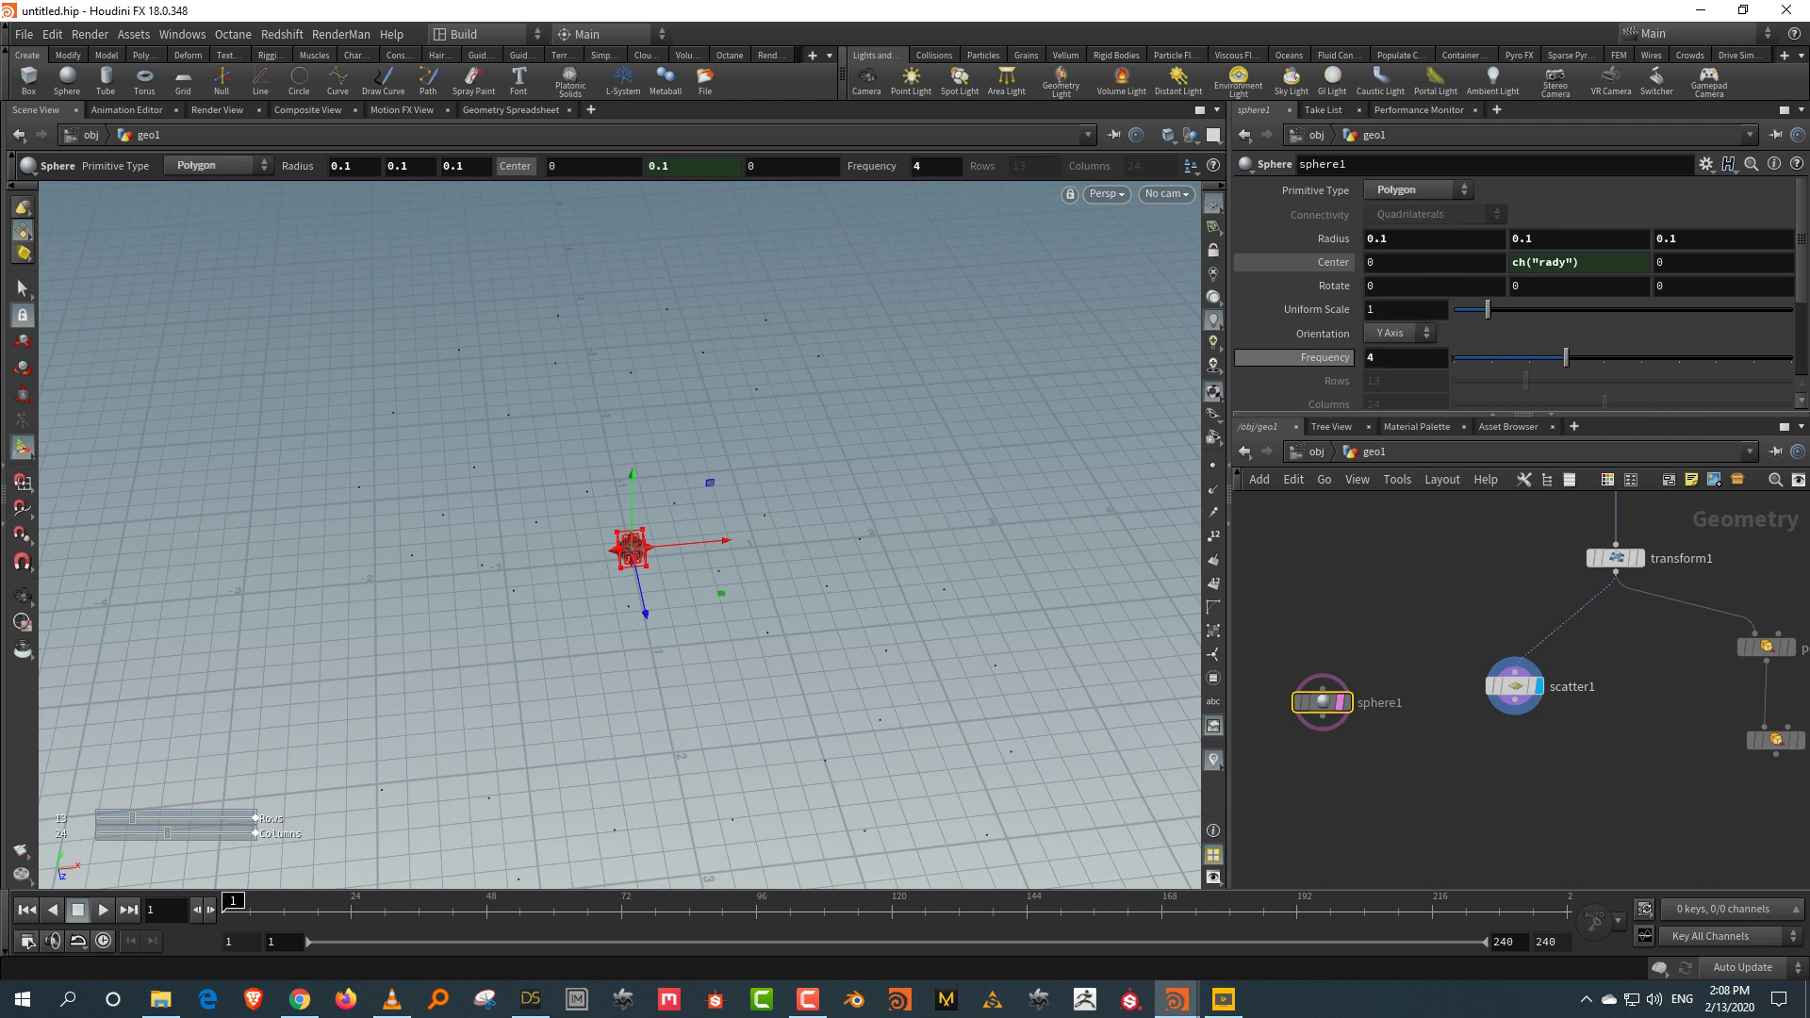
scroll(1323, 716, "up", 2)
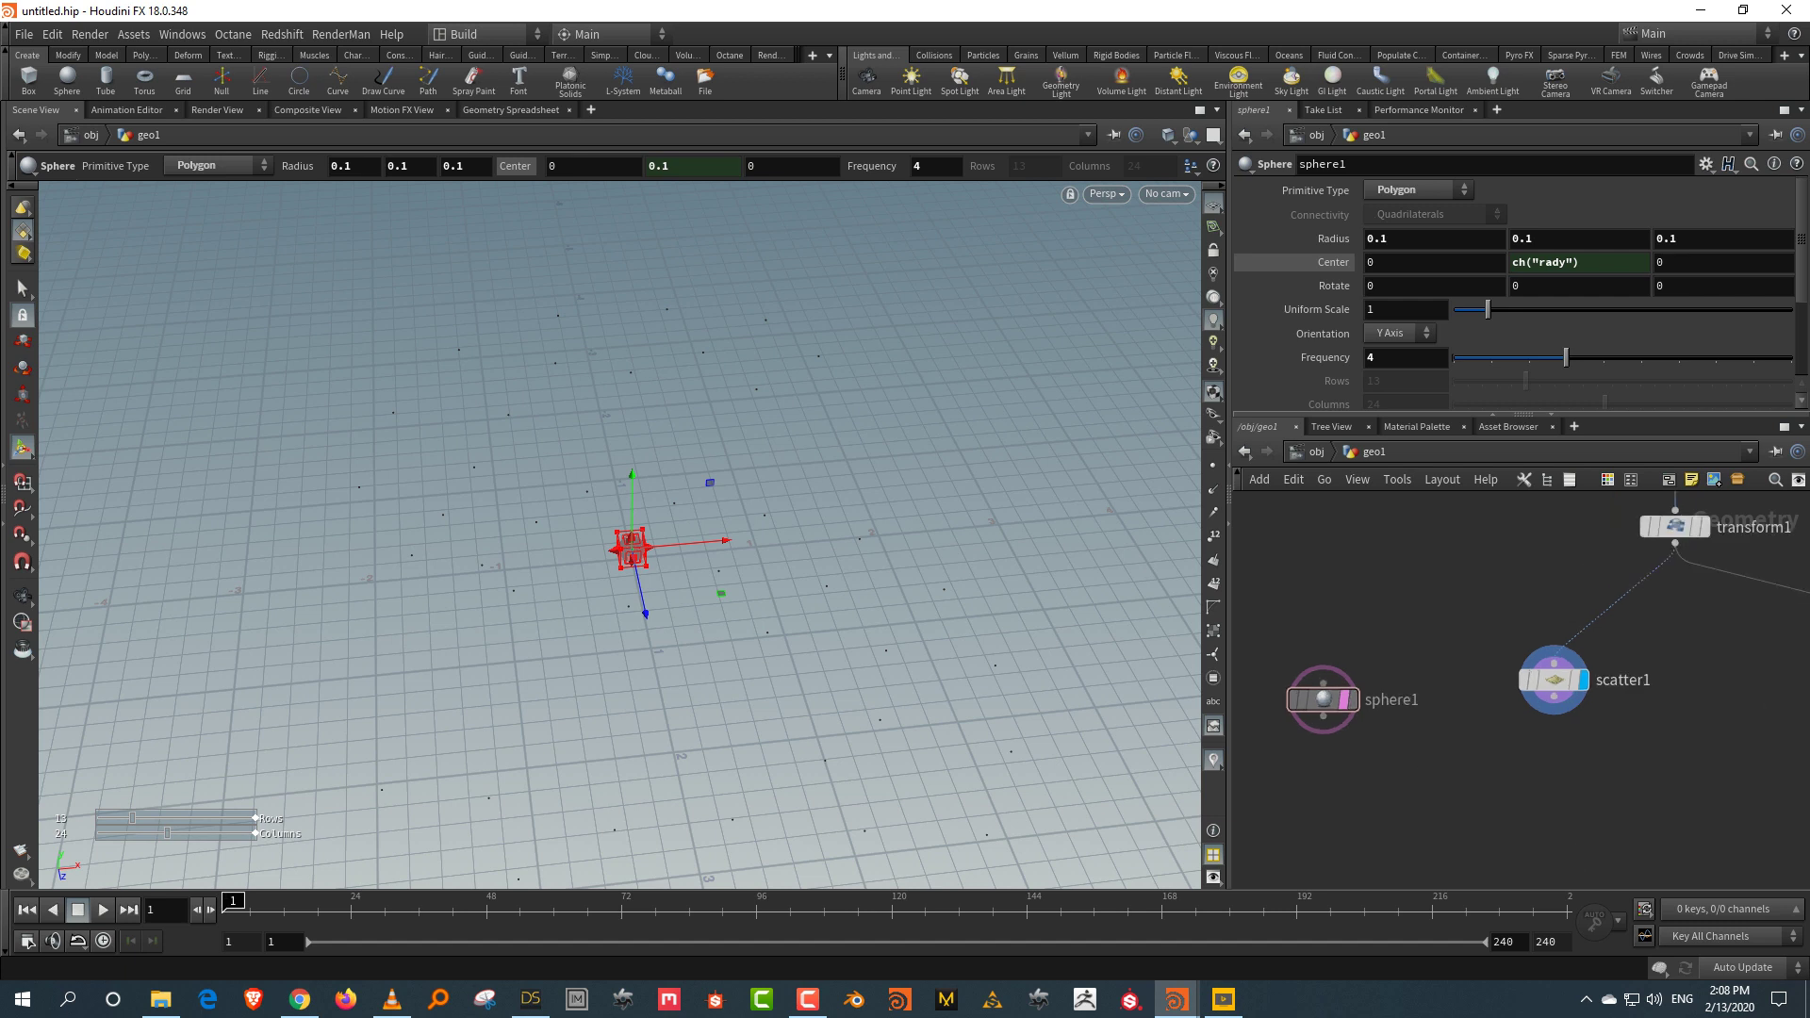
key("Tab")
Step: Add copytopoints1 with sphere1 in input 1 and scatter1 in input 2
type("cop")
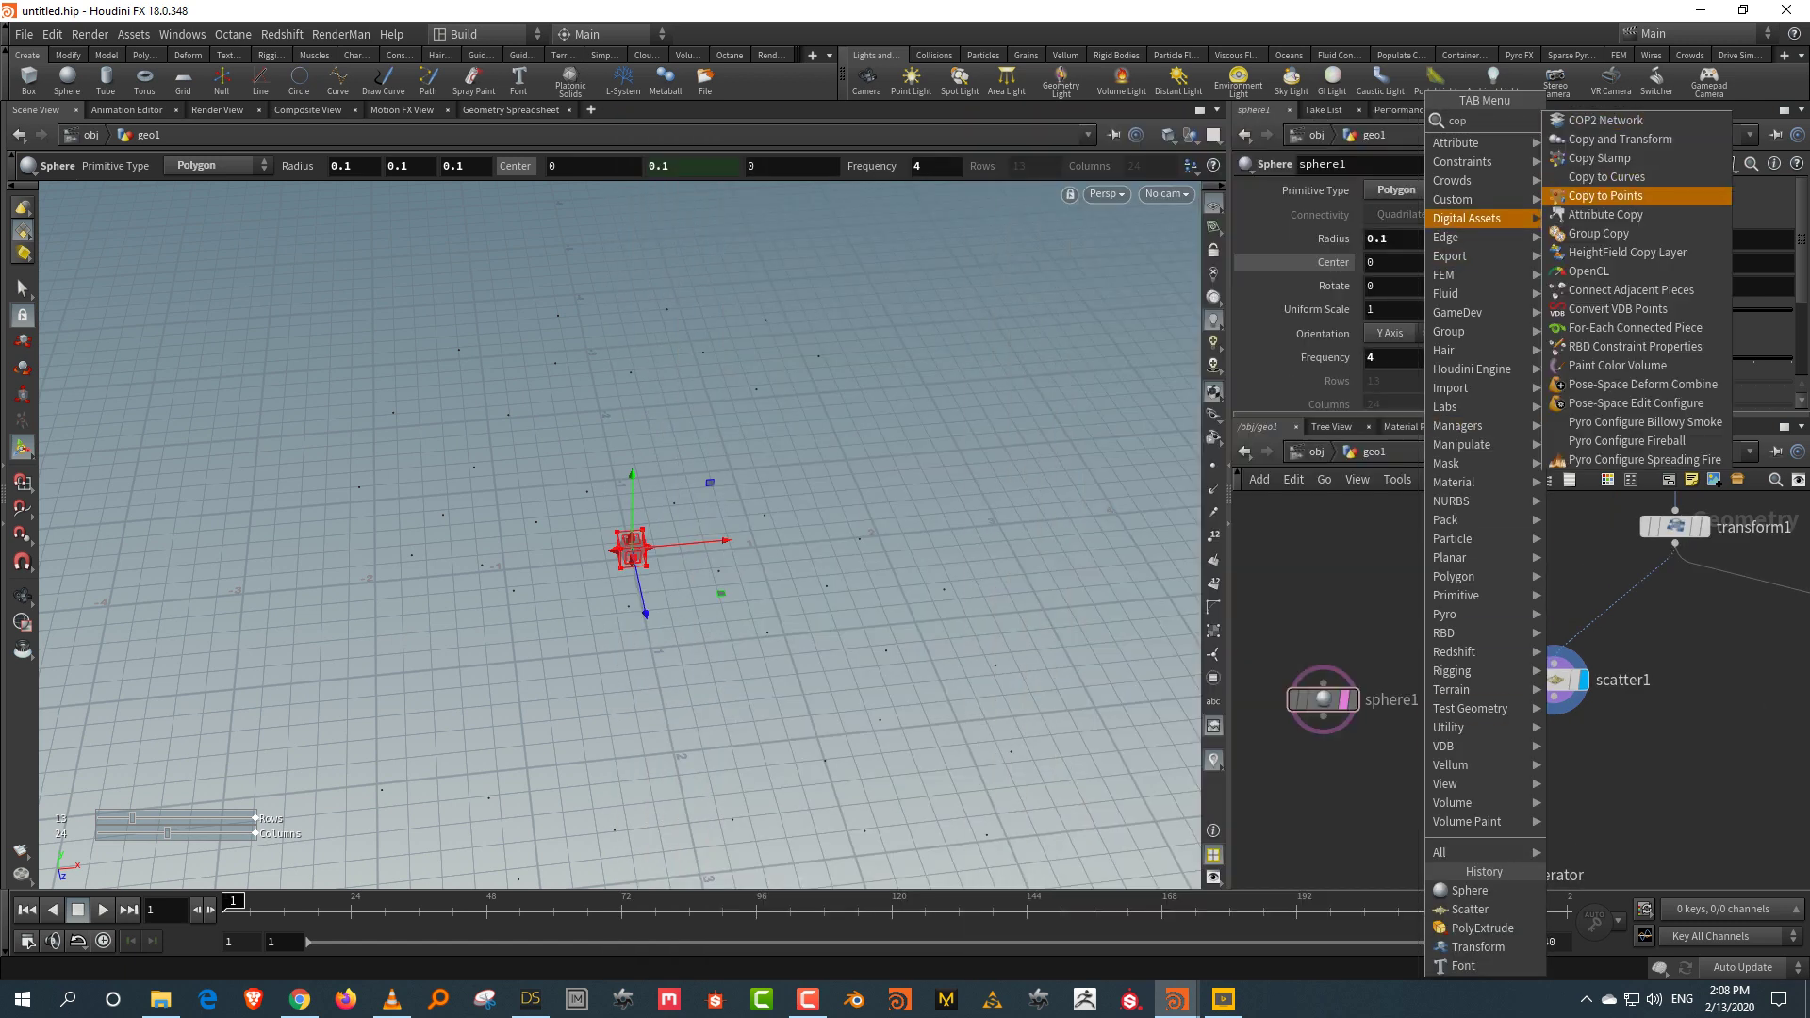
left_click(1606, 195)
left_click(1445, 830)
left_click_drag(1324, 717, 1433, 810)
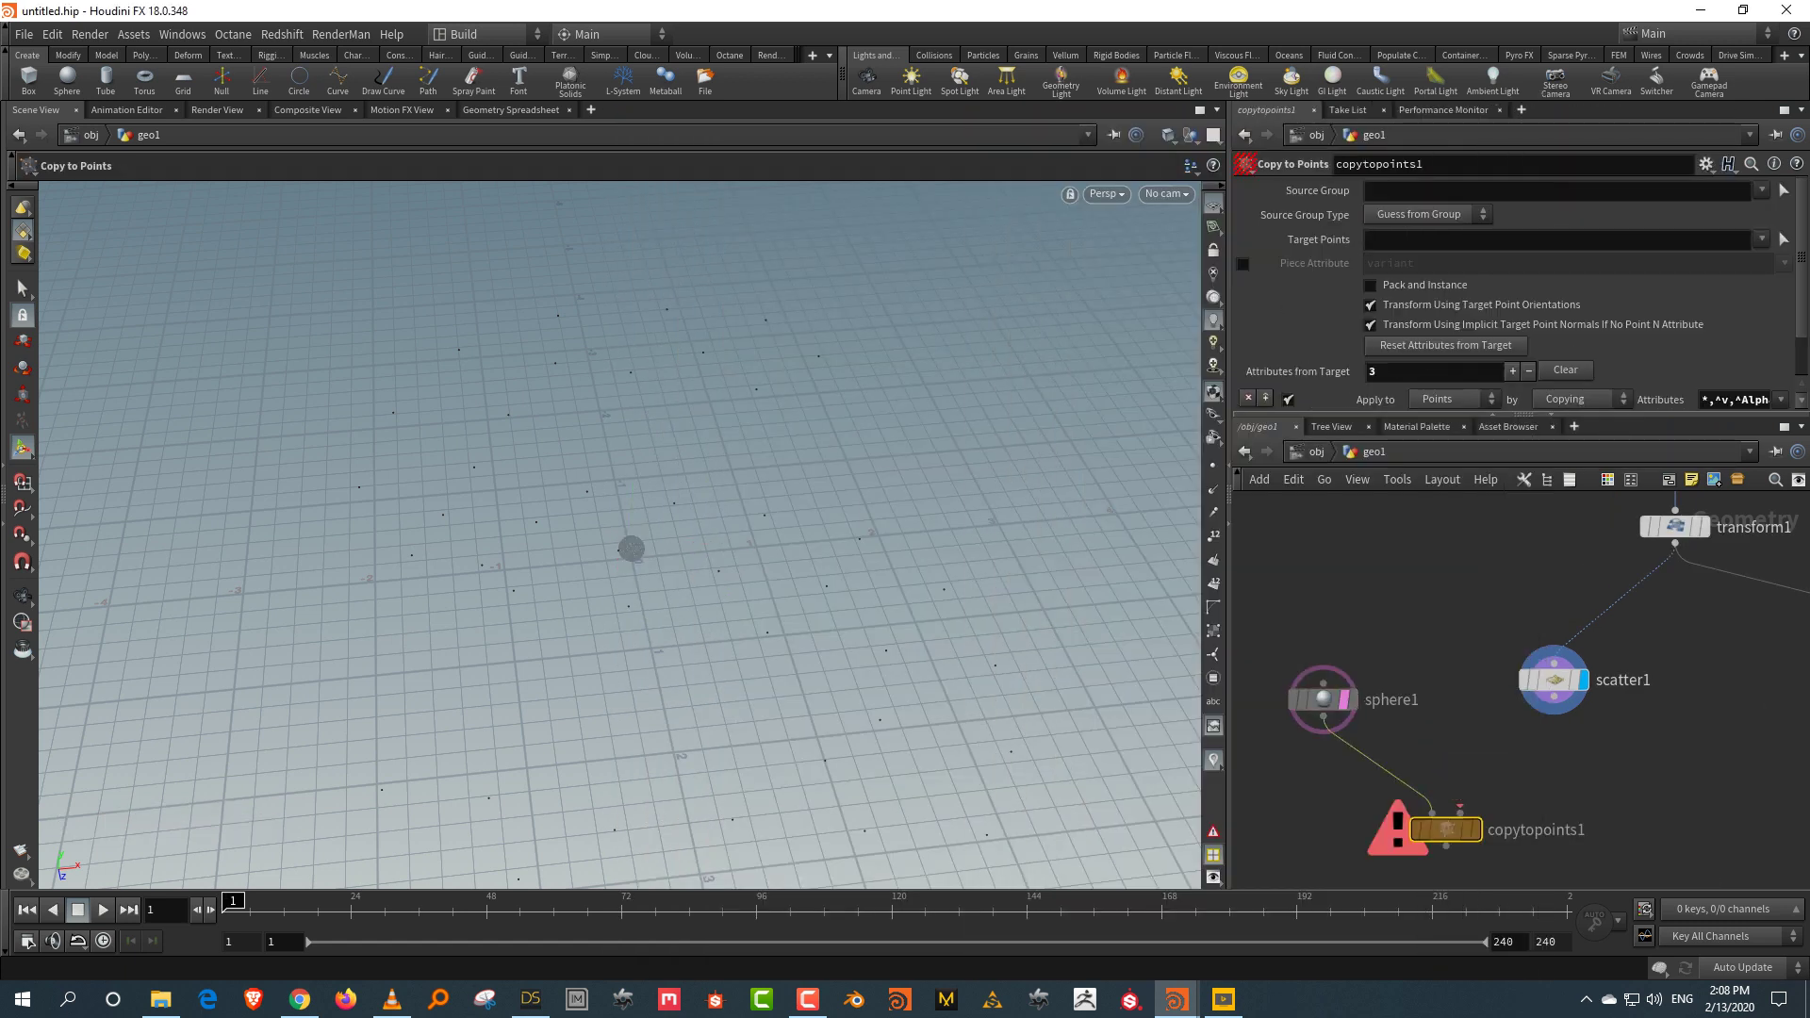
left_click_drag(1554, 714, 1460, 809)
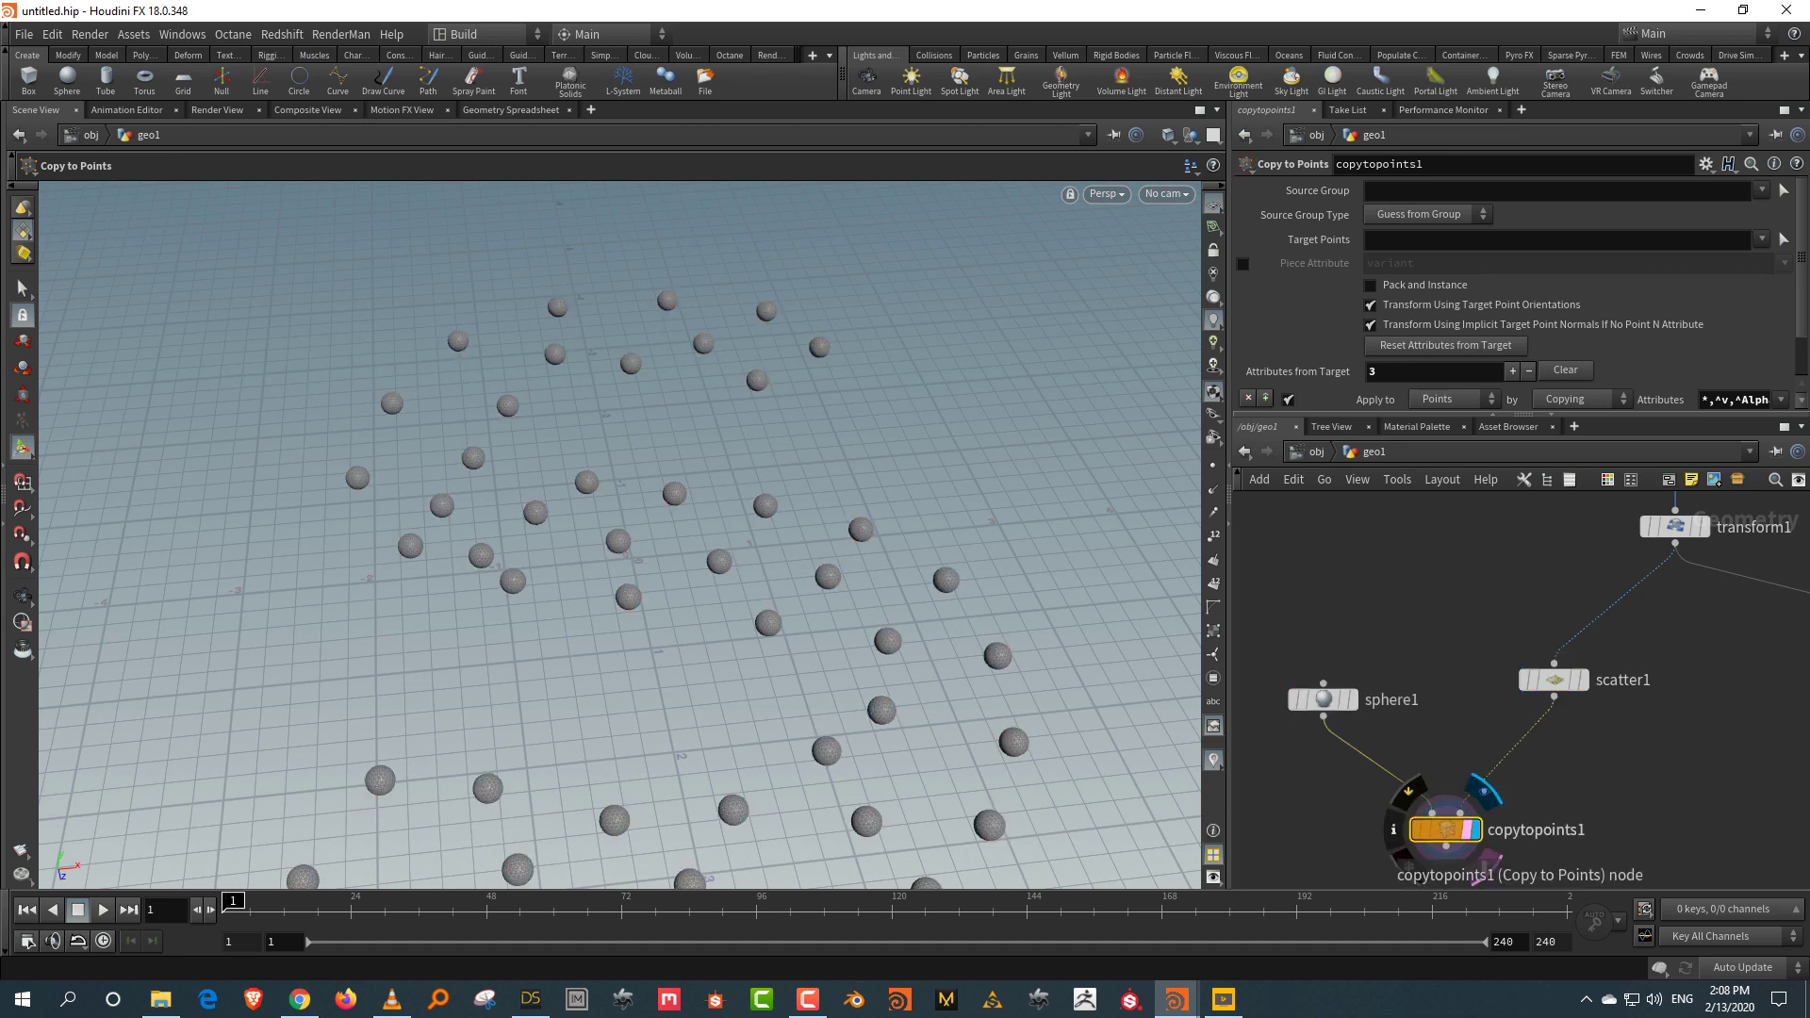
left_click_drag(613, 528, 462, 537, "alt")
left_click_drag(543, 761, 467, 765, "alt")
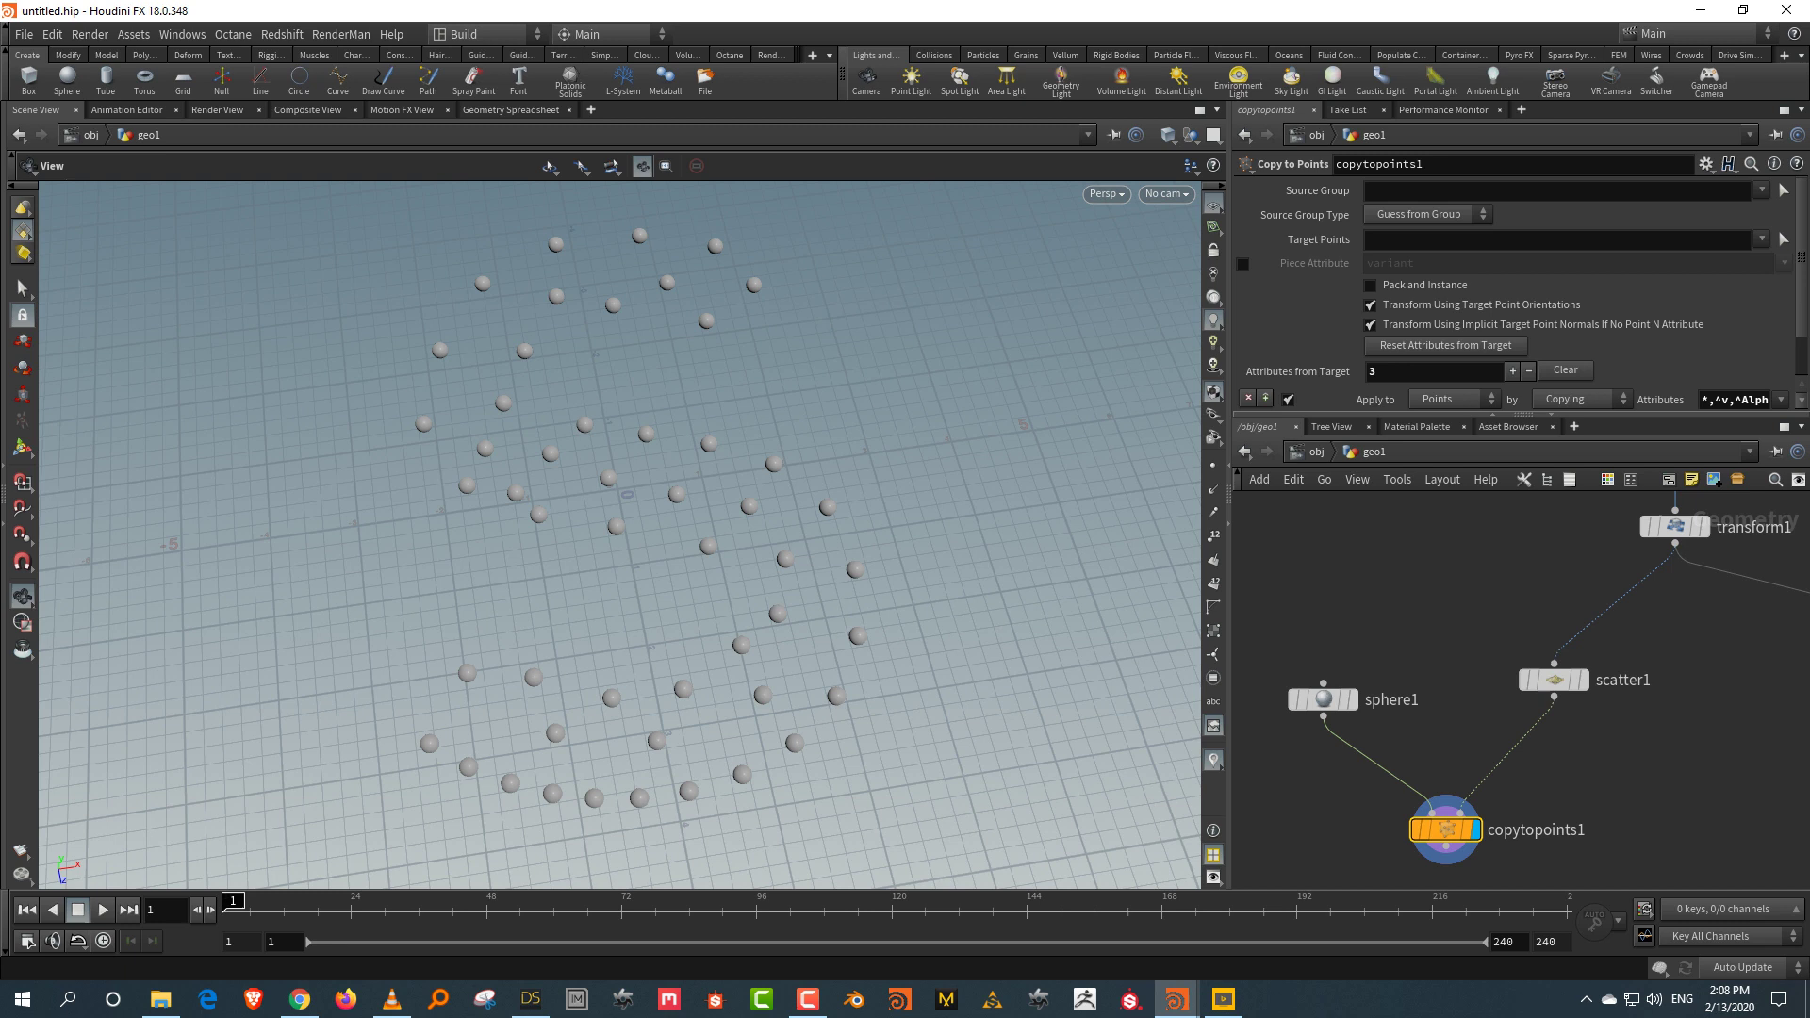
Step: Move both polyextrude nodes to the left in the network
key("h")
left_click_drag(1490, 787, 1454, 664)
left_click(1426, 800)
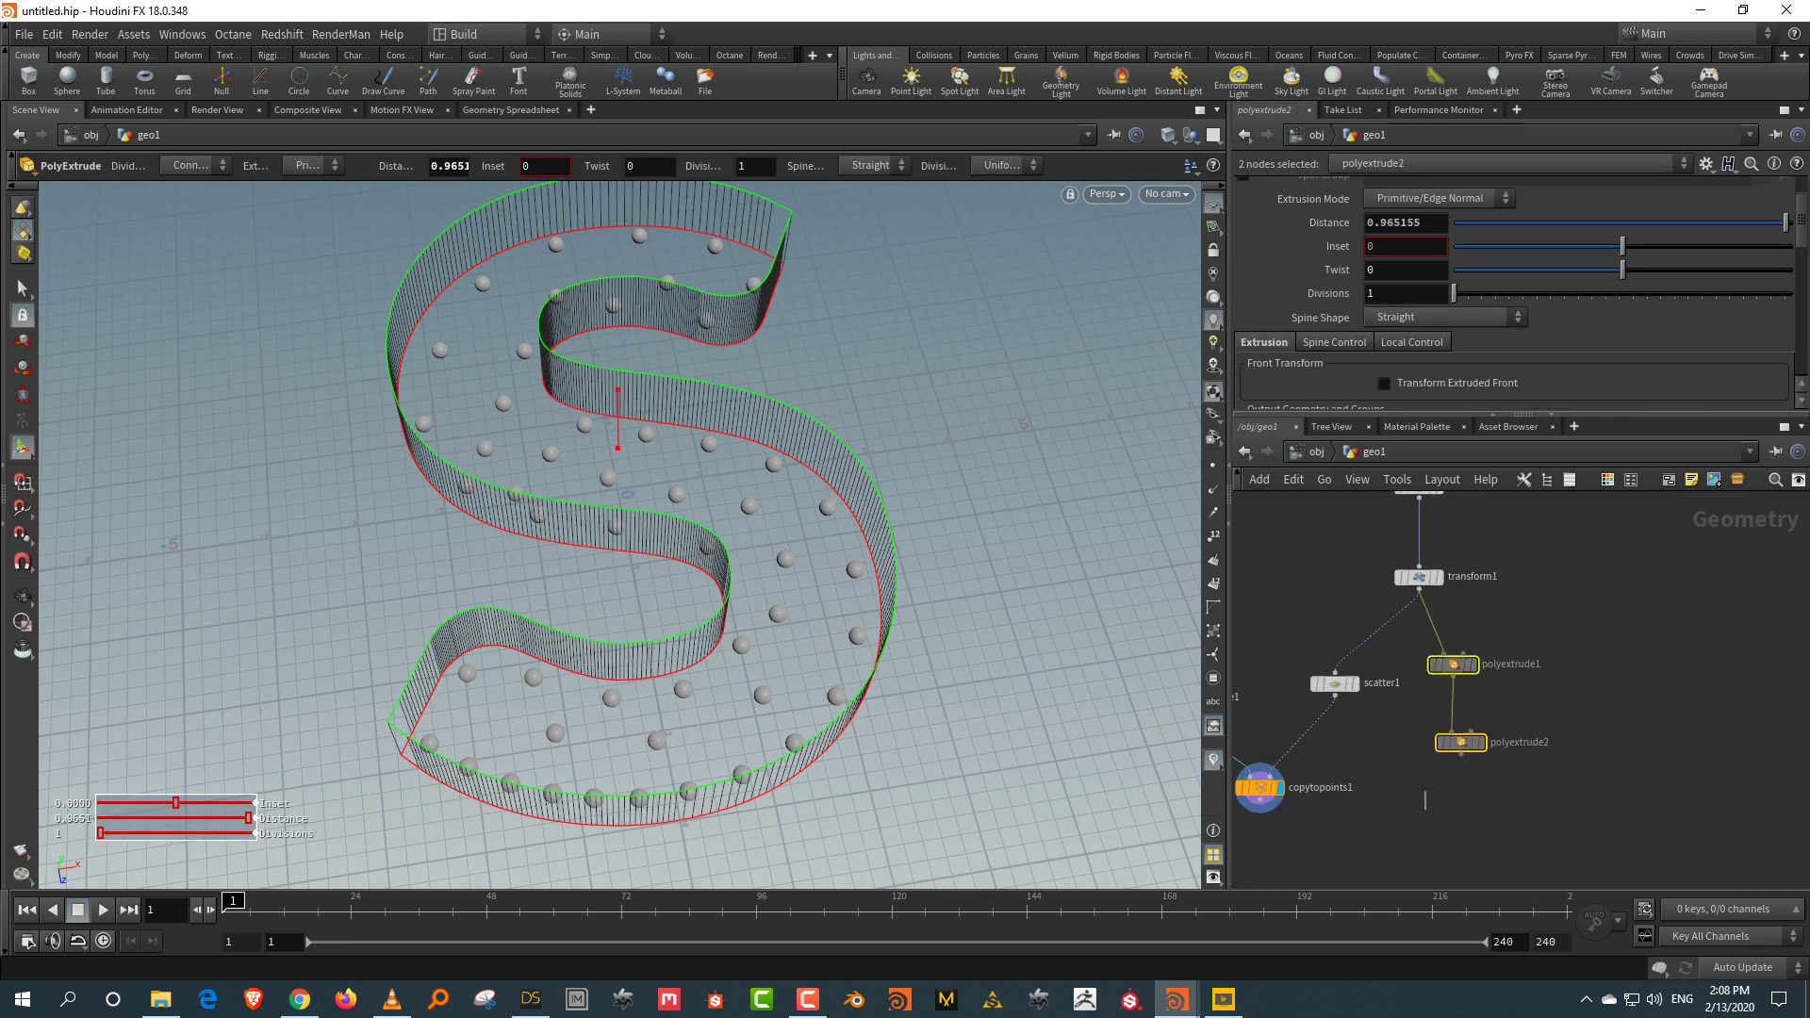
key("Tab")
Step: Add a Null wired below polyextrude2 and name it OUT_collide
type("nu")
key("Return")
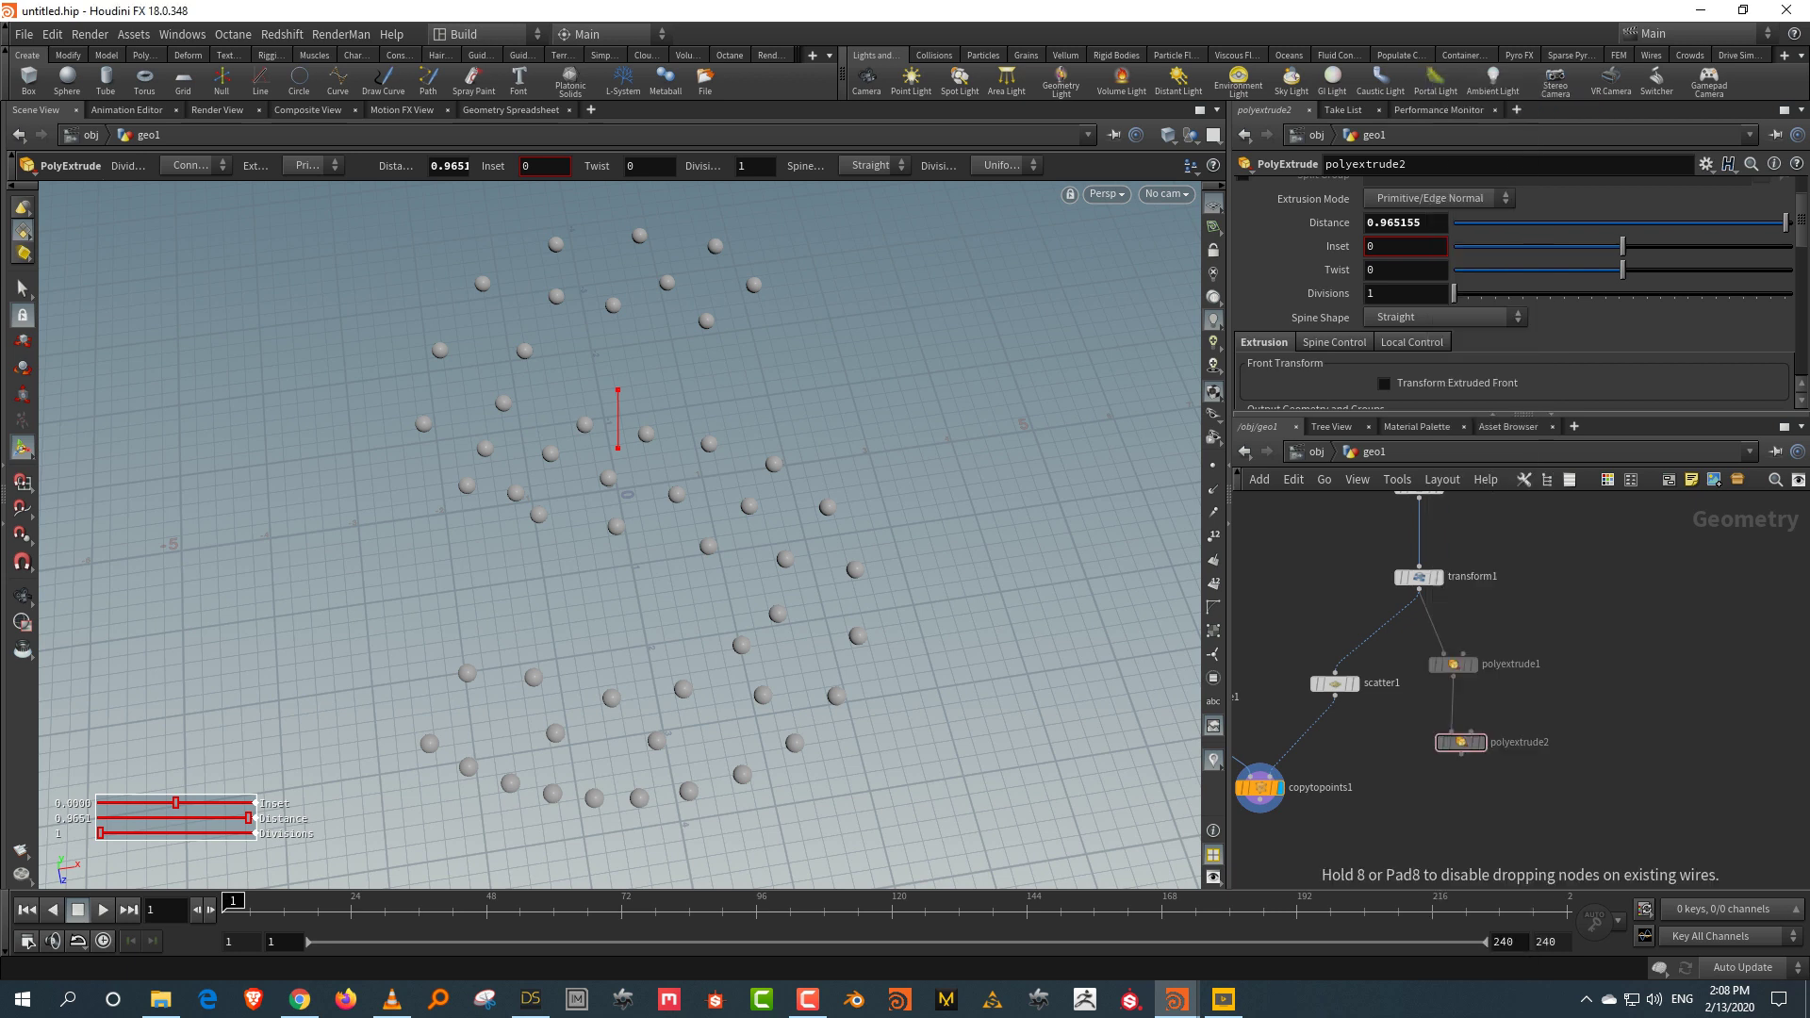
left_click(1461, 830)
left_click_drag(1460, 742, 1461, 816)
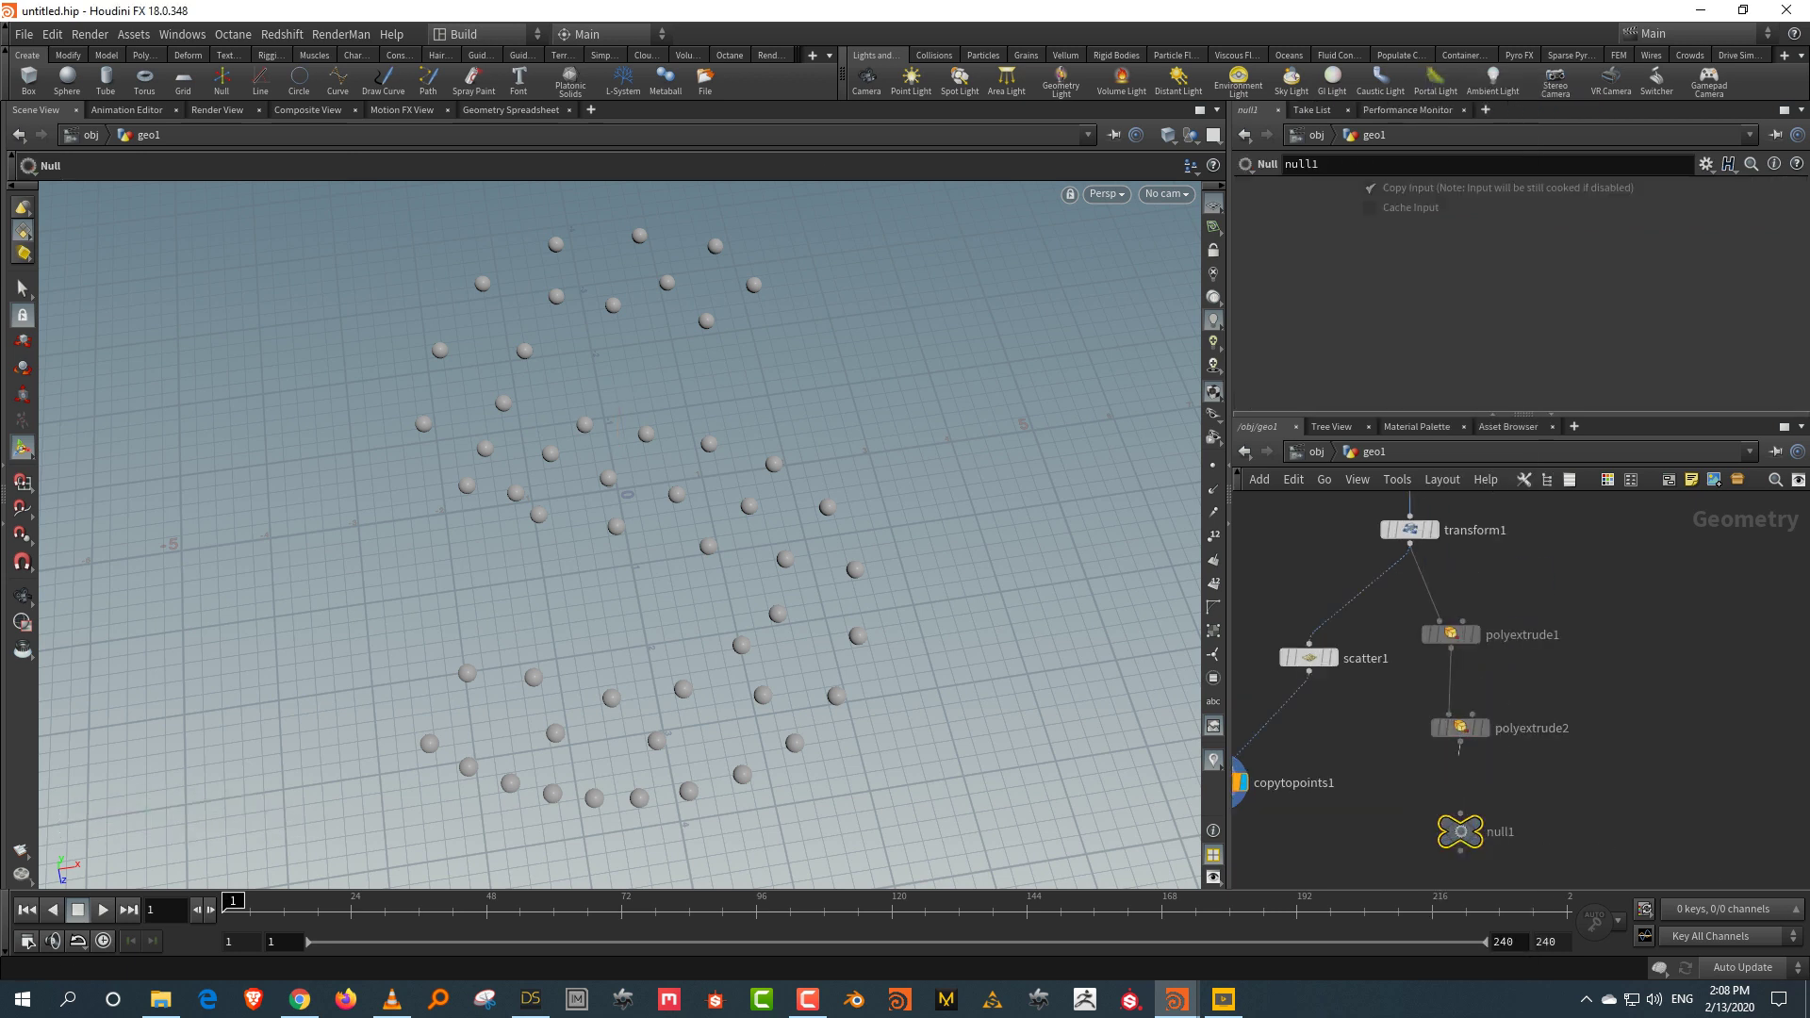
middle_click_drag(1603, 802, 1611, 716)
double_click(1512, 748)
type("OUT_coolide")
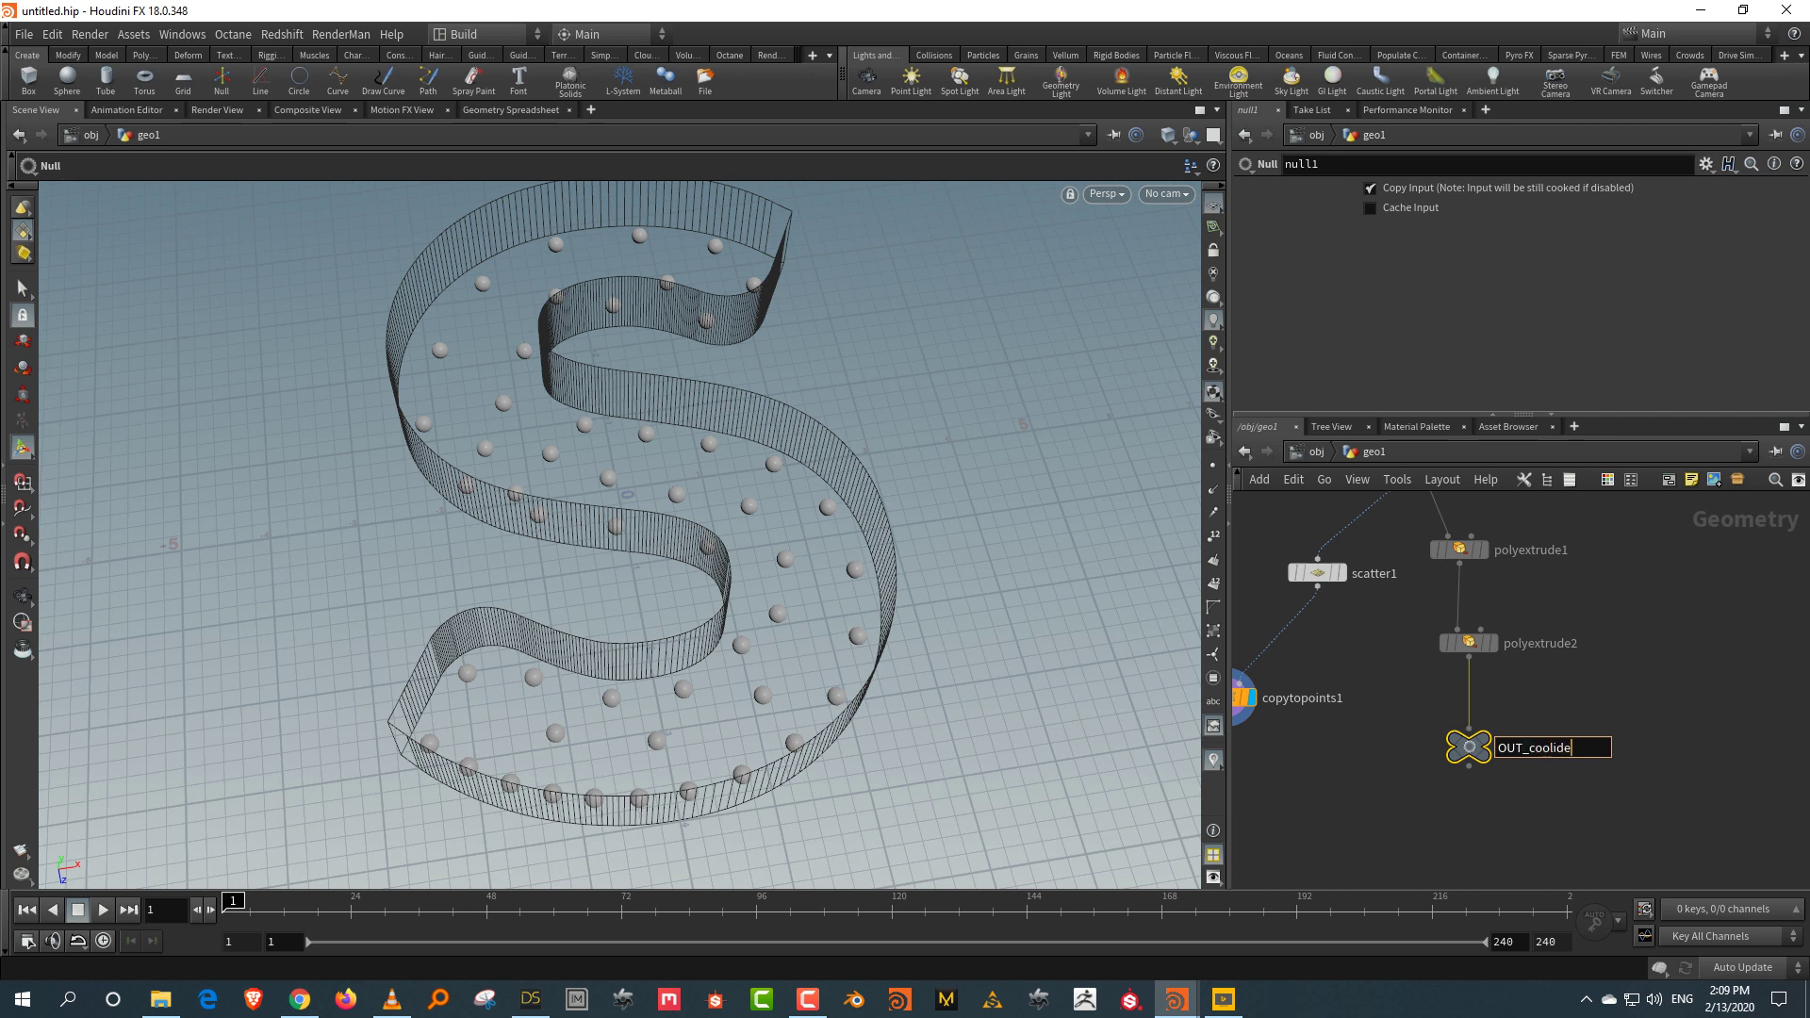
key("Return")
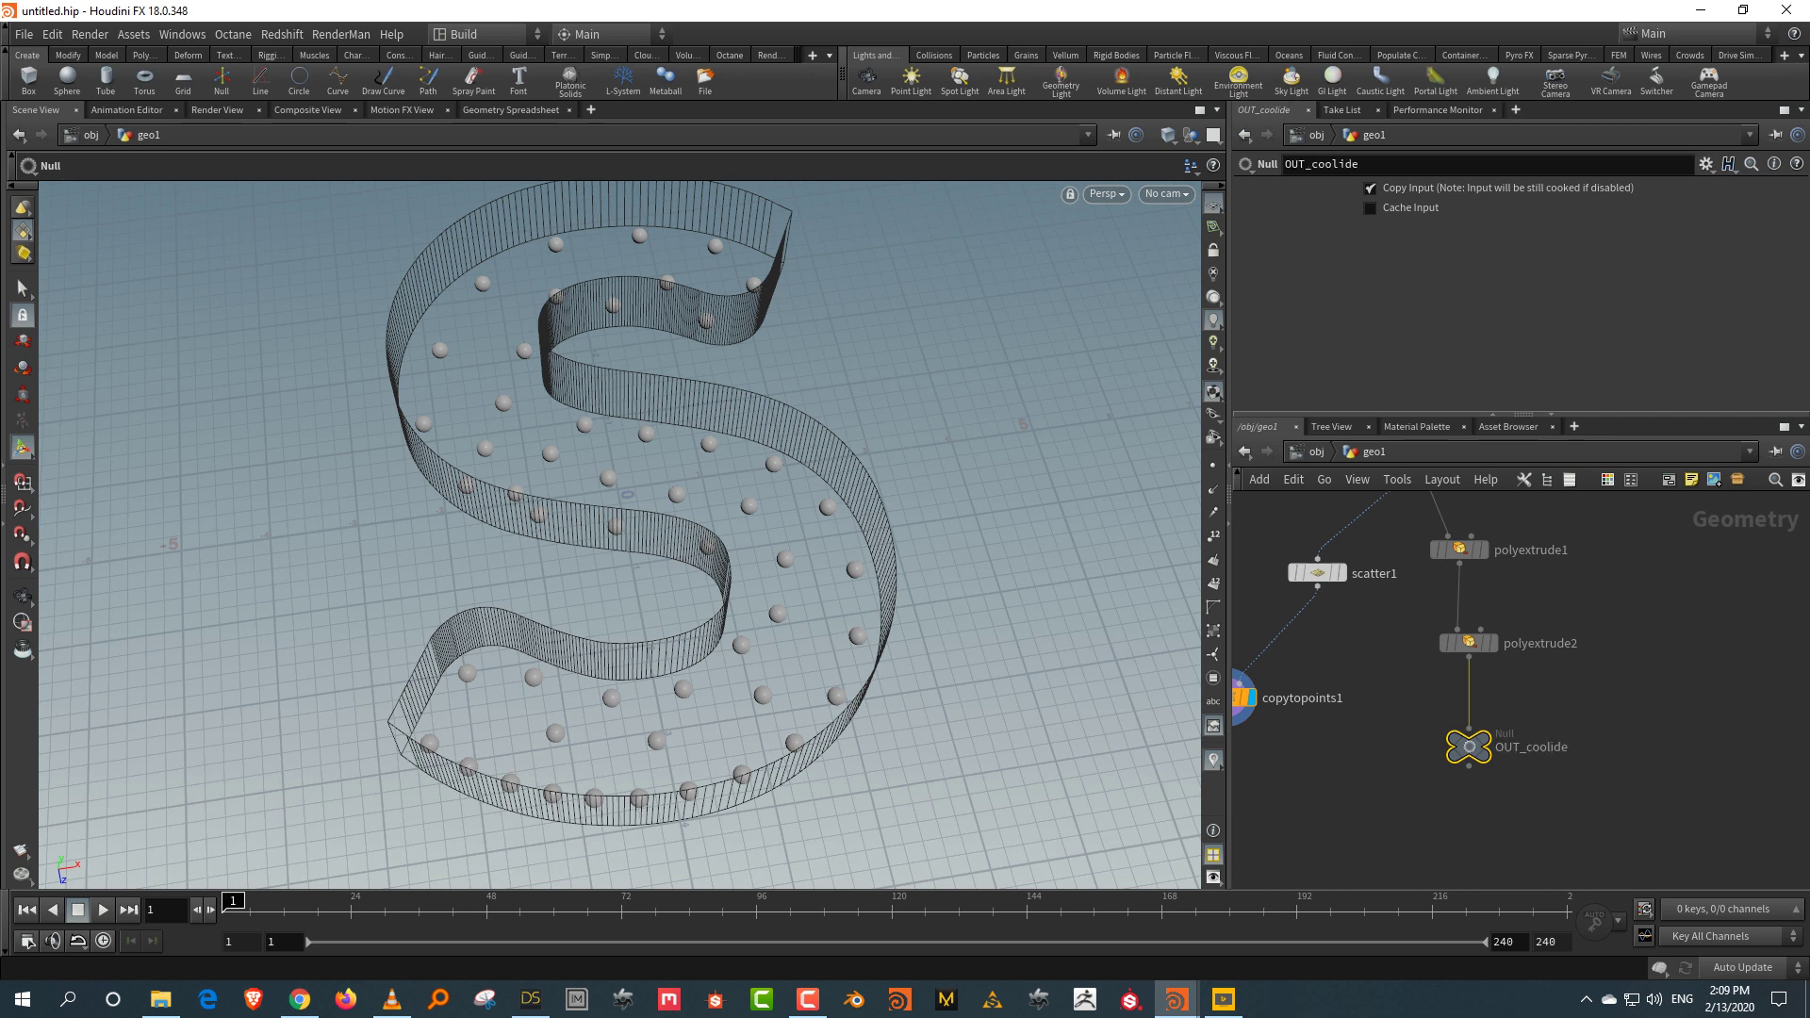
double_click(1552, 748)
key("BackSpace")
type("l")
key("Return")
Step: Frame the network, switch to rounded wires, and shift the extrude branch right
key("h")
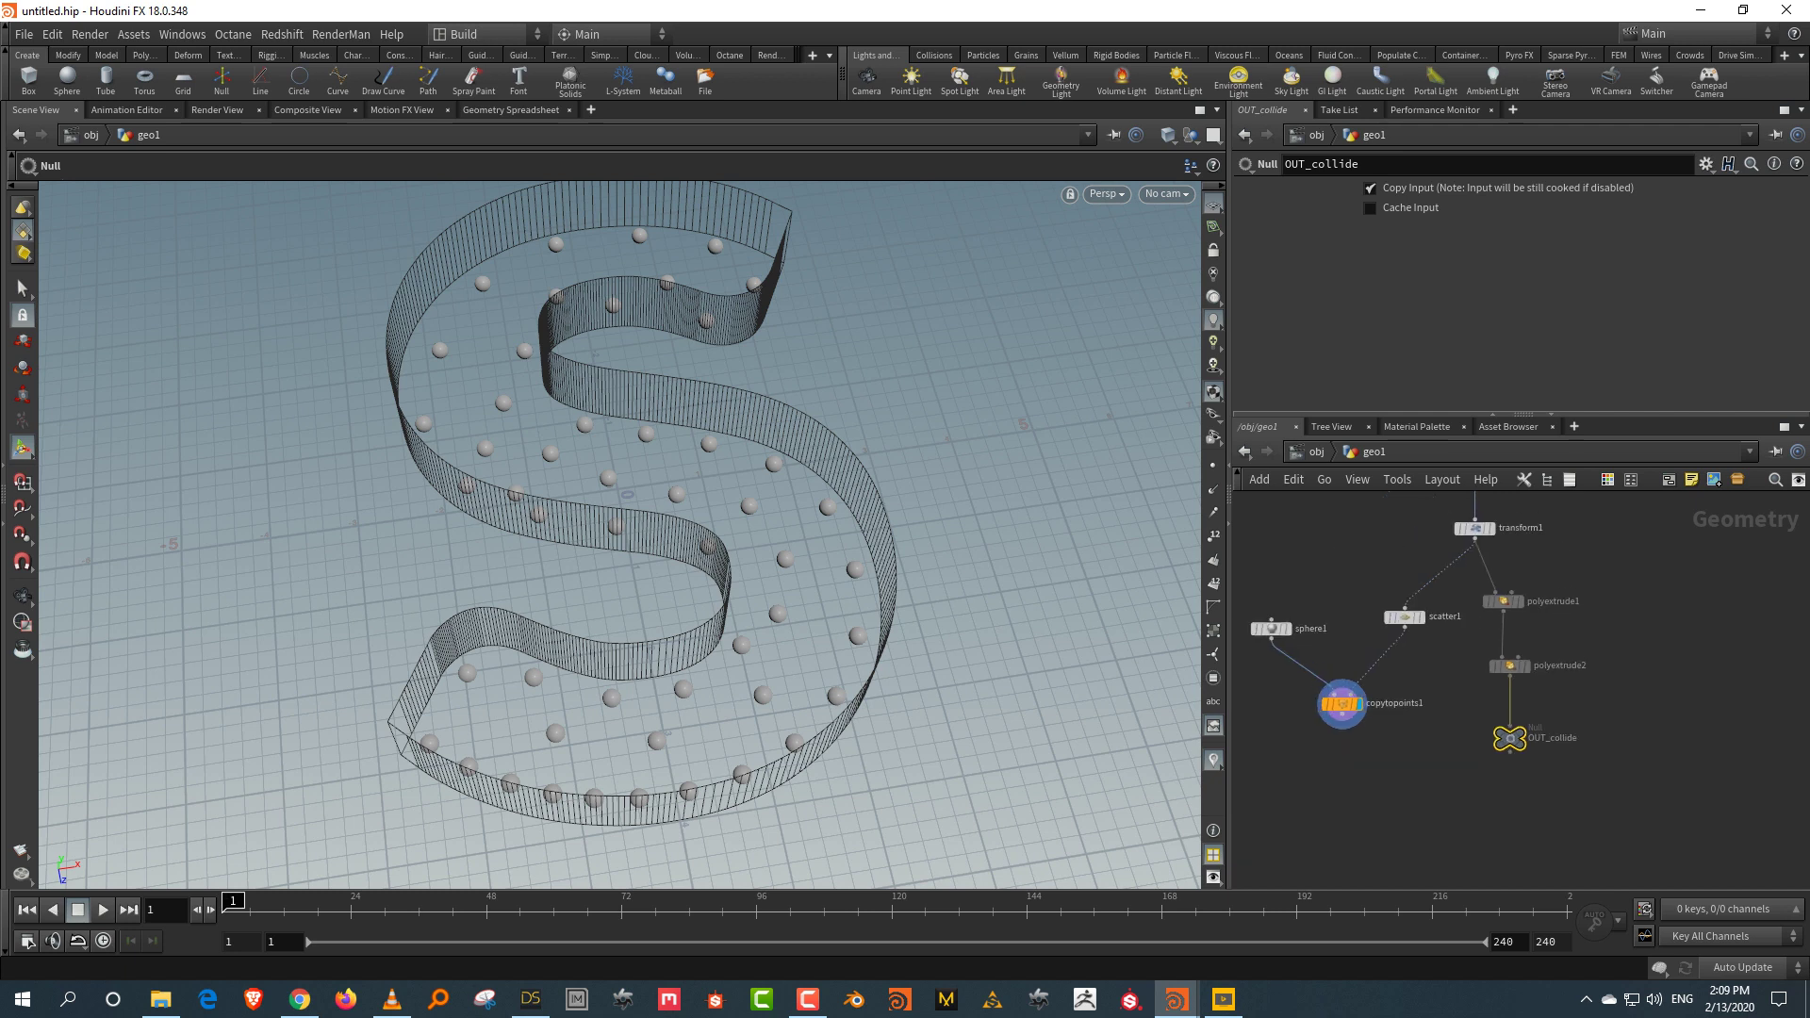
key("shift+s")
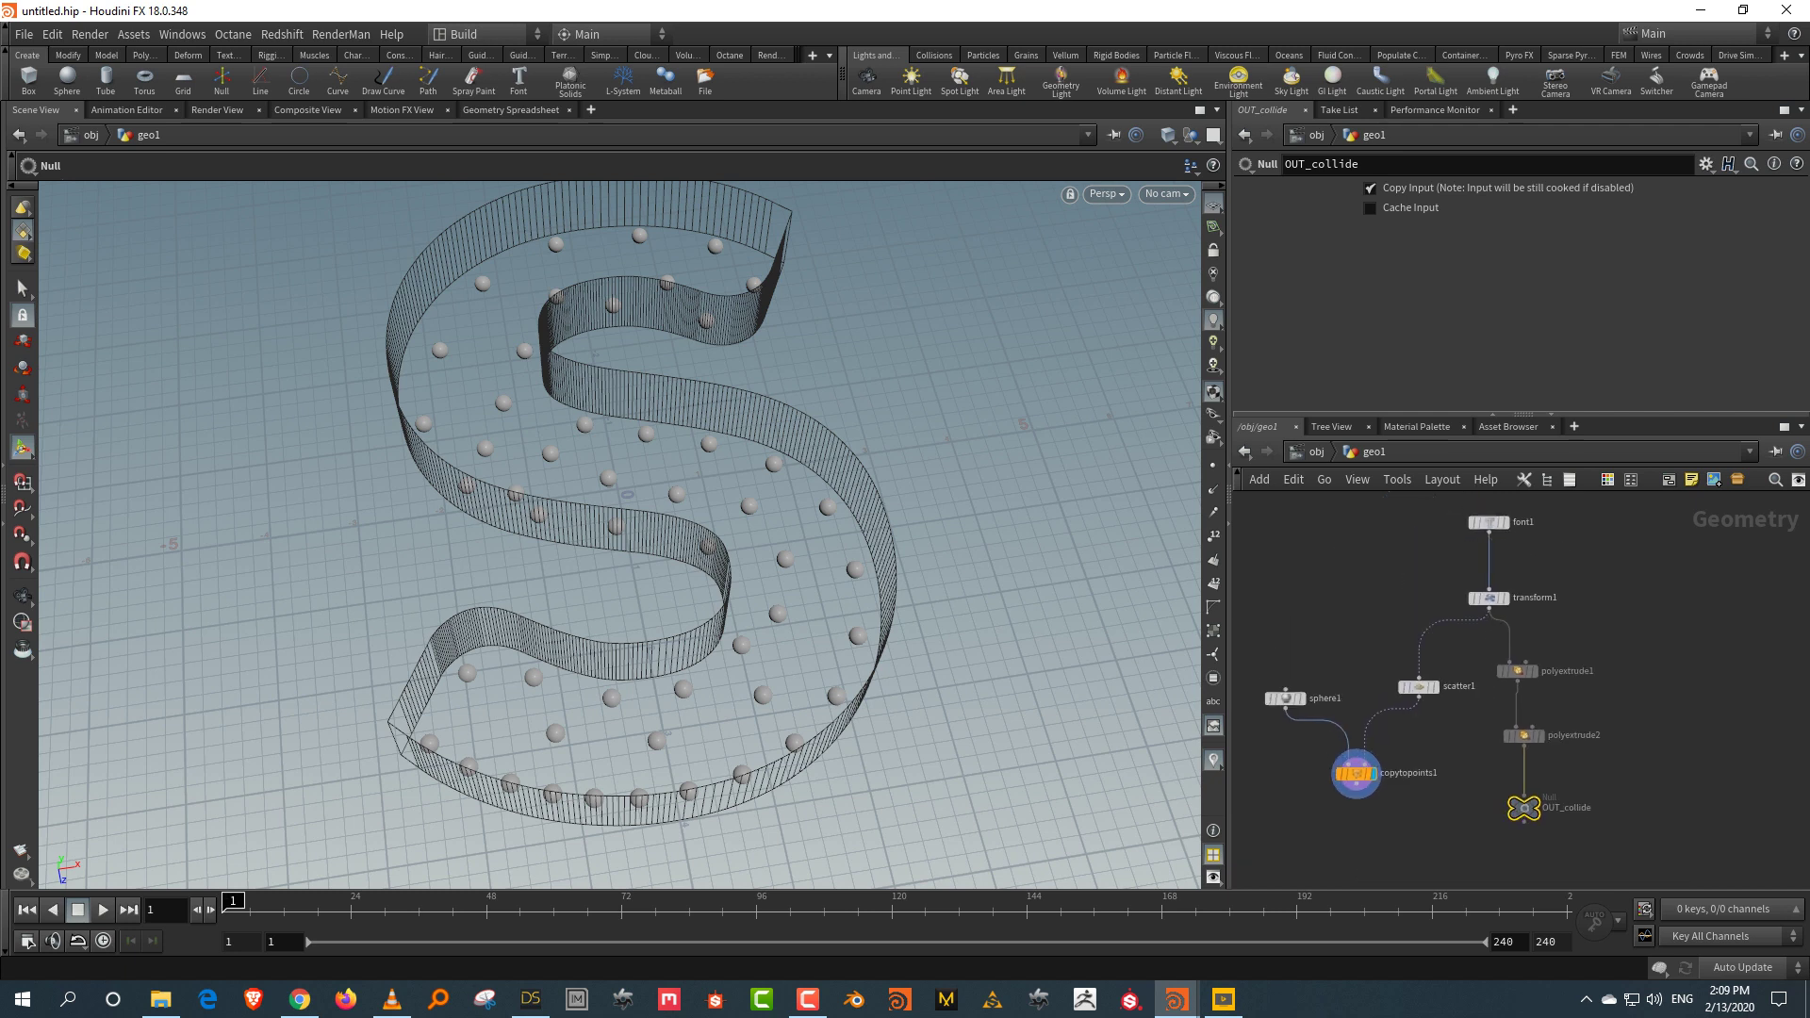
left_click_drag(1603, 651, 1485, 830)
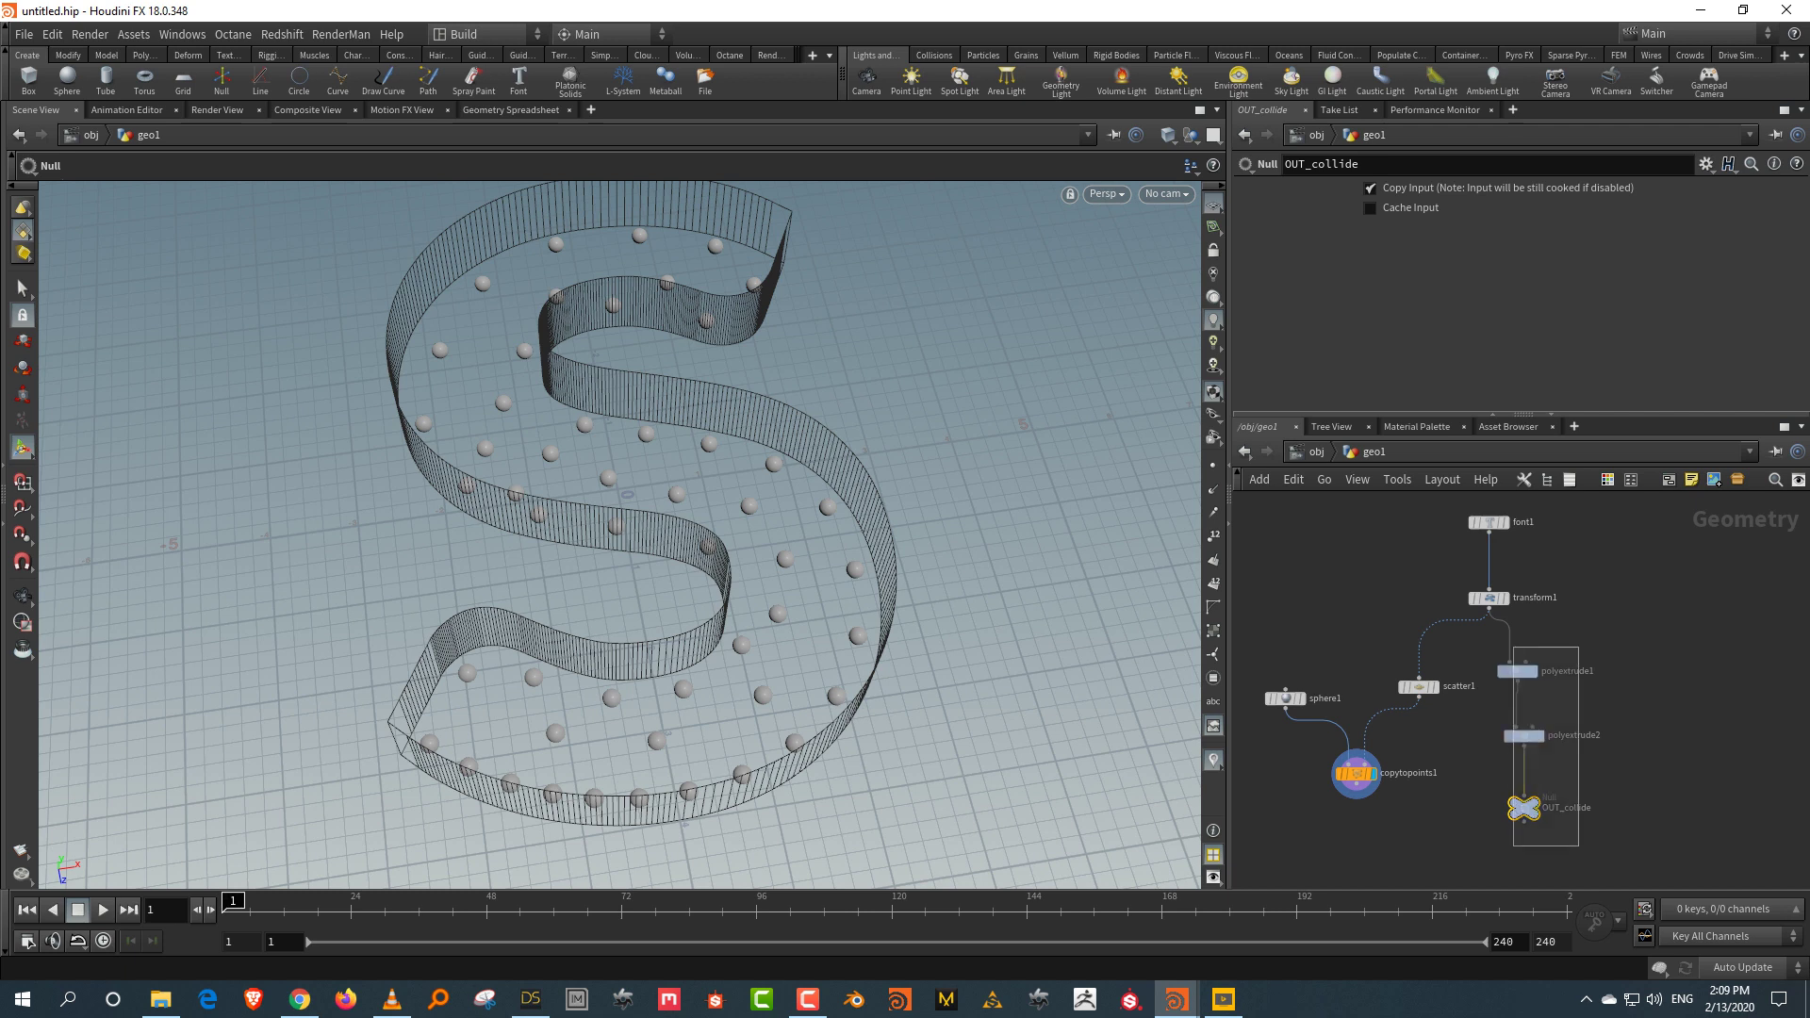
left_click_drag(1517, 671, 1620, 670)
left_click(1546, 688)
Step: Display the scattered points, re-lay out the network and move sphere1 and copytopoints1 left
mouse_move(1429, 688)
scroll(1429, 688, "up", 3)
left_click(1433, 685)
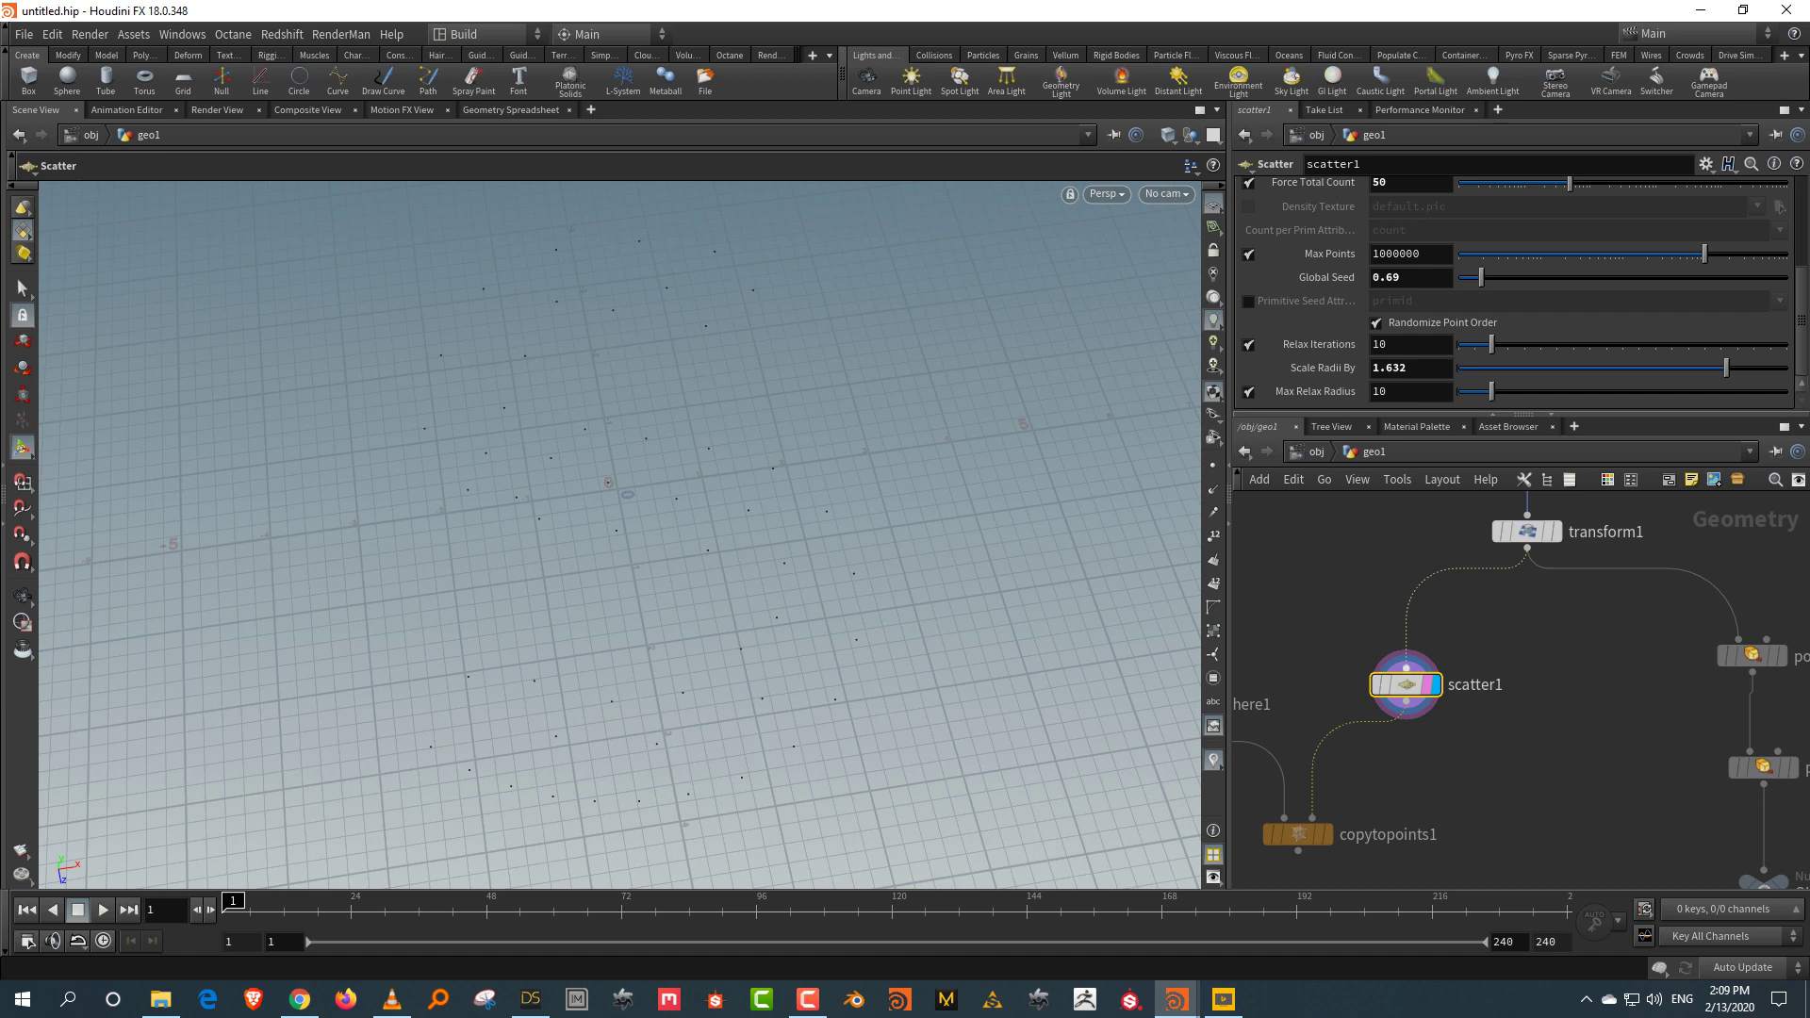
key("l")
scroll(1518, 689, "down", 2)
left_click(1499, 718)
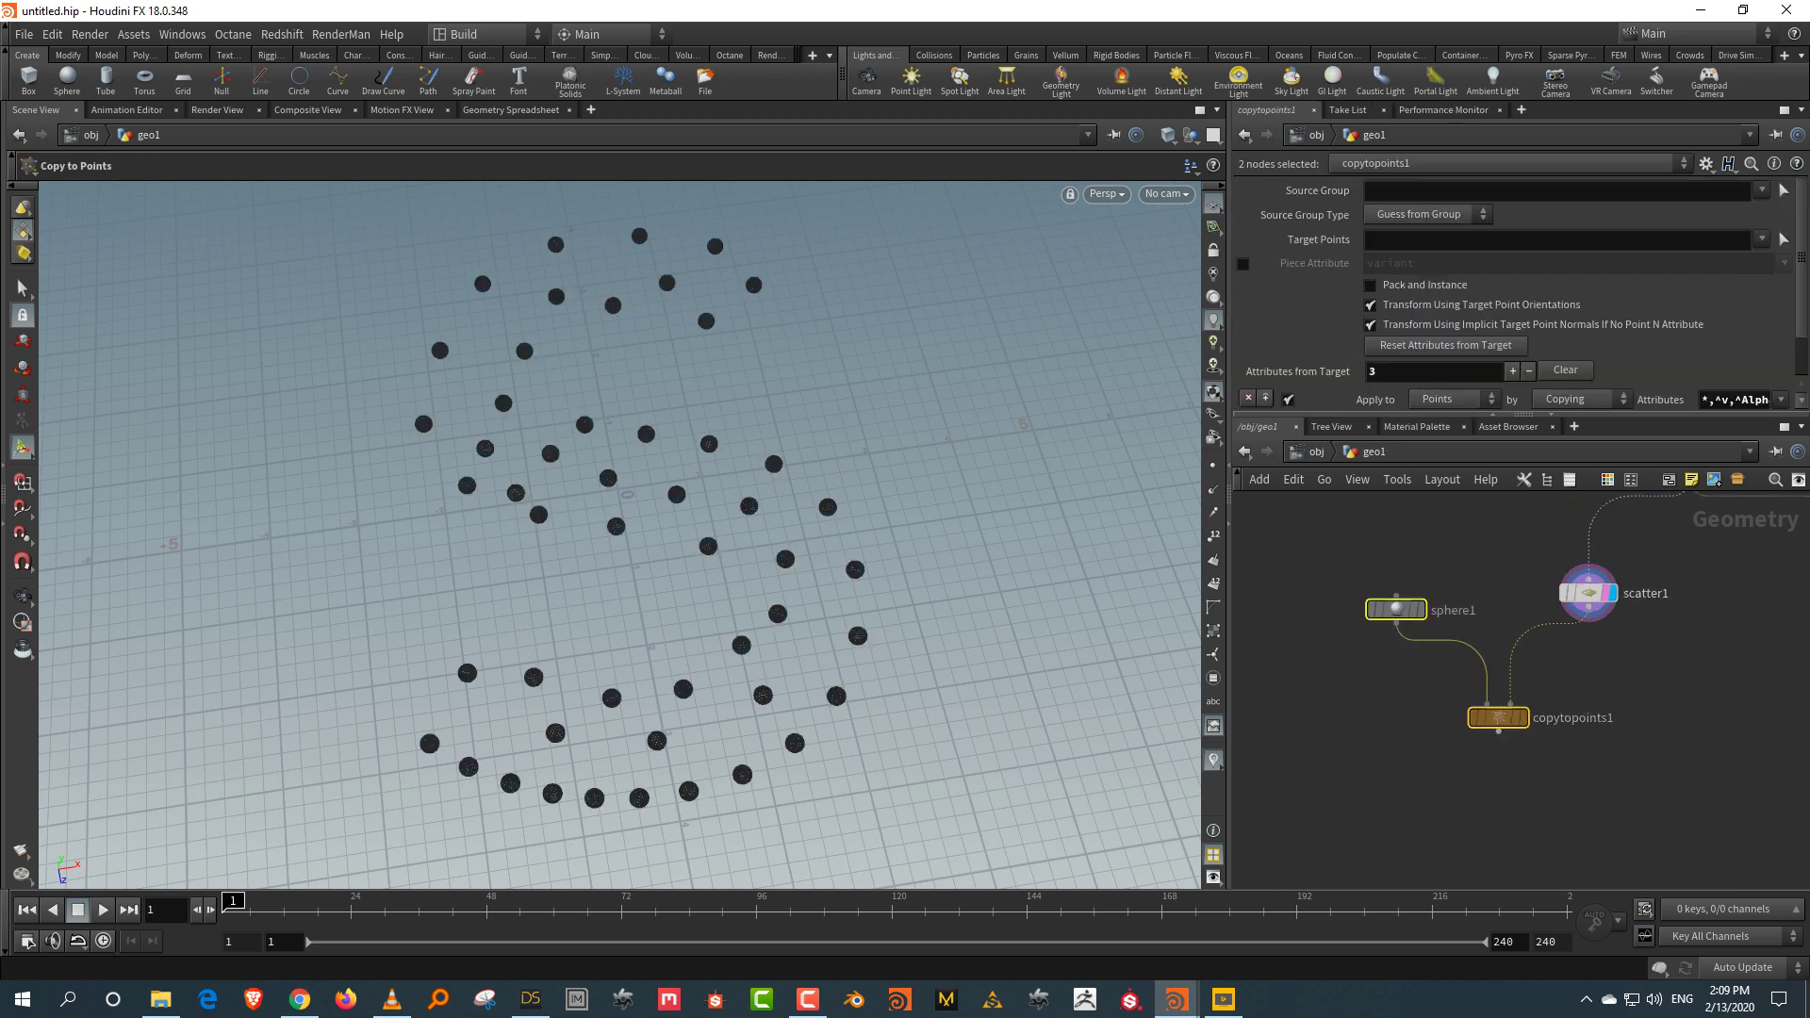
left_click_drag(1498, 717, 1413, 723)
left_click(1413, 723)
Step: Add an Attribute Noise node to the network
key("Tab")
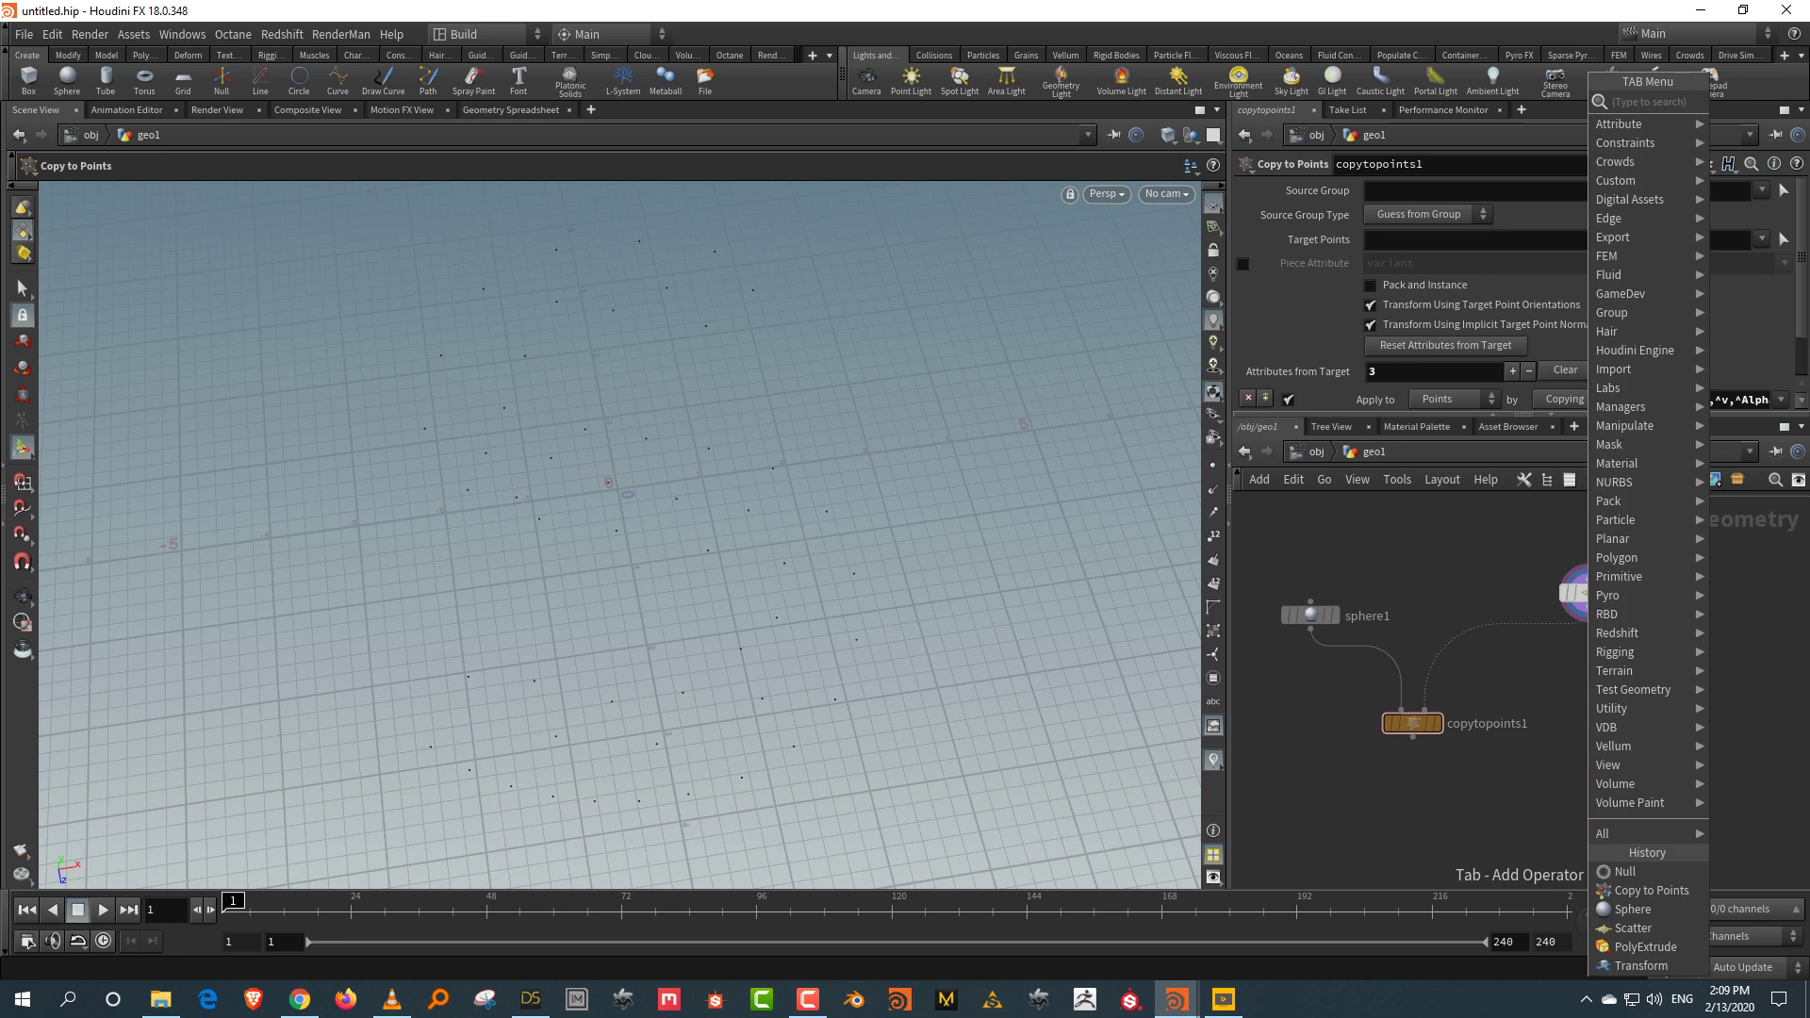
type("a")
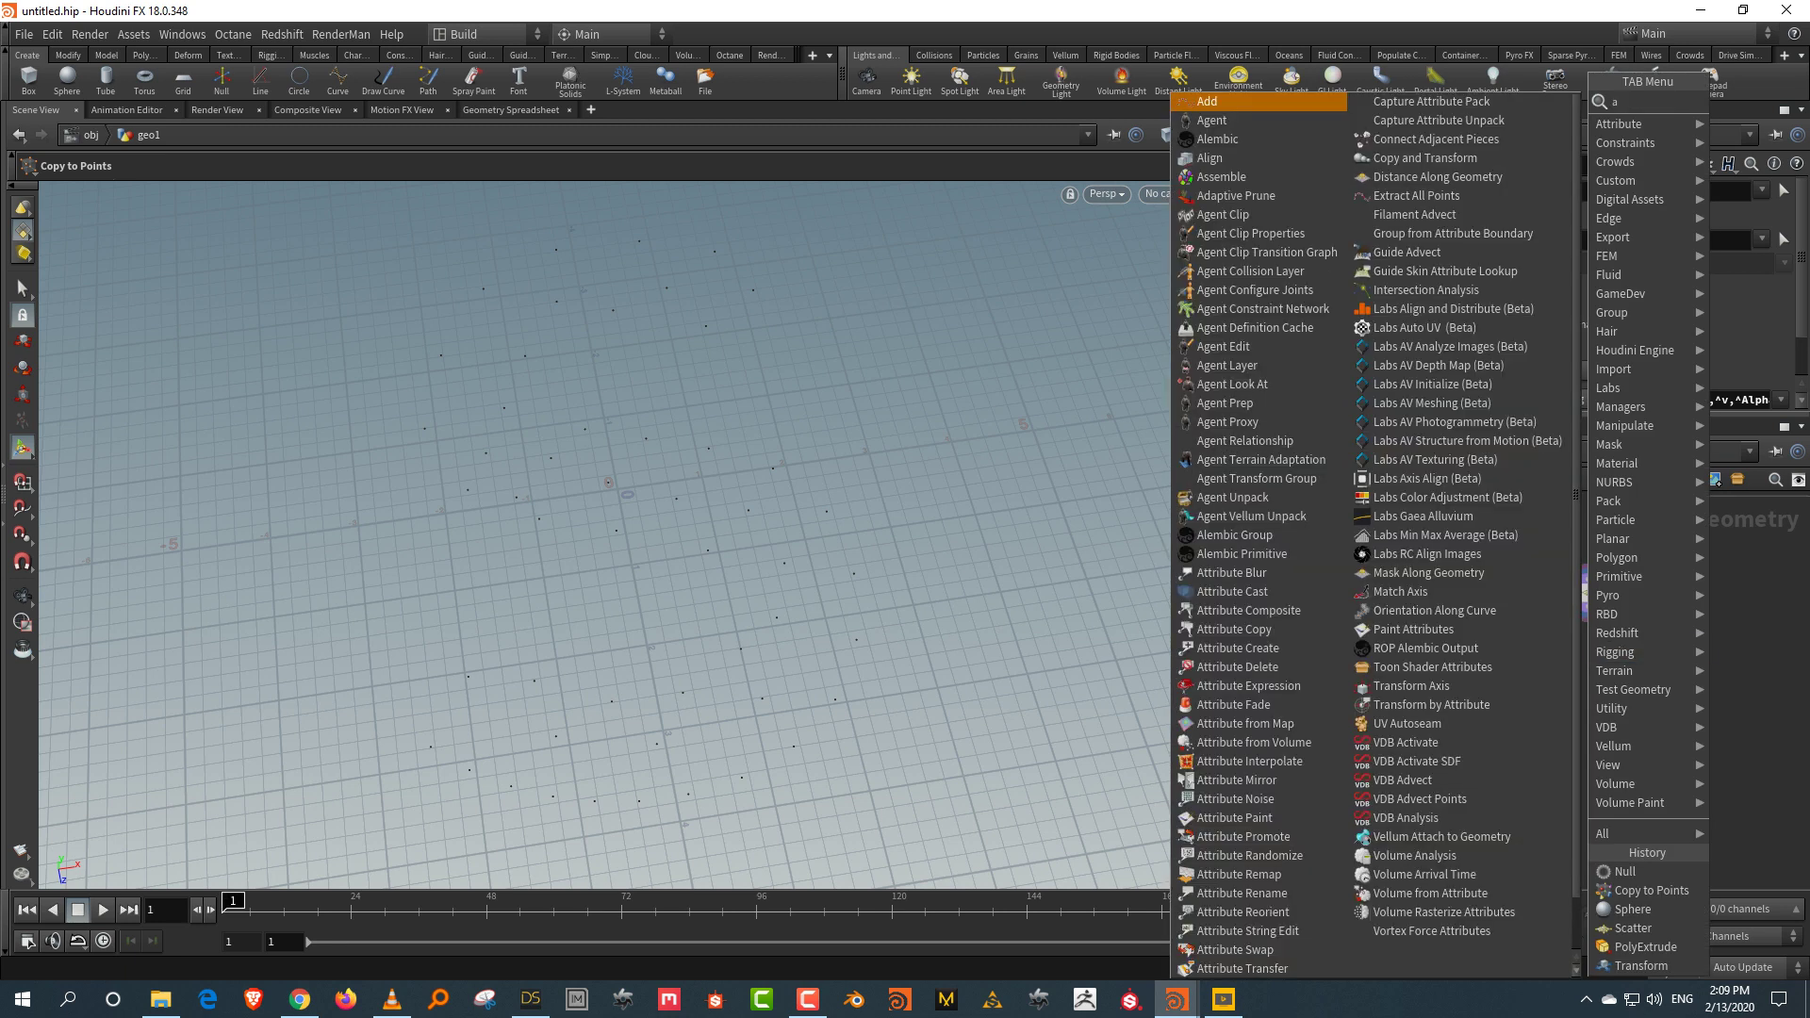
key("Escape")
key("Tab")
type("noi")
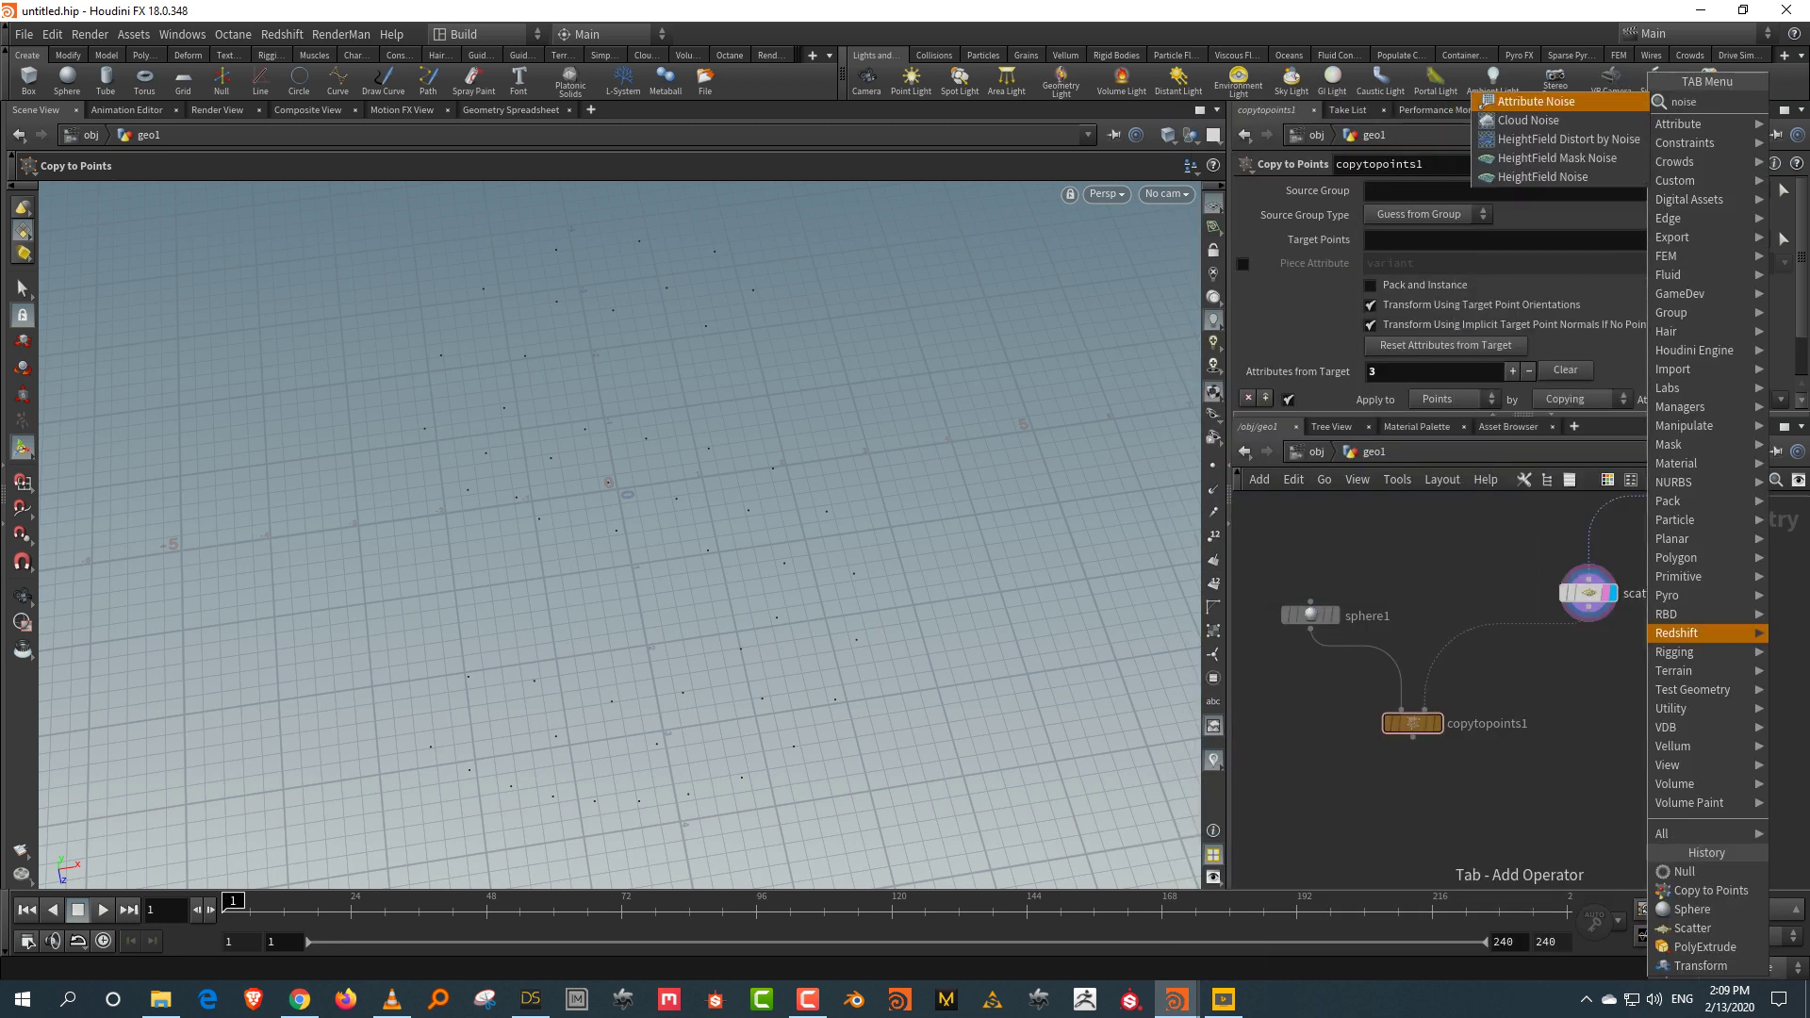
key("Return")
left_click(1652, 737)
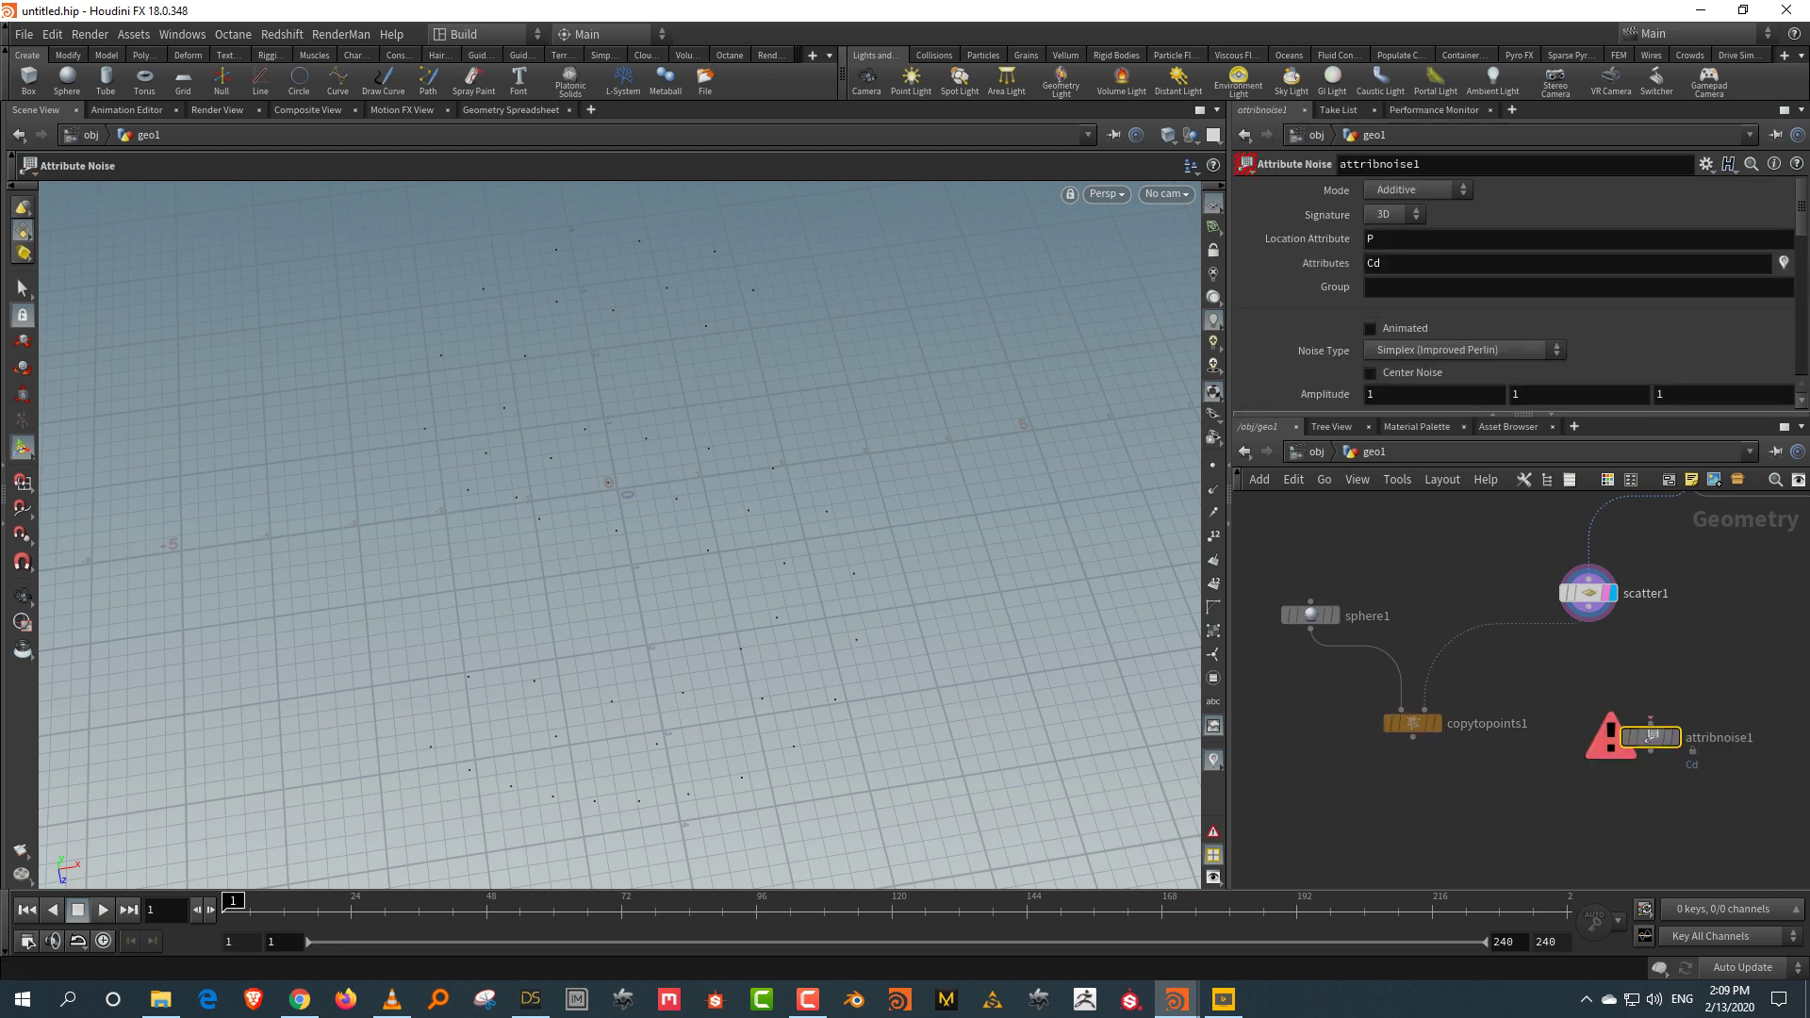
Step: Make the noise 1D on the 'amount' attribute and feed scatter1 into it
left_click(1393, 214)
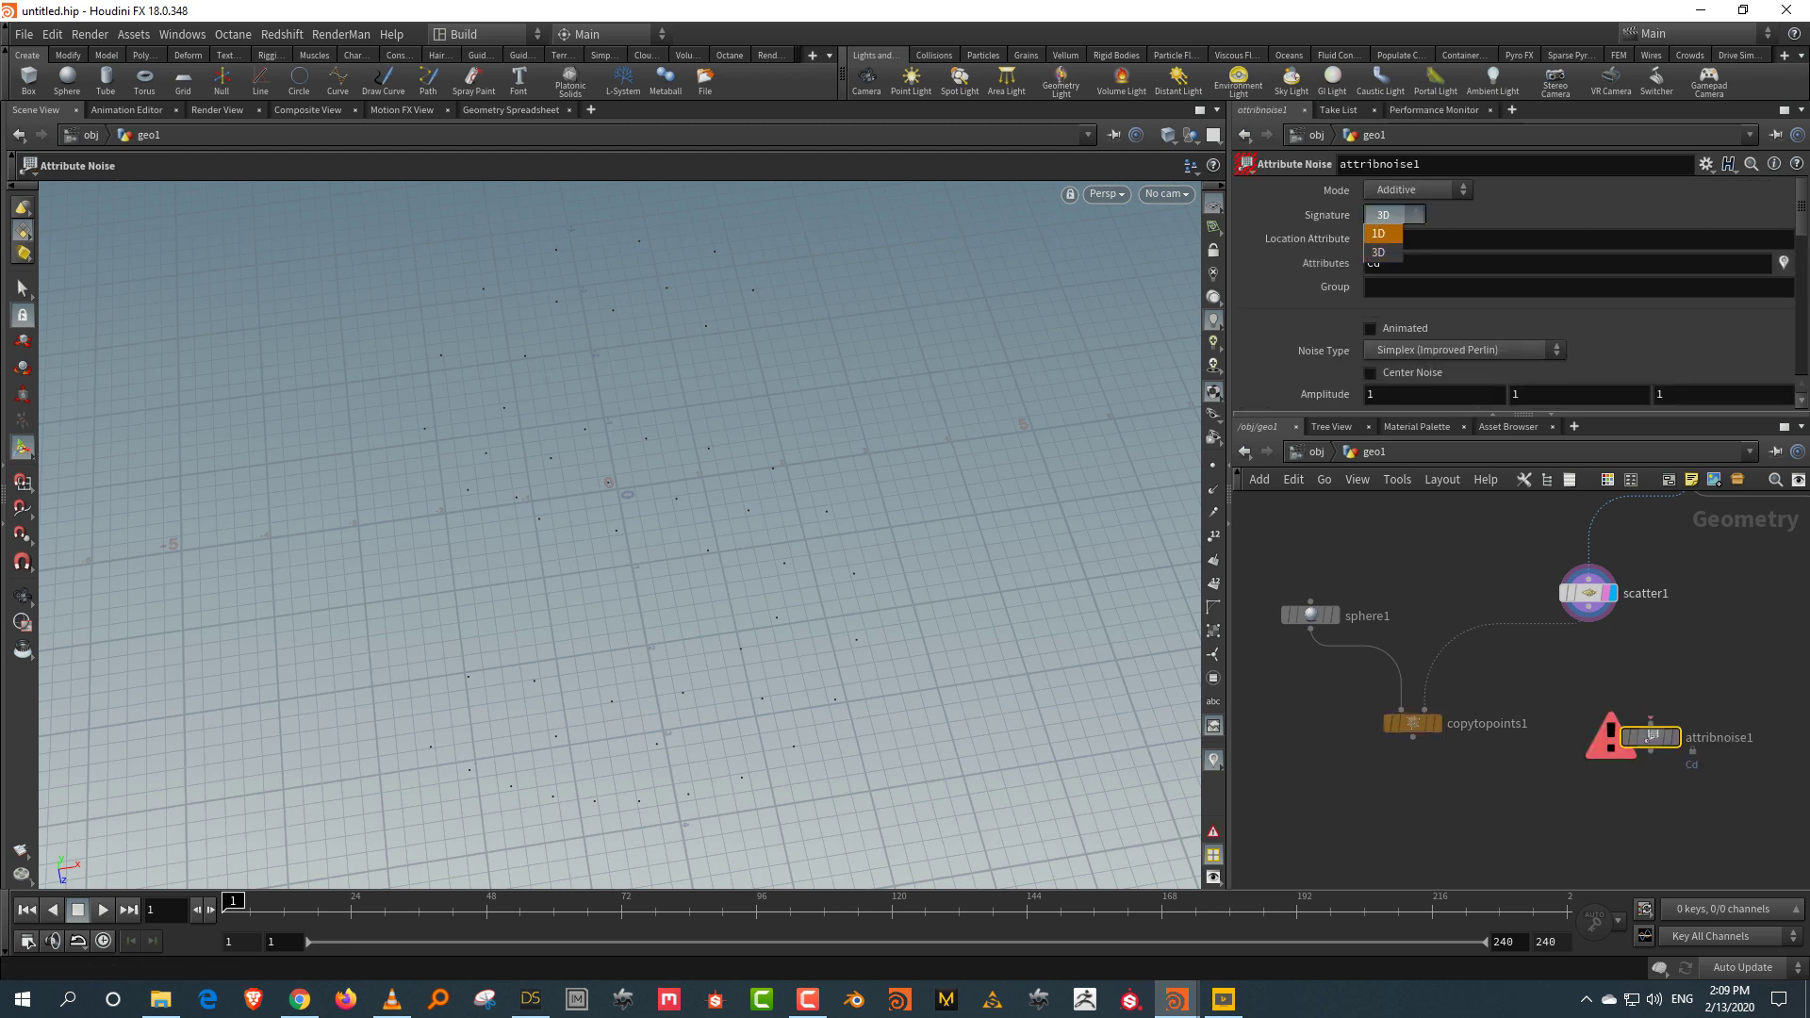
left_click(1384, 217)
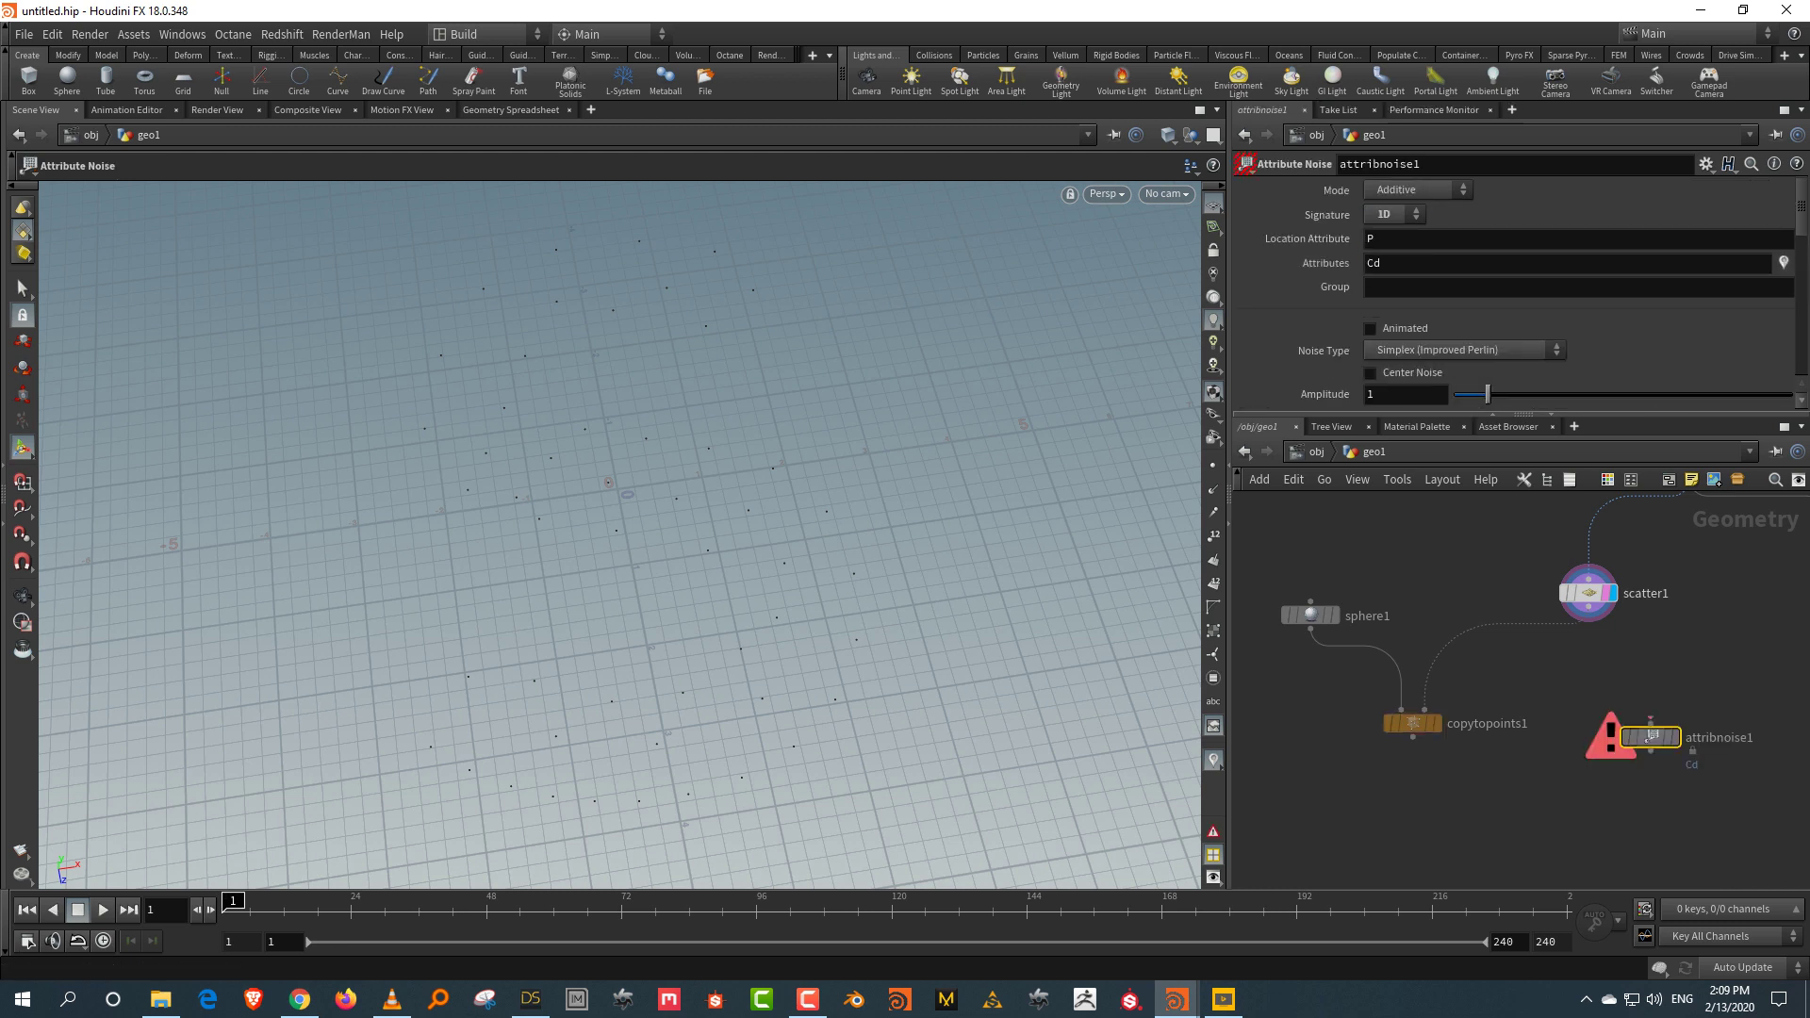
left_click(1376, 263)
type("amount")
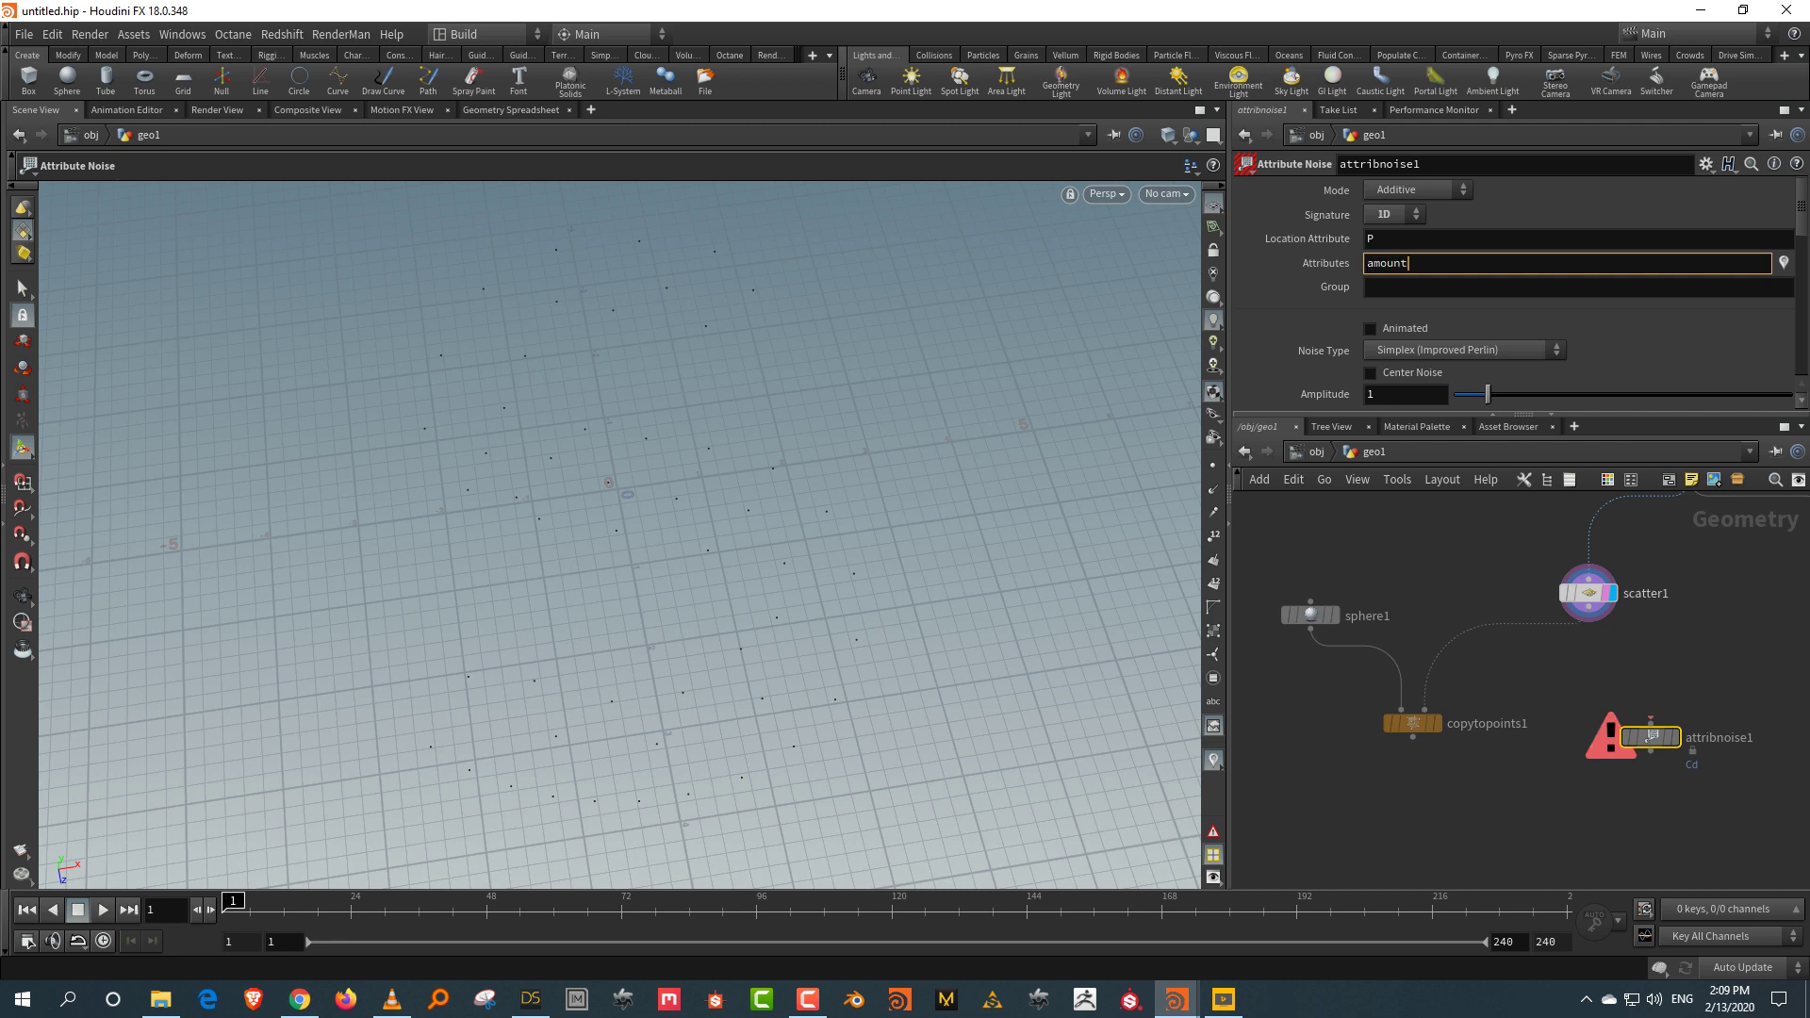
key("Return")
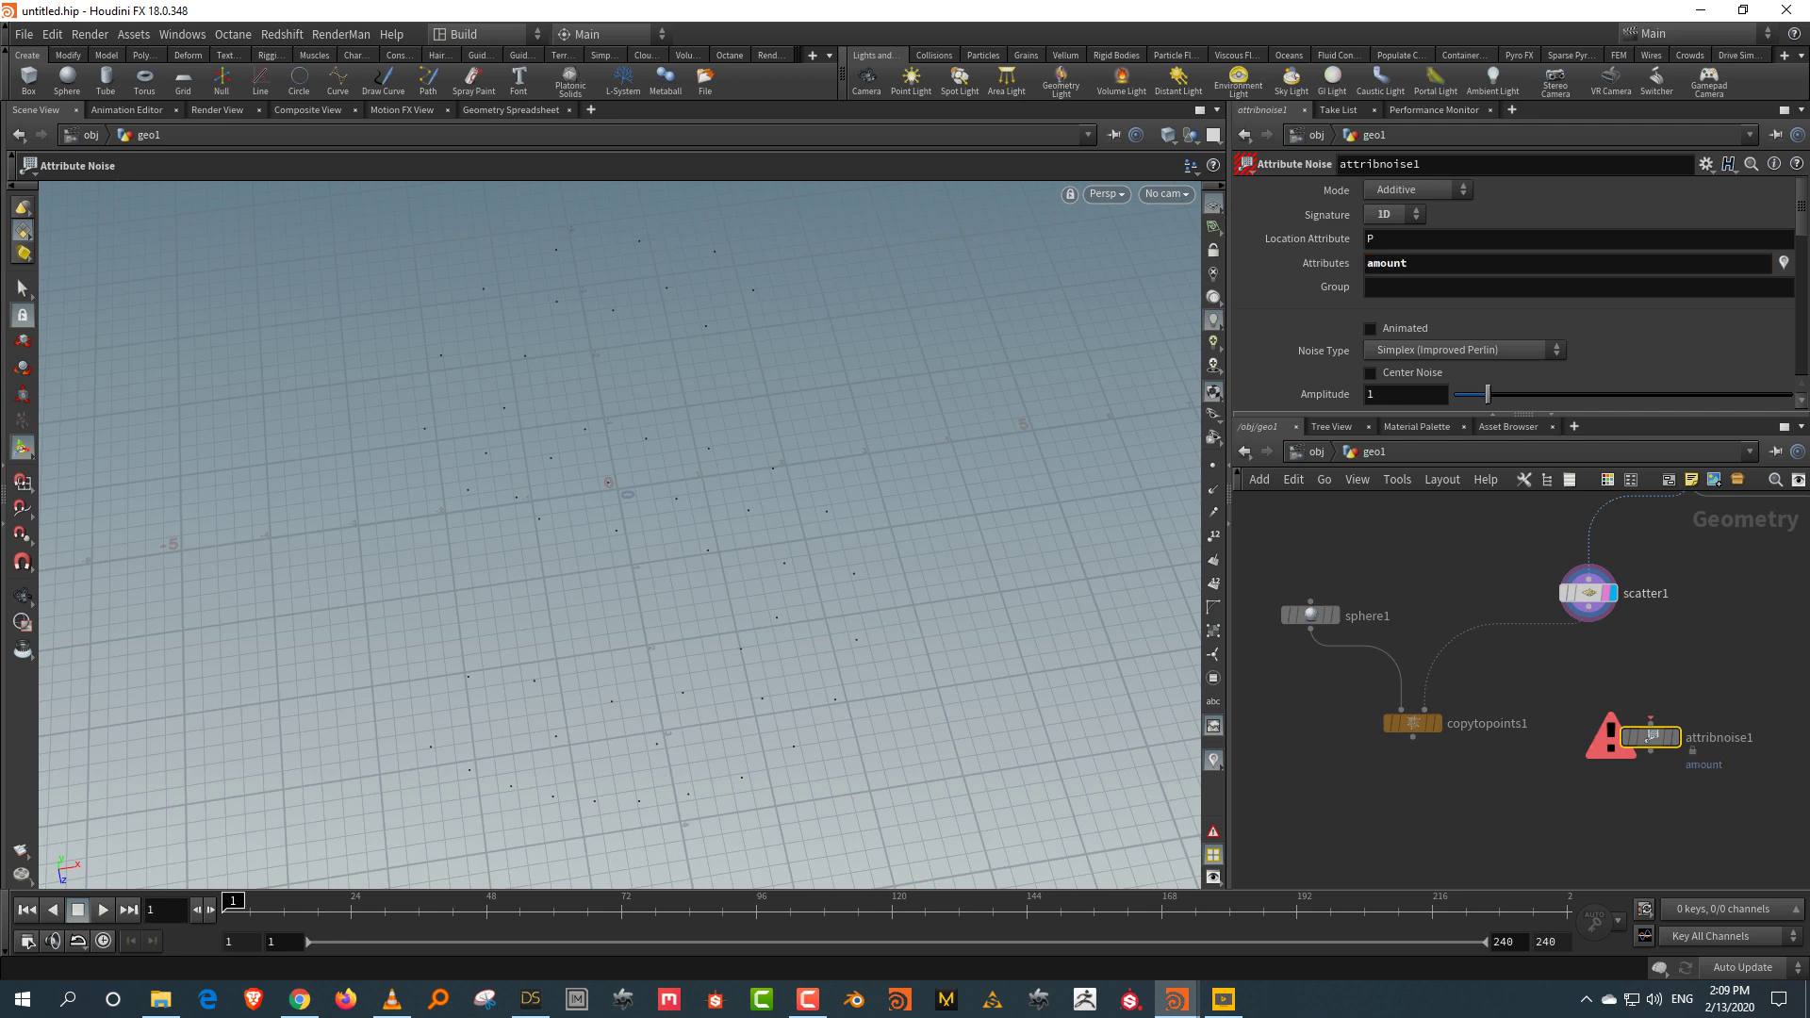
left_click_drag(1589, 612, 1650, 724)
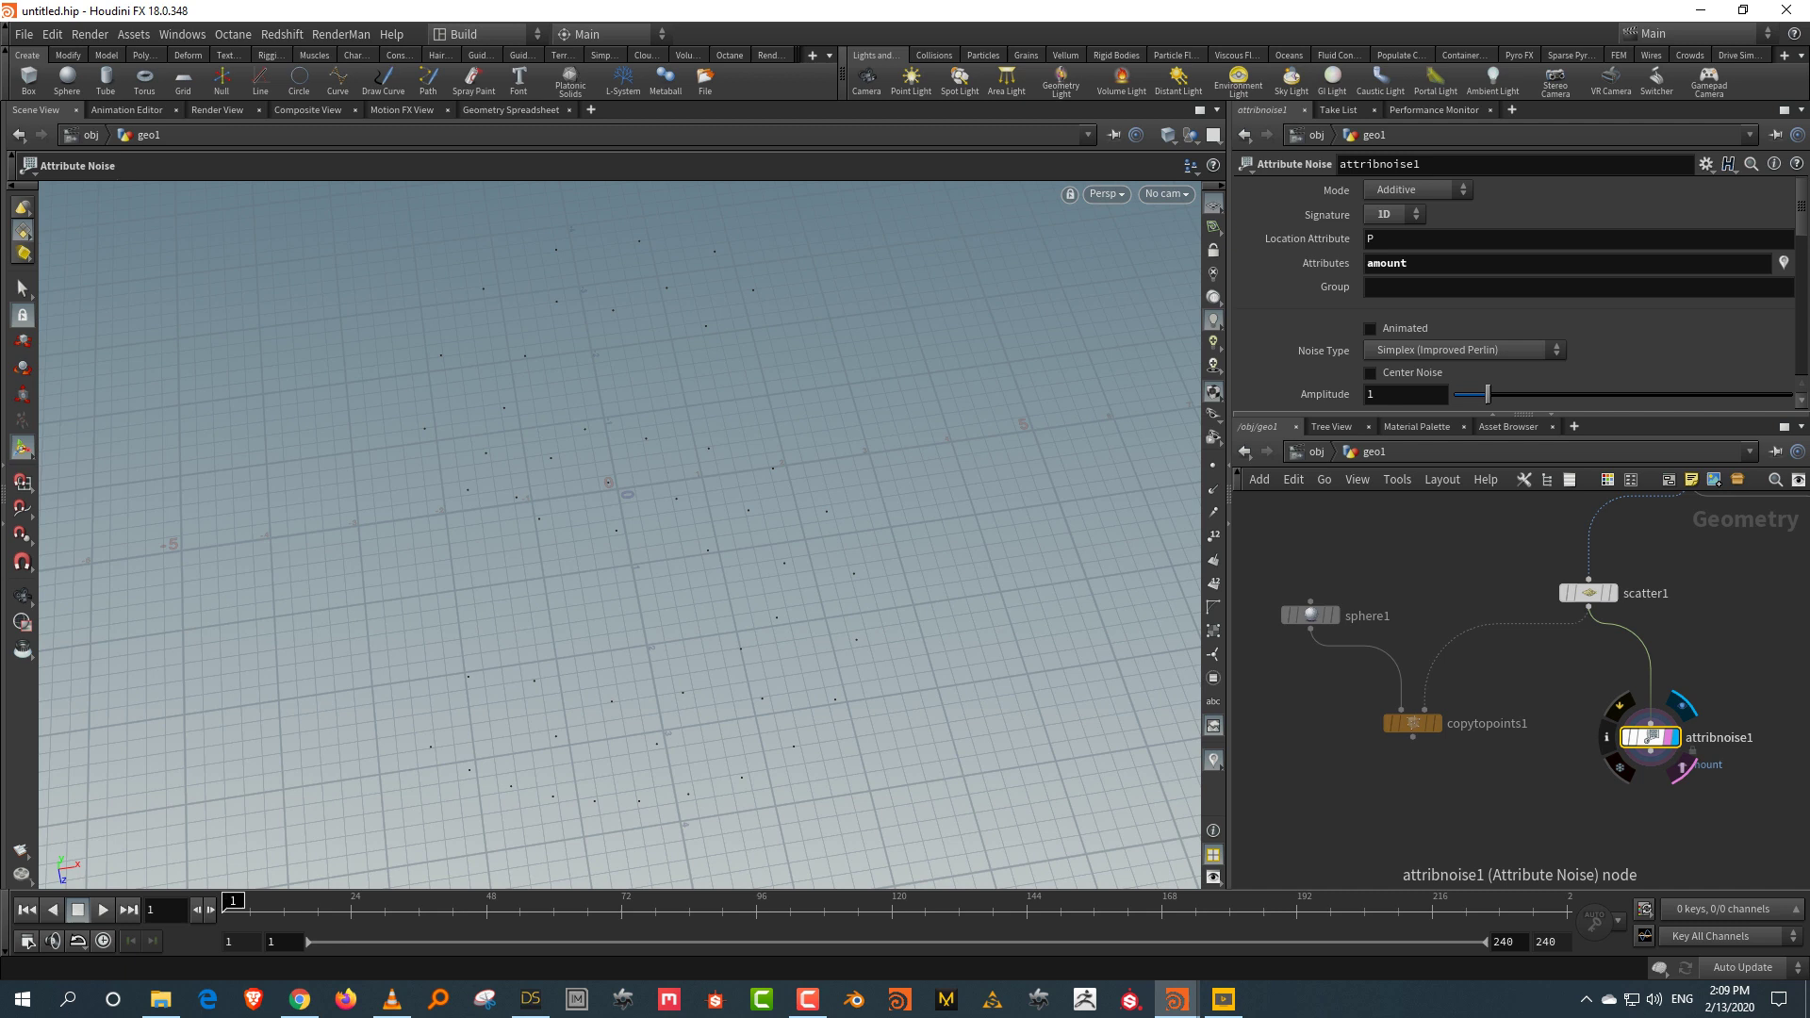
left_click_drag(1464, 415, 1465, 610)
Step: Turn on Remap Noise with Minimum 0 and make the noise animated
left_click(1371, 416)
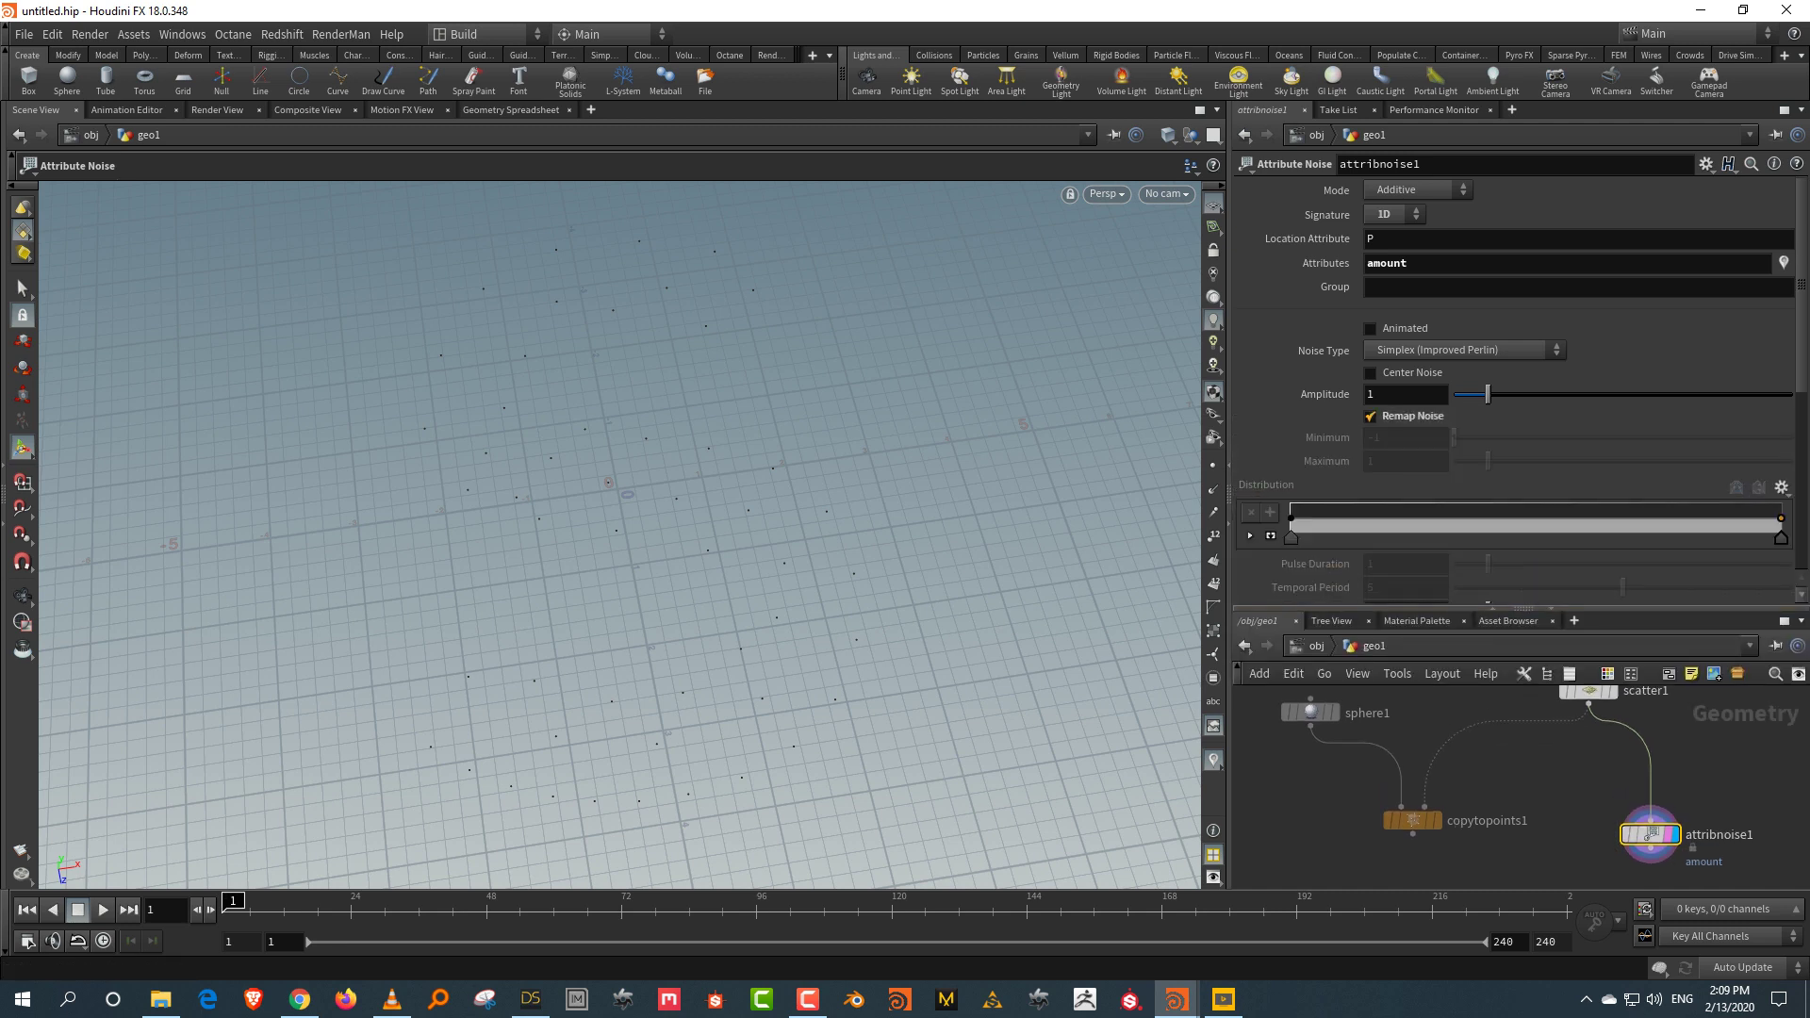
left_click_drag(1454, 438, 1471, 437)
left_click(1404, 438)
type("0")
key("Return")
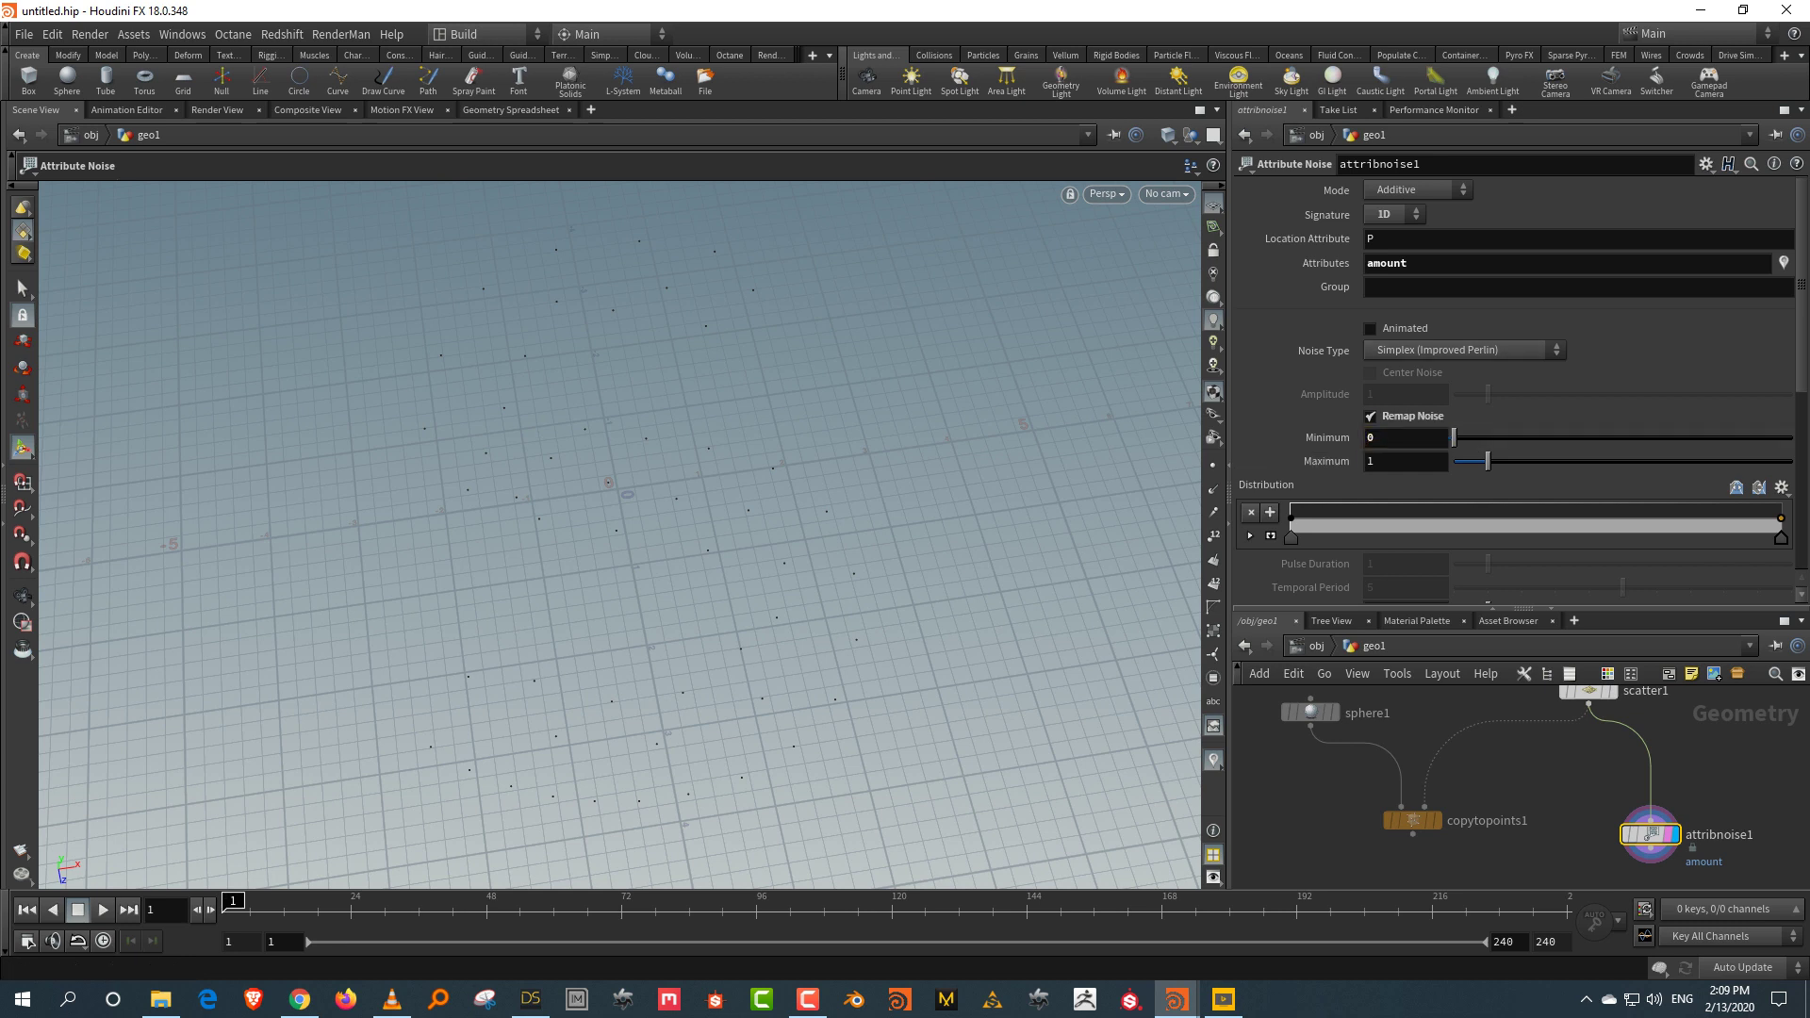
left_click(1371, 329)
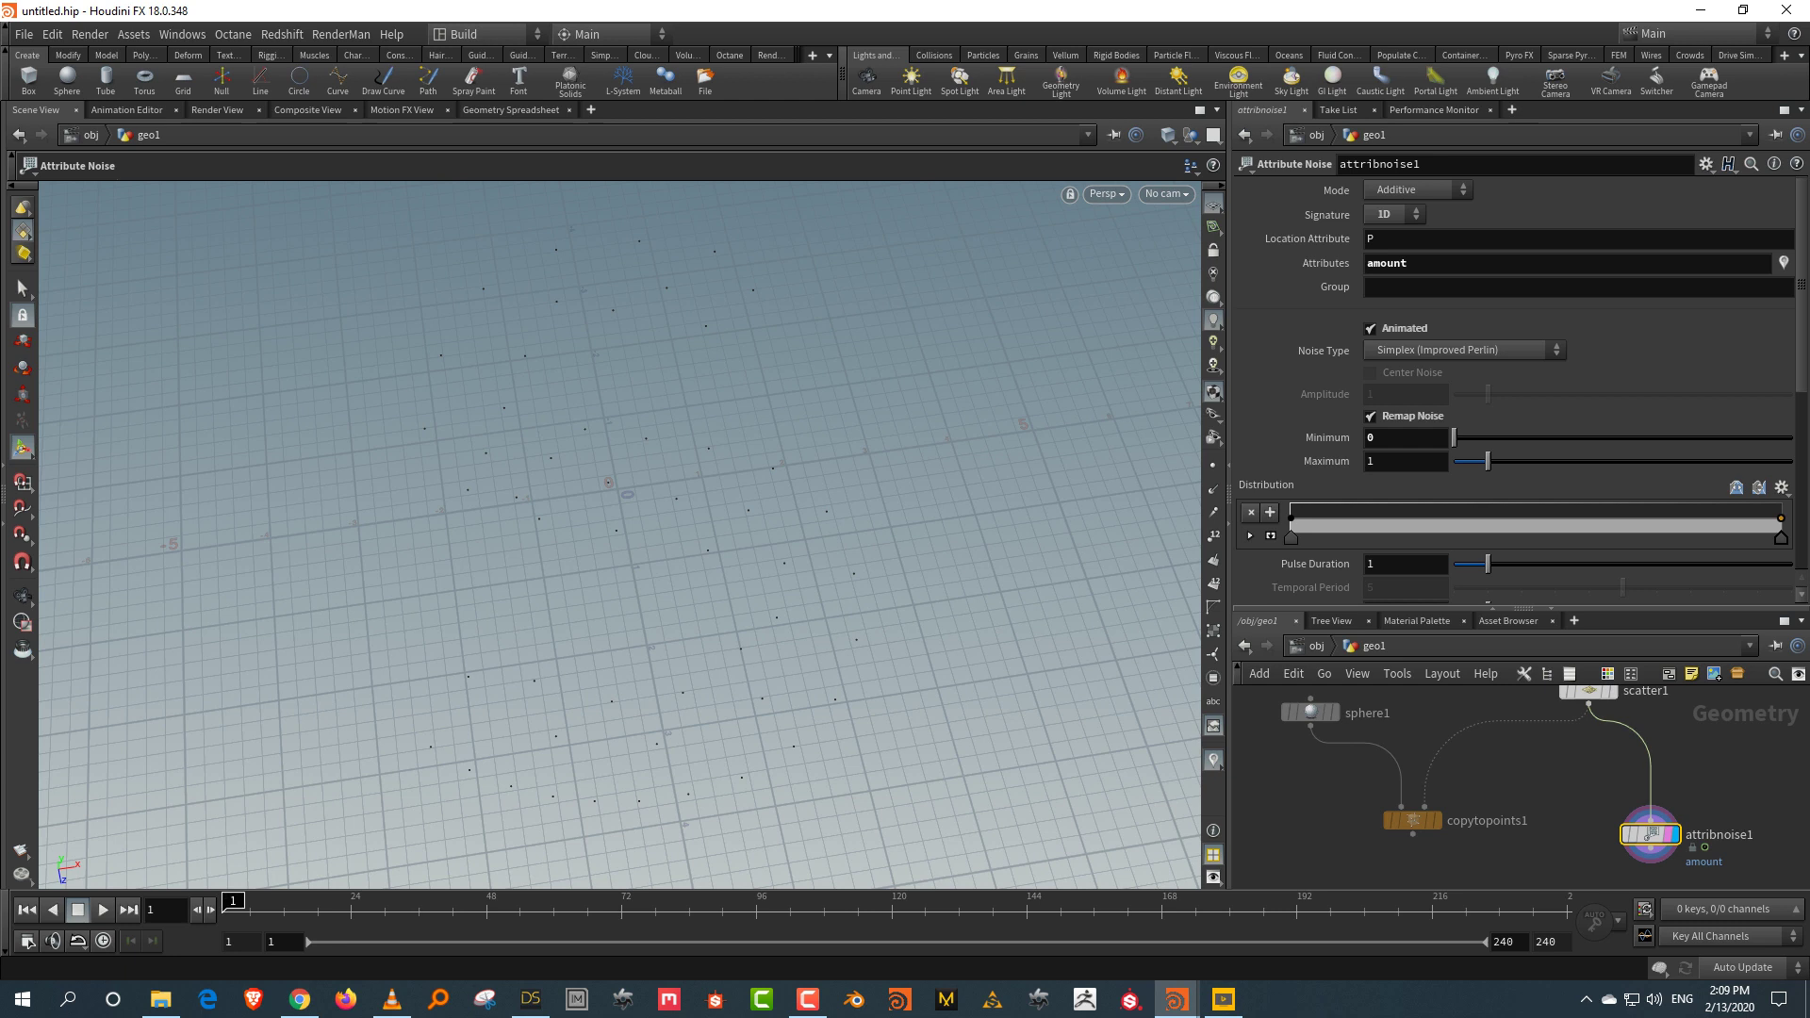
Step: Visualize the amount attribute on the points and play to preview the noise
mouse_move(1652, 833)
left_click(1607, 834)
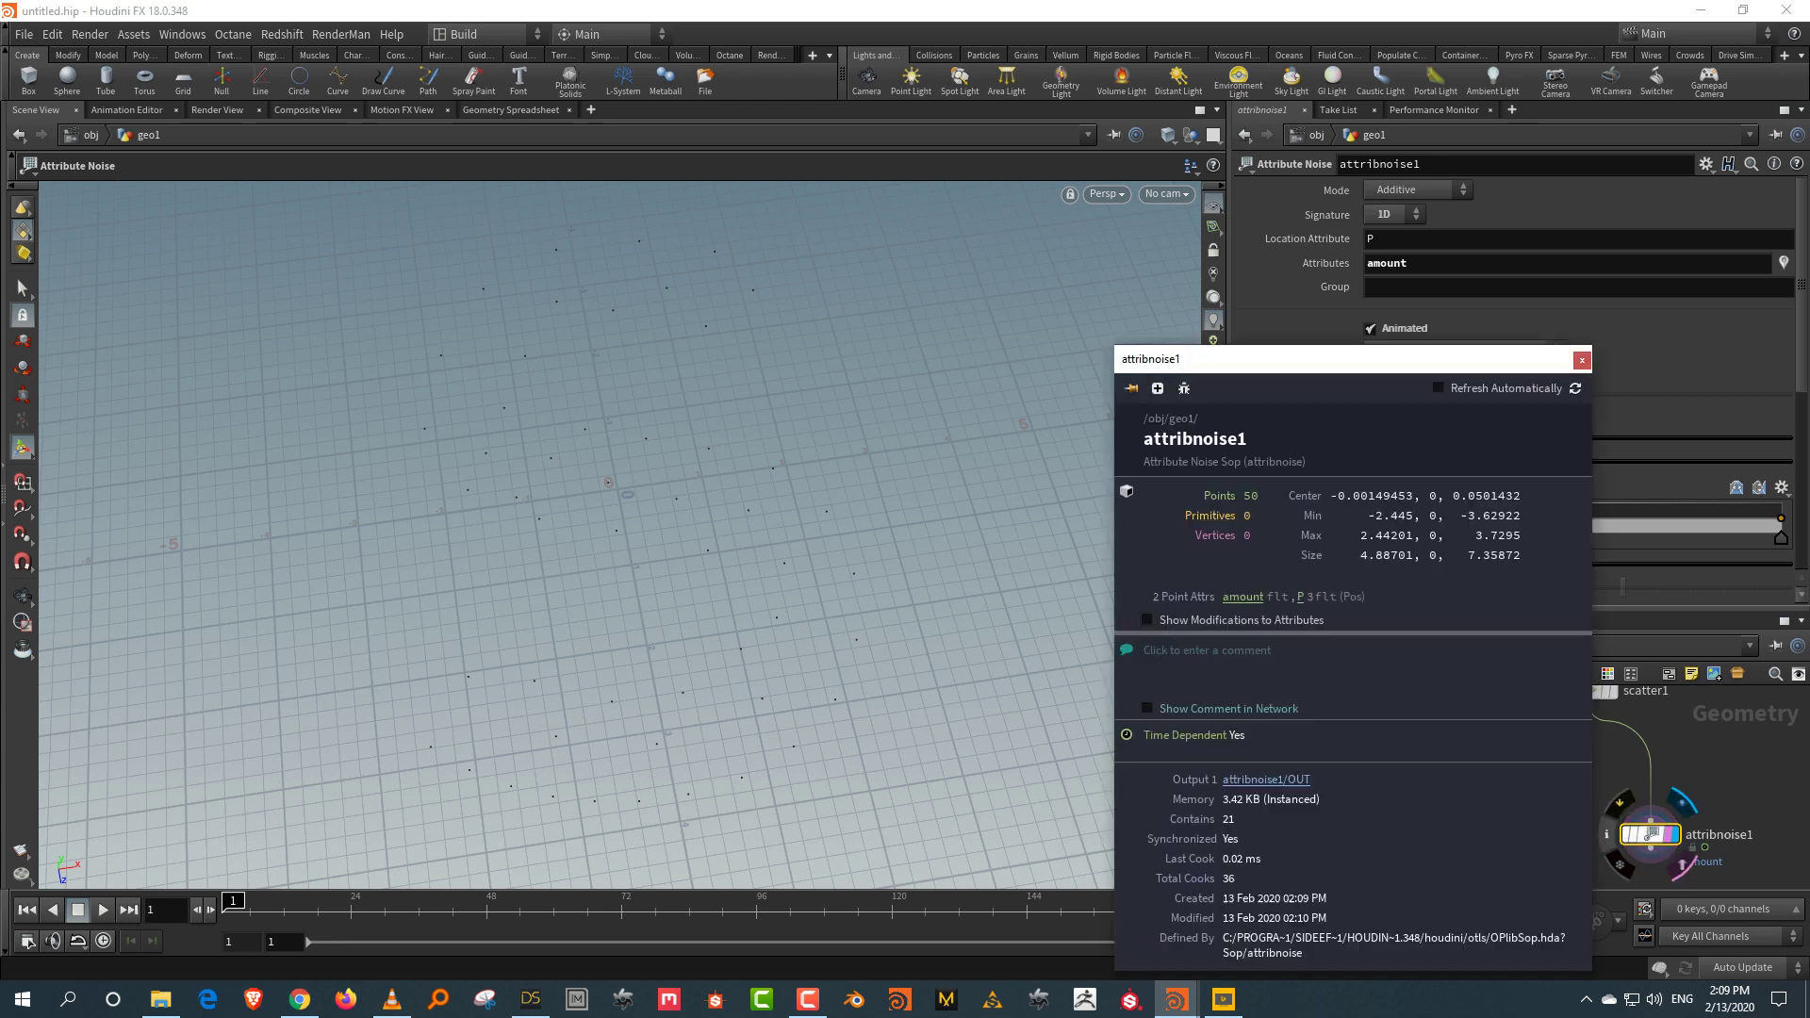
left_click(1243, 597)
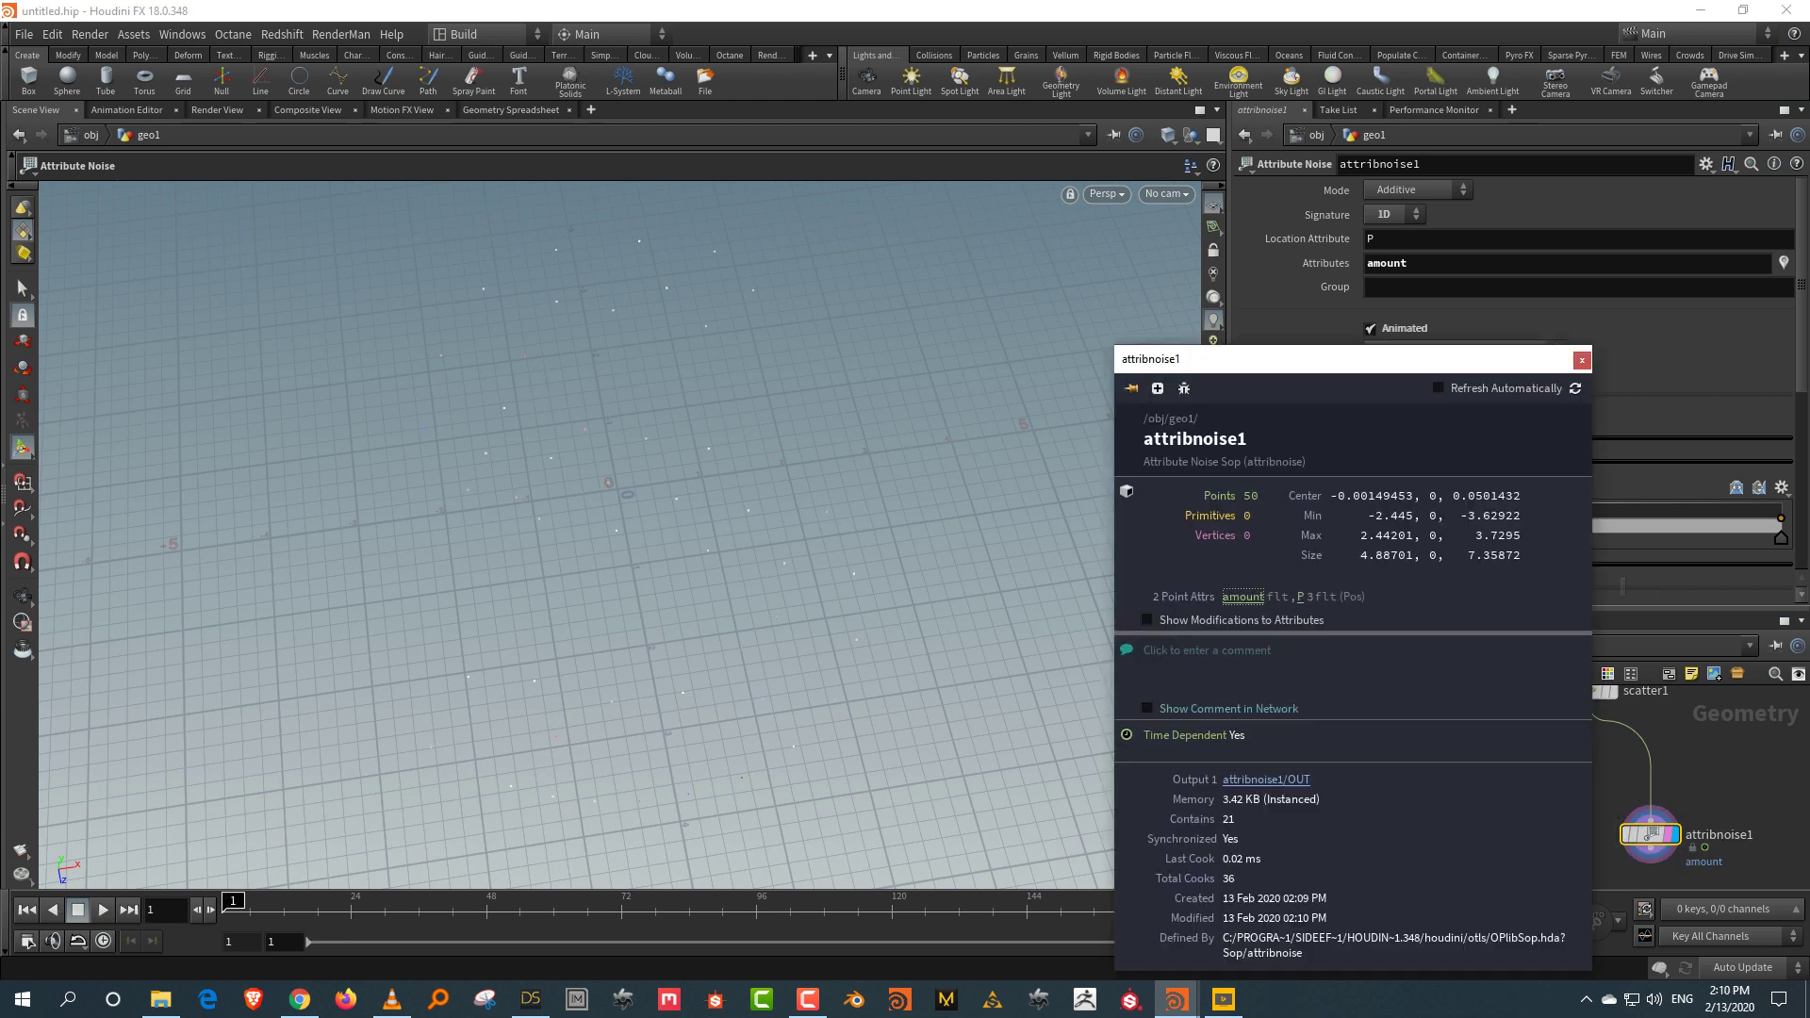
left_click(102, 910)
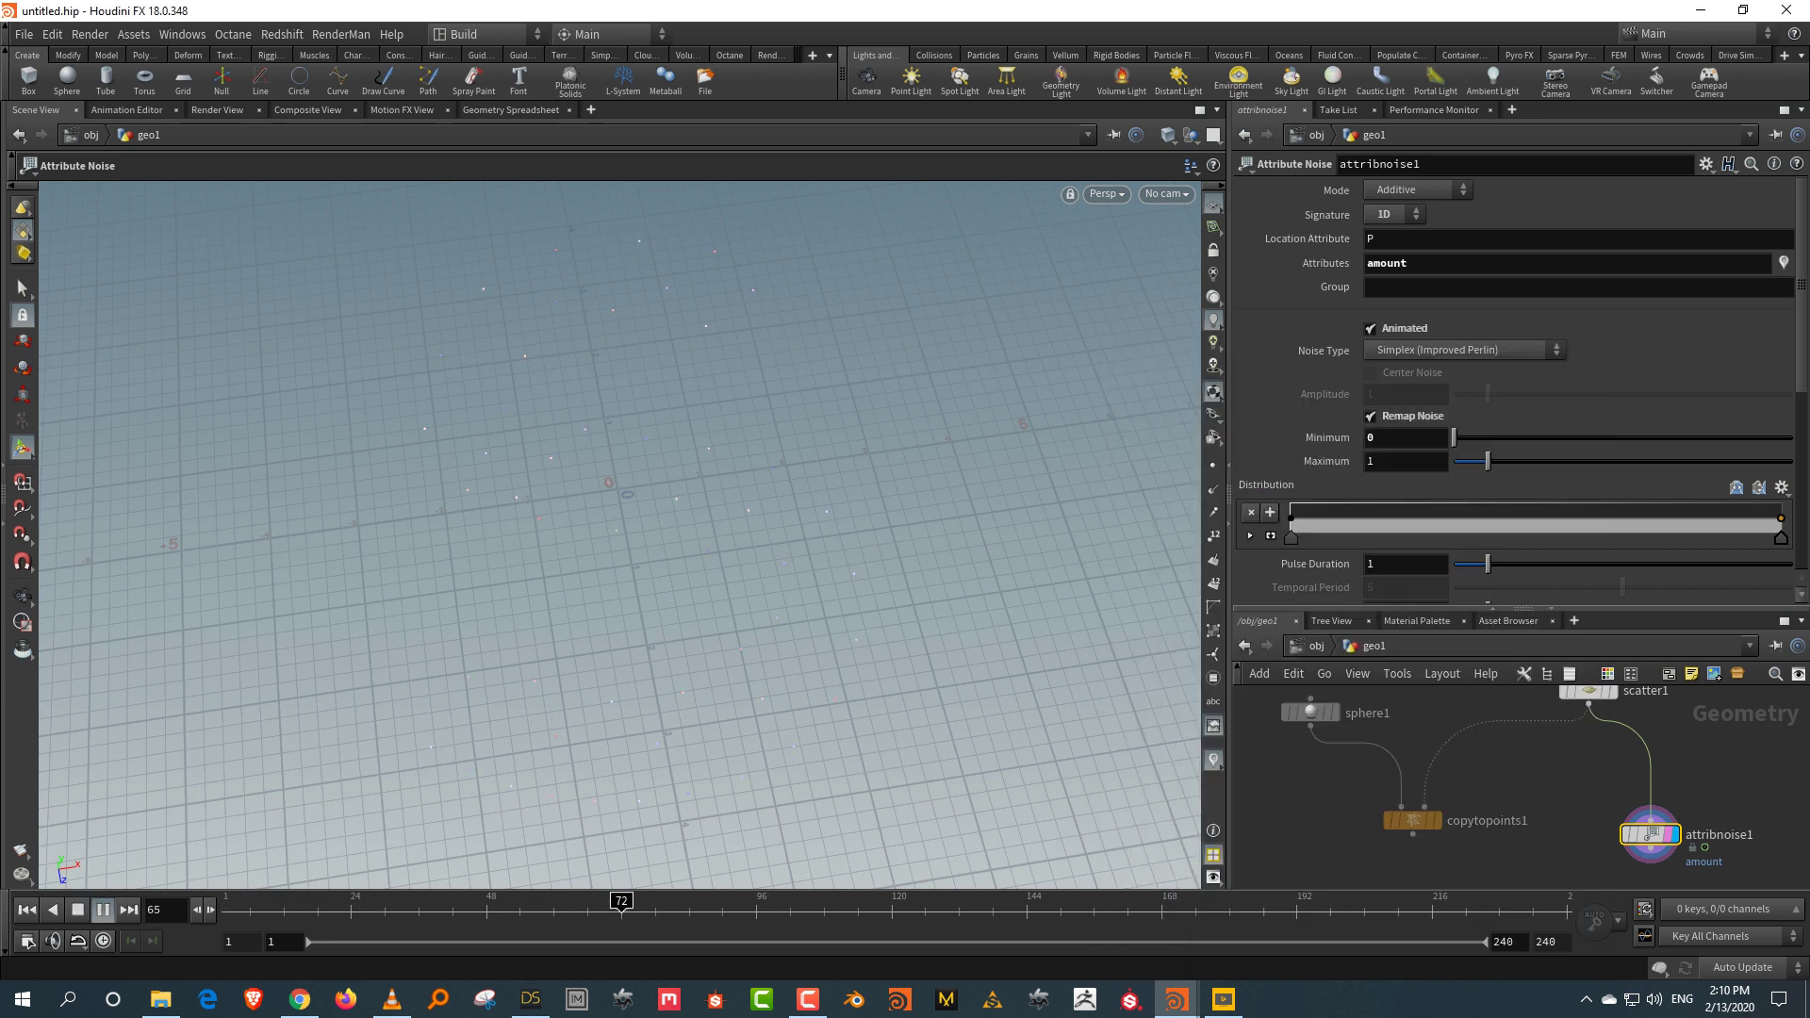
left_click(103, 910)
scroll(1518, 396, "down", 10)
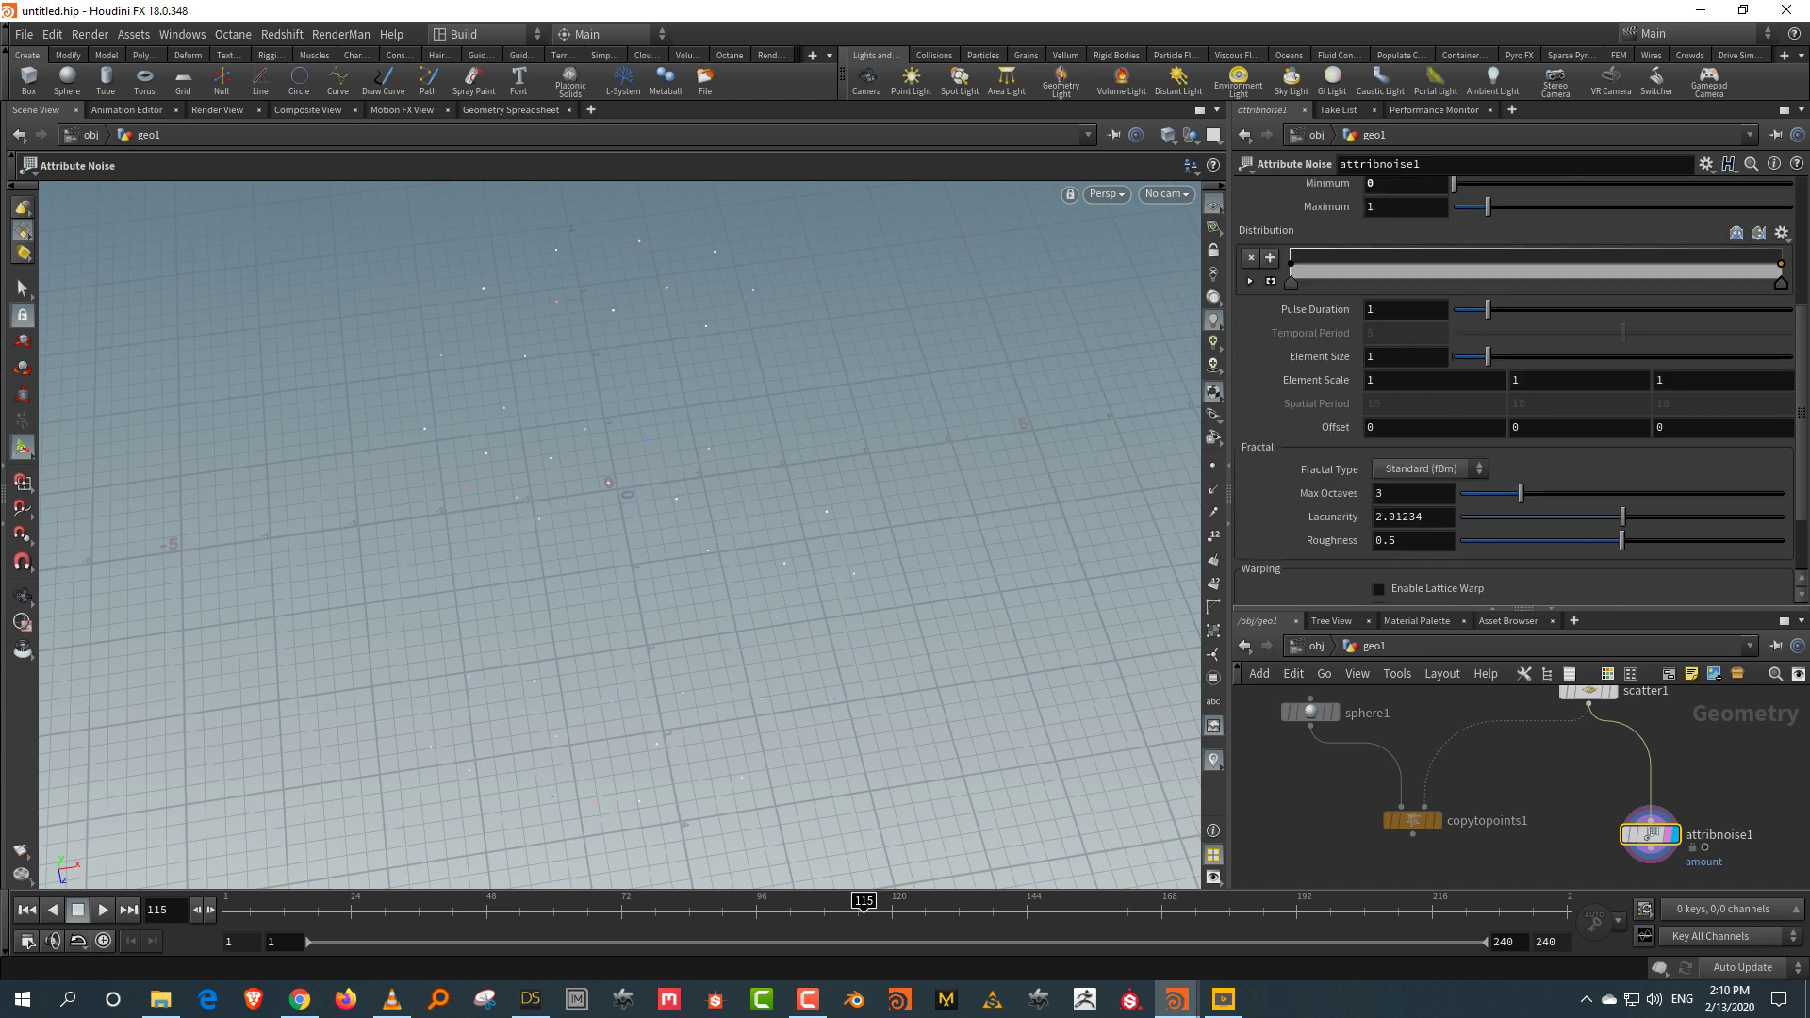
Step: Lower Roughness to 0.211 and raise Element Size to 2.43, previewing playback
left_click_drag(1622, 494, 1528, 494)
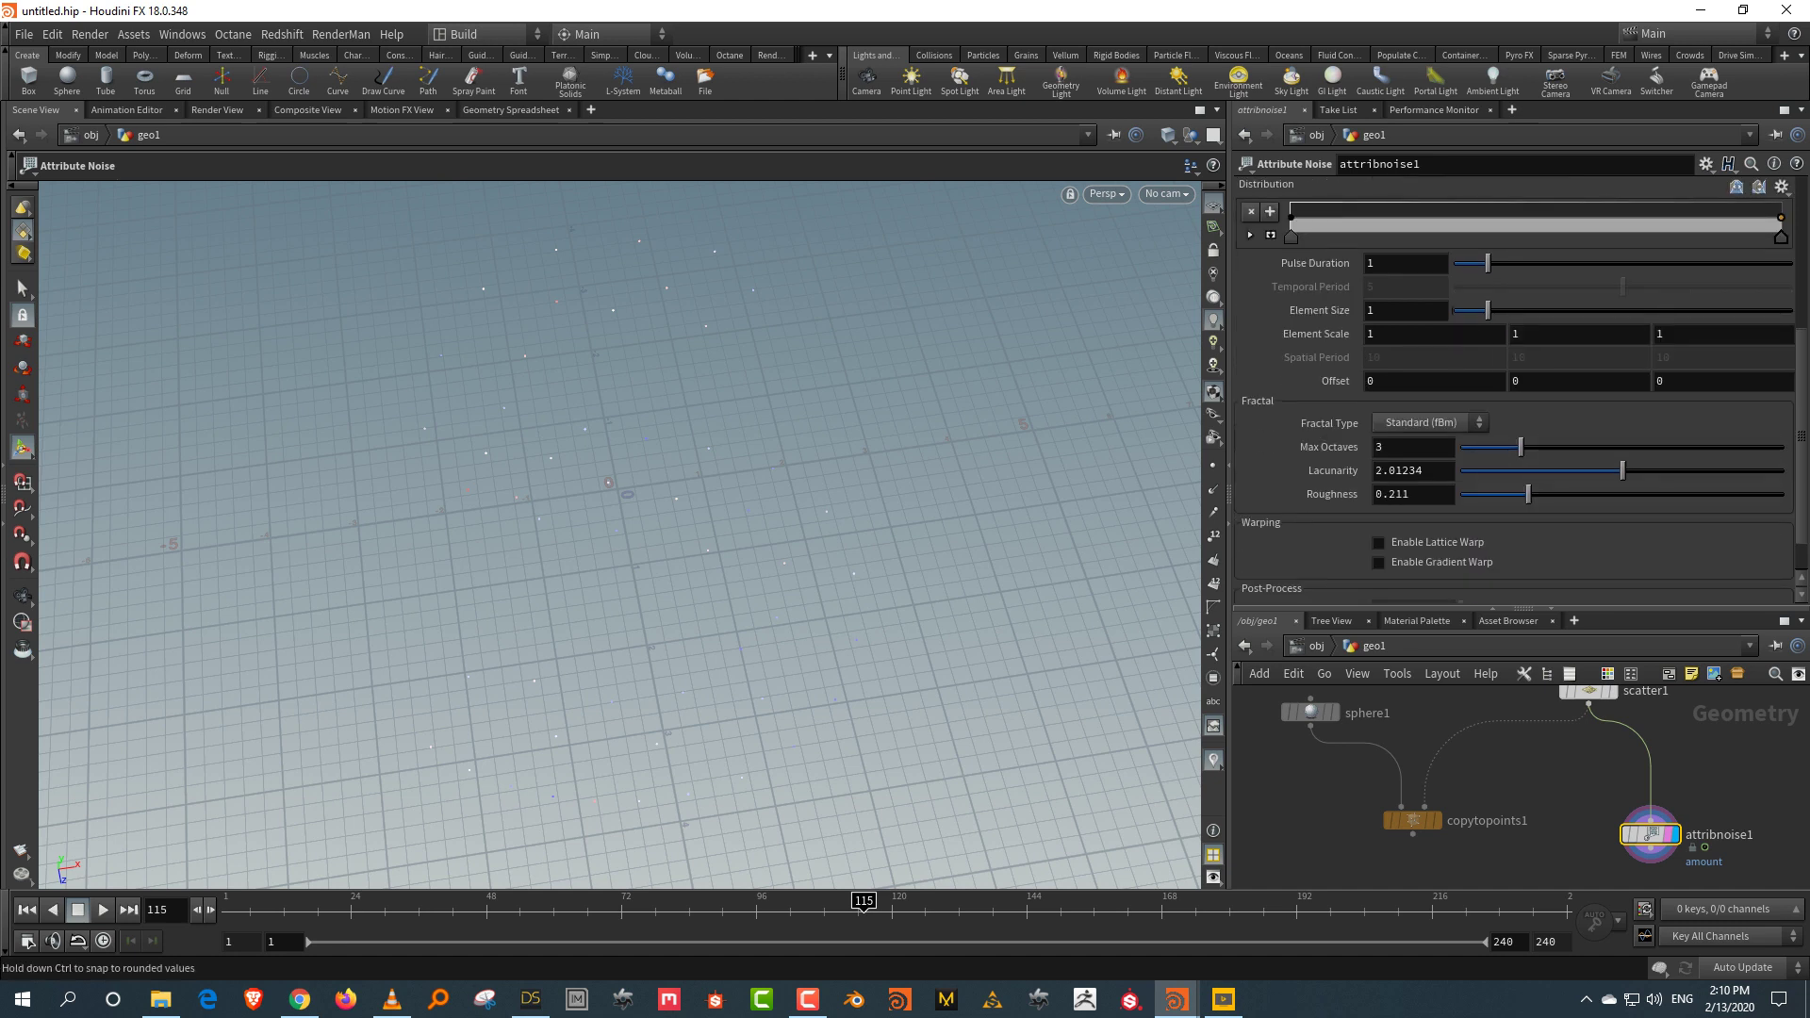
key("Up")
key("Up")
scroll(1518, 396, "up", 2)
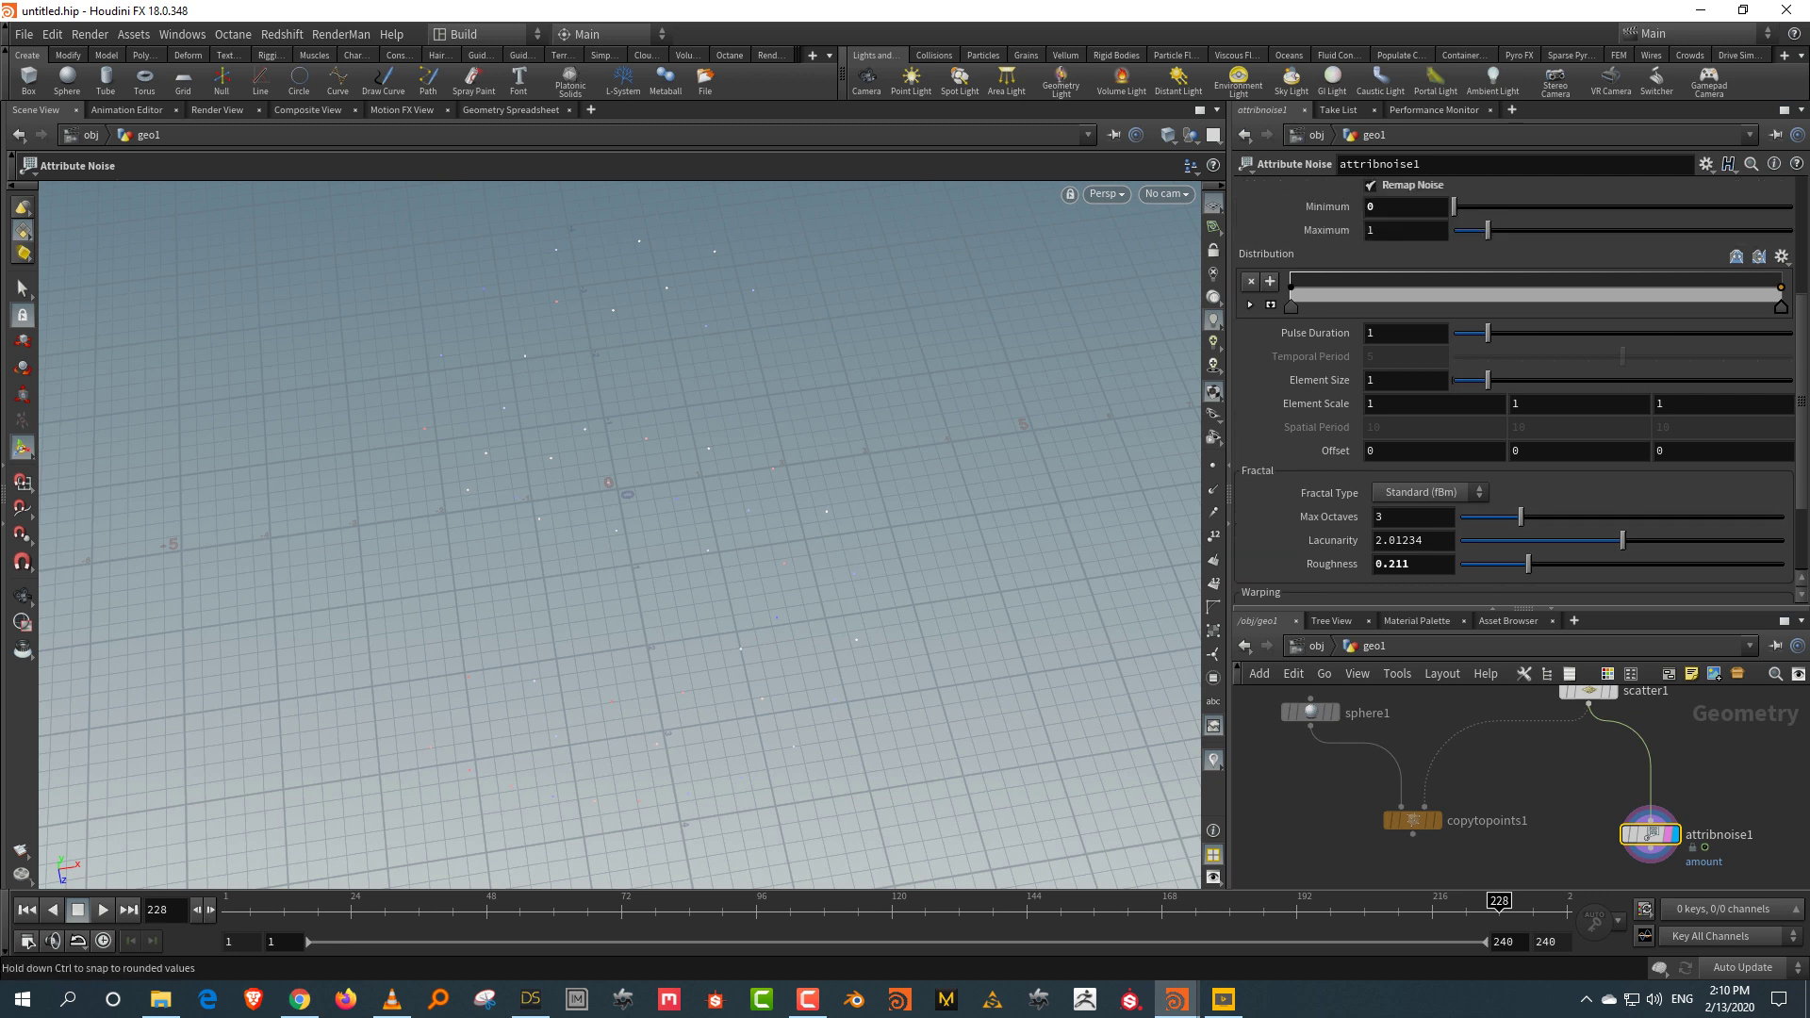
left_click_drag(1488, 380, 1537, 380)
key("Up")
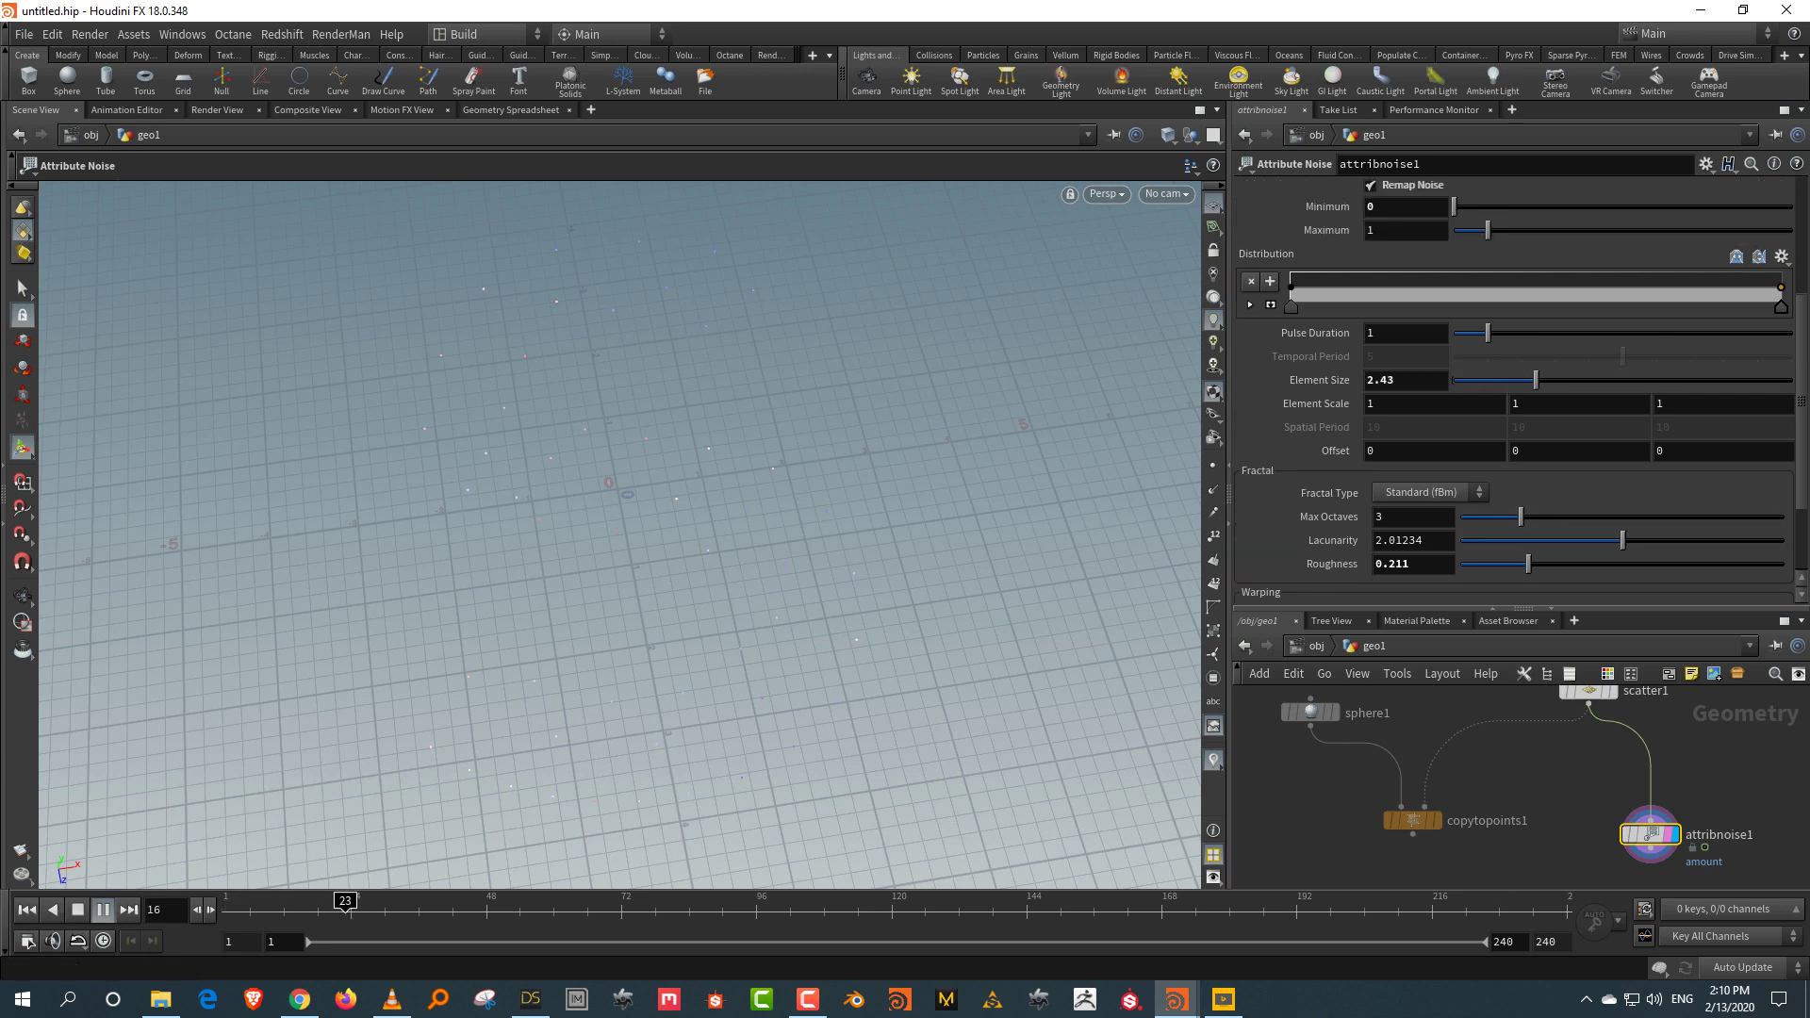
key("Up")
key("ctrl+Up")
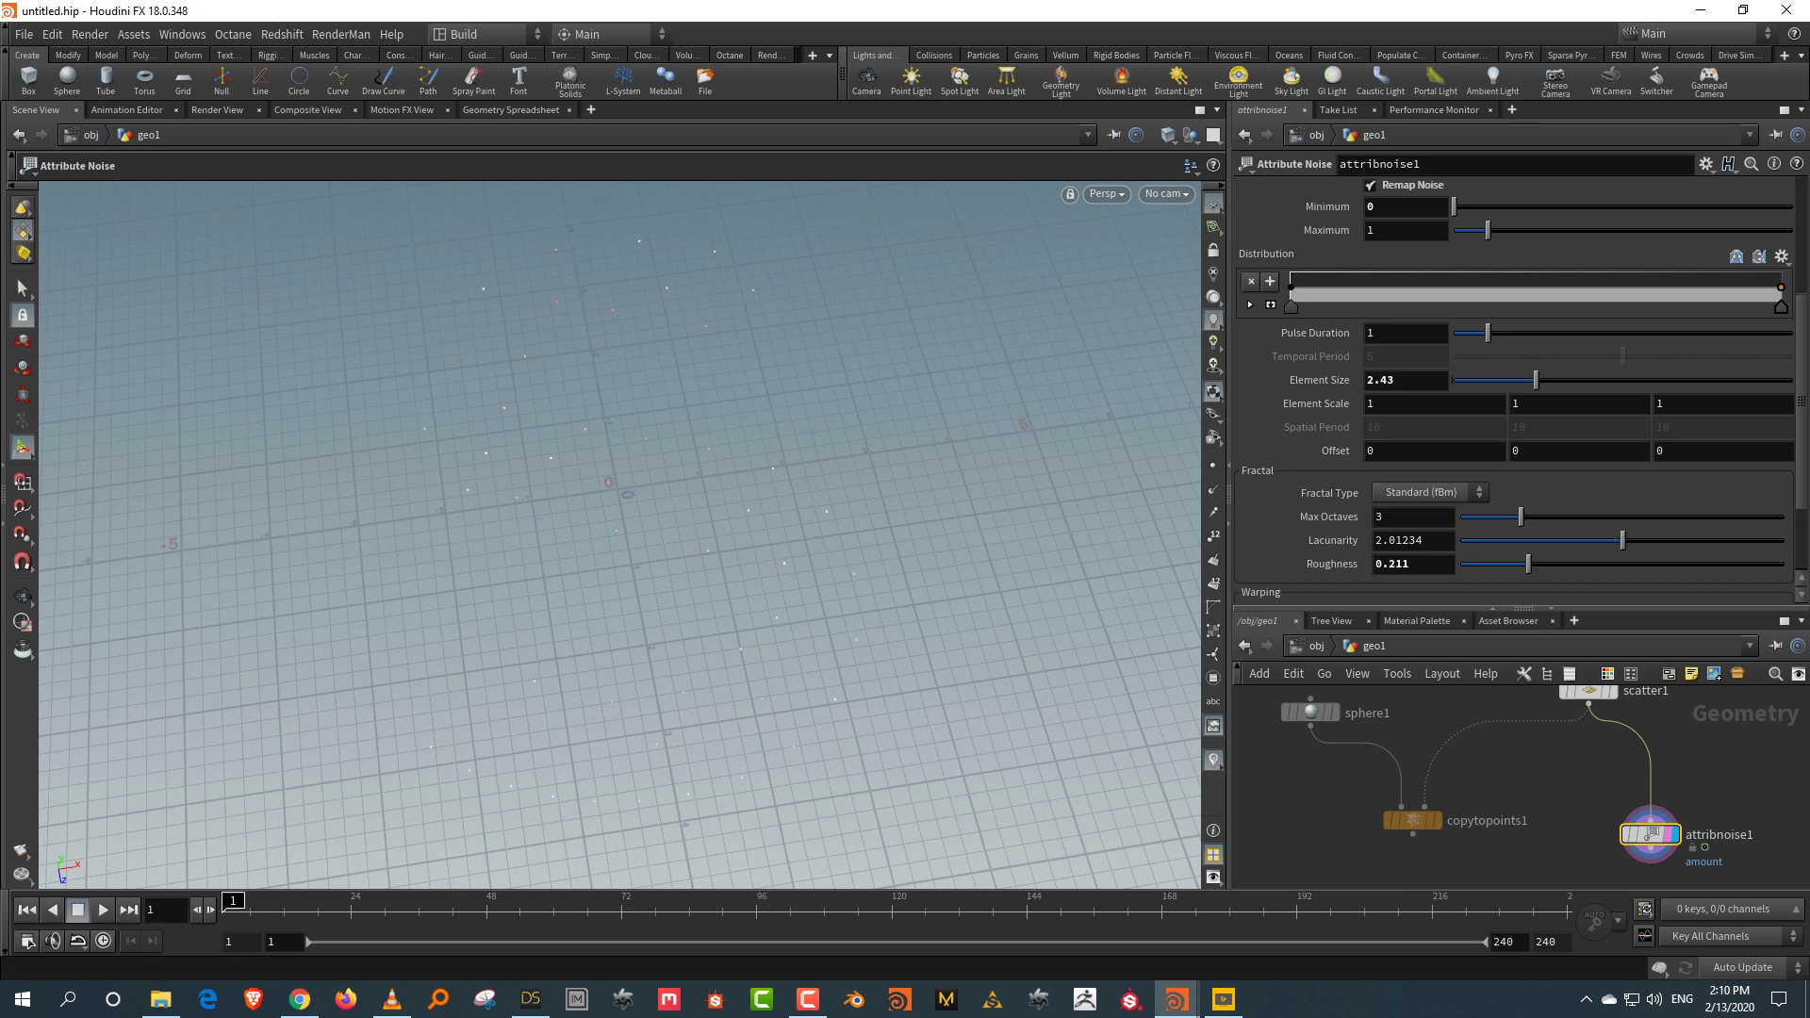
key("F9")
key("F9")
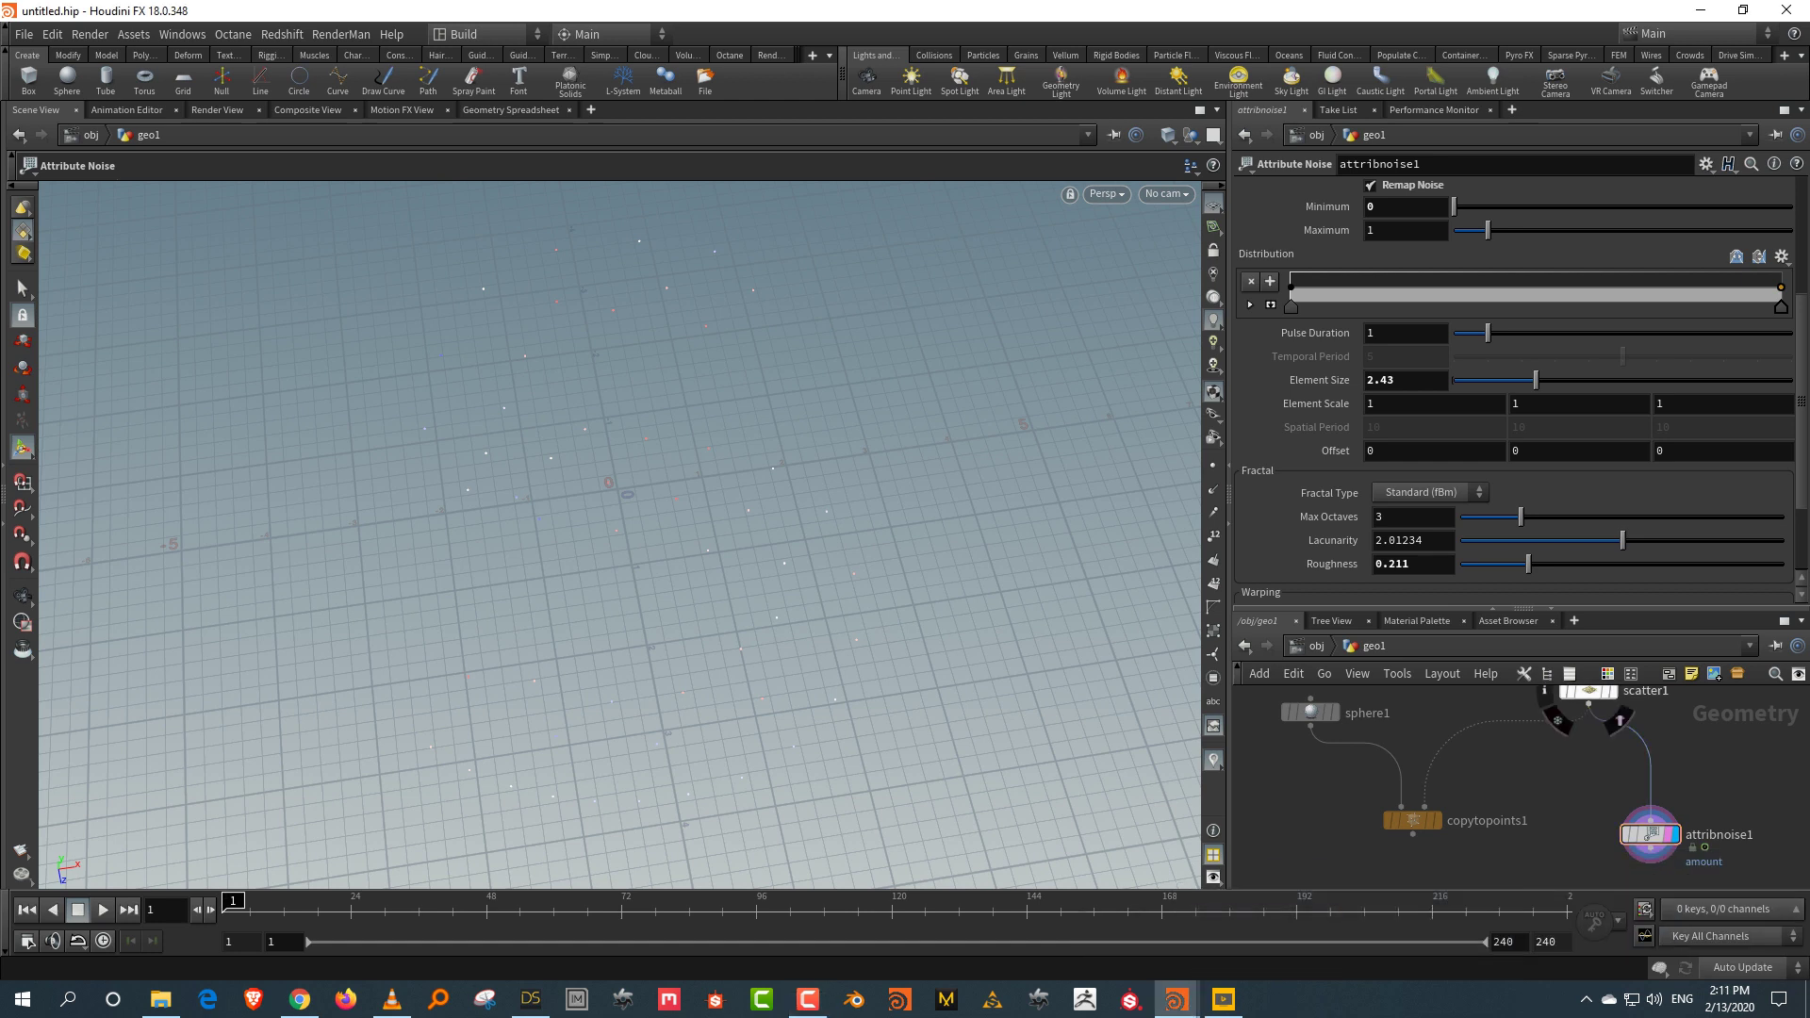
left_click_drag(1522, 608, 1523, 392)
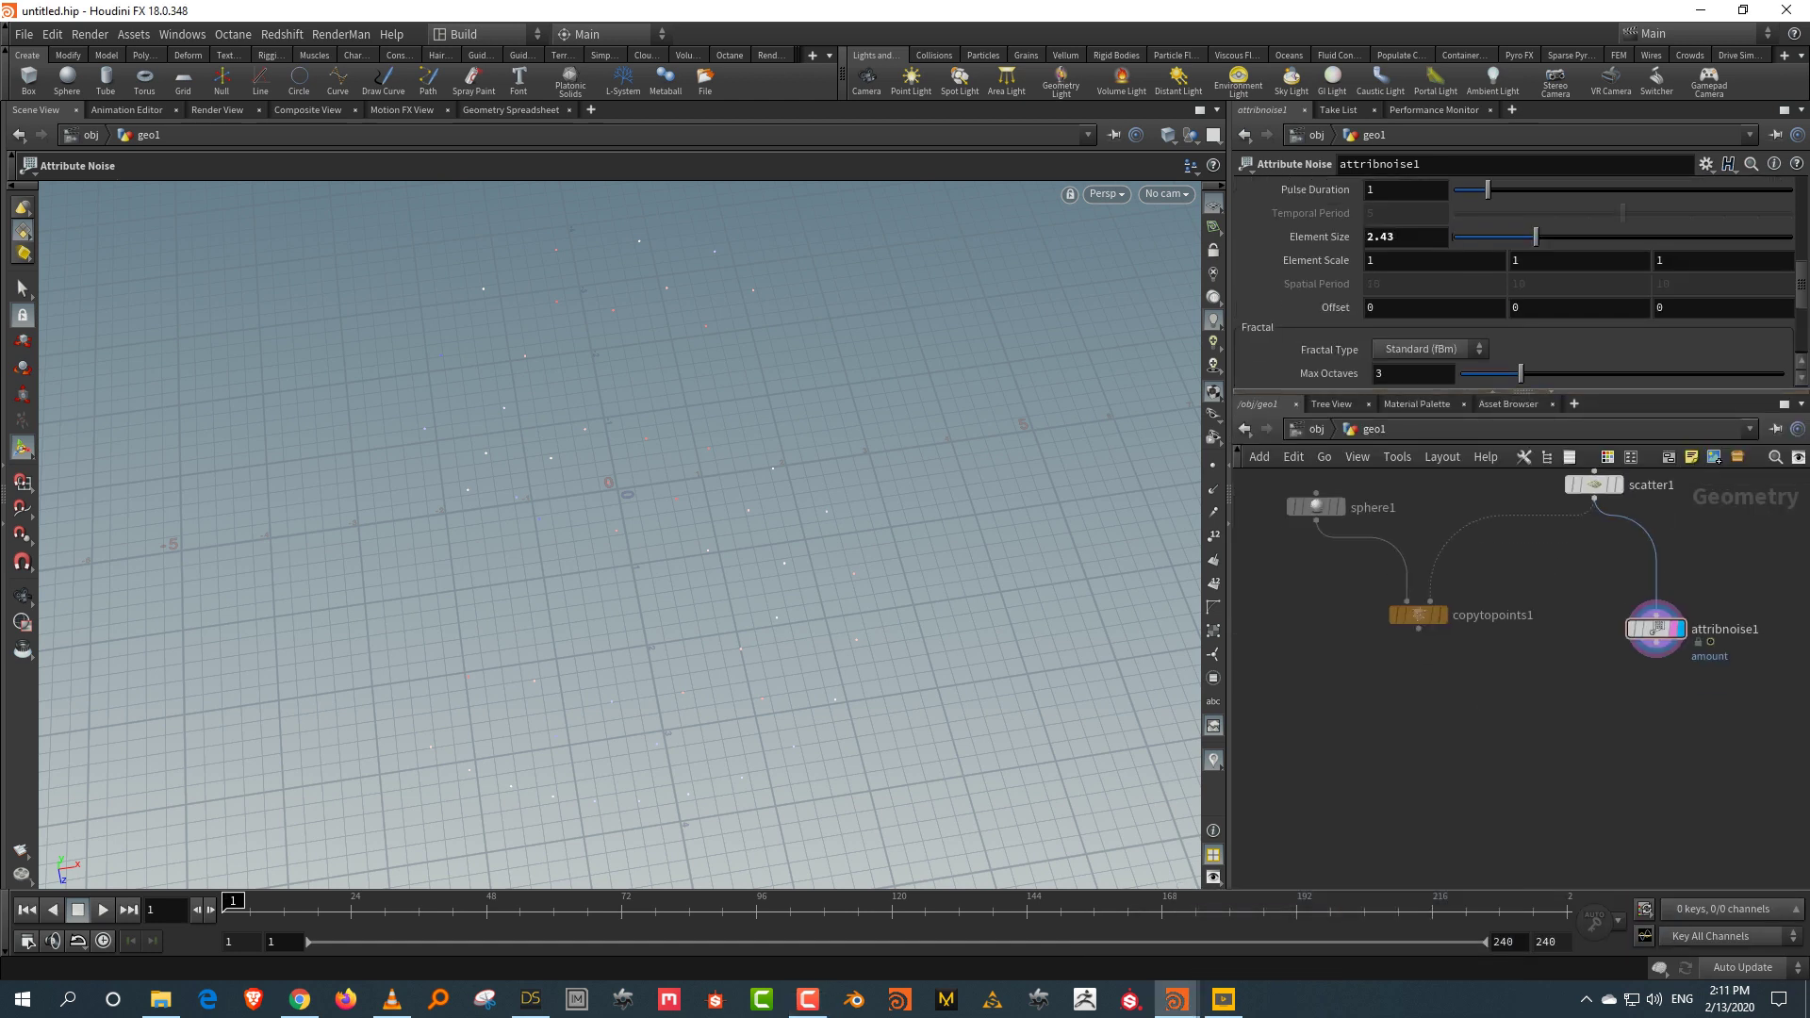
Step: Display copytopoints1 and add Vellum Configure Balloon nodes below it
left_click(1440, 614)
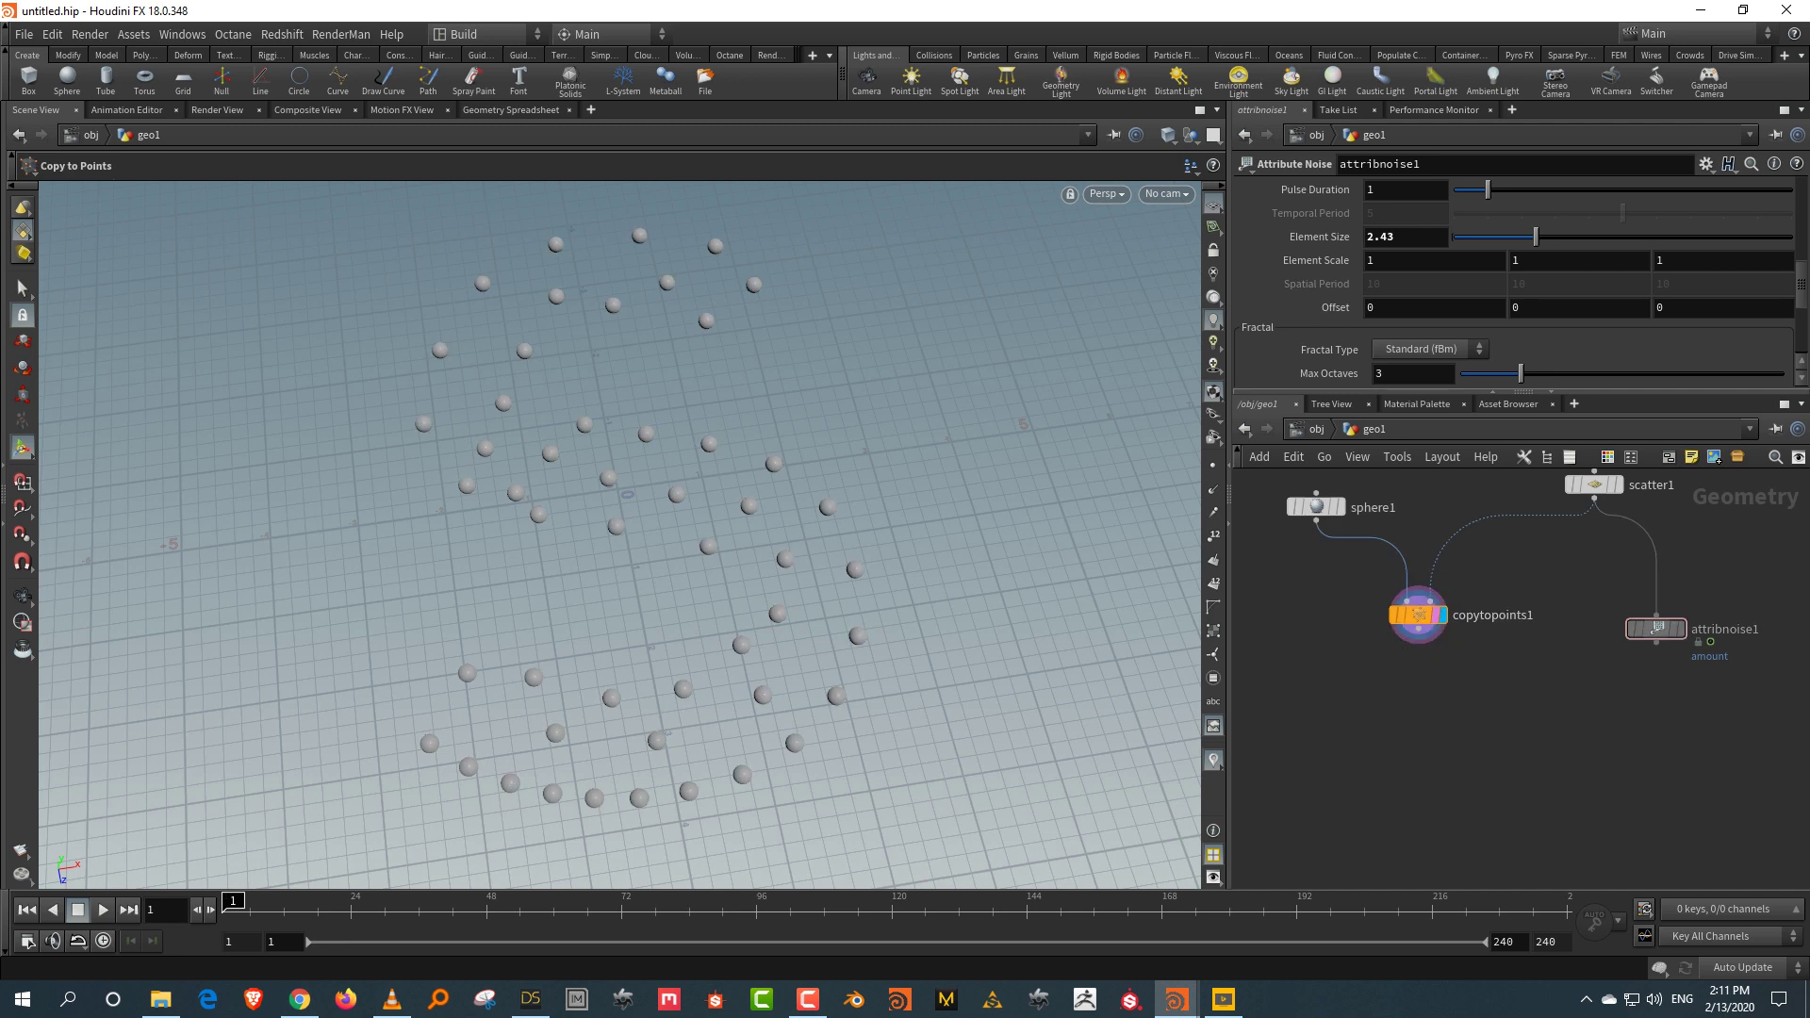
left_click_drag(613, 566, 660, 557)
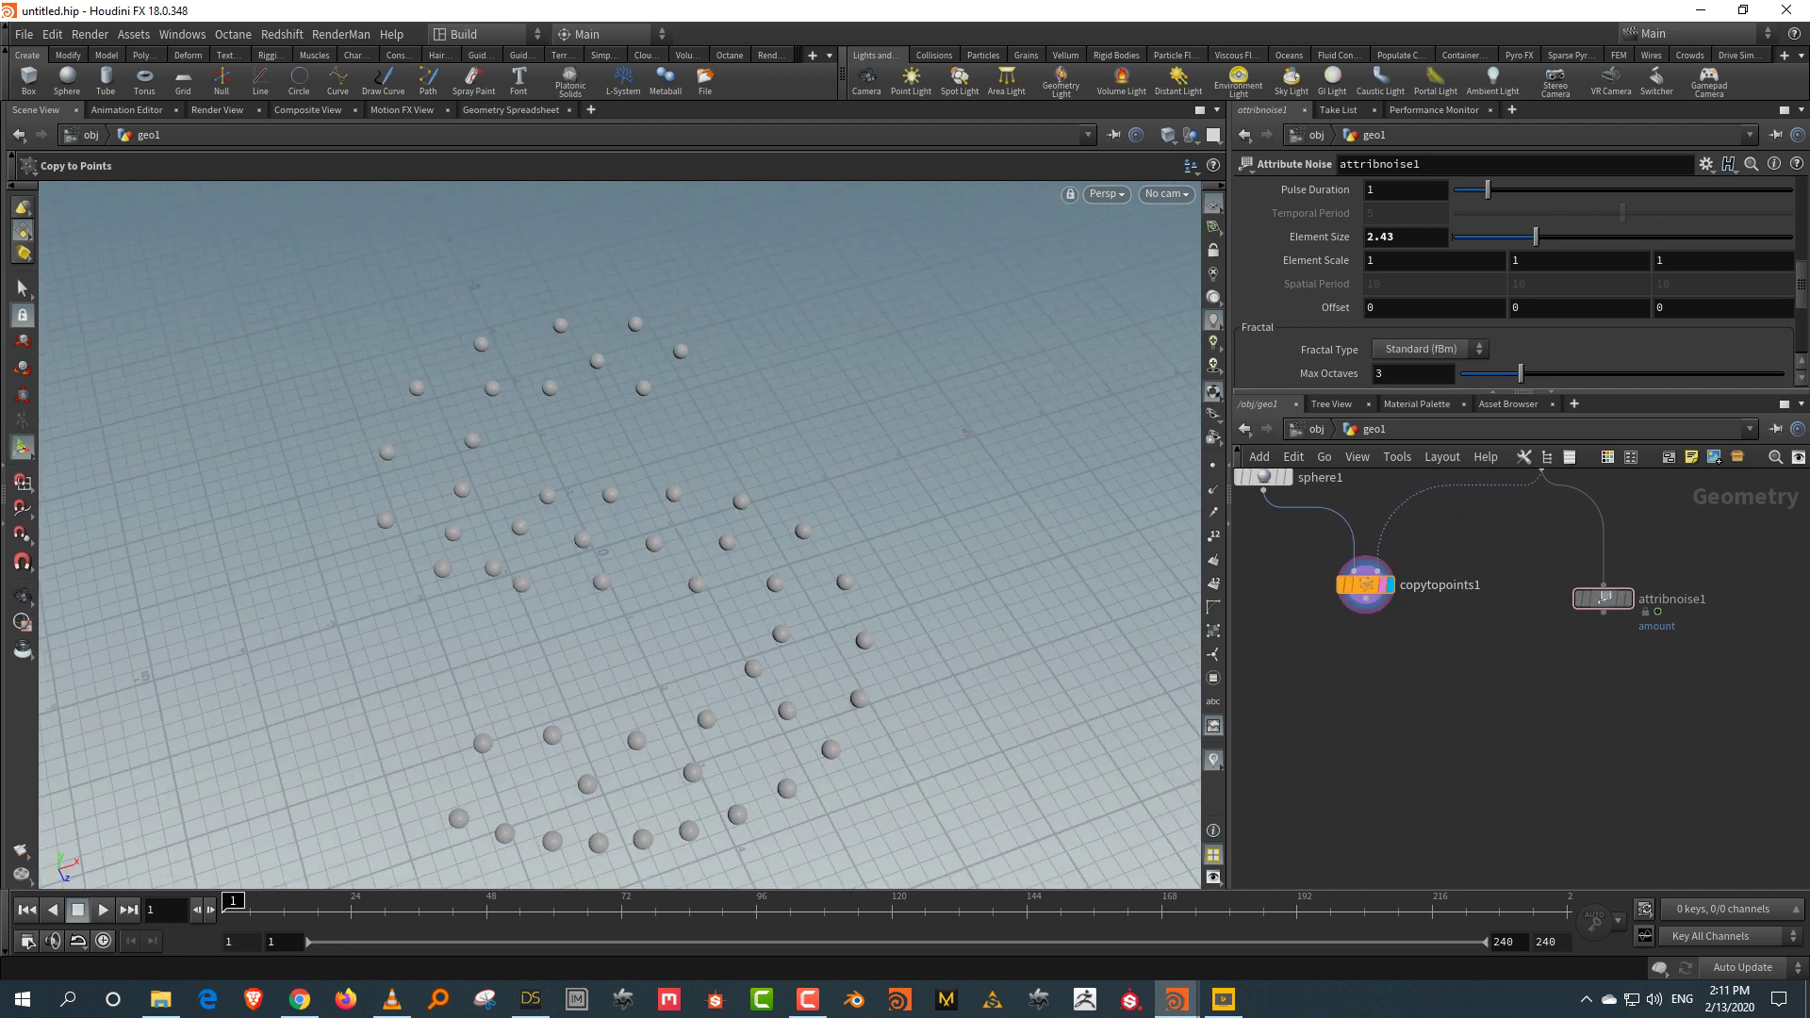
key("Tab")
type("ball")
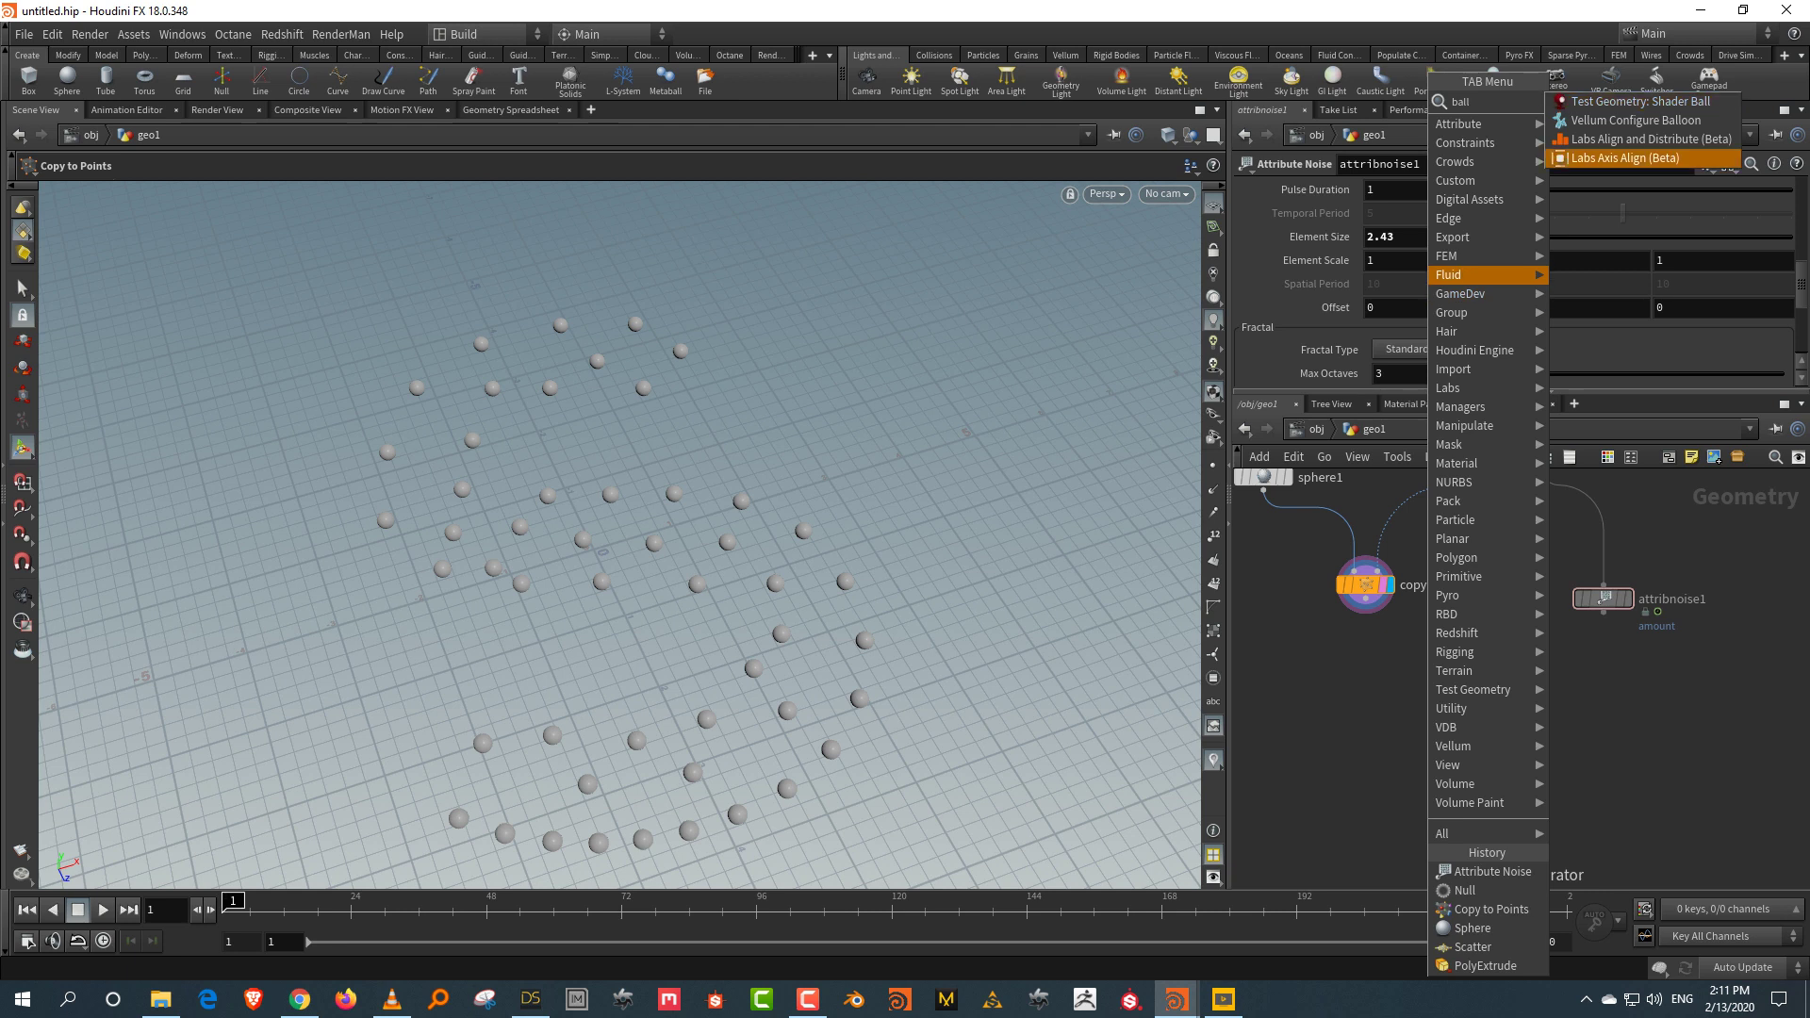
key("Up")
key("Return")
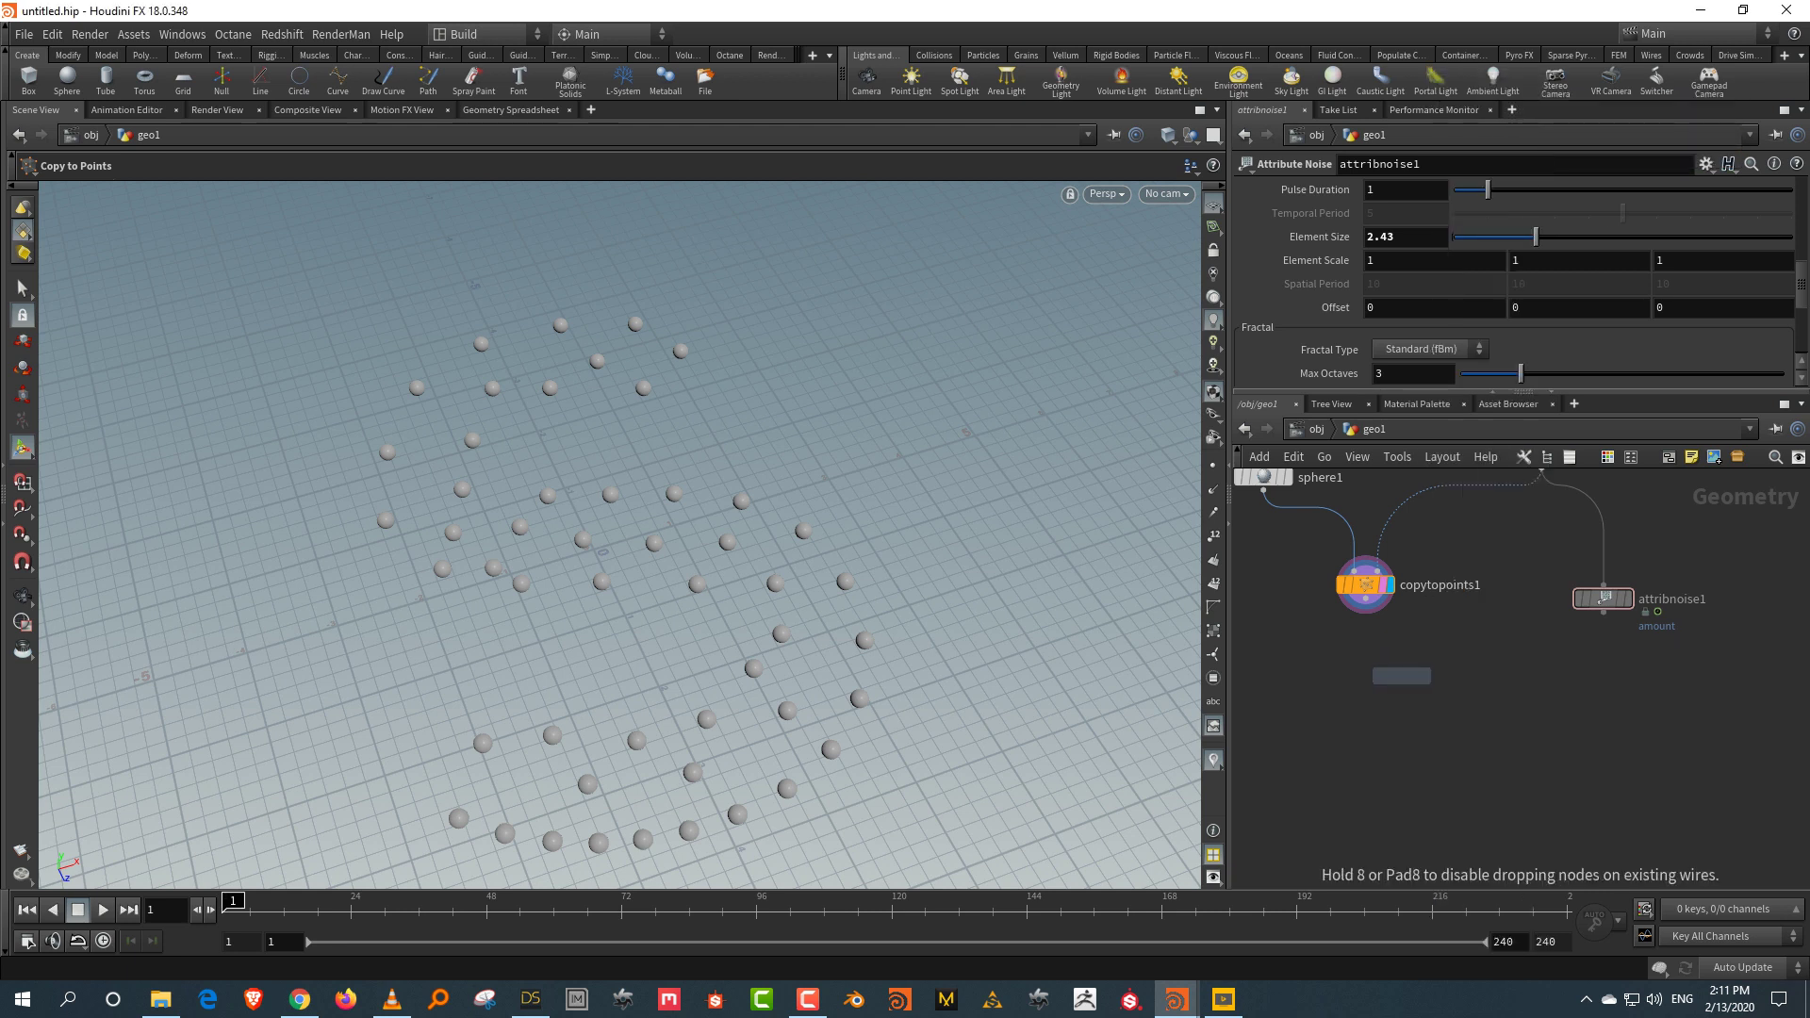
left_click(1358, 671)
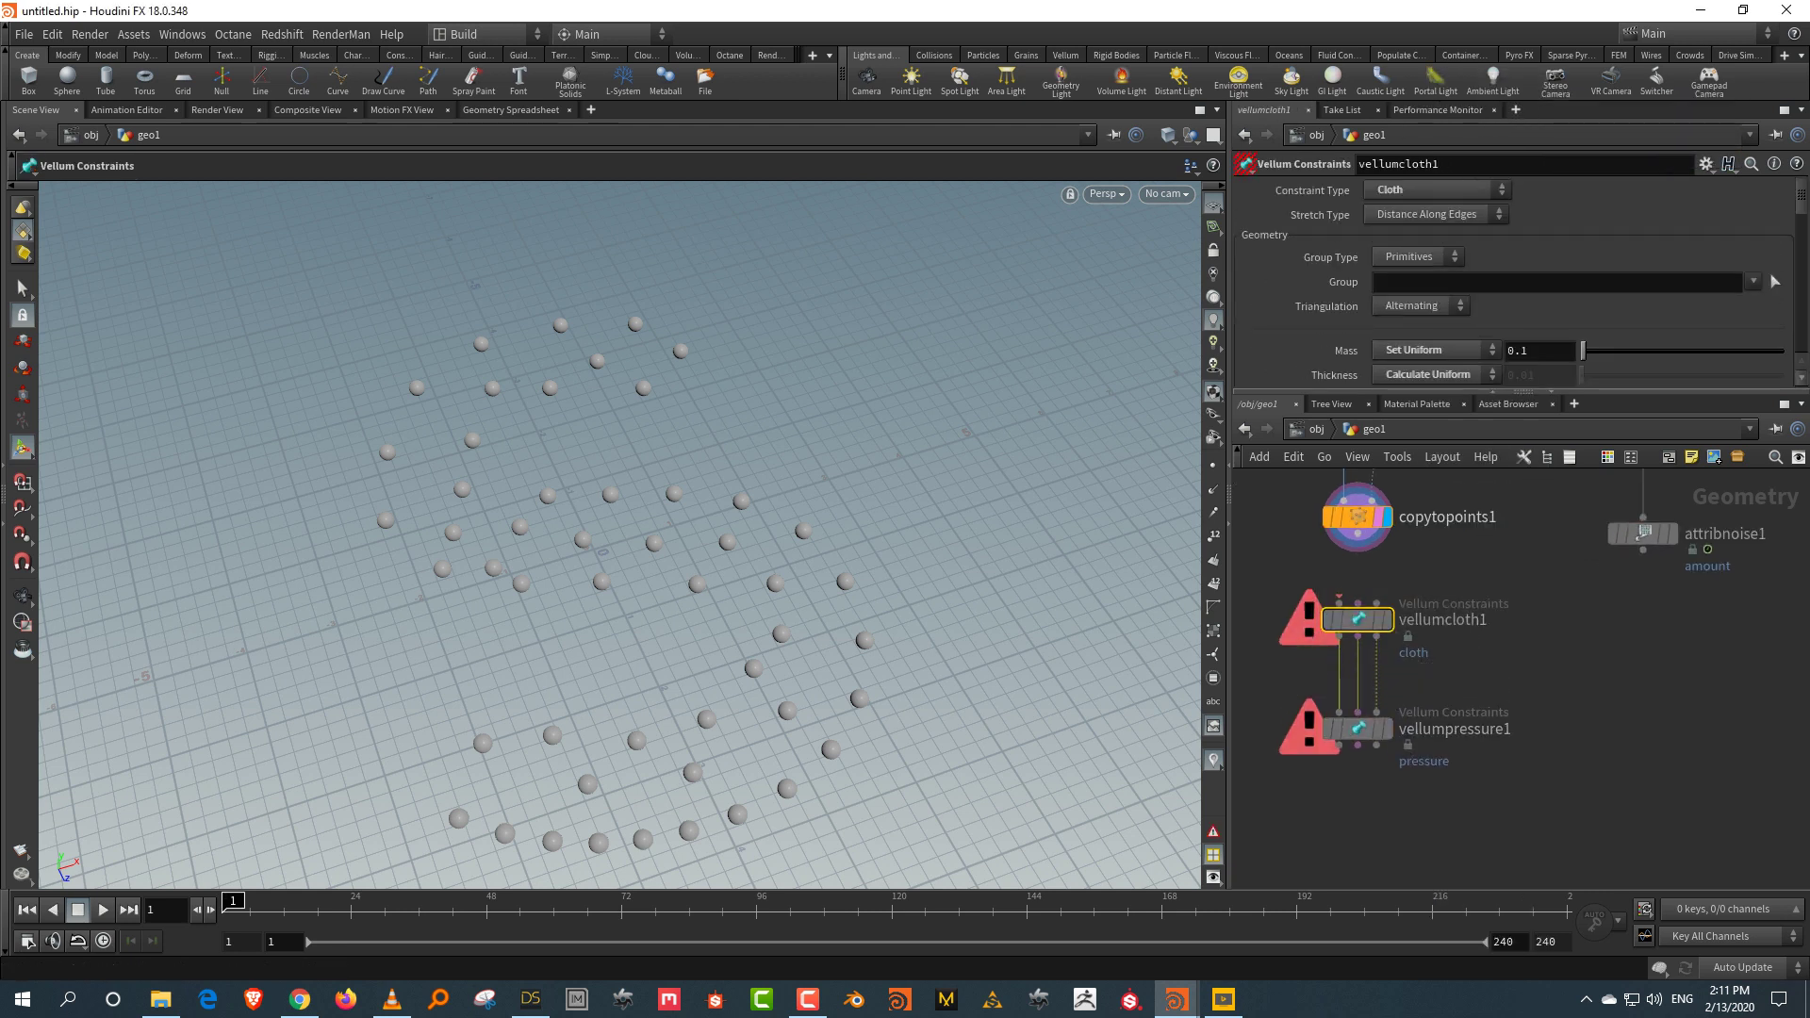
Step: Wire copytopoints1 into the balloon nodes and display vellumpressure1
left_click_drag(1358, 552, 1339, 603)
left_click(1386, 729)
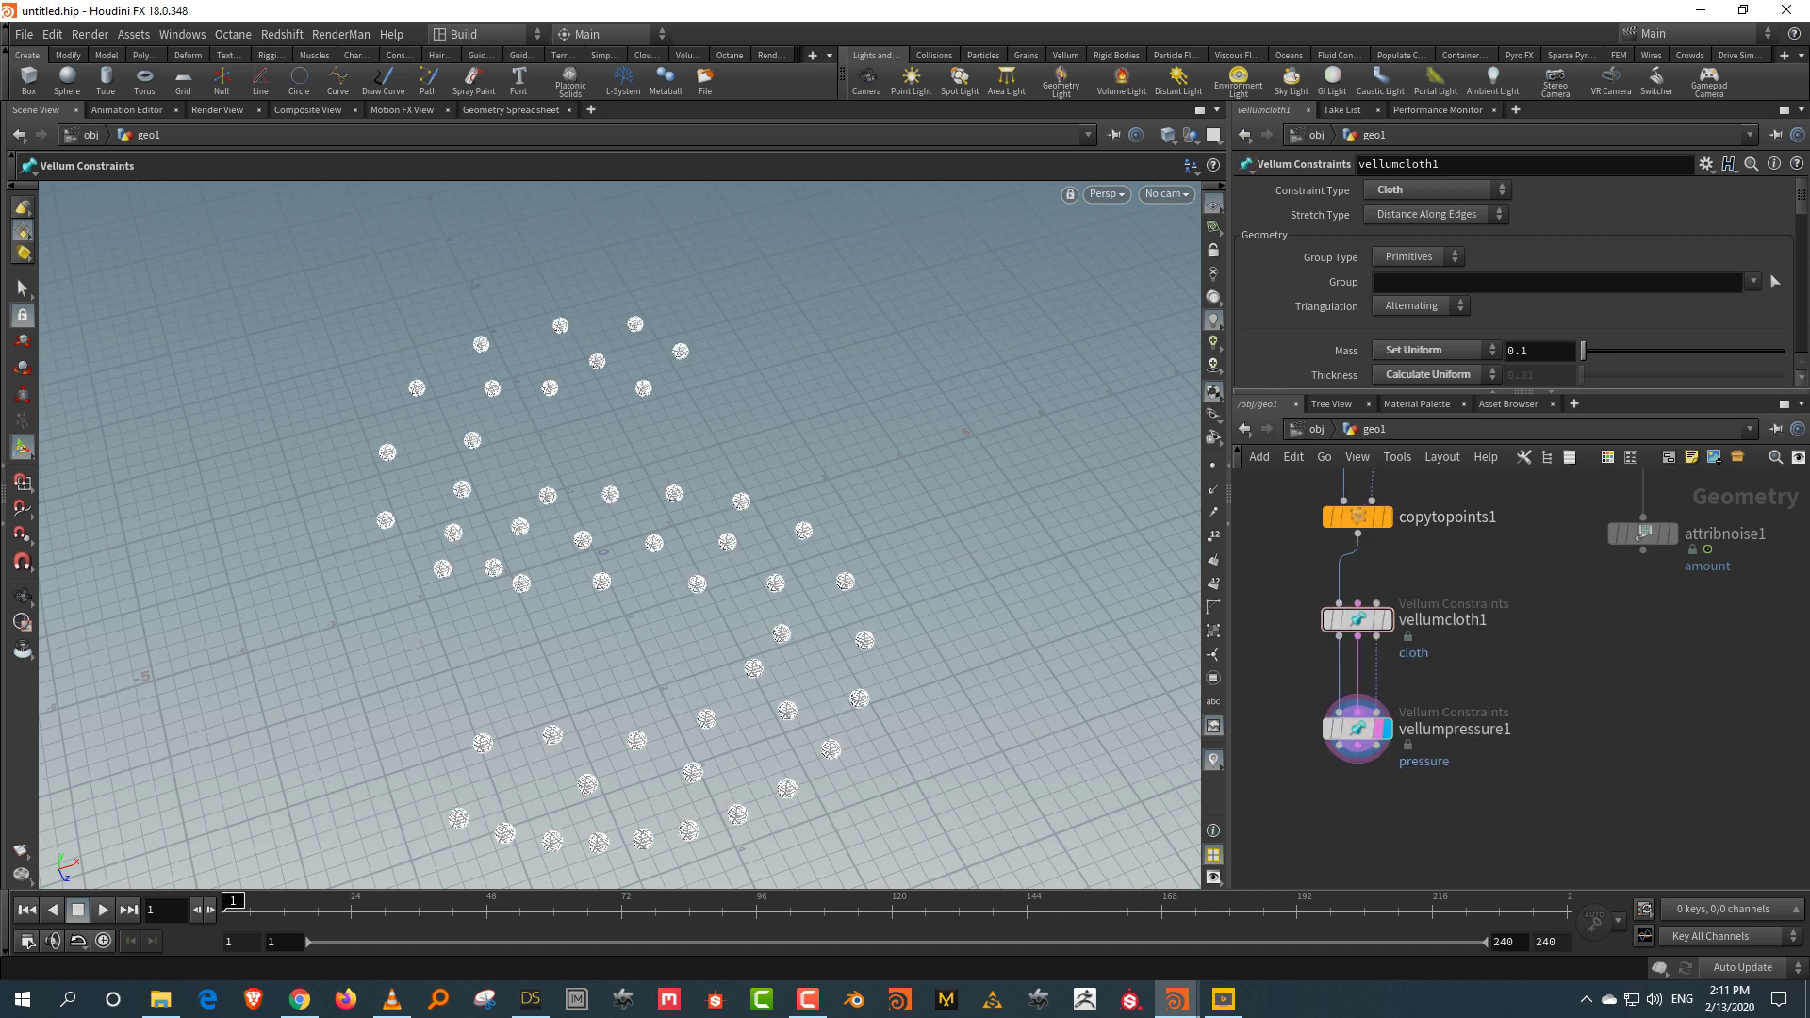
key("h")
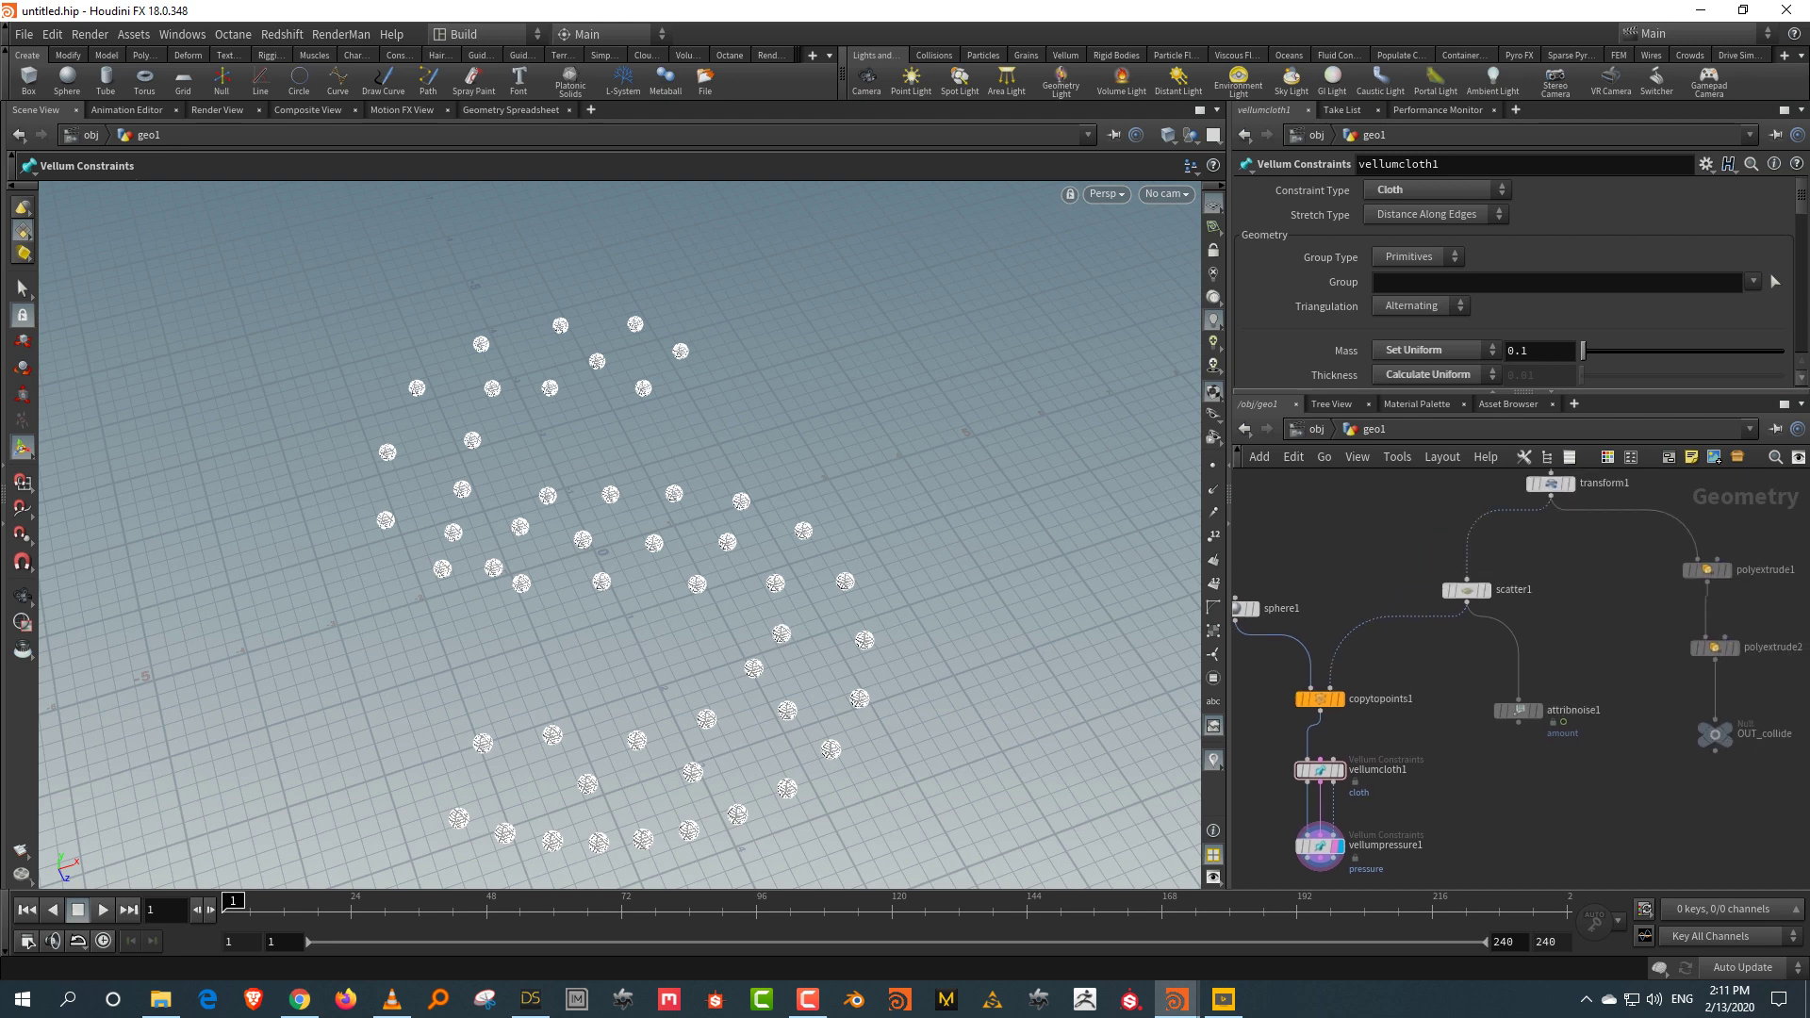
middle_click_drag(1509, 755, 1559, 619)
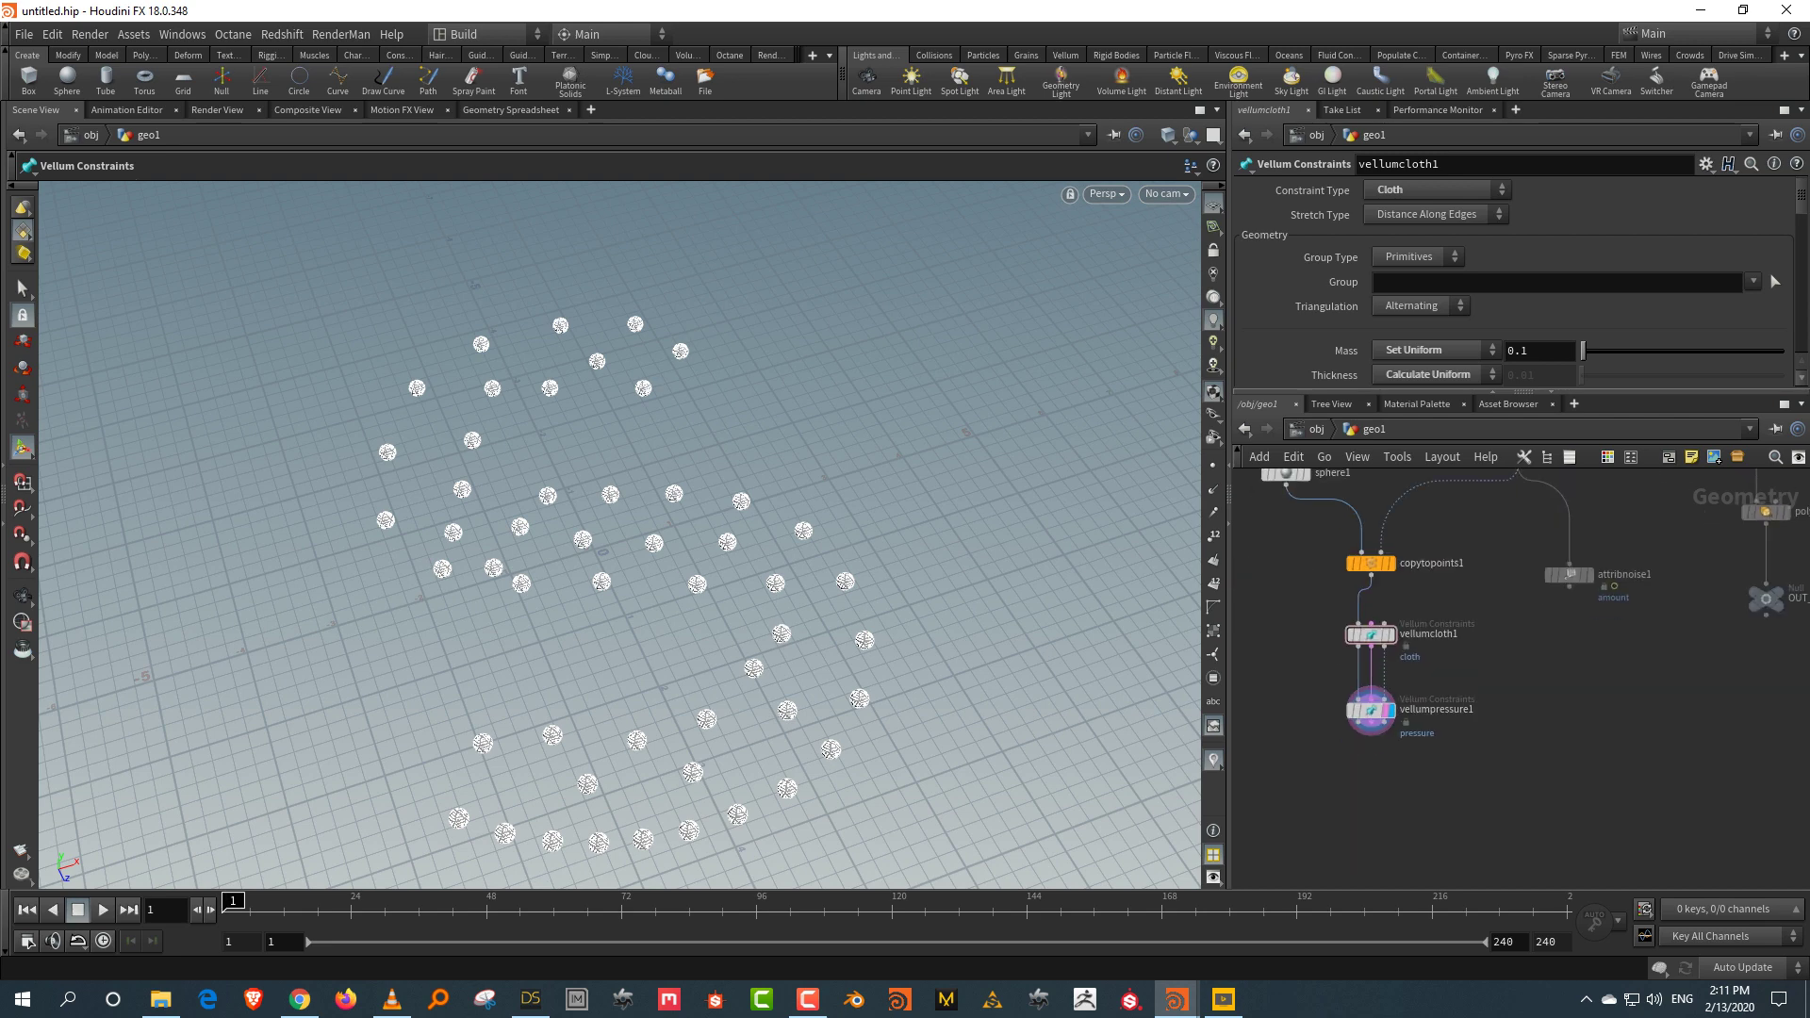
key("Tab")
Step: Add a Vellum Solver below vellumpressure1 and display its output
type("solver")
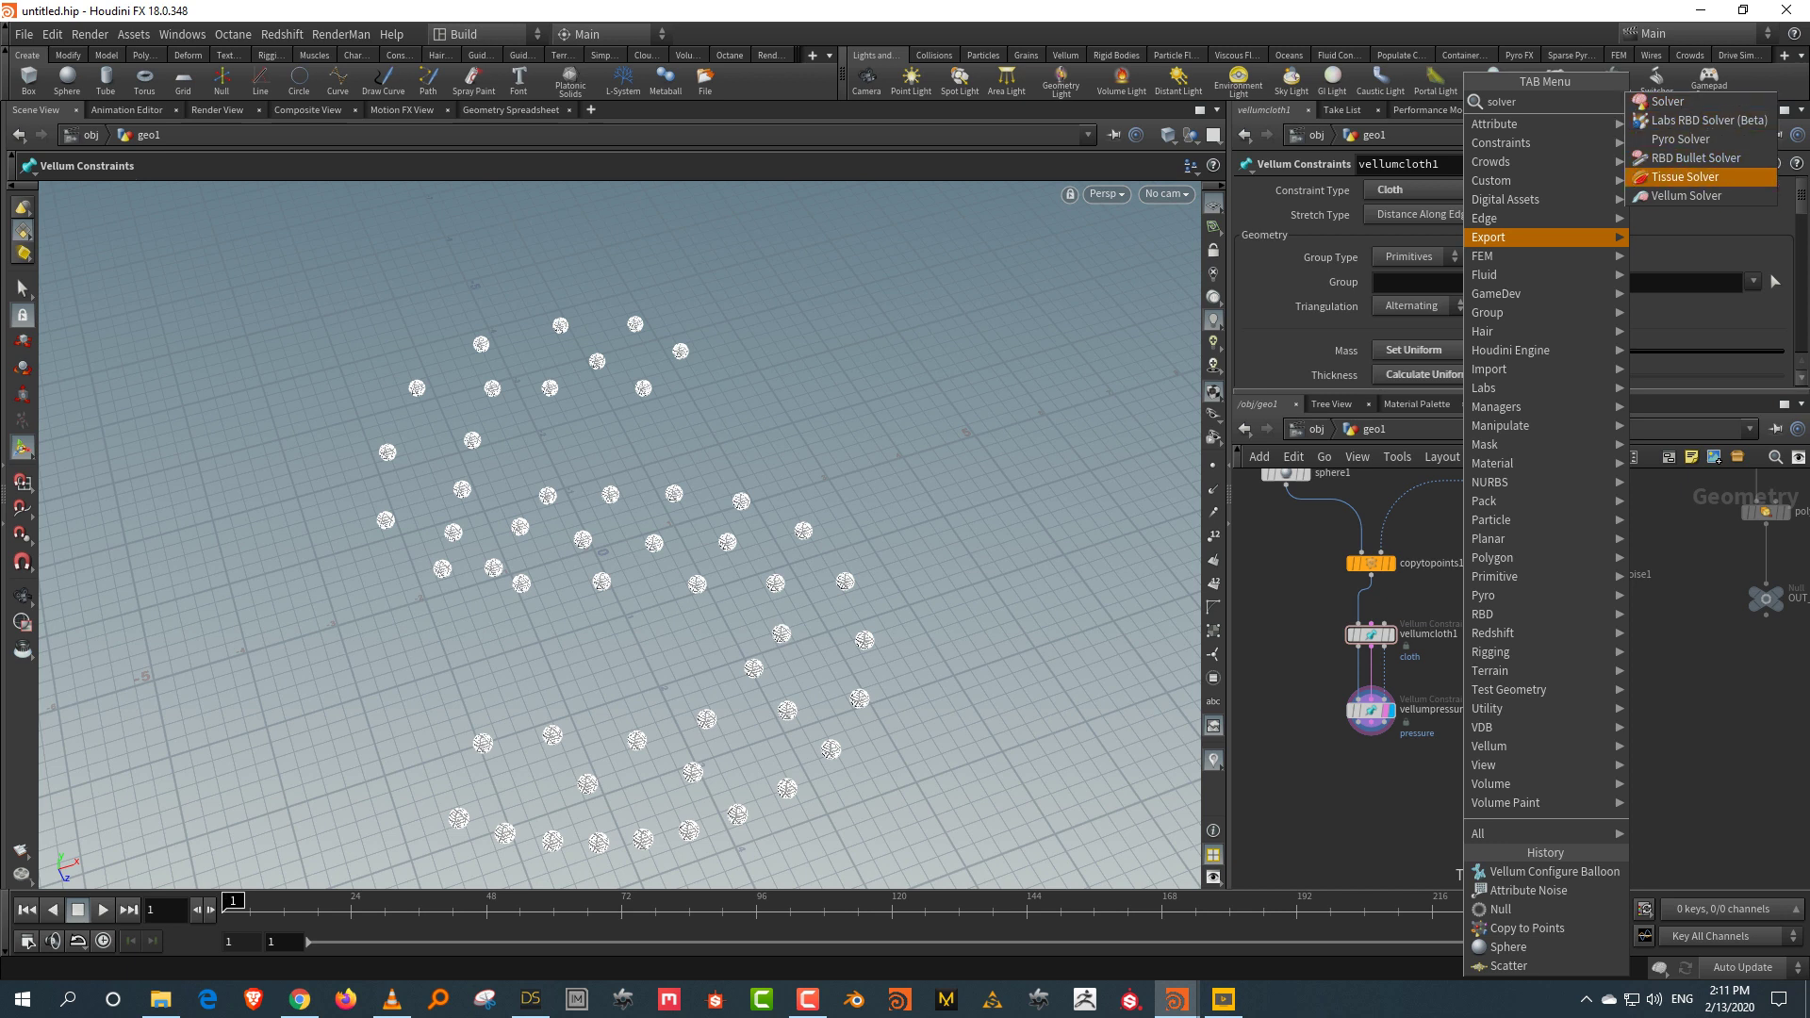
left_click(1528, 890)
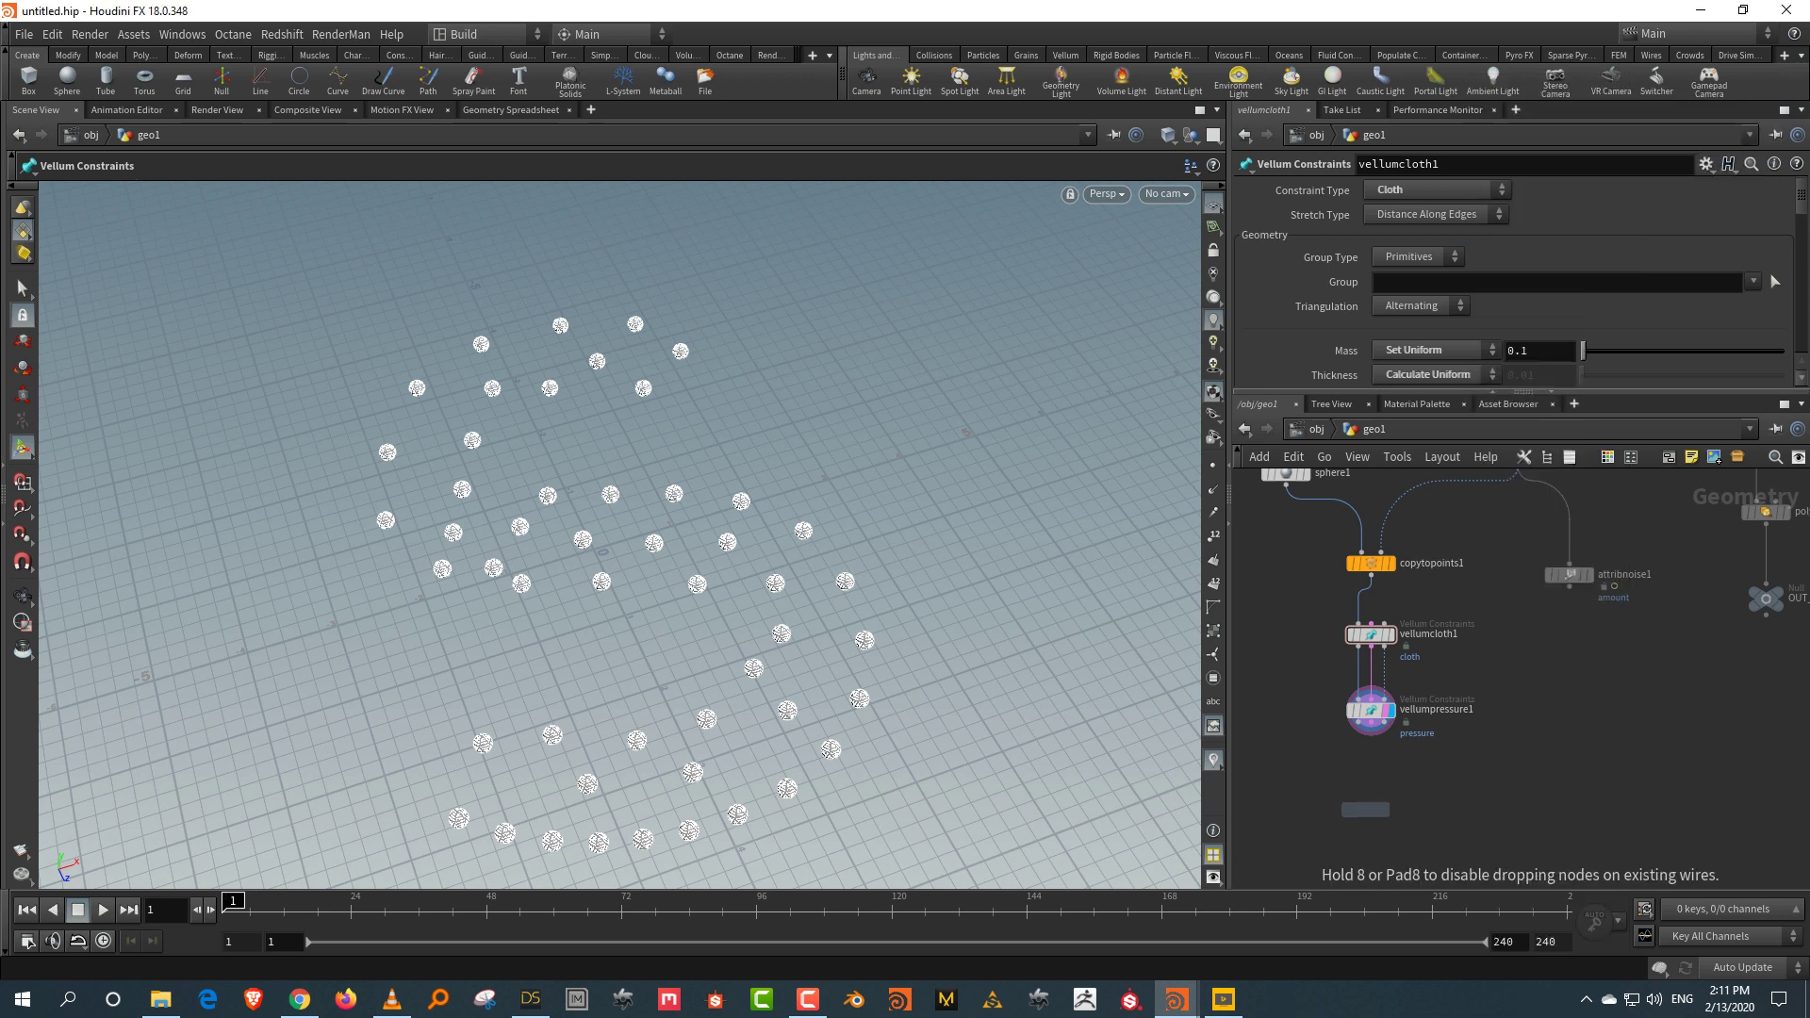
left_click(1379, 811)
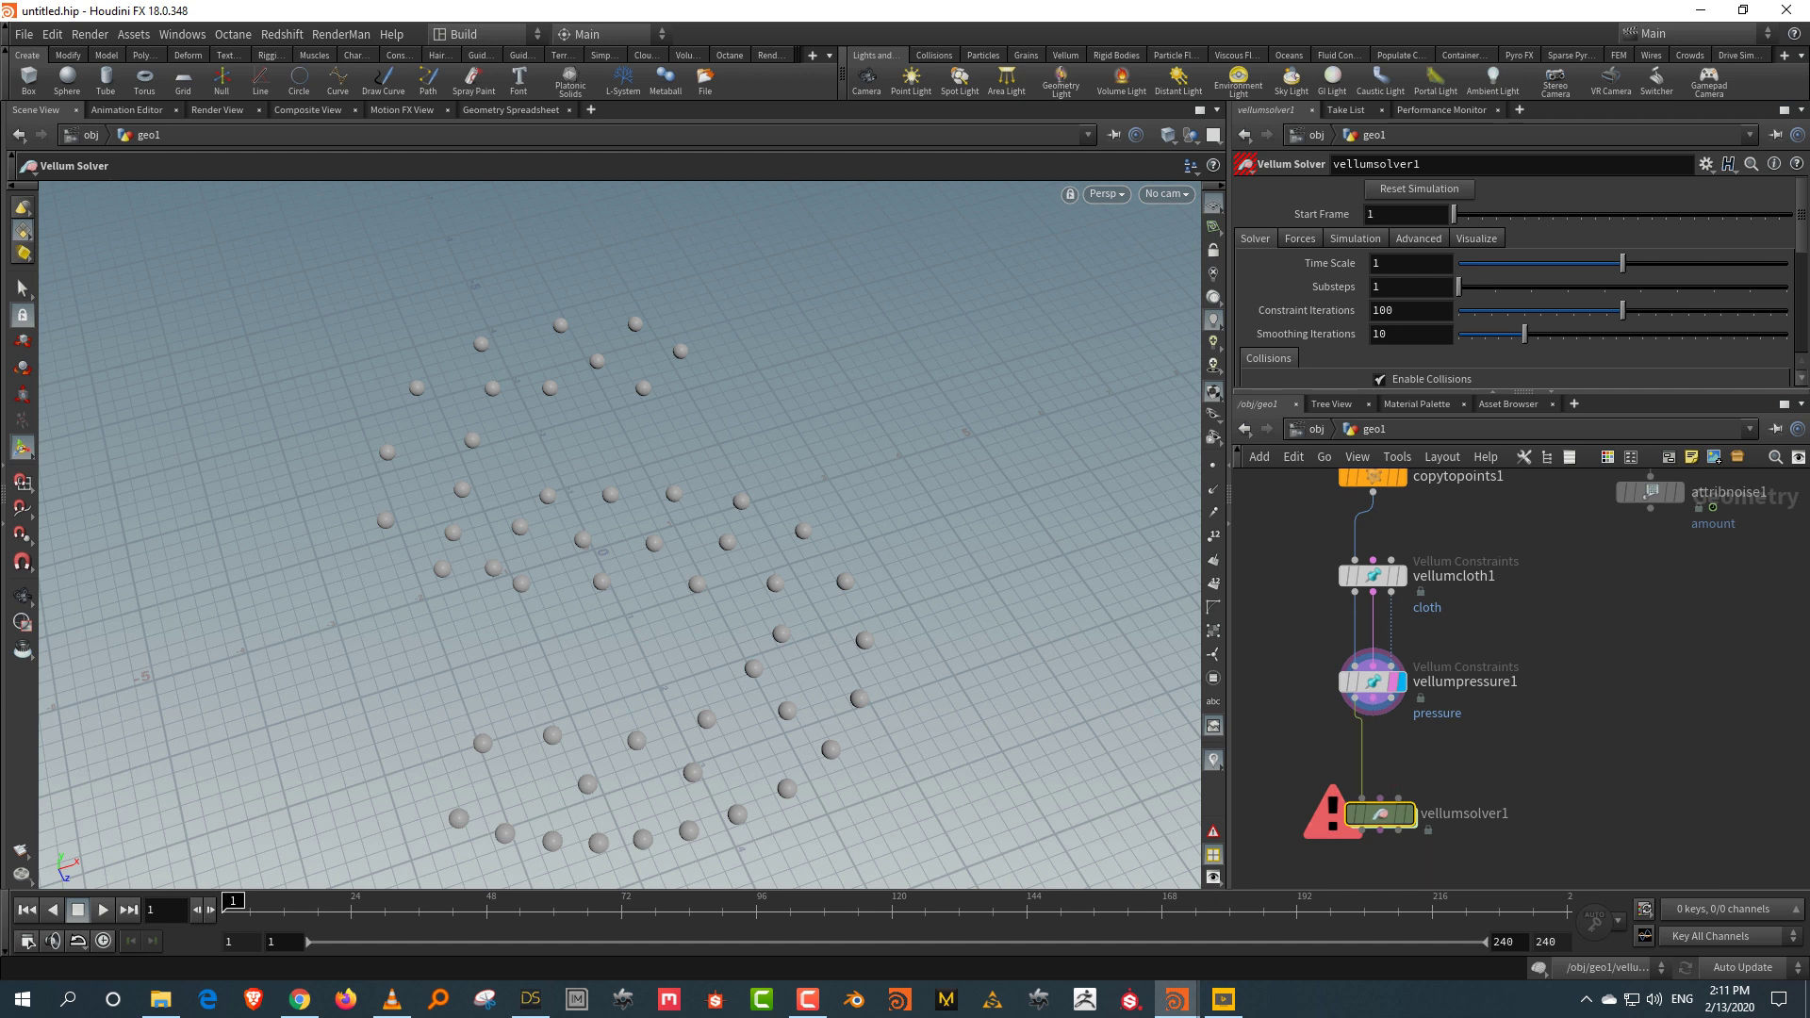
key("h")
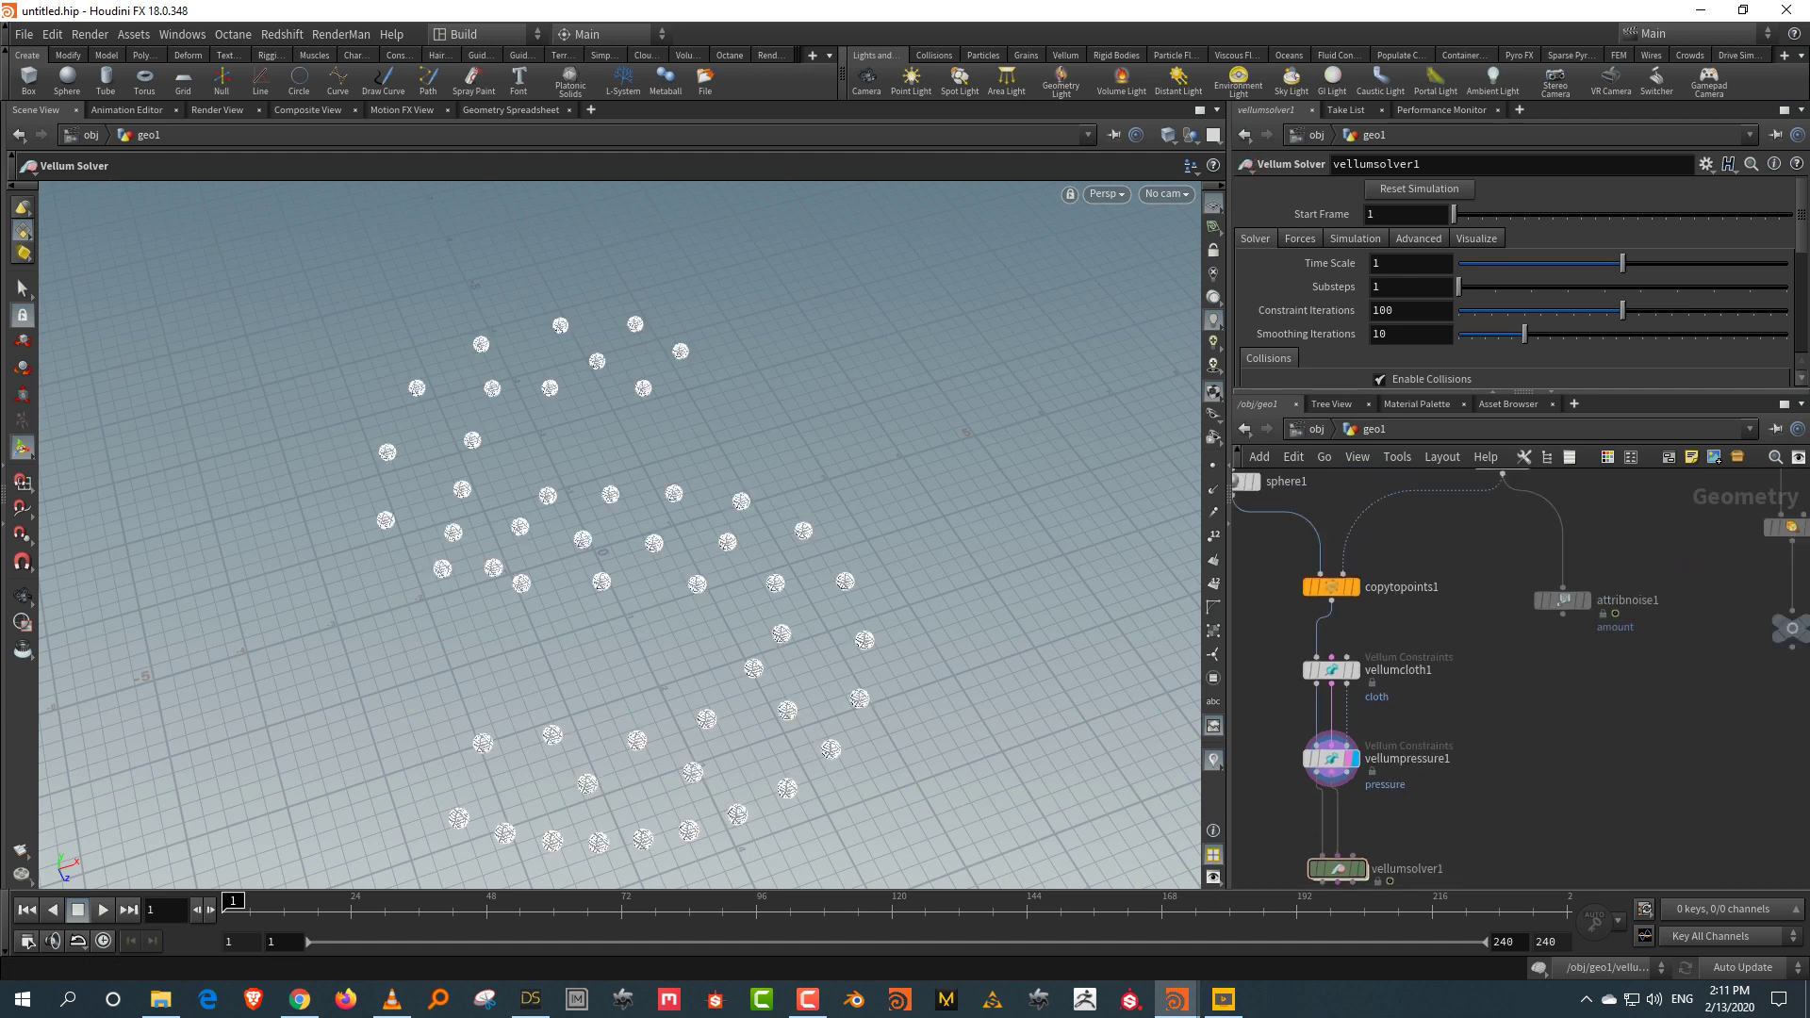
left_click(1351, 855)
key("Escape")
scroll(1434, 761, "up", 4)
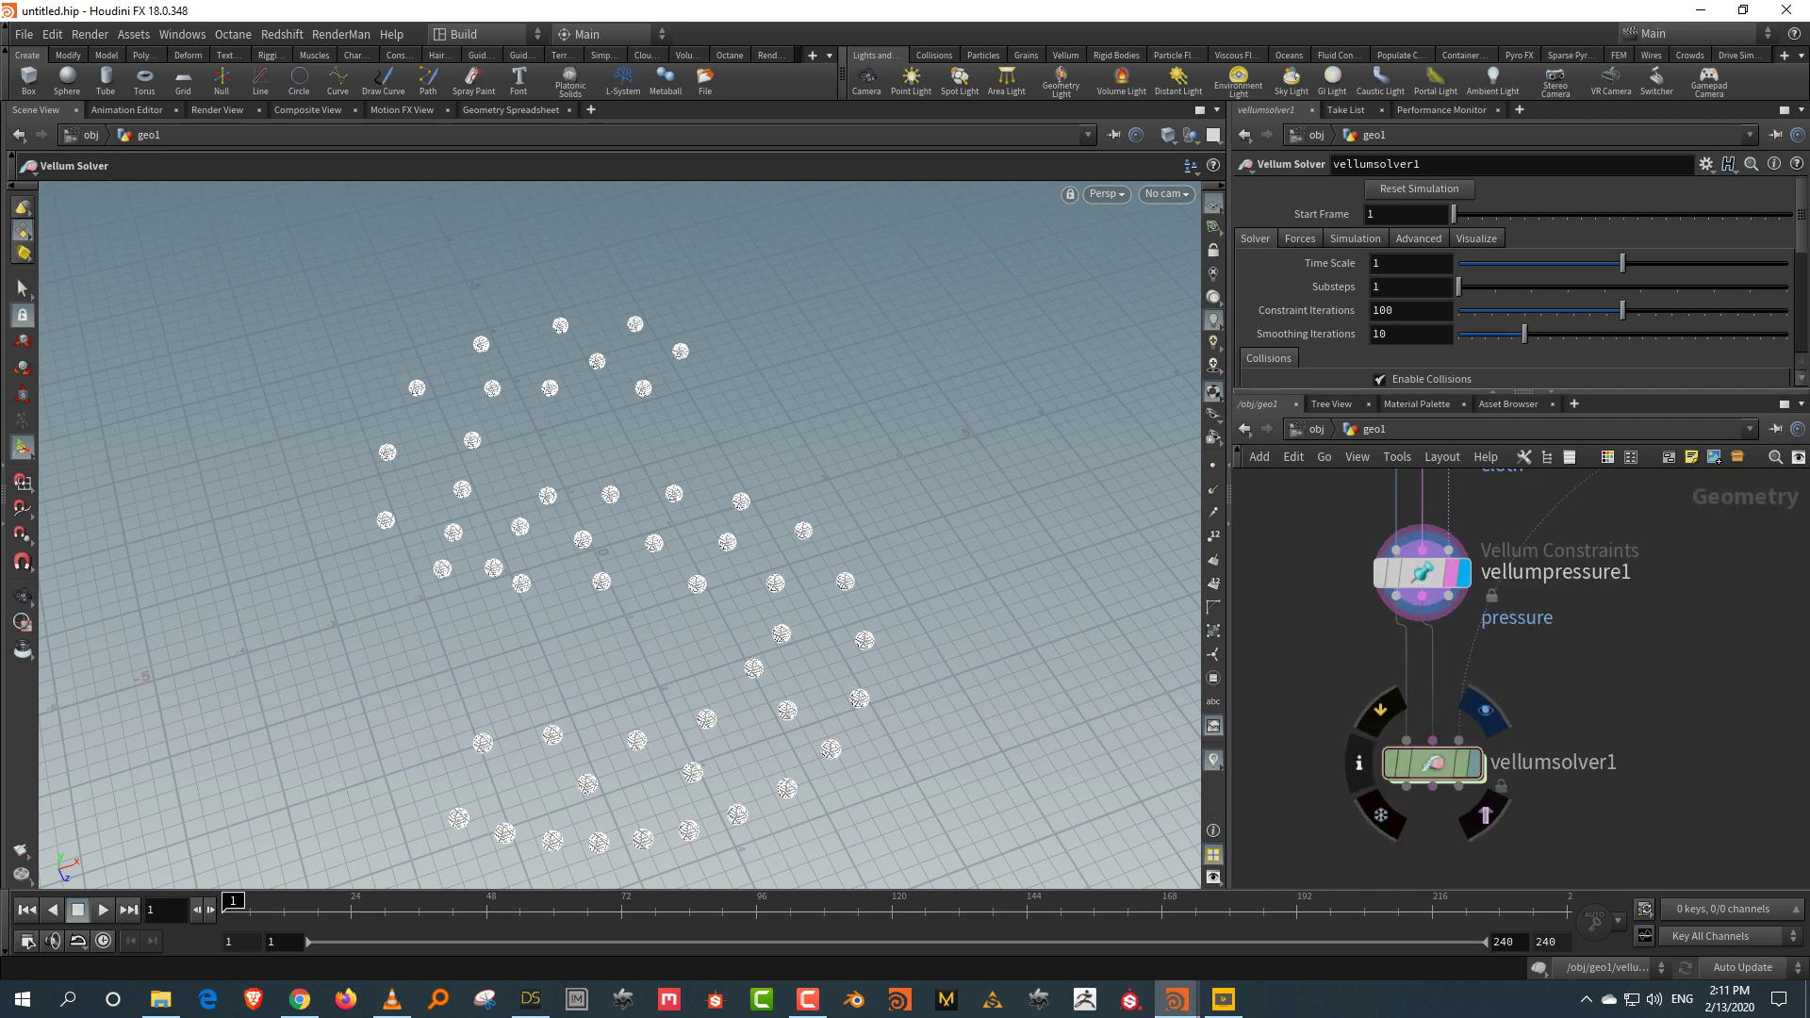
left_click(1472, 761)
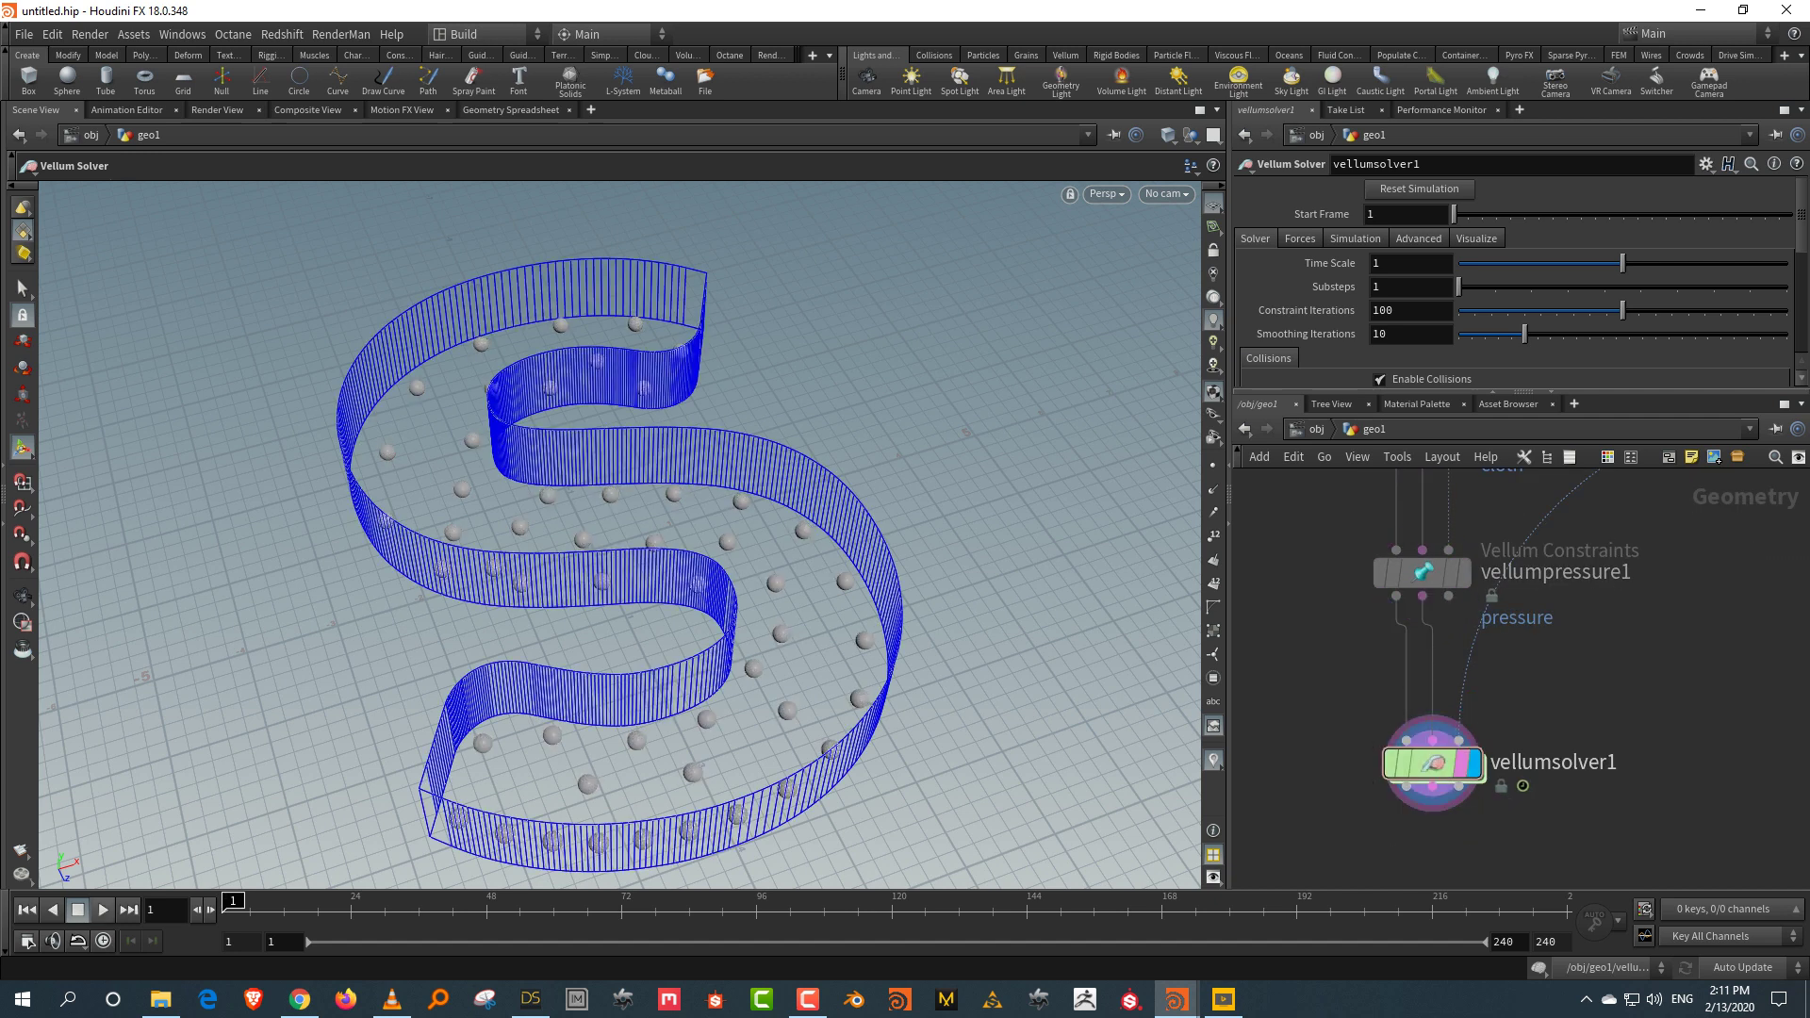
Step: Play the simulation, reset to frame 1, and enter vellumsolver1's forces network
left_click(103, 910)
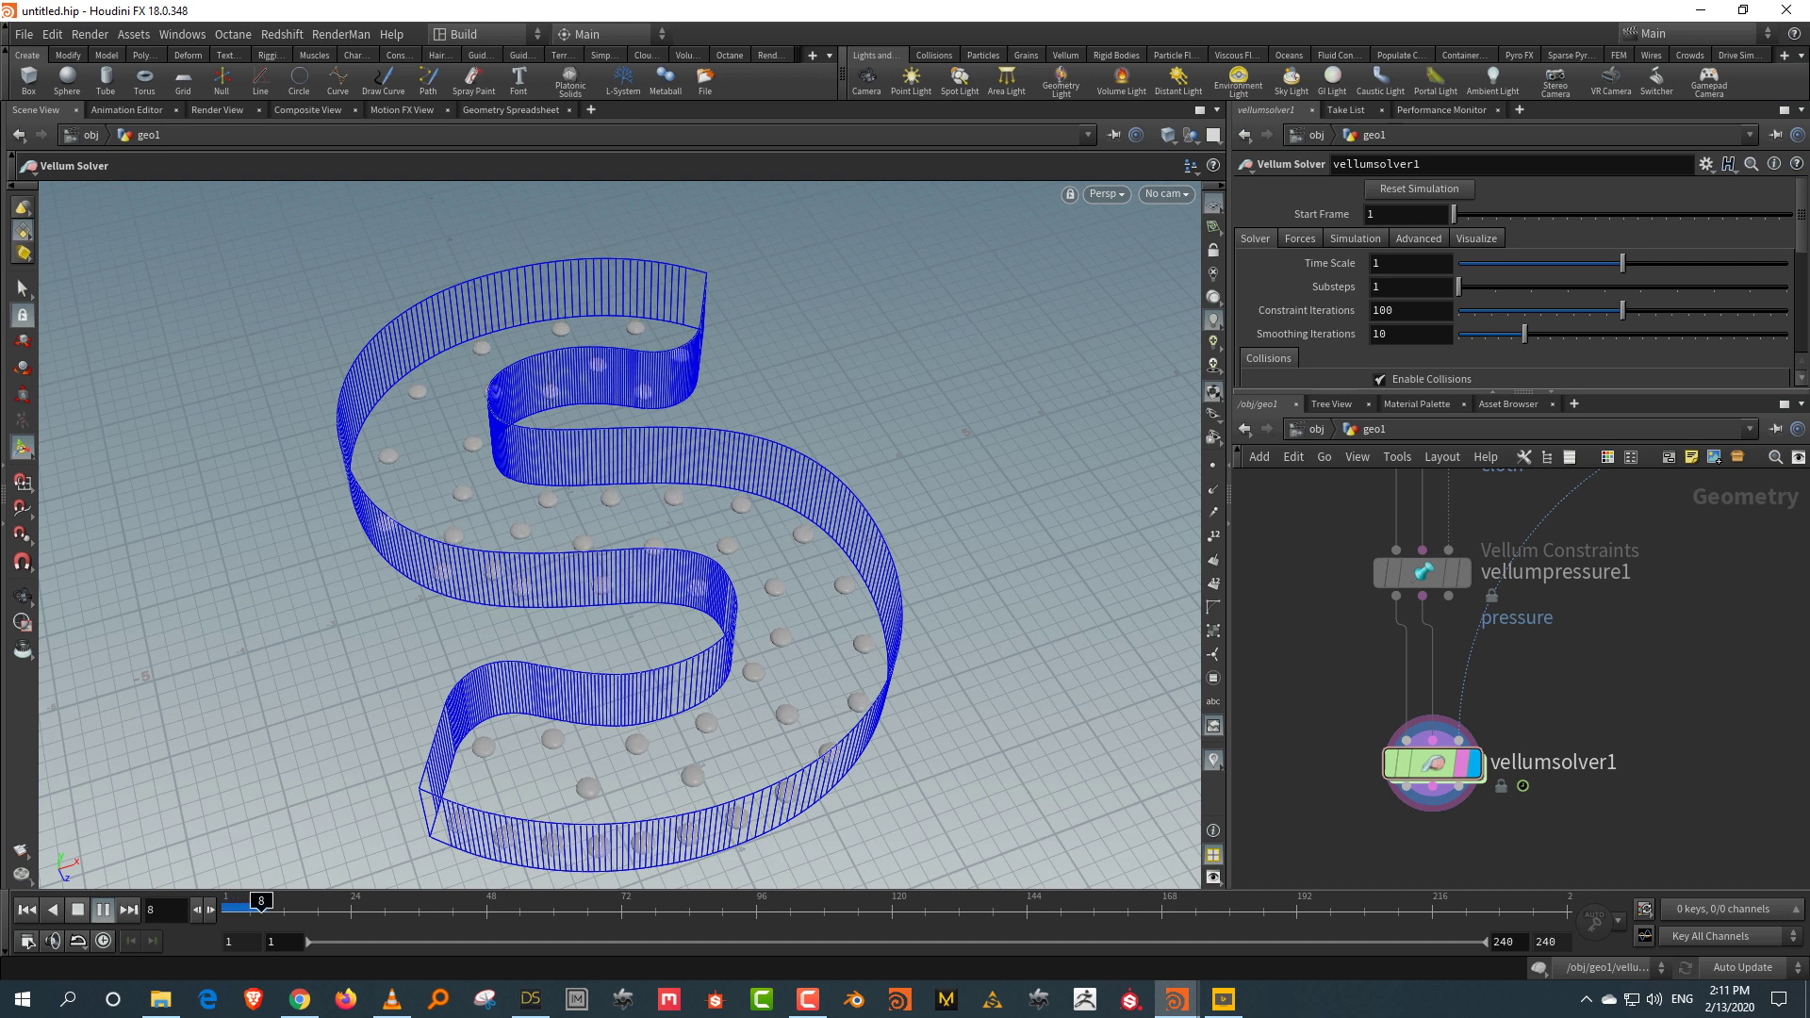
key("Escape")
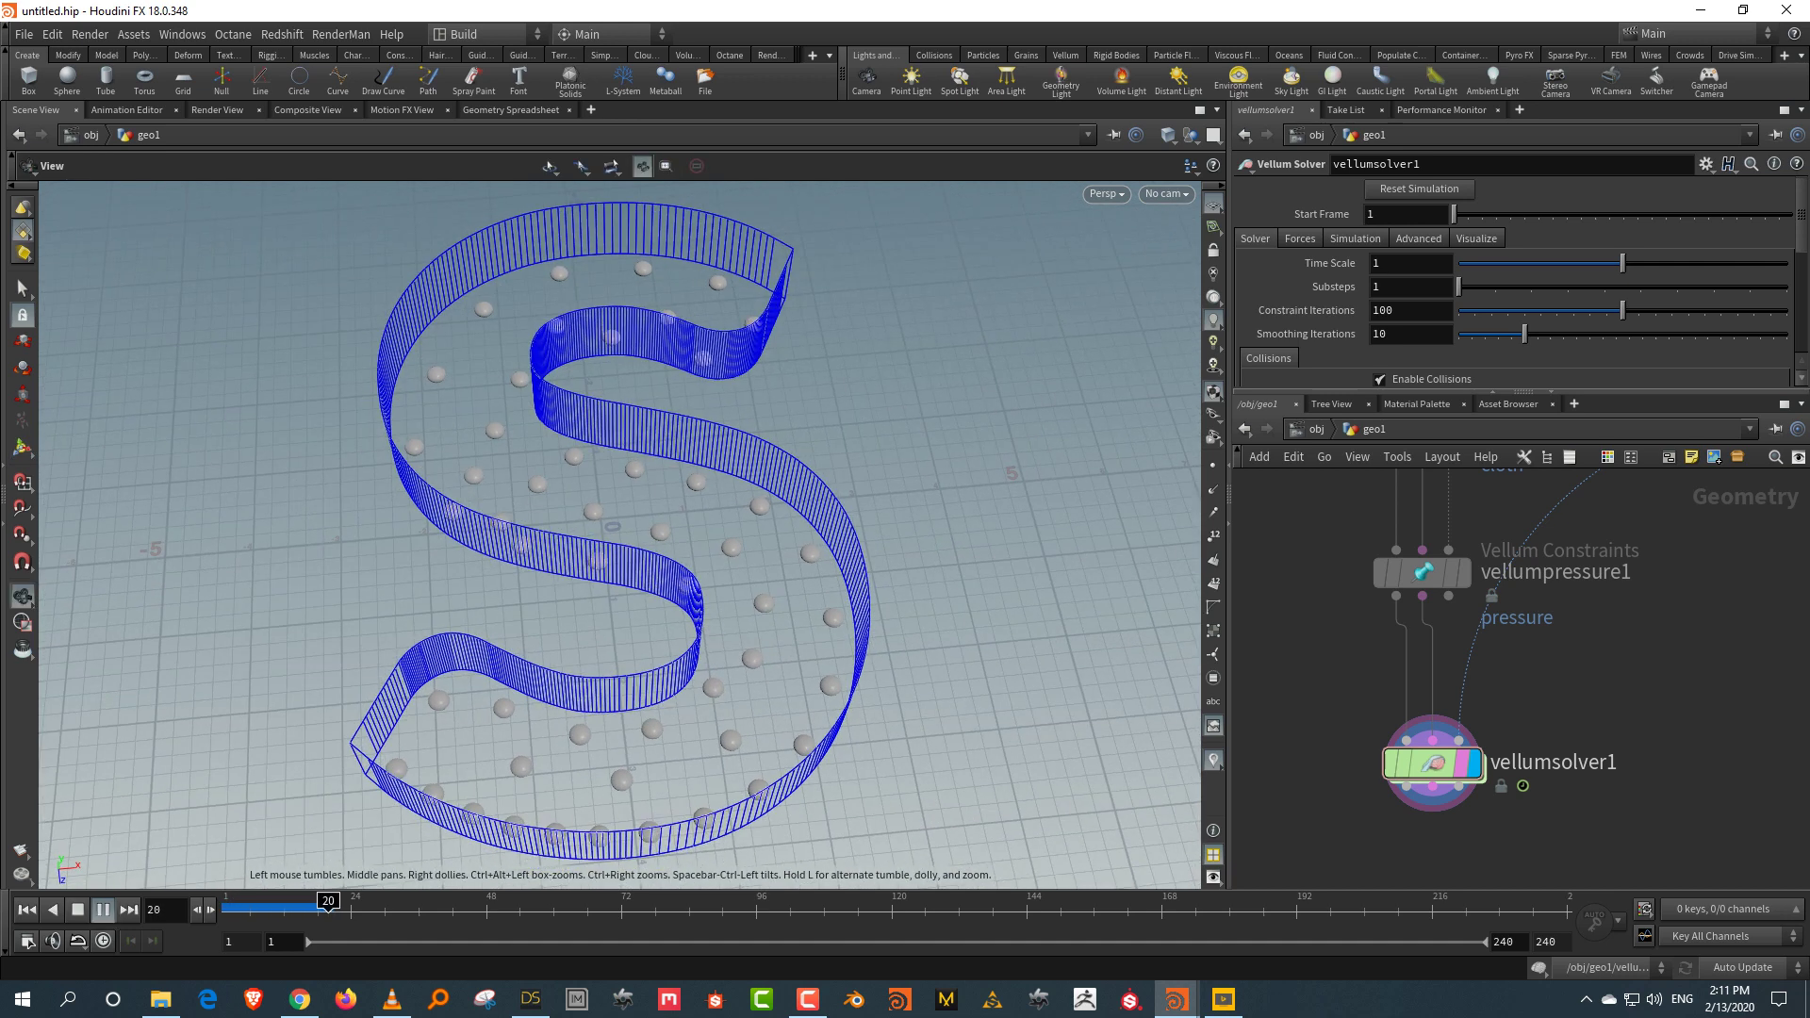
key("Return")
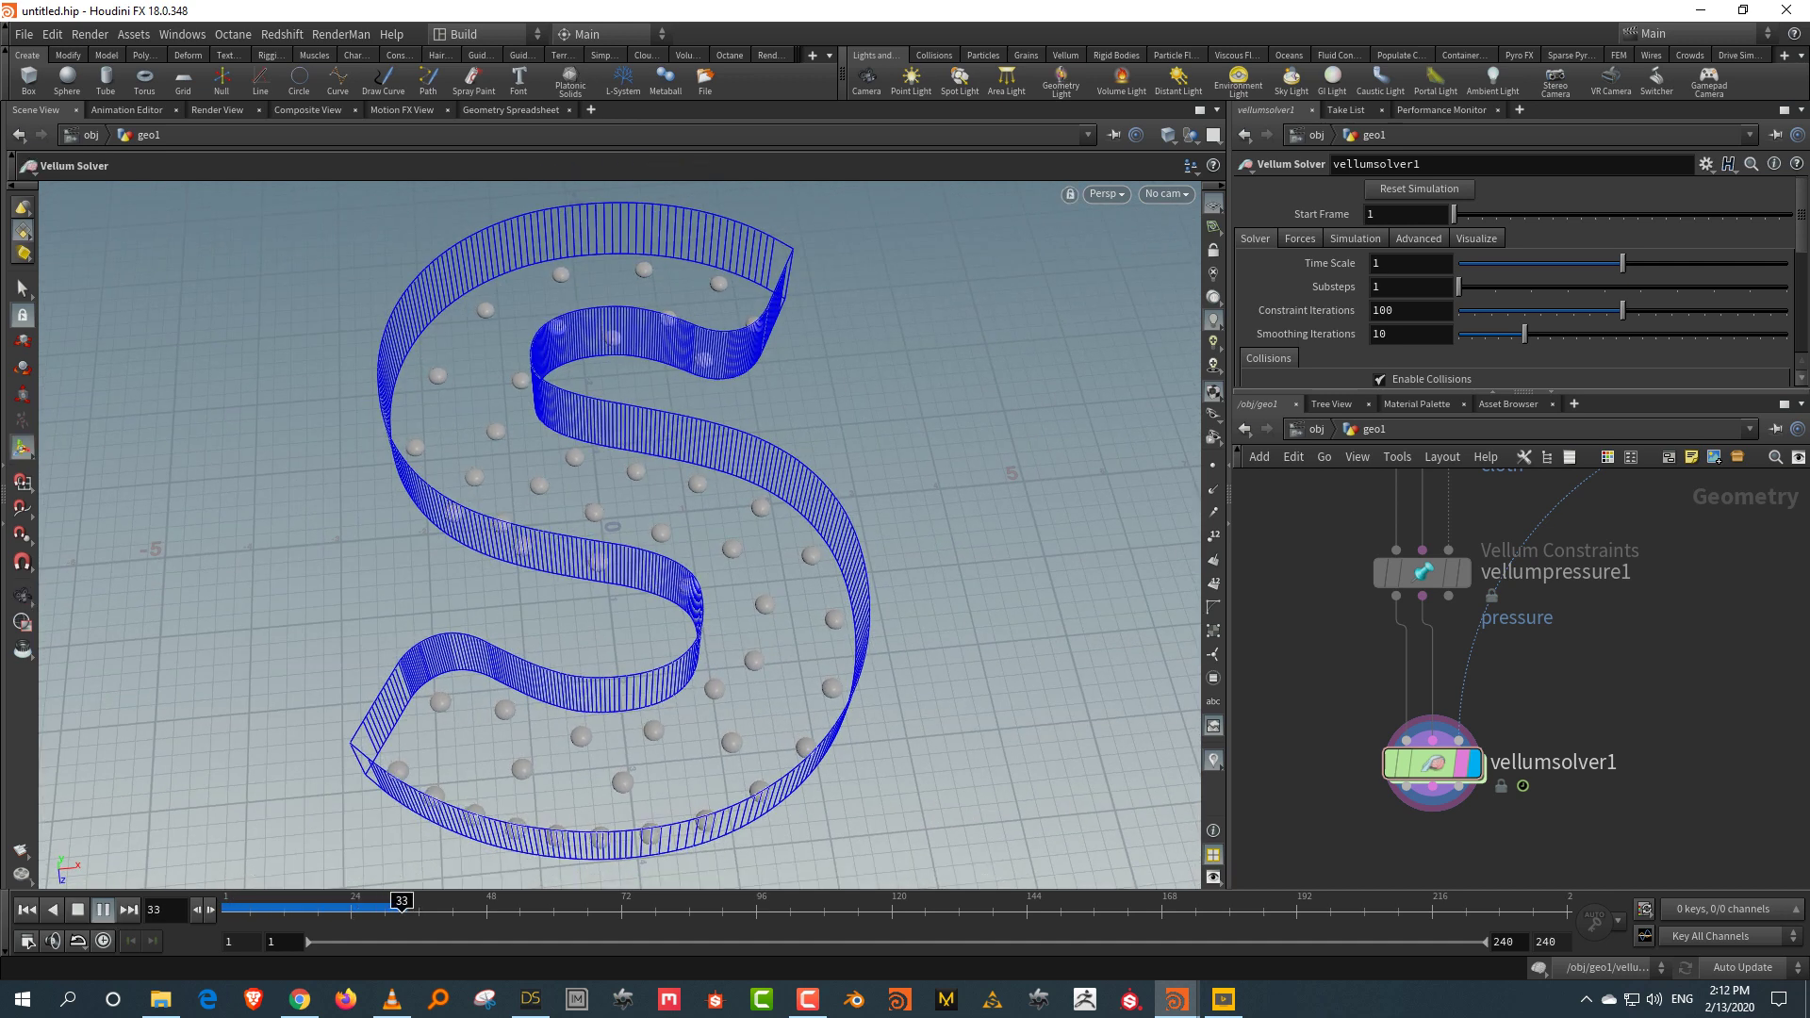
key("Down")
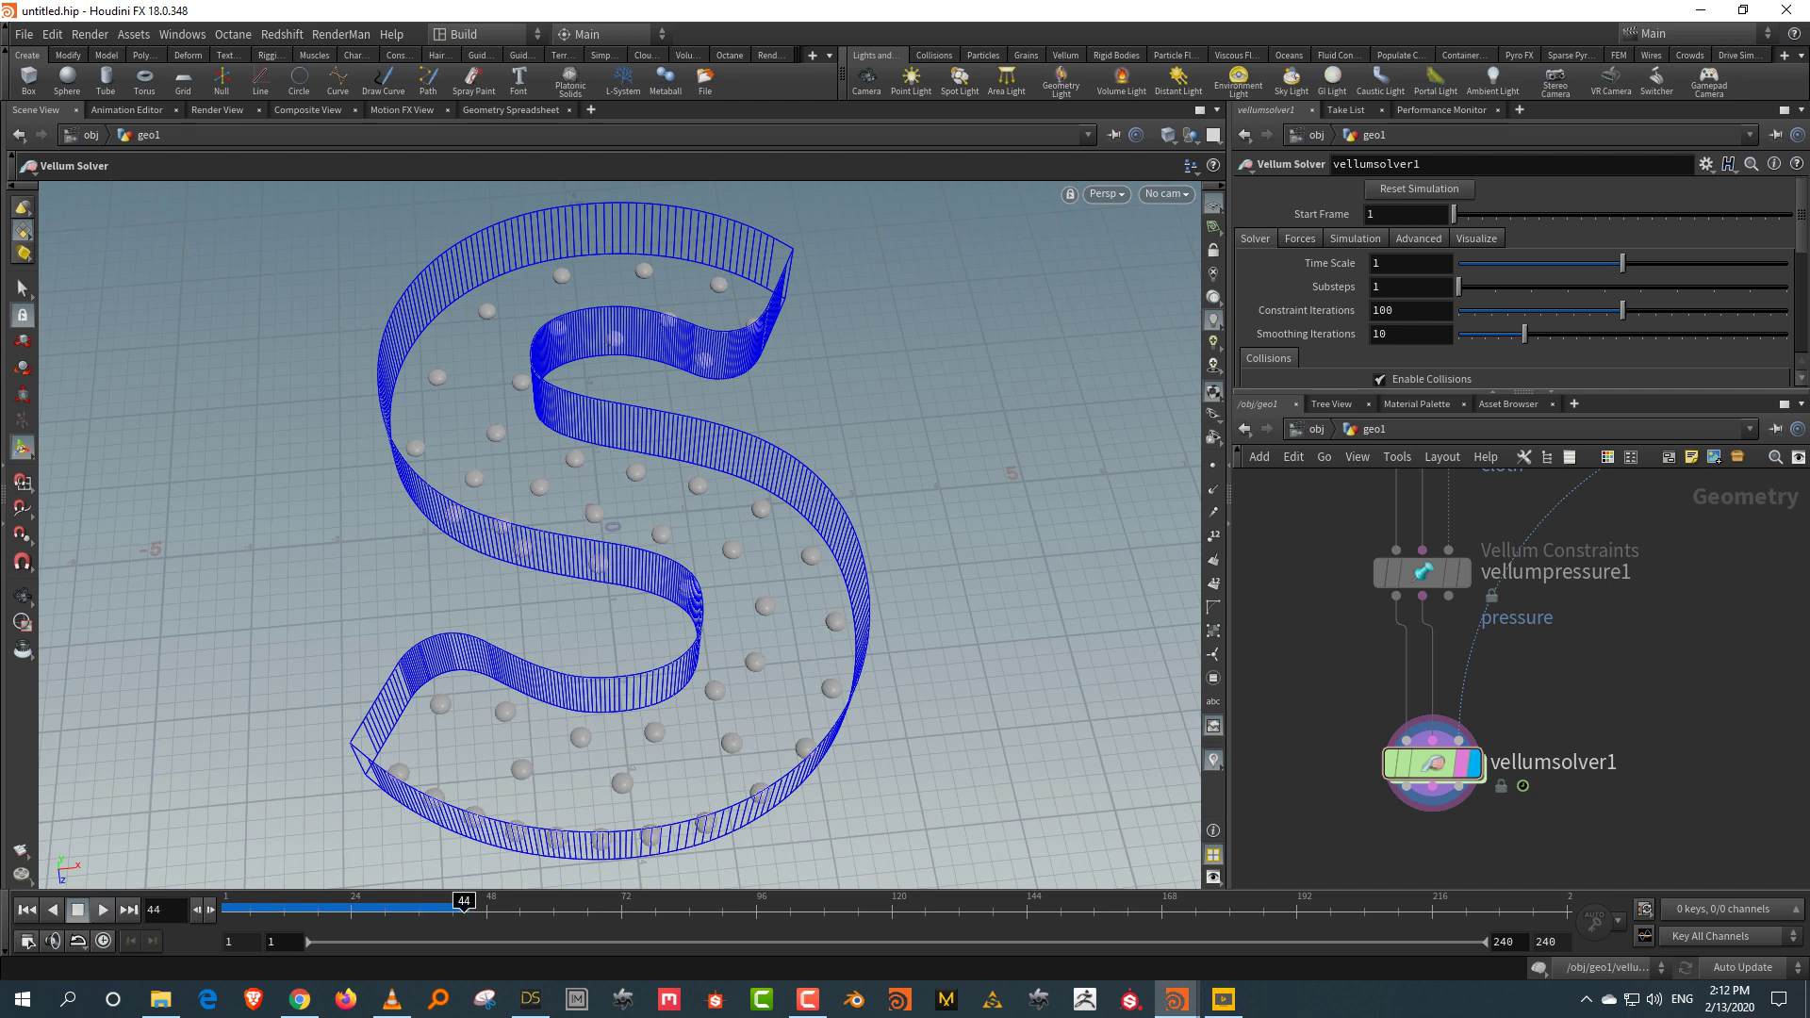
key("ctrl+Up")
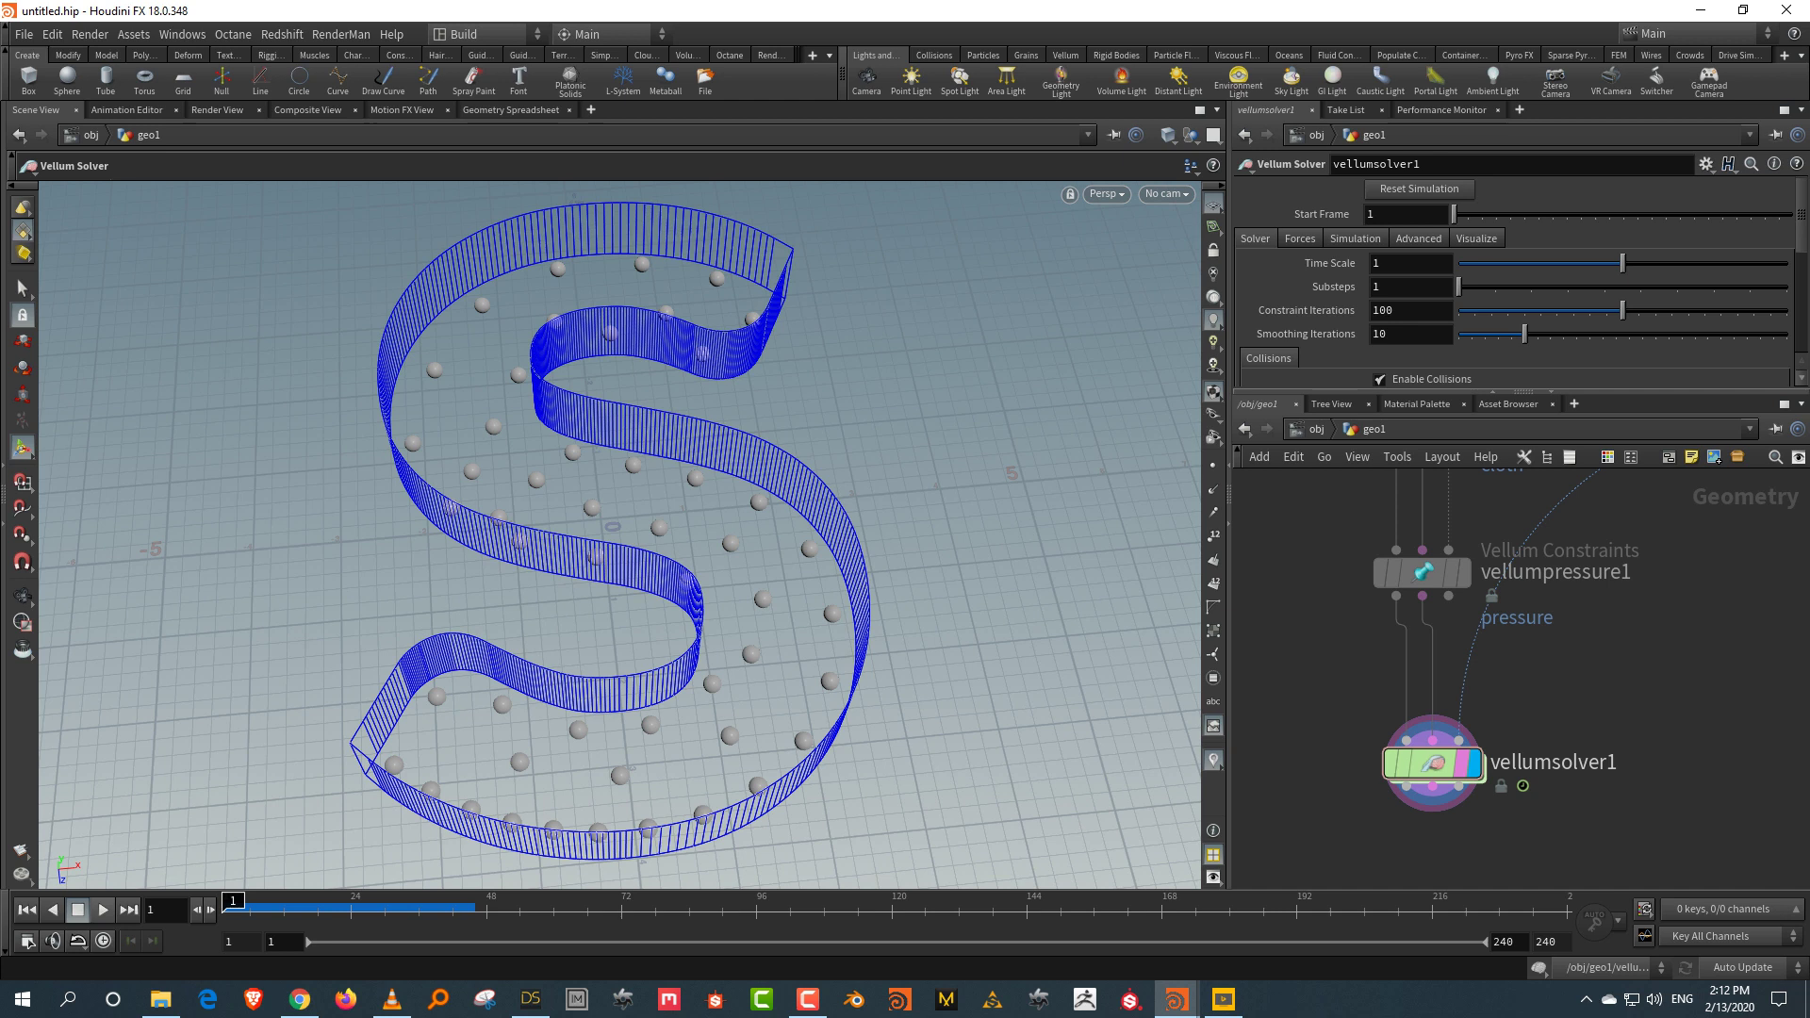
mouse_move(1433, 764)
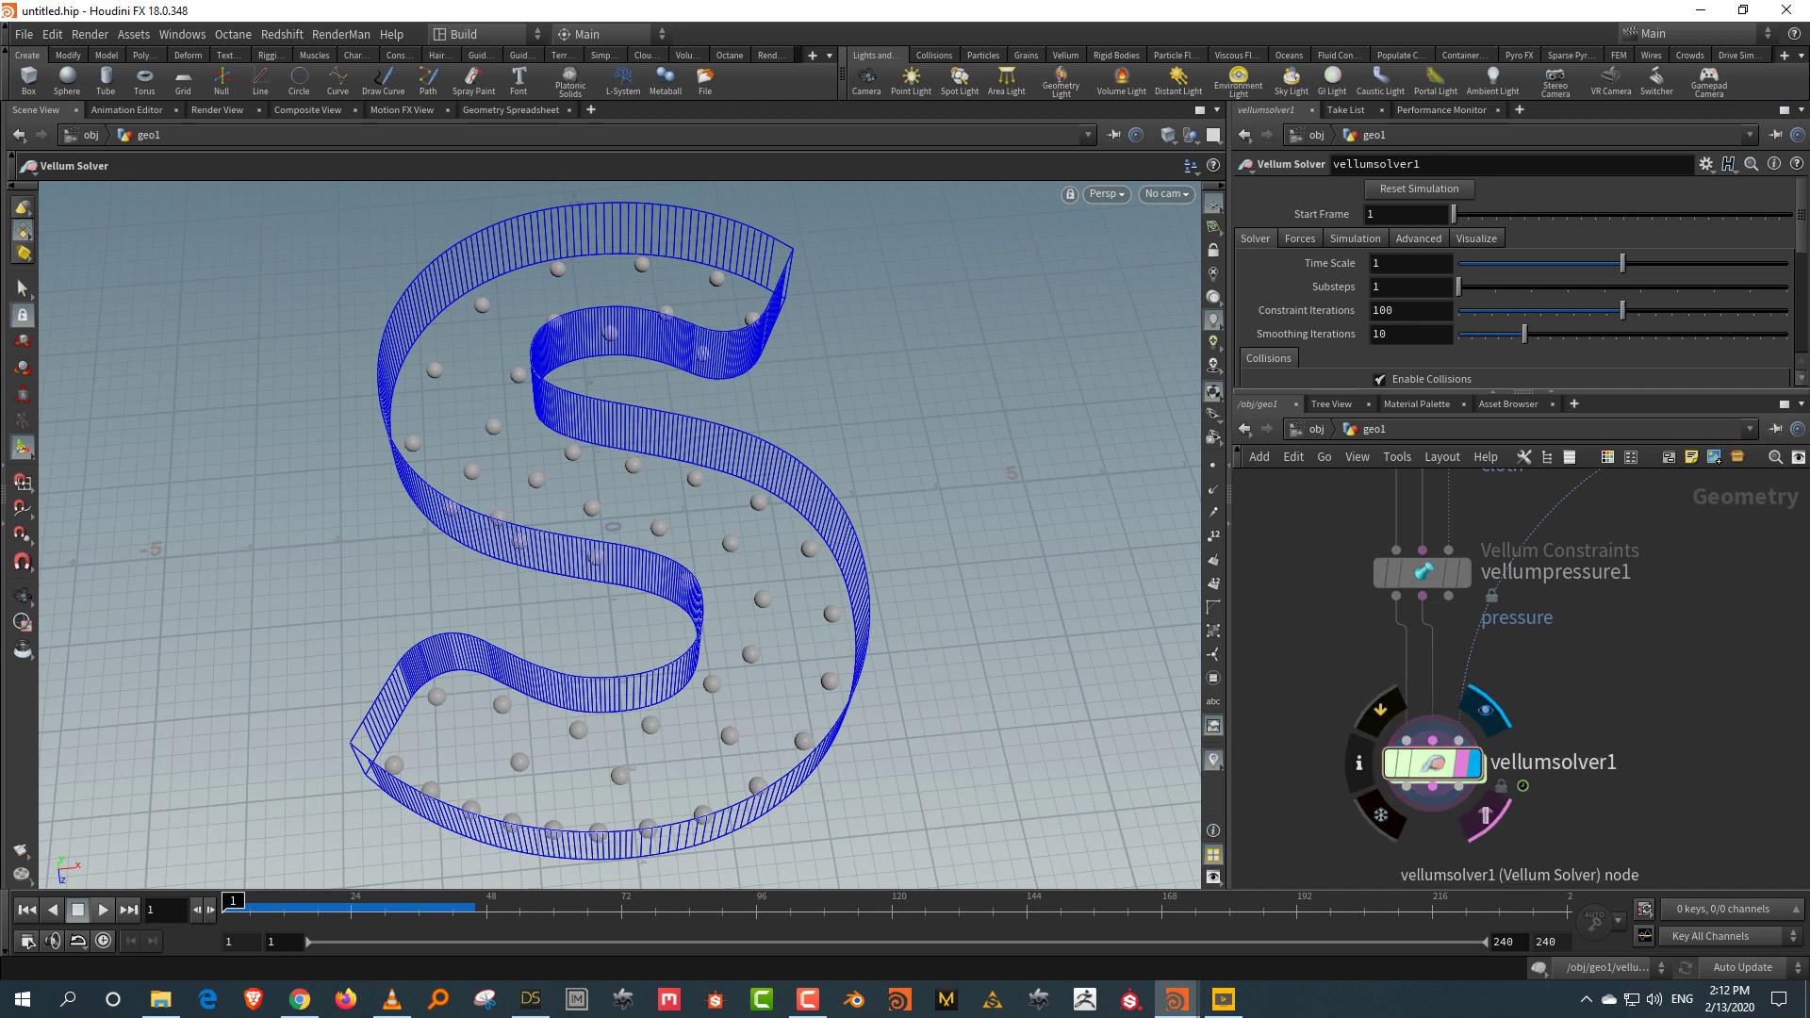
double_click(1434, 764)
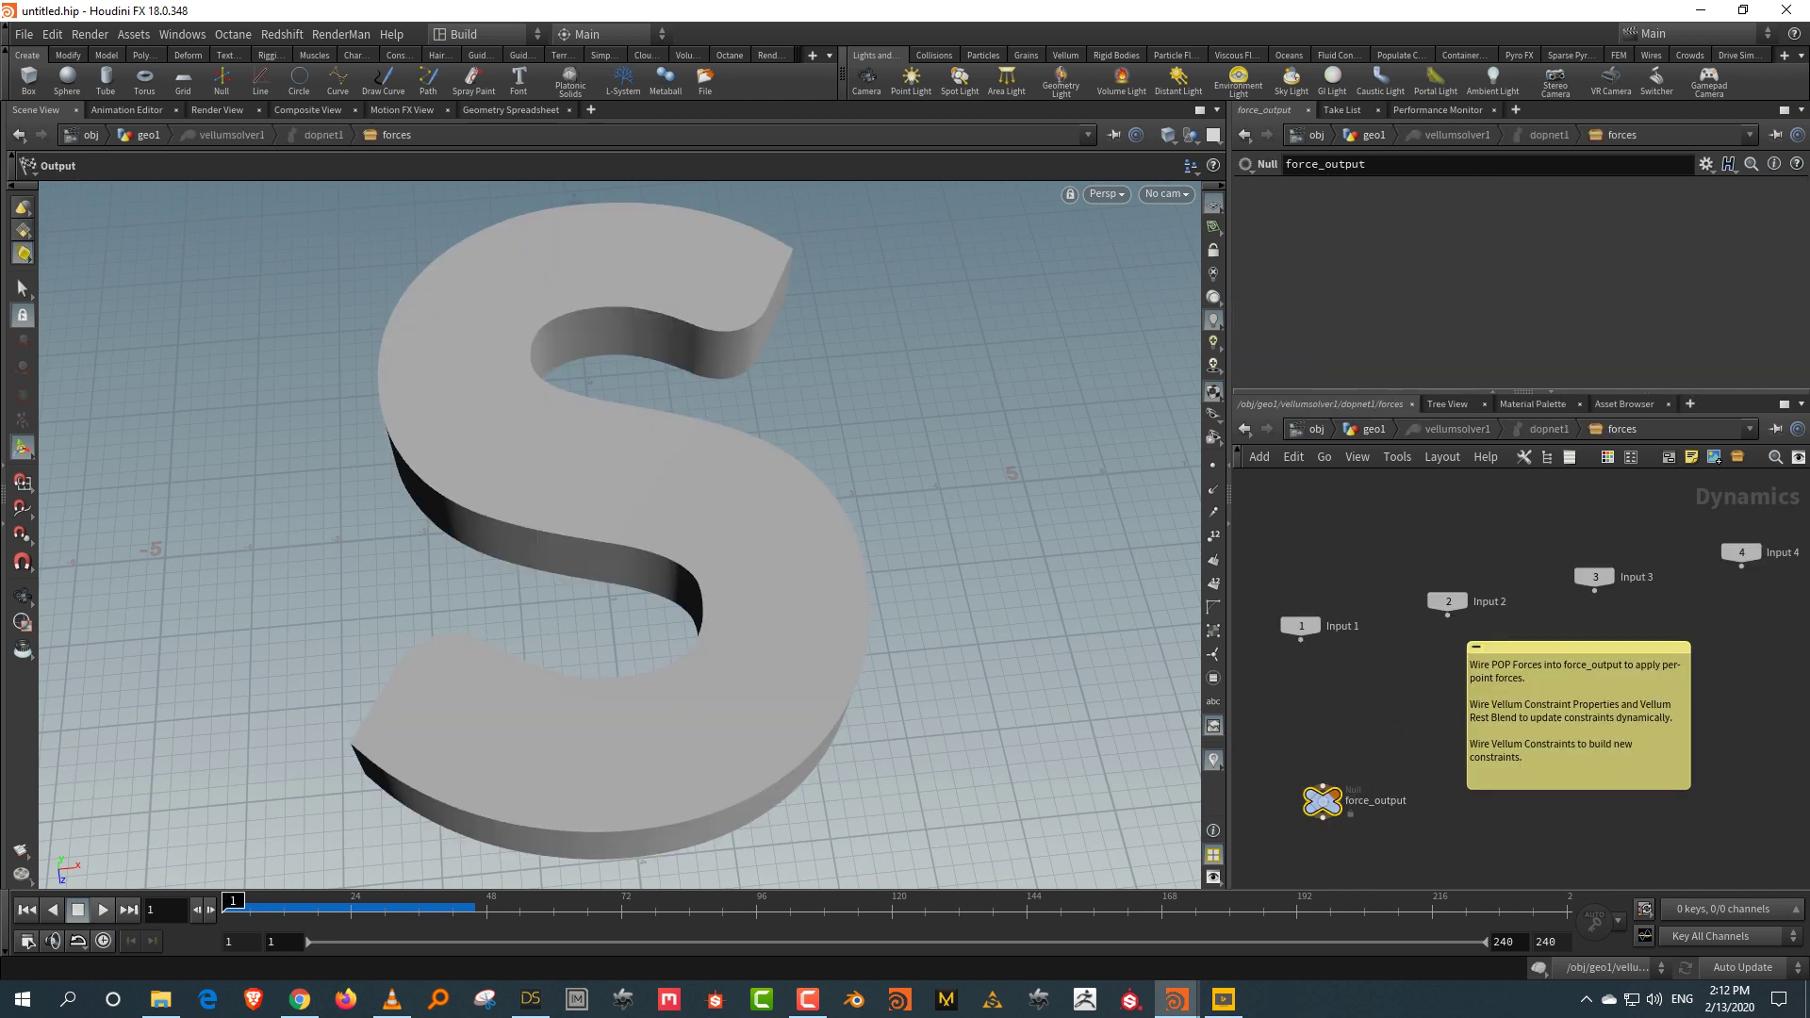
Step: Wire a new Vellum Constraint Property node into force_output and enable its Group option
key("Tab")
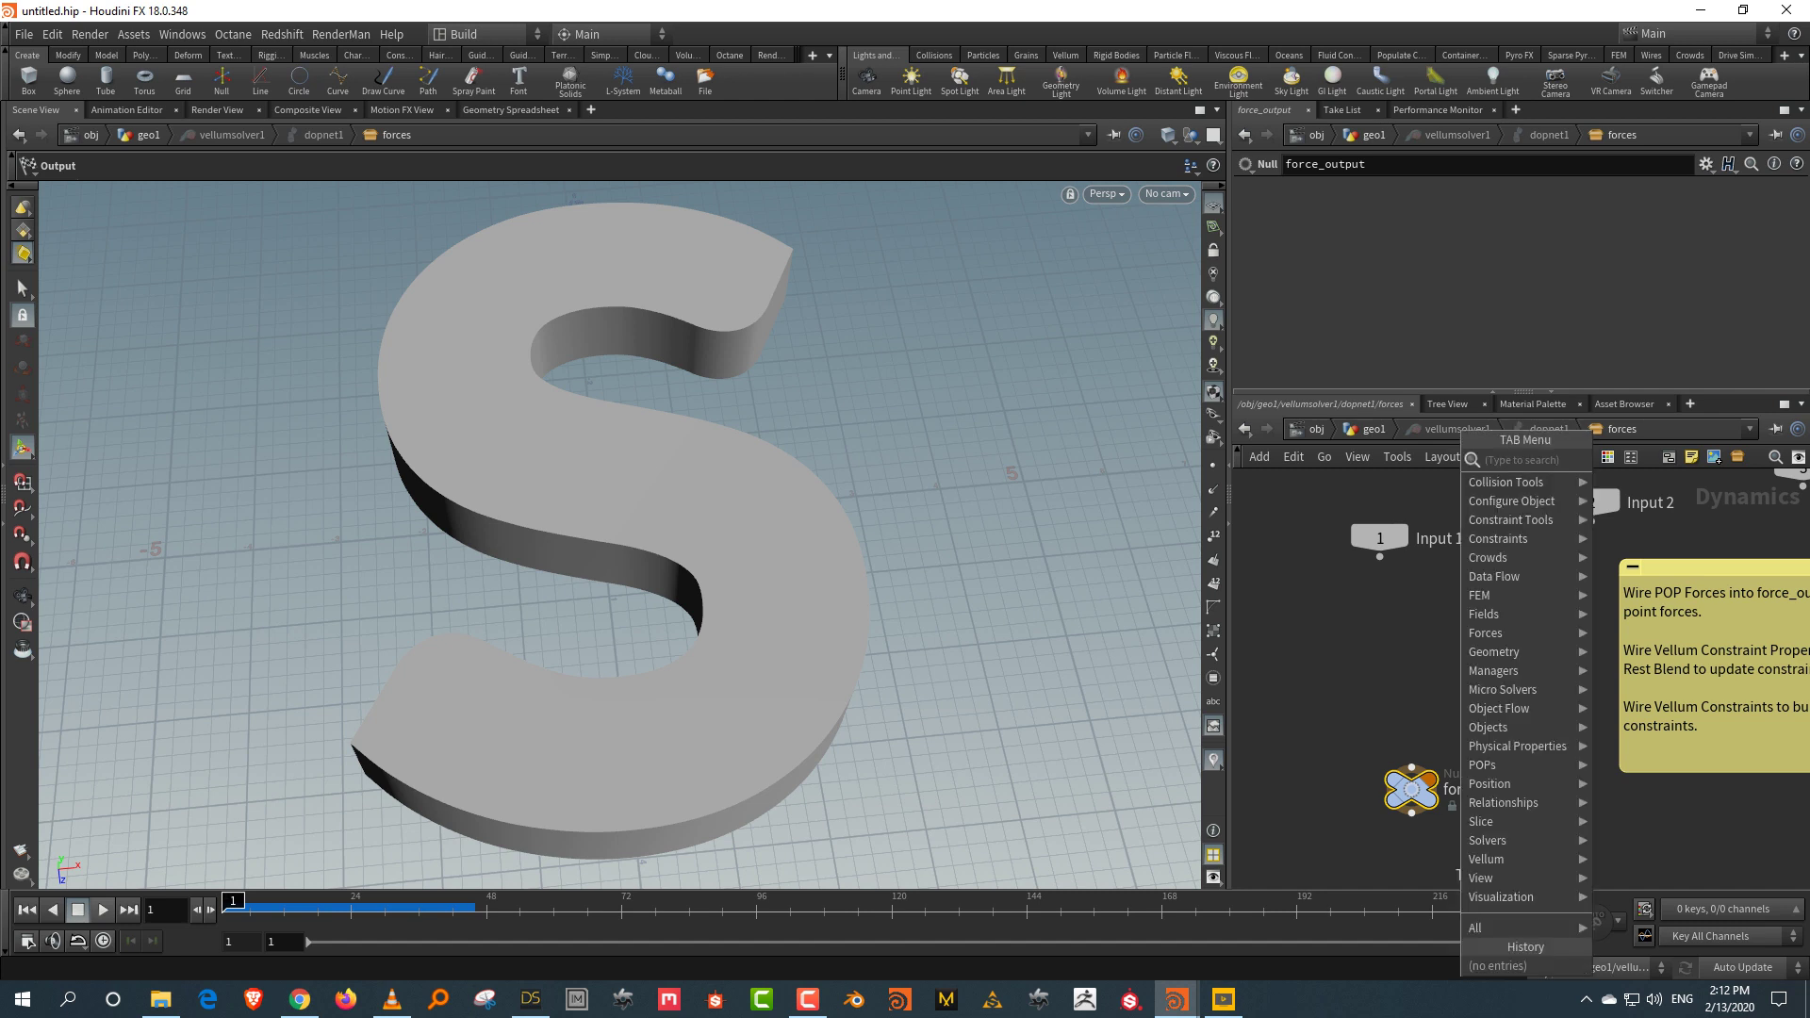
type("vellum")
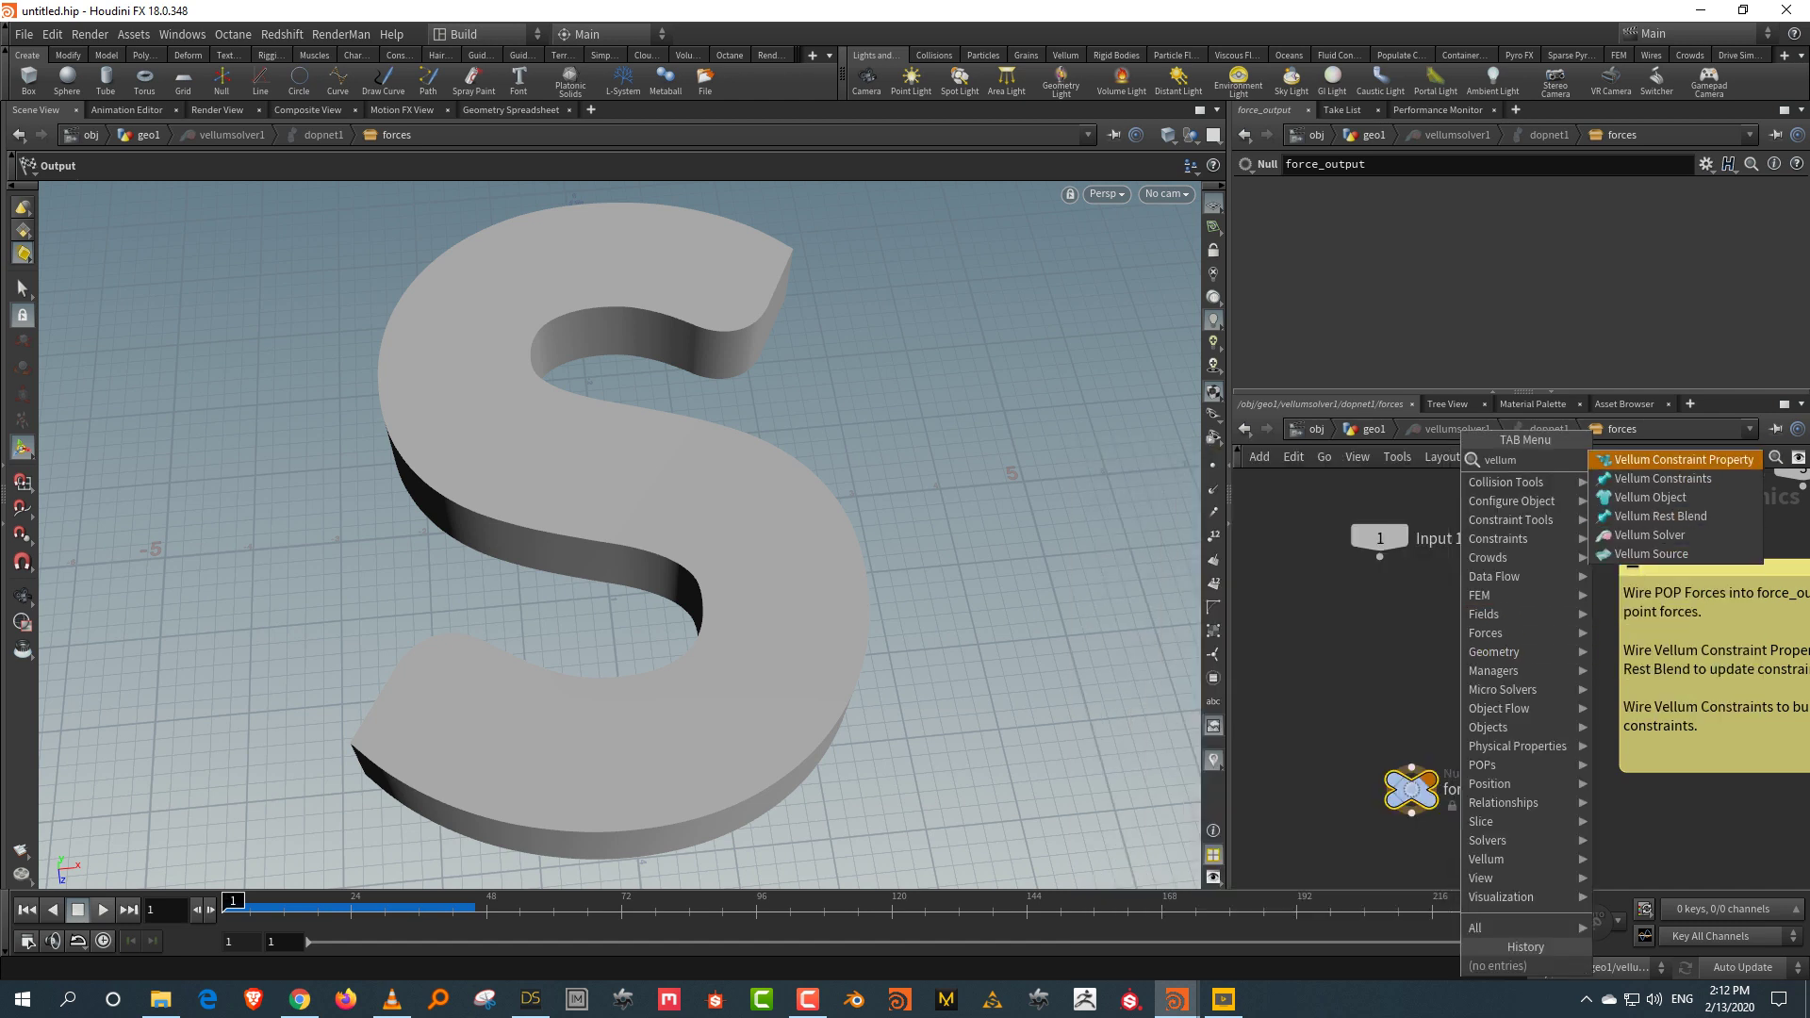
key("Return")
left_click(1441, 622)
left_click(1412, 762)
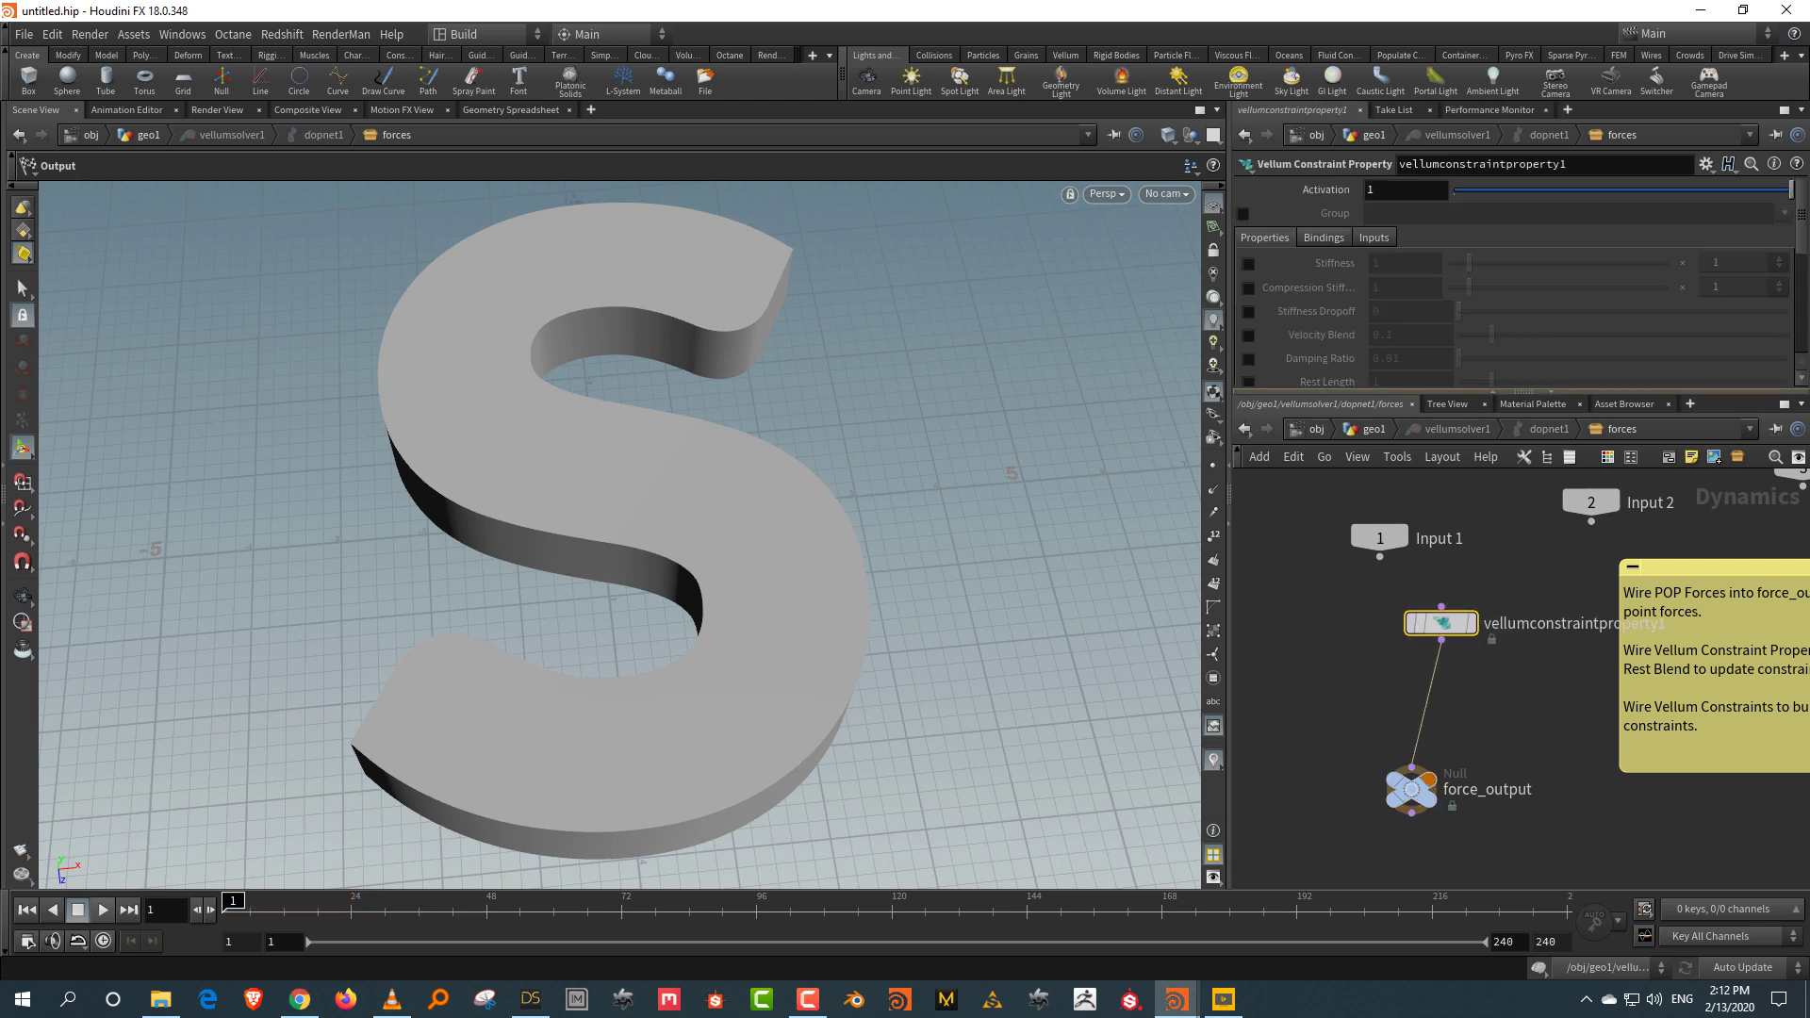
left_click_drag(1745, 392, 1744, 510)
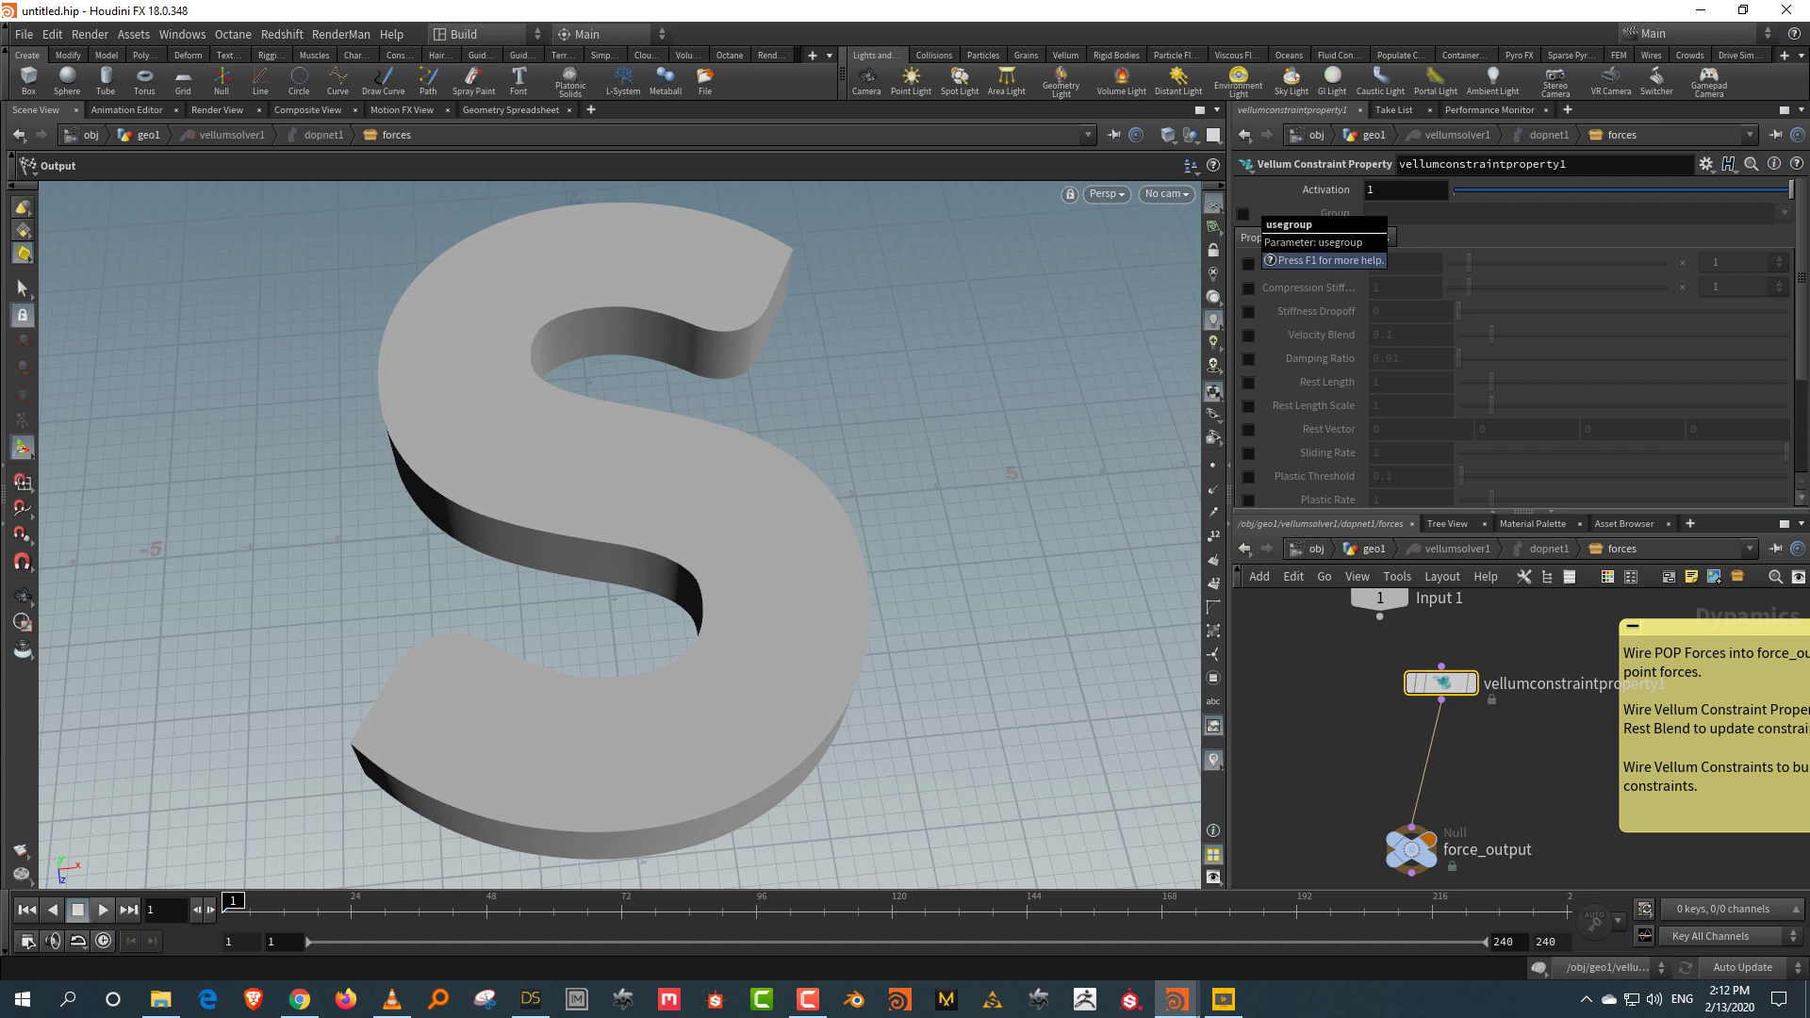
left_click(1243, 214)
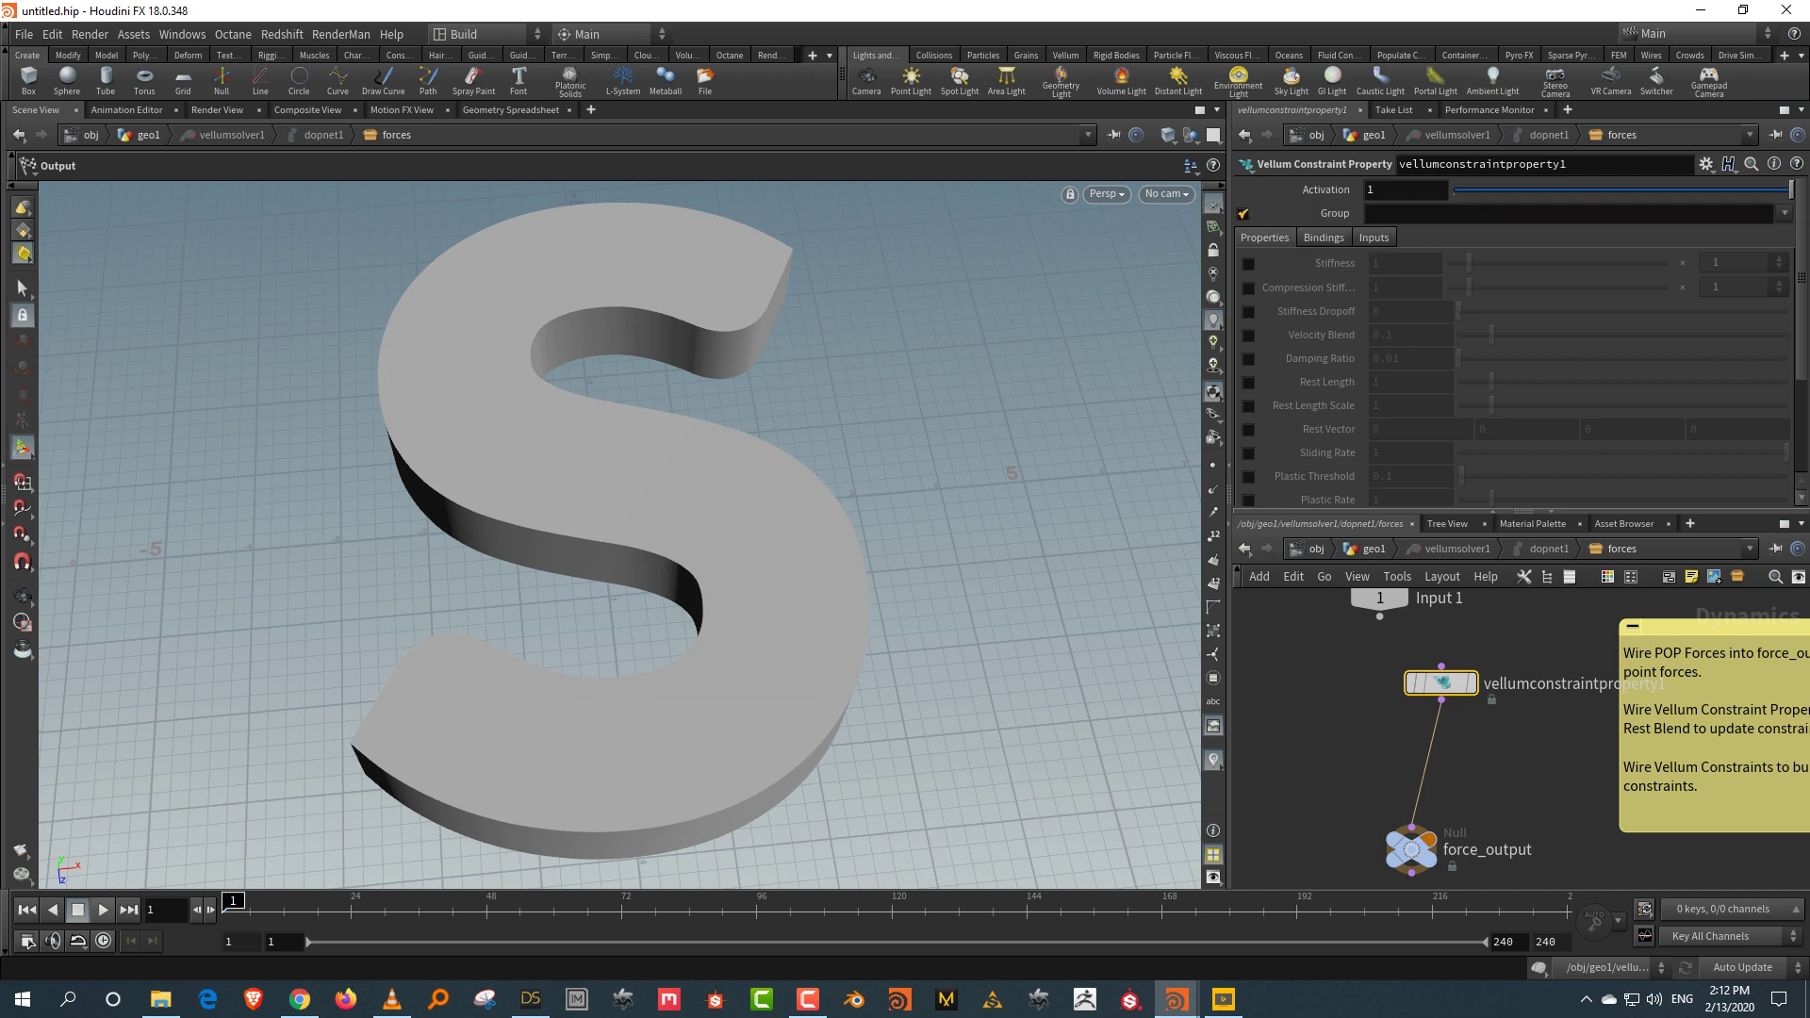
left_click(1367, 213)
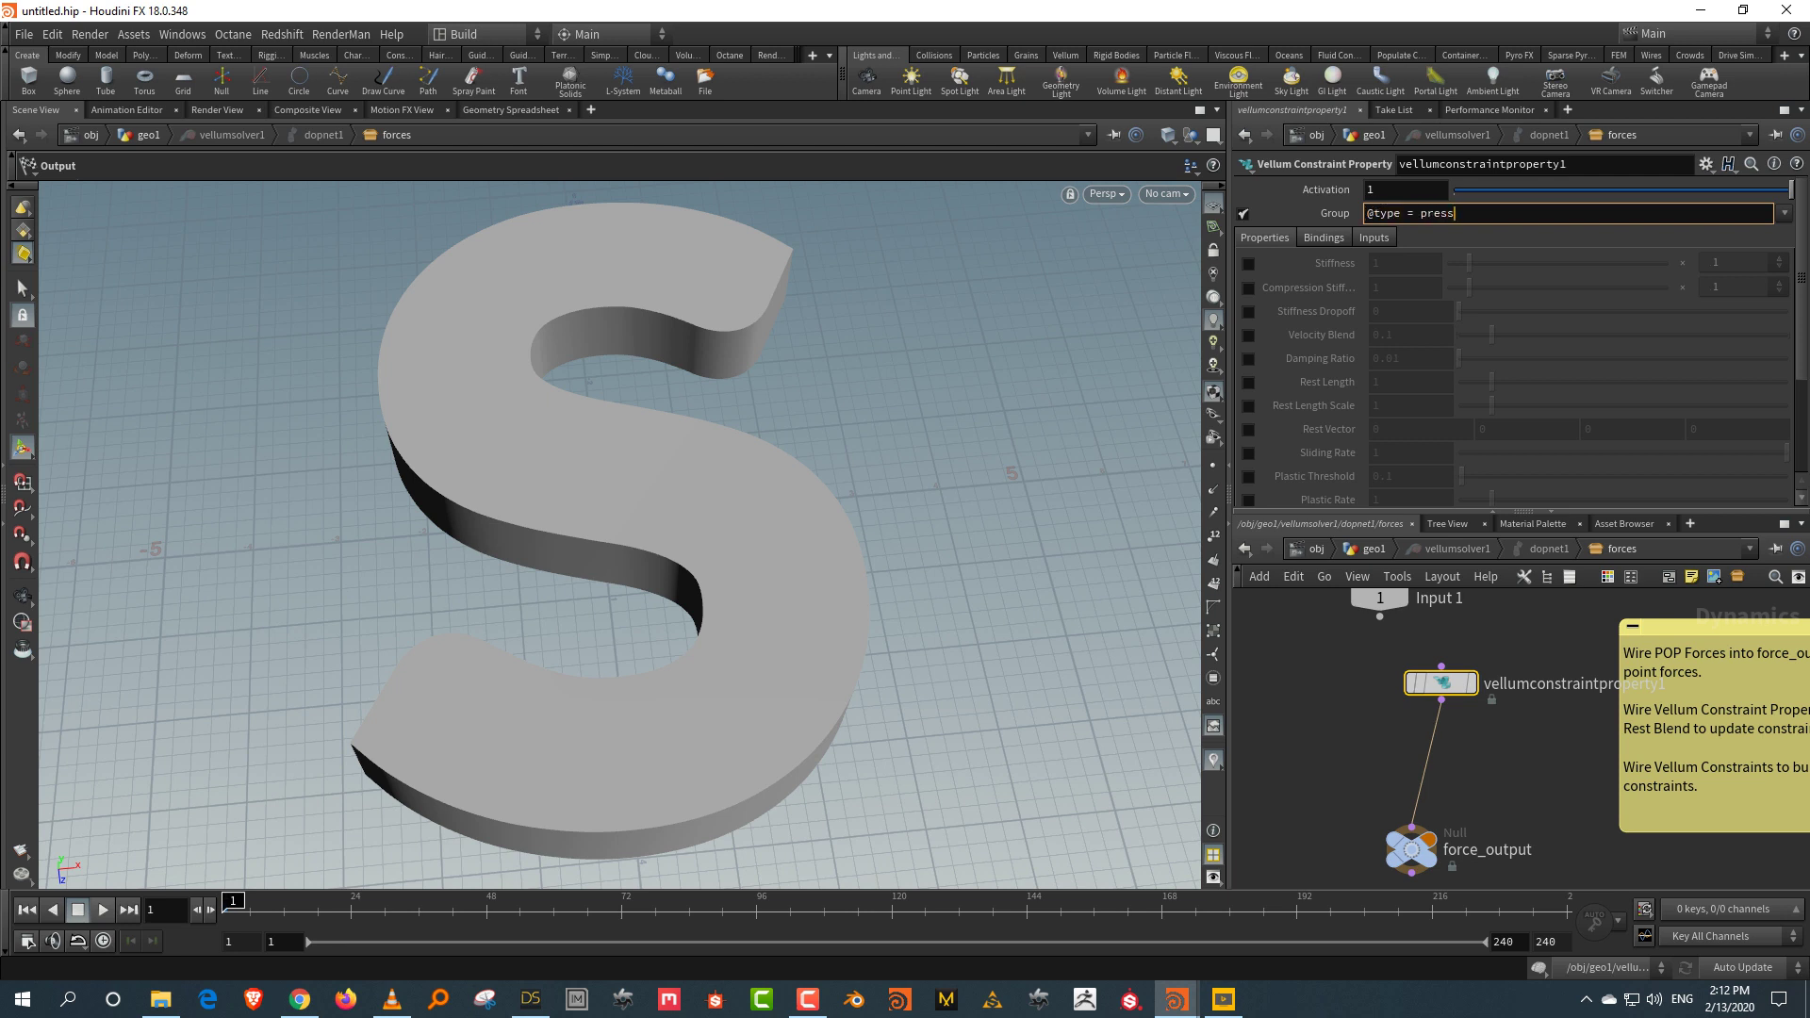
key("Return")
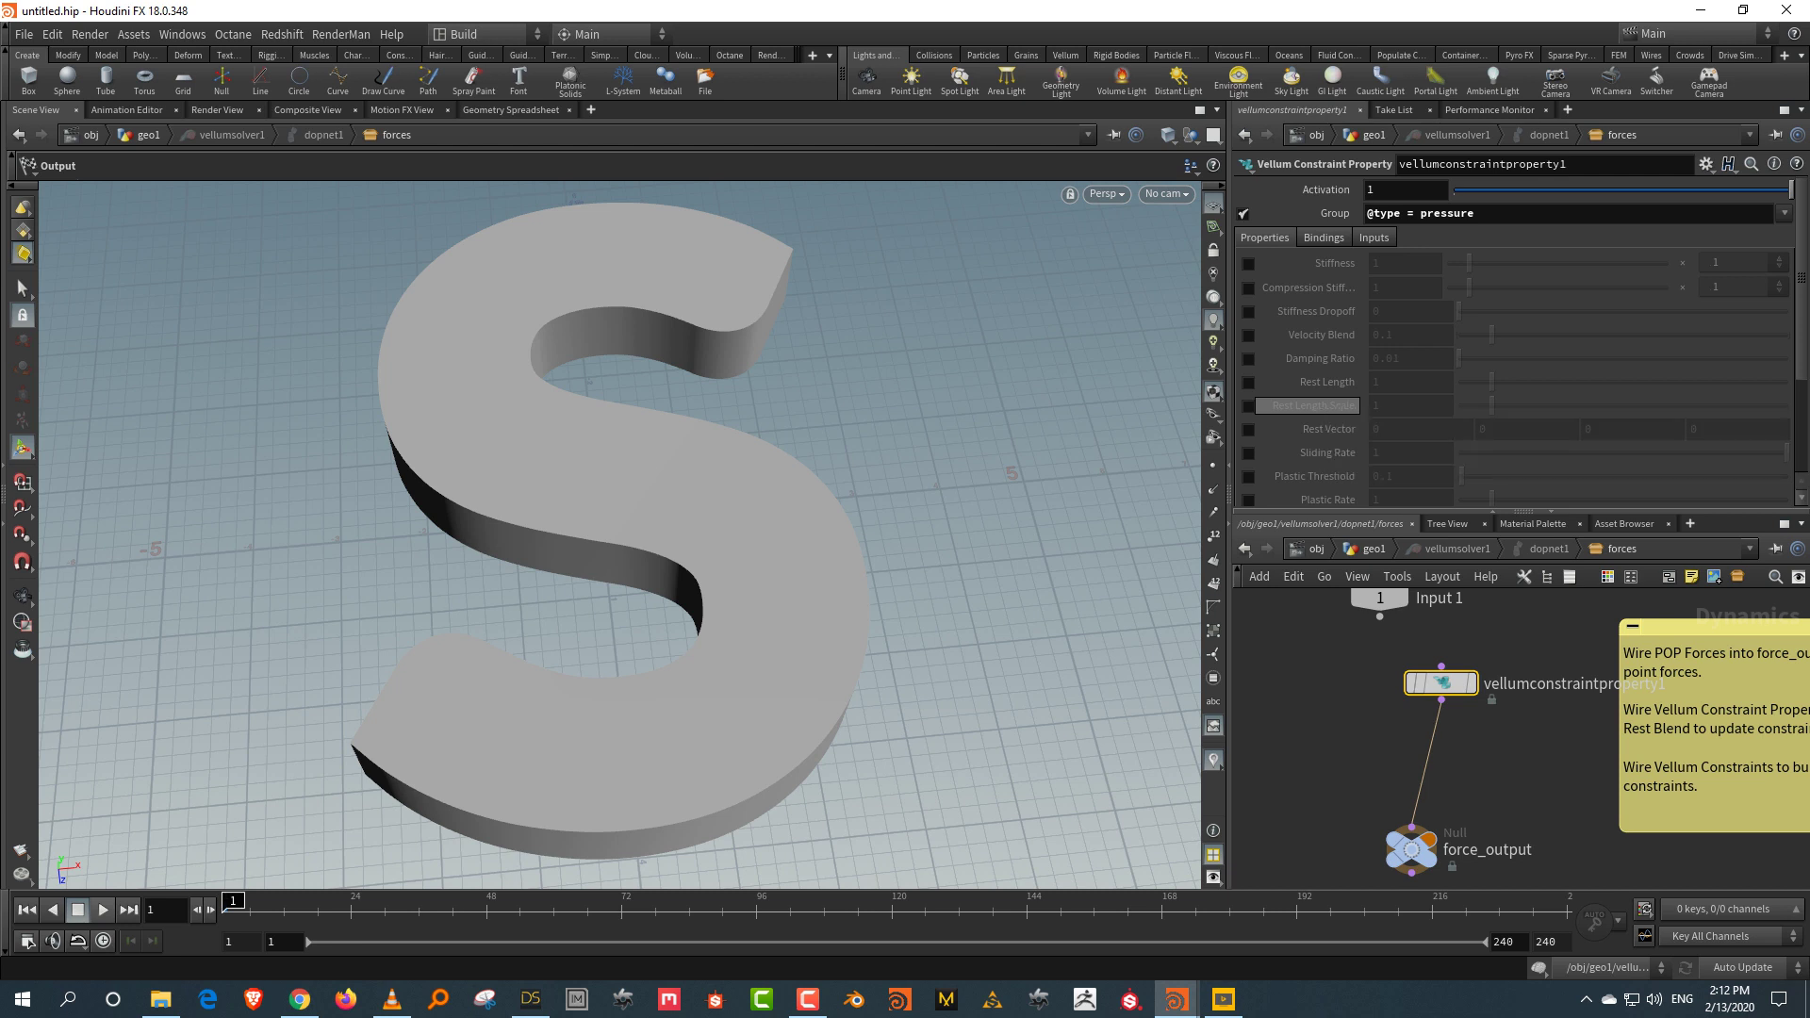
left_click(1250, 406)
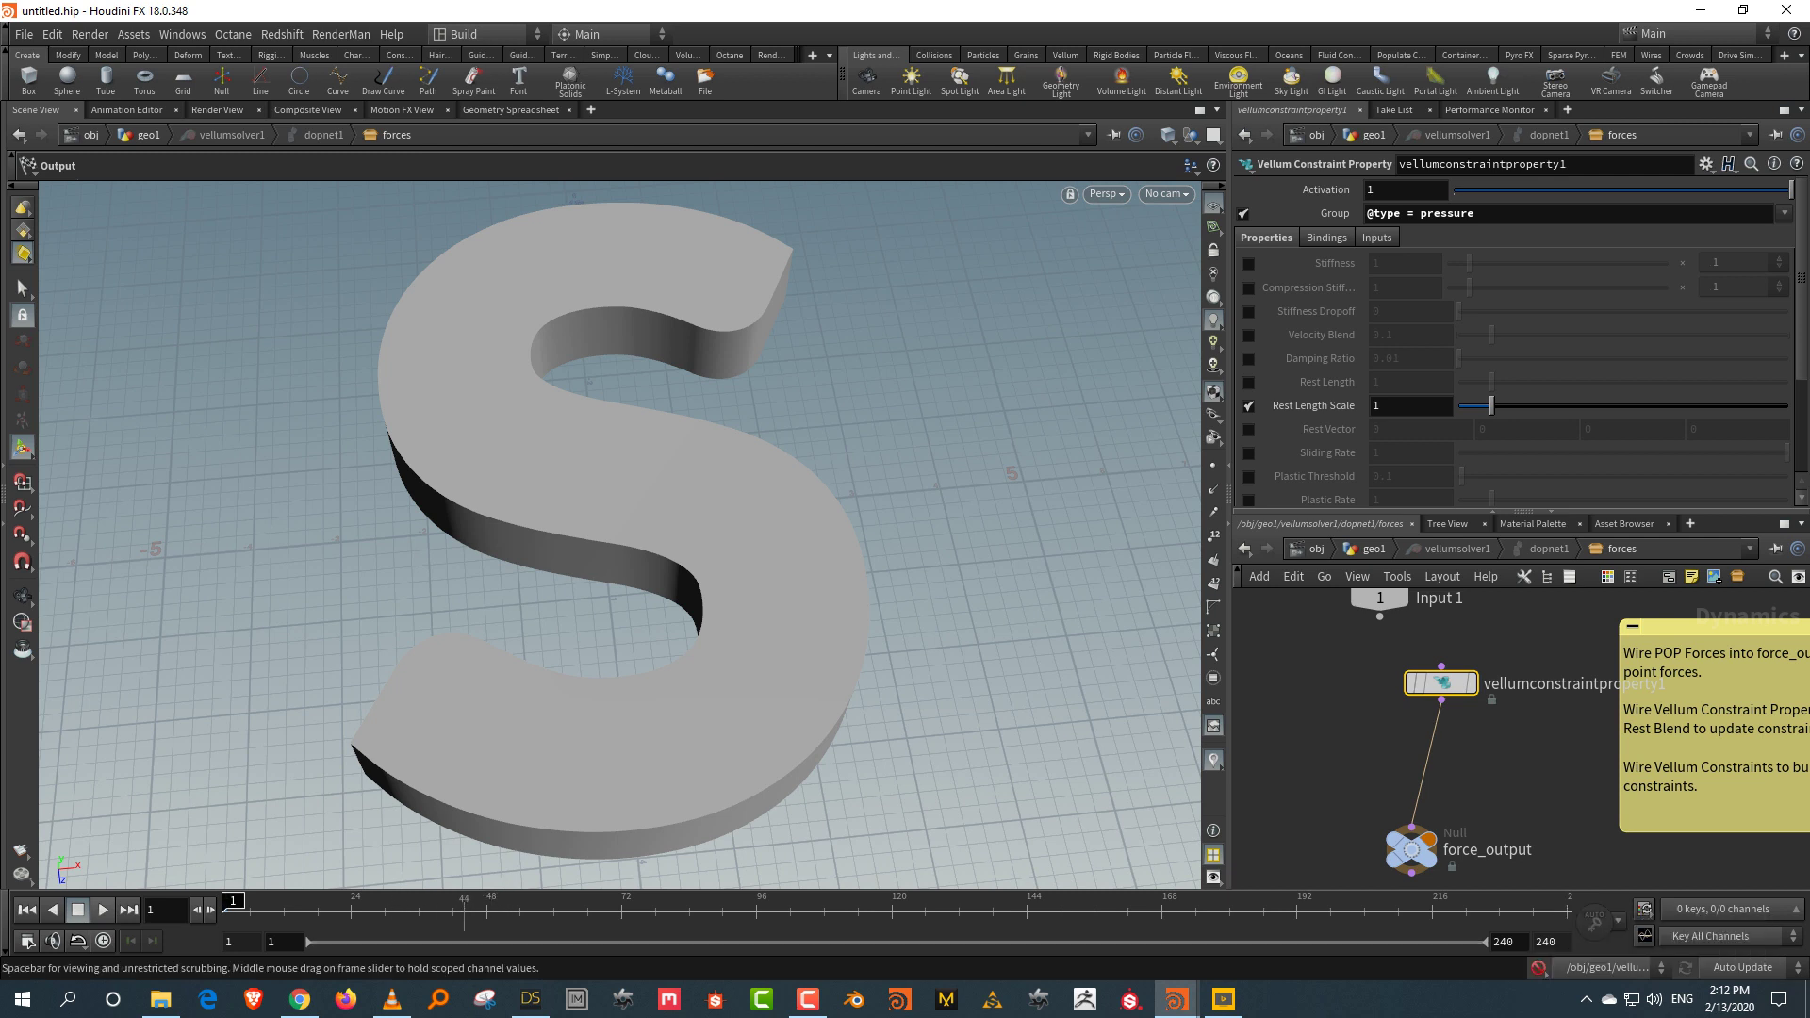
Step: Key Rest Length Scale at 1 on frame 24 and 50 on frame 96, then play in wireframe
left_click(352, 907)
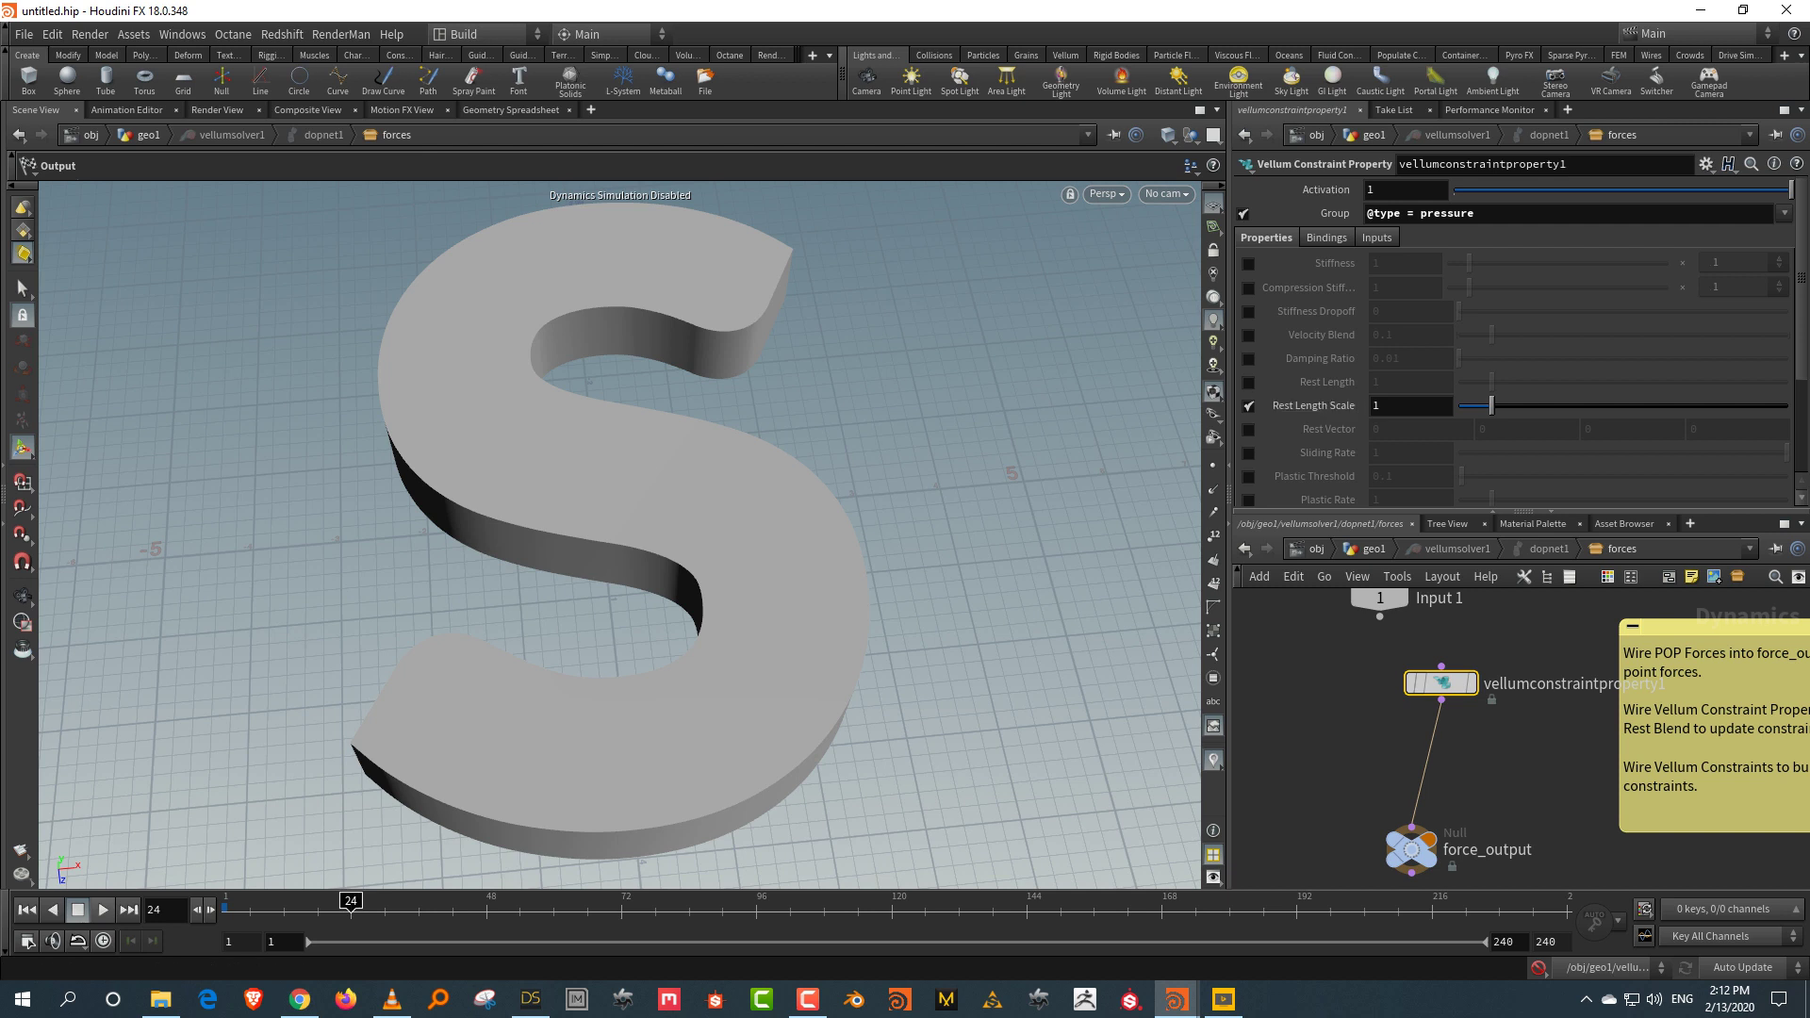
left_click(1315, 405, "alt")
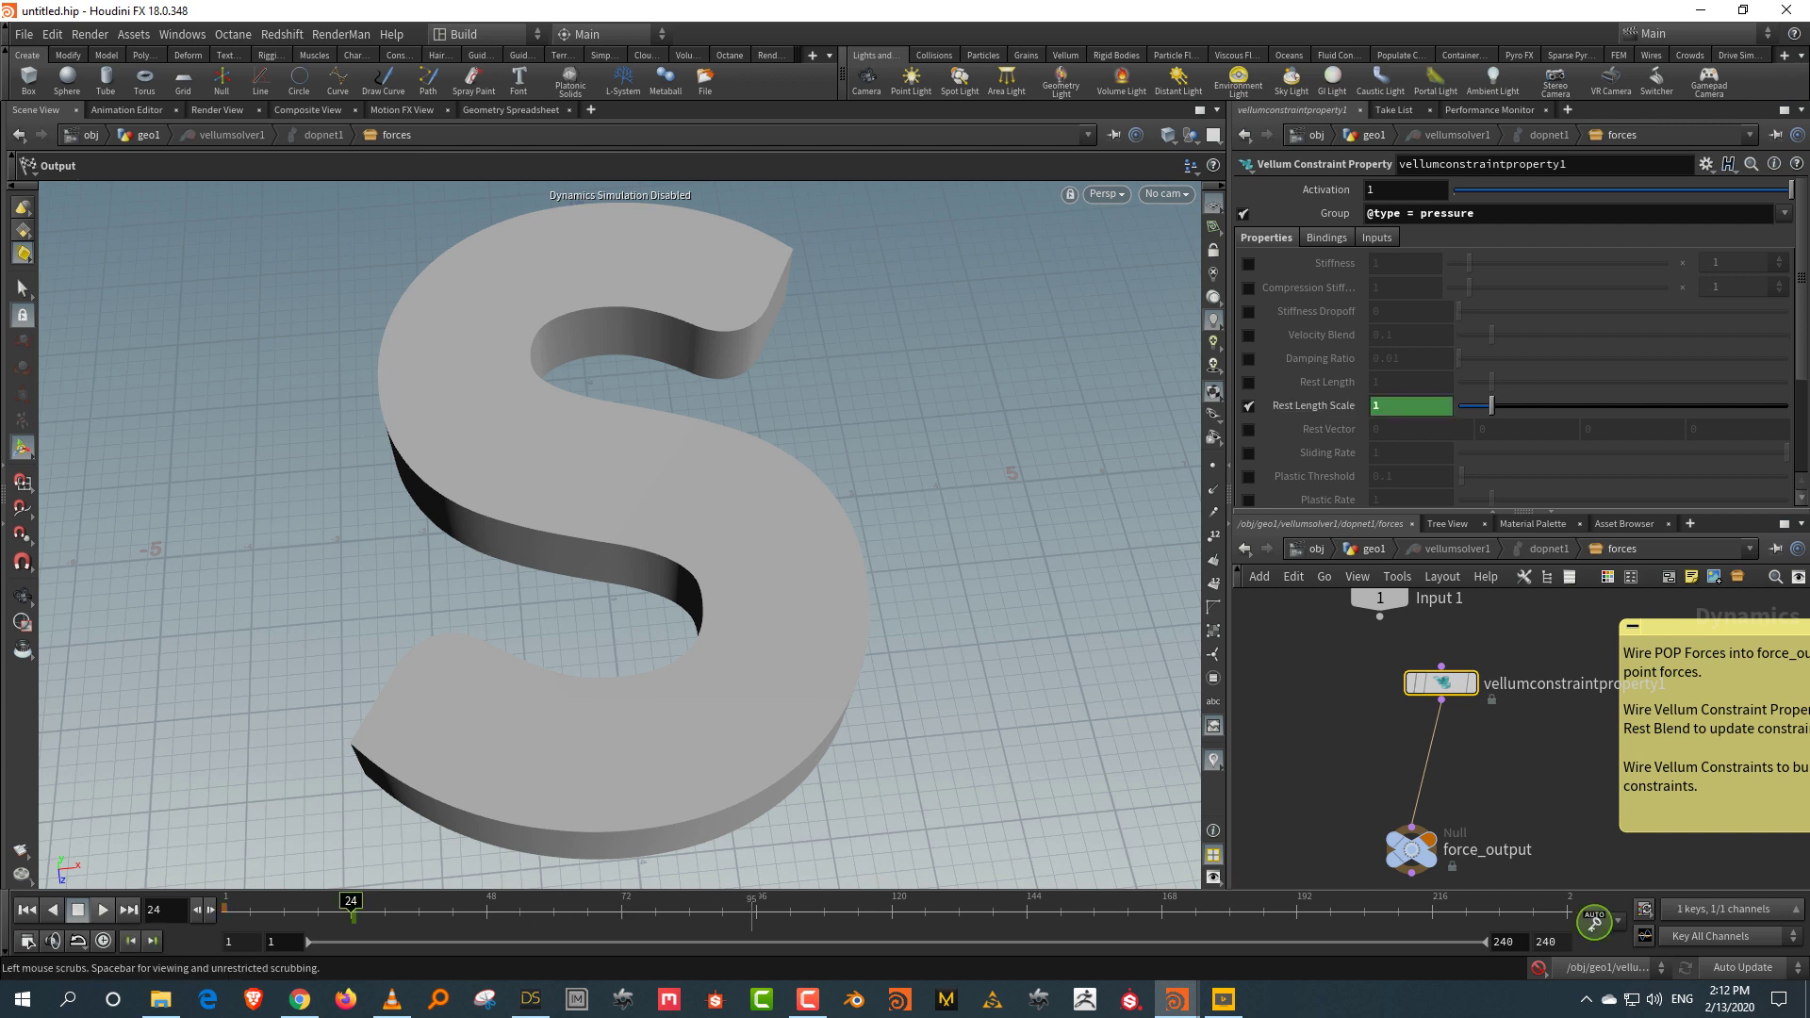
left_click(756, 907)
type("5")
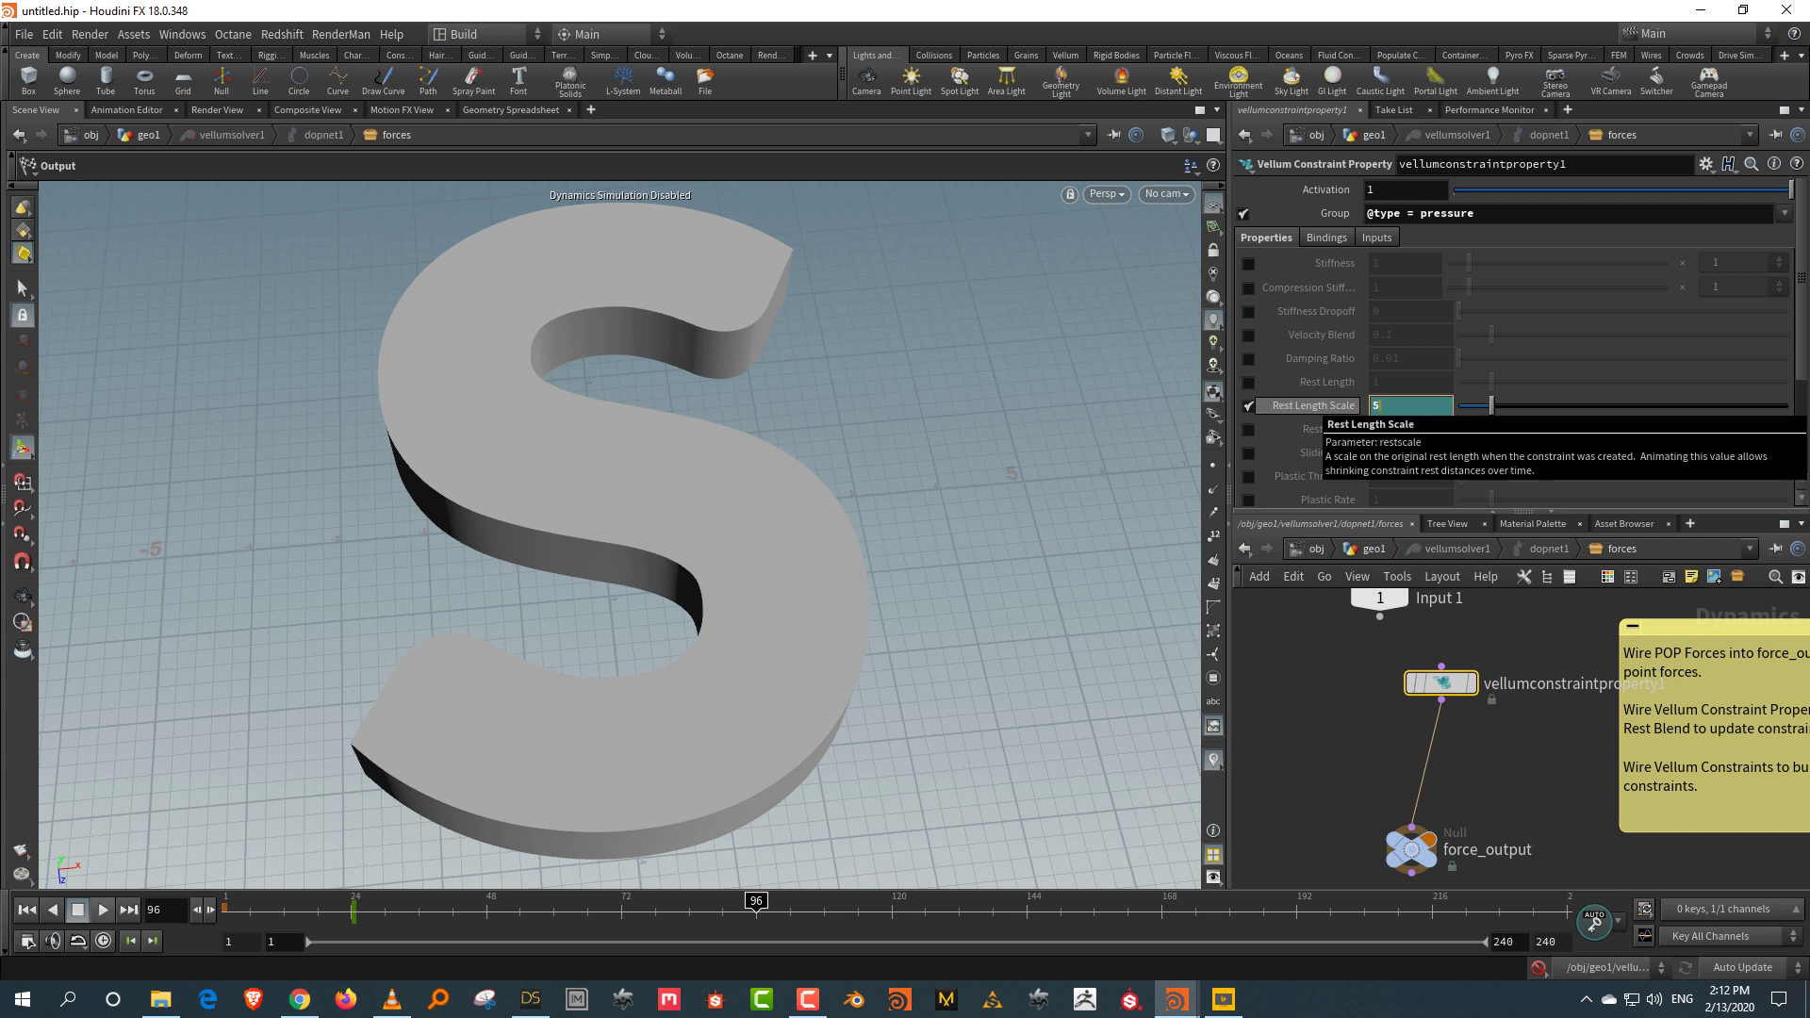
type("0")
key("Return")
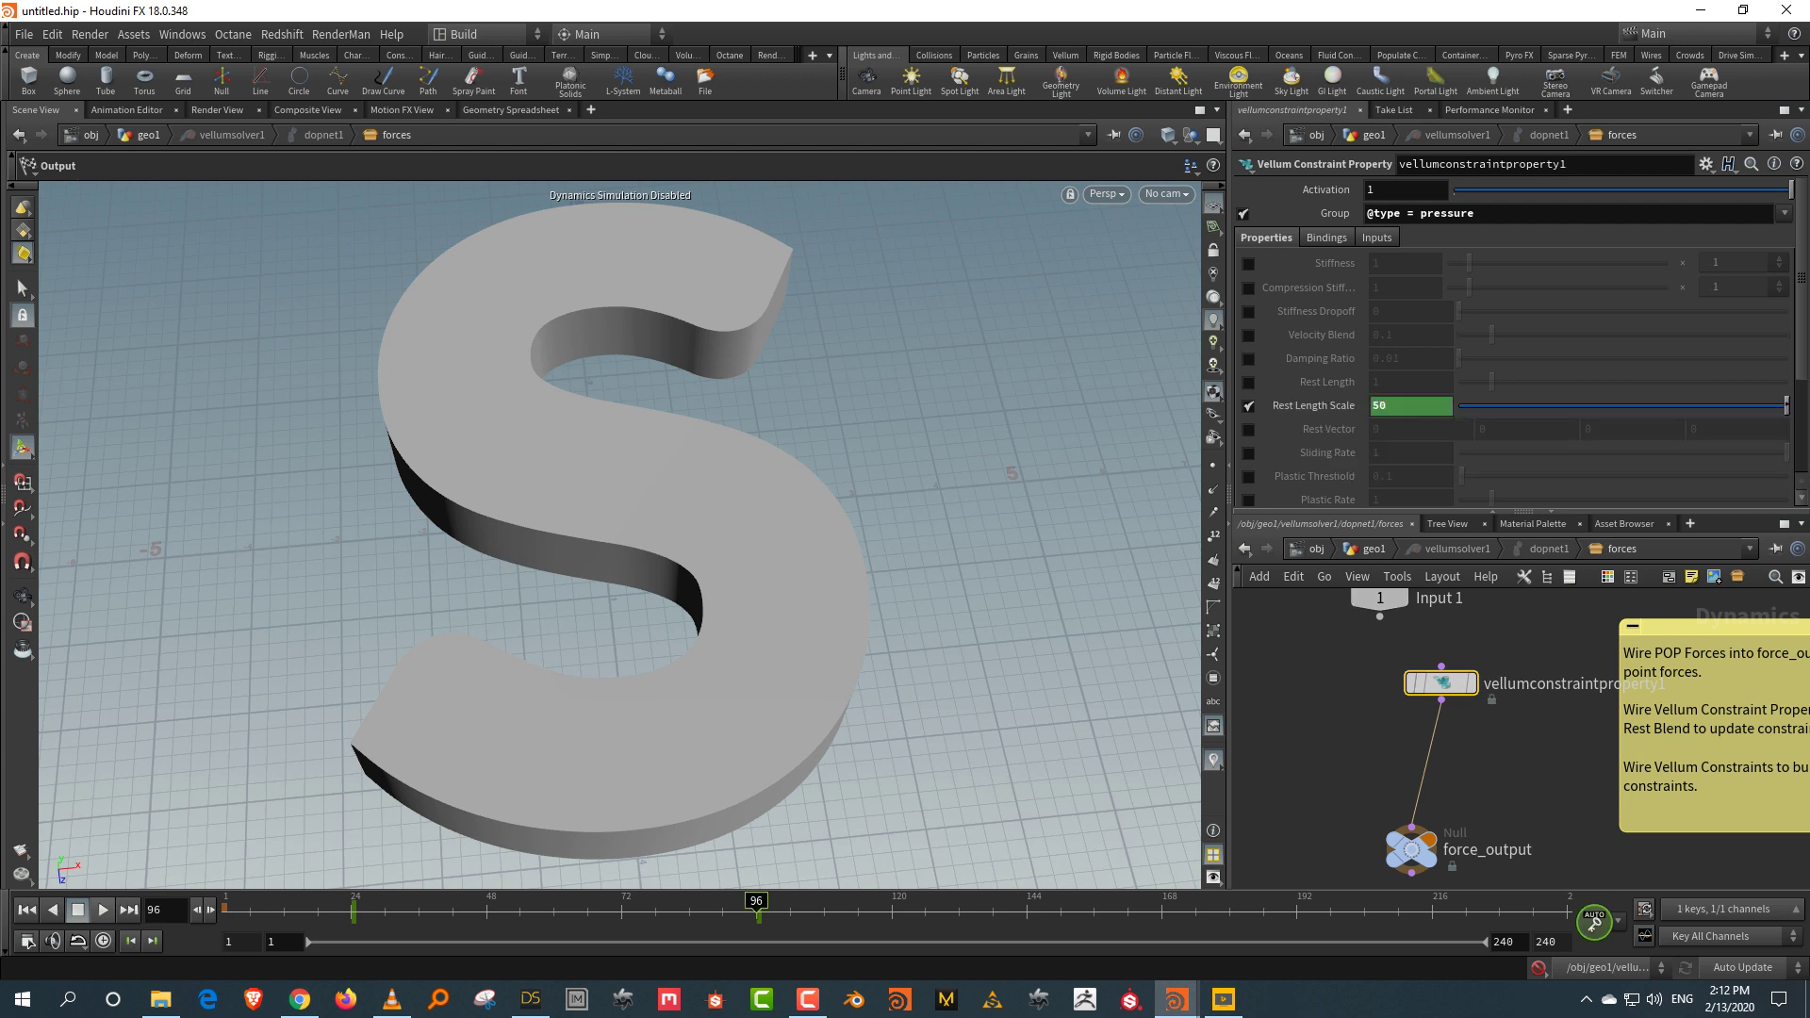
key("ctrl+Up")
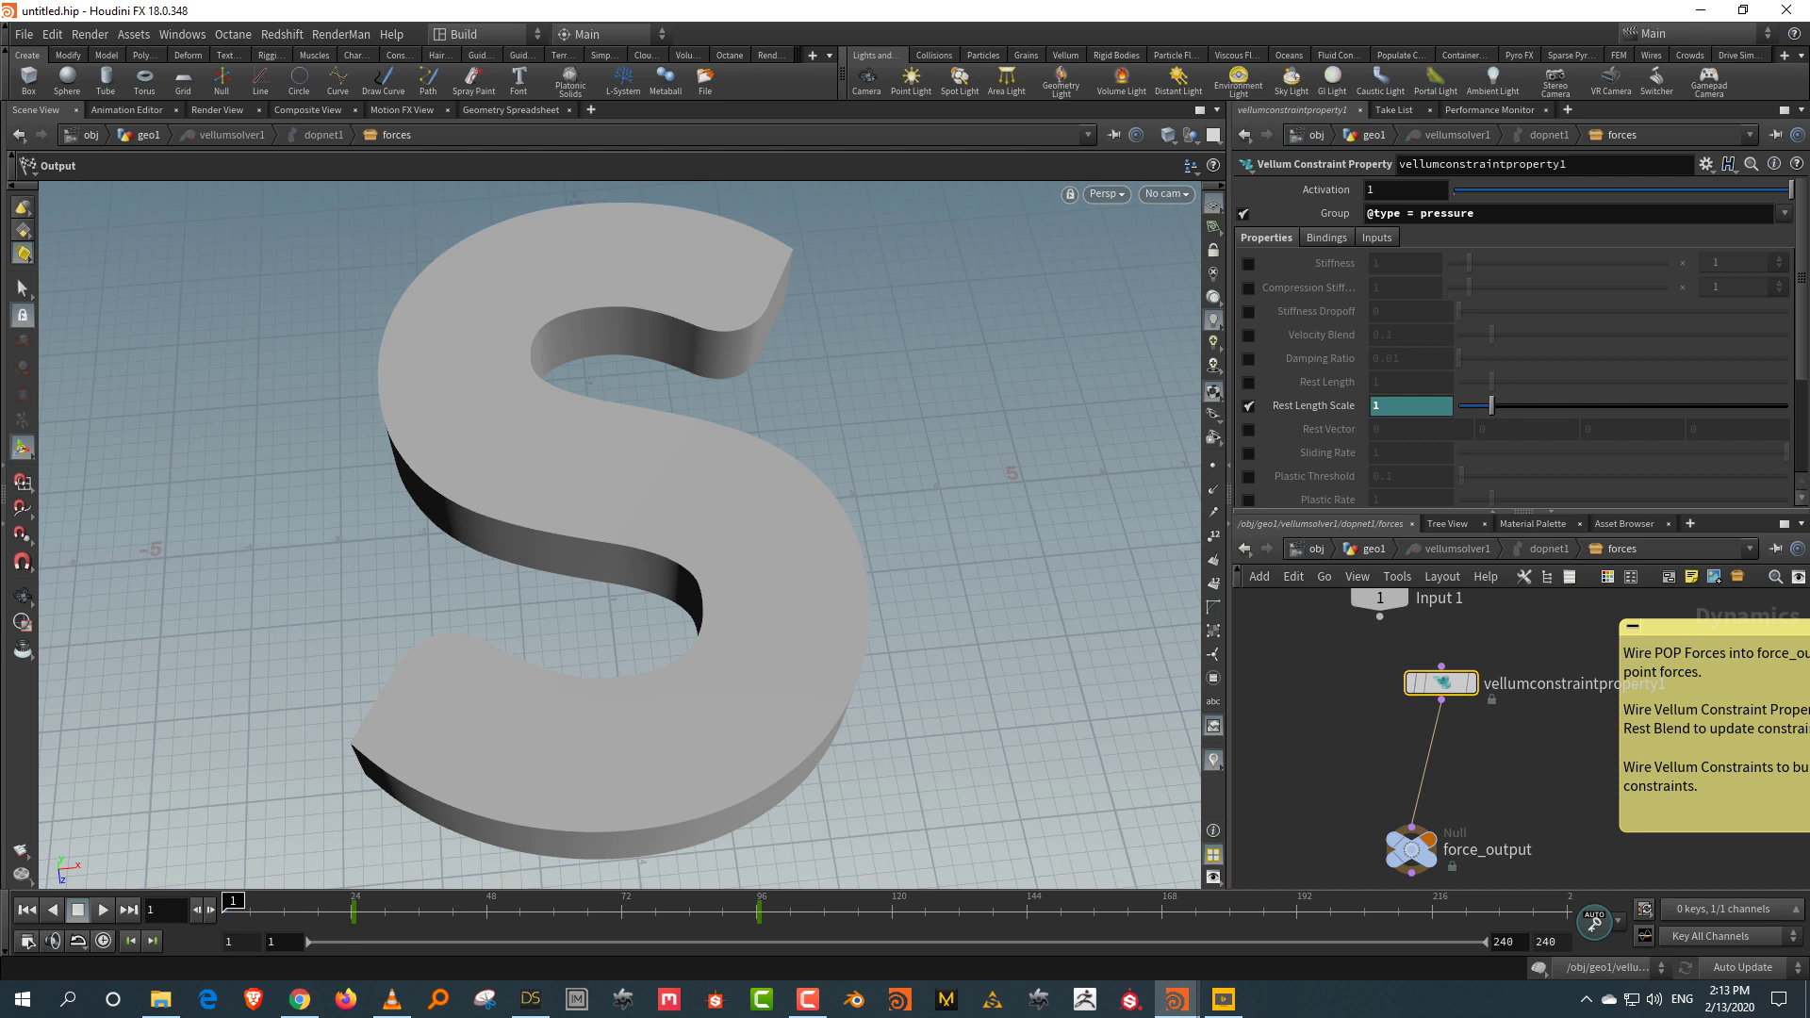
key("w")
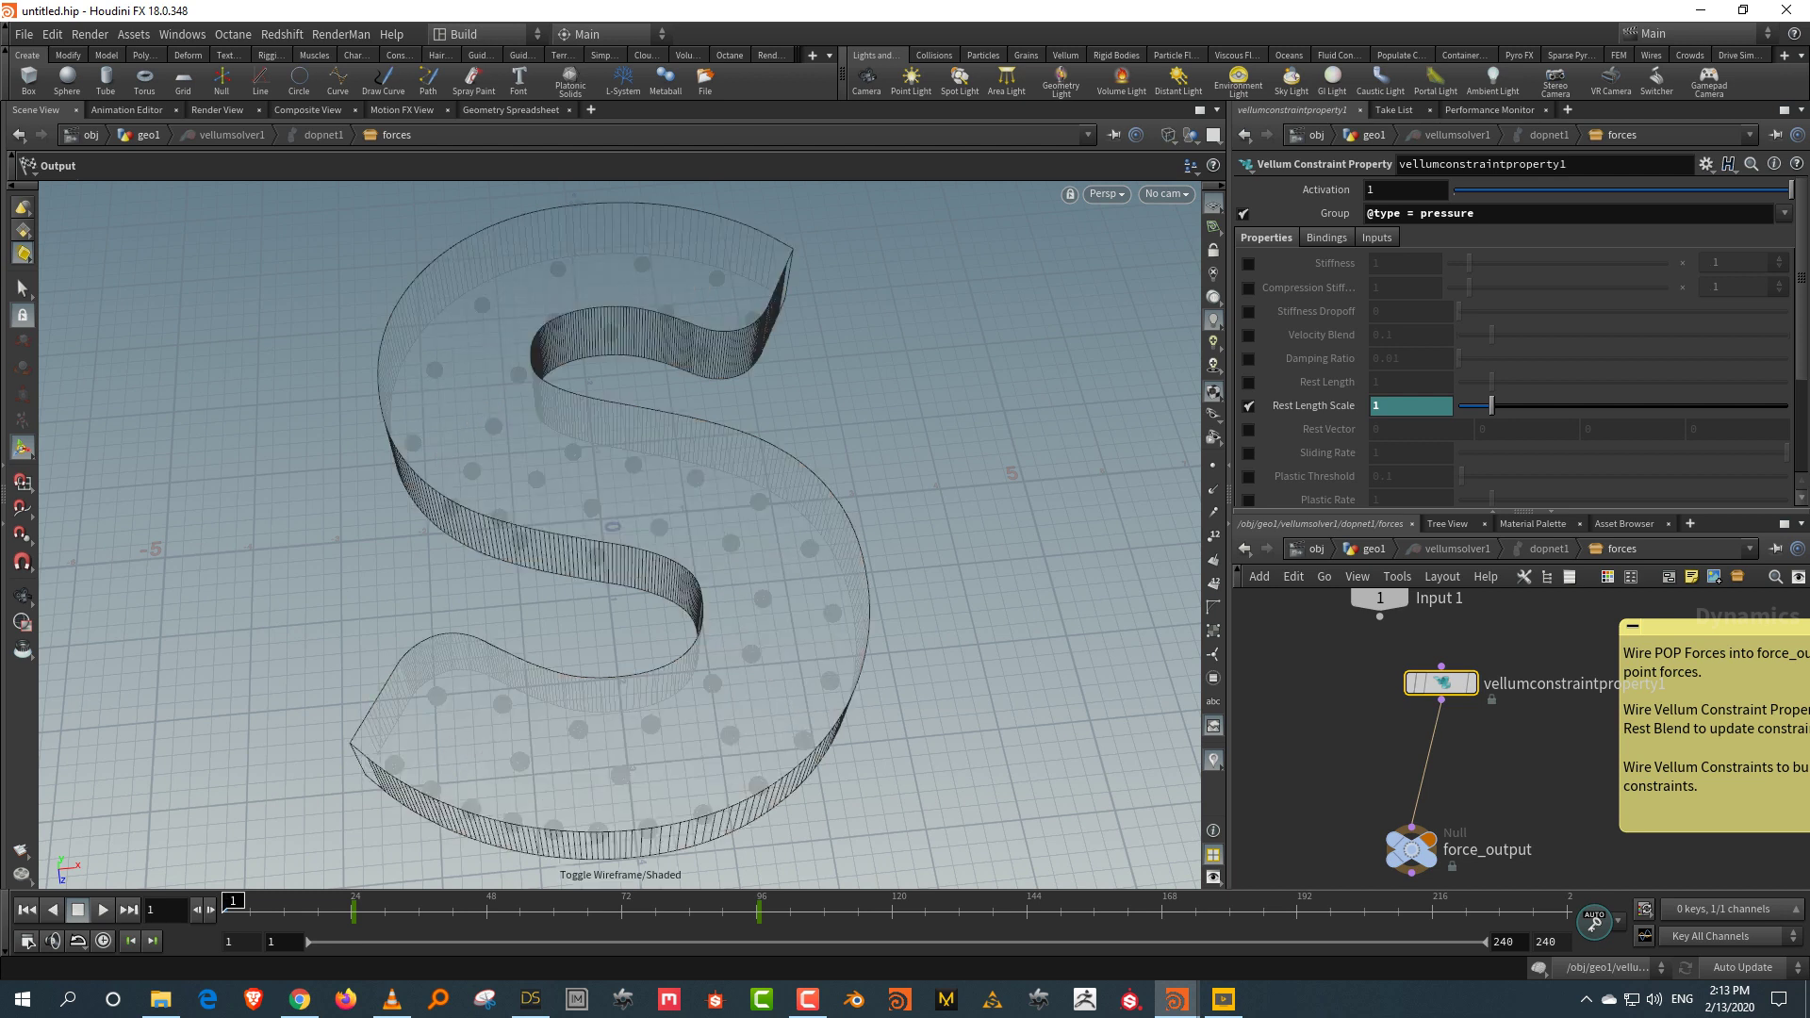
key("Up")
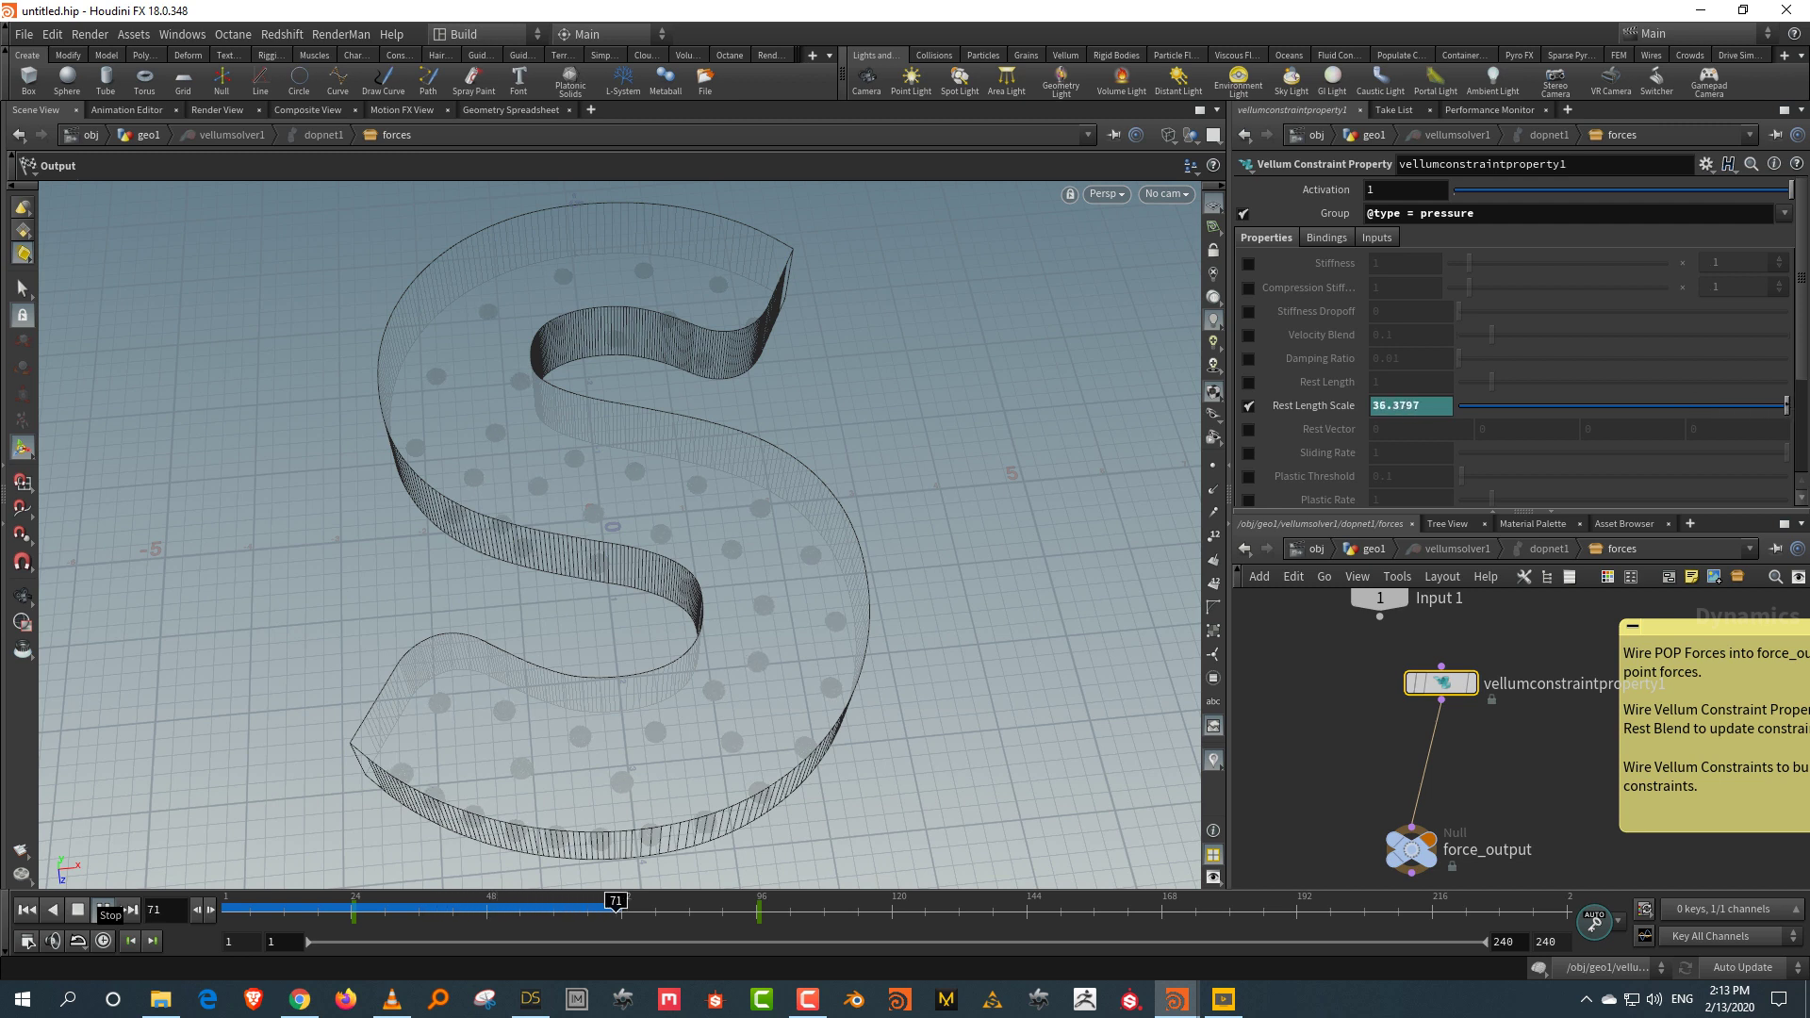
left_click(104, 909)
left_click(27, 910)
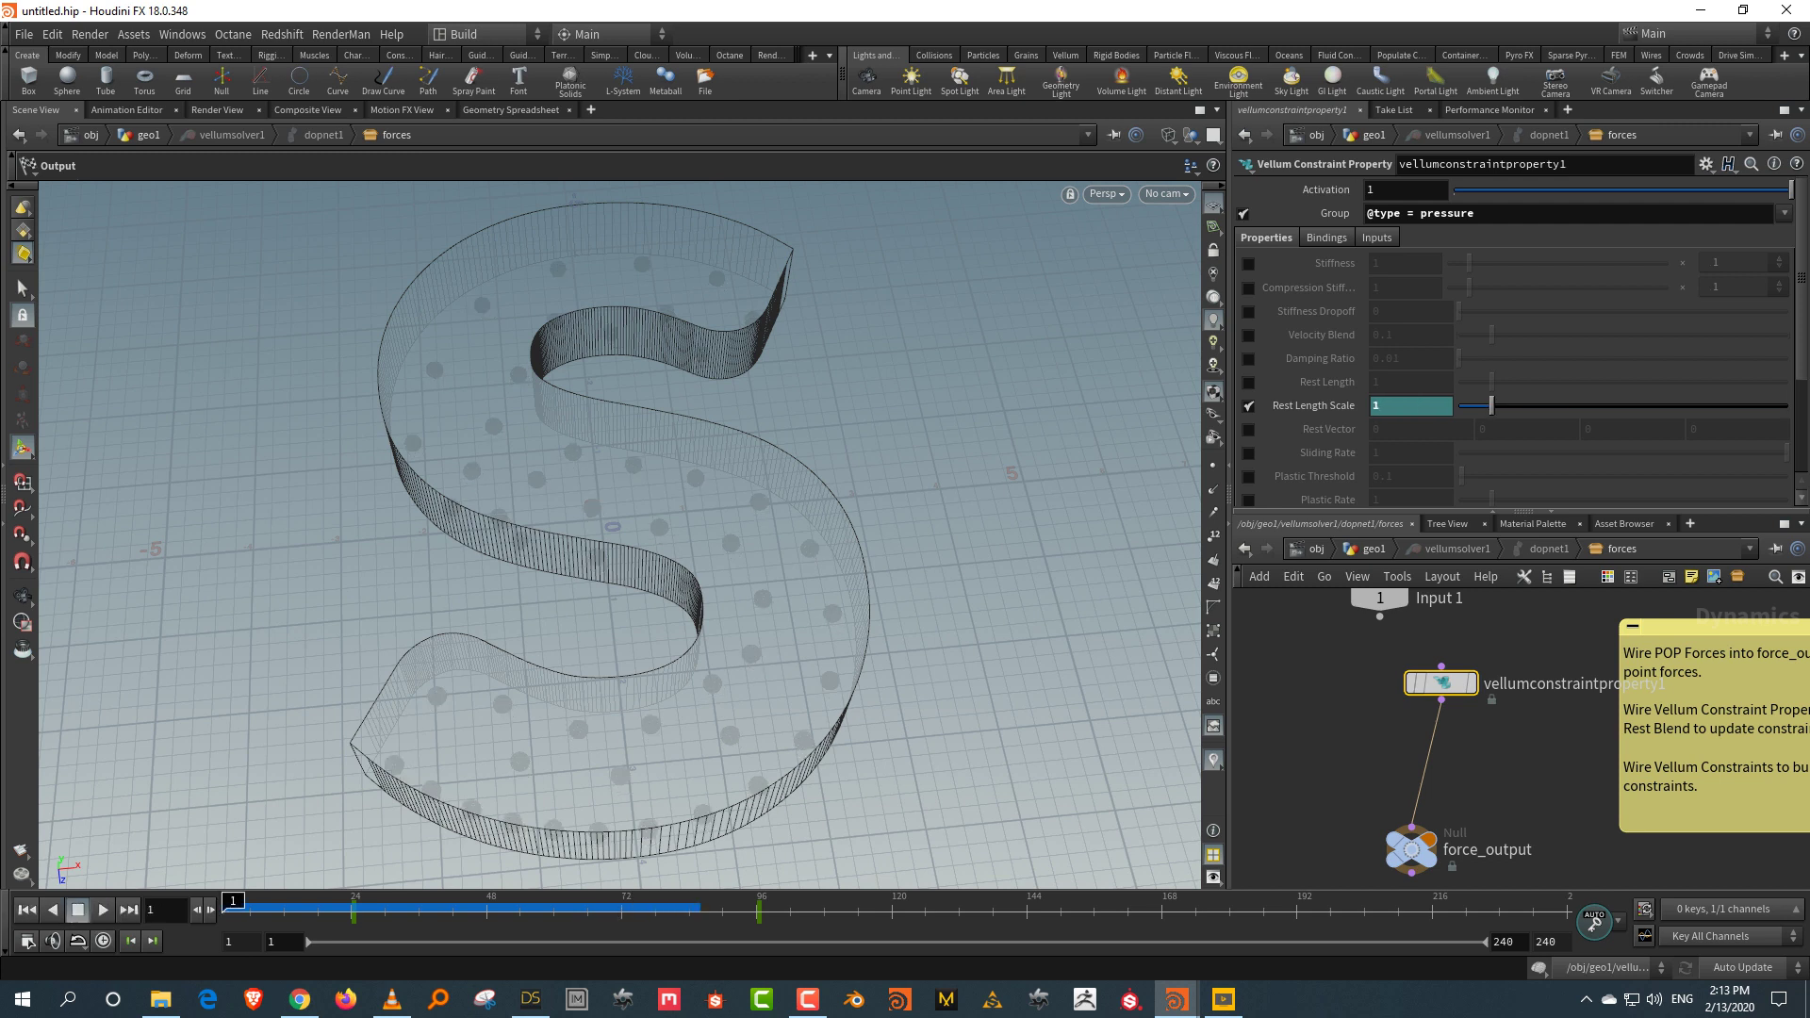
left_click(1405, 214)
key("BackSpace")
key("Return")
Step: Replay the simulation, reset to frame 1, and open the Rest Length Scale curve
key("Up")
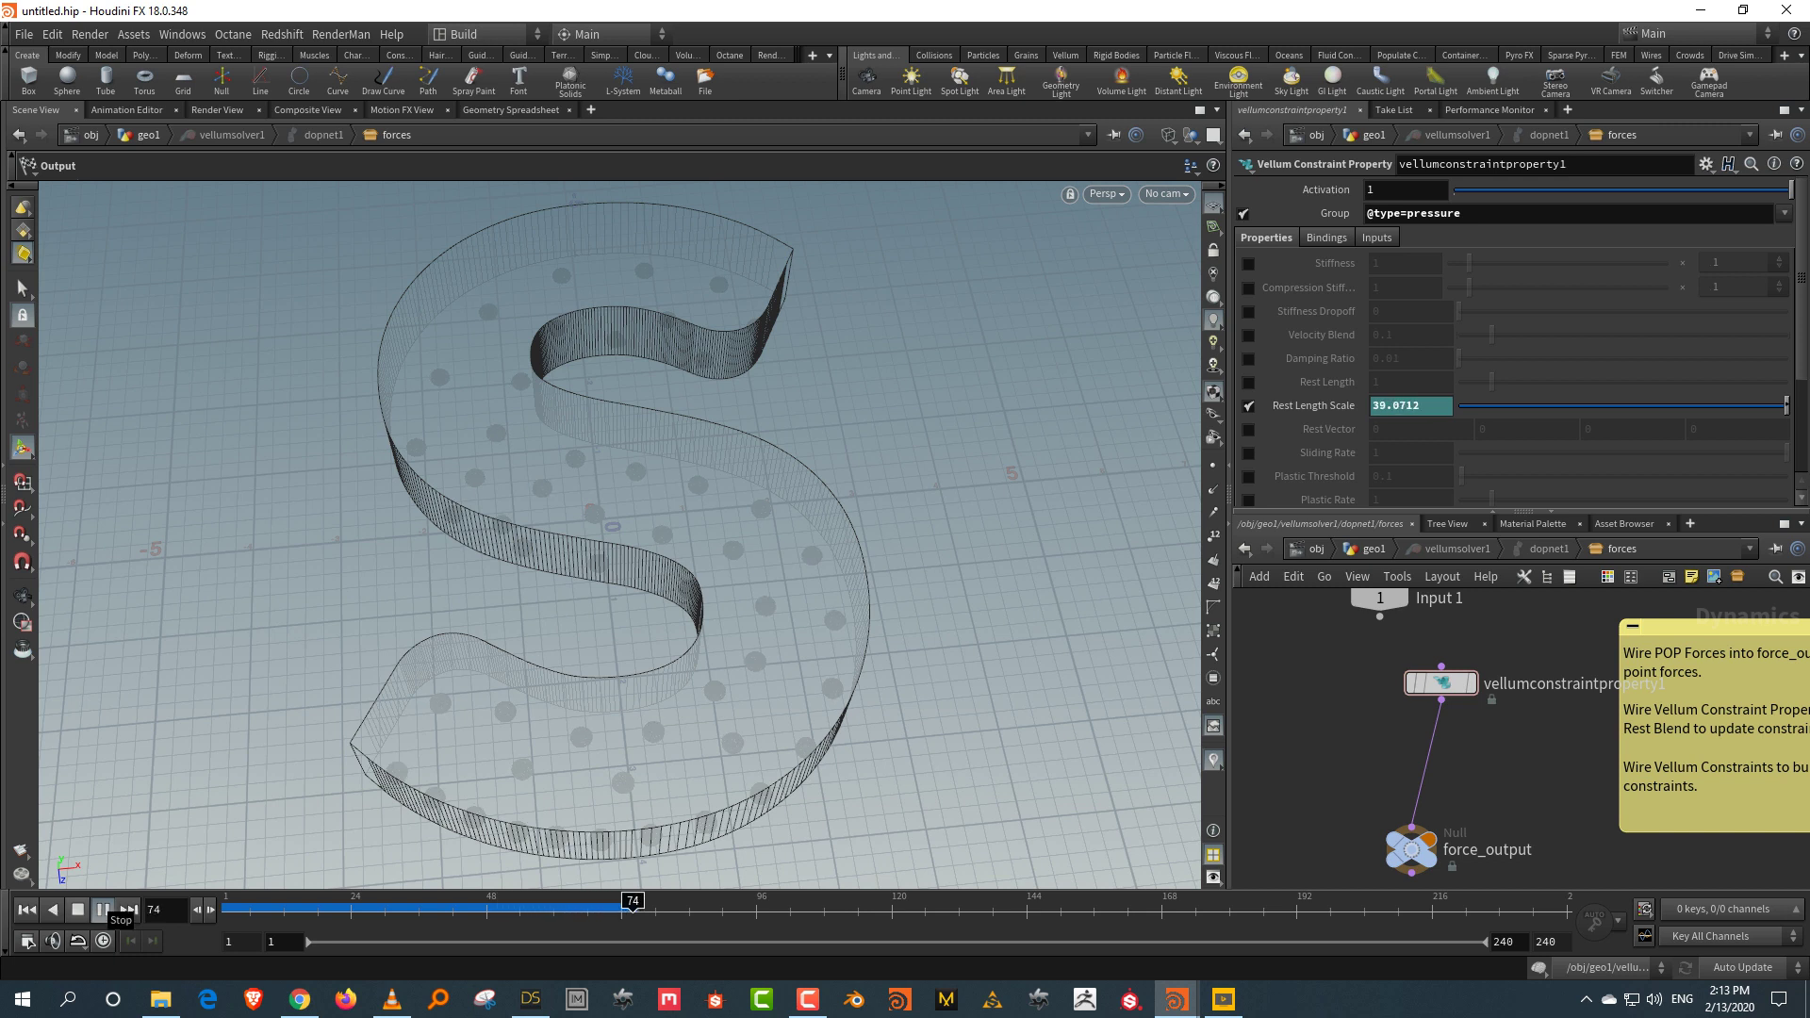
left_click(103, 909)
key("ctrl+Up")
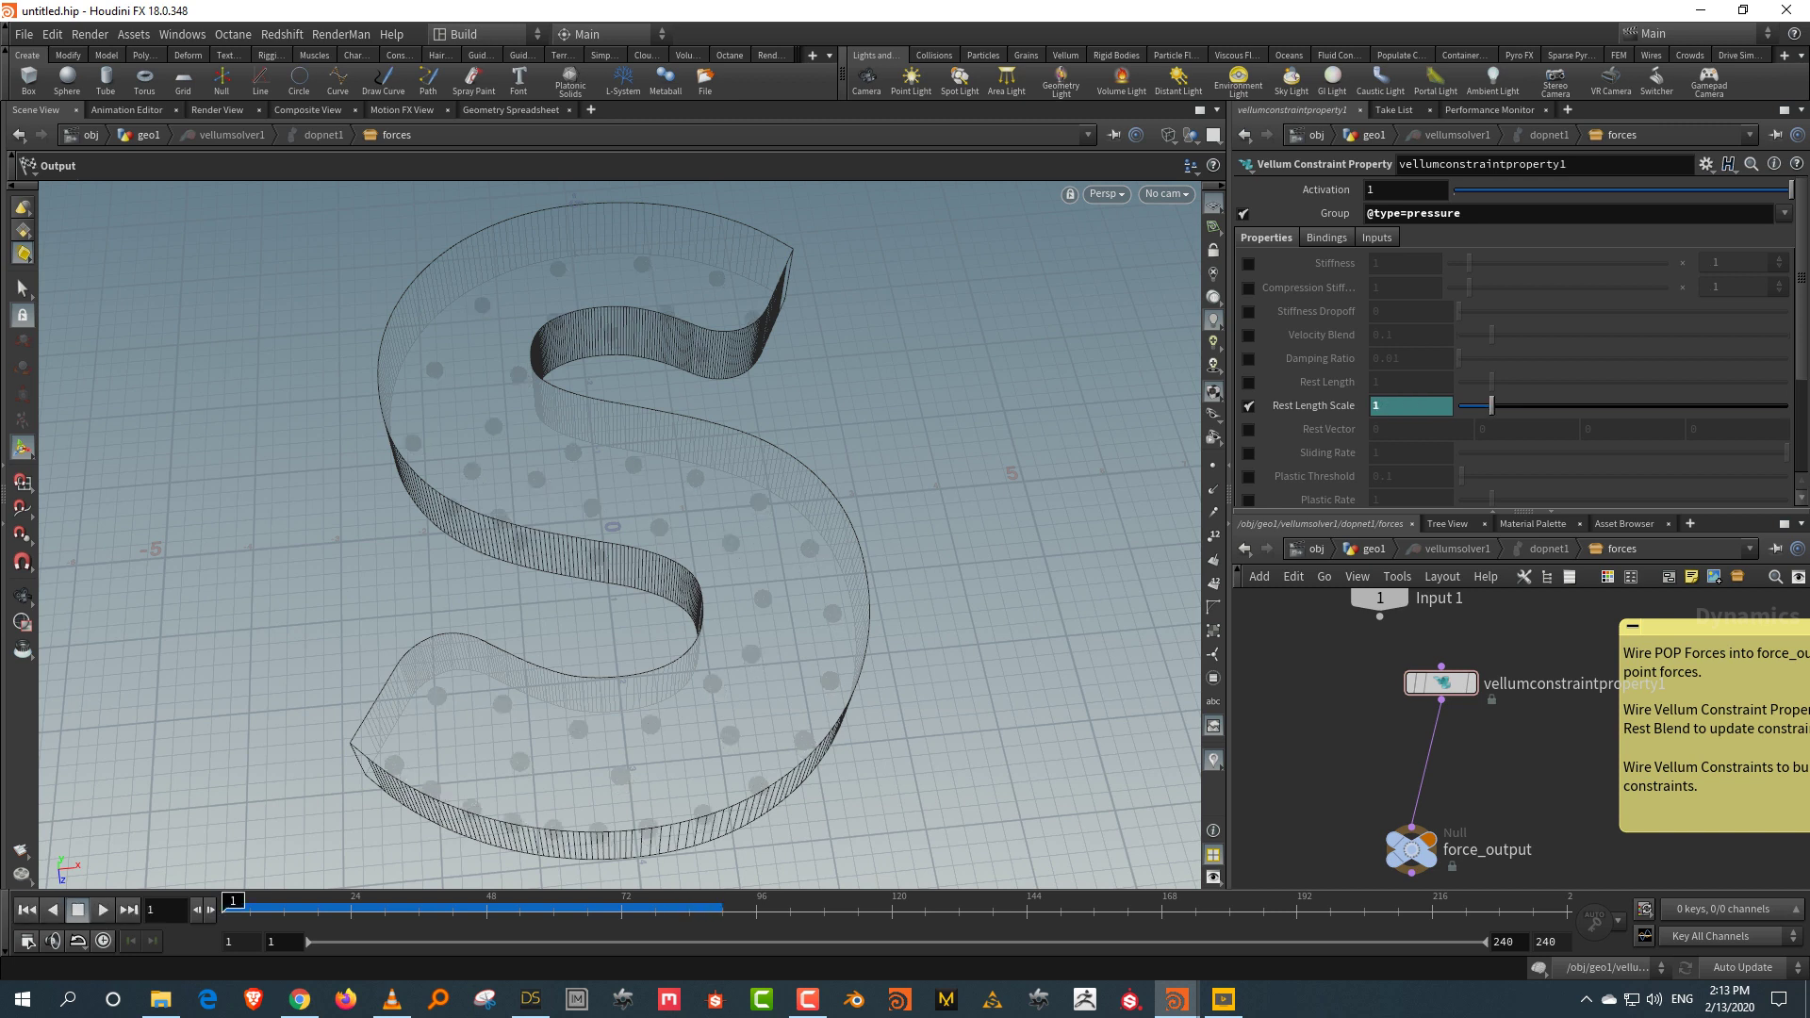
left_click(1410, 406, "shift")
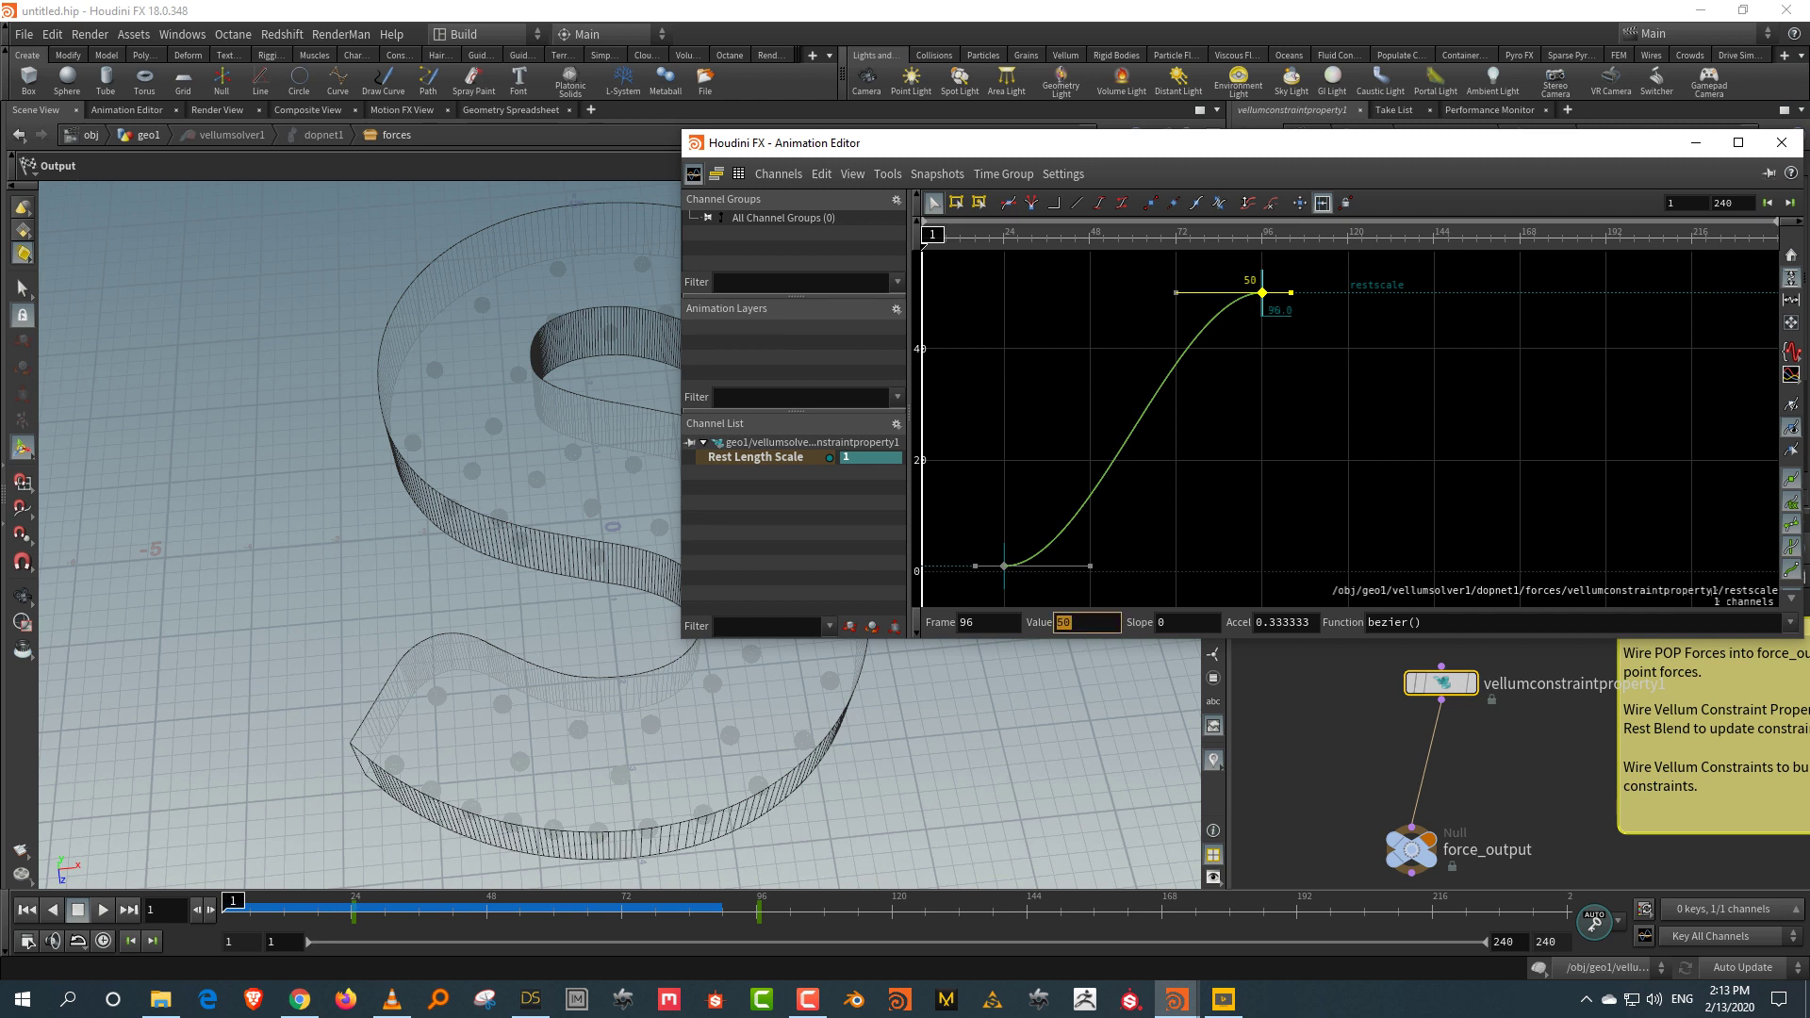
Step: Set the end key's value to 300, move it from frame 96 to 77, and close the curve editor
type("300")
key("Return")
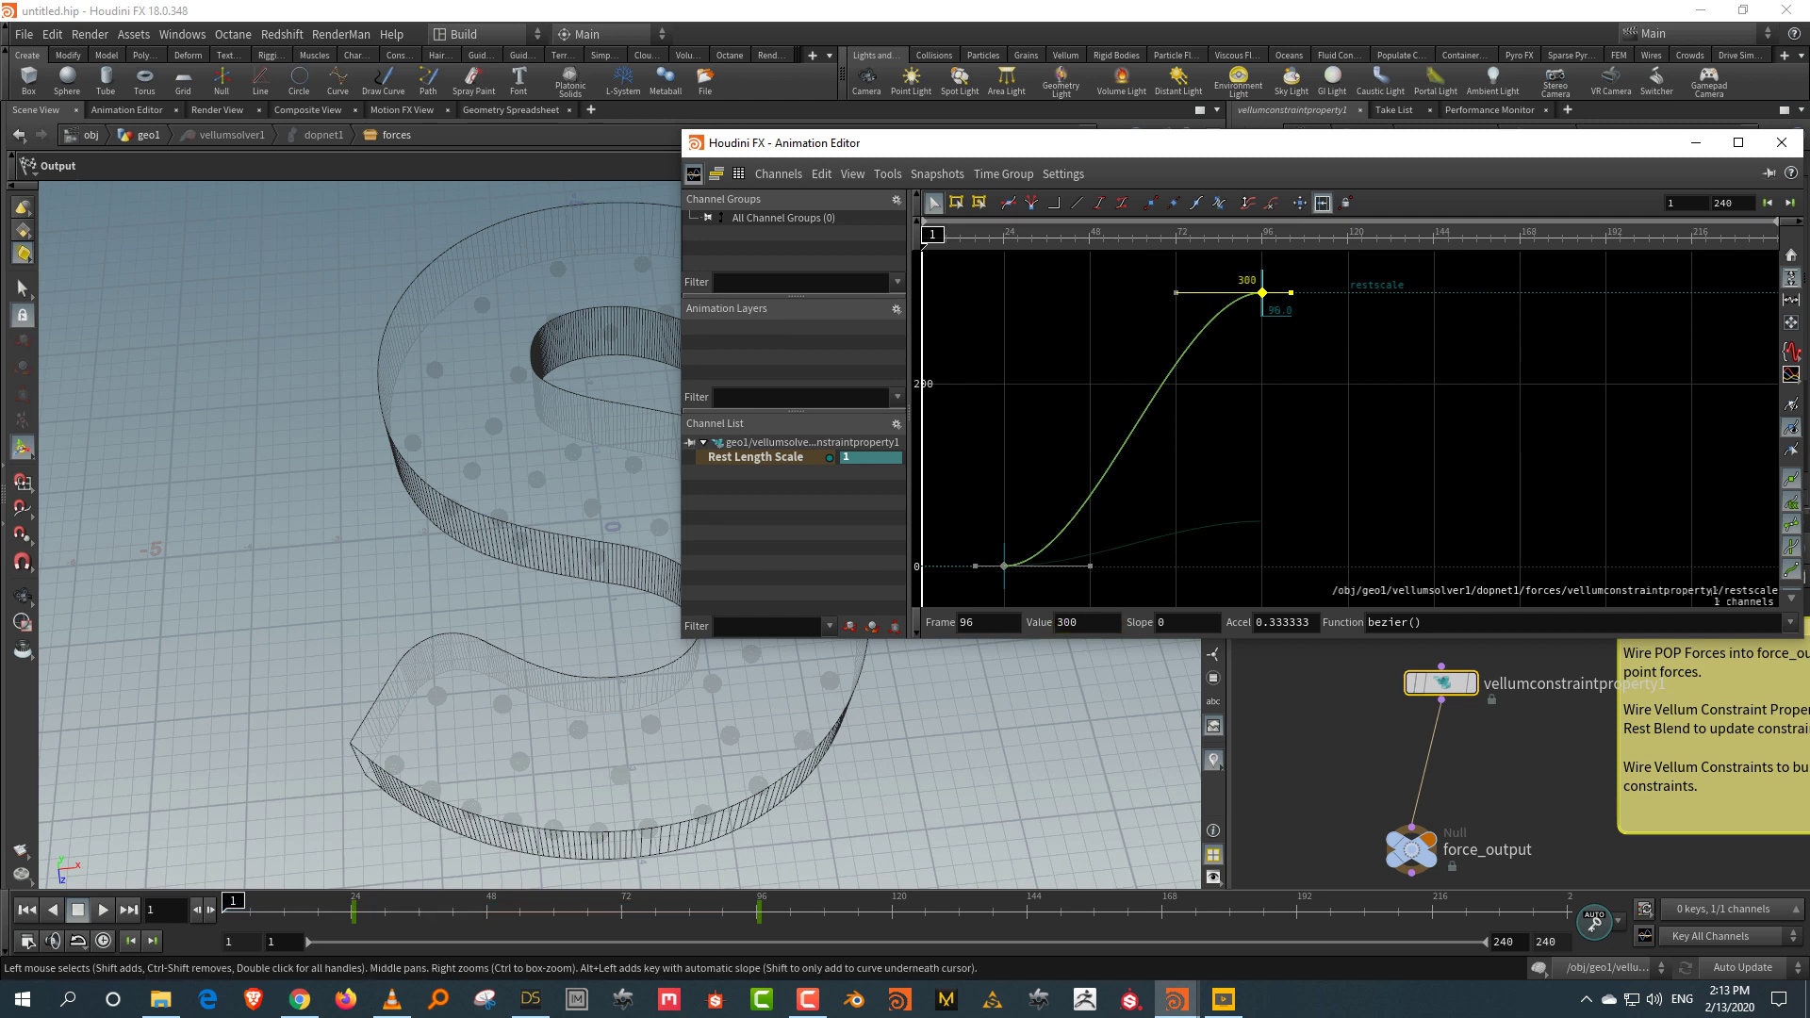
left_click_drag(1262, 293, 1097, 292)
left_click(1781, 143)
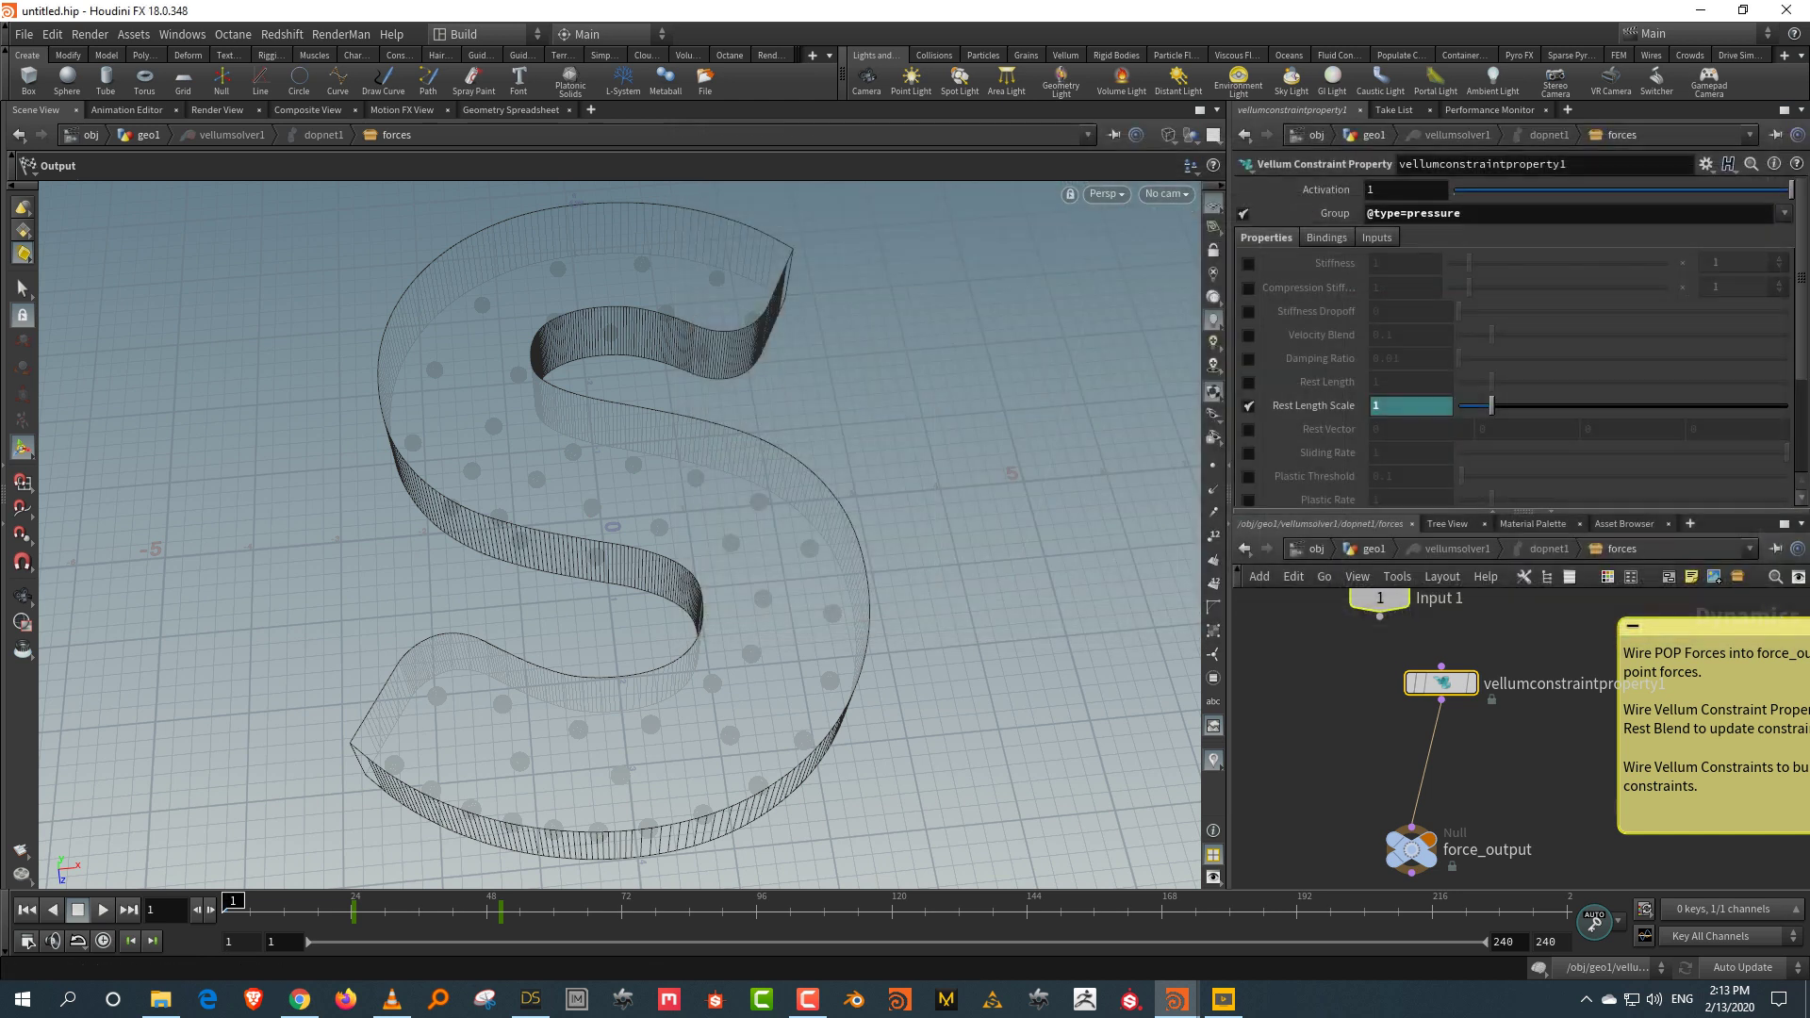
Step: Play the simulation, select the keys around frame 96, and return up to geo1
left_click(103, 910)
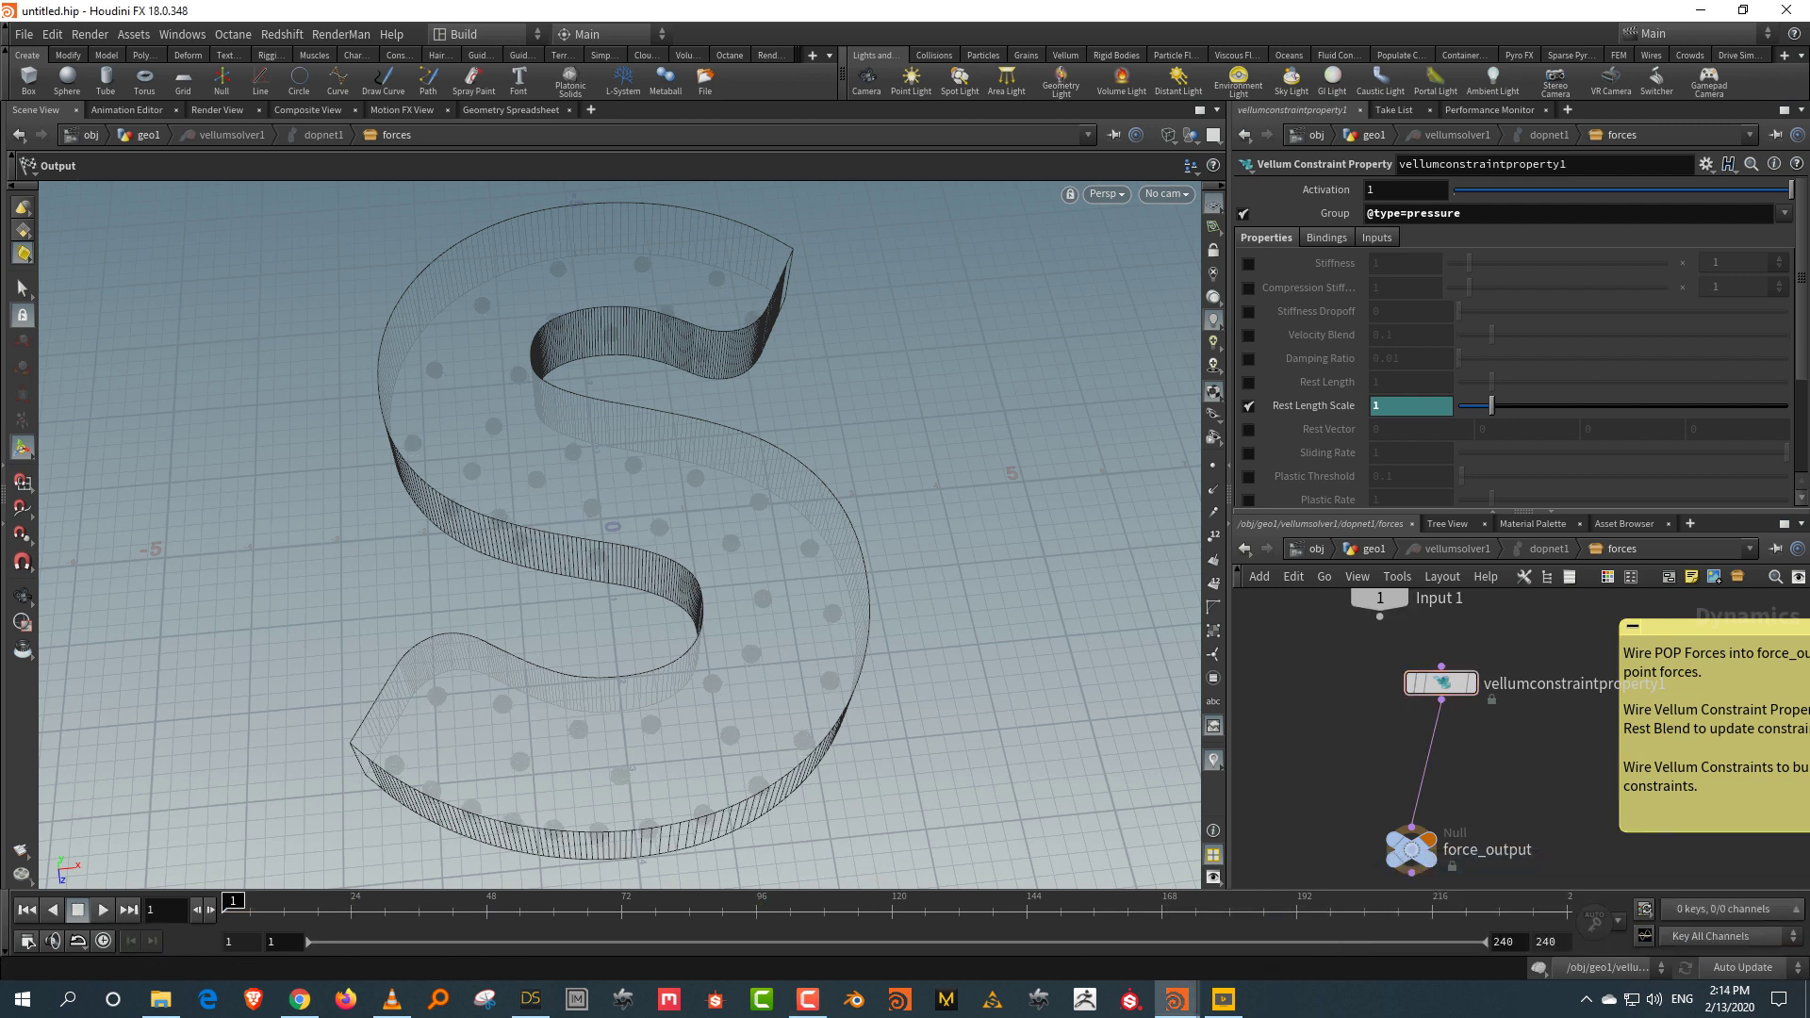
mouse_move(709, 911)
left_mouse_down("shift")
mouse_move(812, 911)
mouse_move(491, 910)
mouse_move(759, 911)
left_mouse_up("shift")
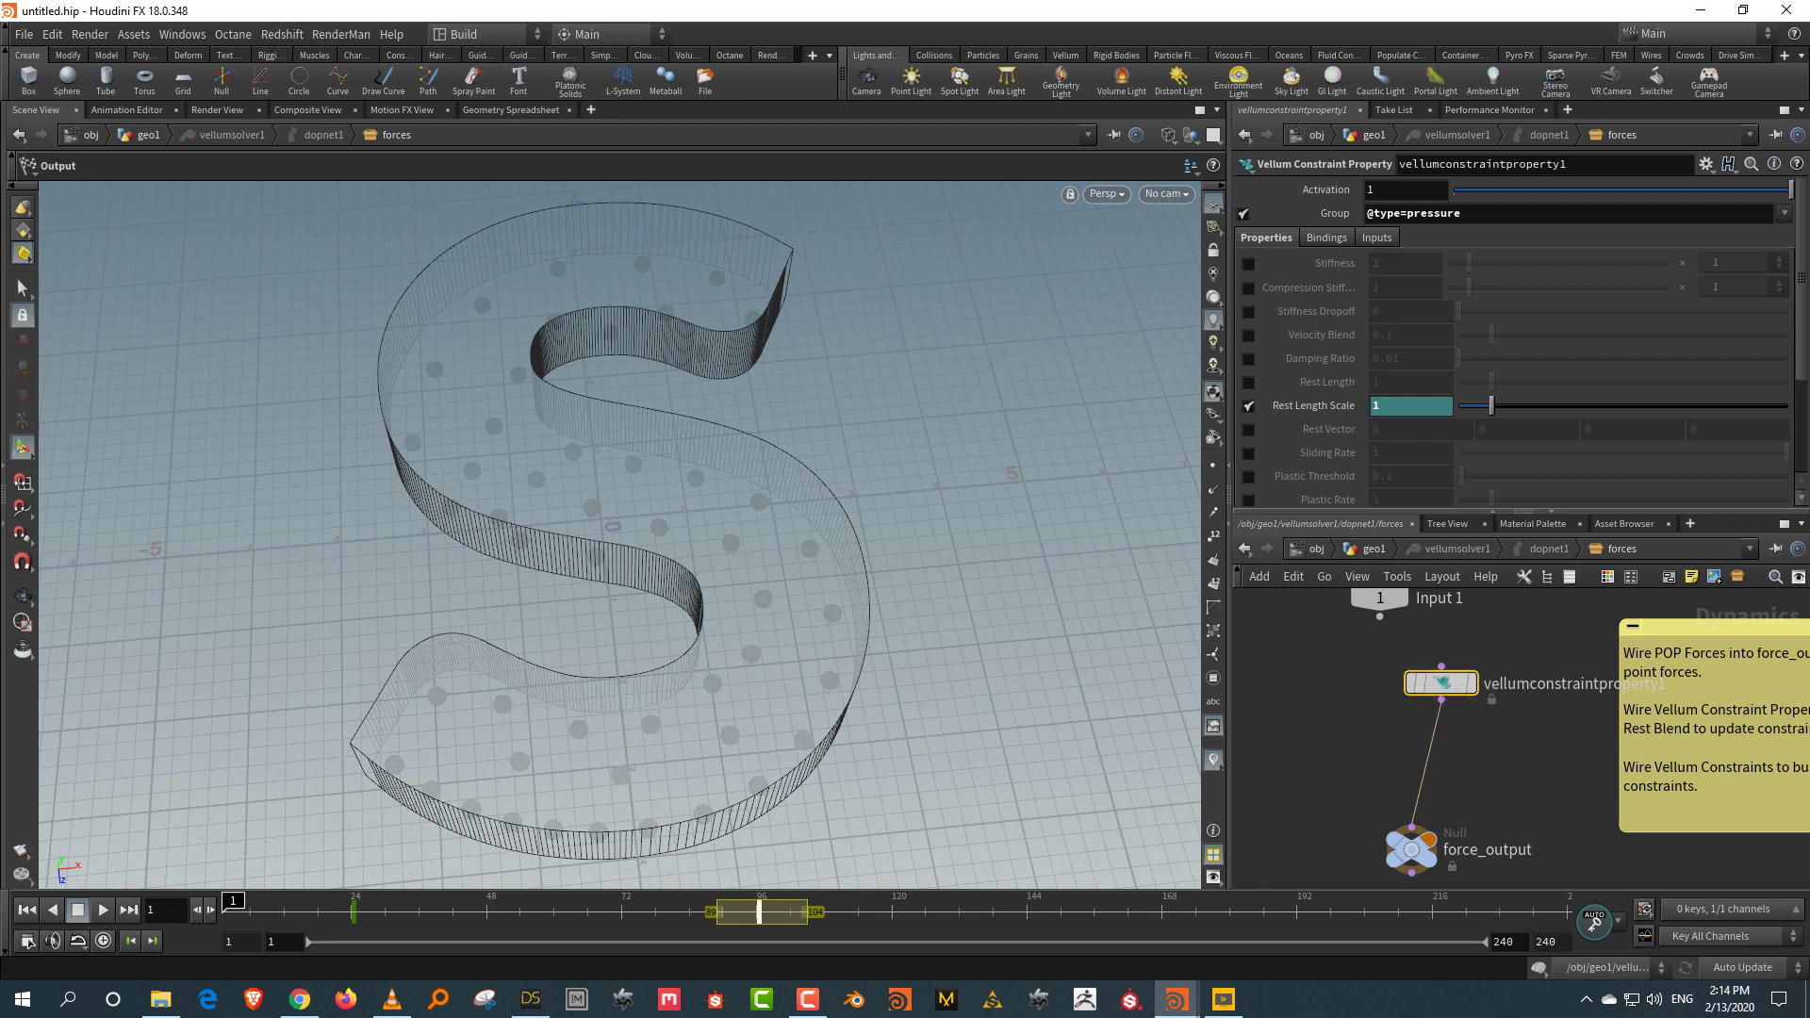
key("u")
key("u")
key("u")
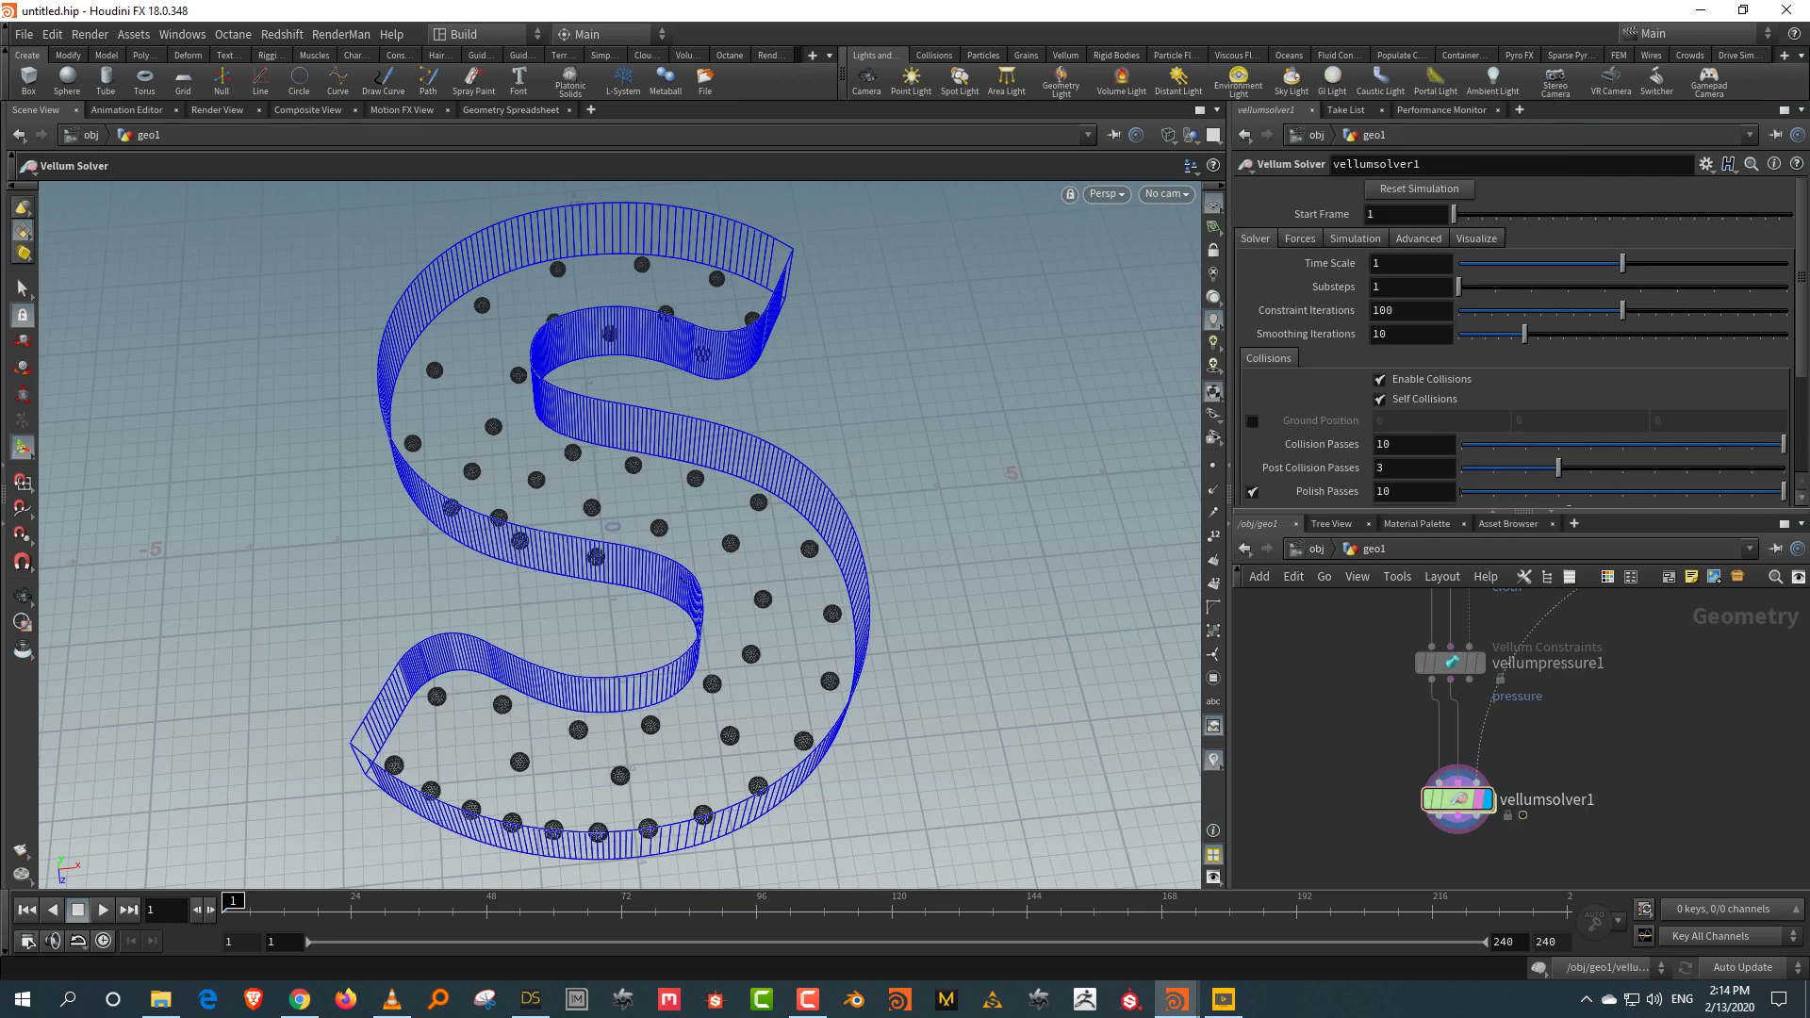
Step: Tumble the viewport to see the S from another angle, then re-enter vellumsolver1's forces network
key("Escape")
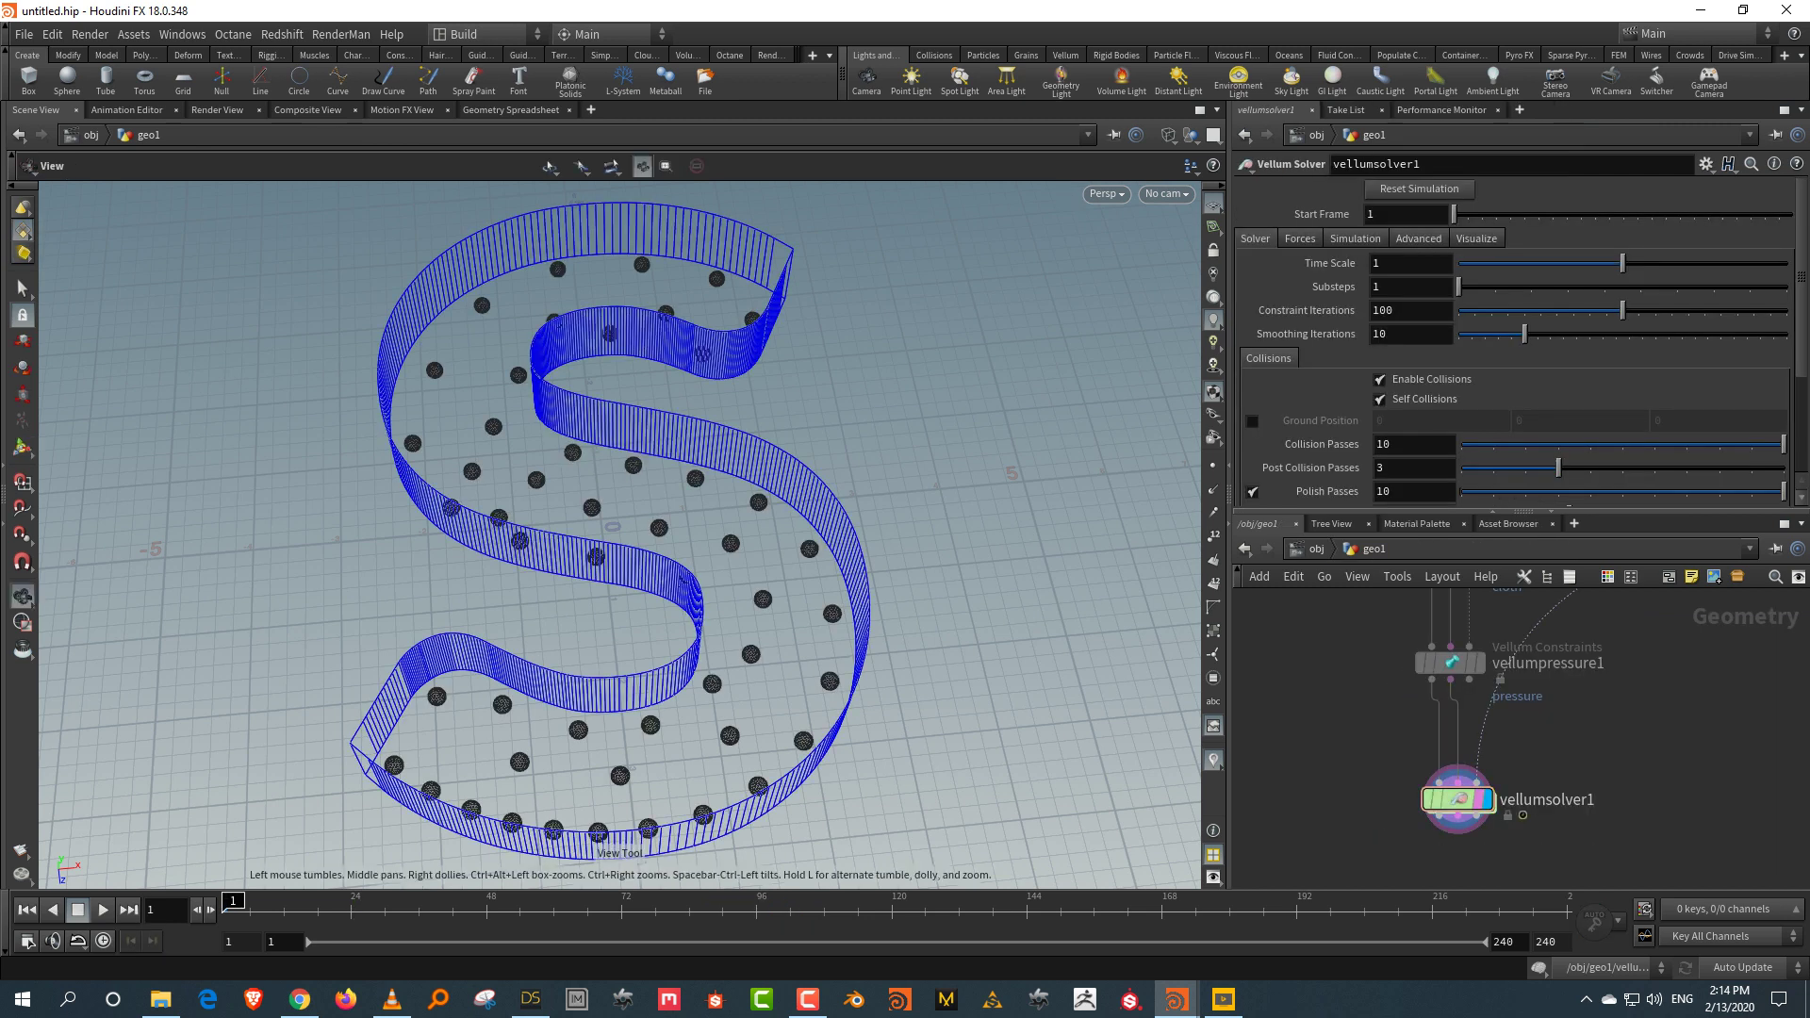
left_click_drag(622, 528, 604, 542)
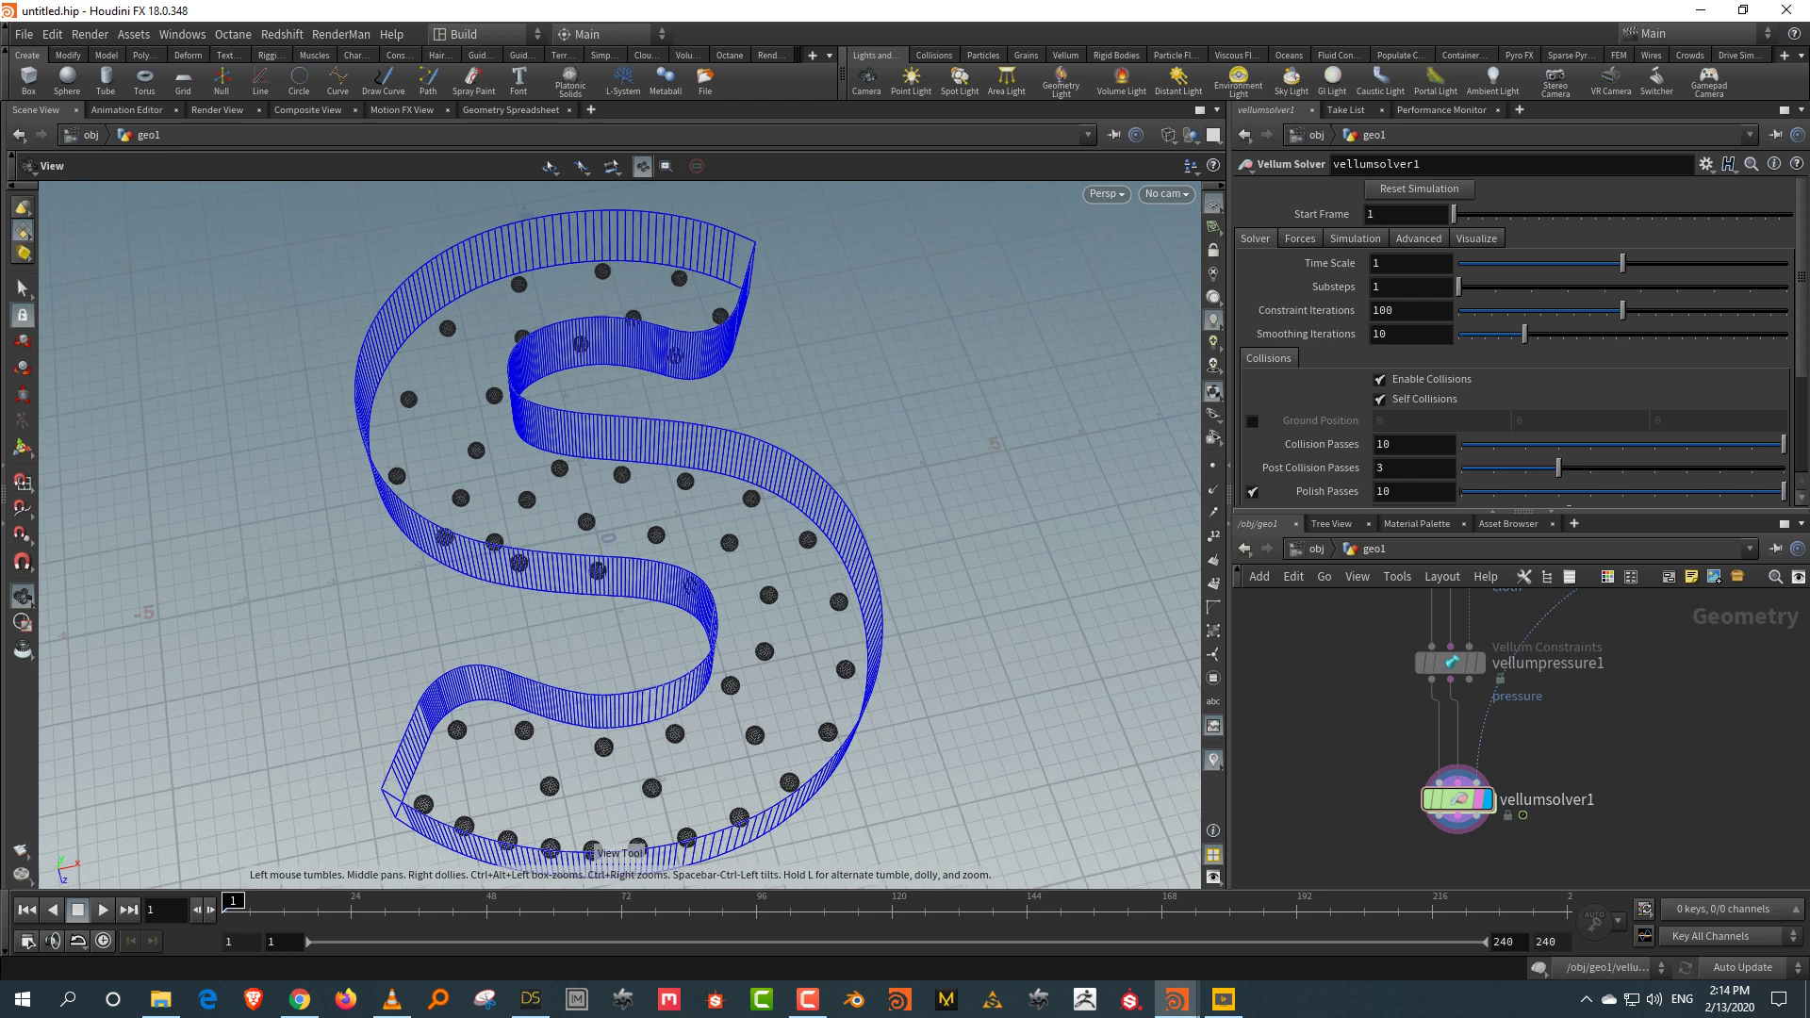
mouse_move(1458, 800)
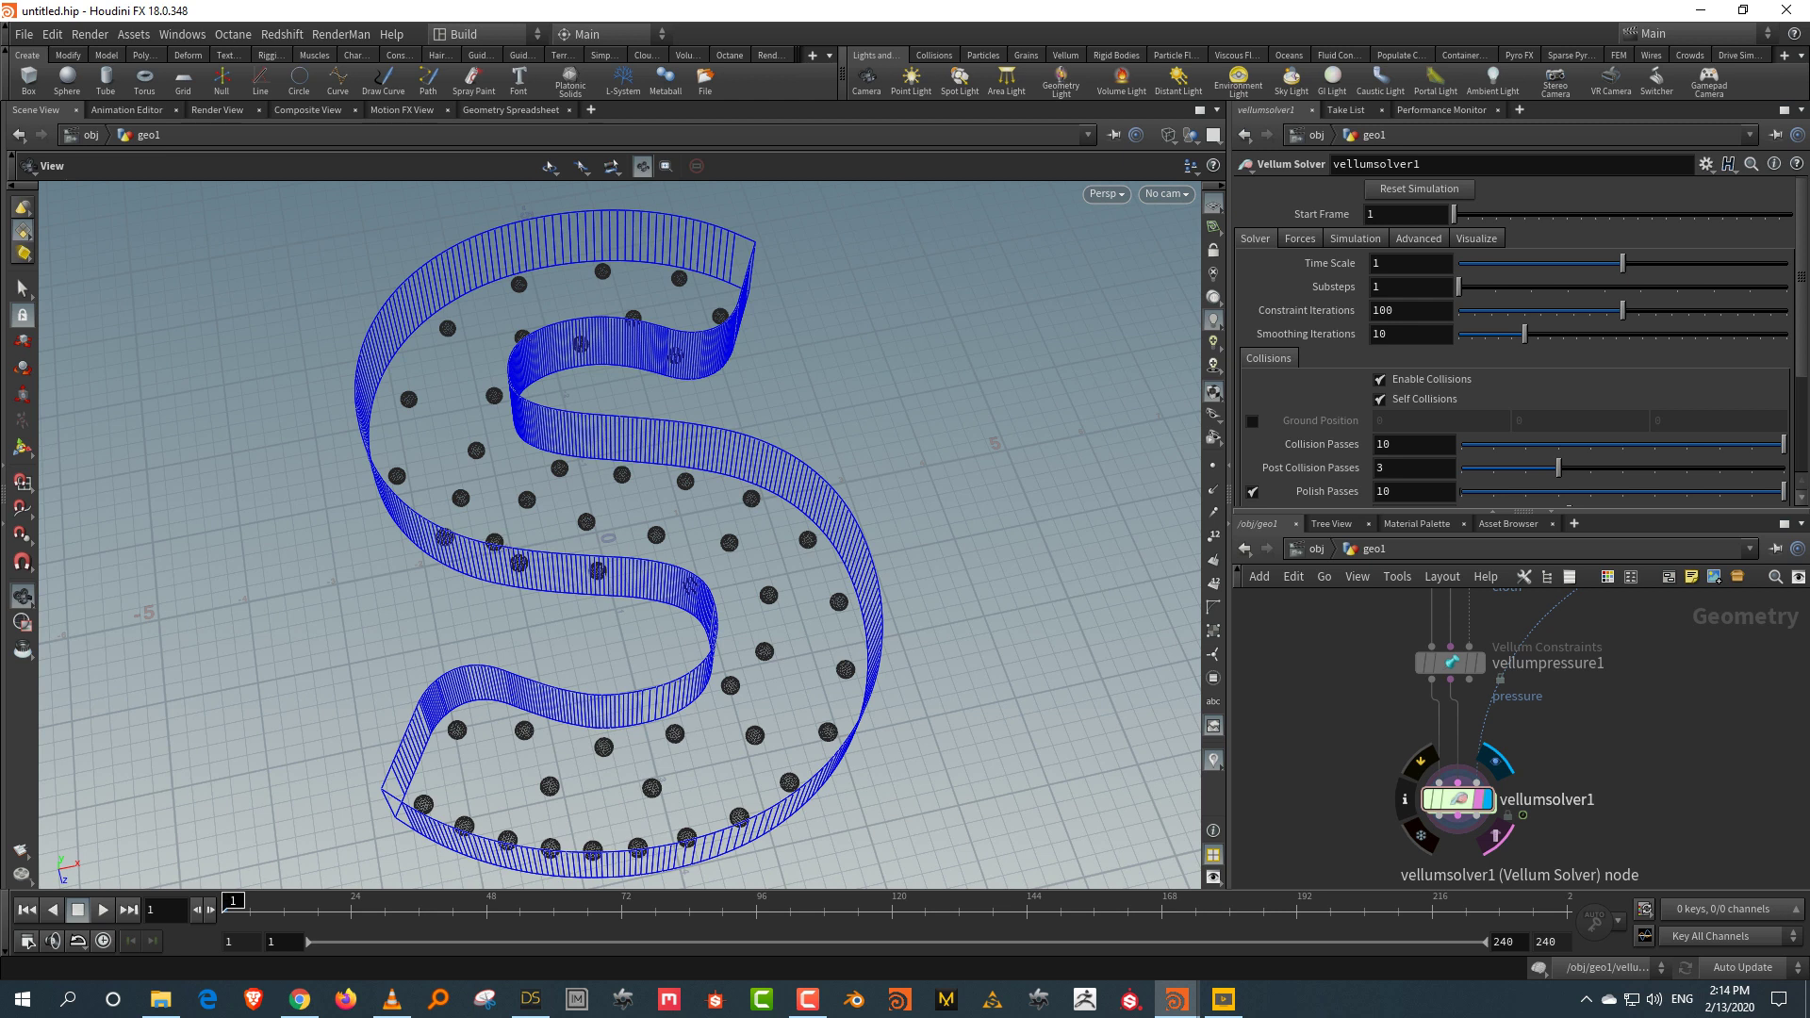
double_click(1458, 800)
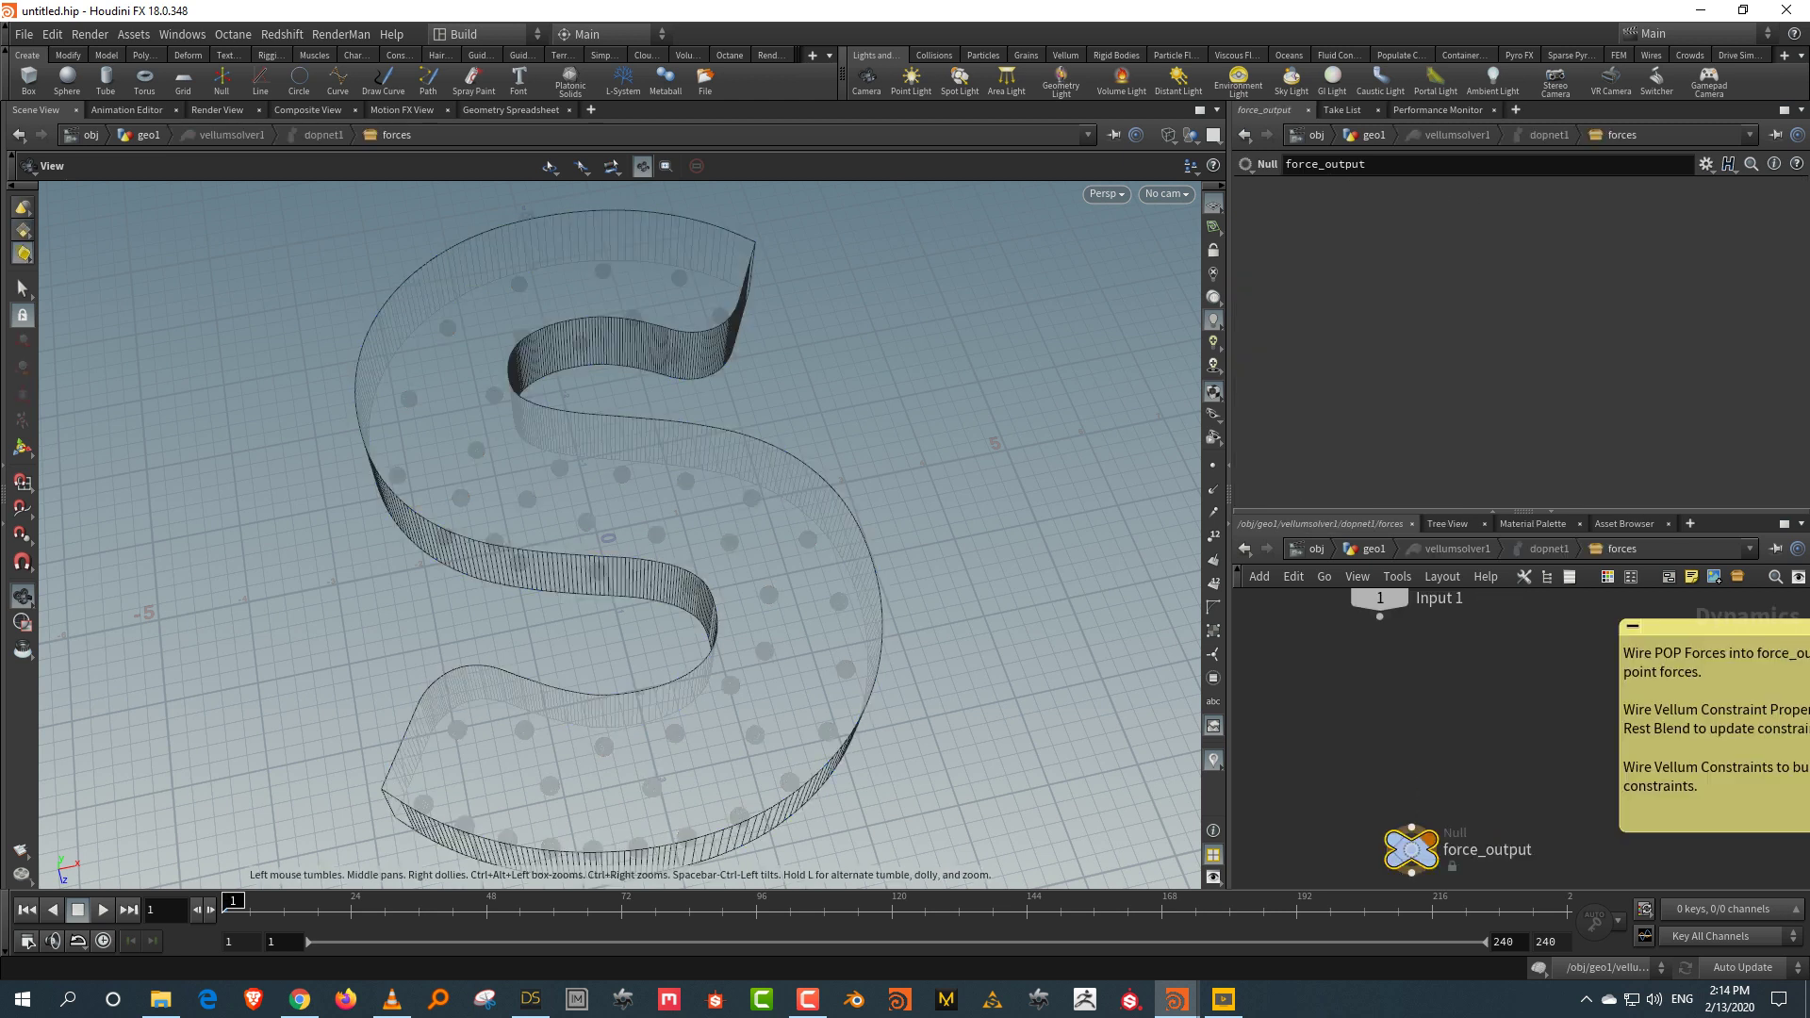
Step: Add a Vellum Constraint Property node and wire it into force_output
key("Tab")
type("vell")
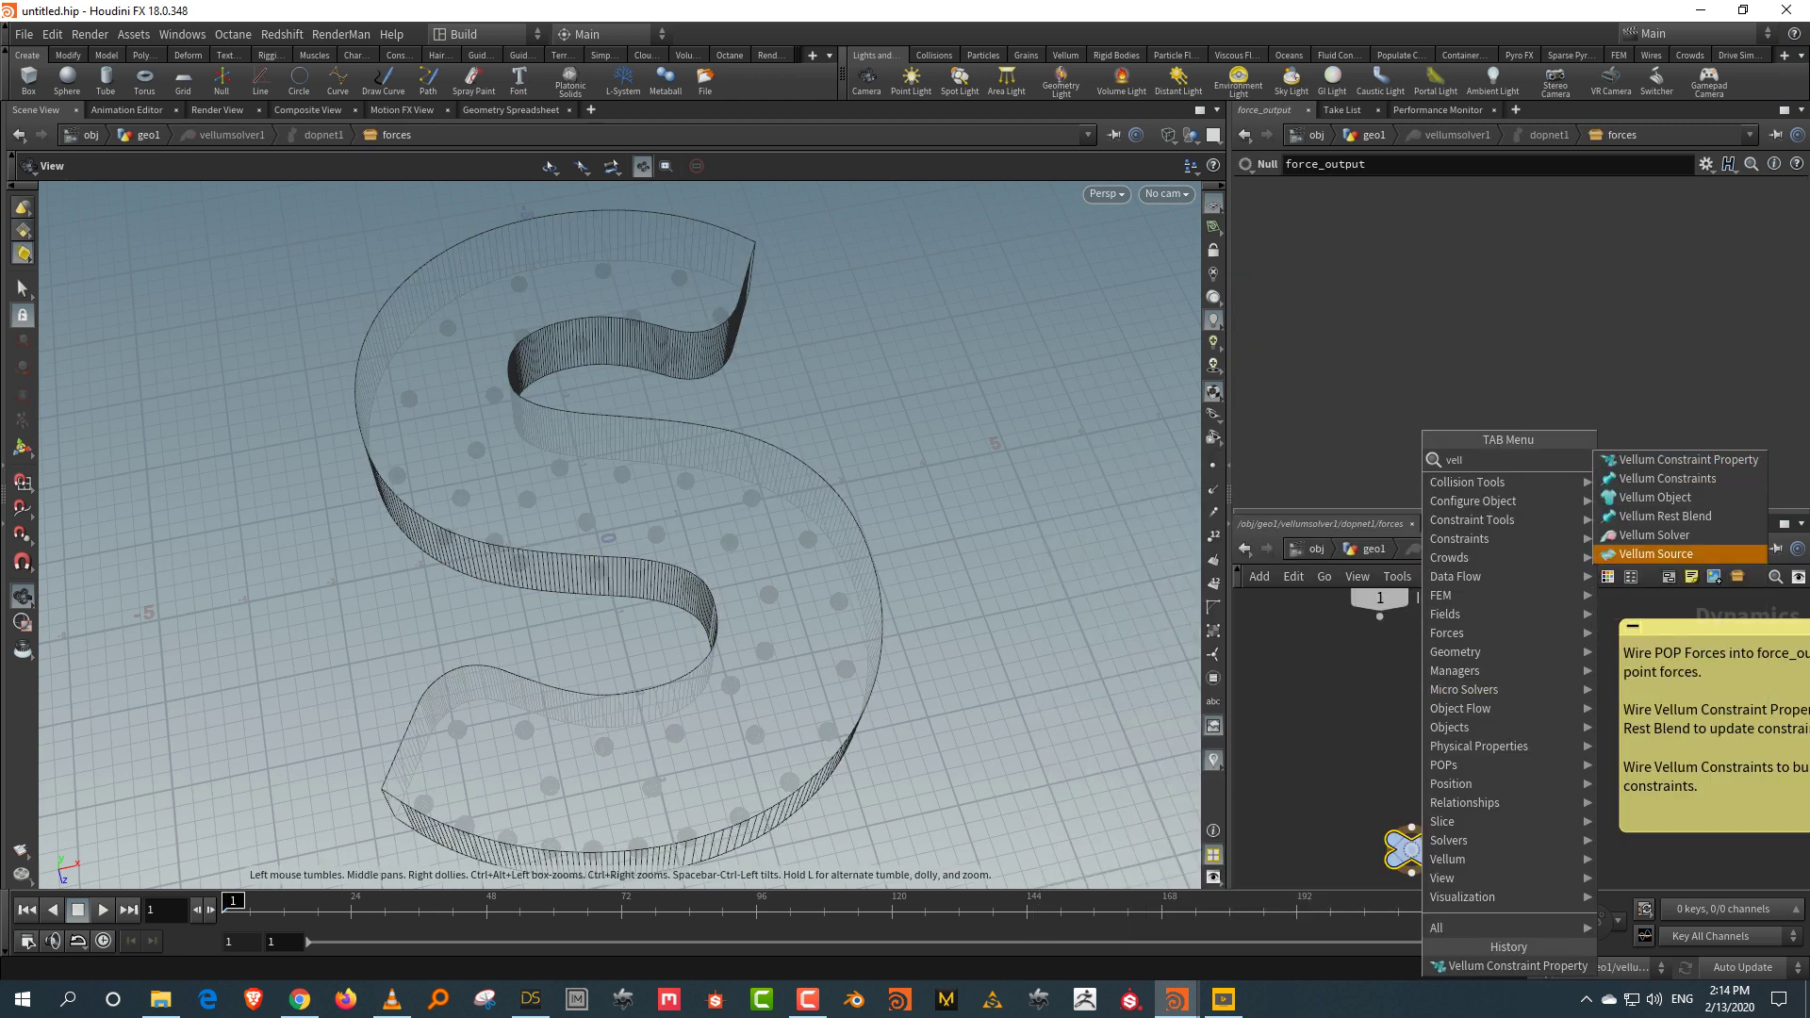
left_click(1688, 460)
left_click(1443, 664)
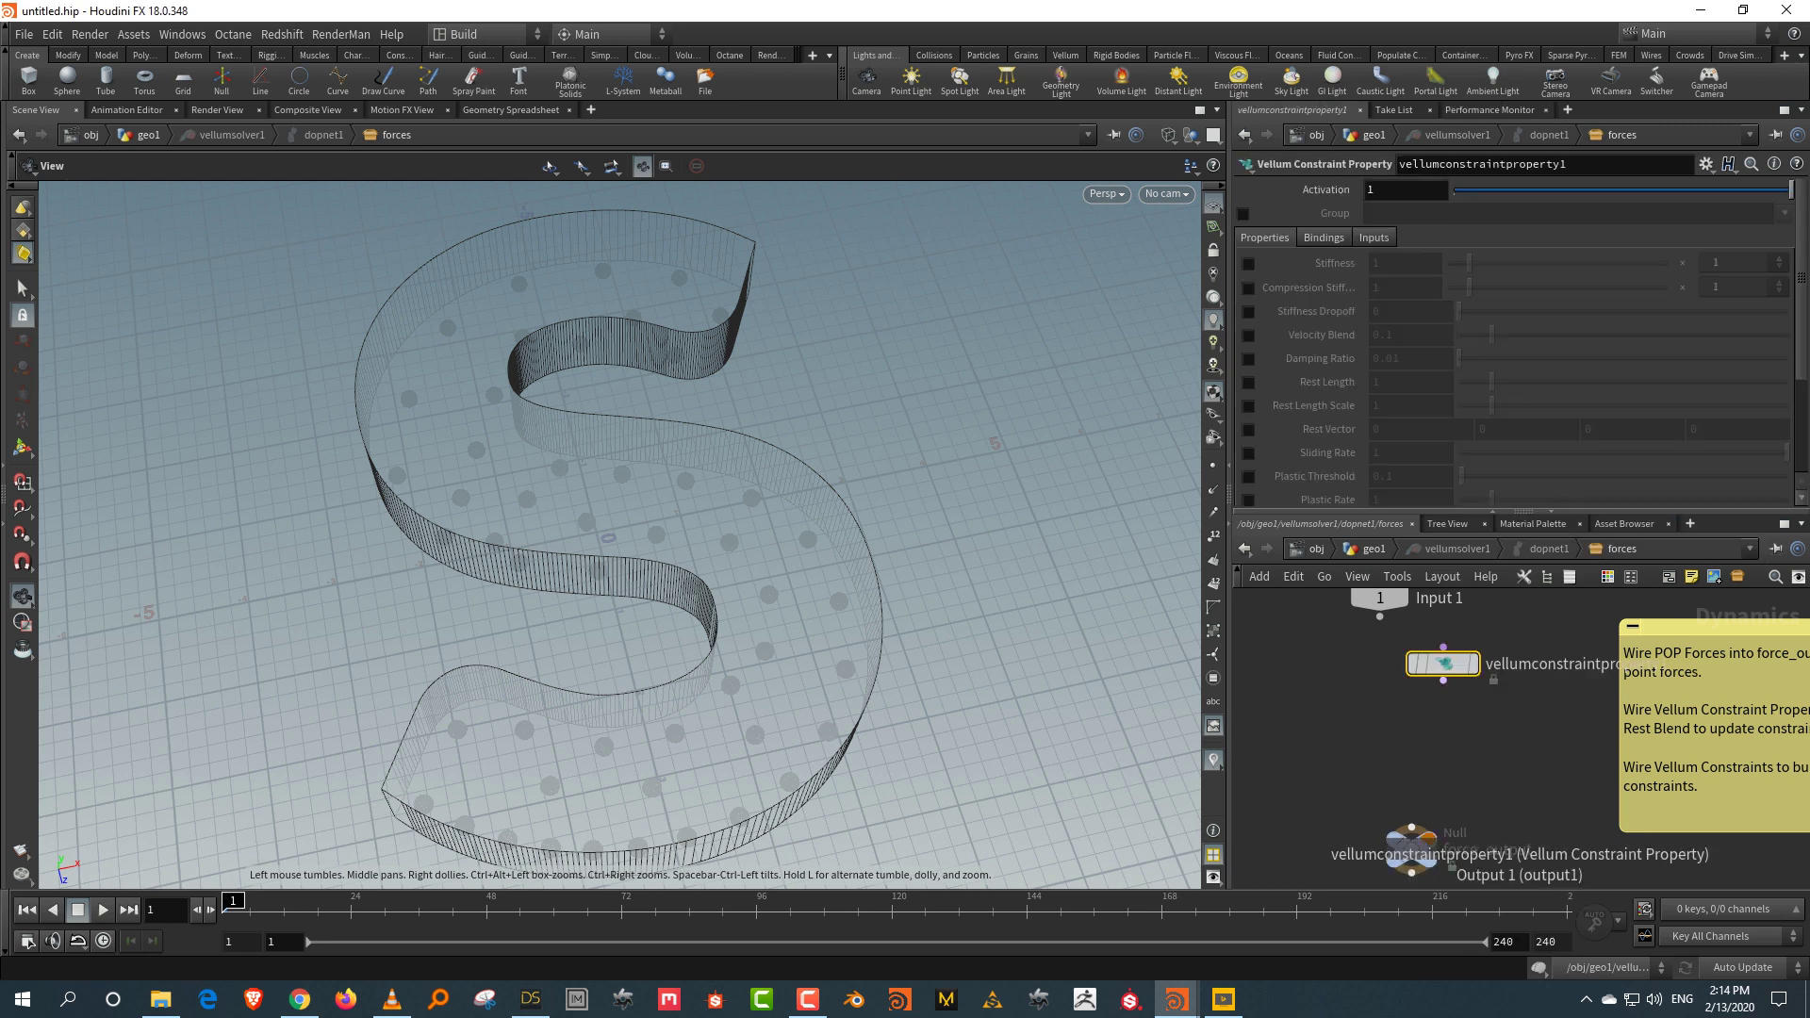
left_click_drag(1411, 842, 1411, 828)
left_click_drag(1444, 664, 1423, 726)
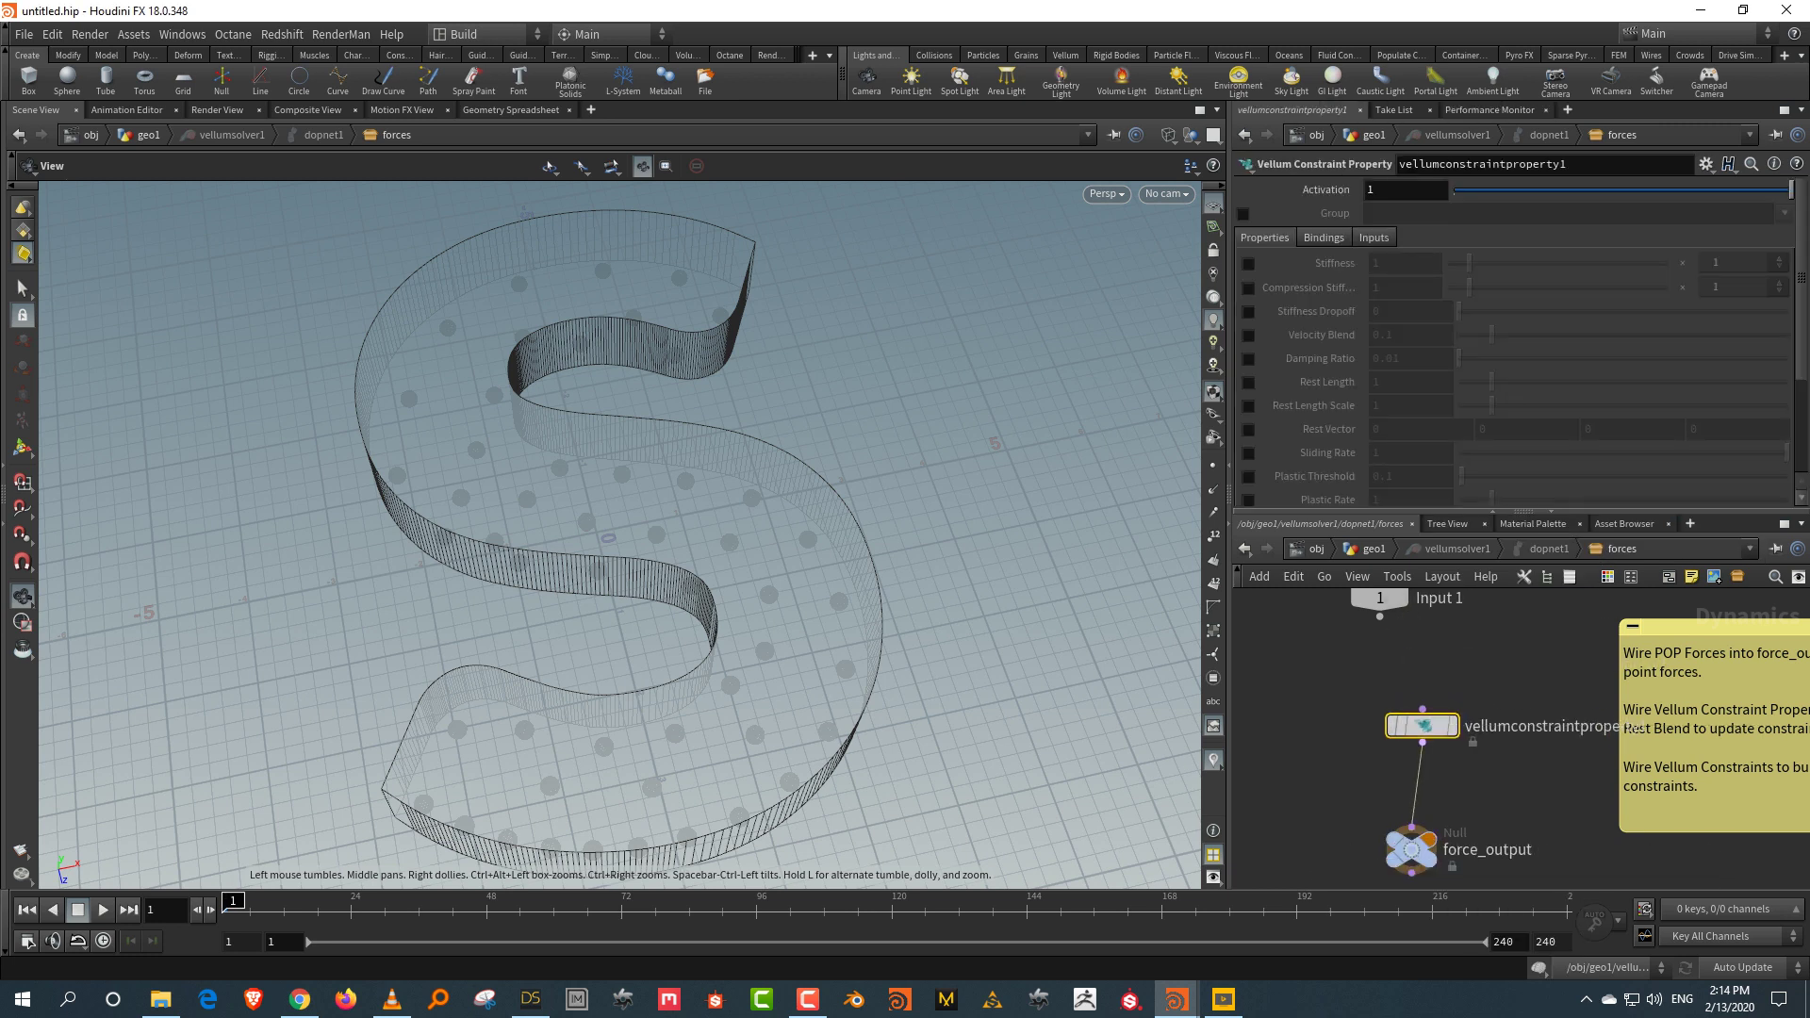
left_click(1414, 213)
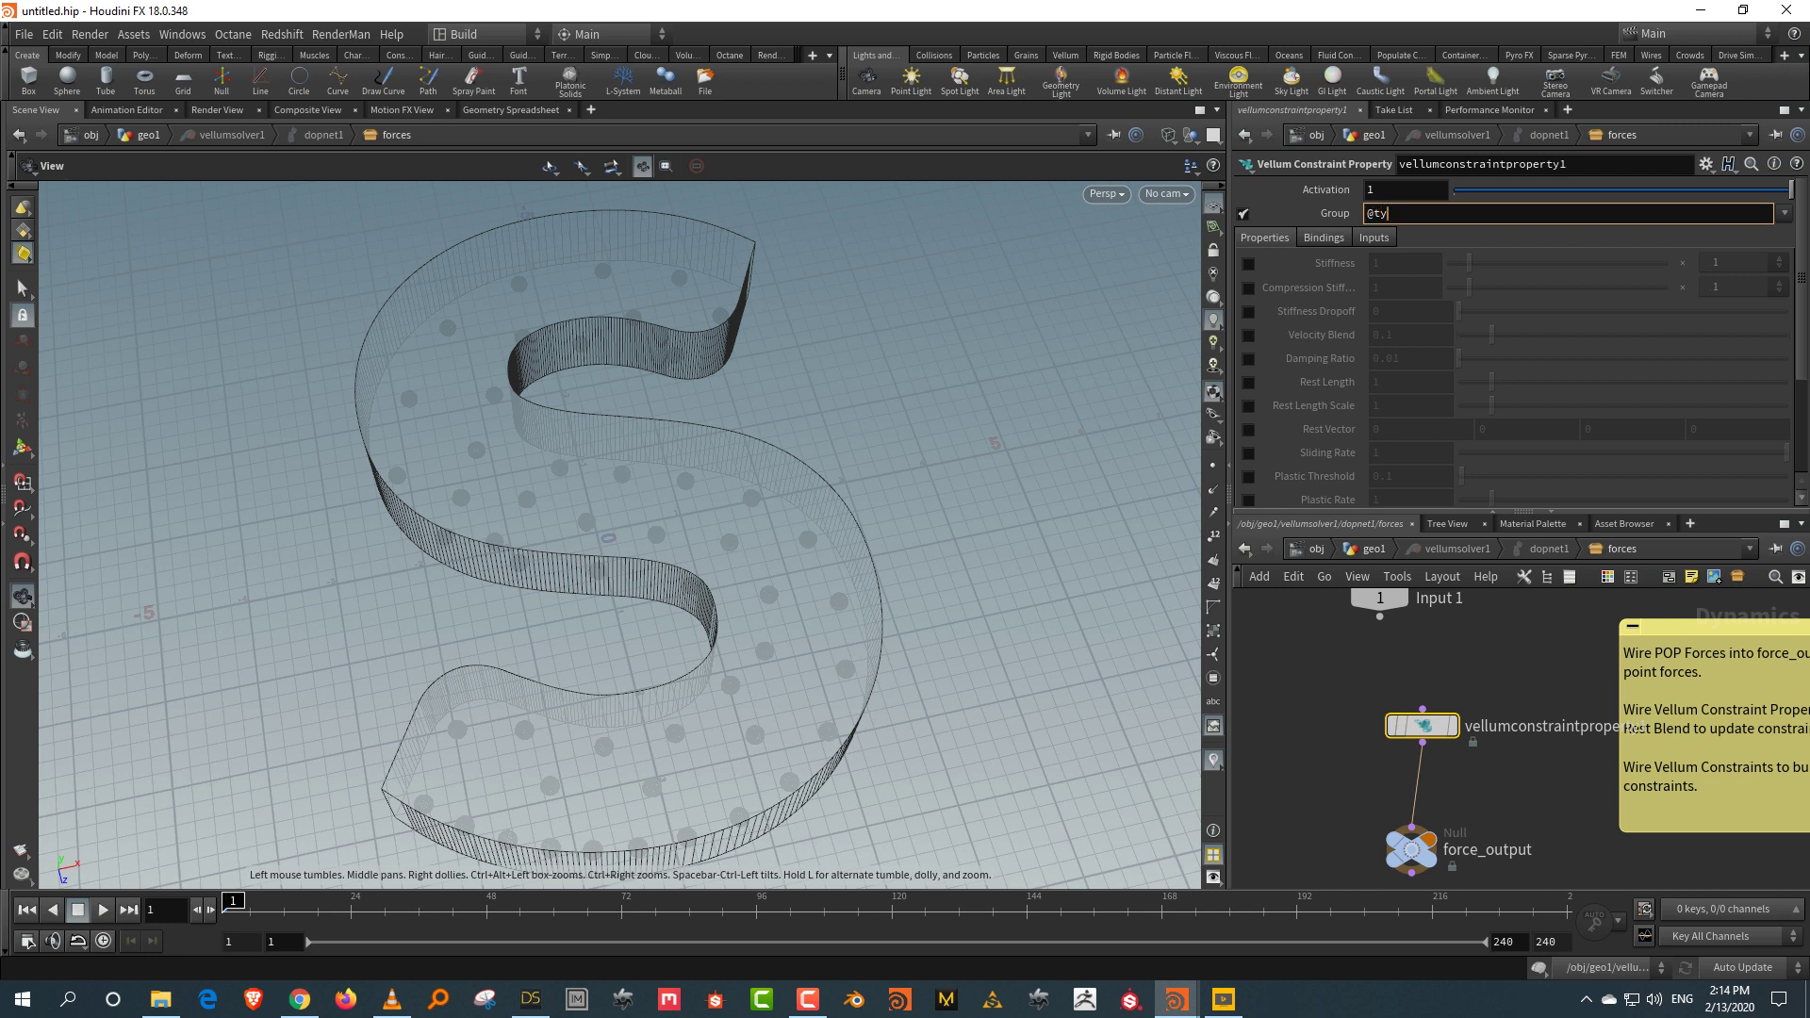
type("@type=pre")
key("Return")
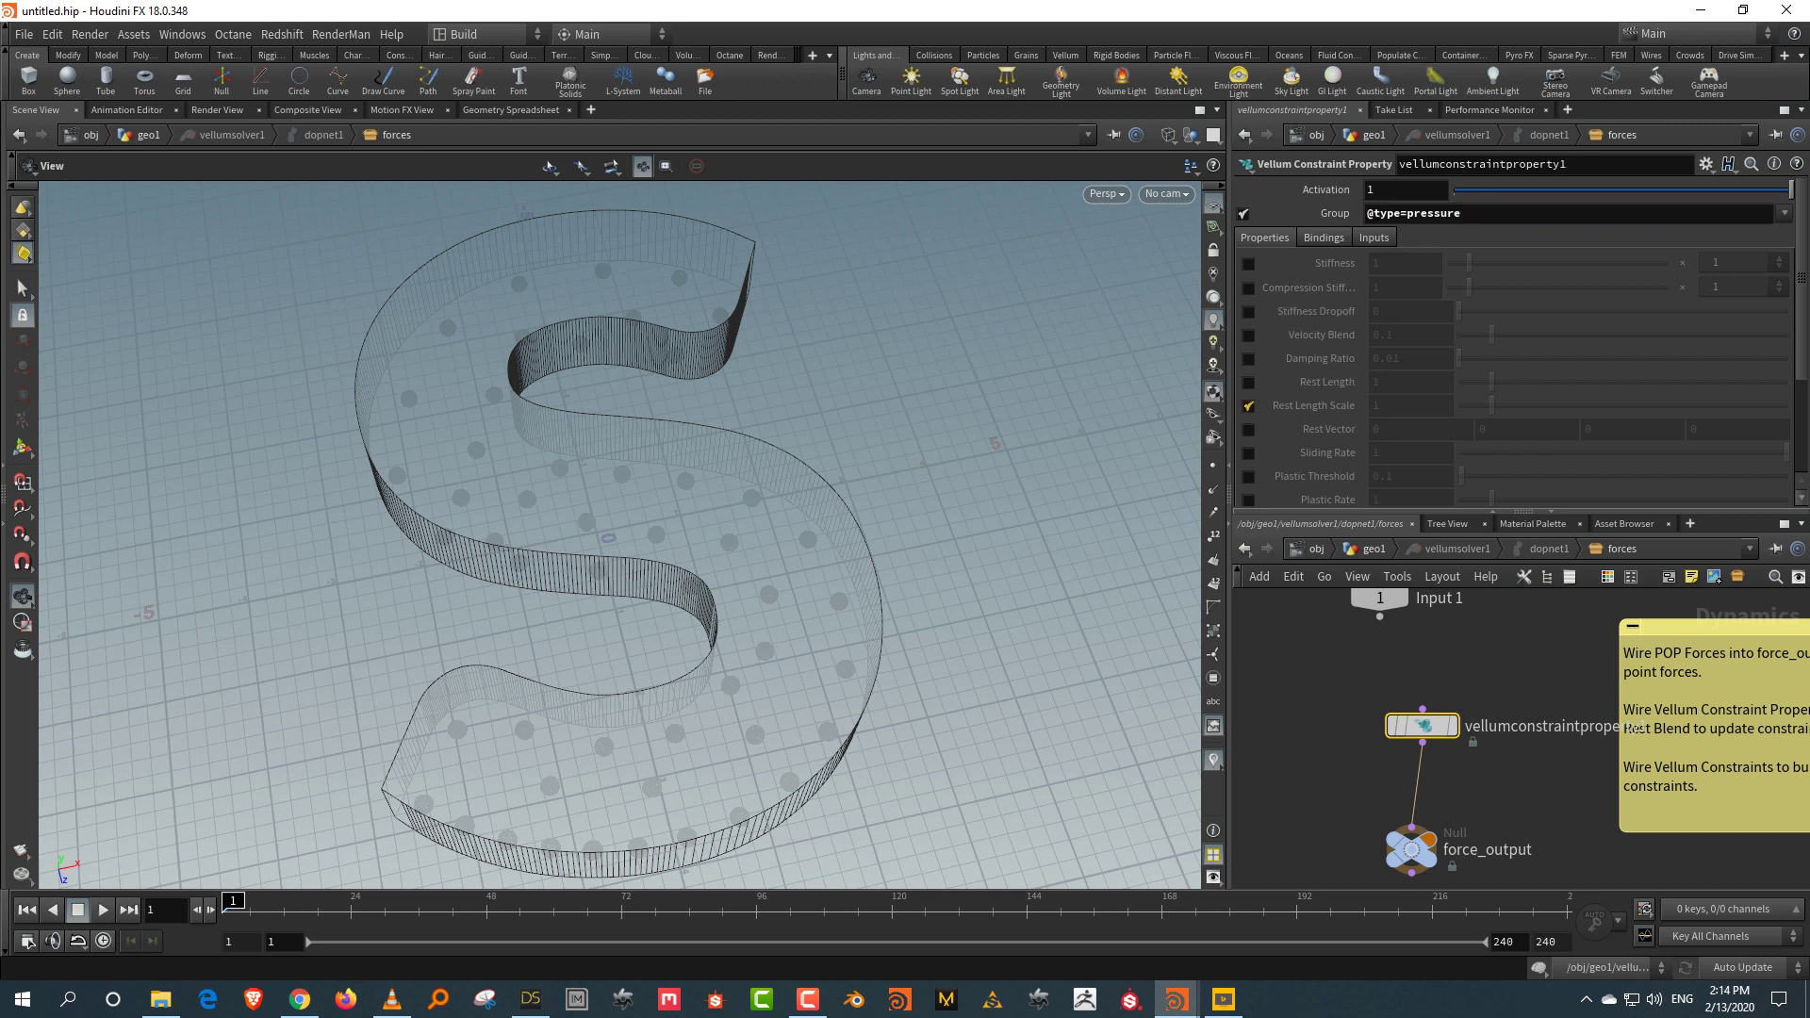
left_click(1249, 406)
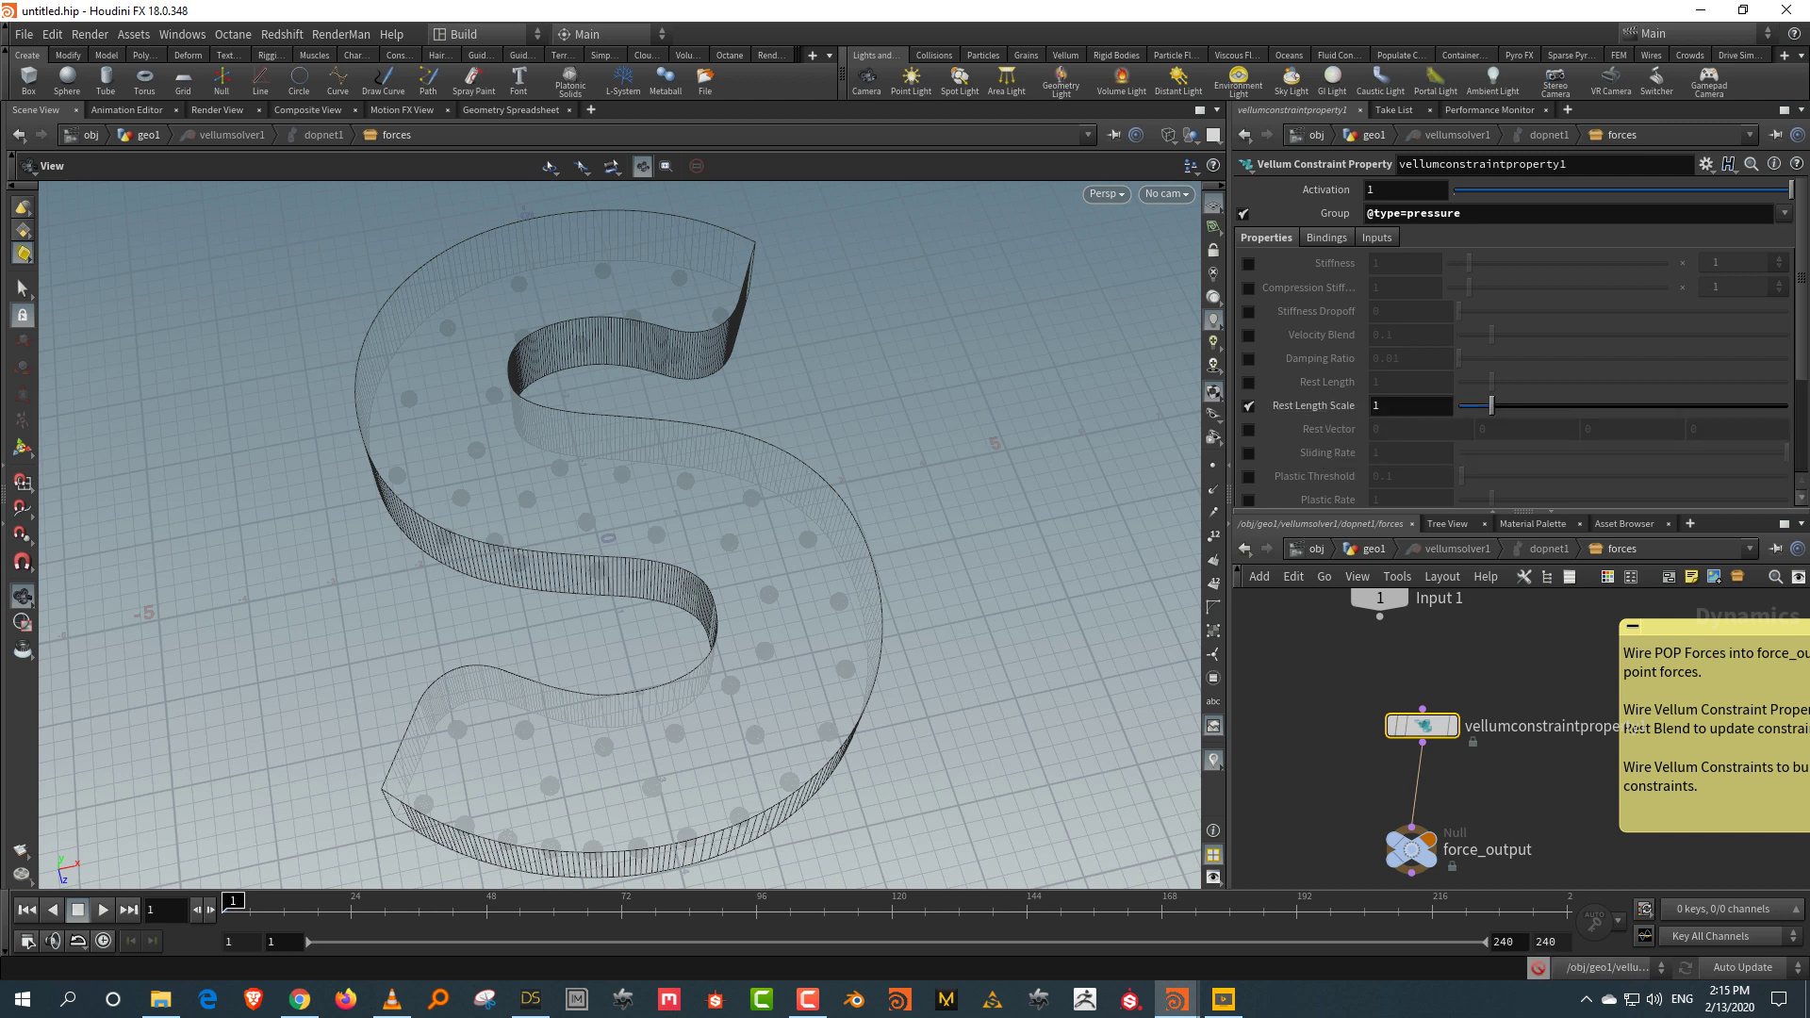
Step: Key Rest Length Scale at frame 24 and at 200 on frame 48, then return to frame 1
left_click(351, 910)
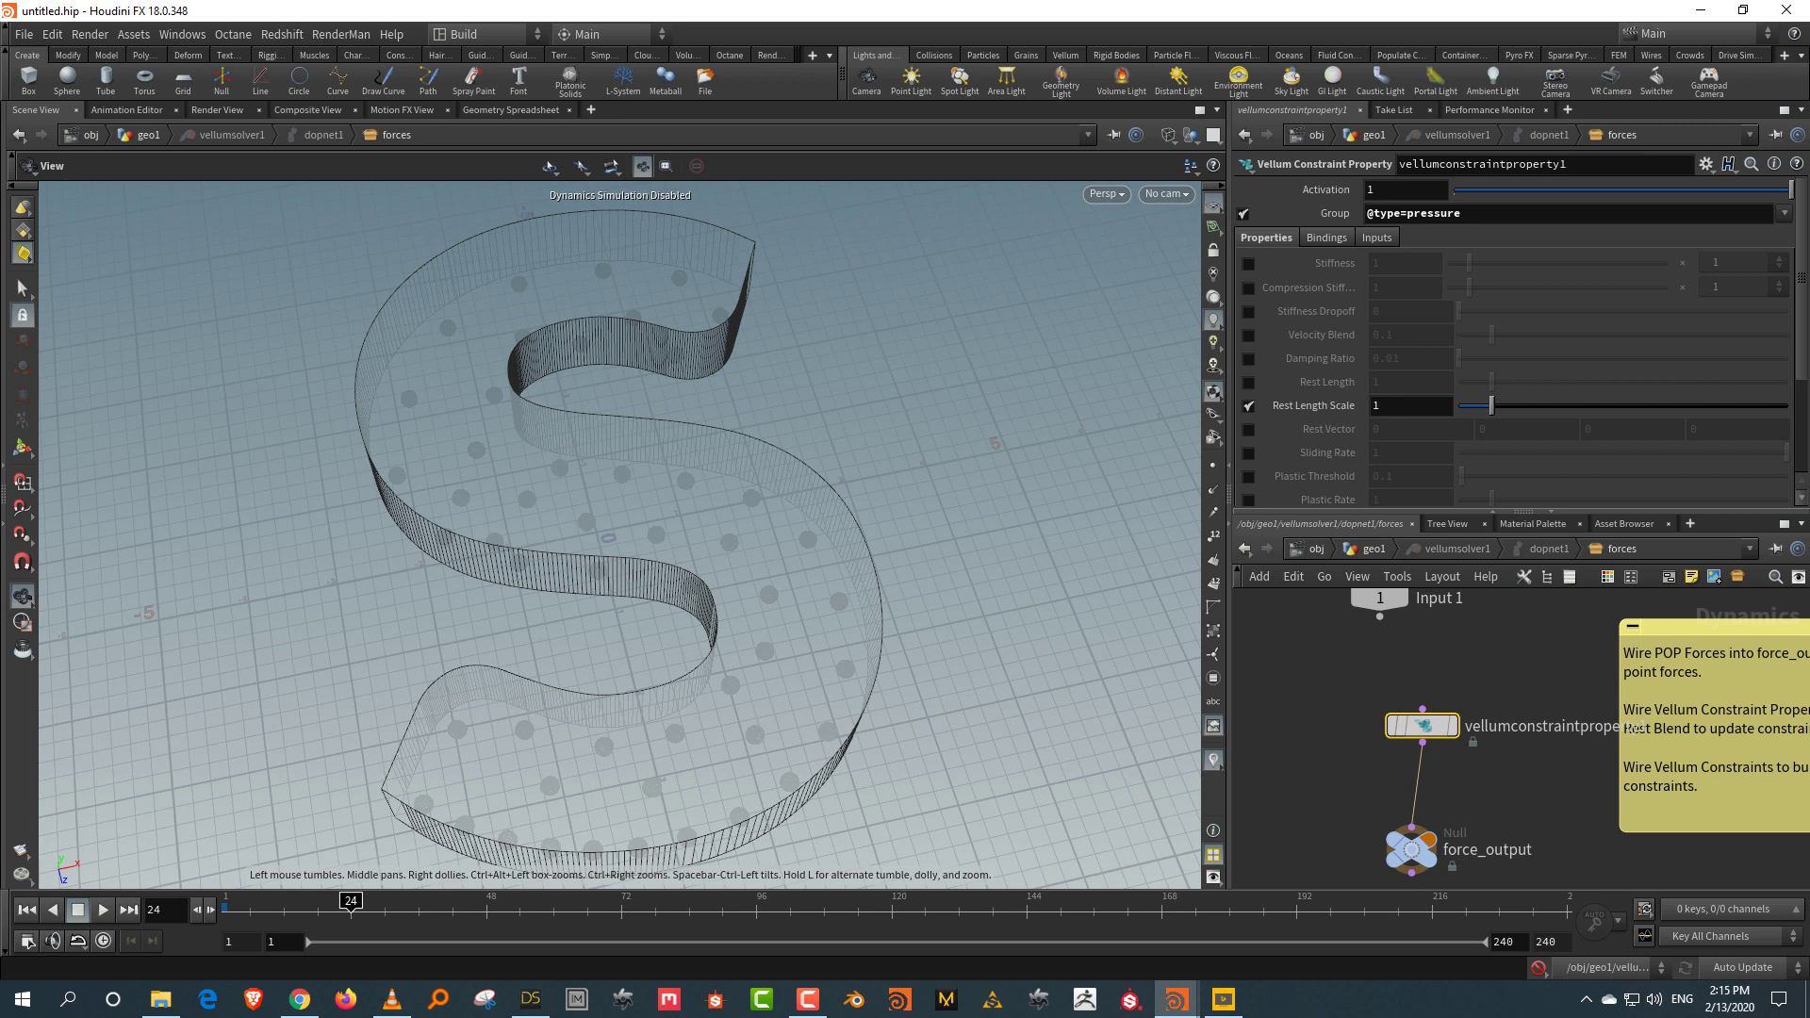
left_click(1410, 405, "alt")
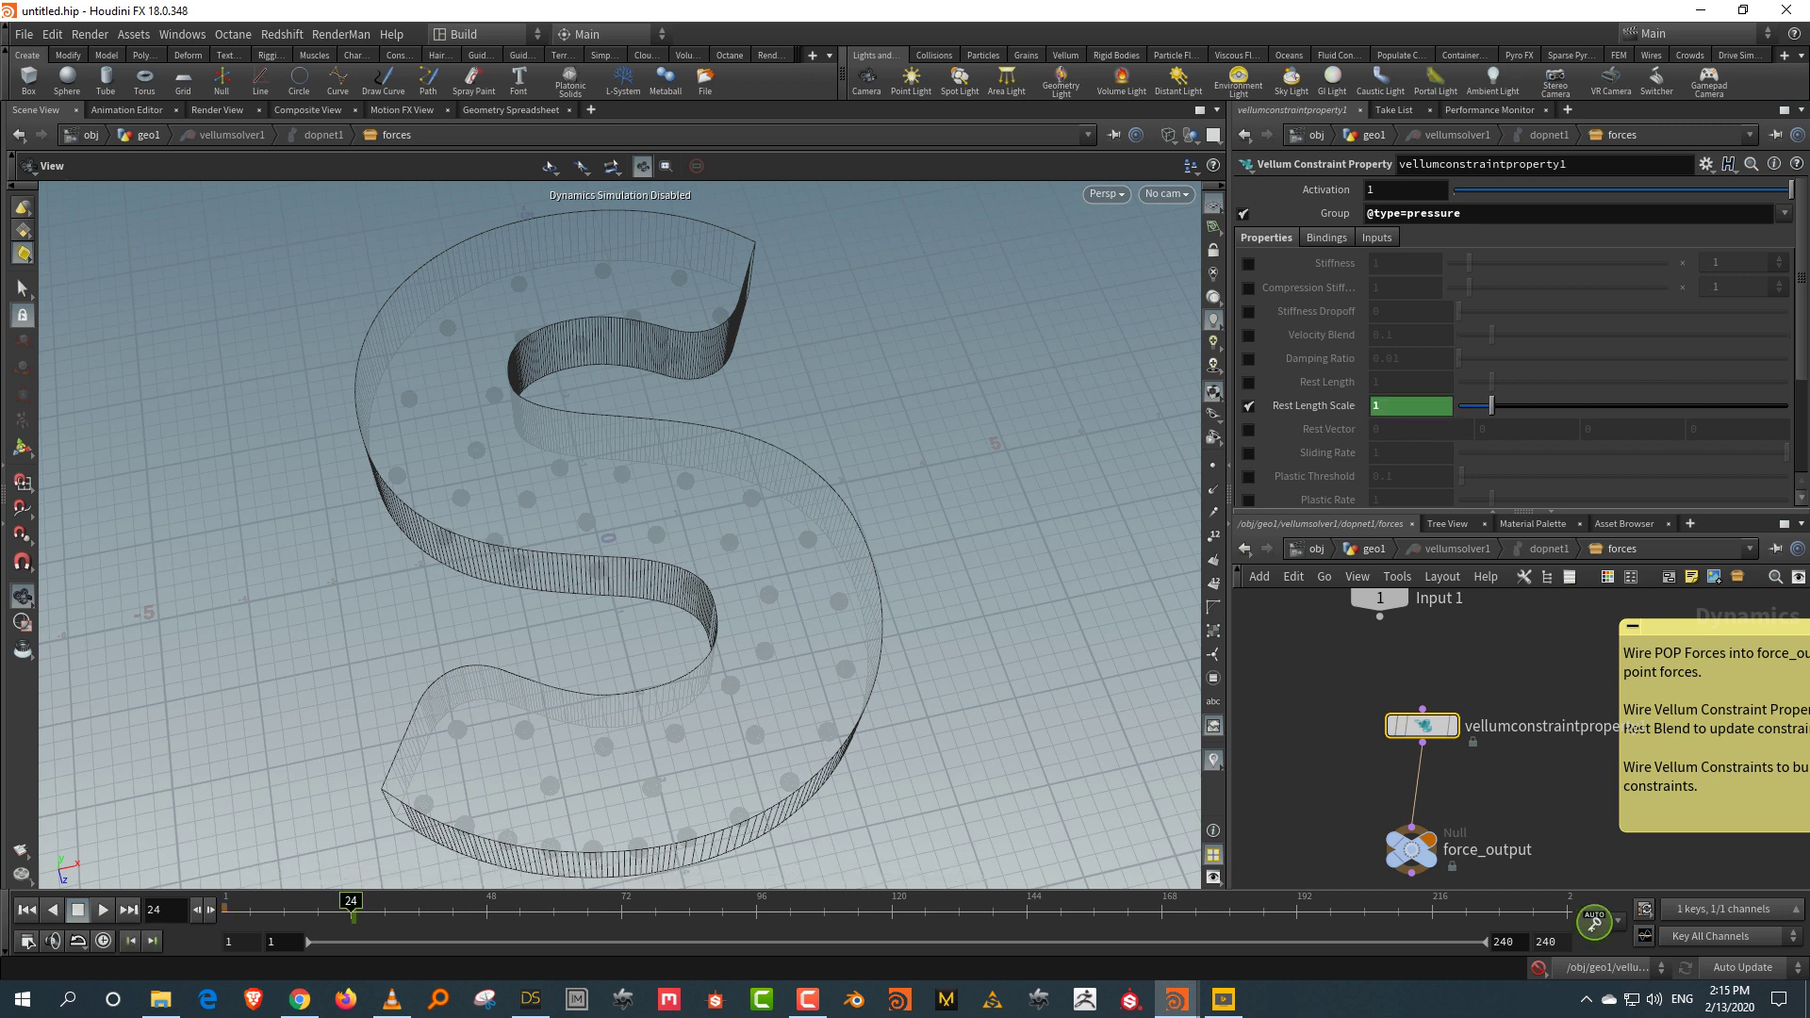
left_click(486, 907)
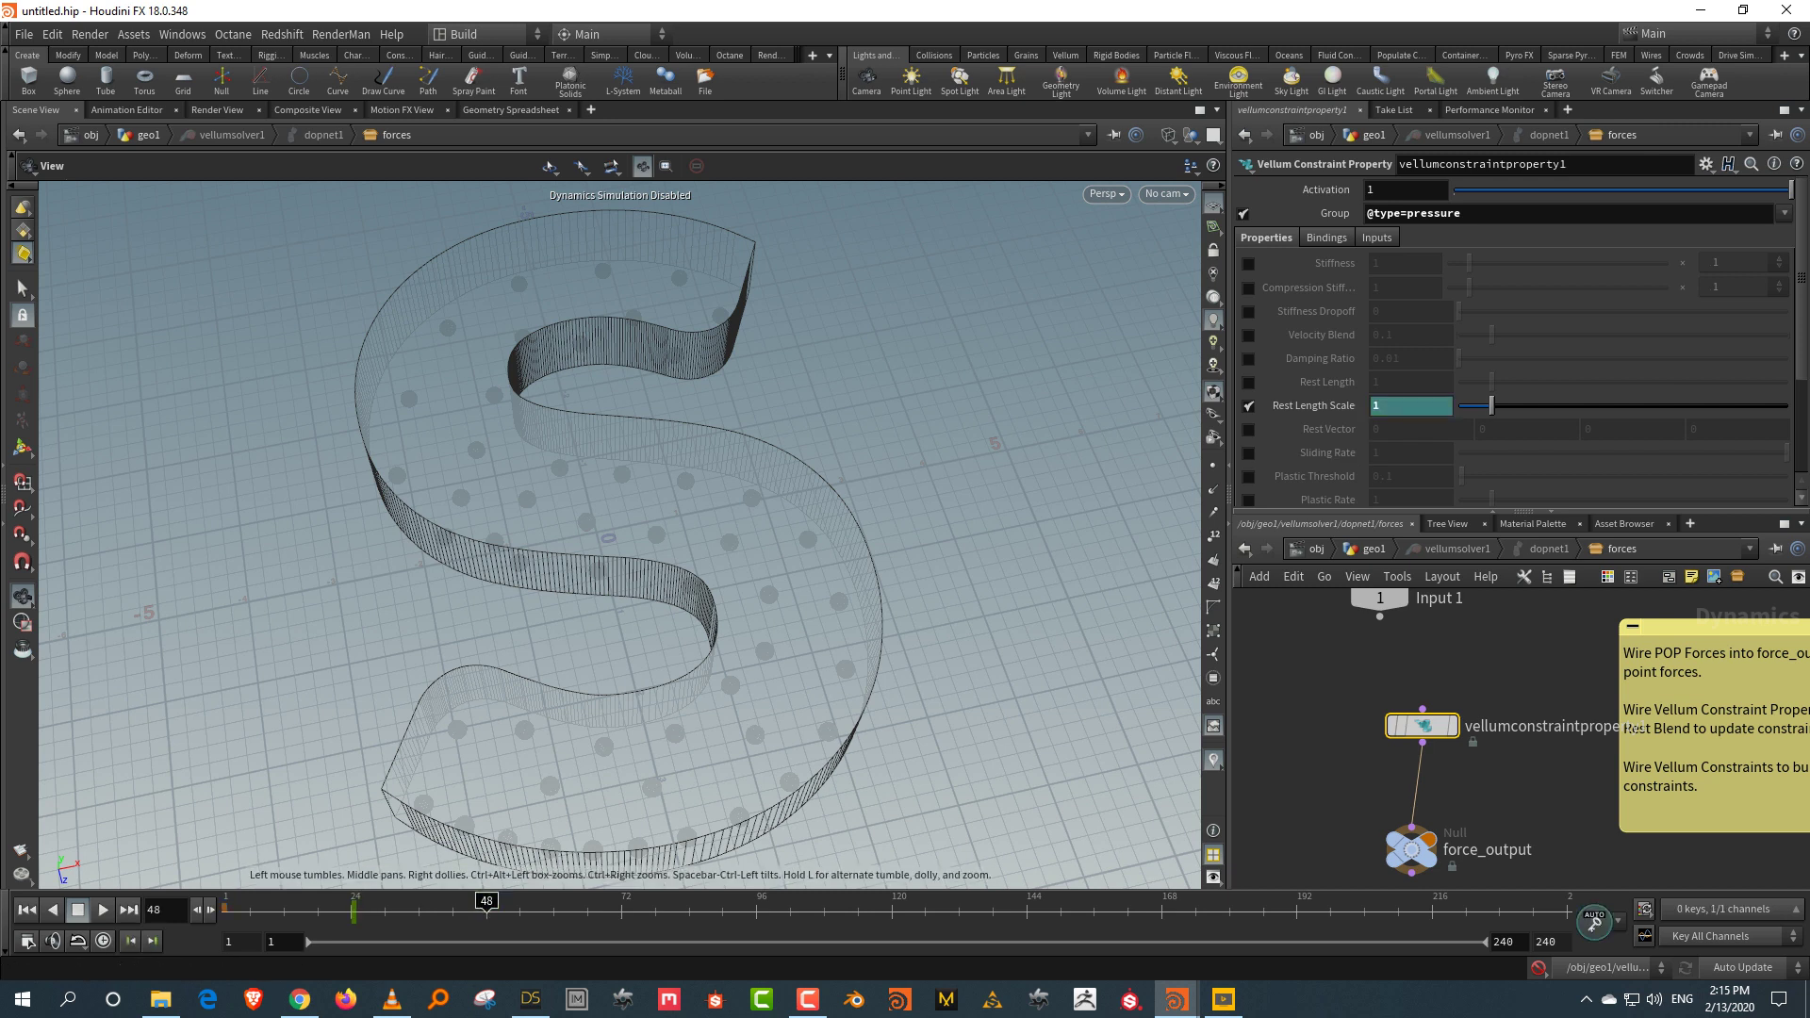
type("2")
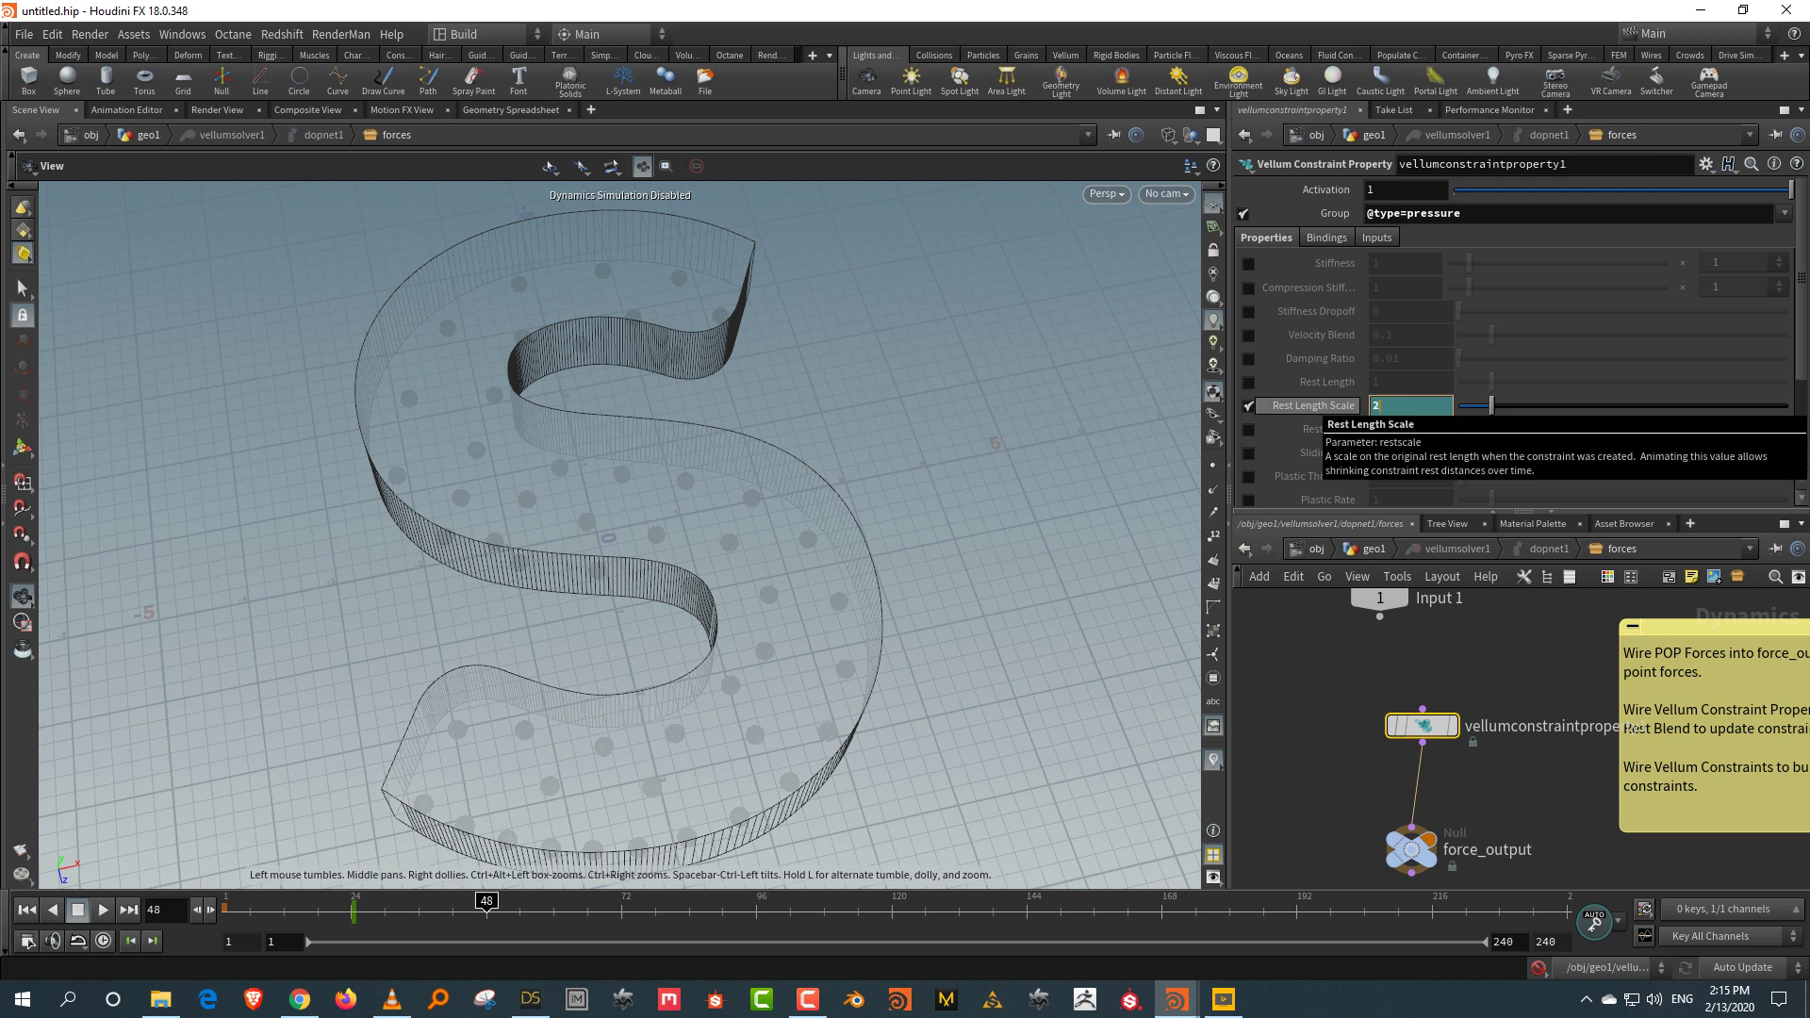
type("00")
key("Return")
left_click(233, 907)
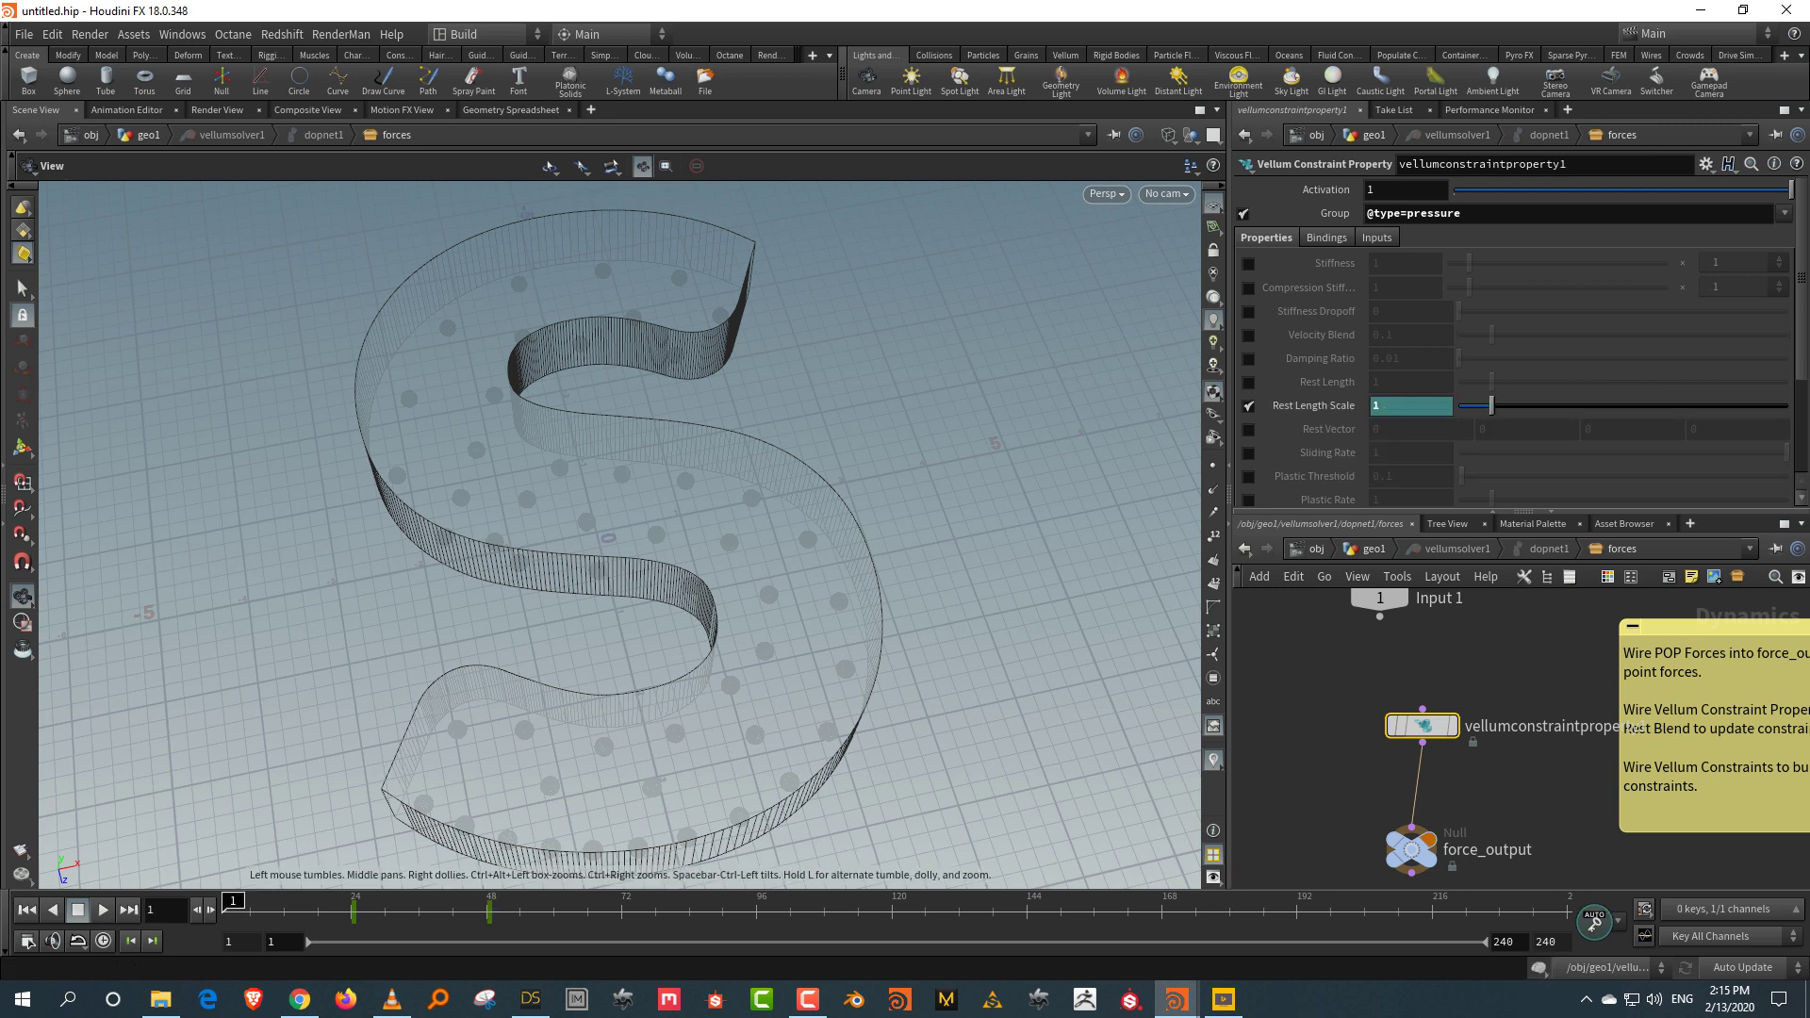
Step: Play the simulation while raising Rest Length Scale, then reset to frame 1
key("Up")
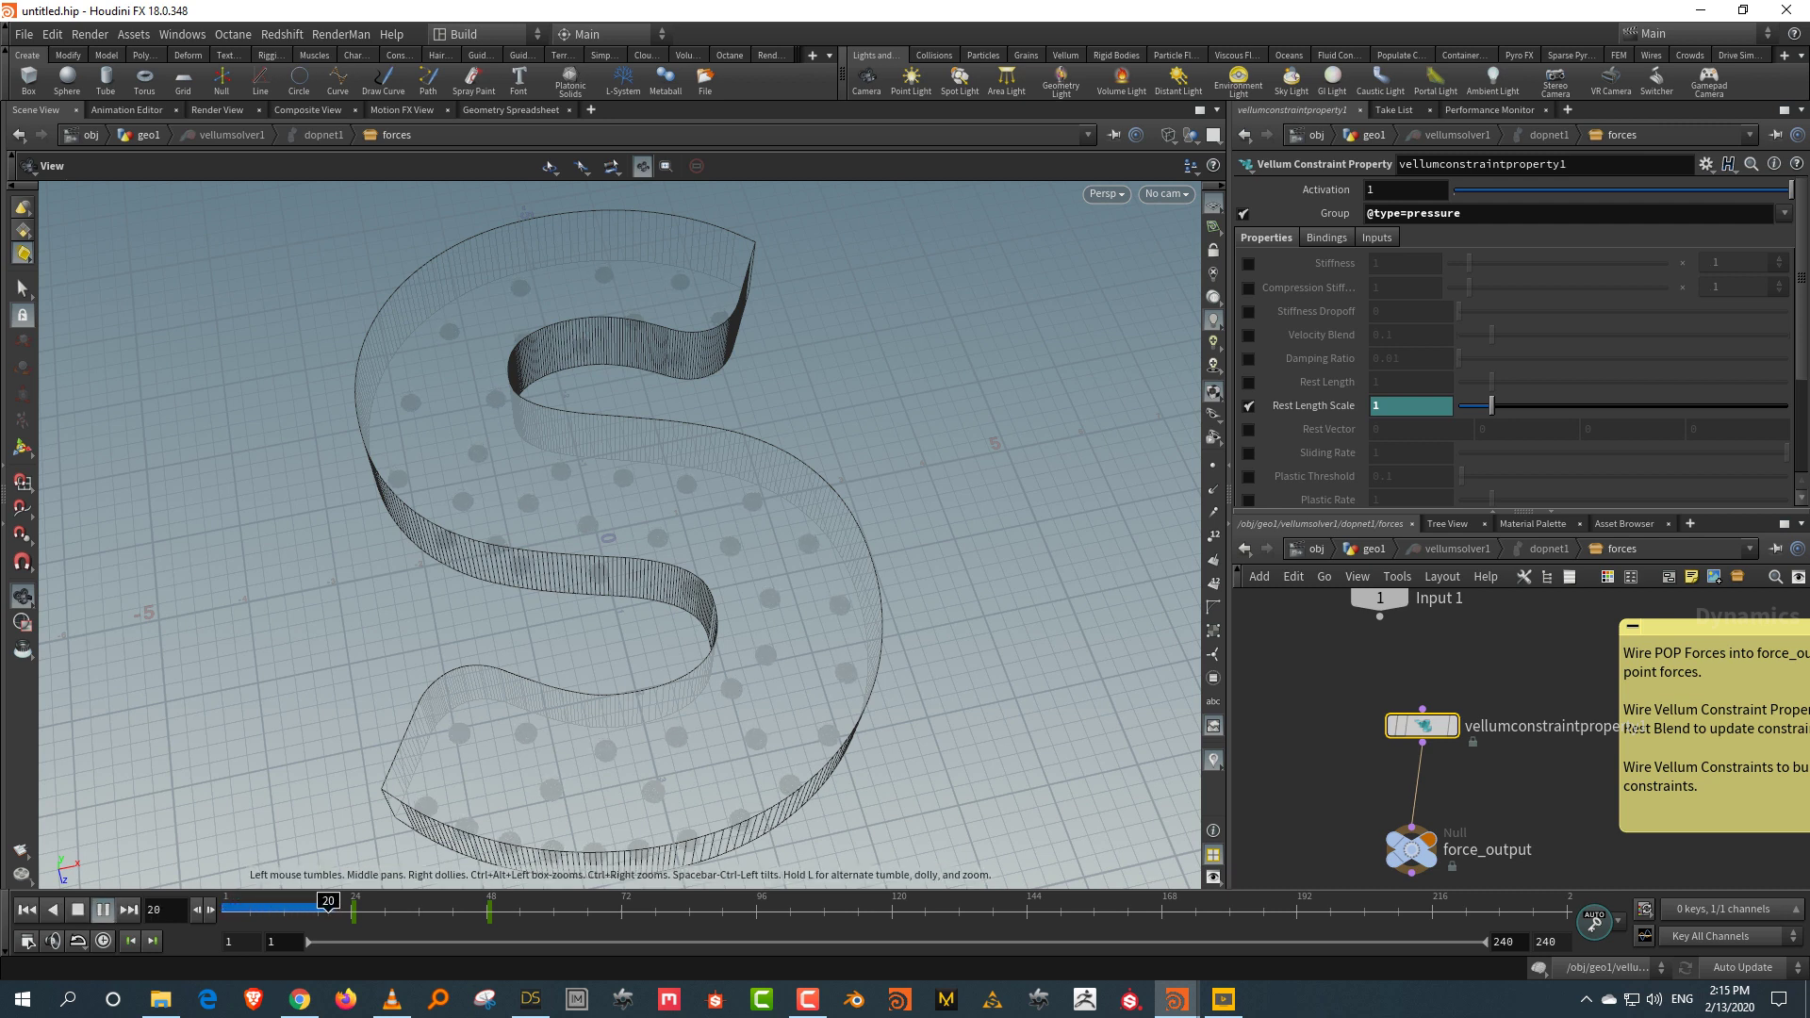
left_click_drag(1490, 405, 1797, 405)
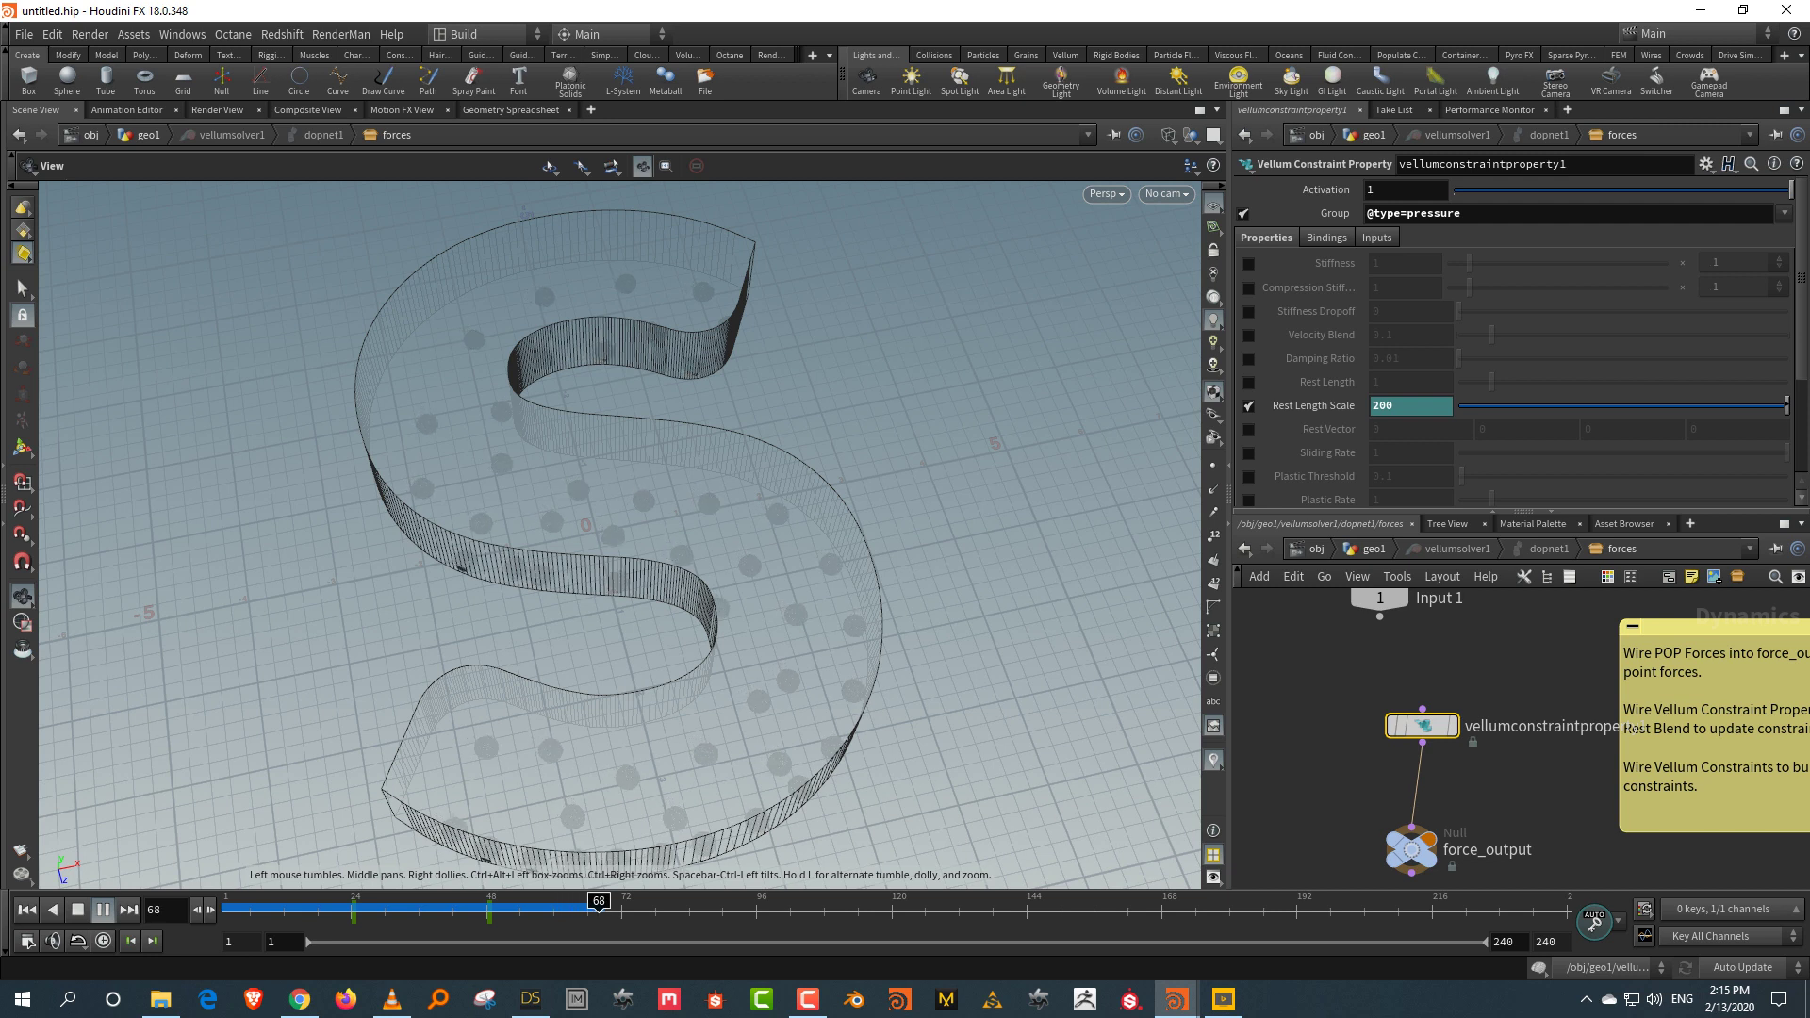
key("Up")
left_click(103, 911)
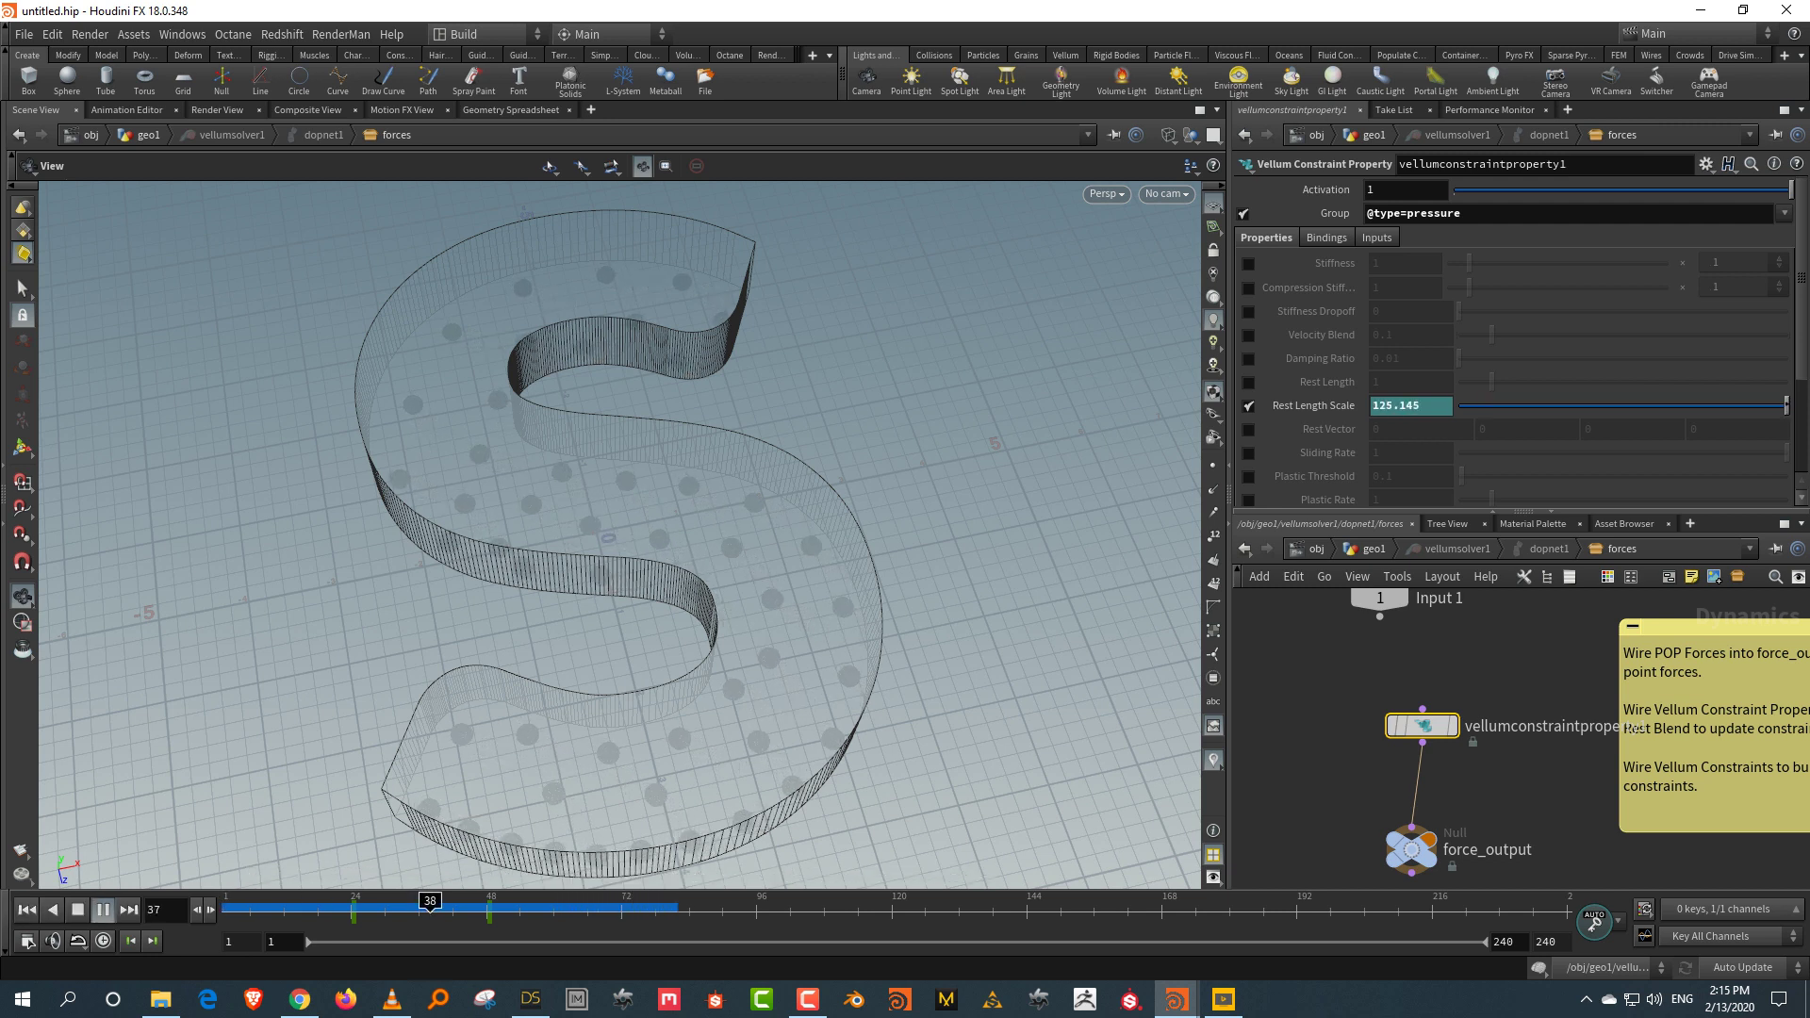
left_click(104, 910)
left_click(27, 910)
type("1")
key("Return")
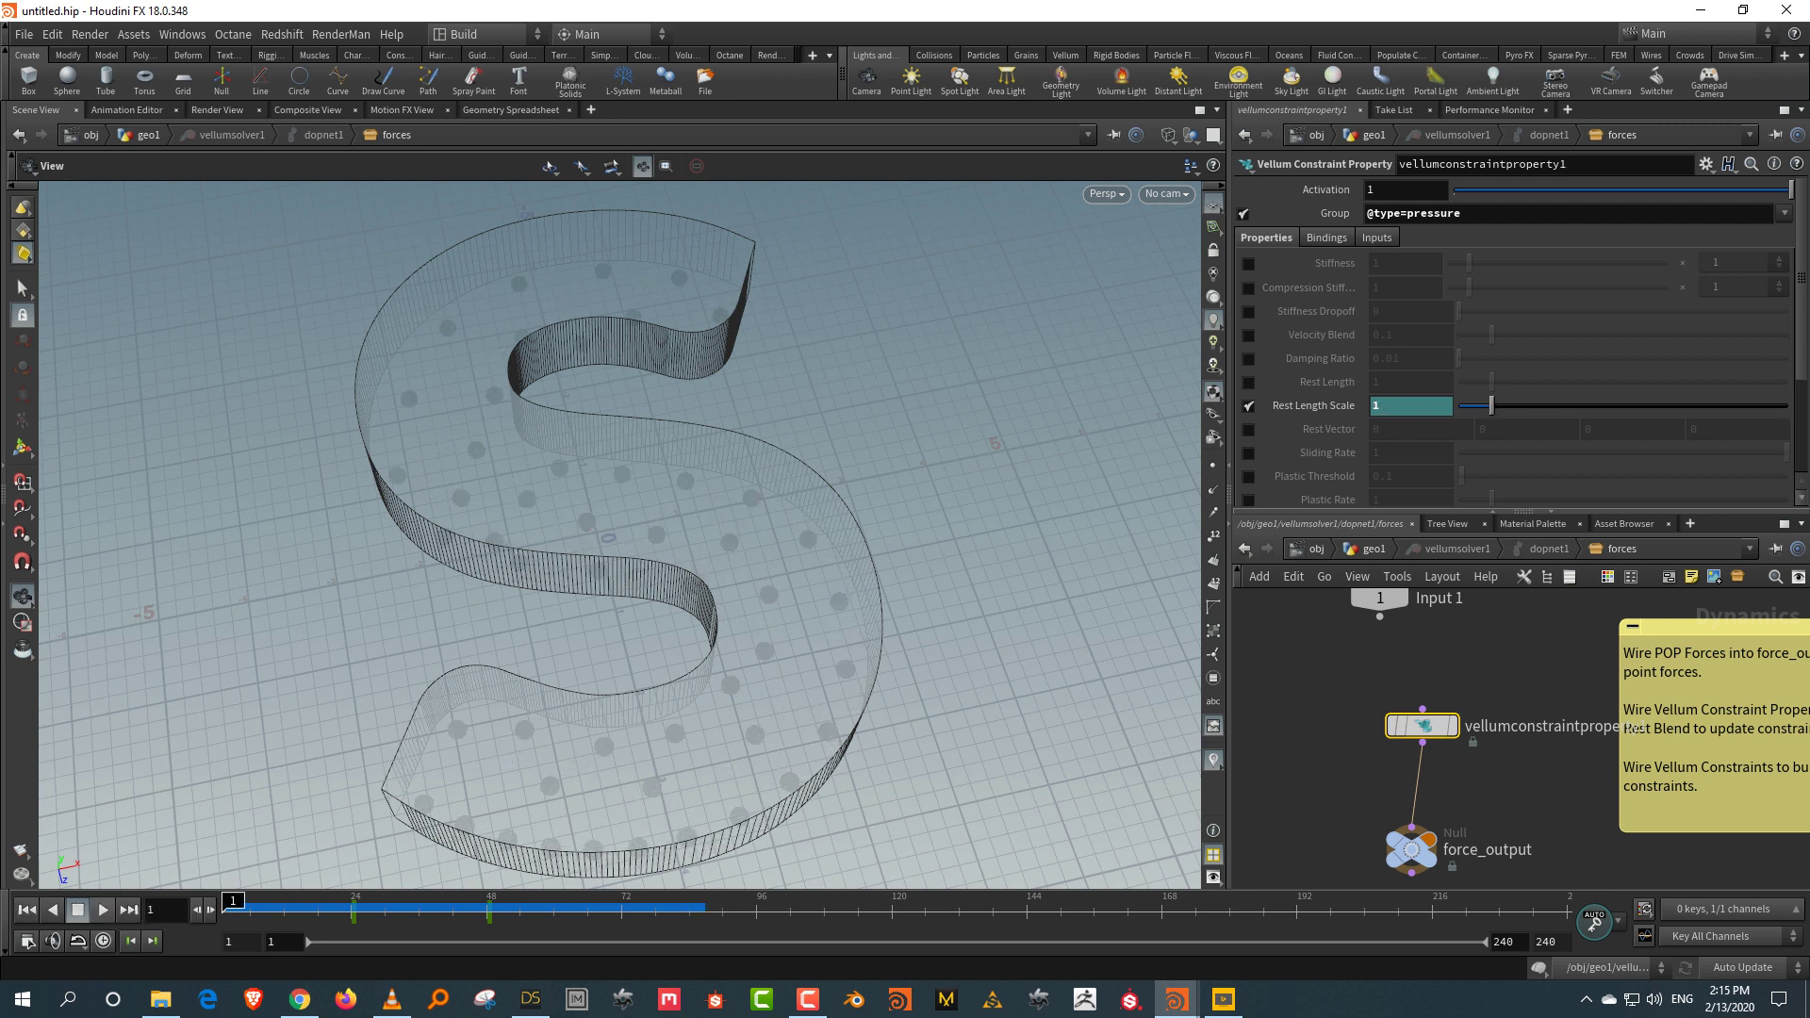
Step: Change the frame 48 Rest Length Scale key from 200 to 30 in the curve editor
left_click(1313, 405, "shift")
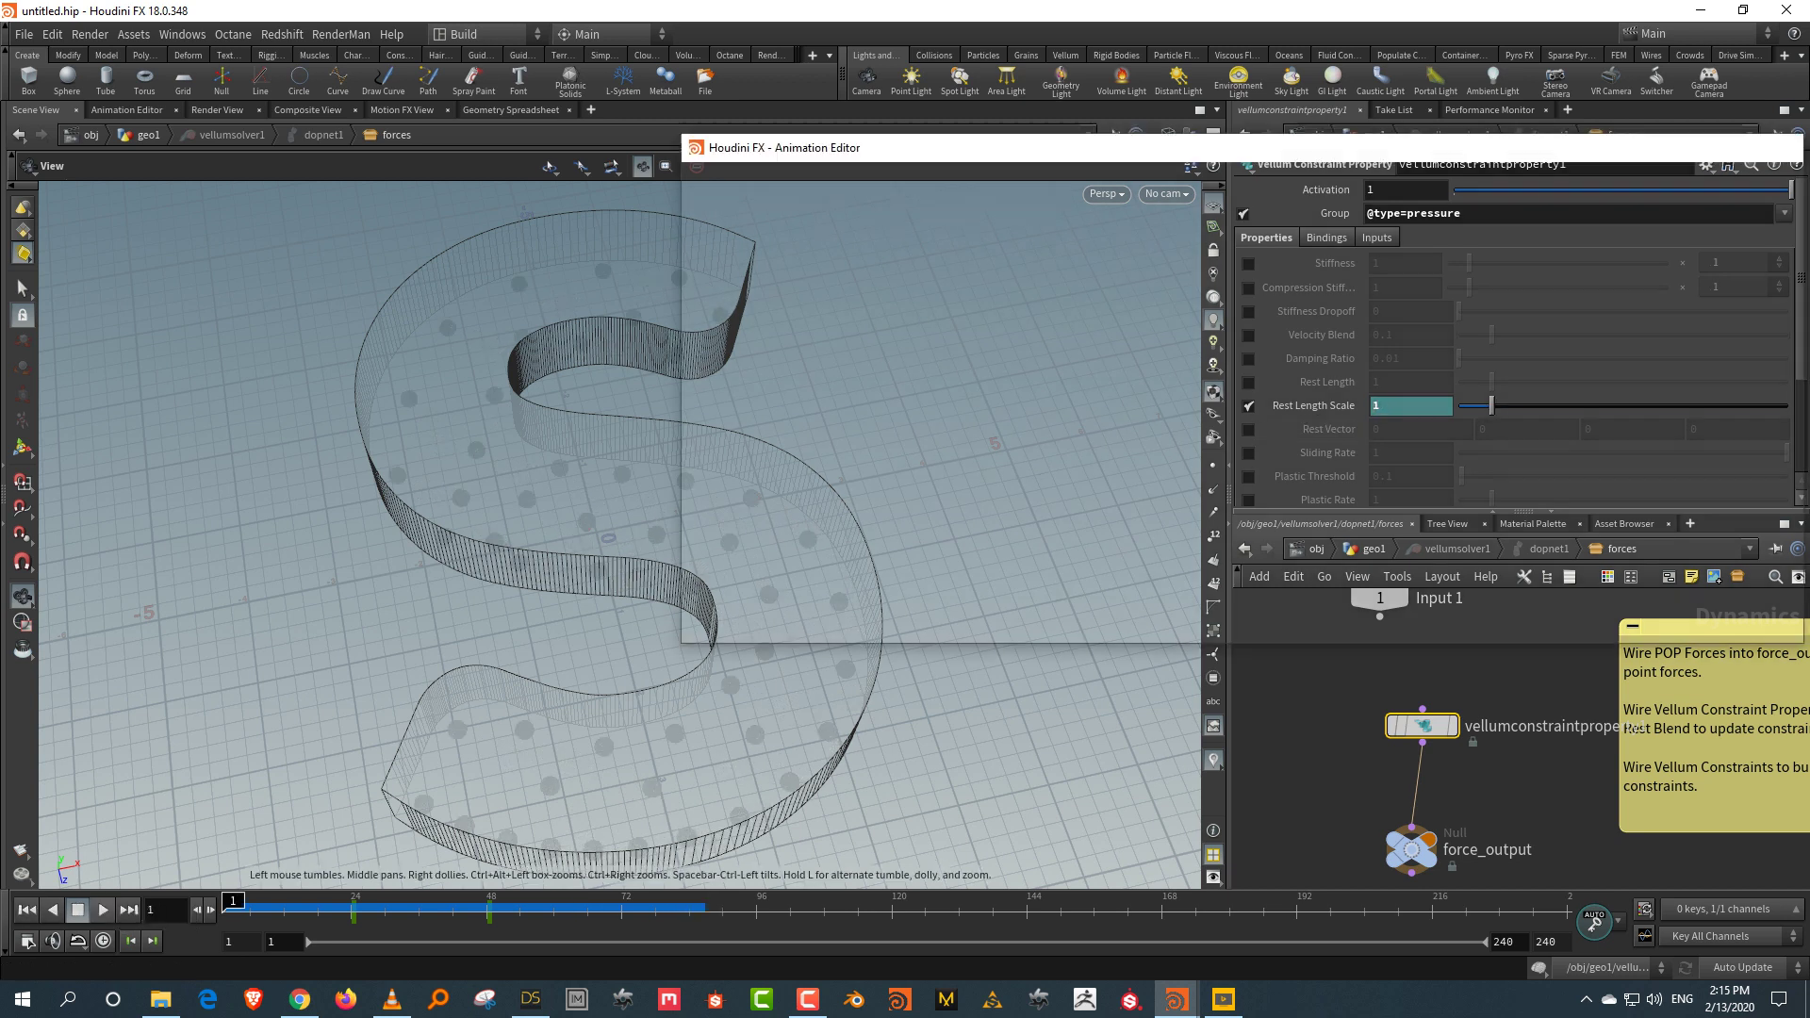
left_click(1091, 297)
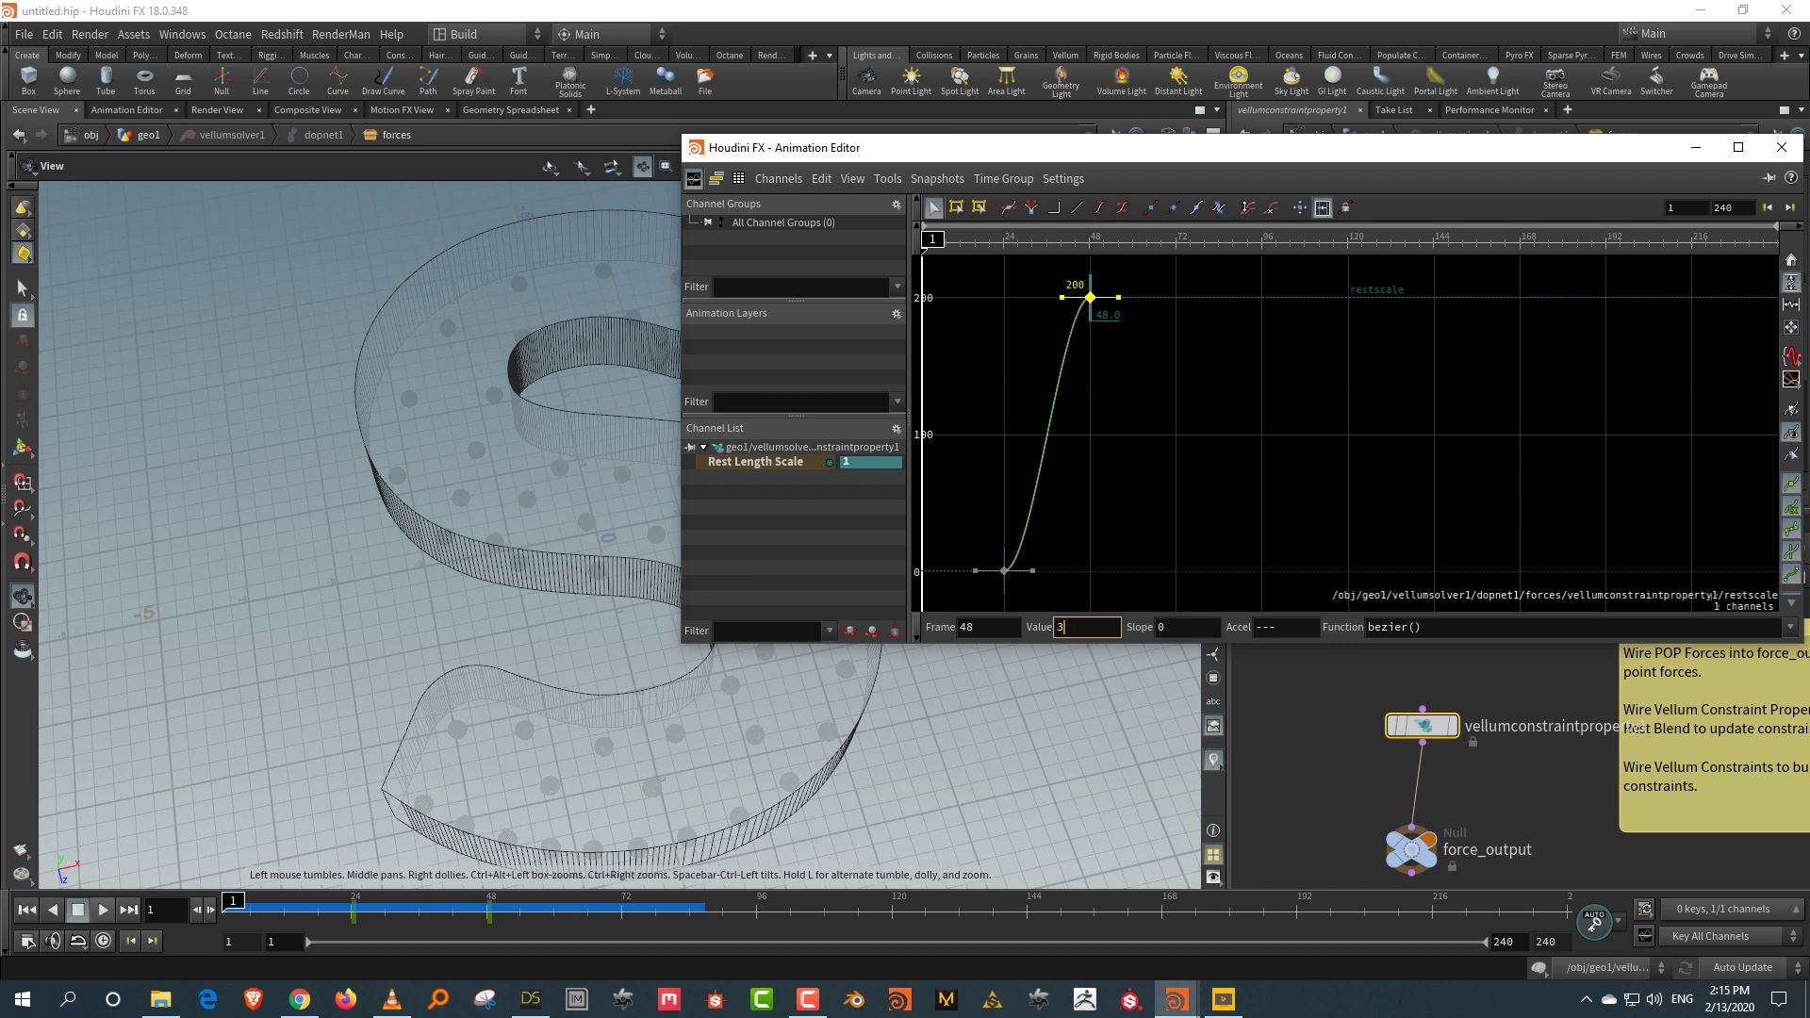
type("30")
key("Return")
left_click(1781, 147)
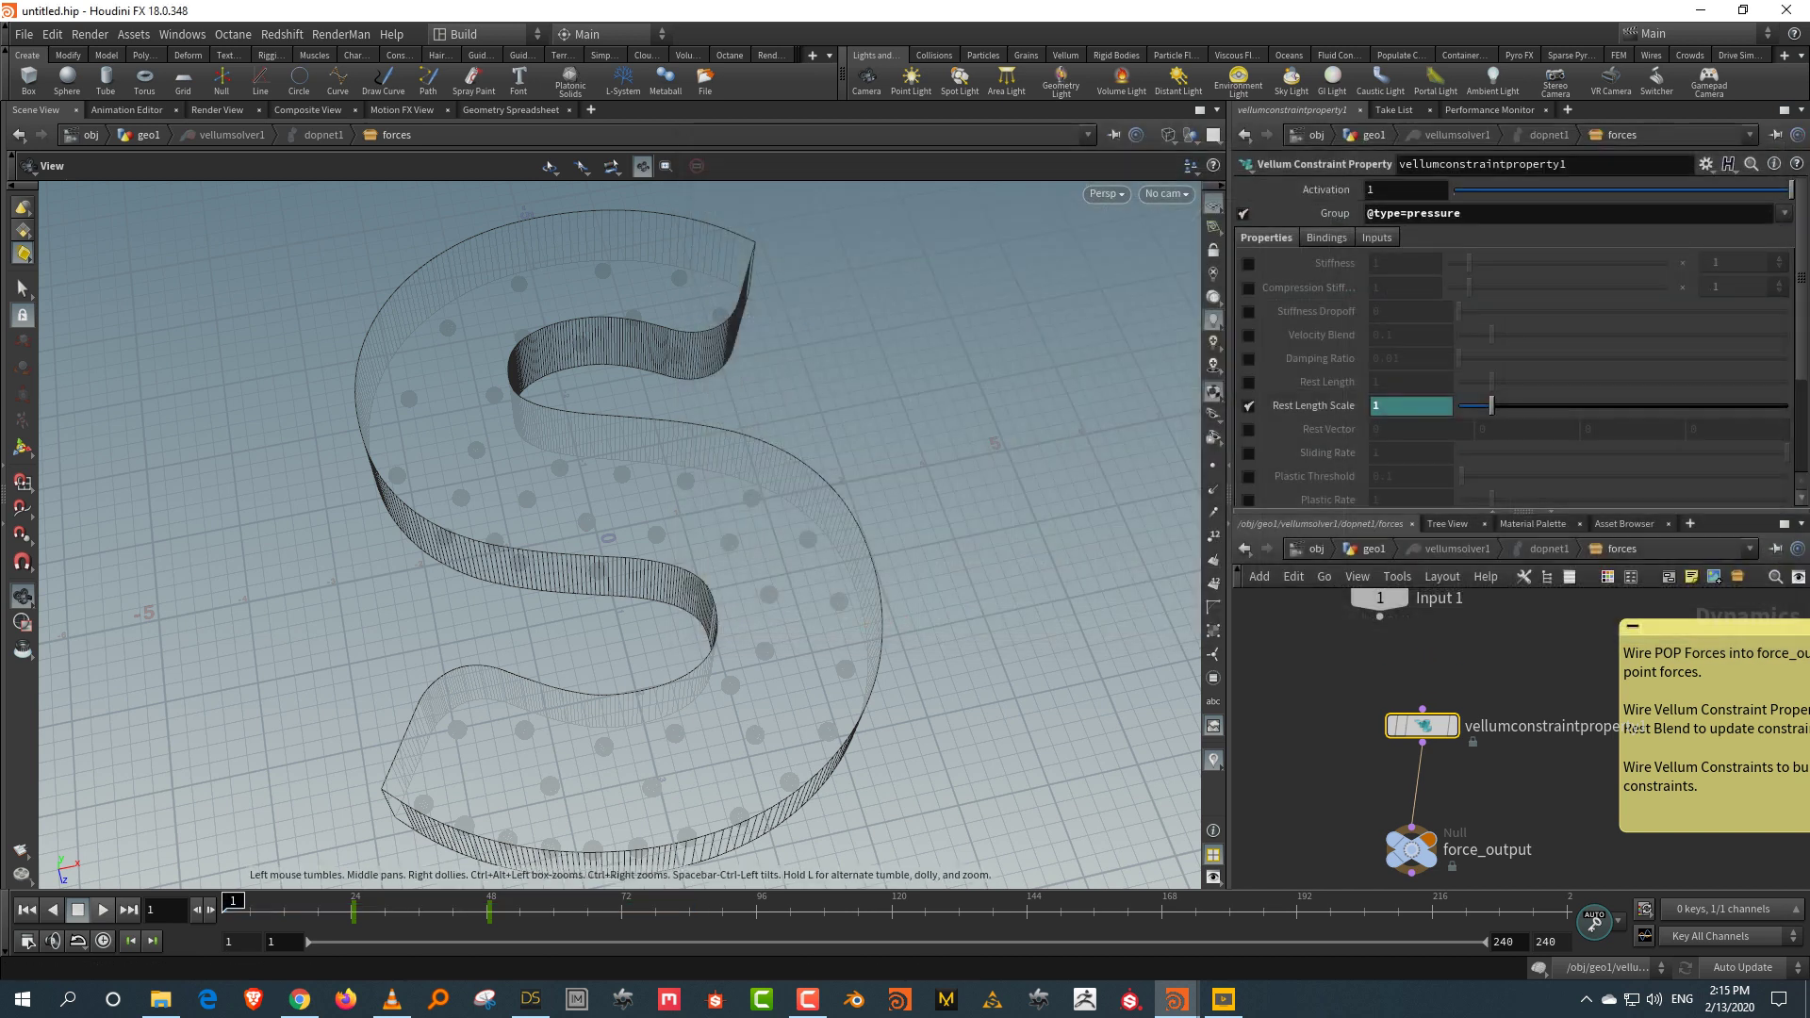
Step: Replay the simulation, then key Rest Length Scale at 300 on frame 74 and 1 on frame 96
key("Up")
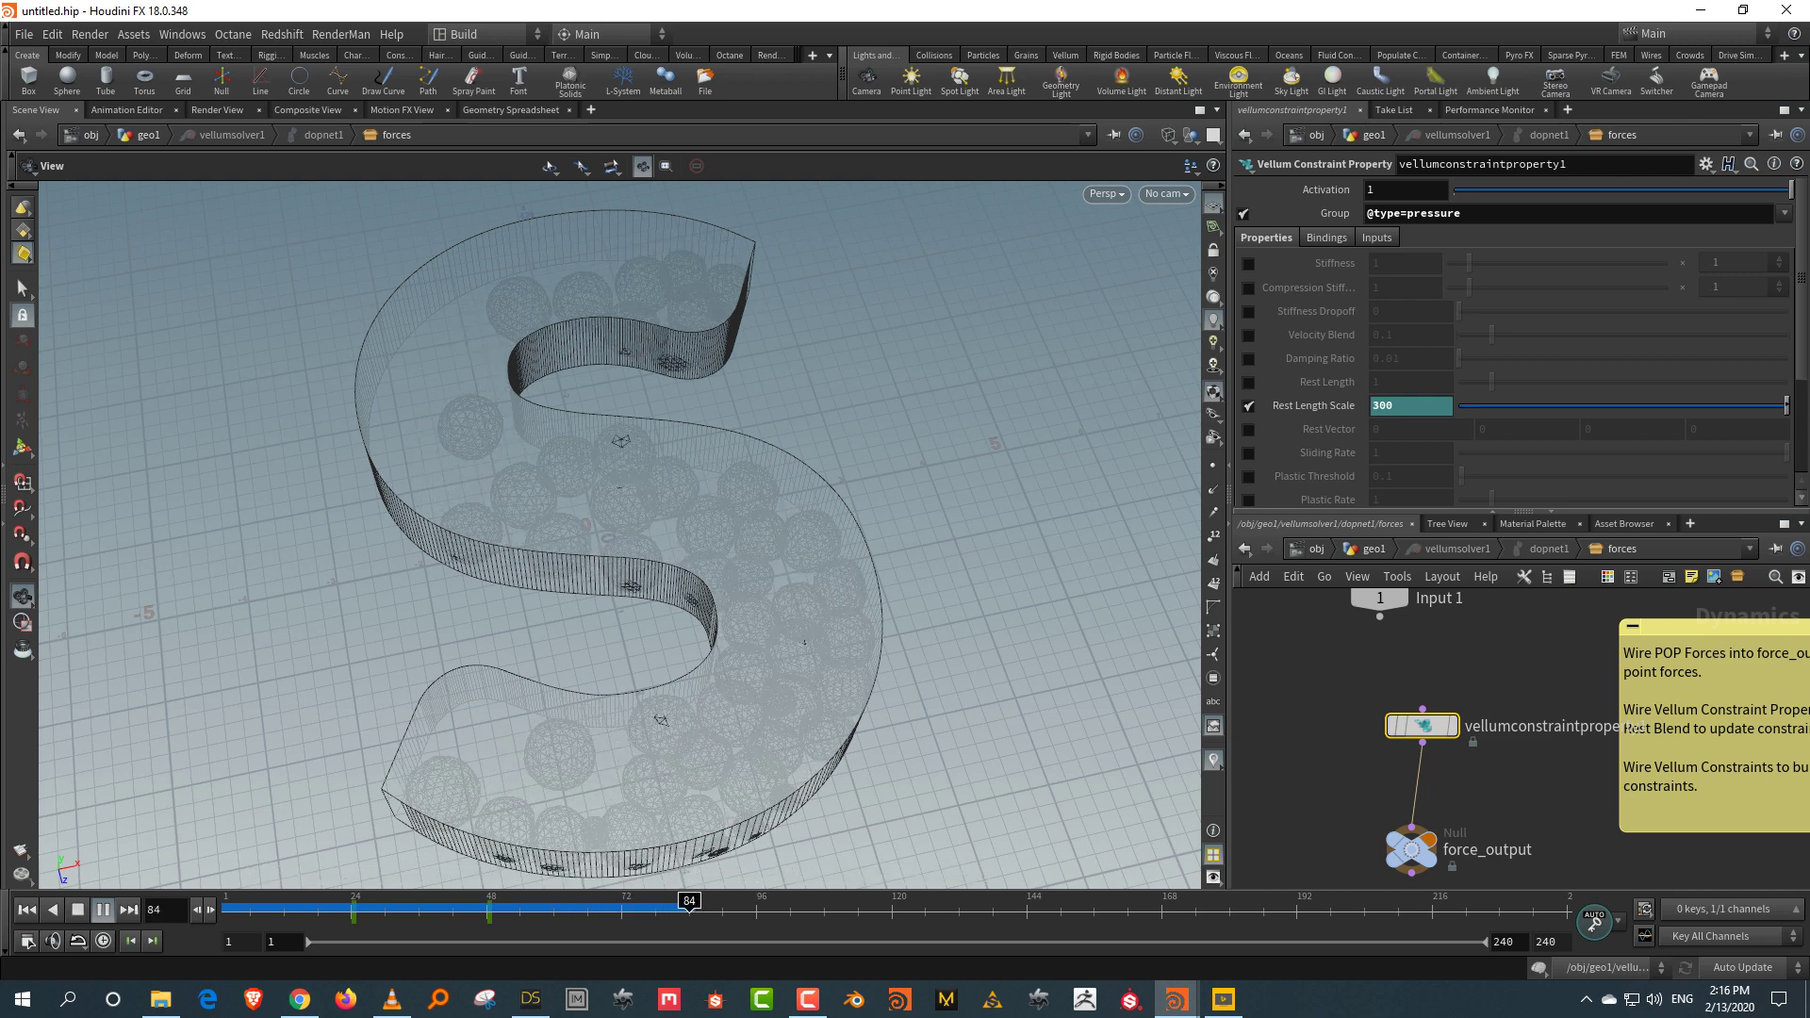
key("Escape")
left_click(26, 910)
left_click_drag(226, 907, 633, 907)
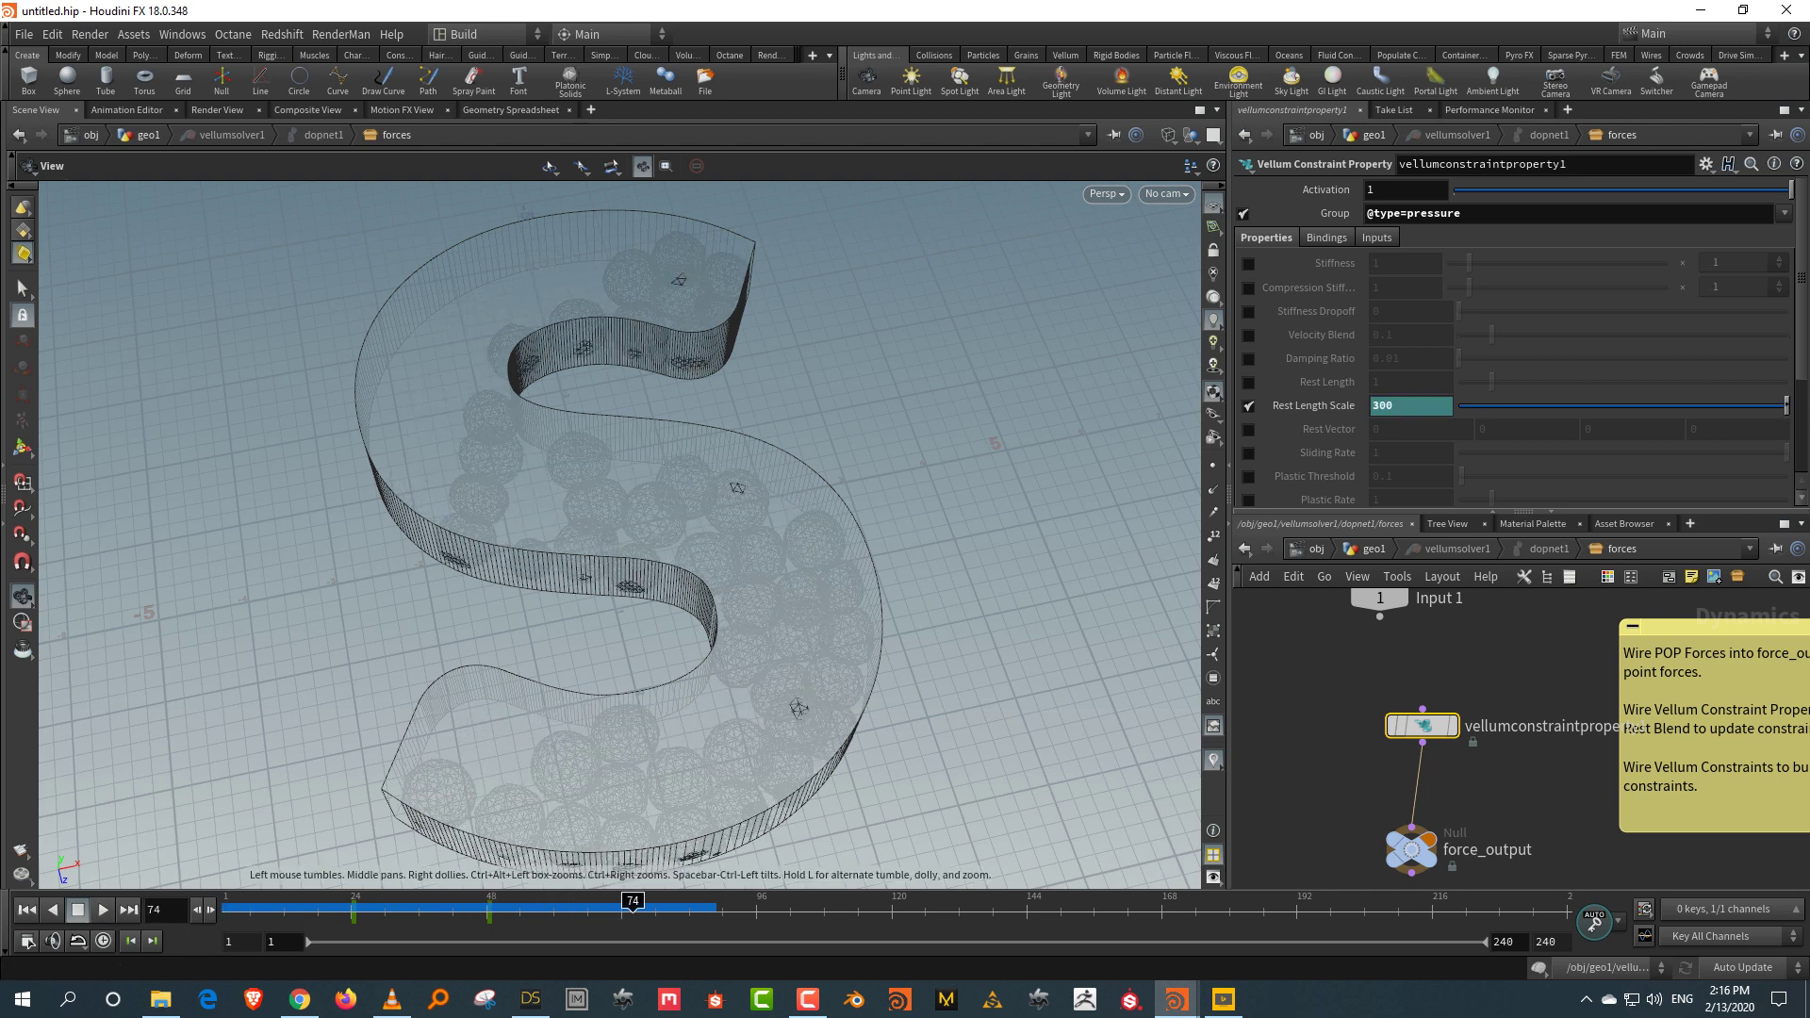
key("k")
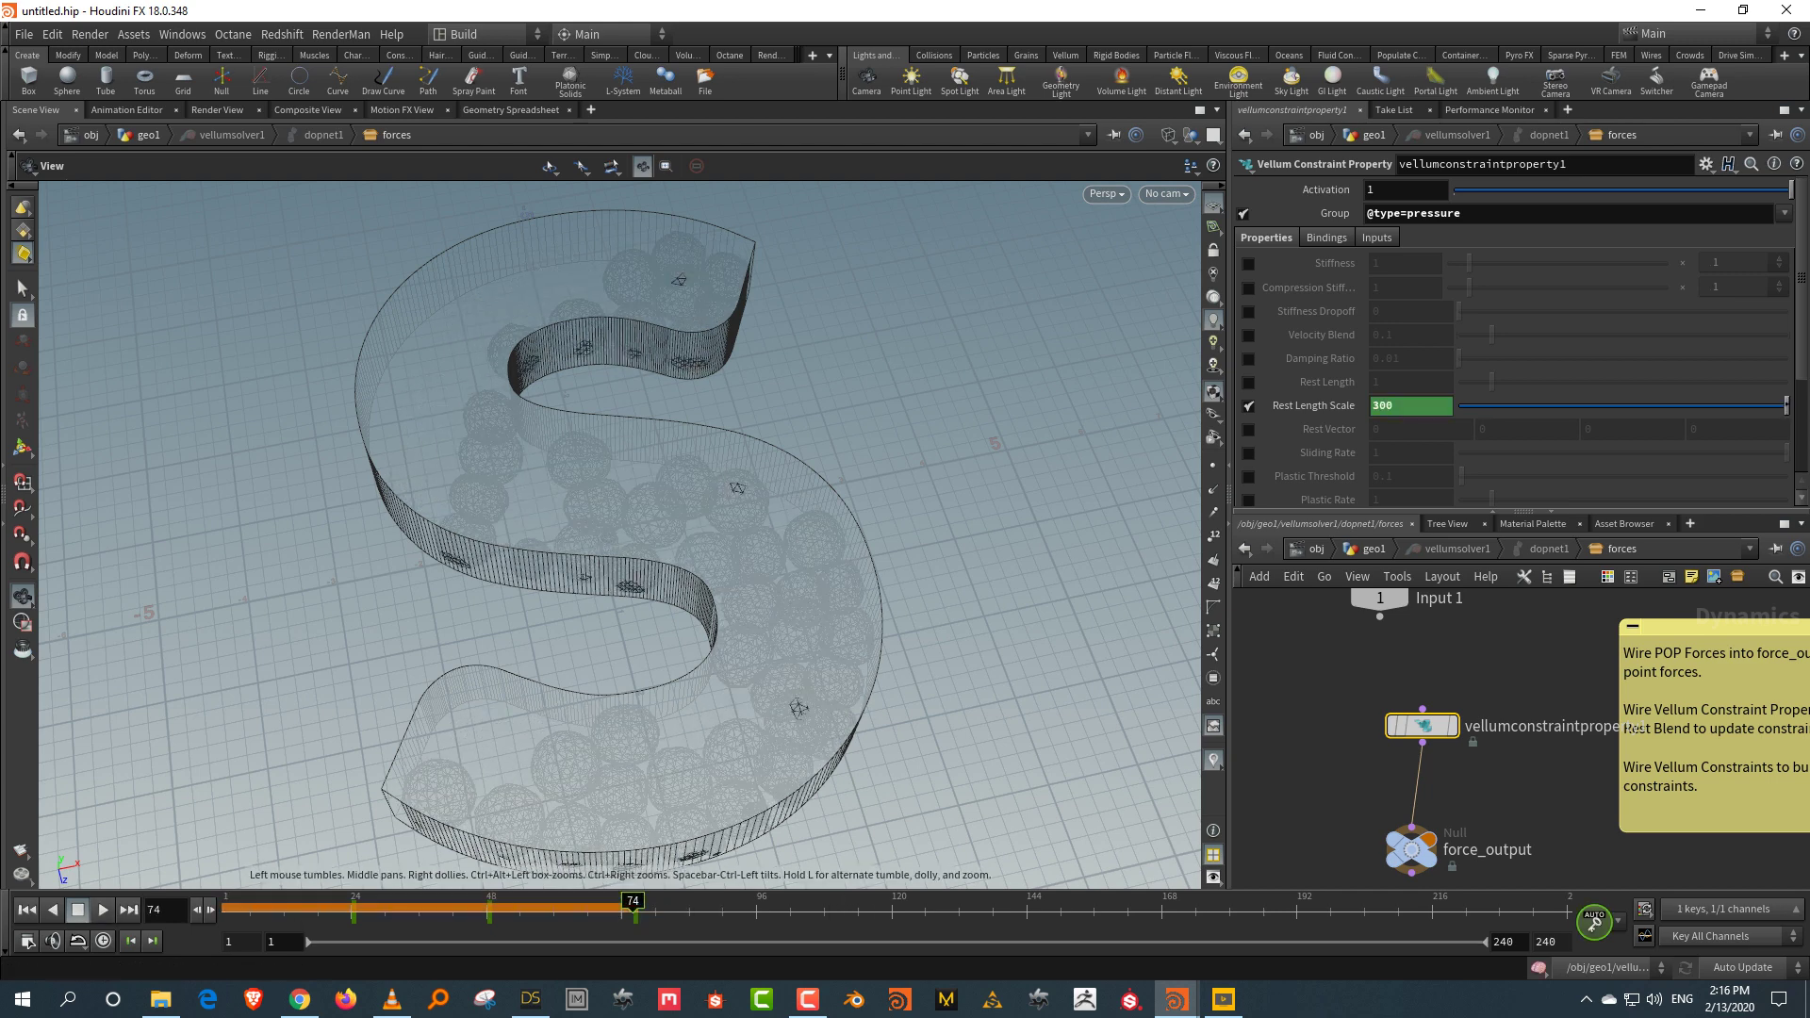
left_click(756, 907)
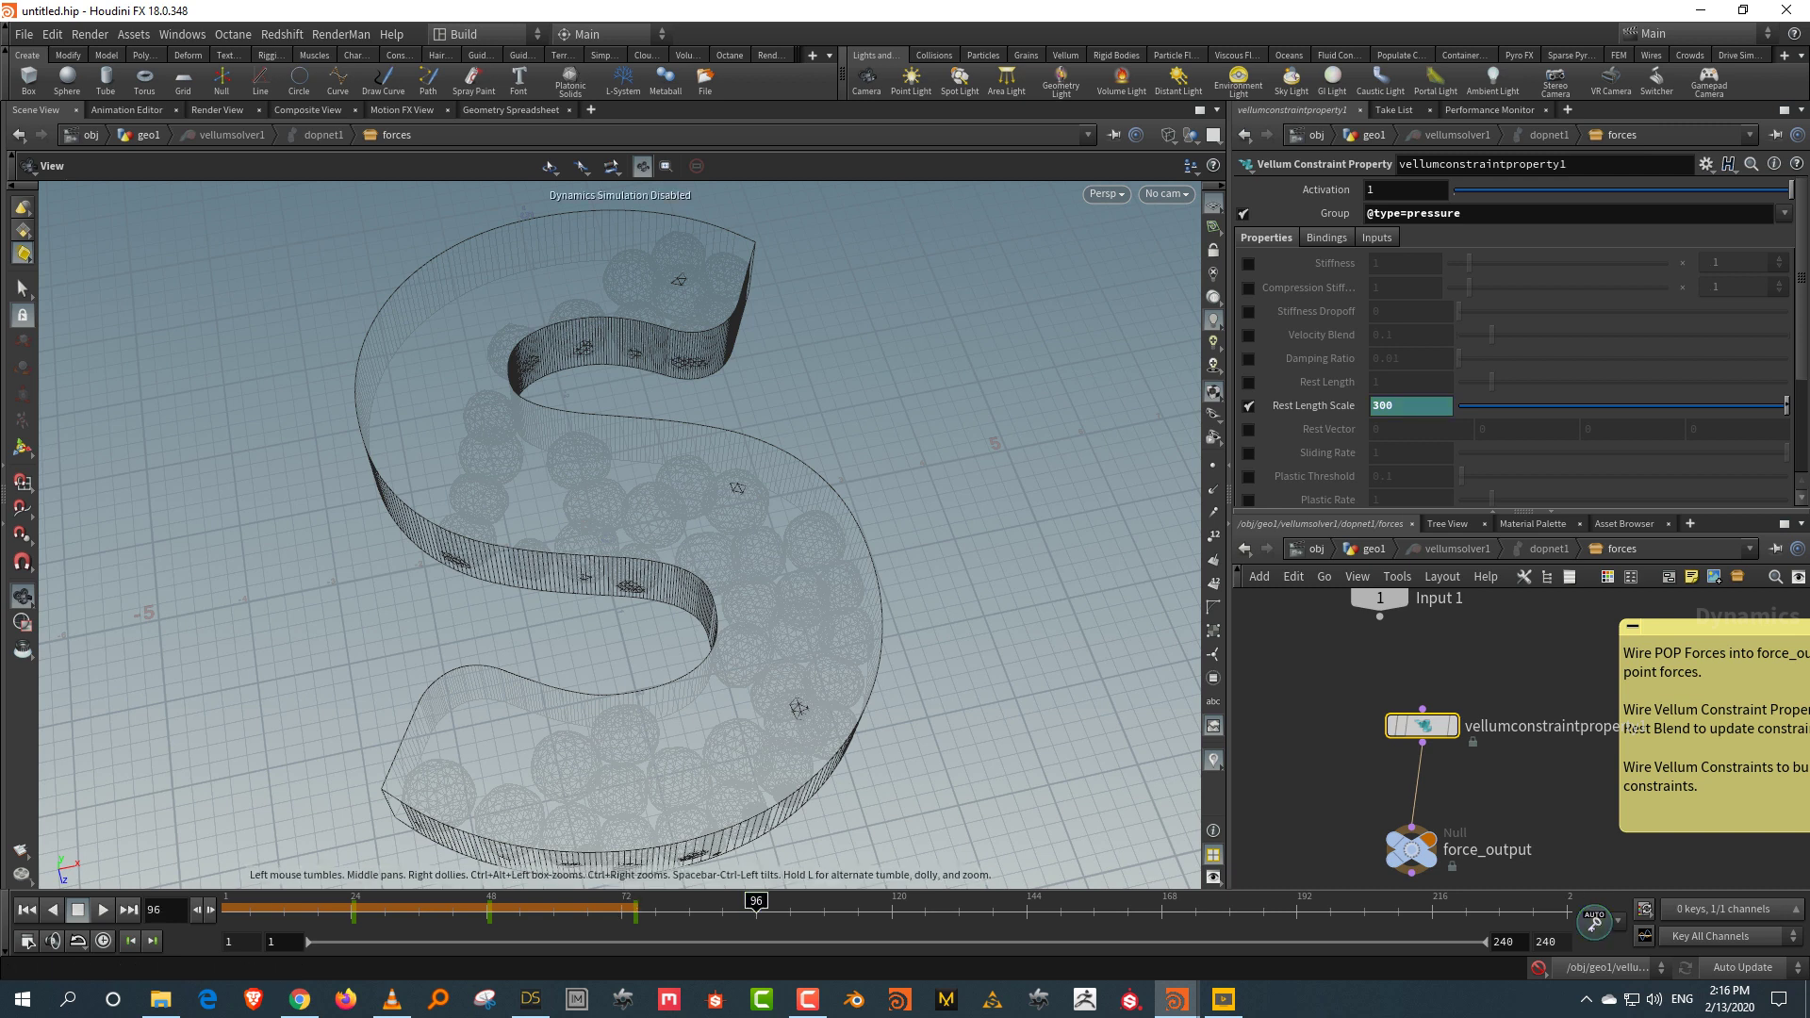
type("1")
key("Return")
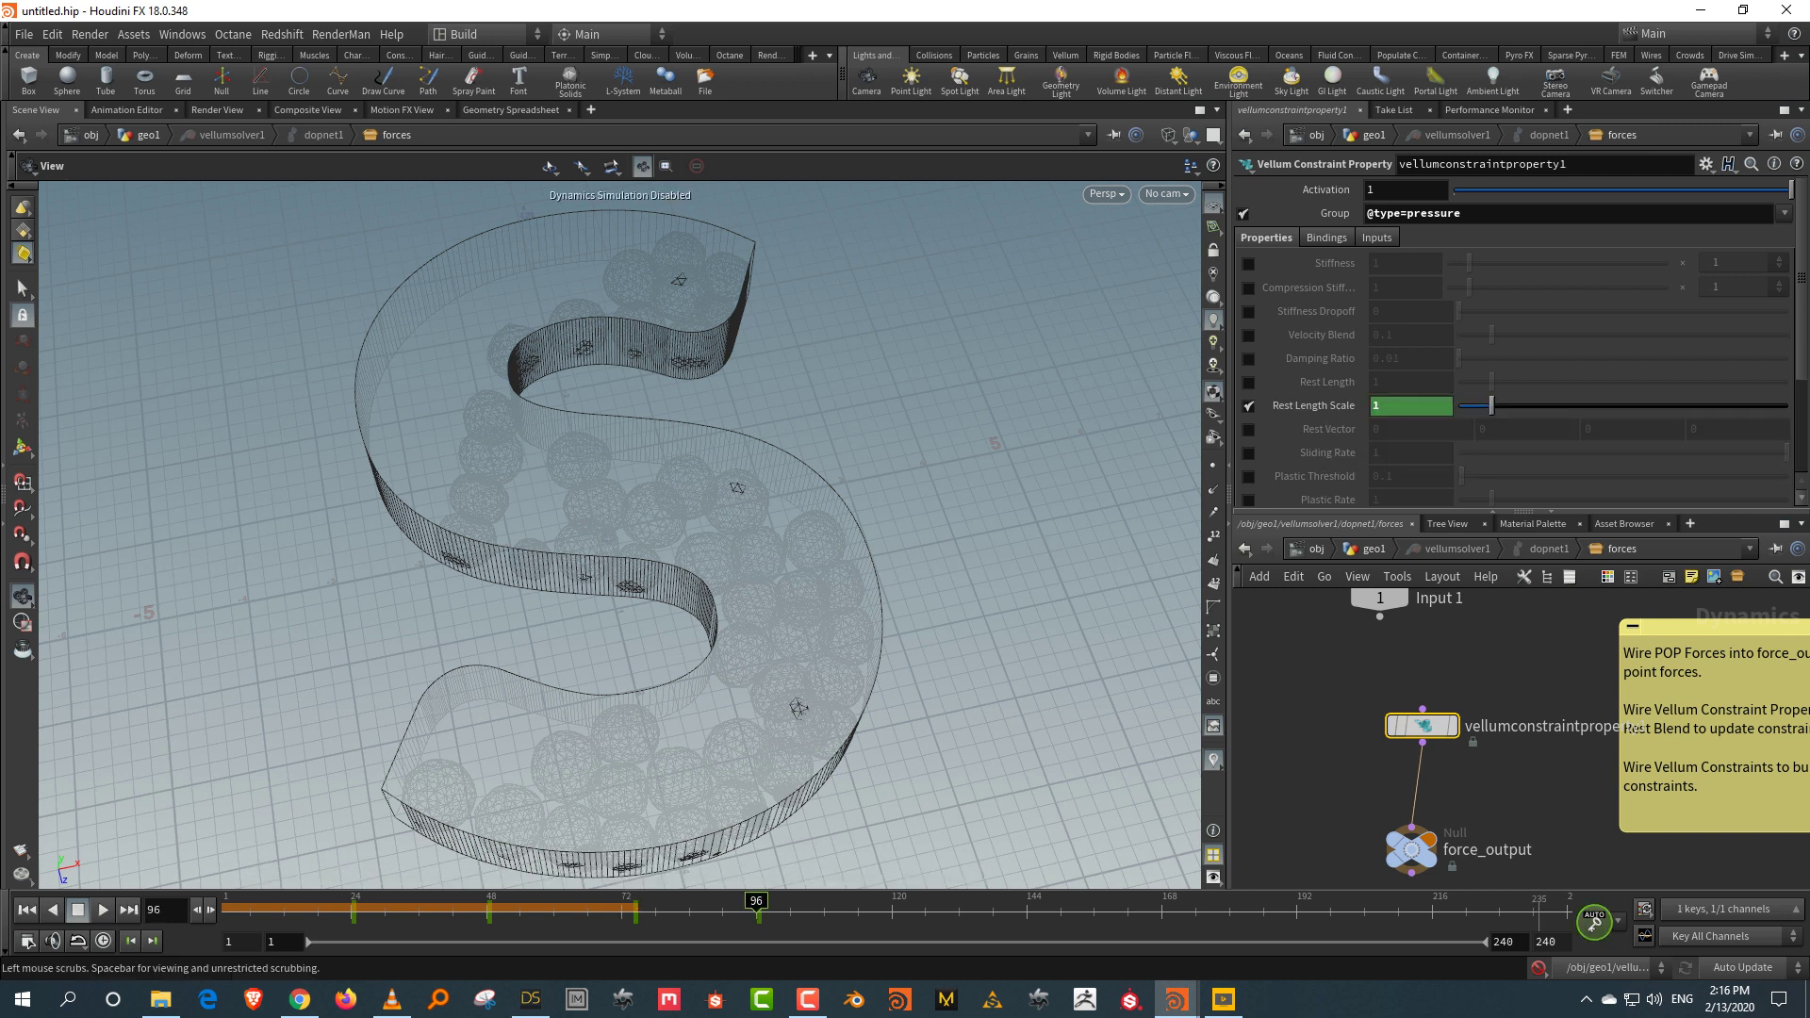
Step: Play from frame 1, dragging Rest Length Scale up to about 300 and back to 1
left_click(26, 910)
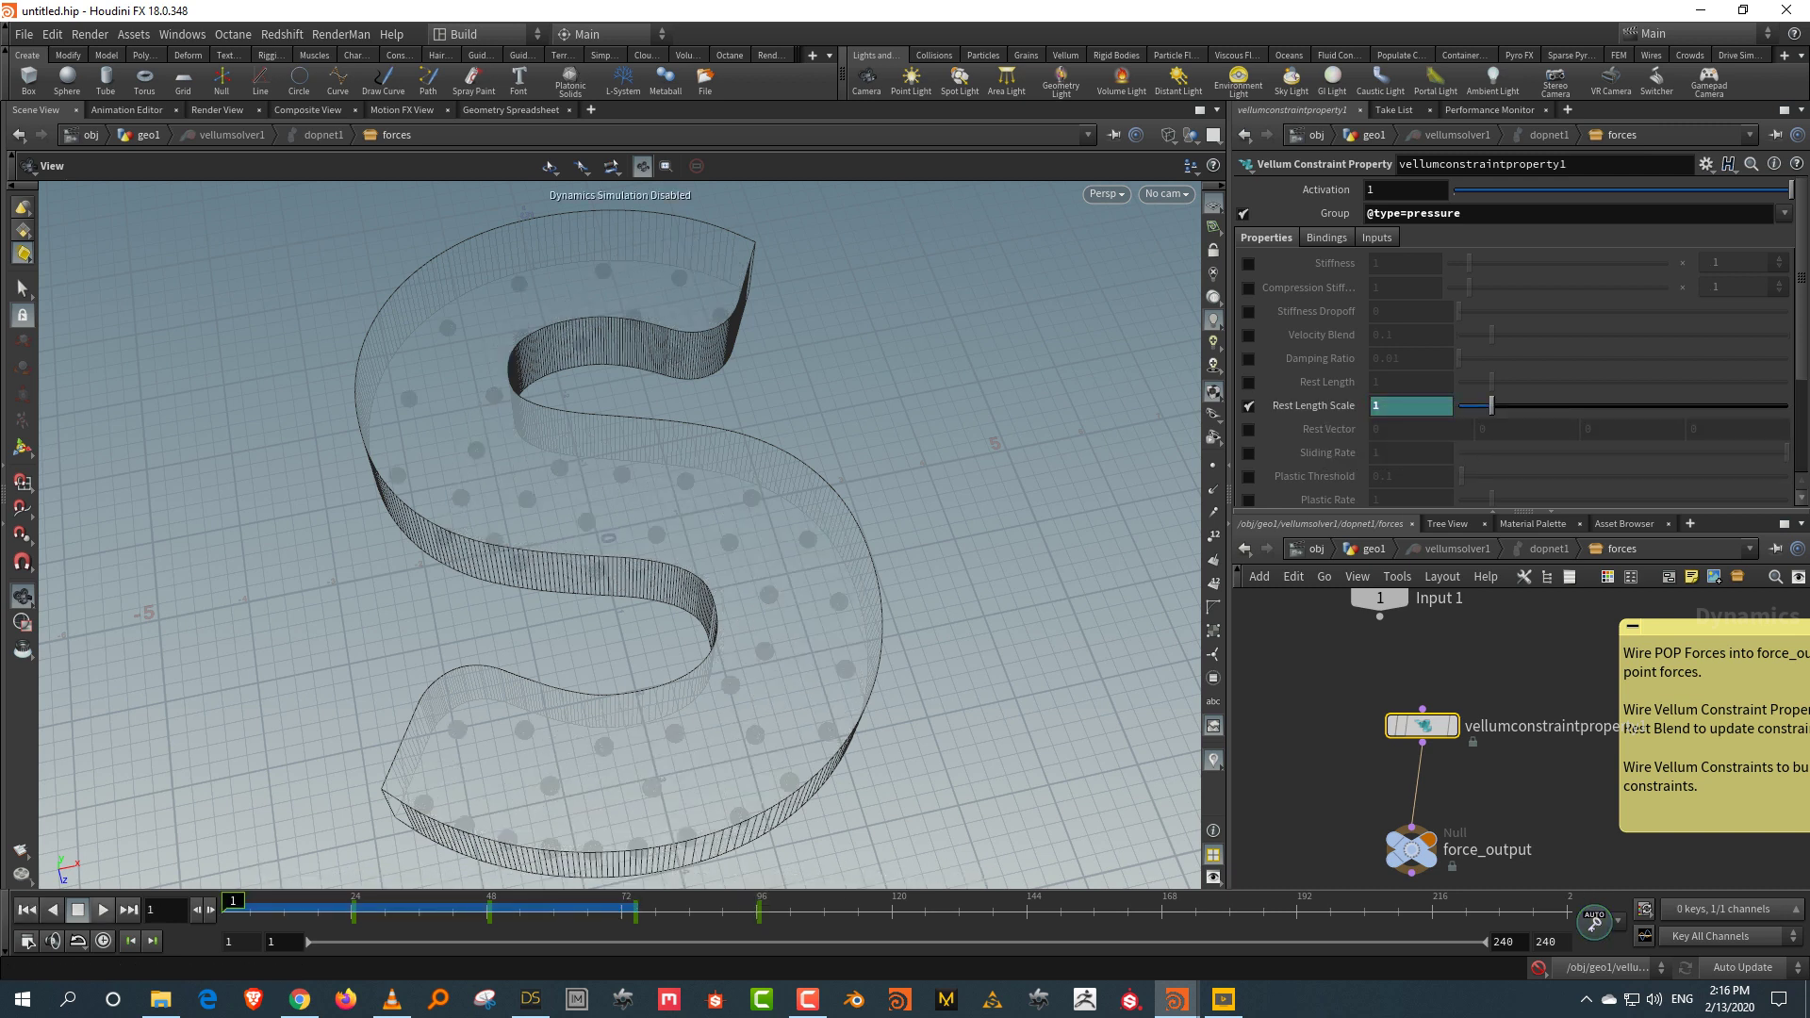
left_click(103, 910)
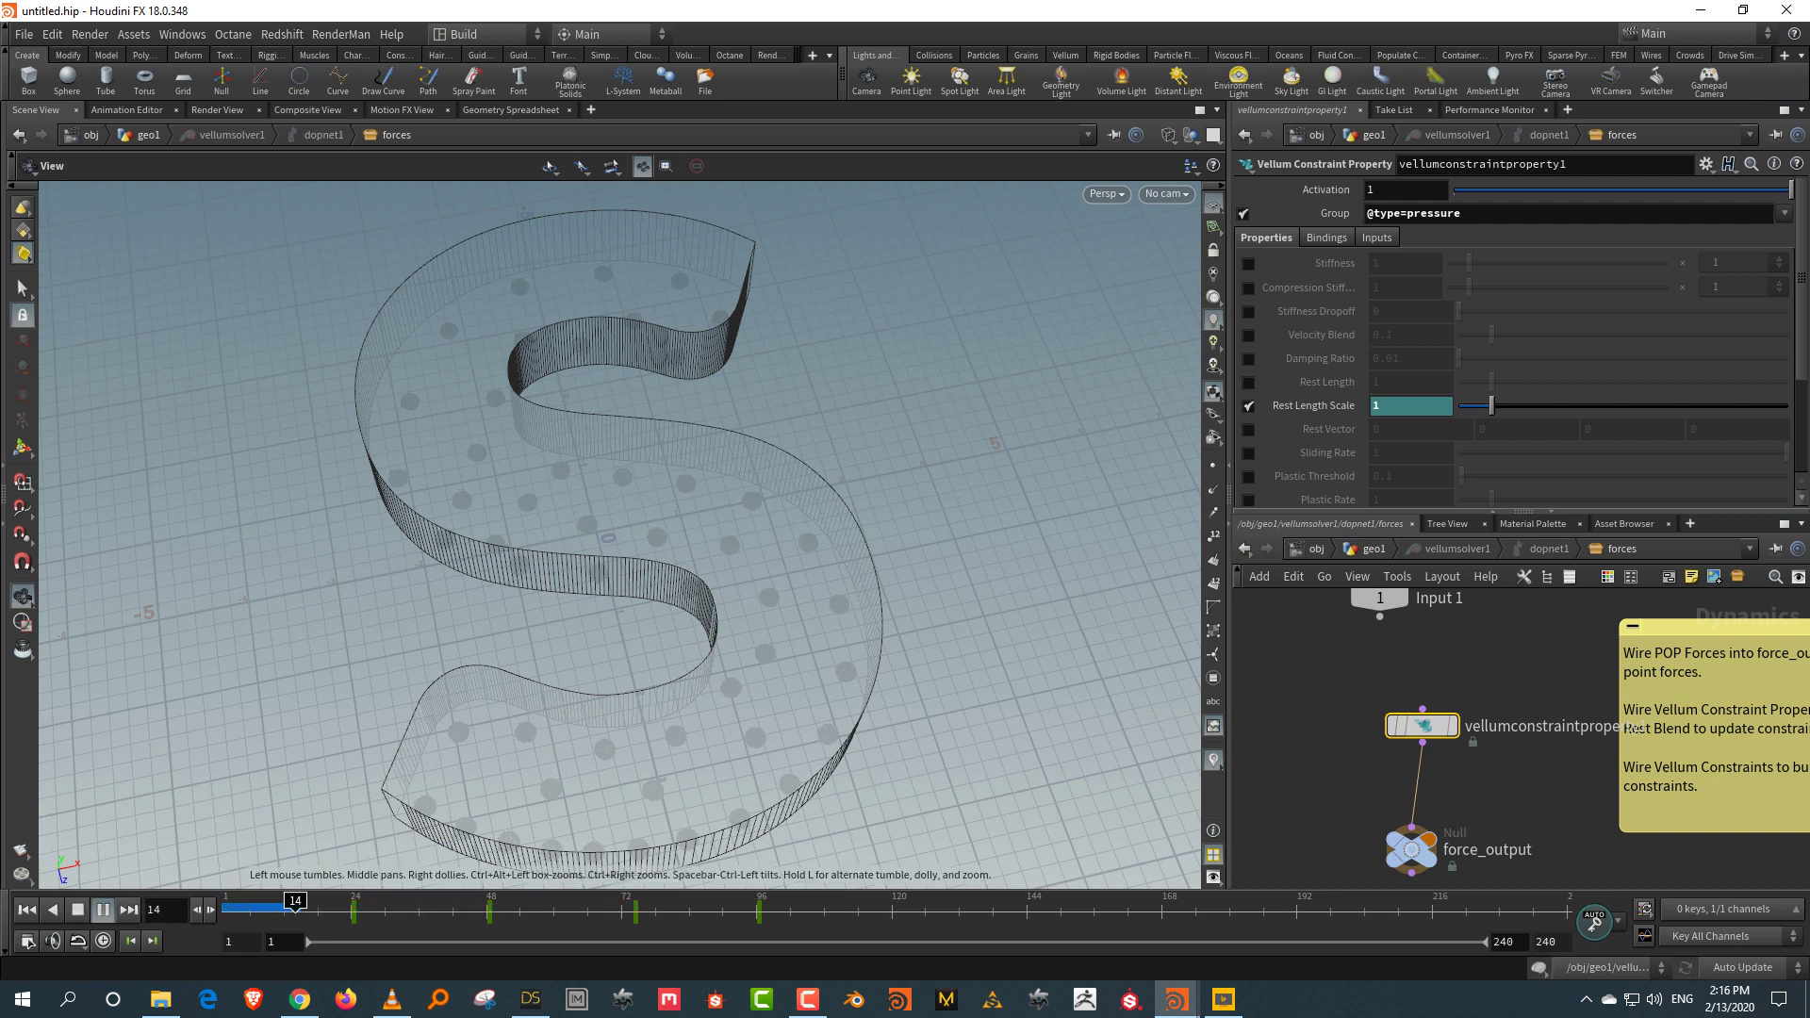
left_click_drag(1490, 406, 1809, 405)
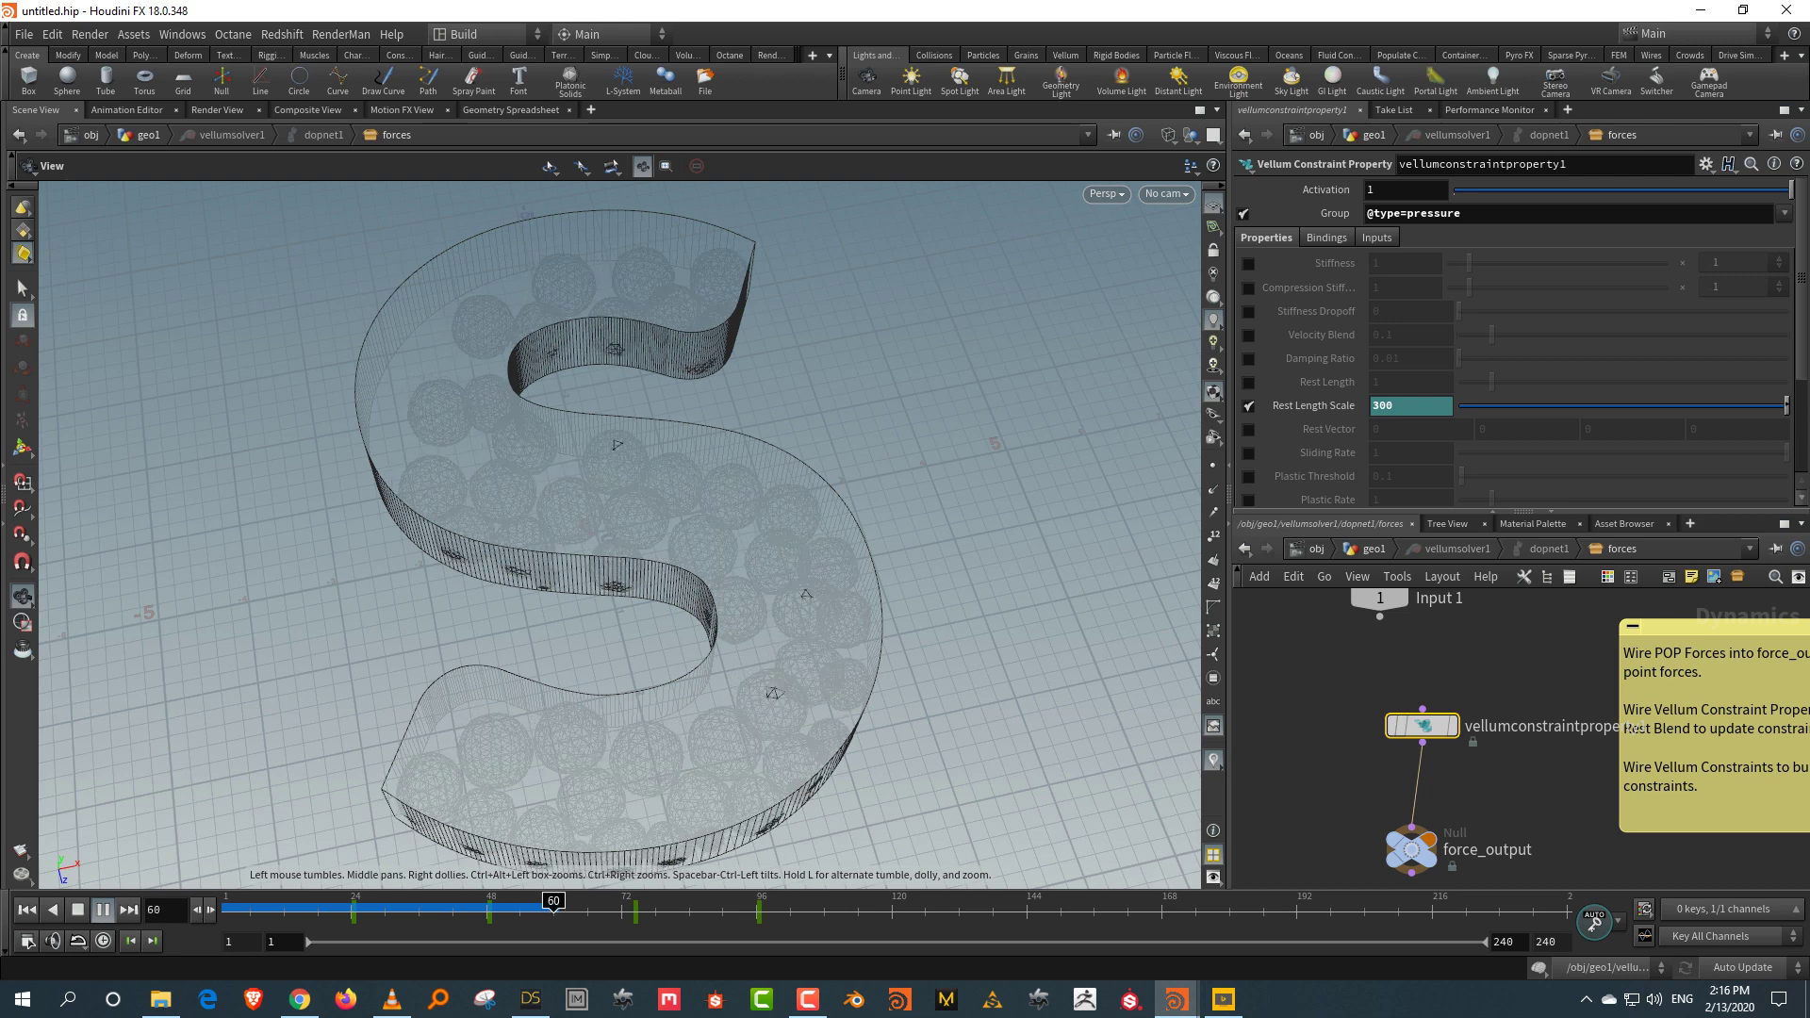
left_click_drag(1809, 406, 1491, 405)
left_click(77, 910)
left_click(26, 910)
key("u")
key("u")
key("u")
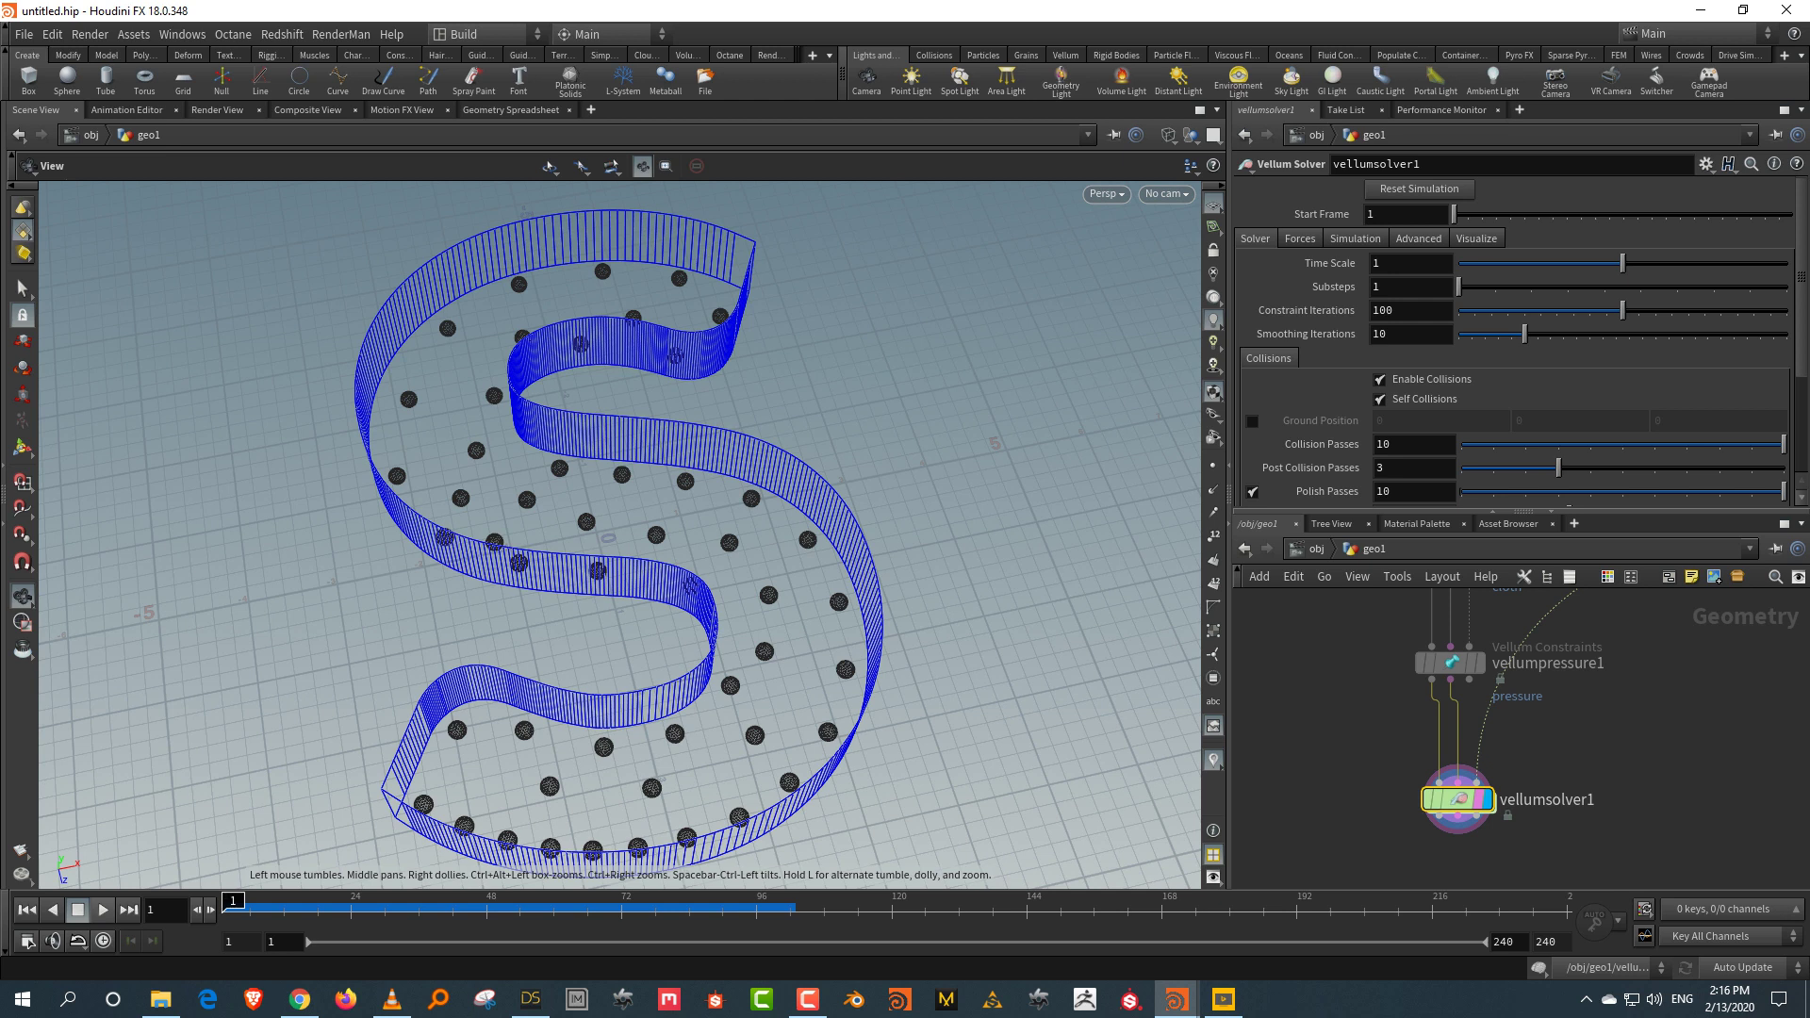
key("w")
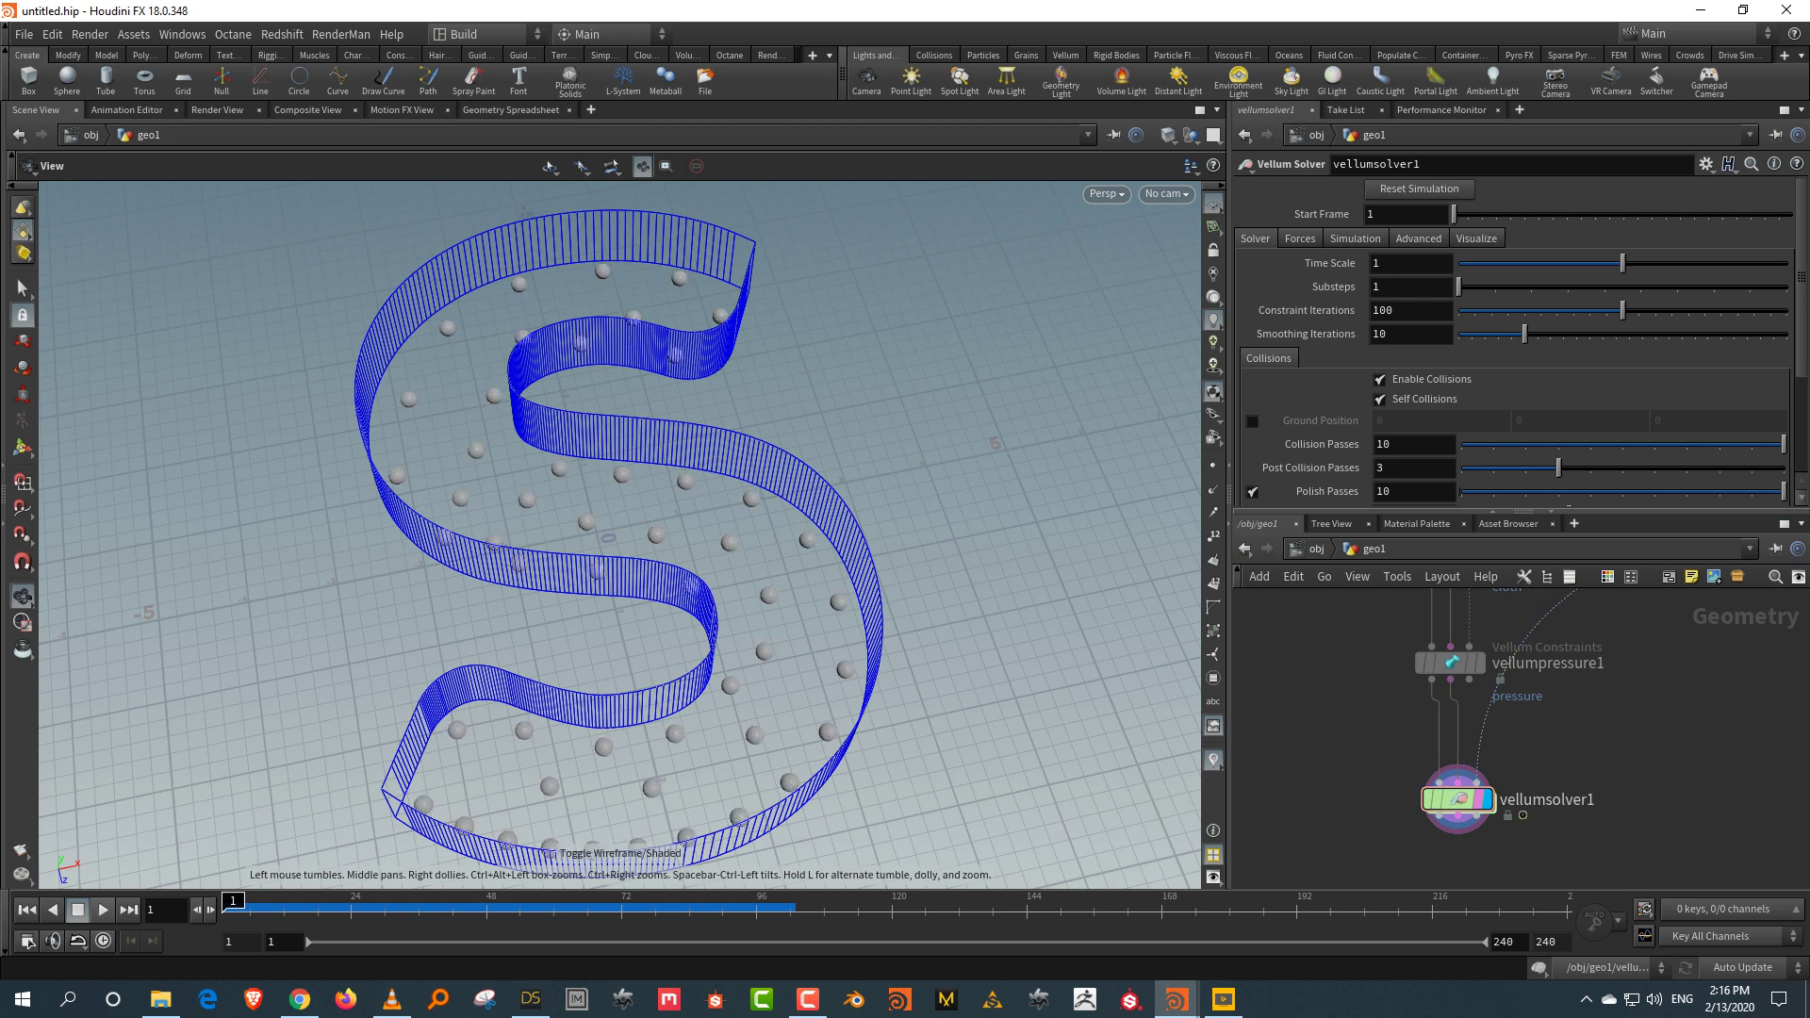
key("Up")
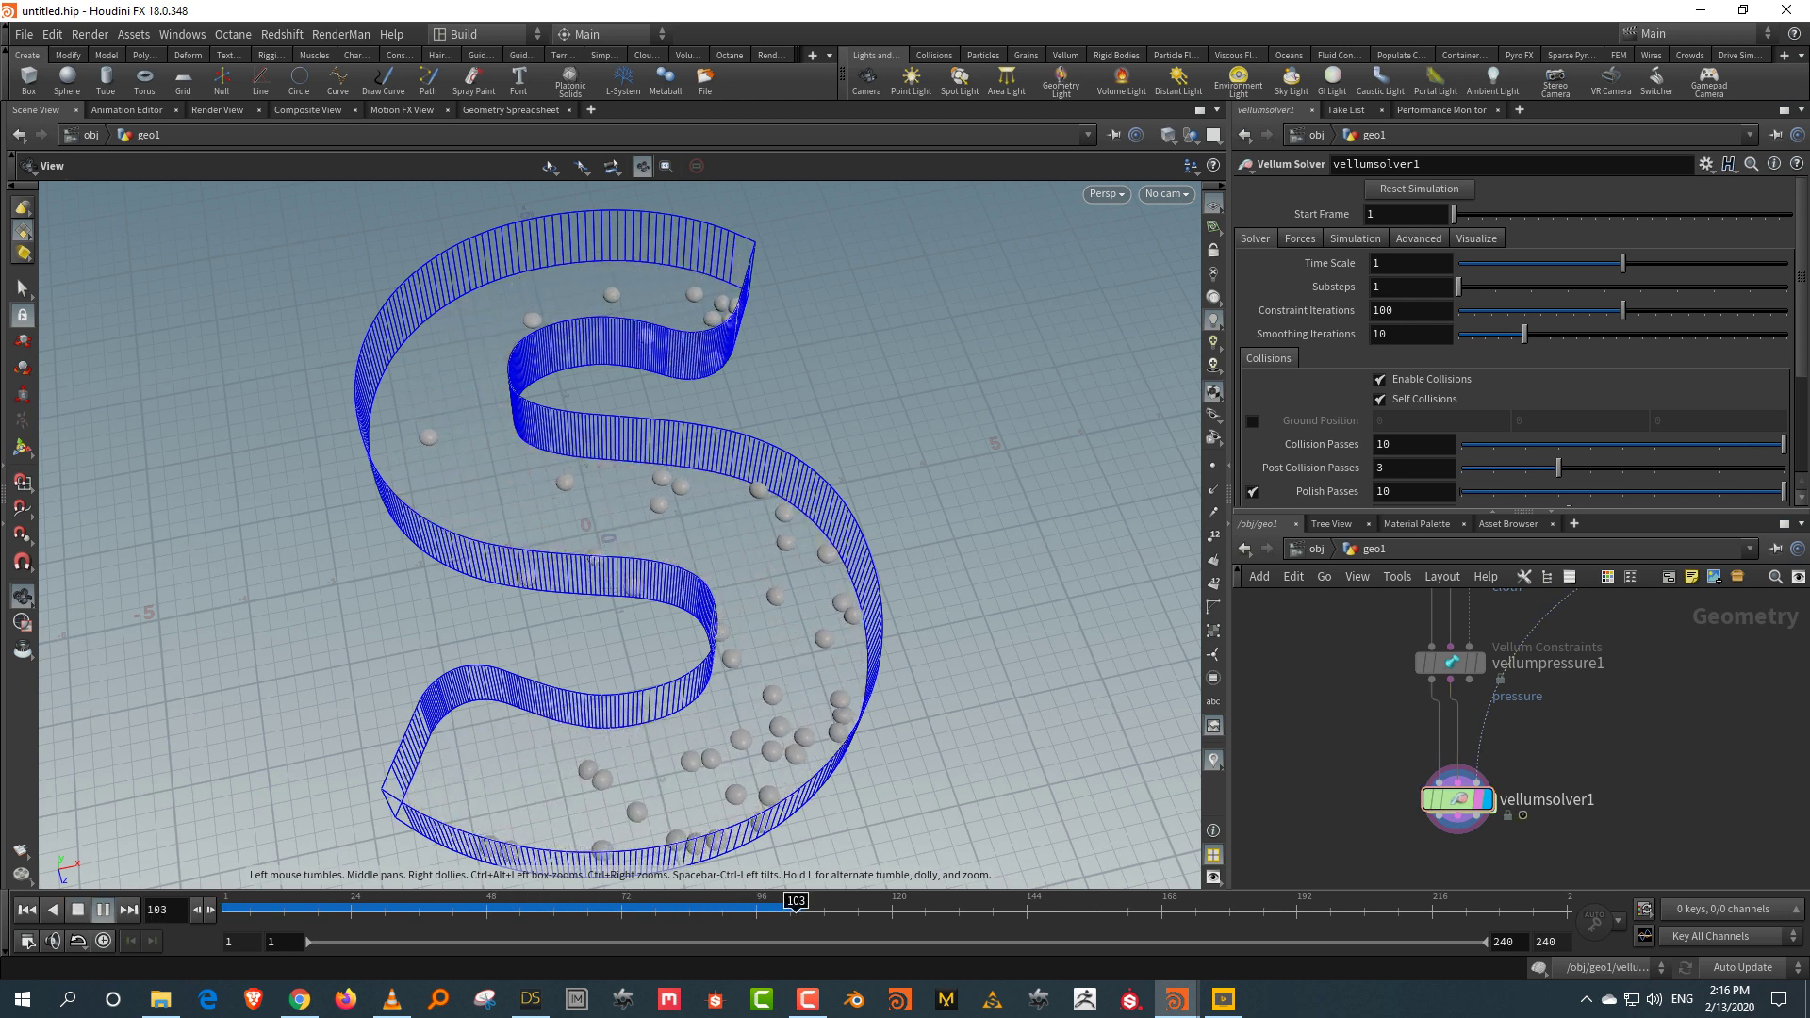
key("Up")
left_click(103, 910)
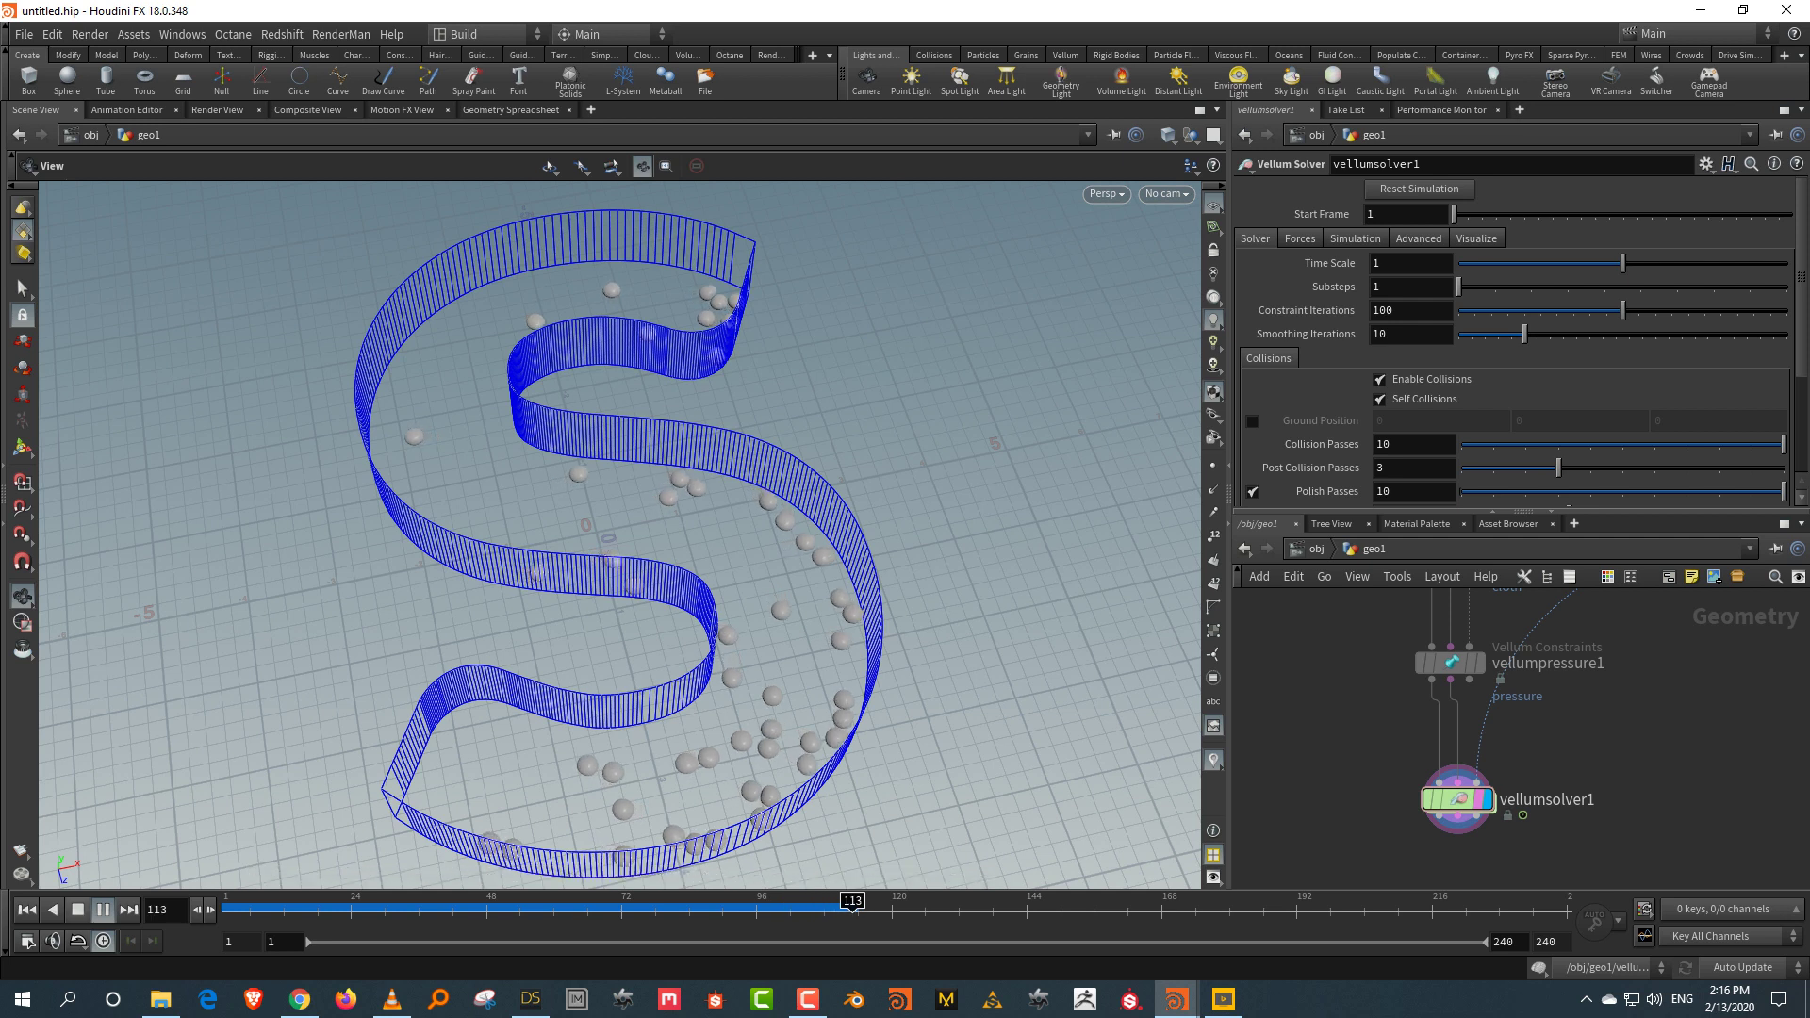
left_click(333, 907)
left_click_drag(374, 907, 233, 907)
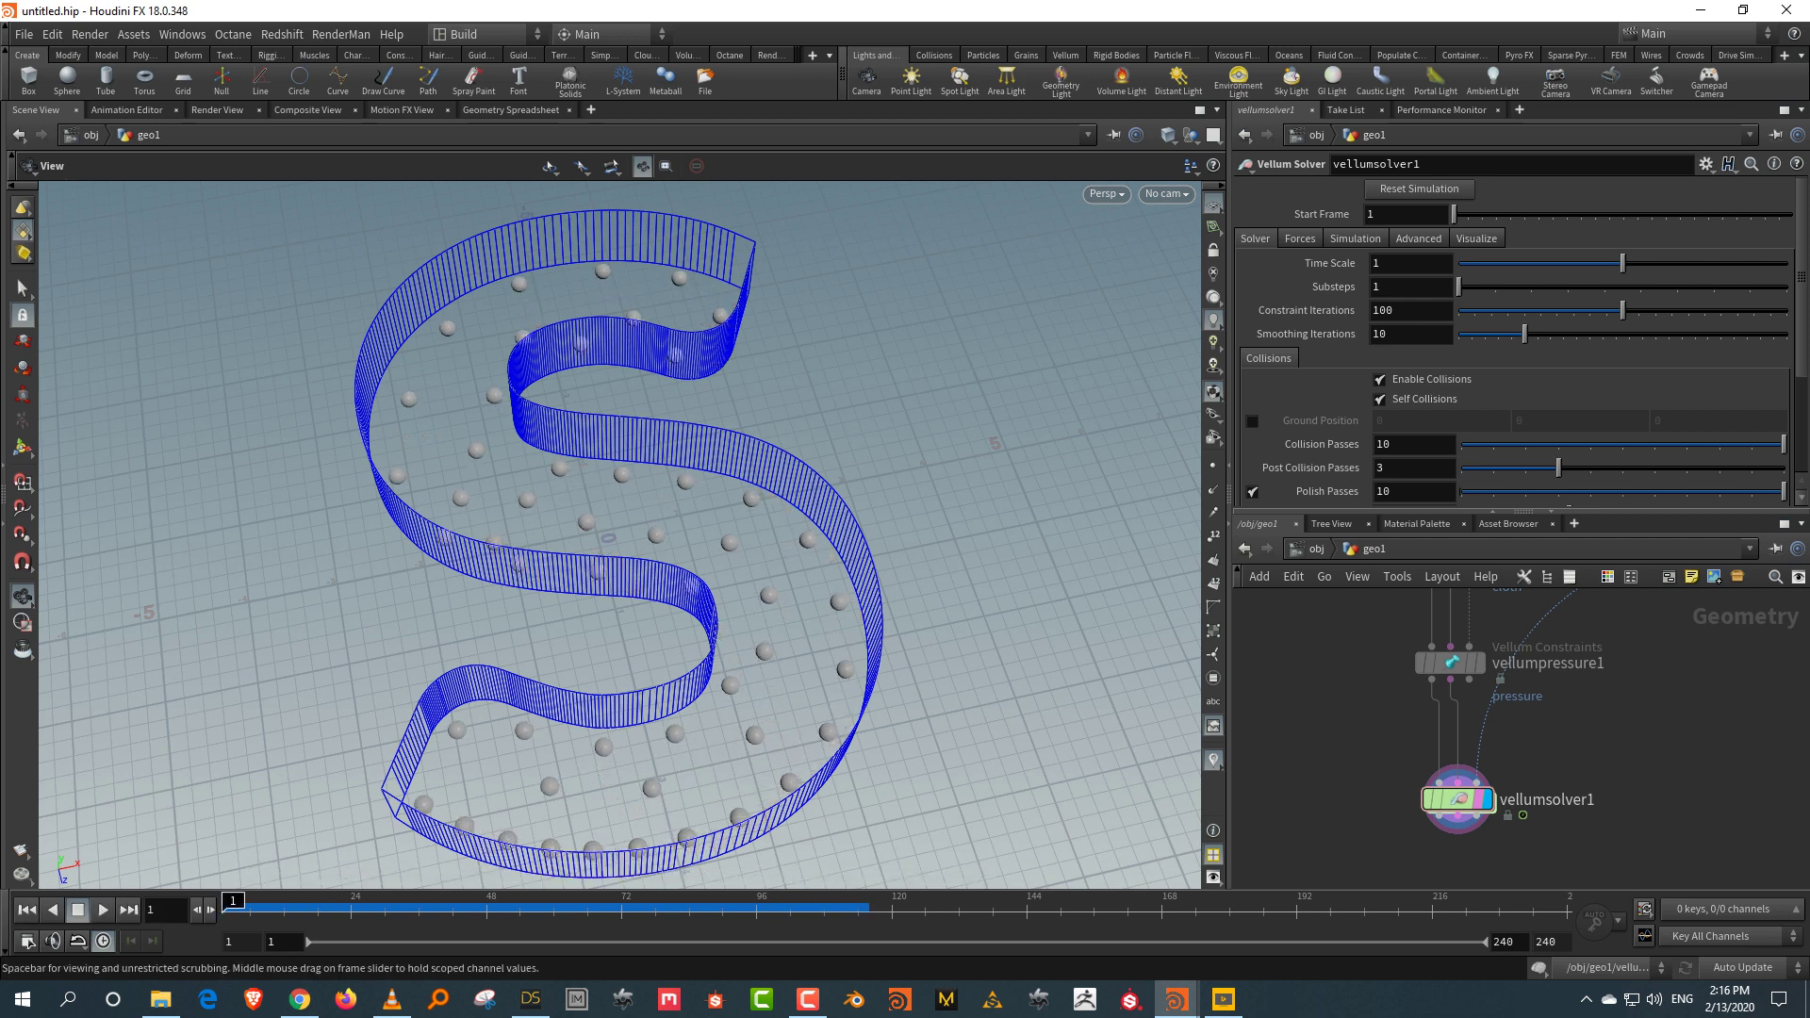
double_click(1457, 799)
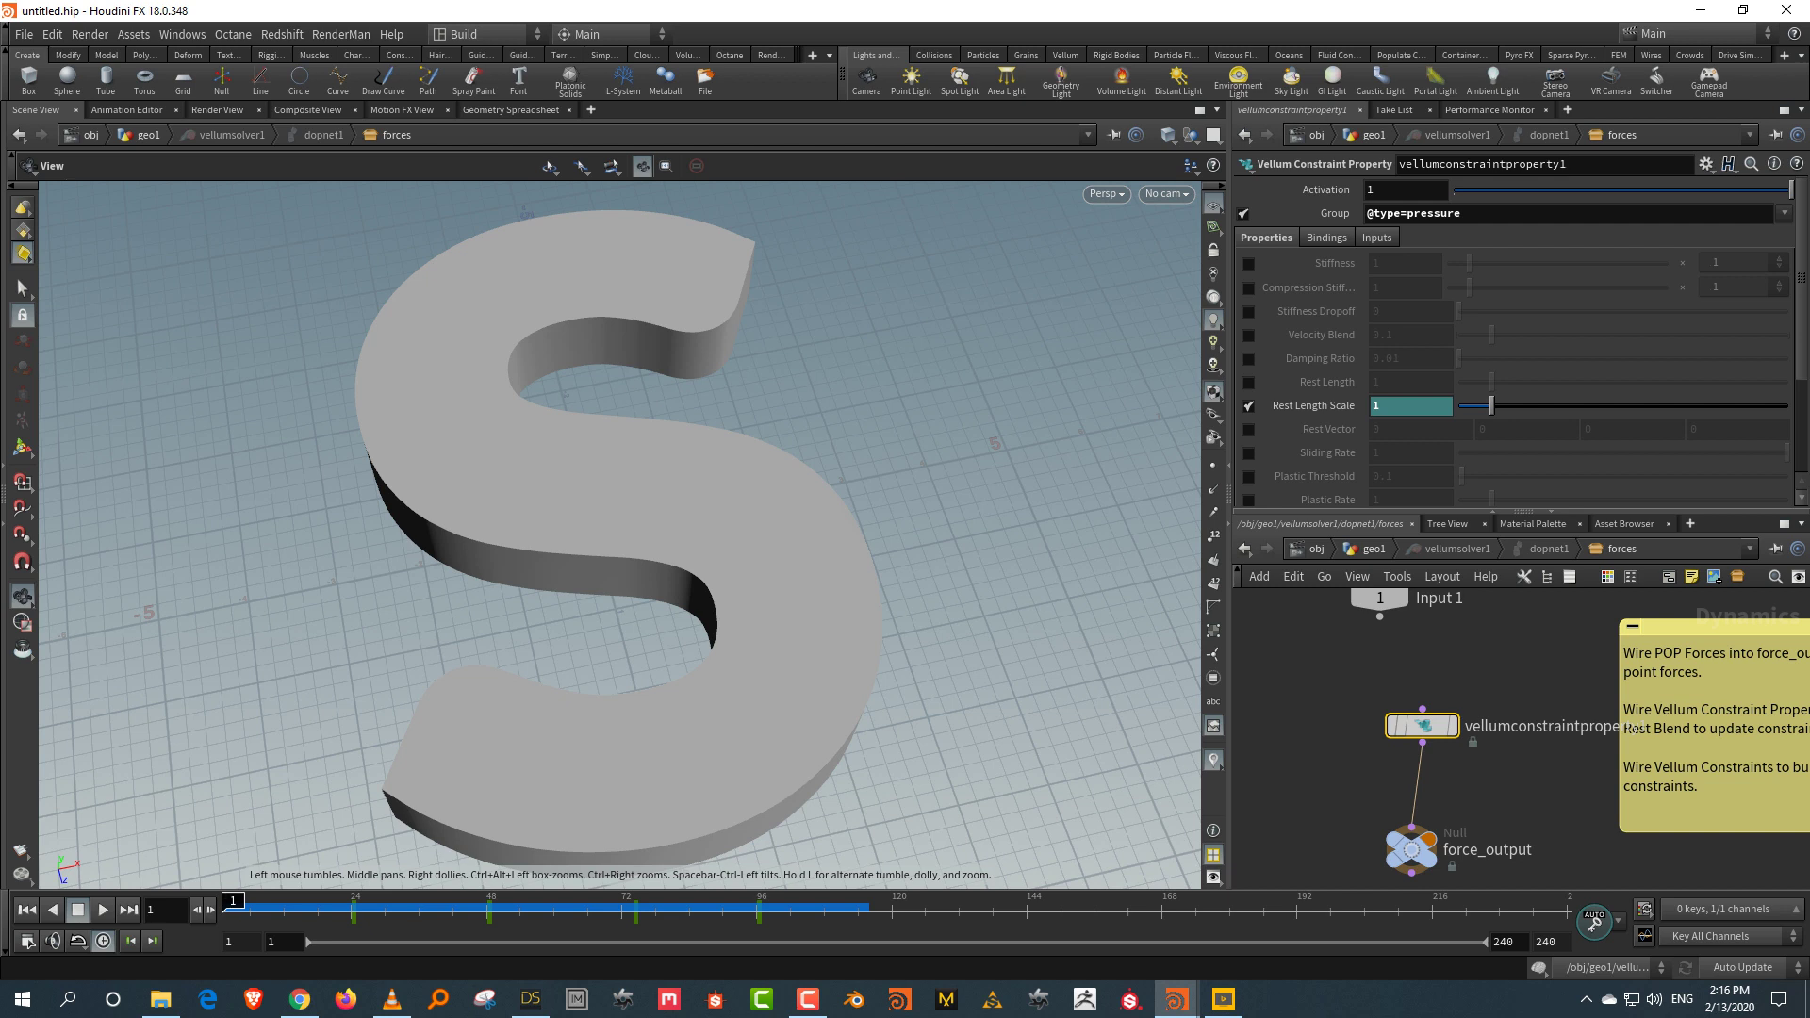
Step: Delete the keyframe channels from Rest Length Scale
left_click_drag(1523, 513, 1523, 586)
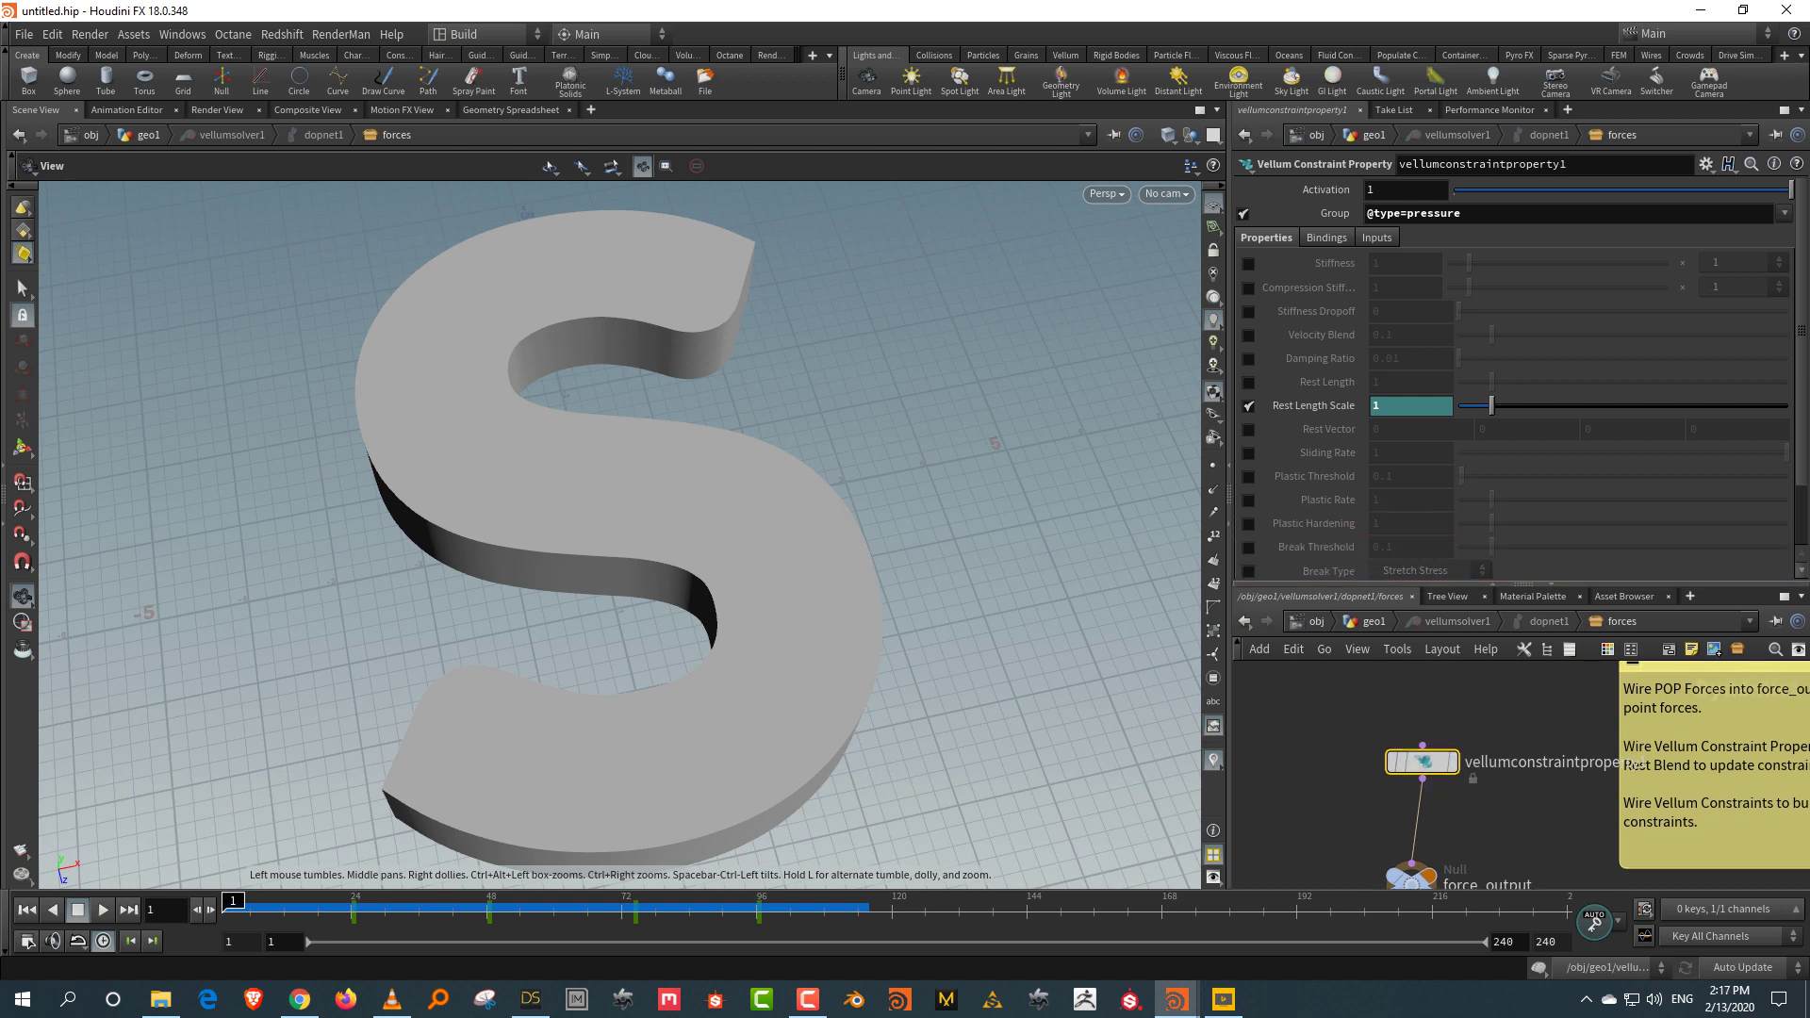
right_click(1407, 405)
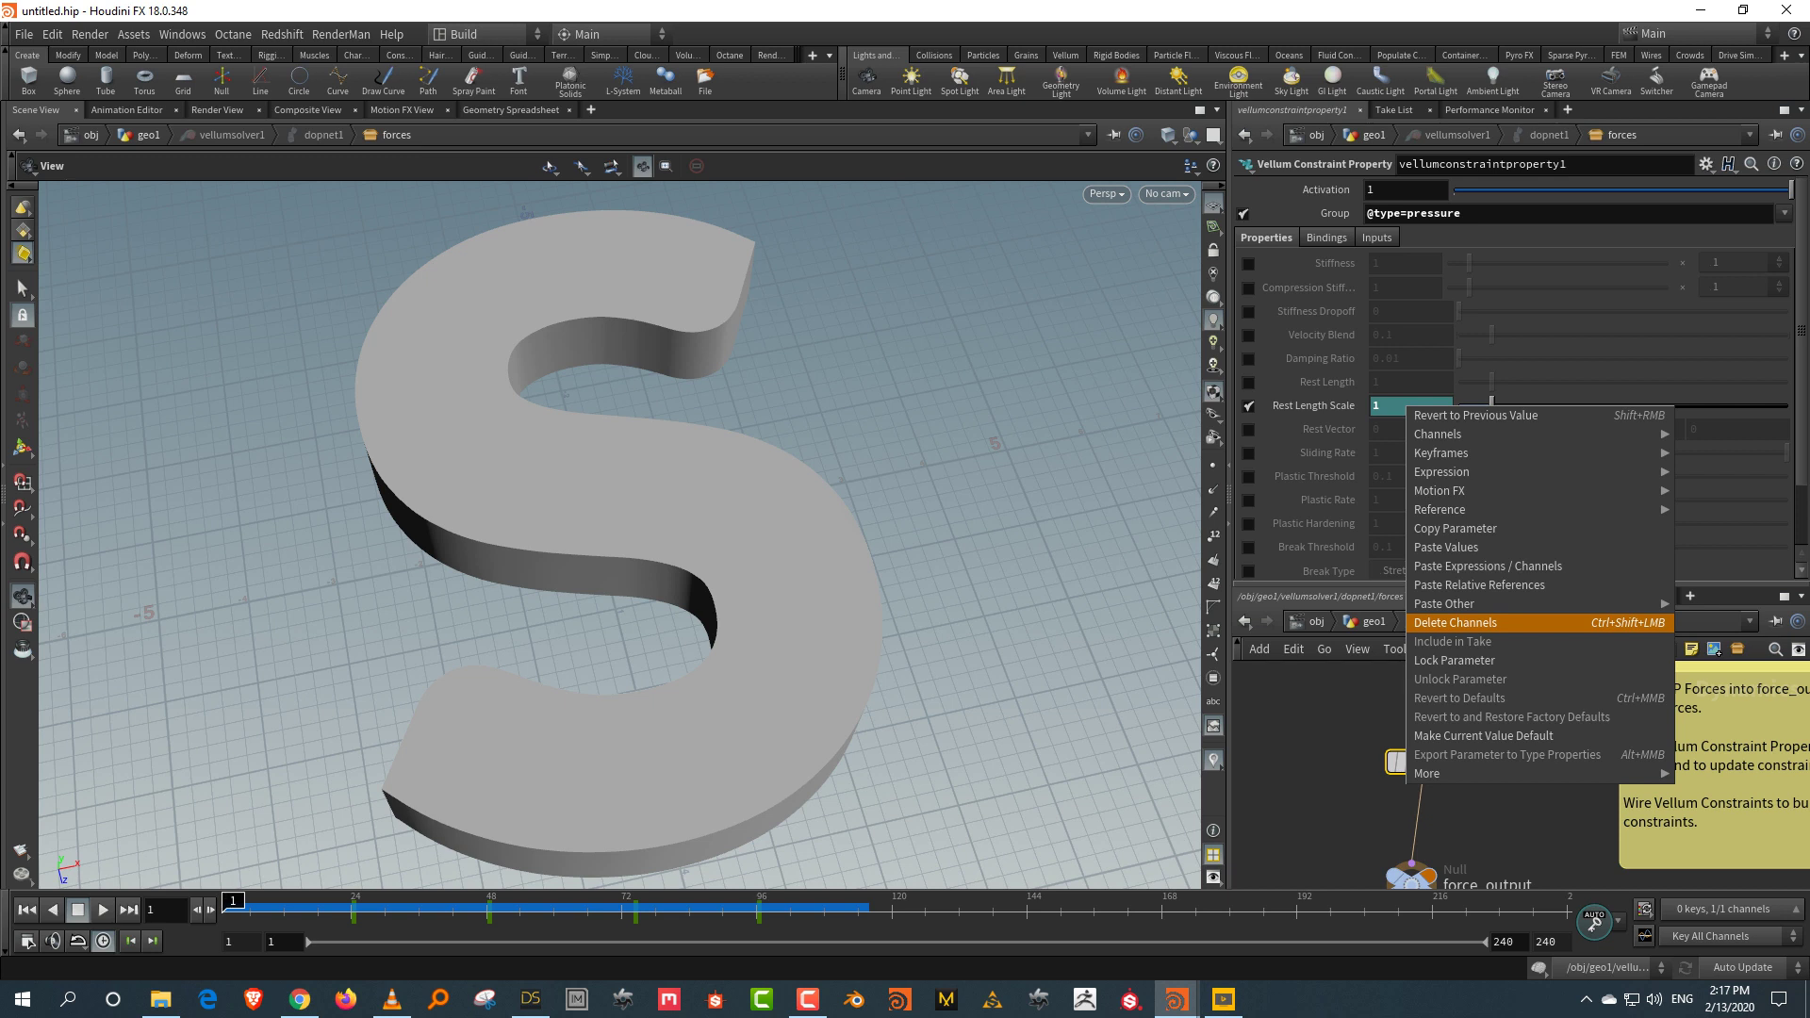
left_click(1457, 622)
Step: Enable Use VEXpression and display the S collider in wireframe
scroll(1492, 332, "down", 2)
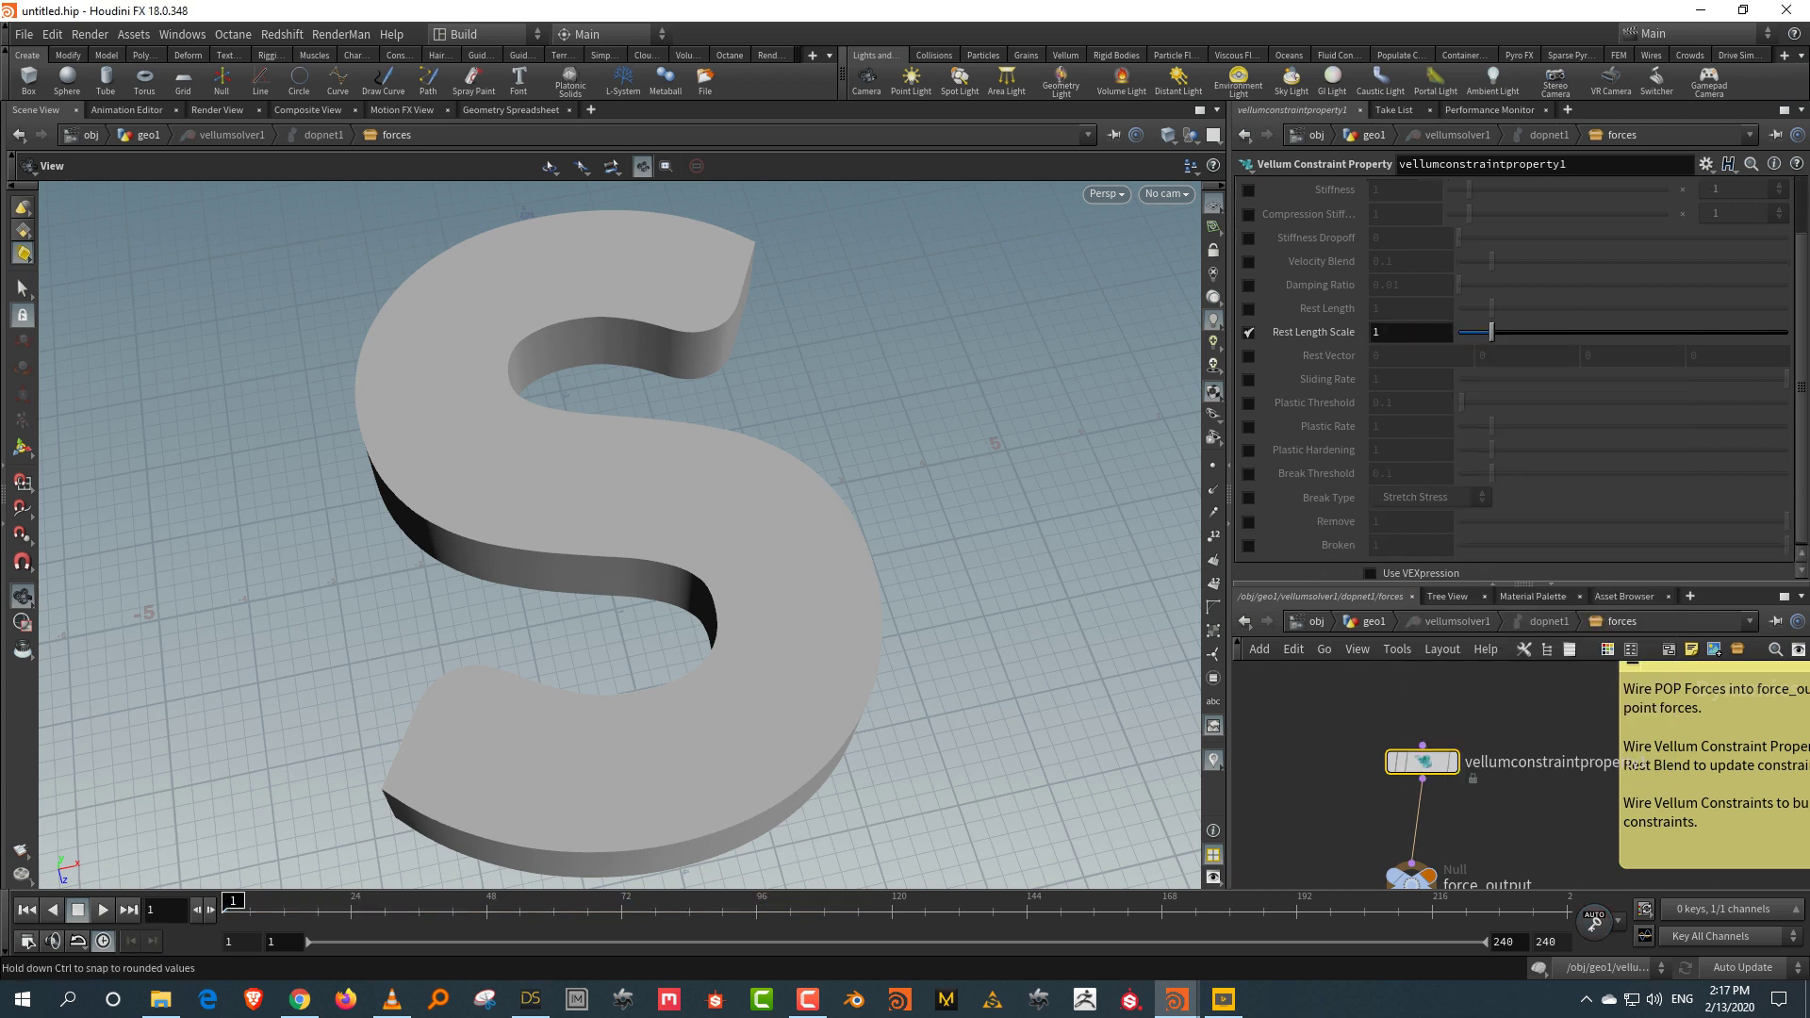
left_click(1370, 570)
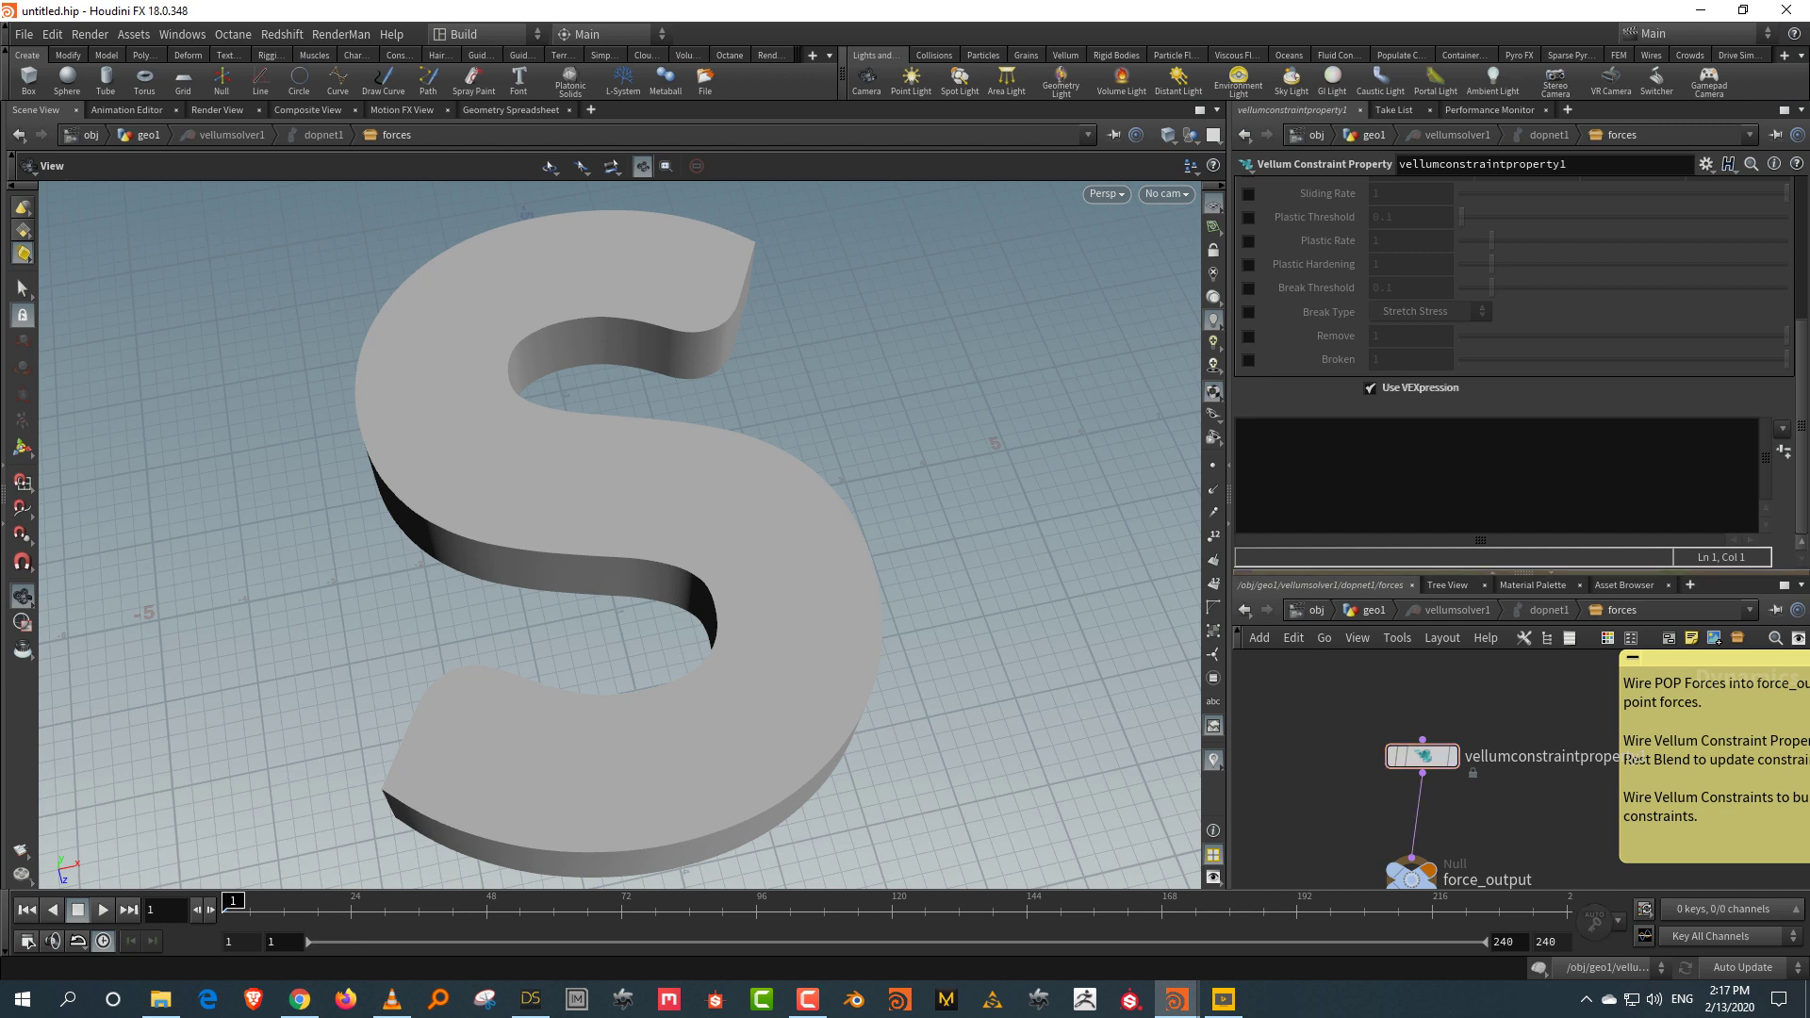
left_click_drag(1621, 573, 1621, 530)
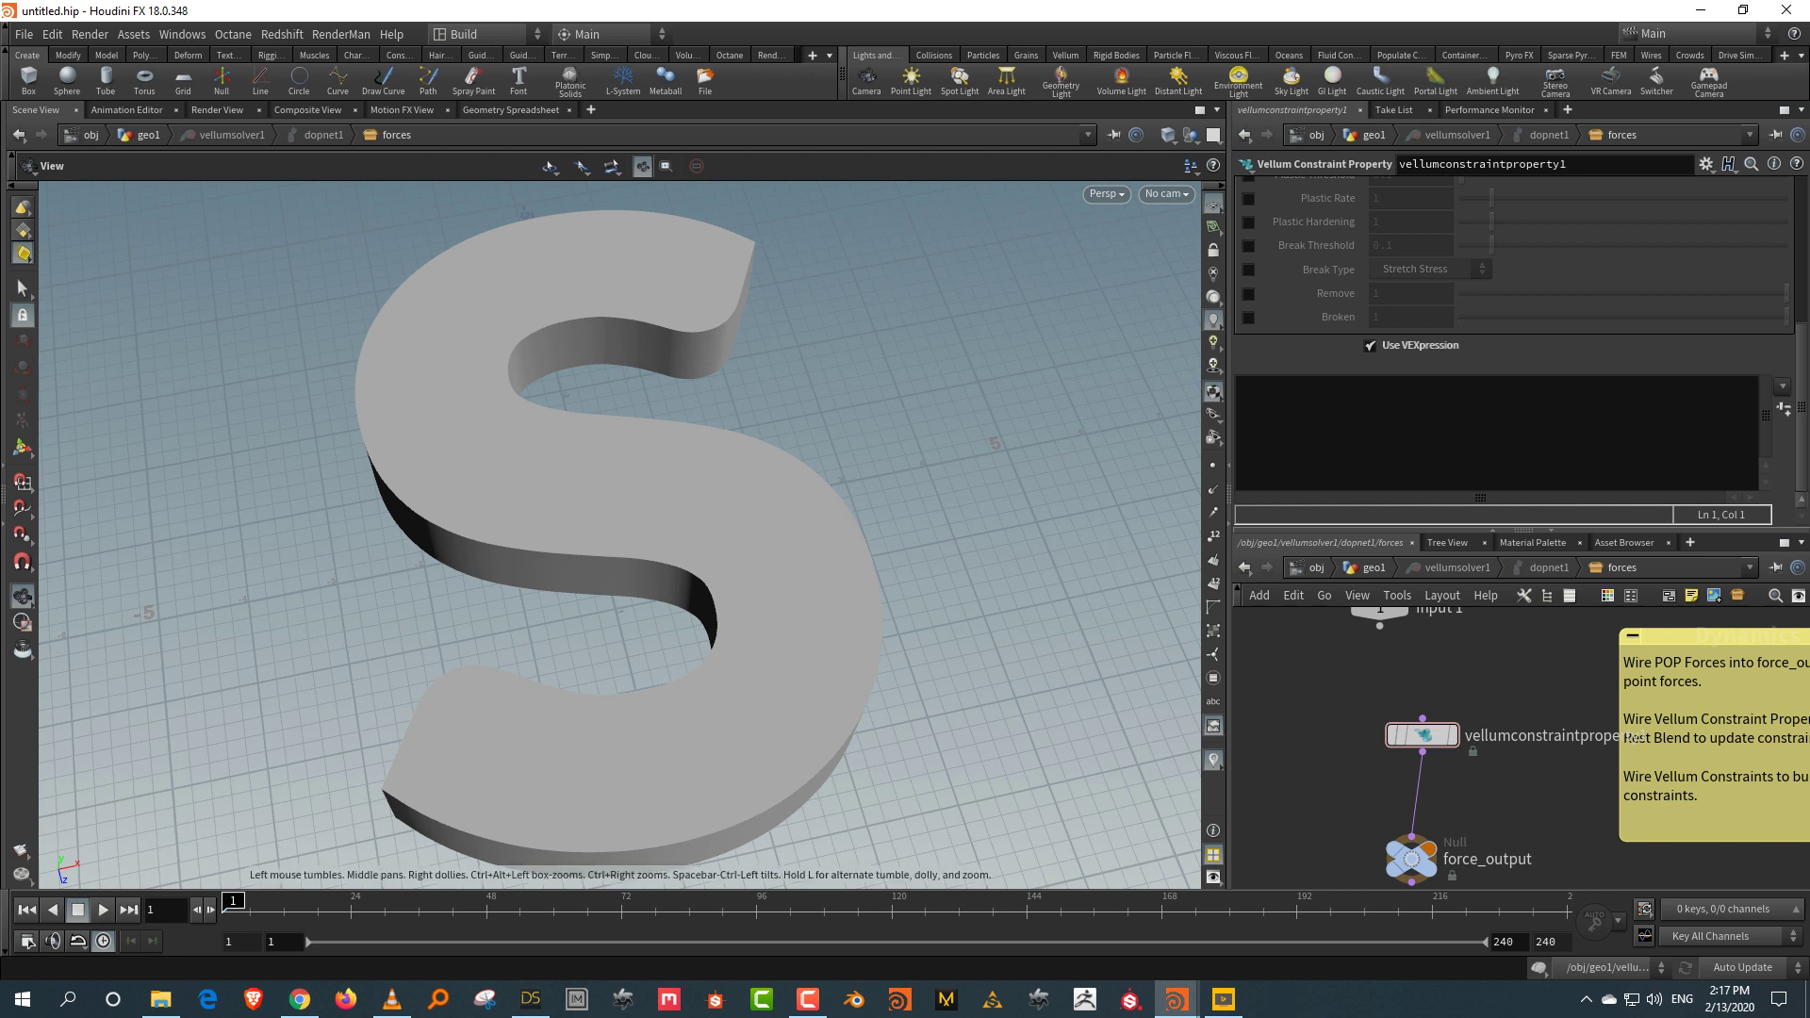
key("w")
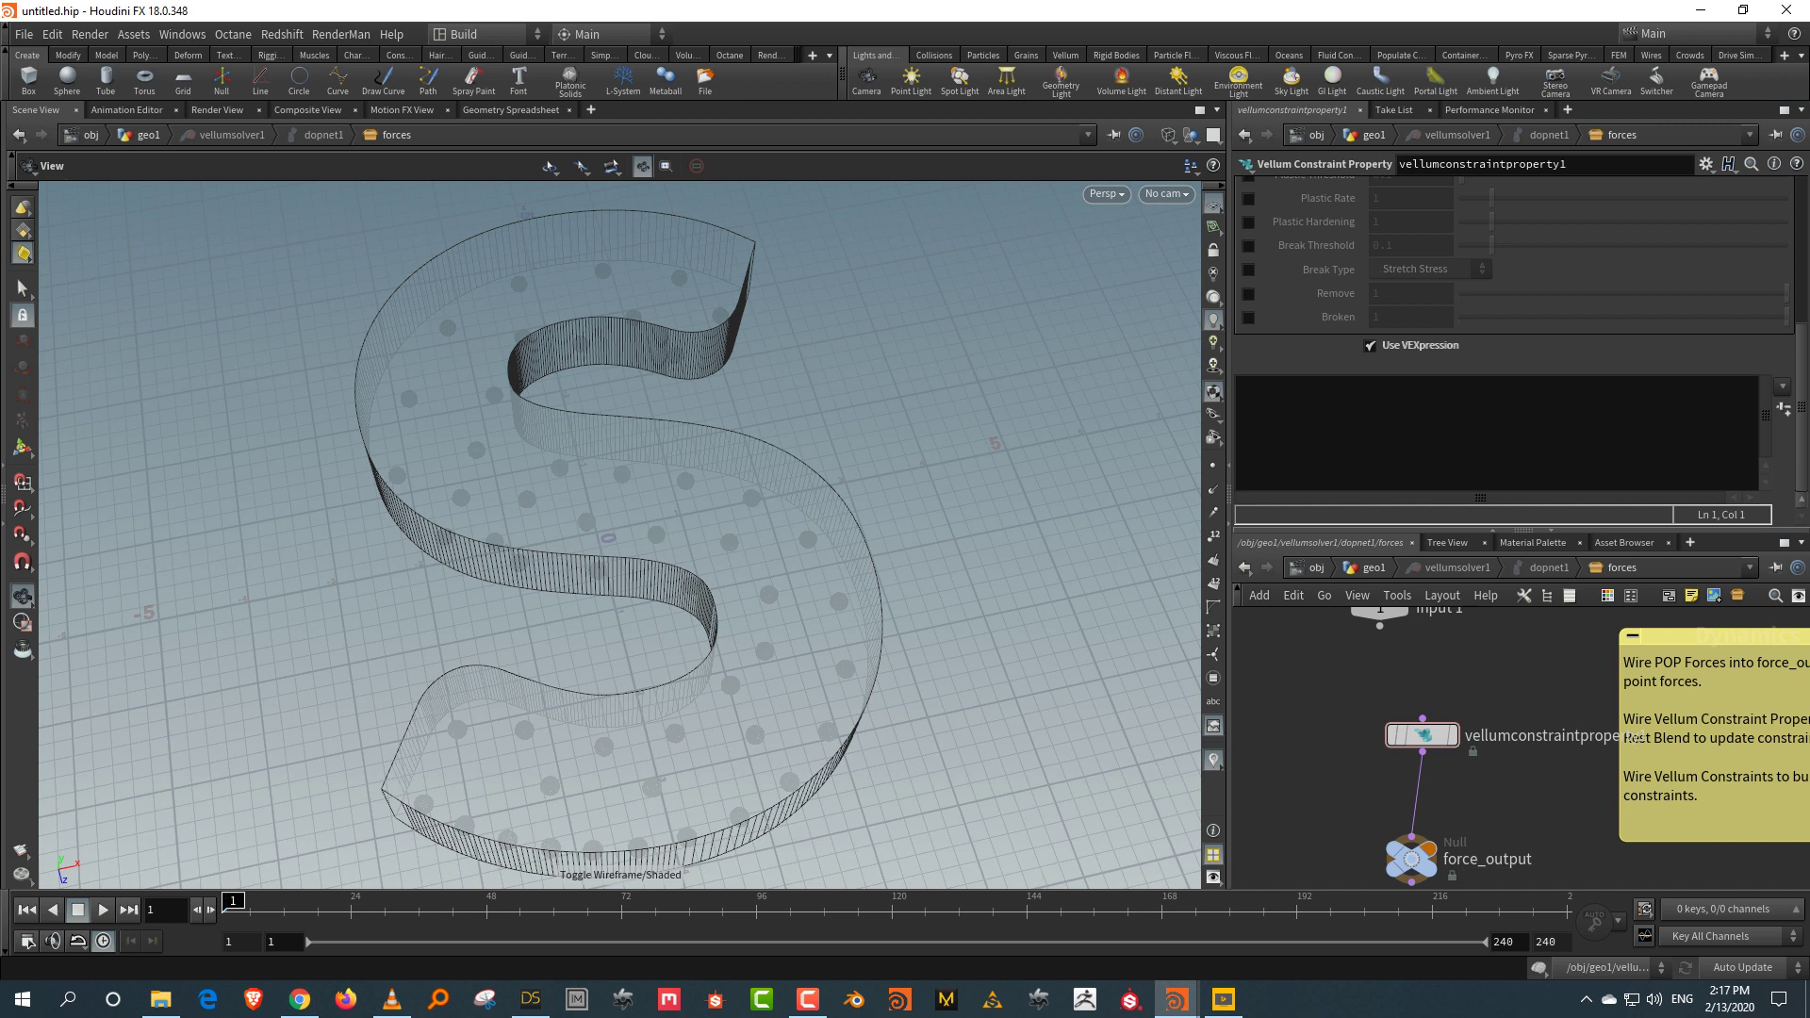
scroll(1518, 349, "up", 5)
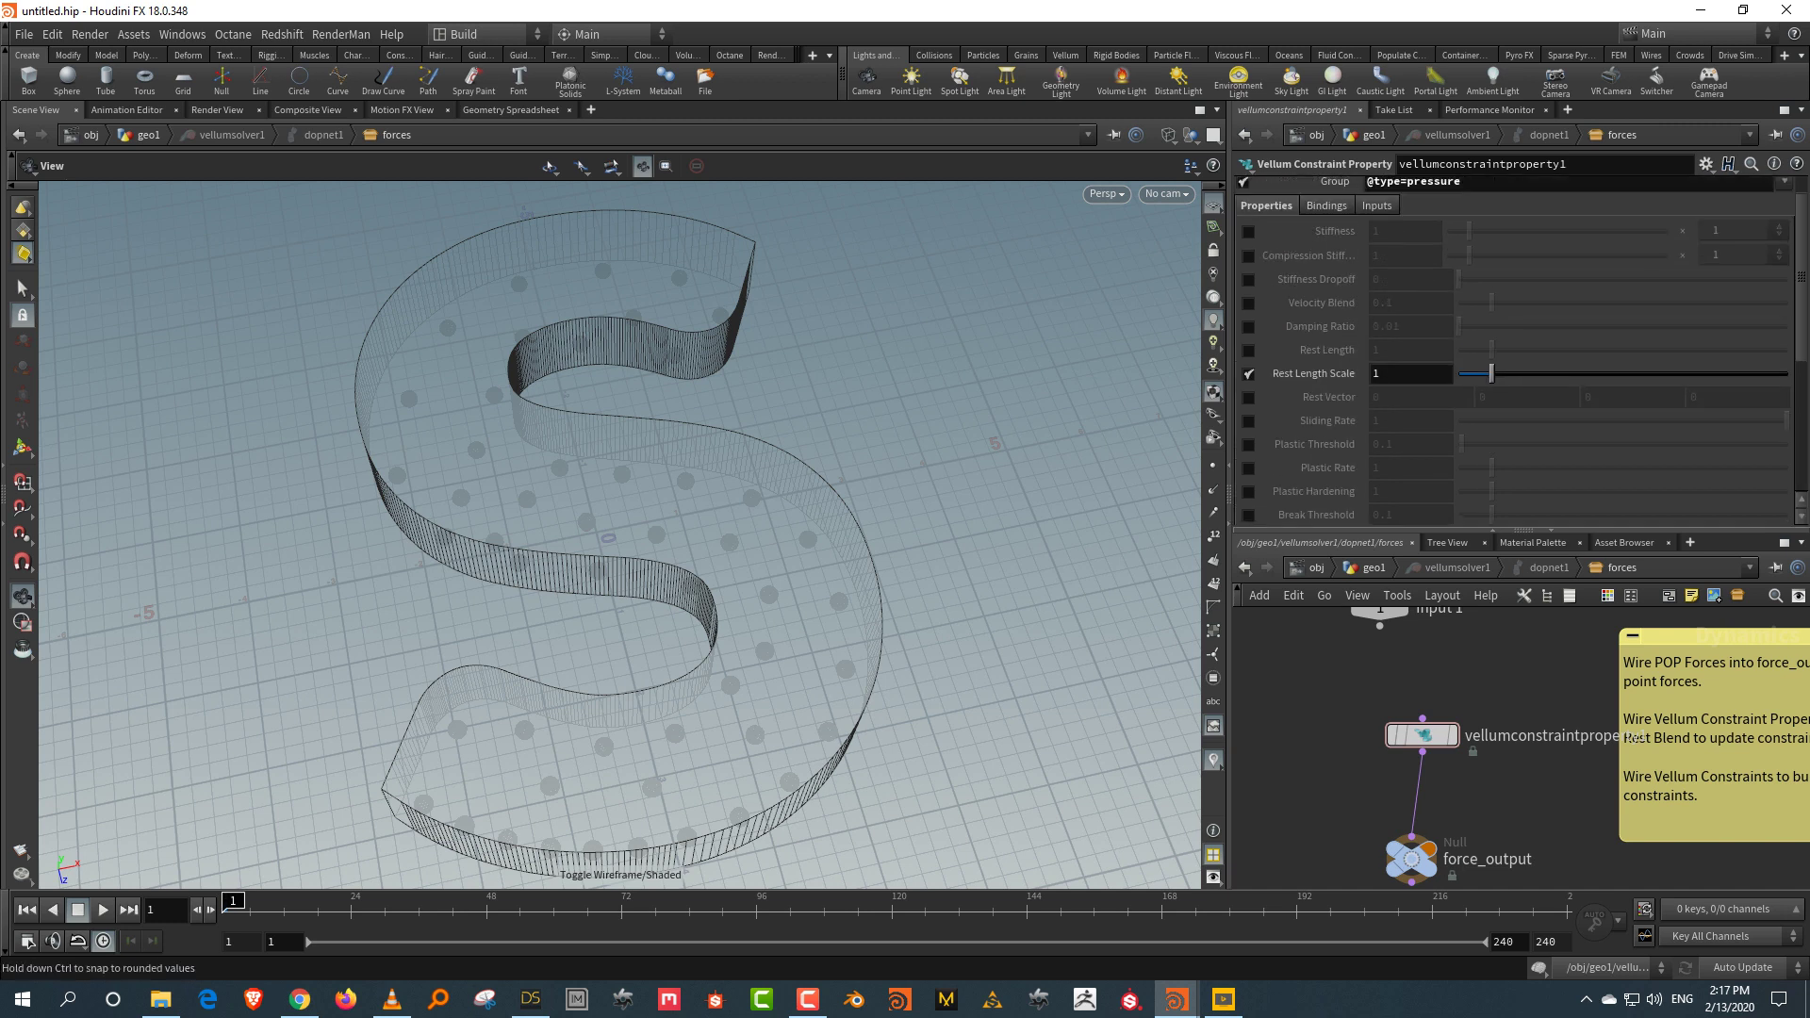
Step: Set the constraint property's Input 3 source to SOP
left_click(1377, 238)
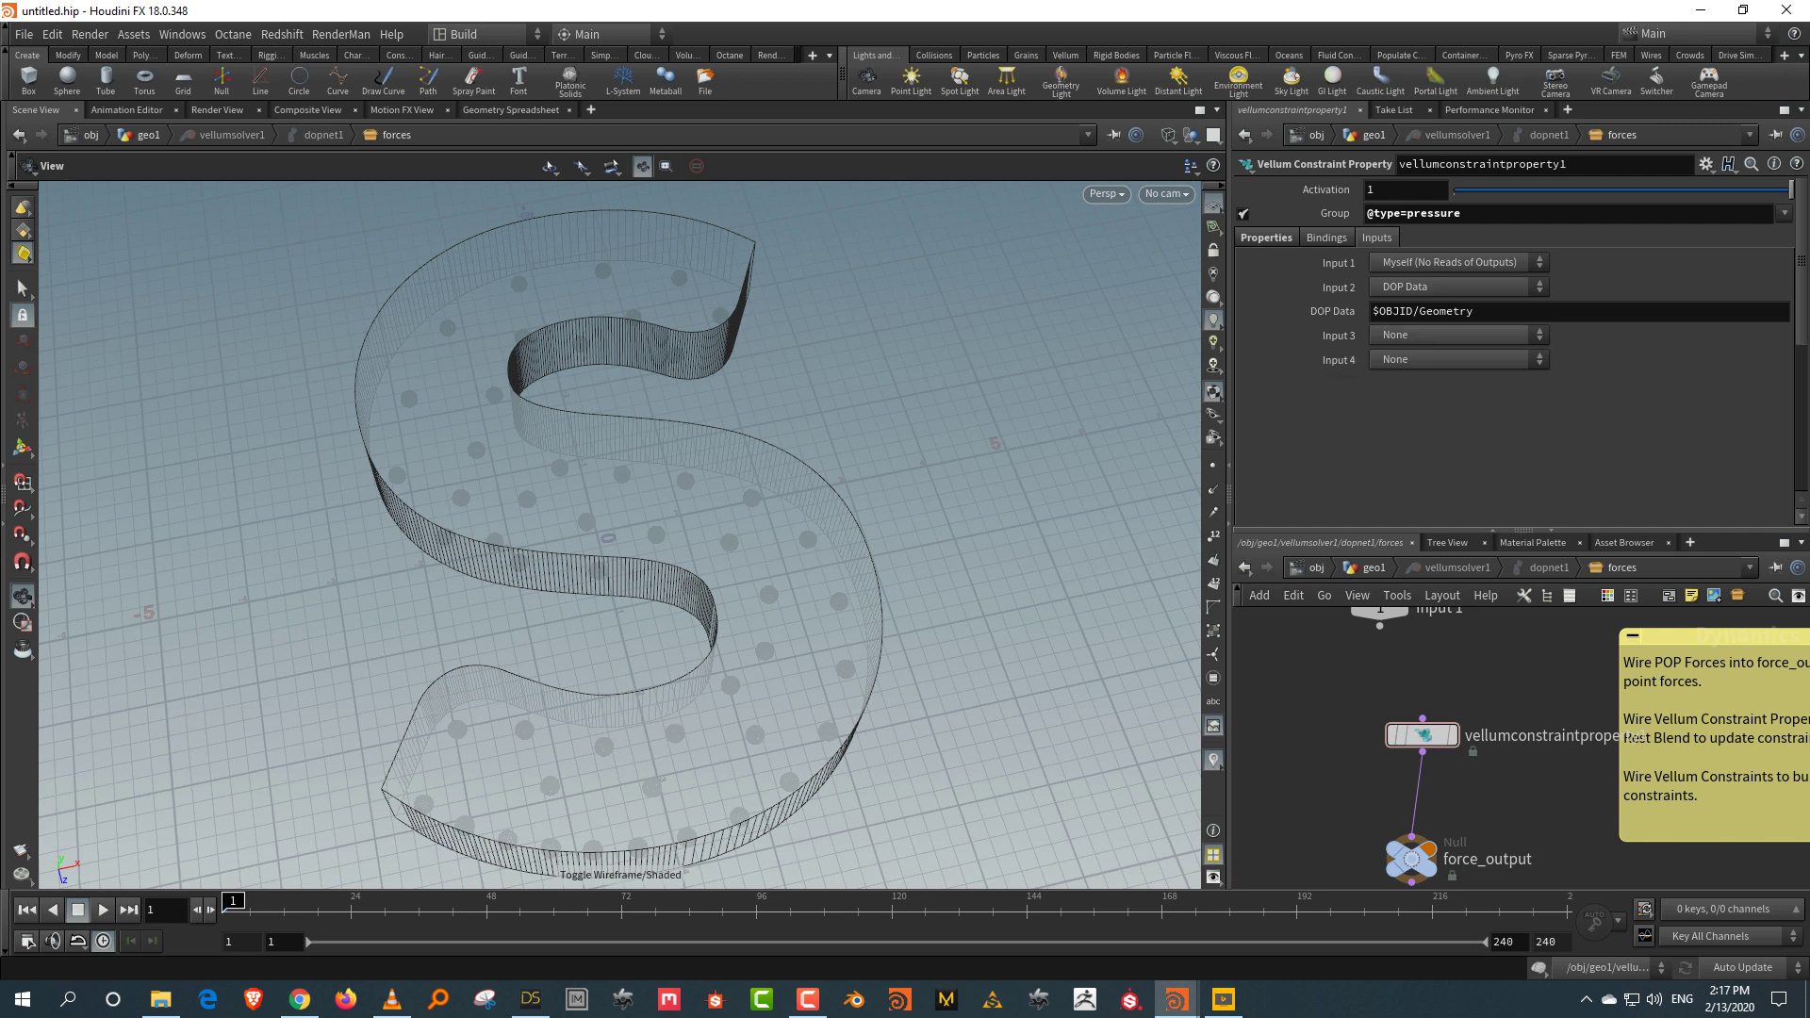
left_click(1452, 336)
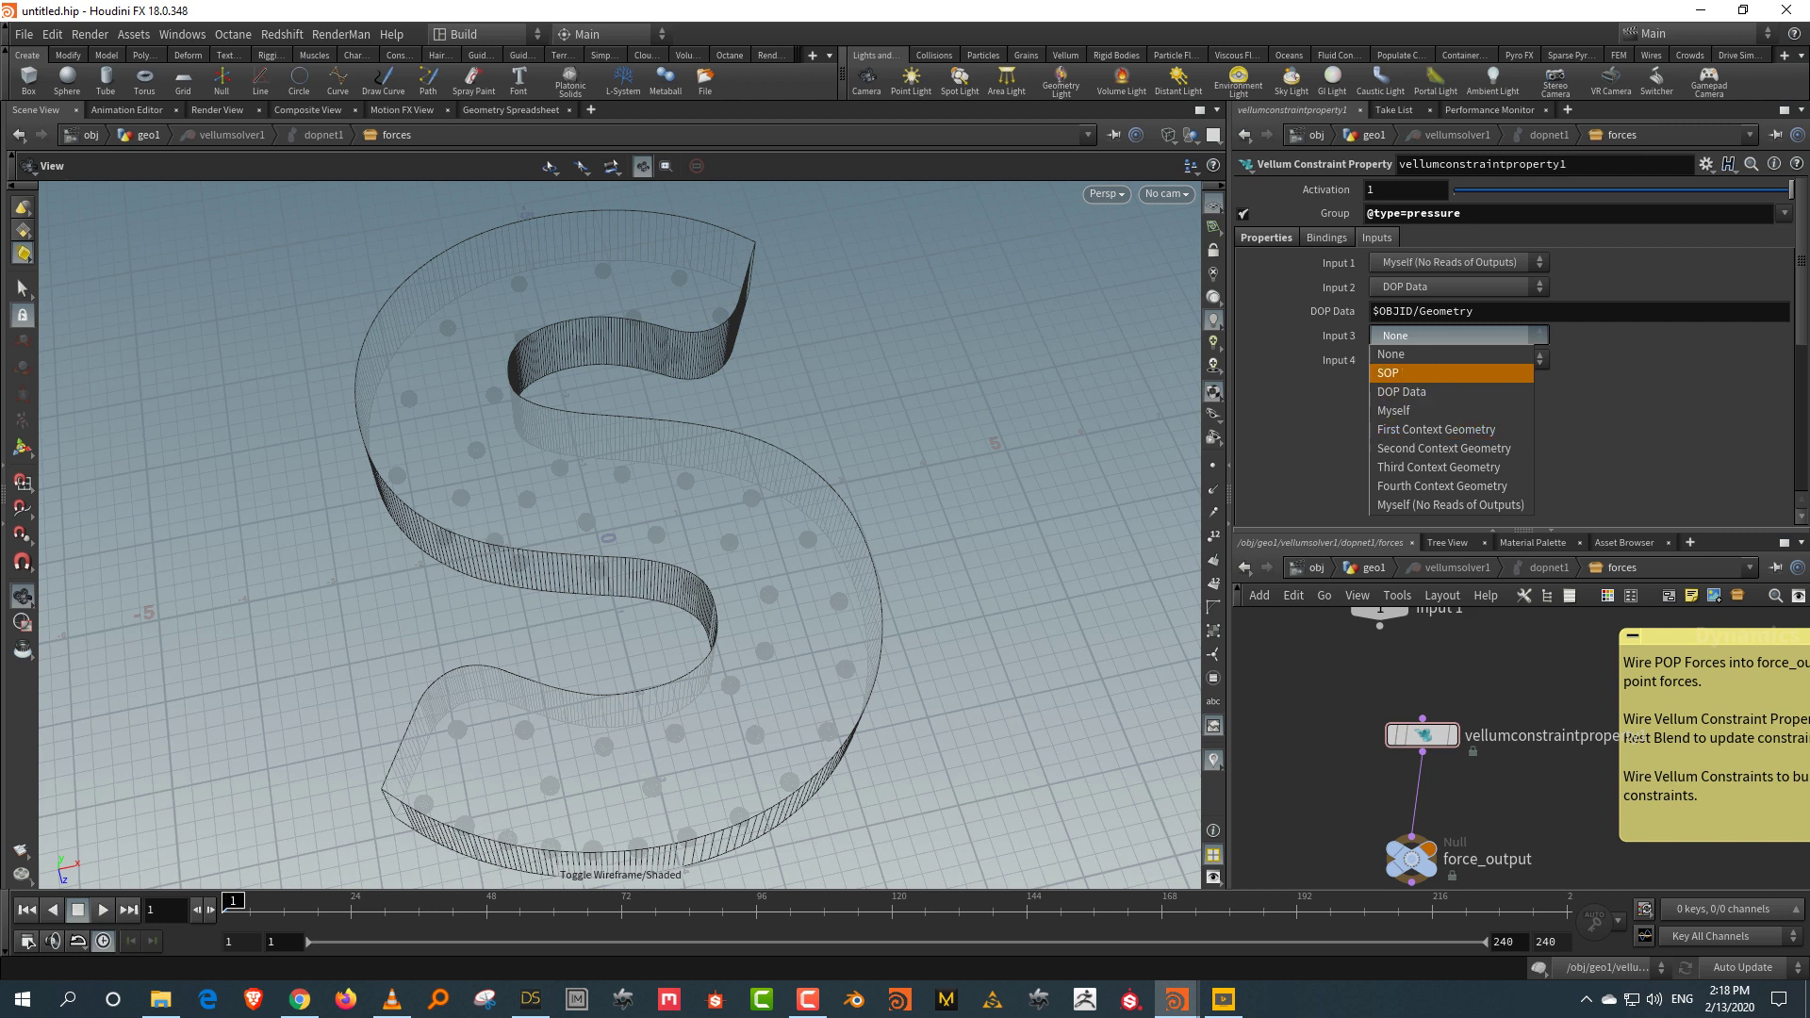
left_click(1405, 373)
Step: In geo1, add a Null named AMOUNT below attribnoise1
key("u")
key("u")
key("u")
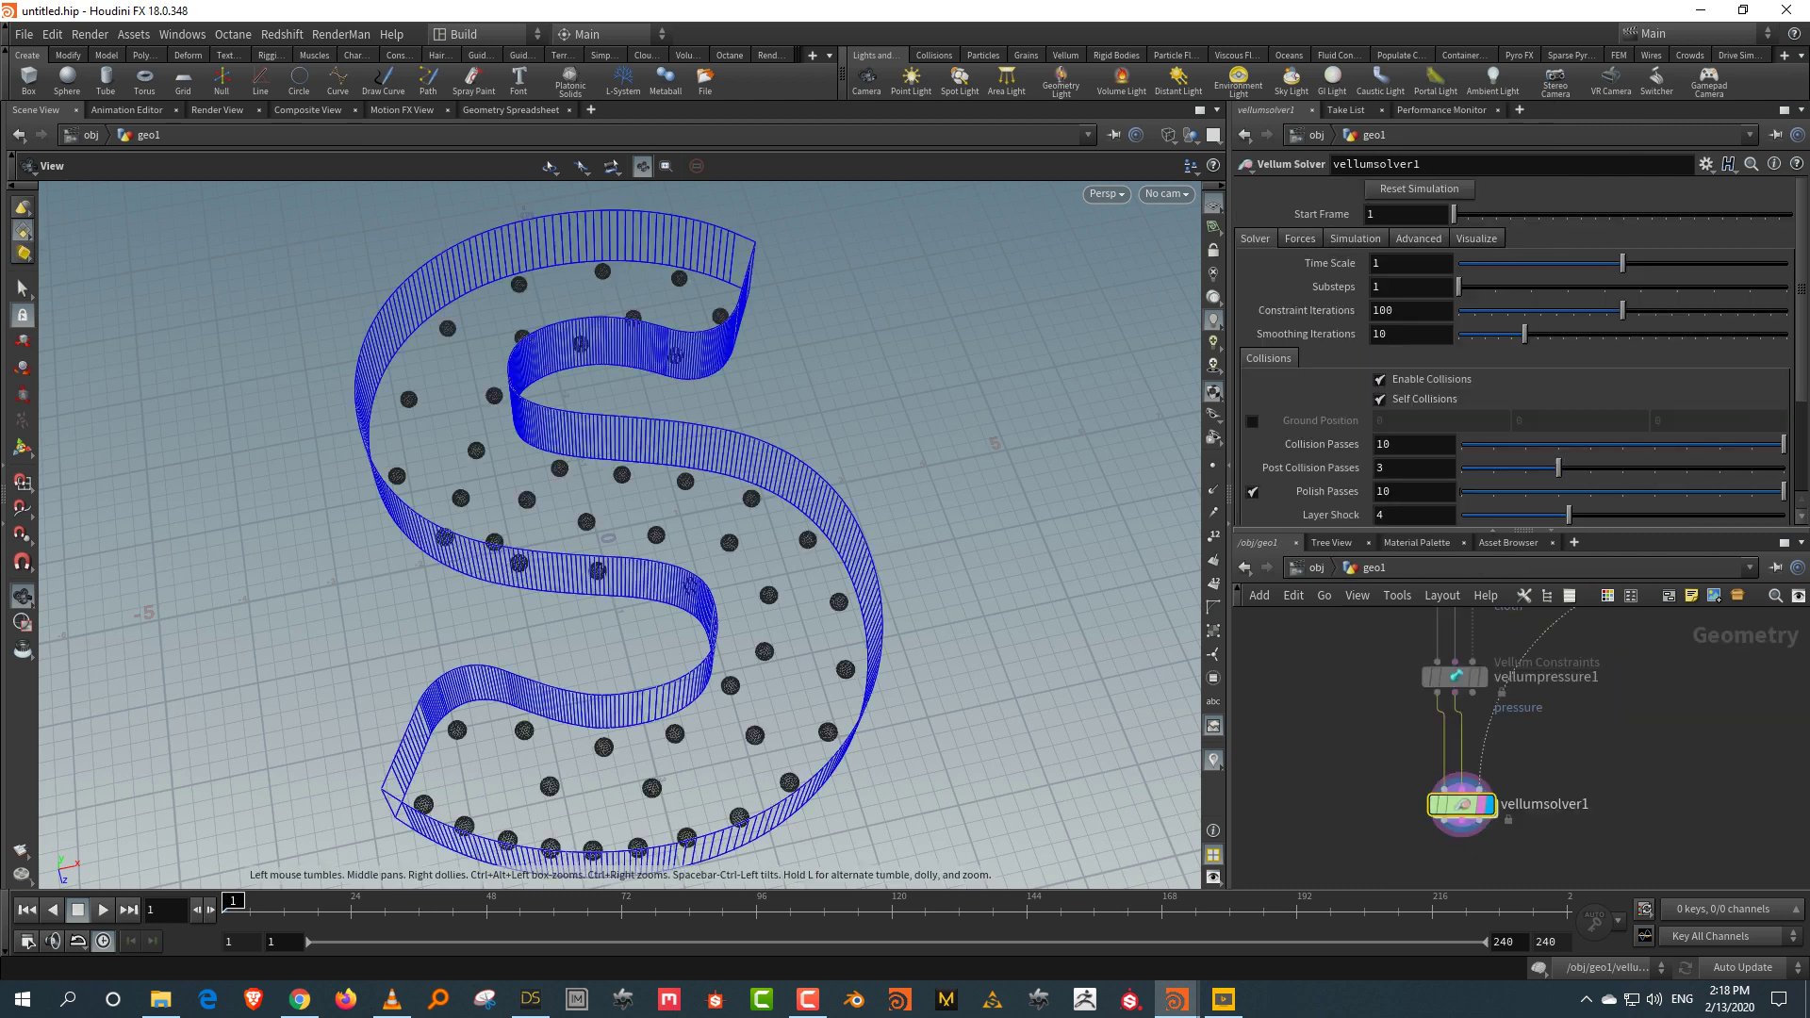
middle_click_drag(1603, 660, 1343, 844)
scroll(1437, 721, "up", 3)
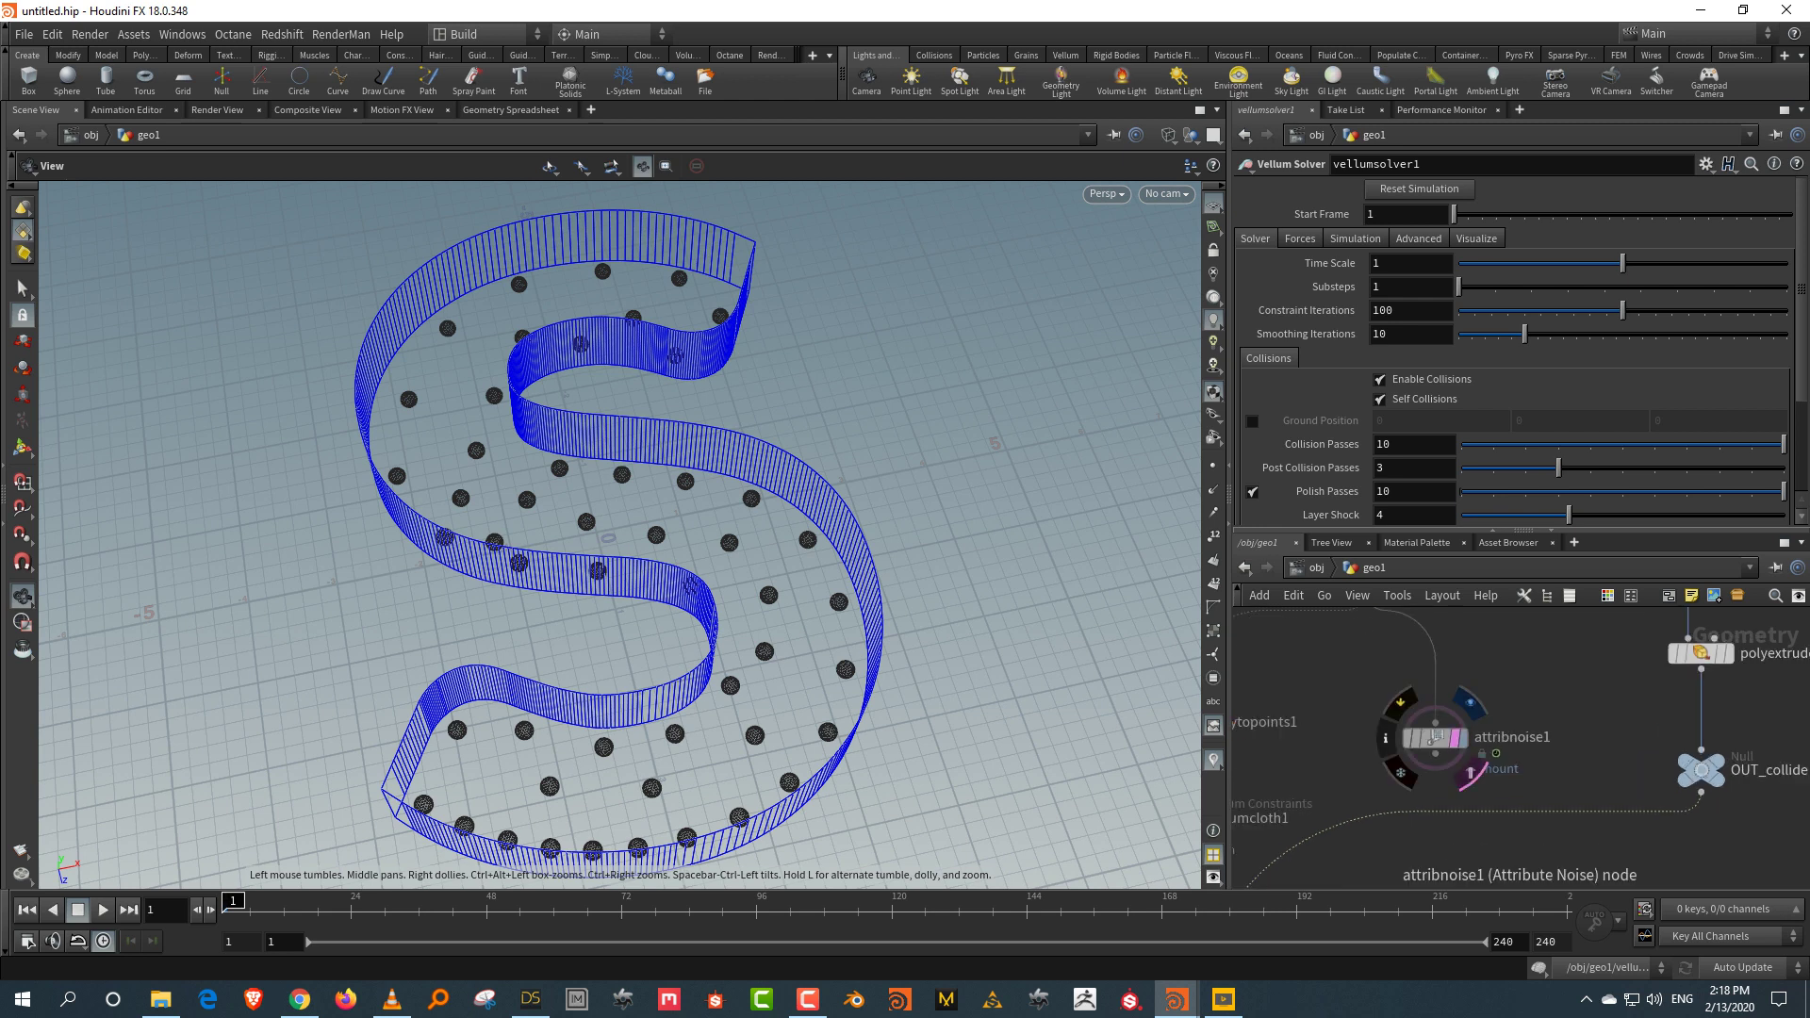
left_click(1459, 737)
middle_click_drag(1435, 734, 1441, 661)
key("Tab")
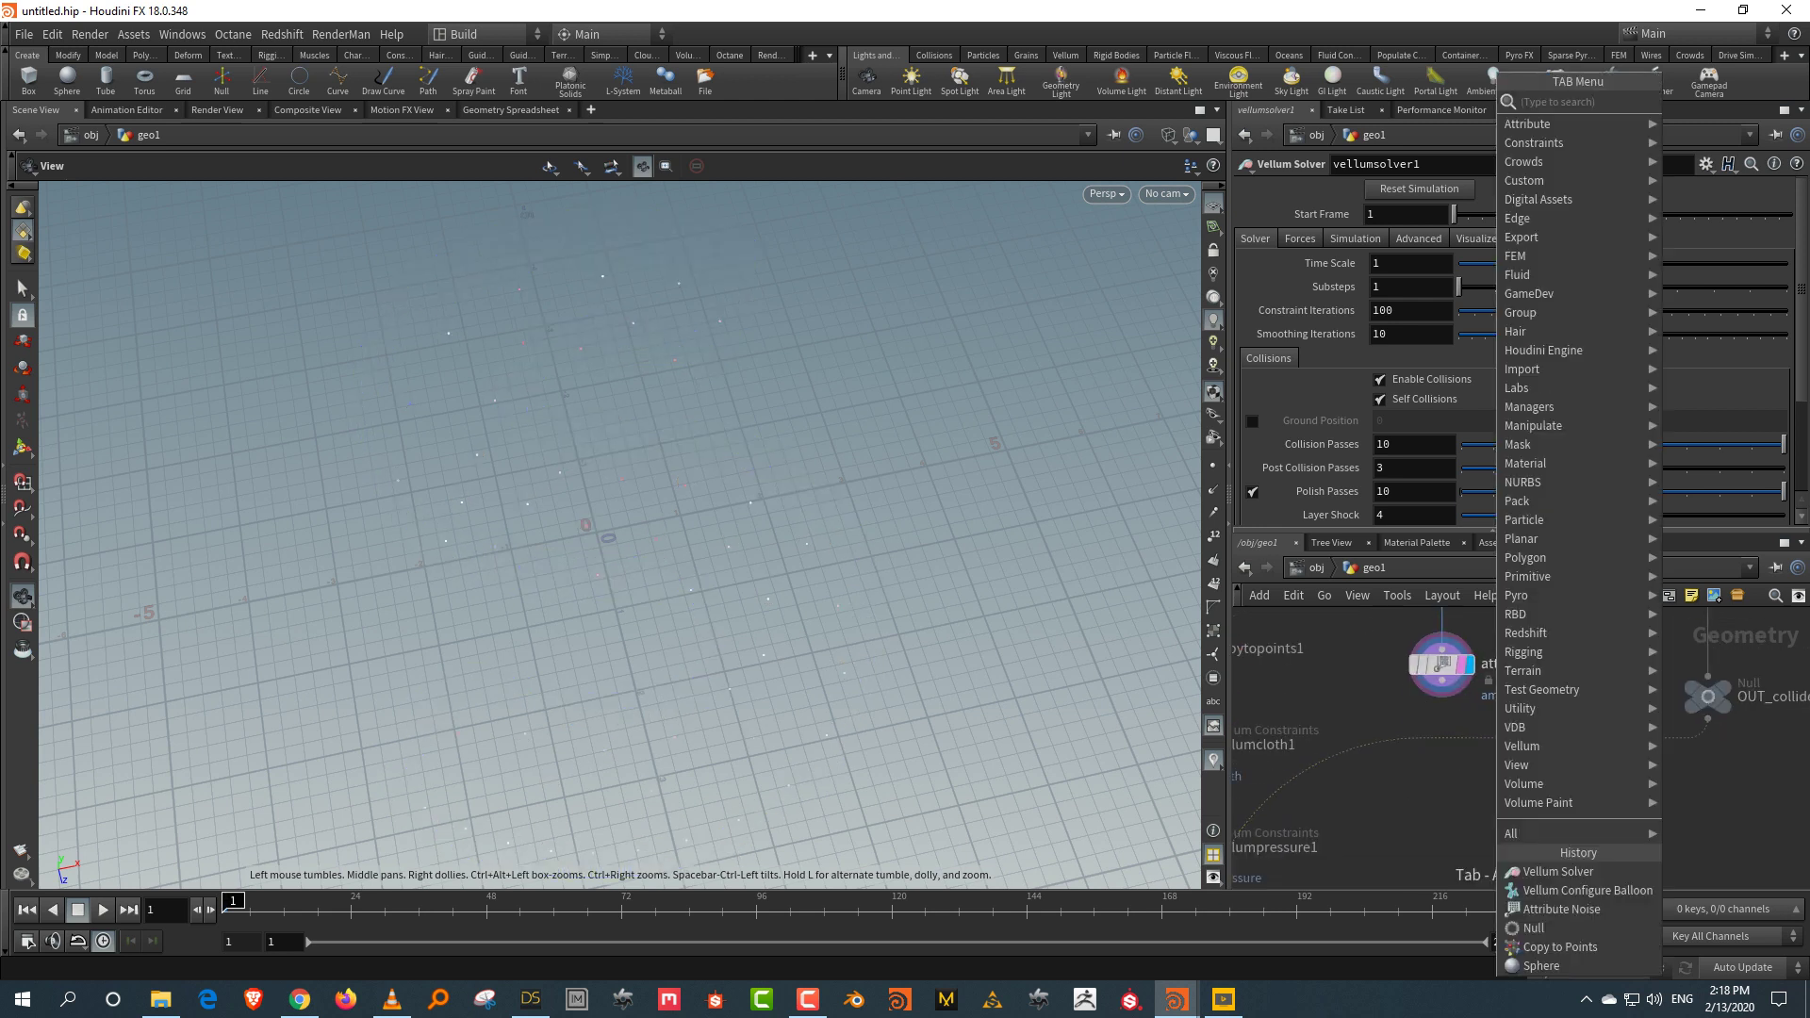
left_click(1565, 913)
left_click(1548, 831)
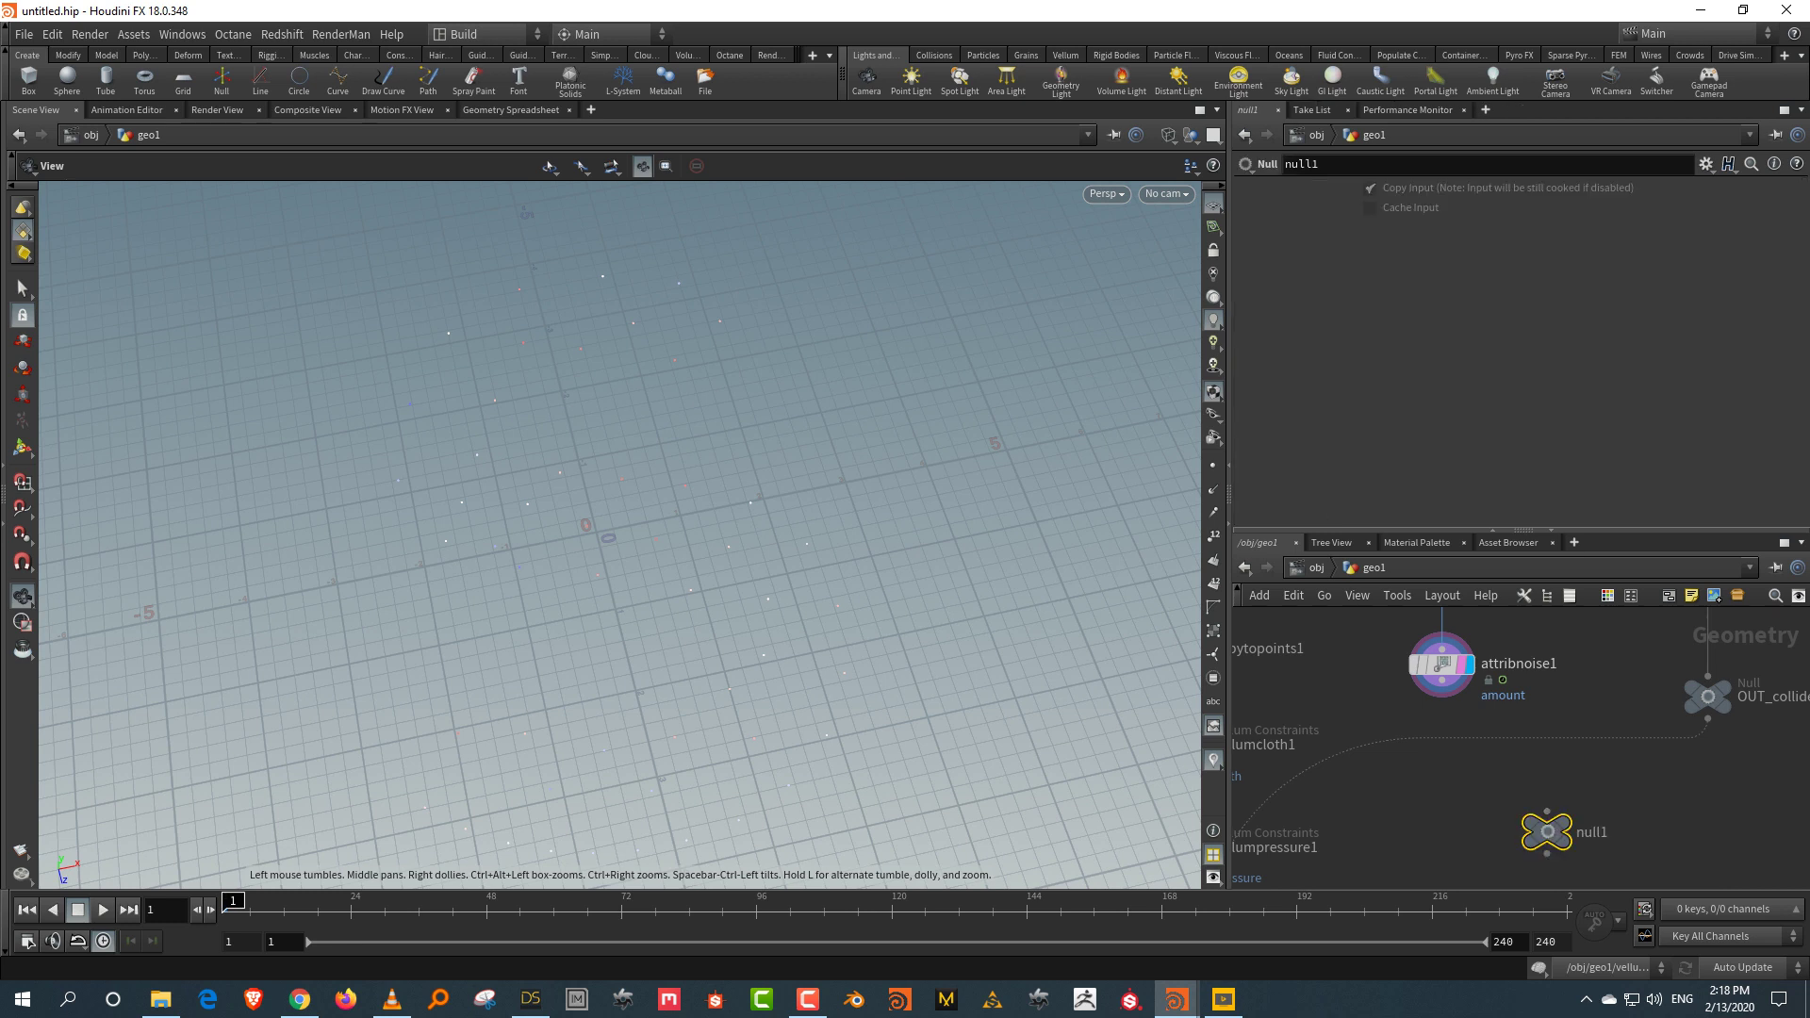
double_click(1596, 833)
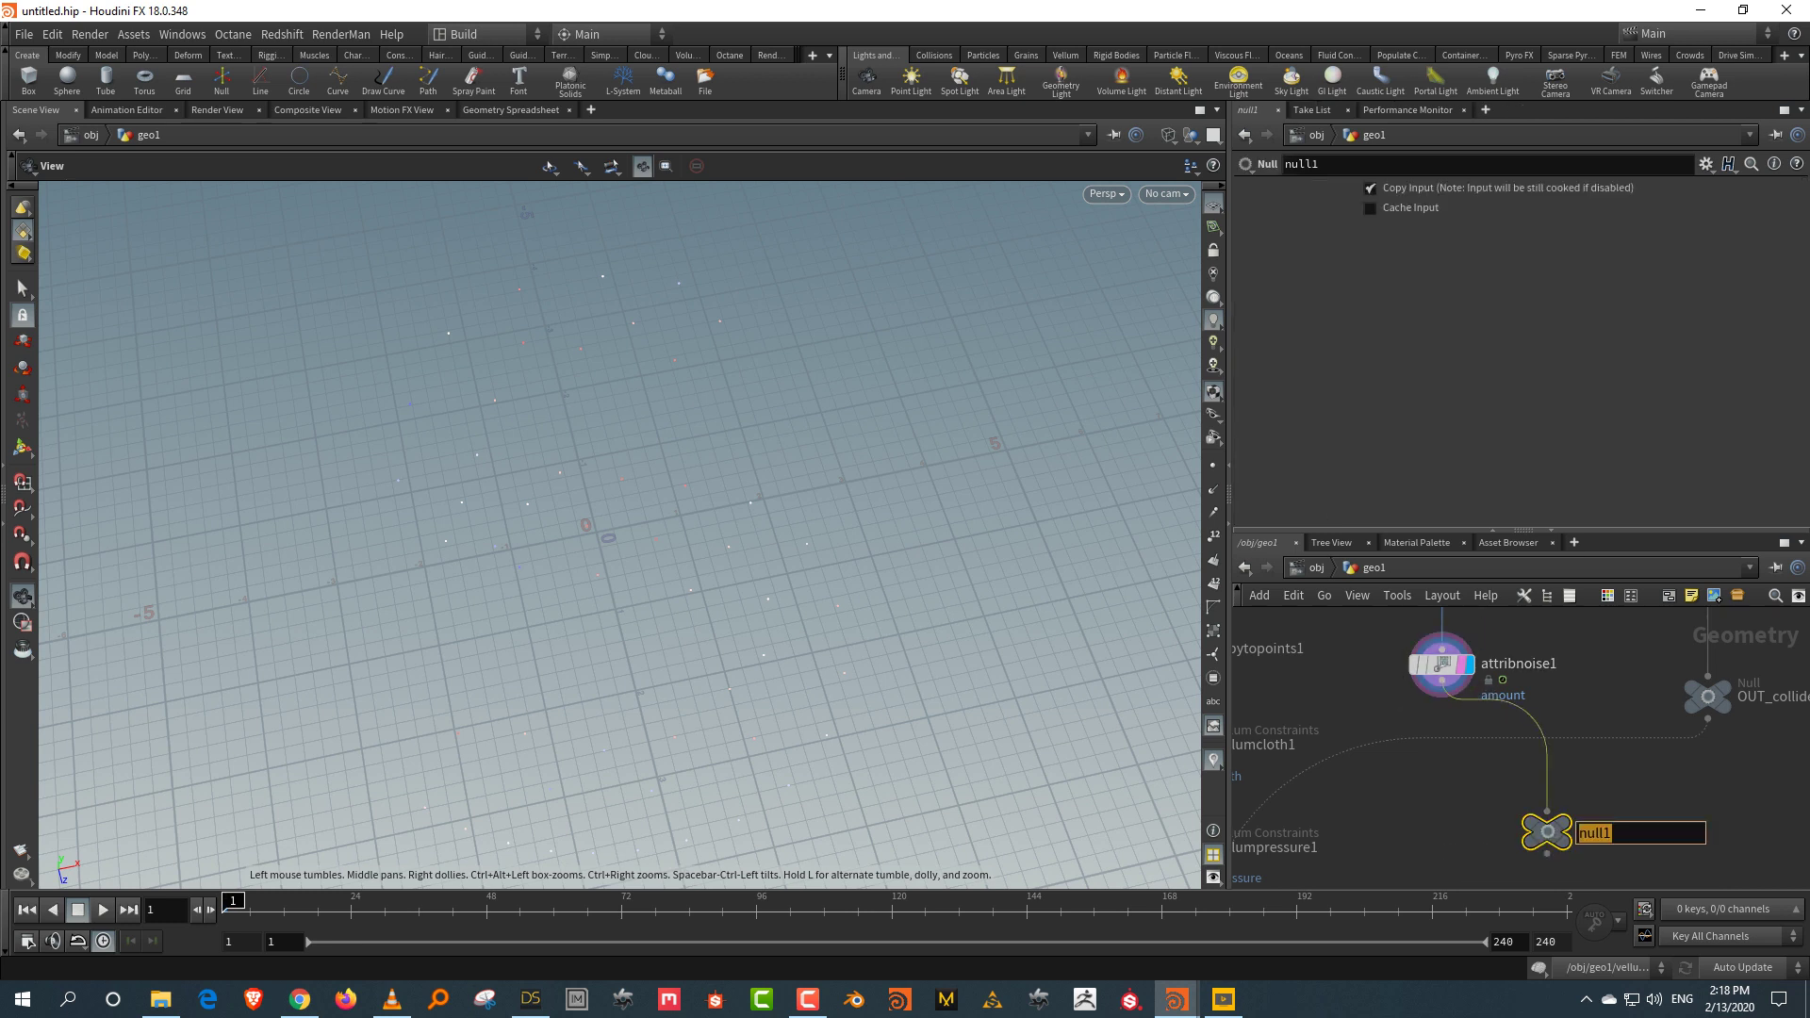
type("AMOUNT")
key("Return")
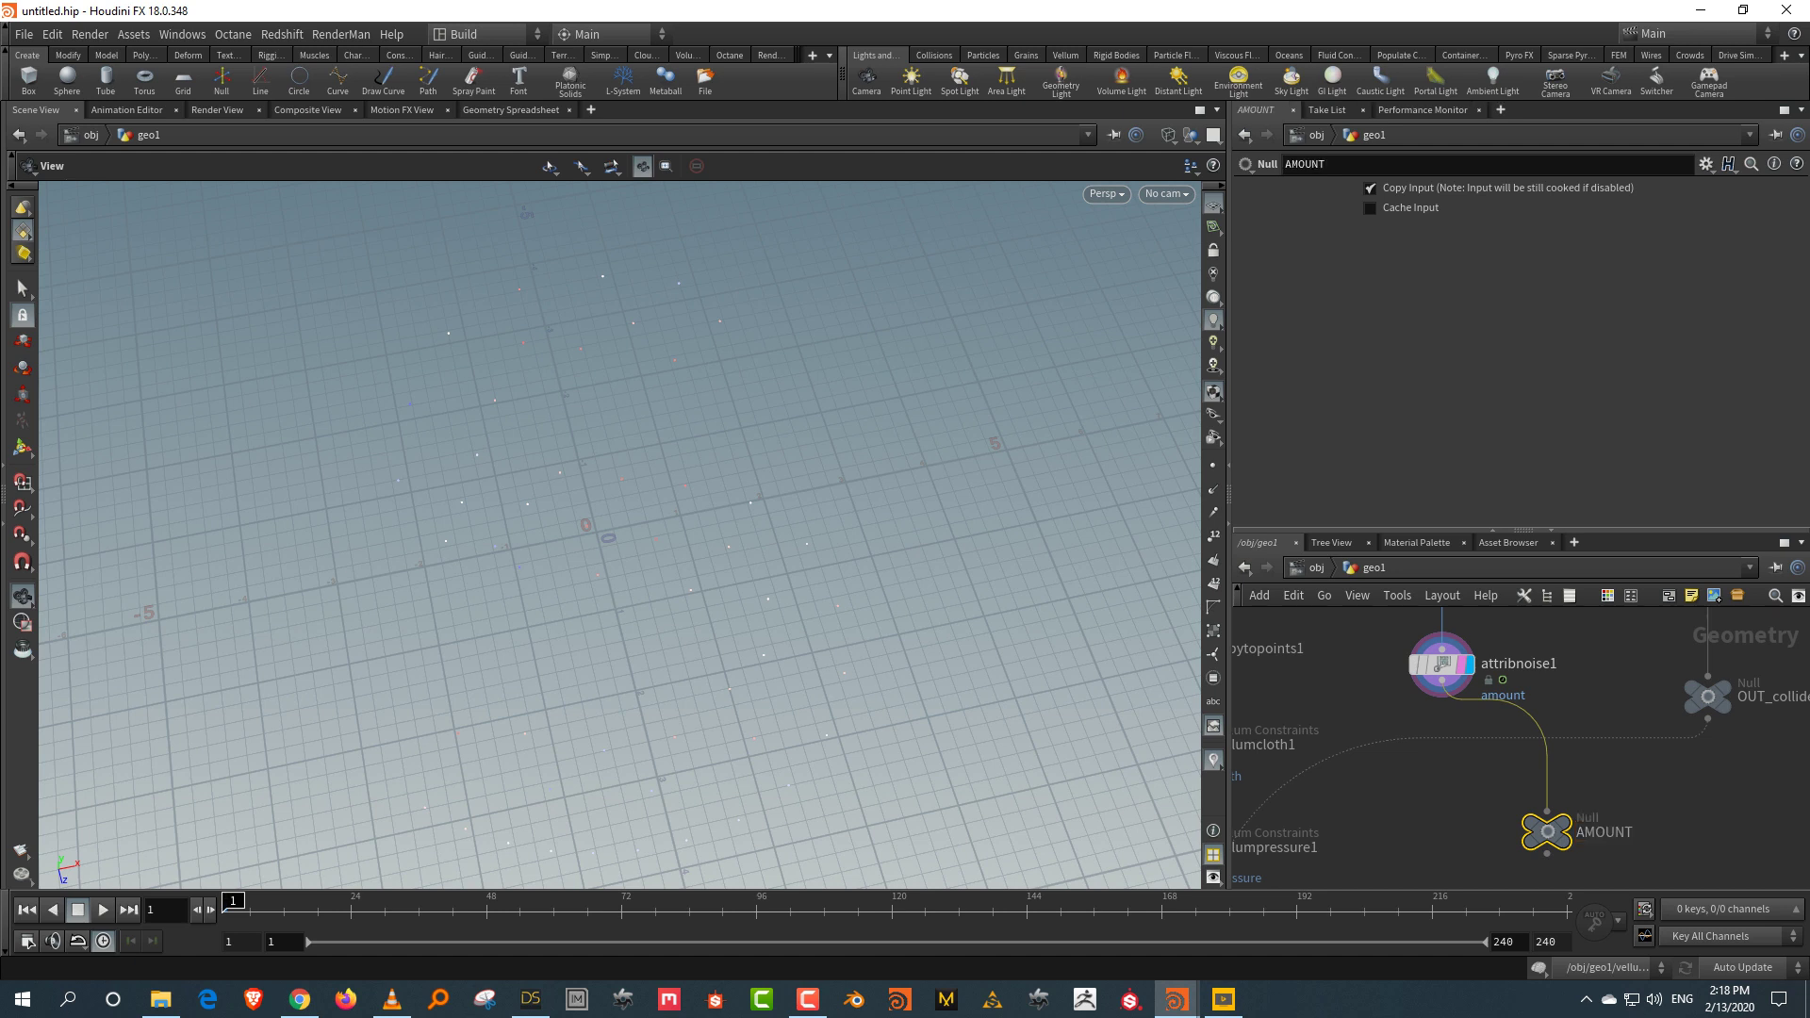
Step: Back in the forces network, set the Input 3 SOP Path to /obj/geo1/AMOUNT
key("1")
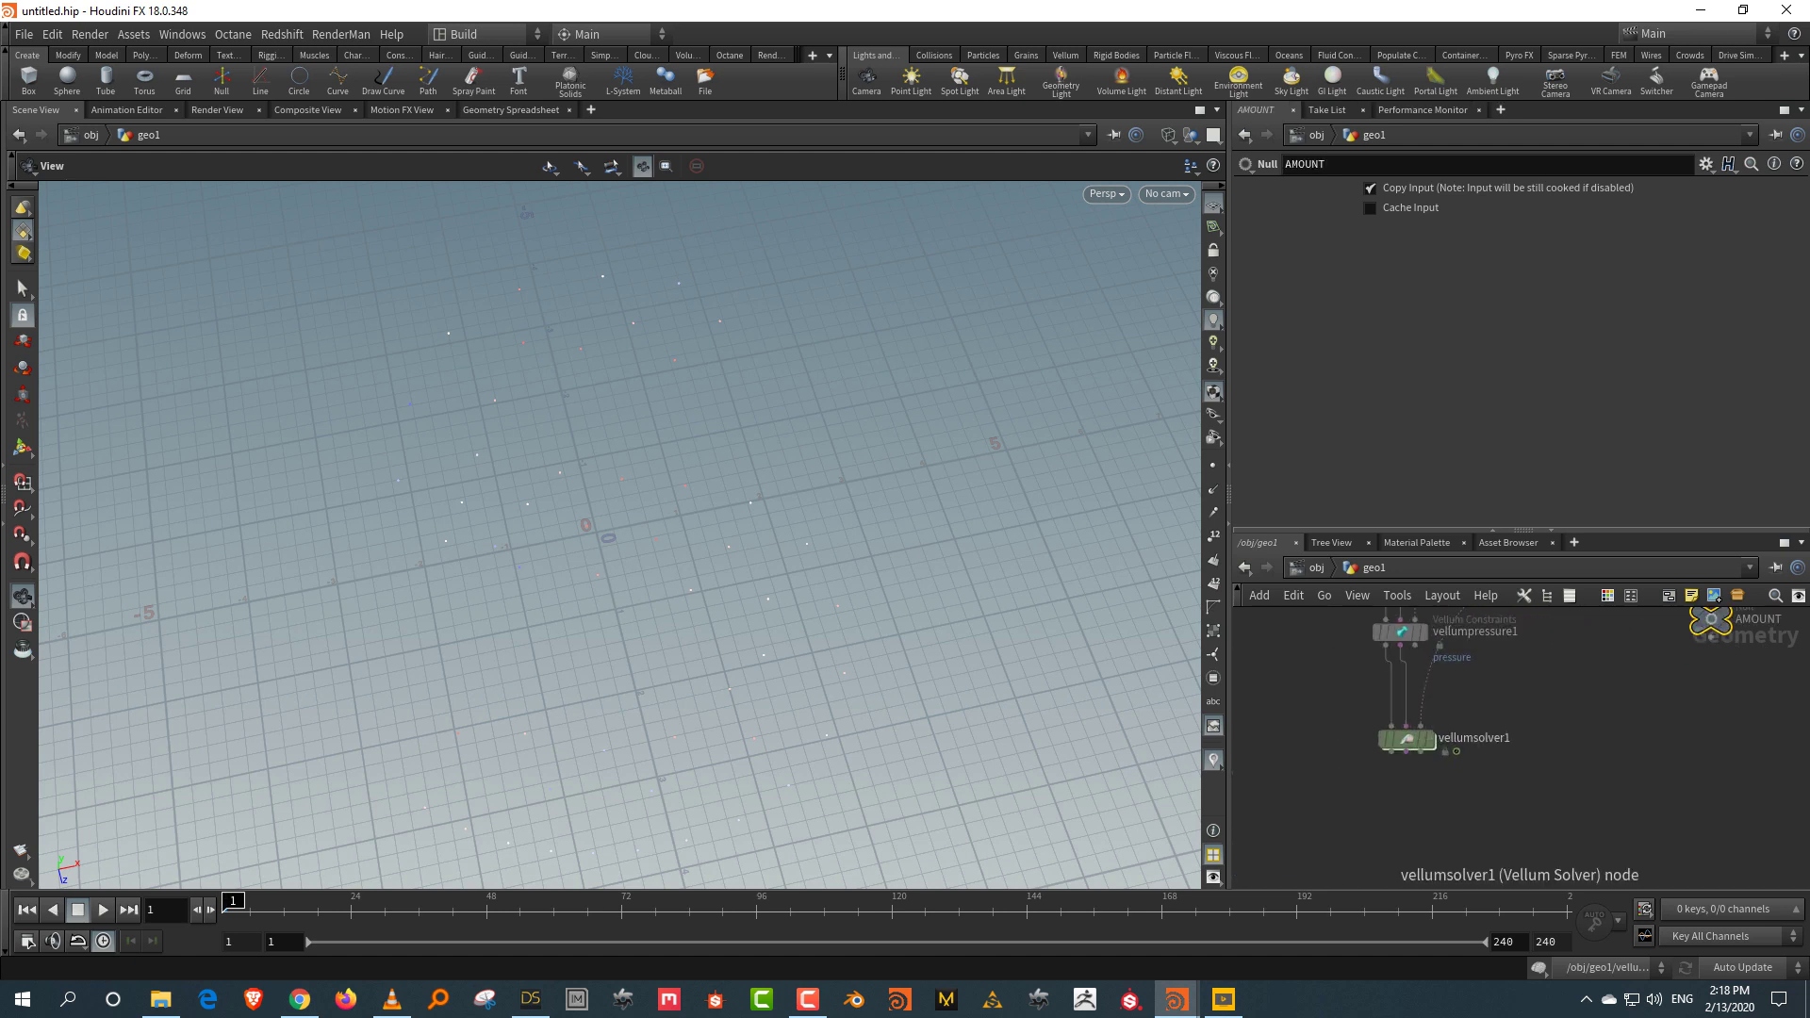
double_click(1407, 740)
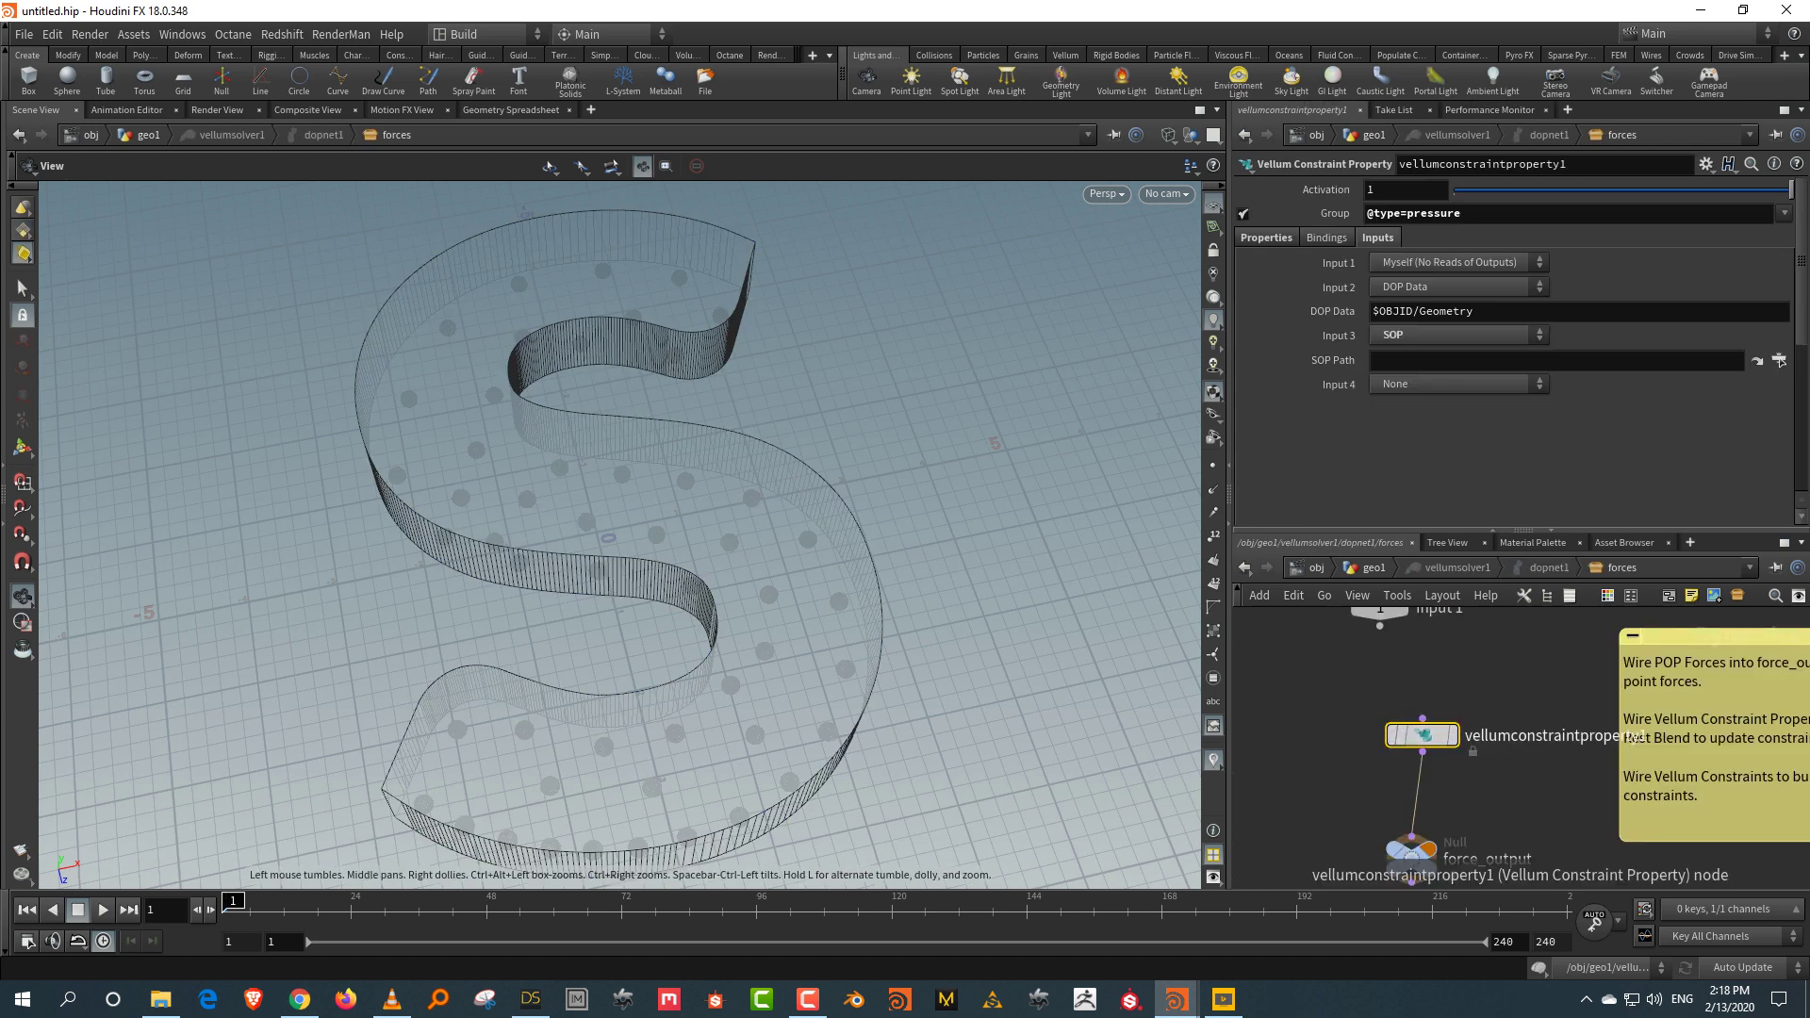
left_click(1780, 361)
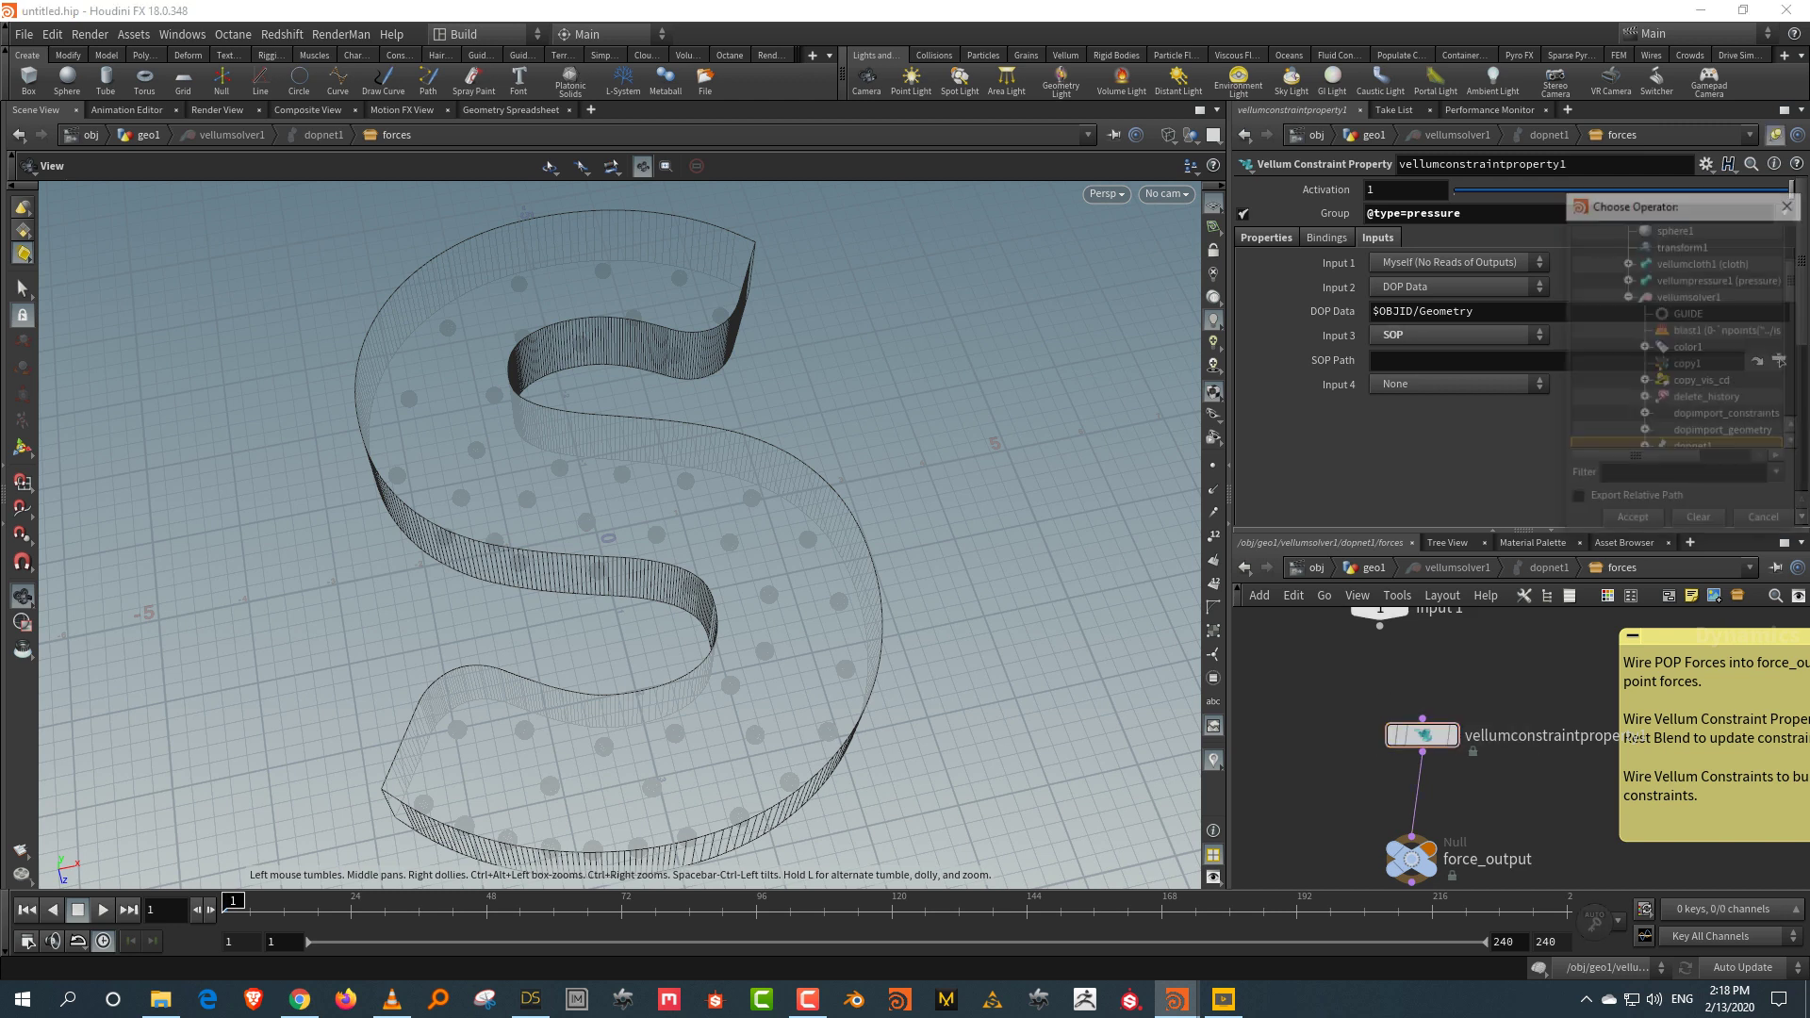
key("Down")
key("Return")
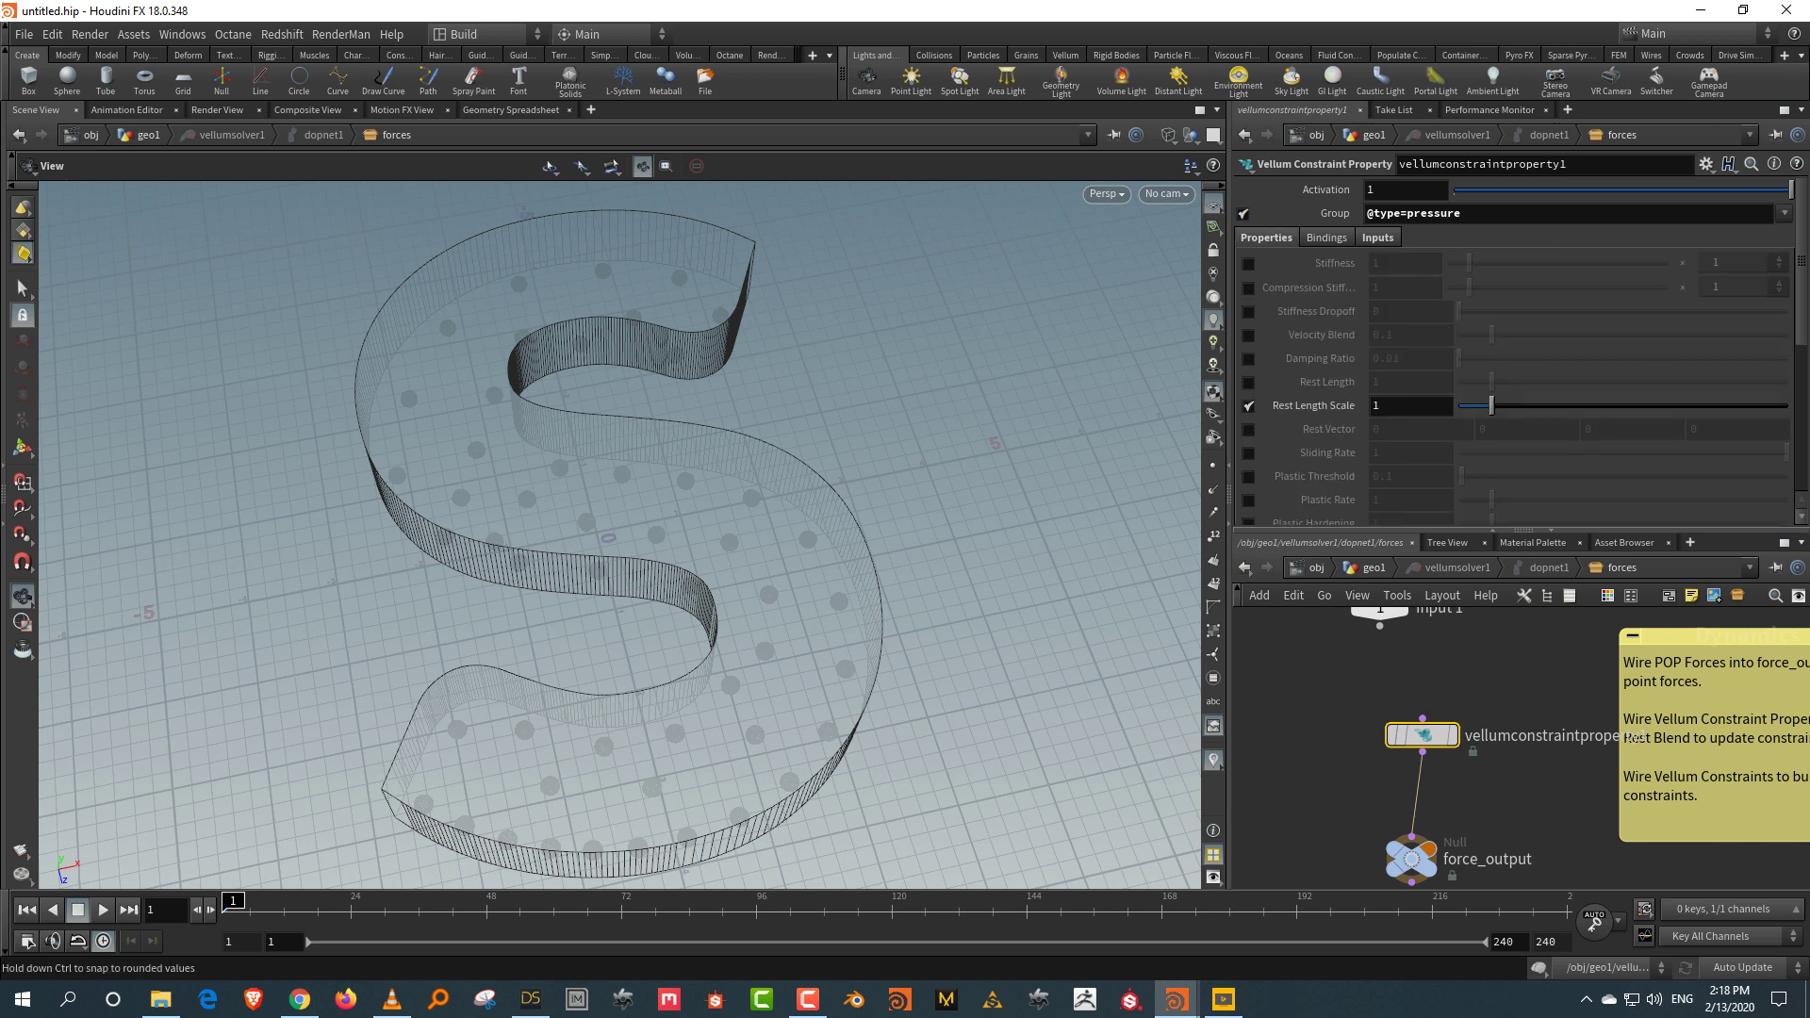
scroll(1513, 349, "down", 3)
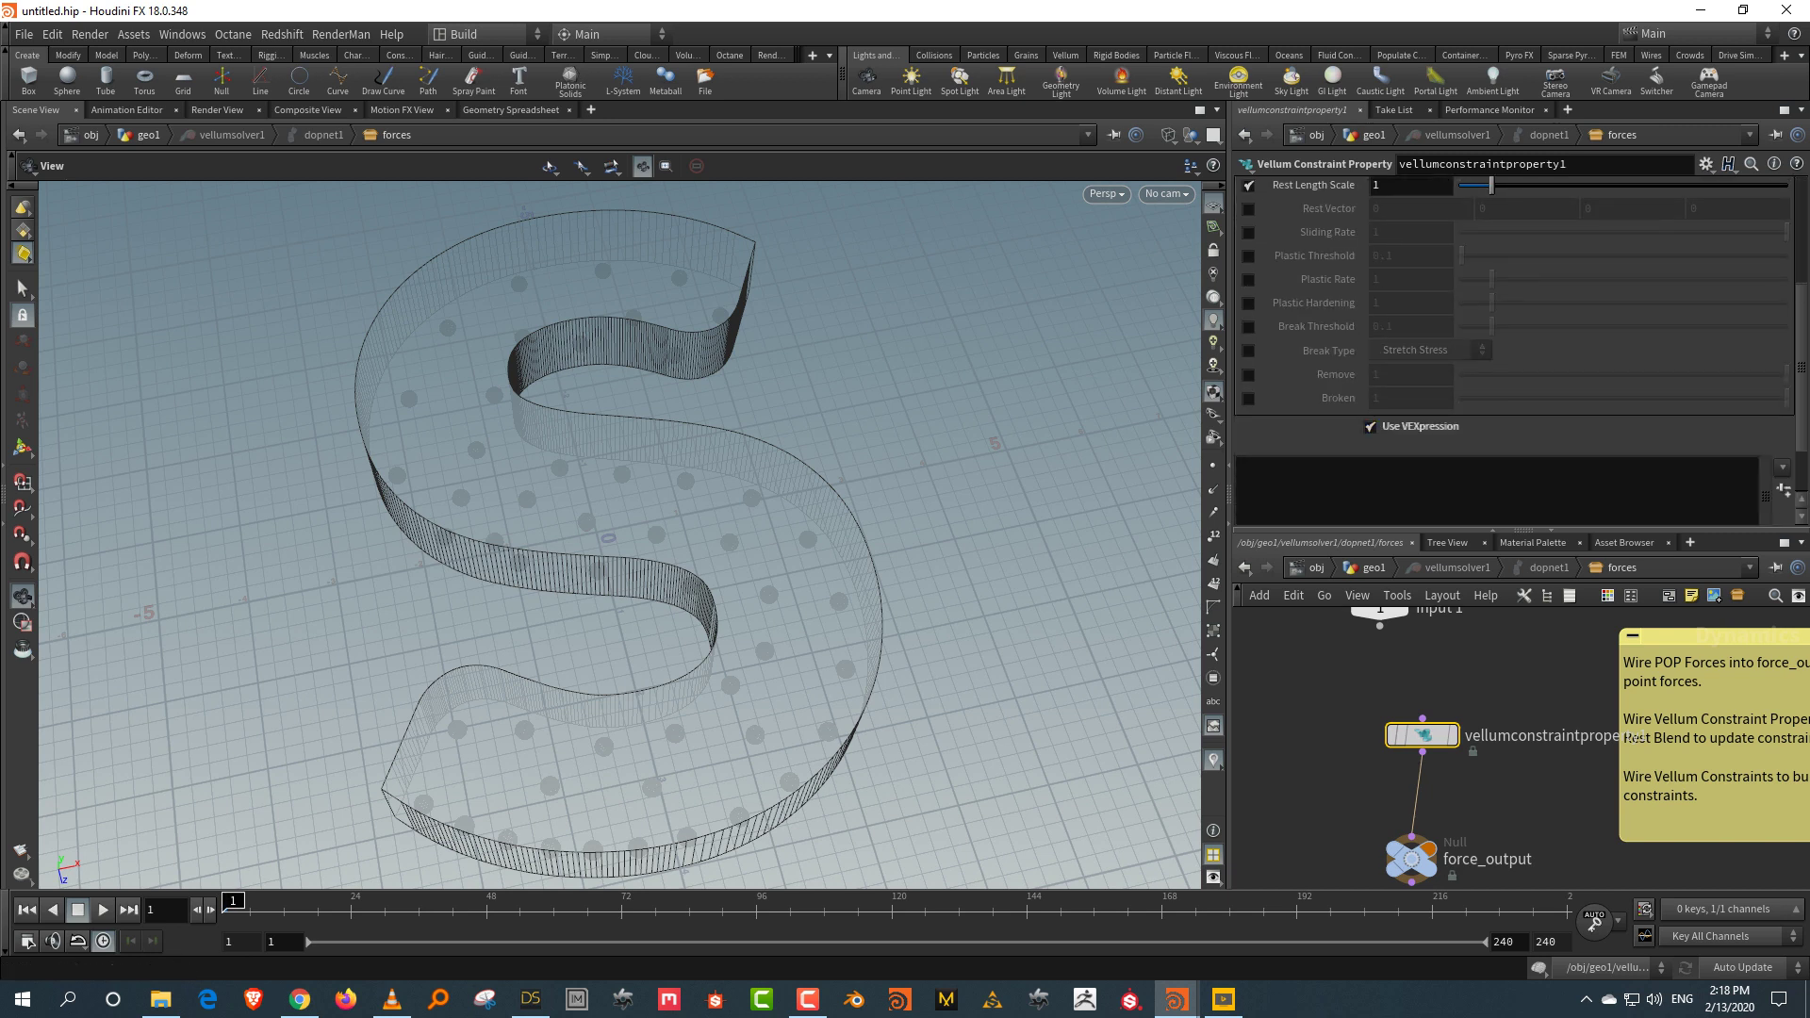
left_click(1240, 464)
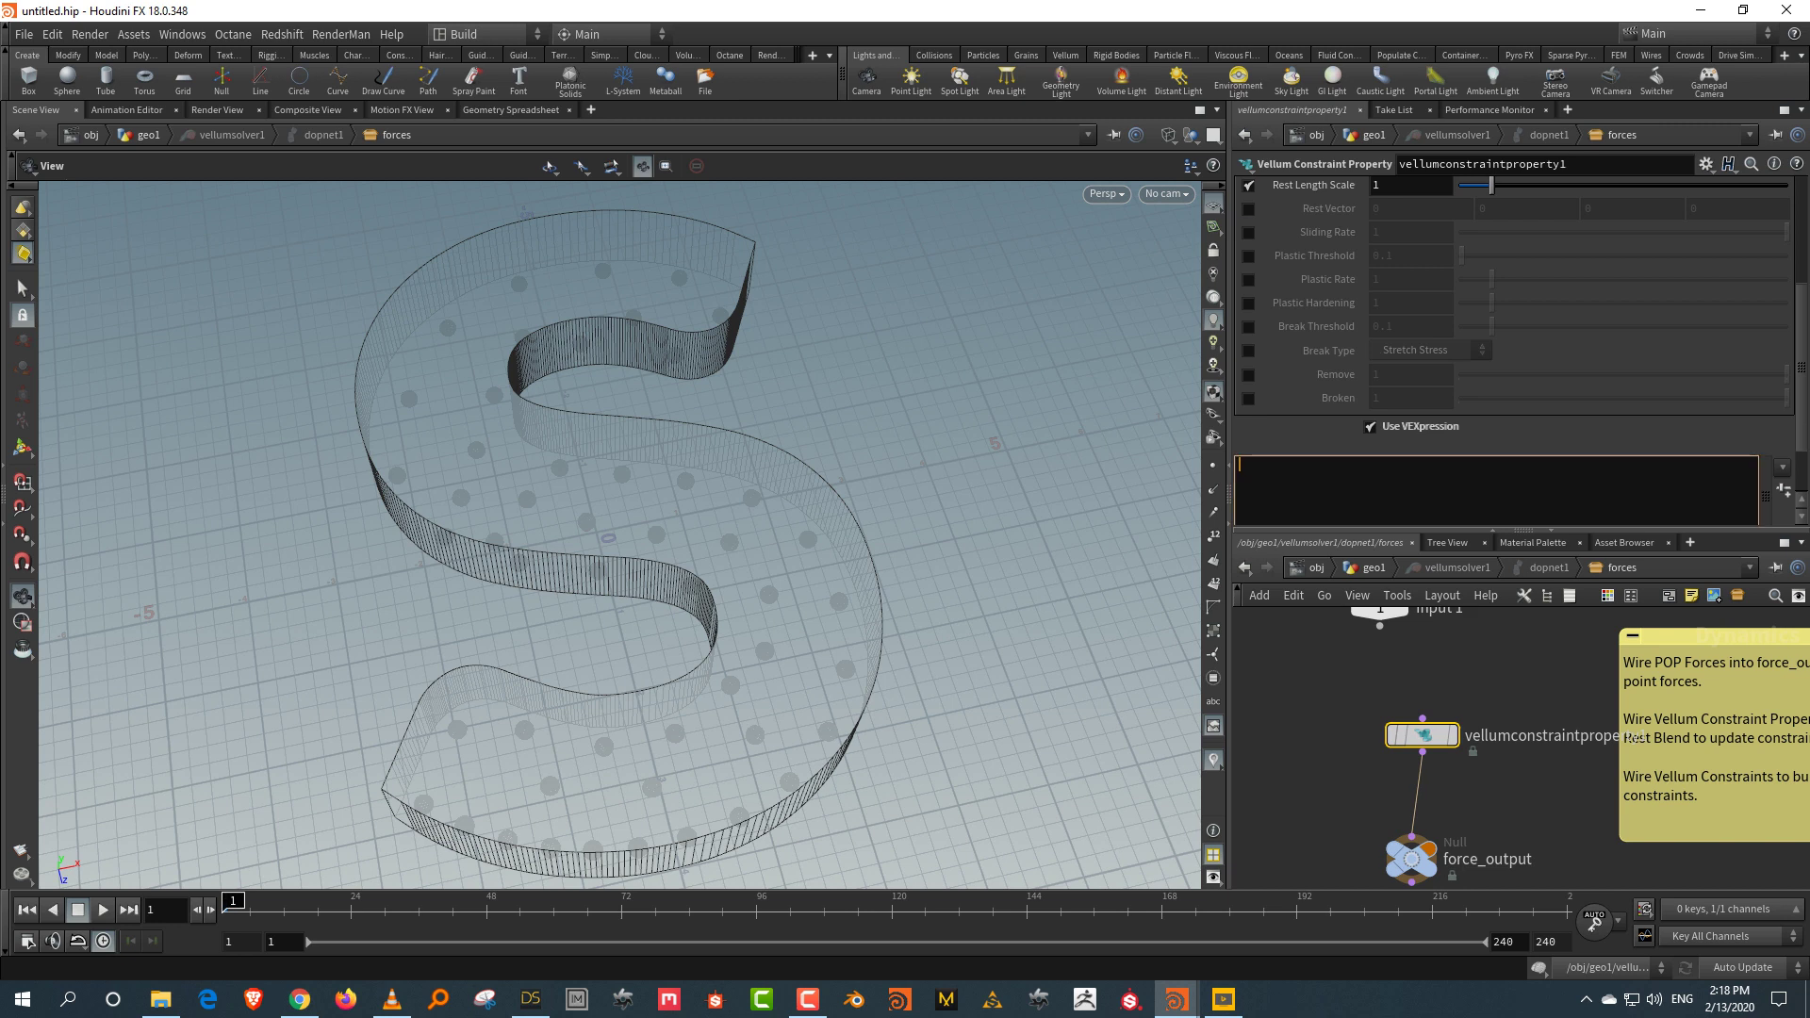
type("int pt =")
type("primpo")
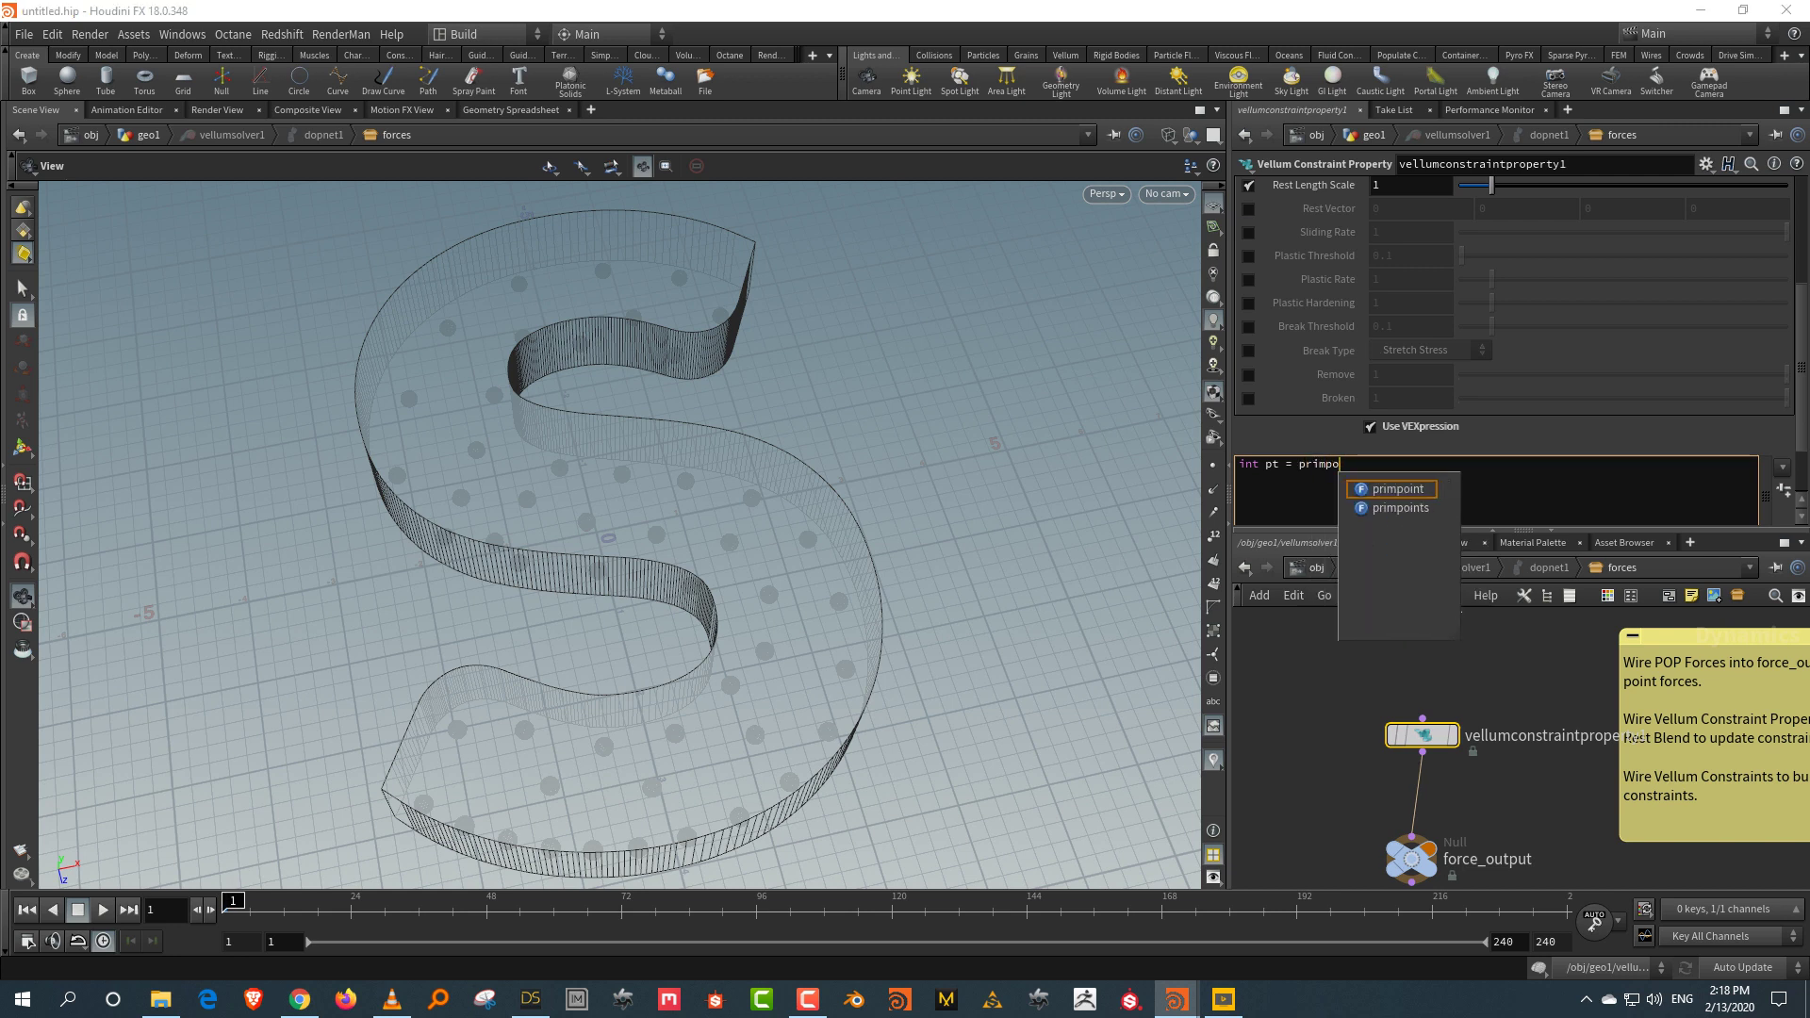
type("ints")
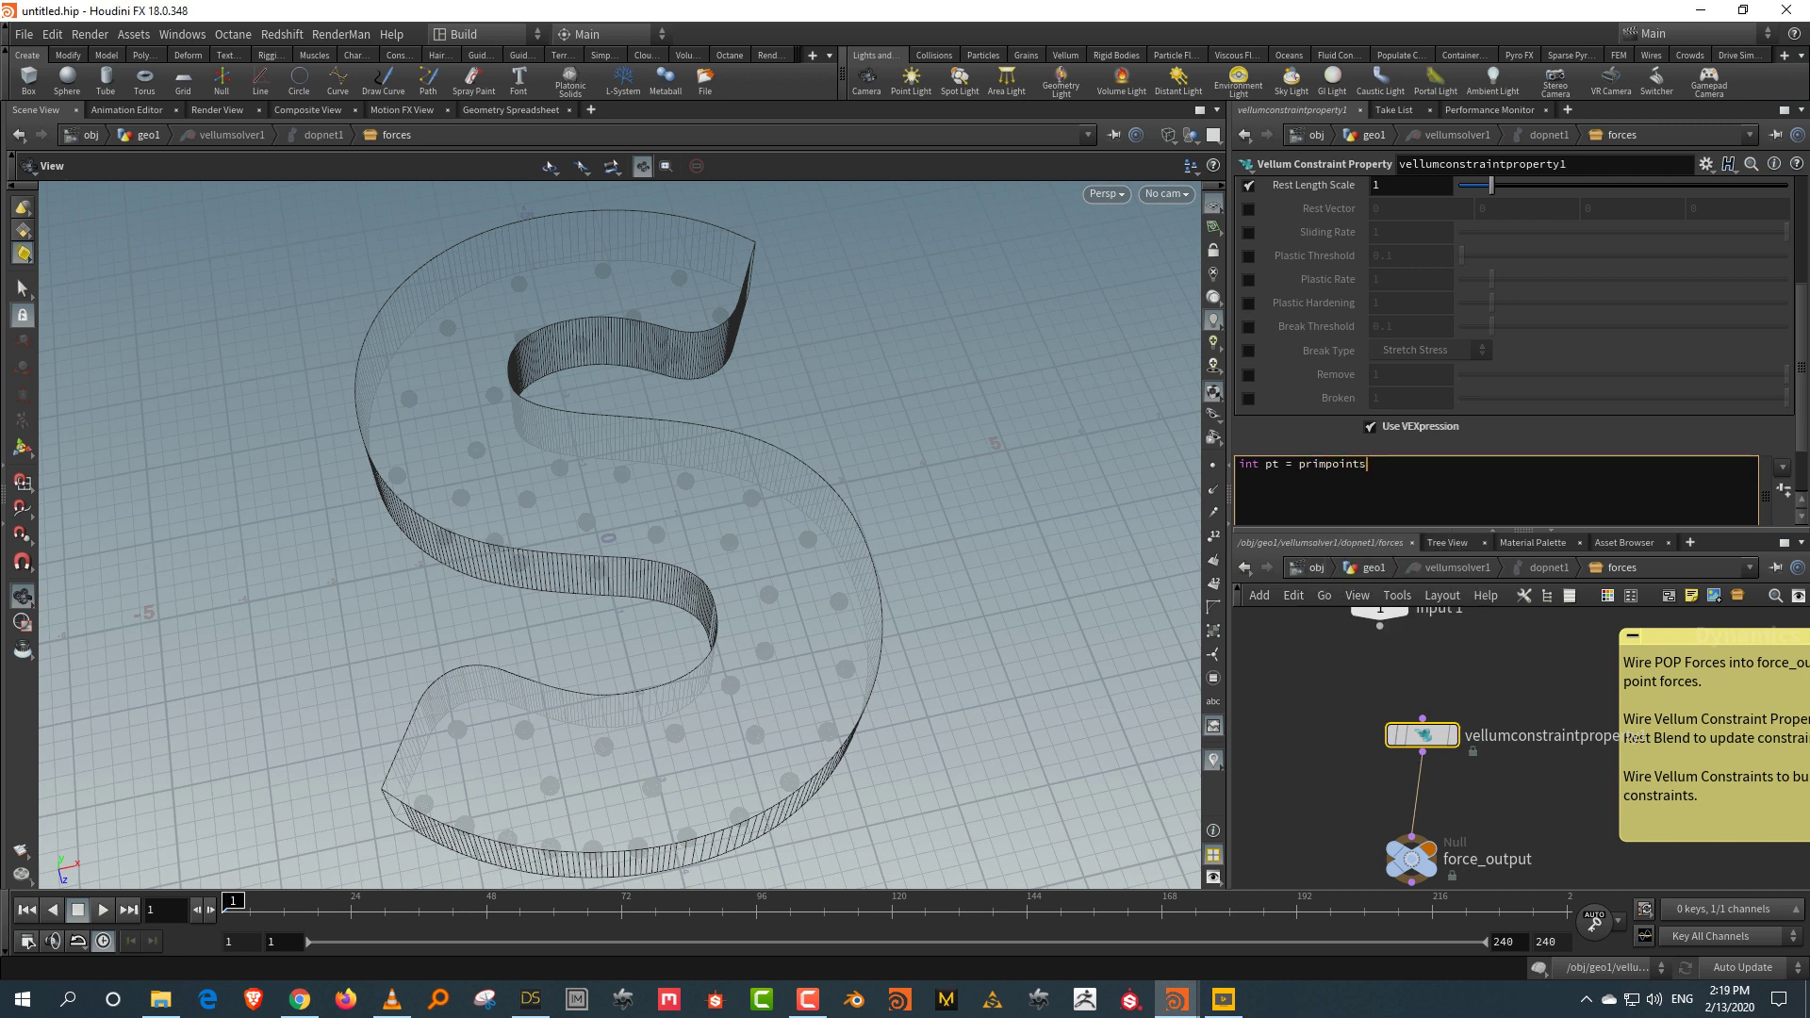
type("(0, @prim")
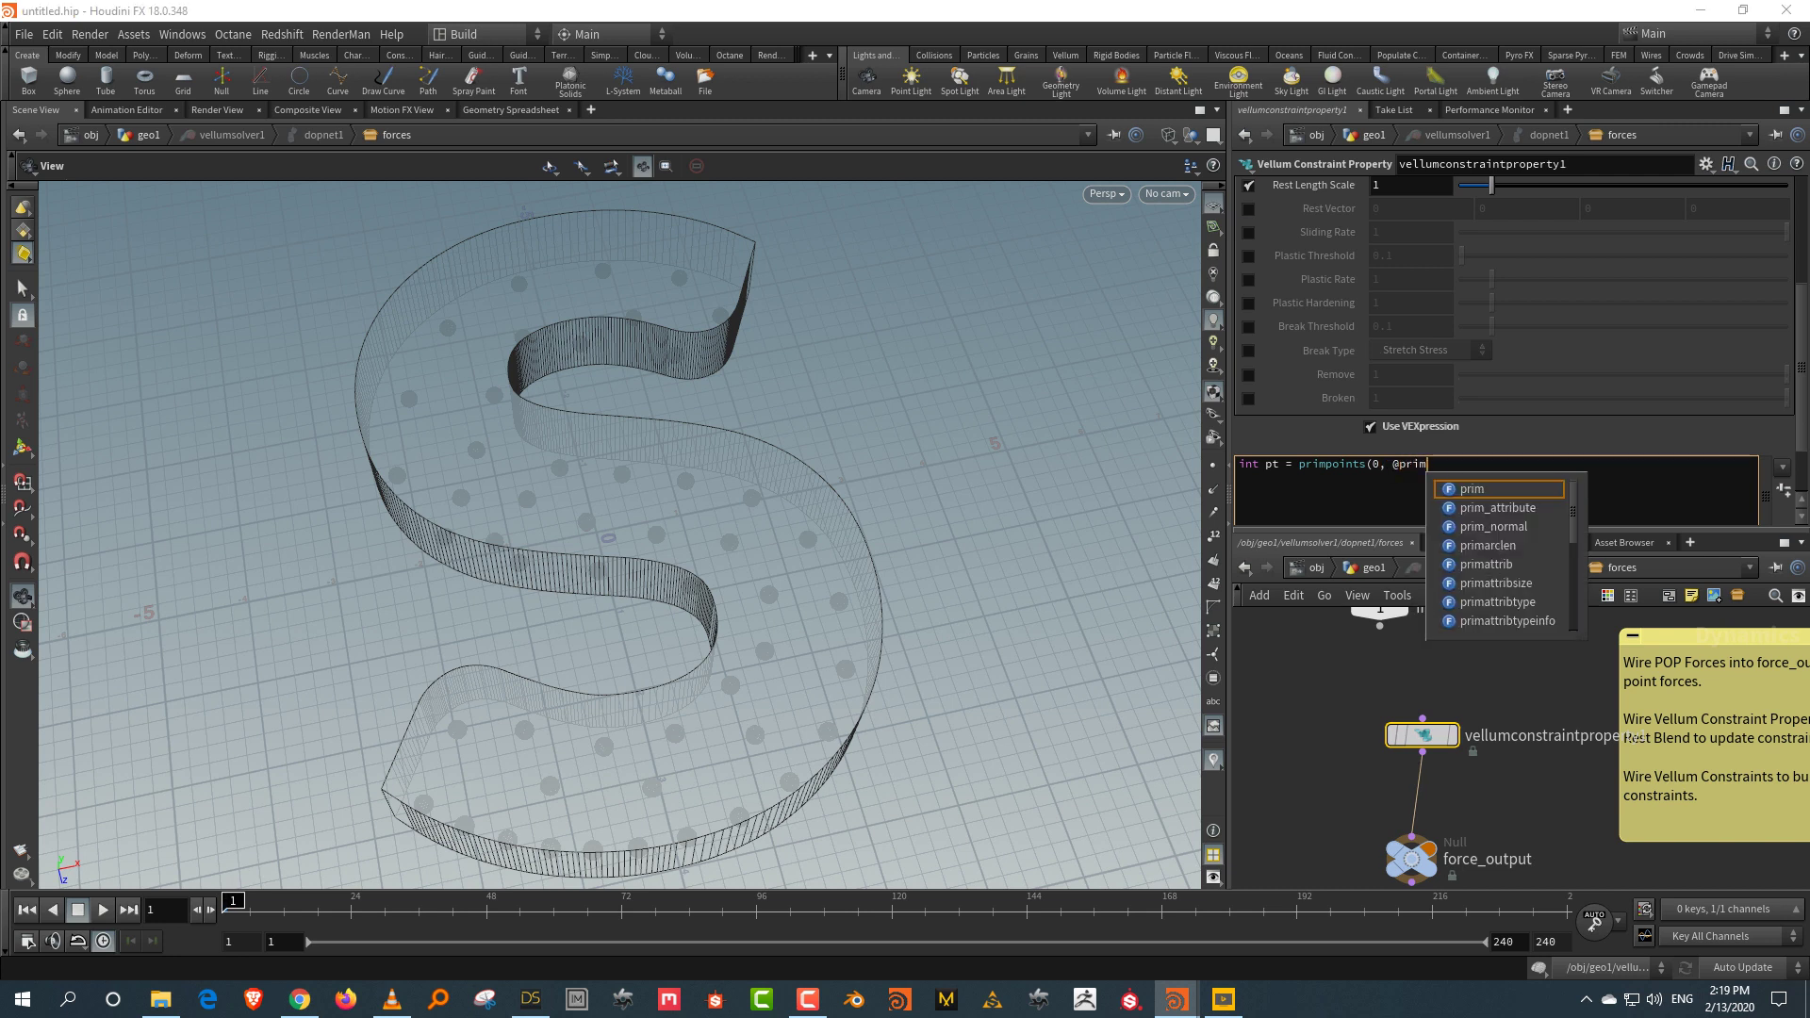
type("num)")
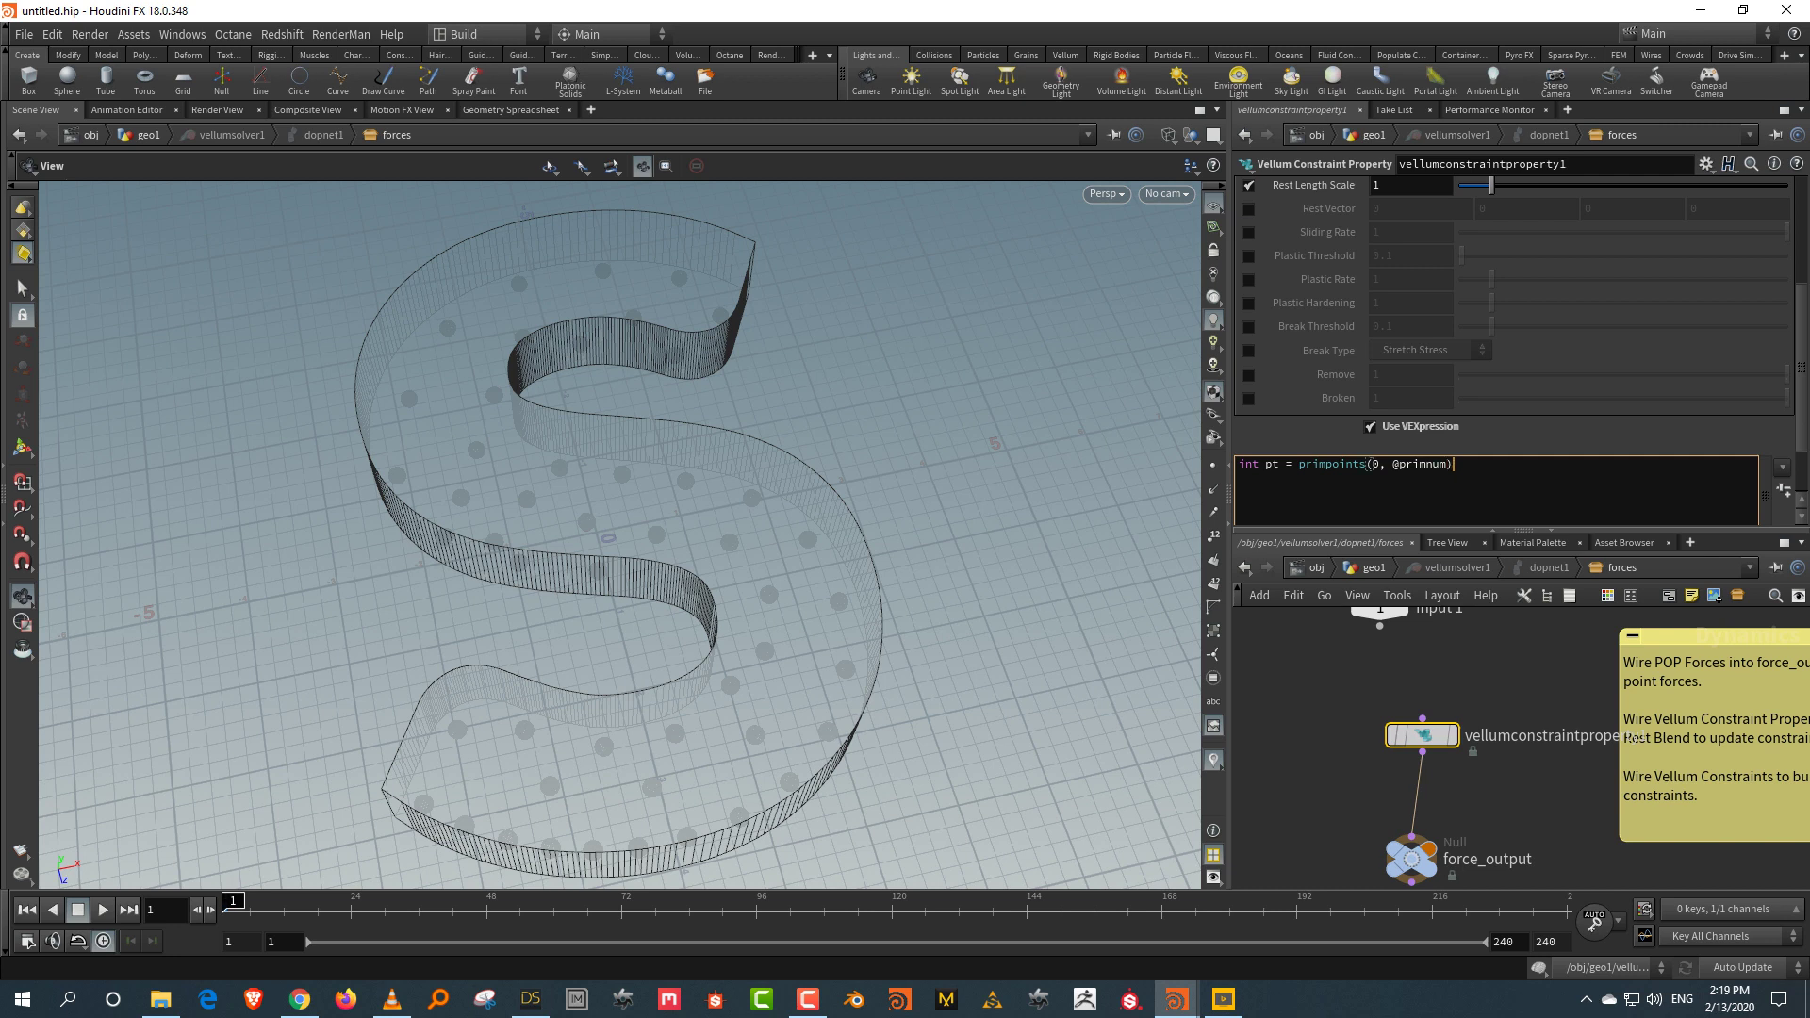
type("[")
type("0];")
key("ctrl+Return")
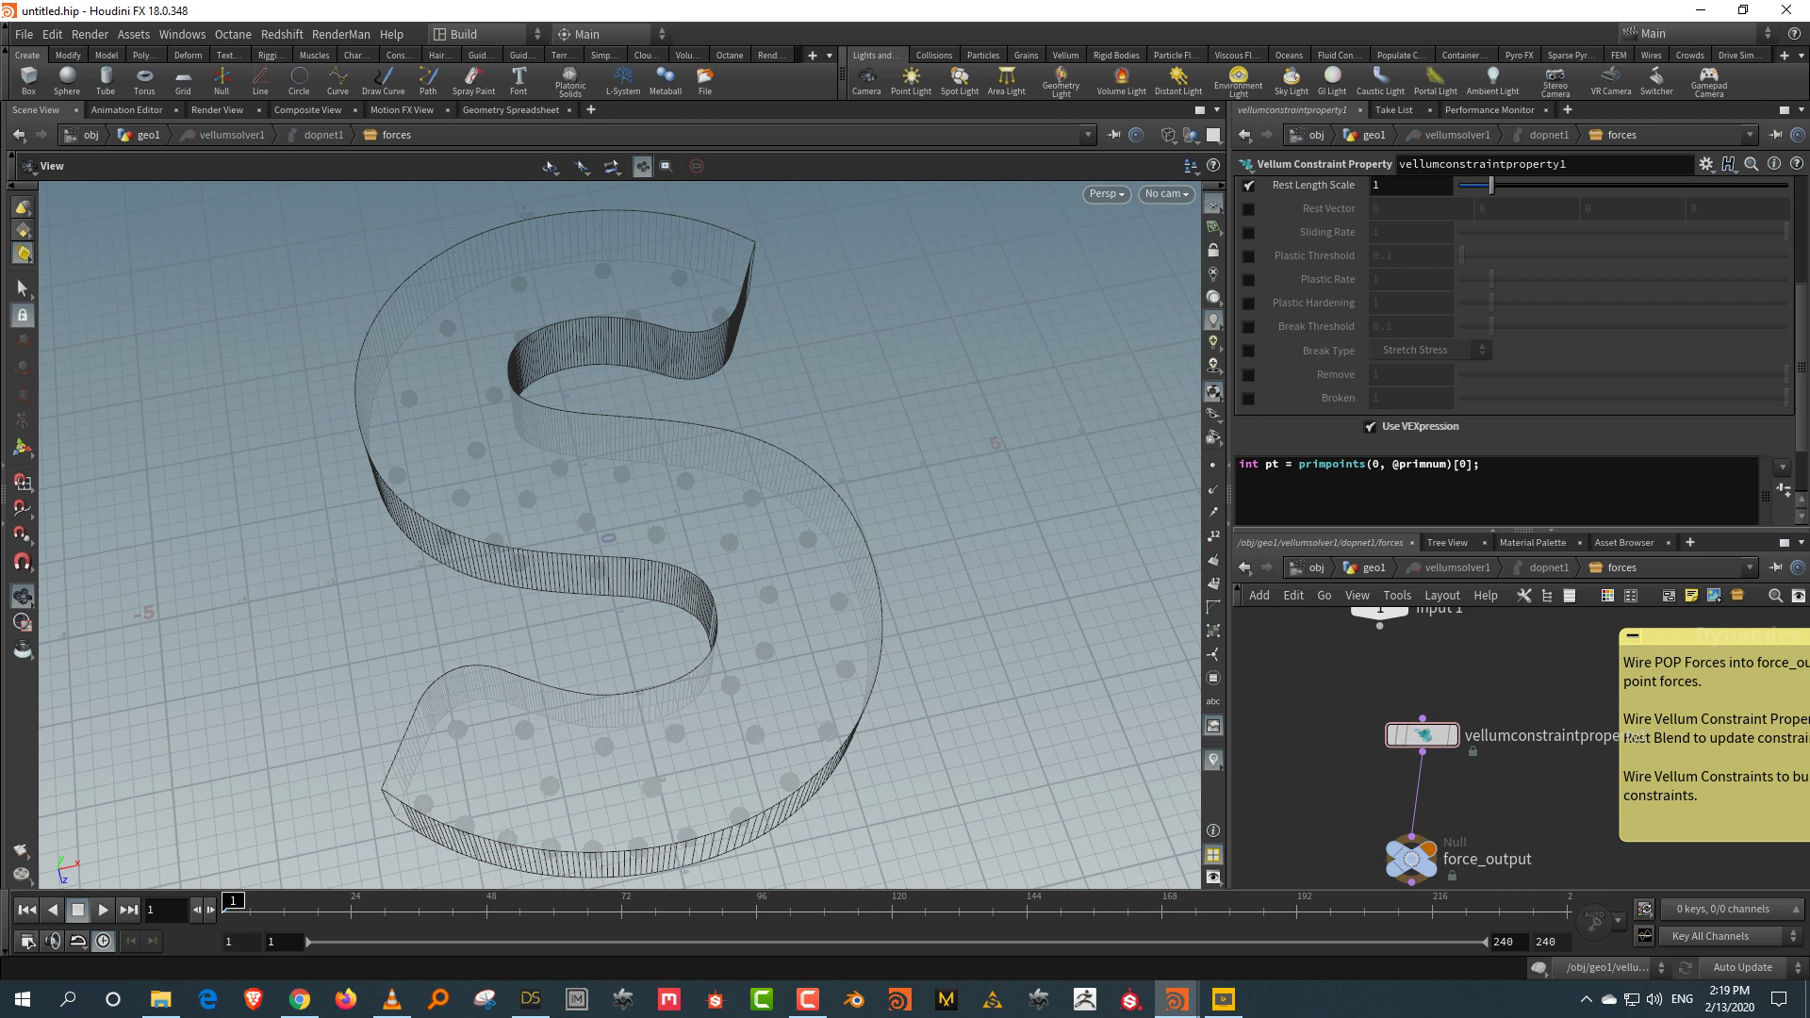
left_click(1480, 463)
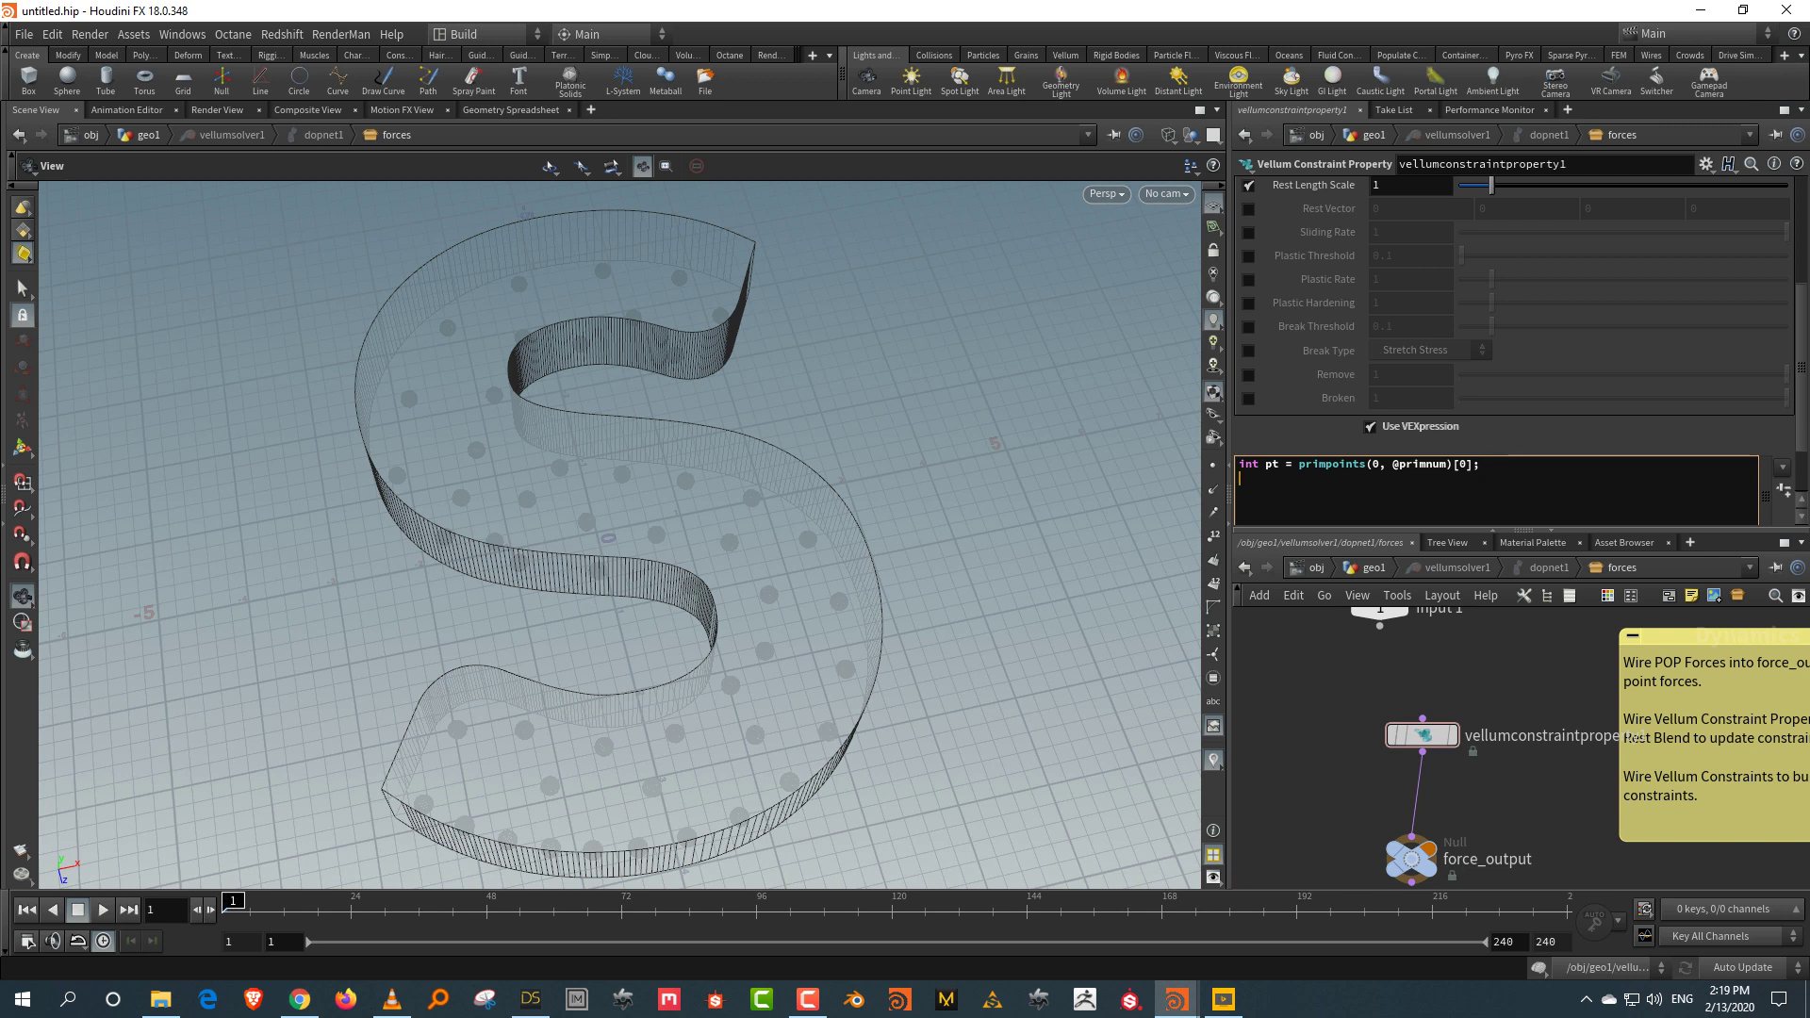
Step: Add the line float amount = point(2, "amount", pt); to the VEXpression
type("float amount = point")
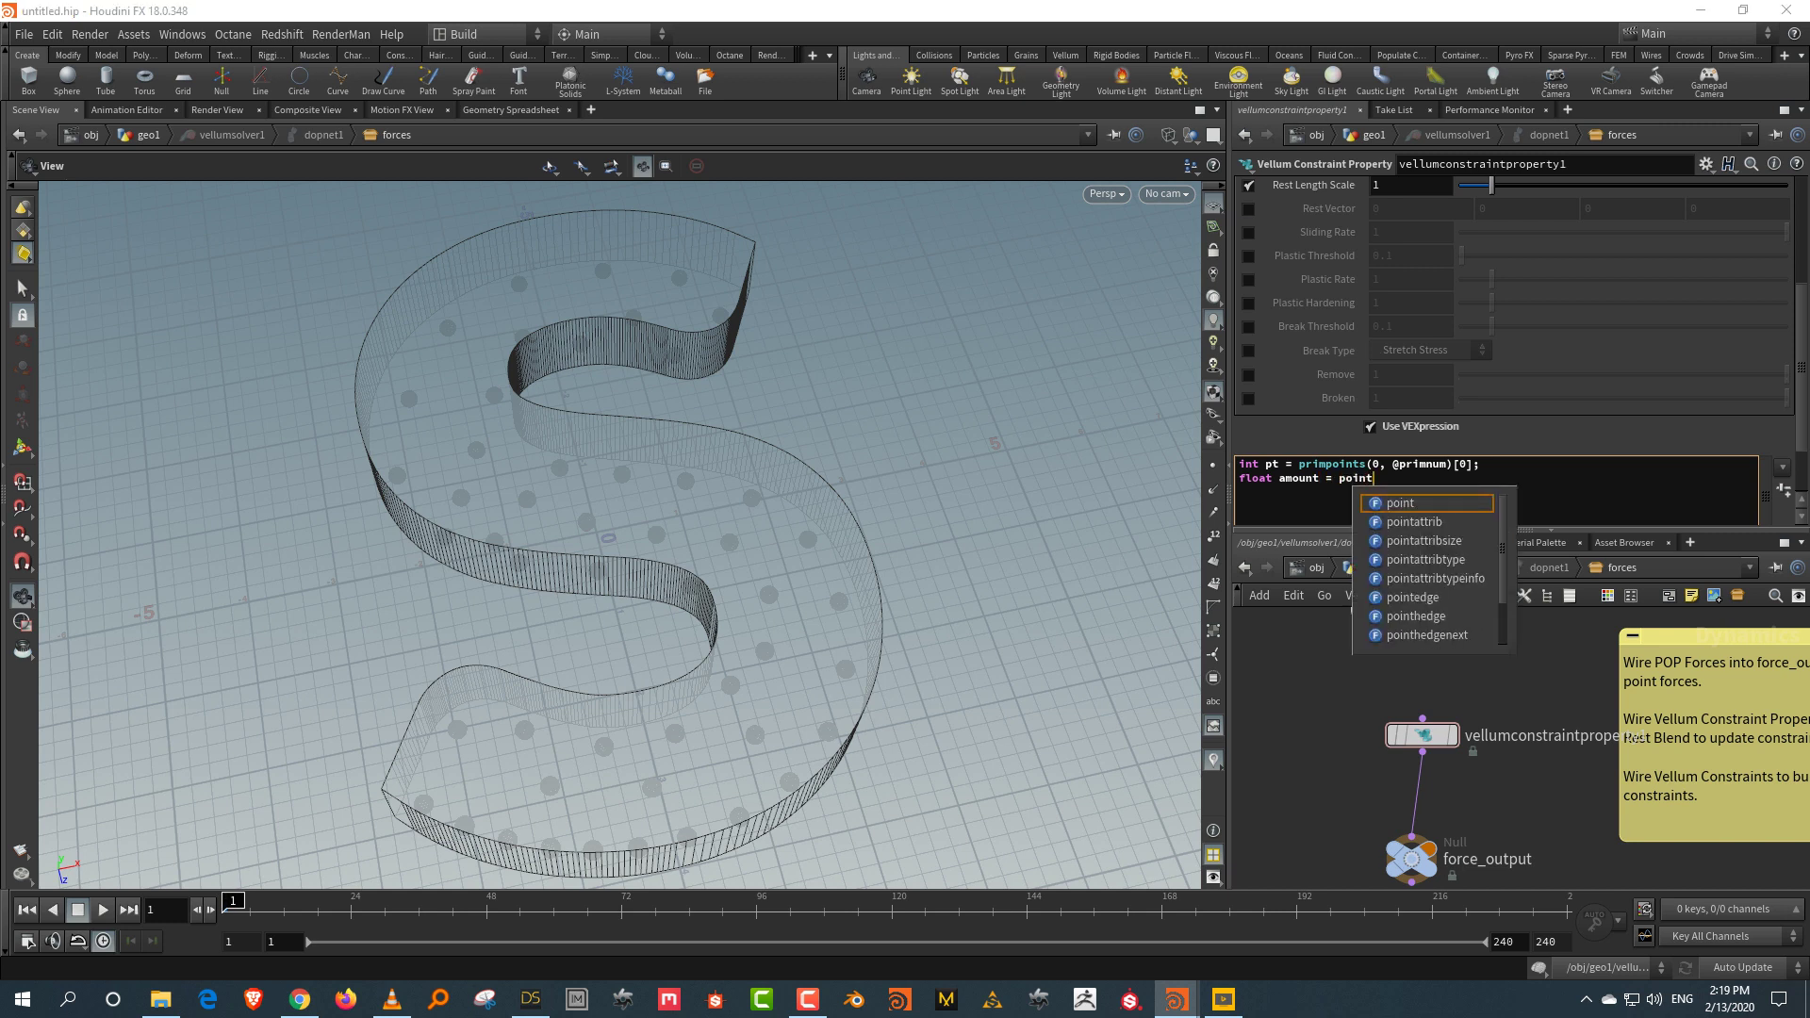
type("(")
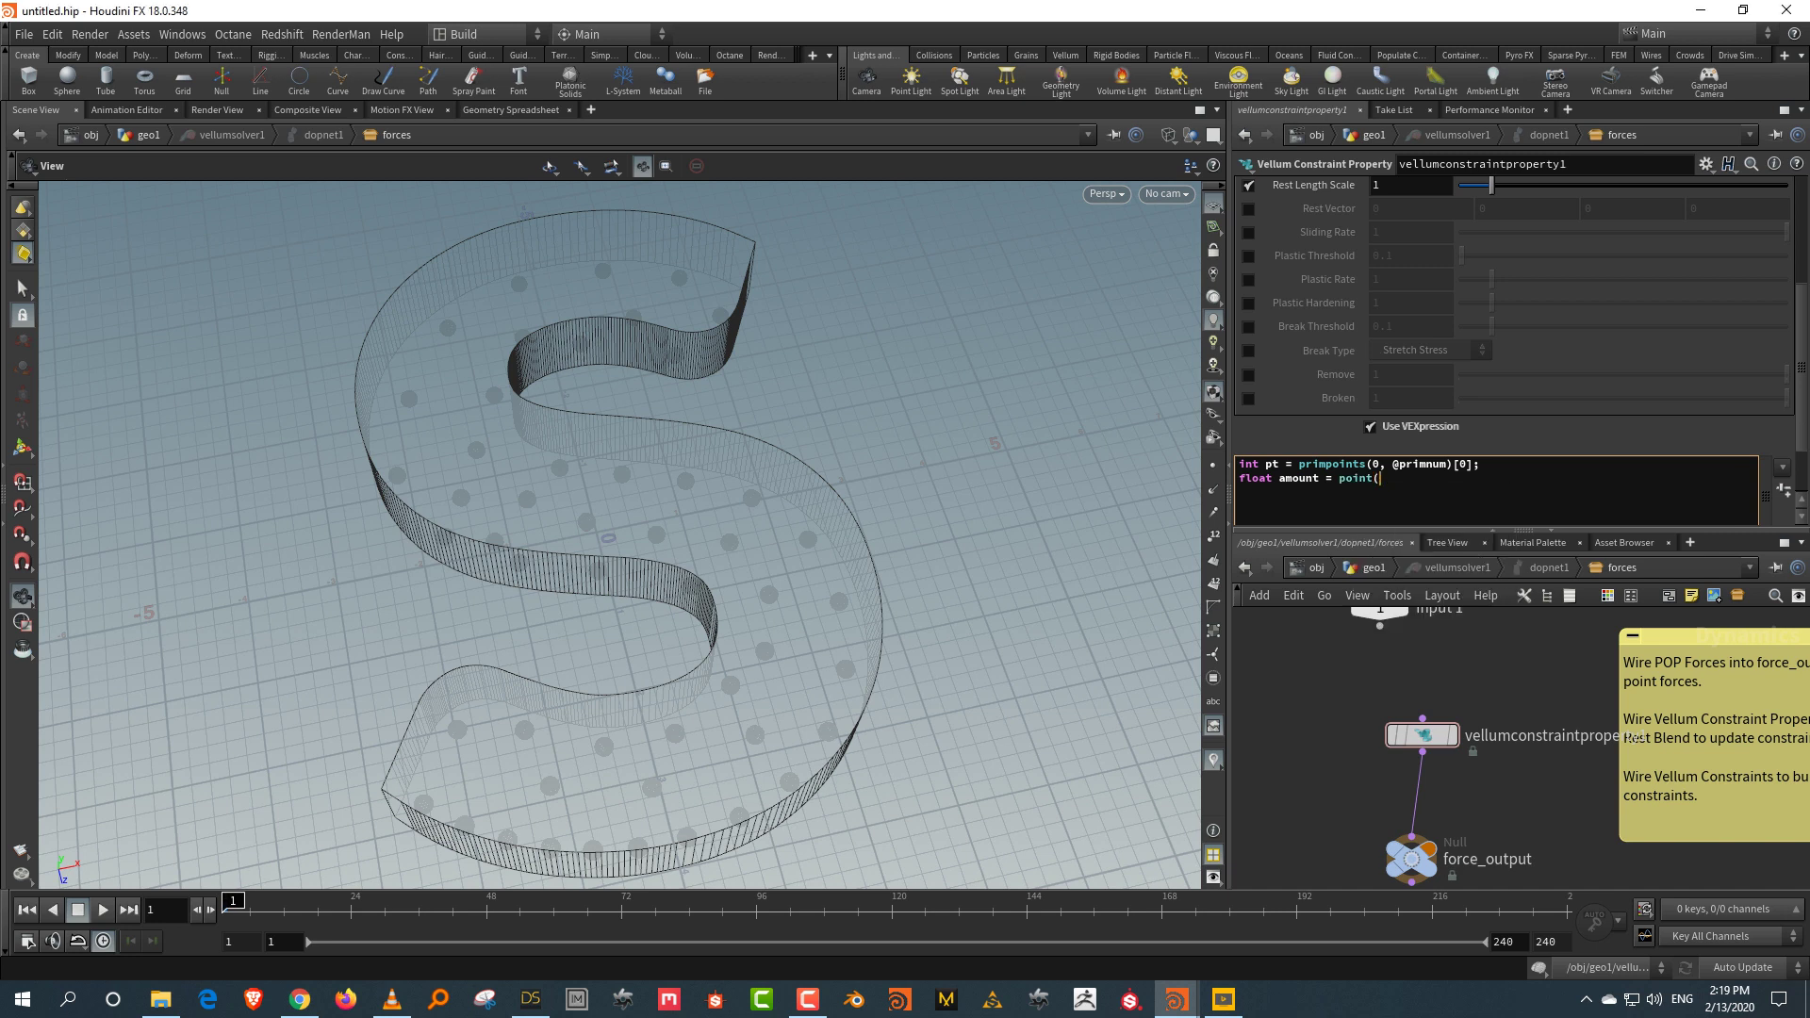
type("2")
type(" , ")
type("\"")
type("amount")
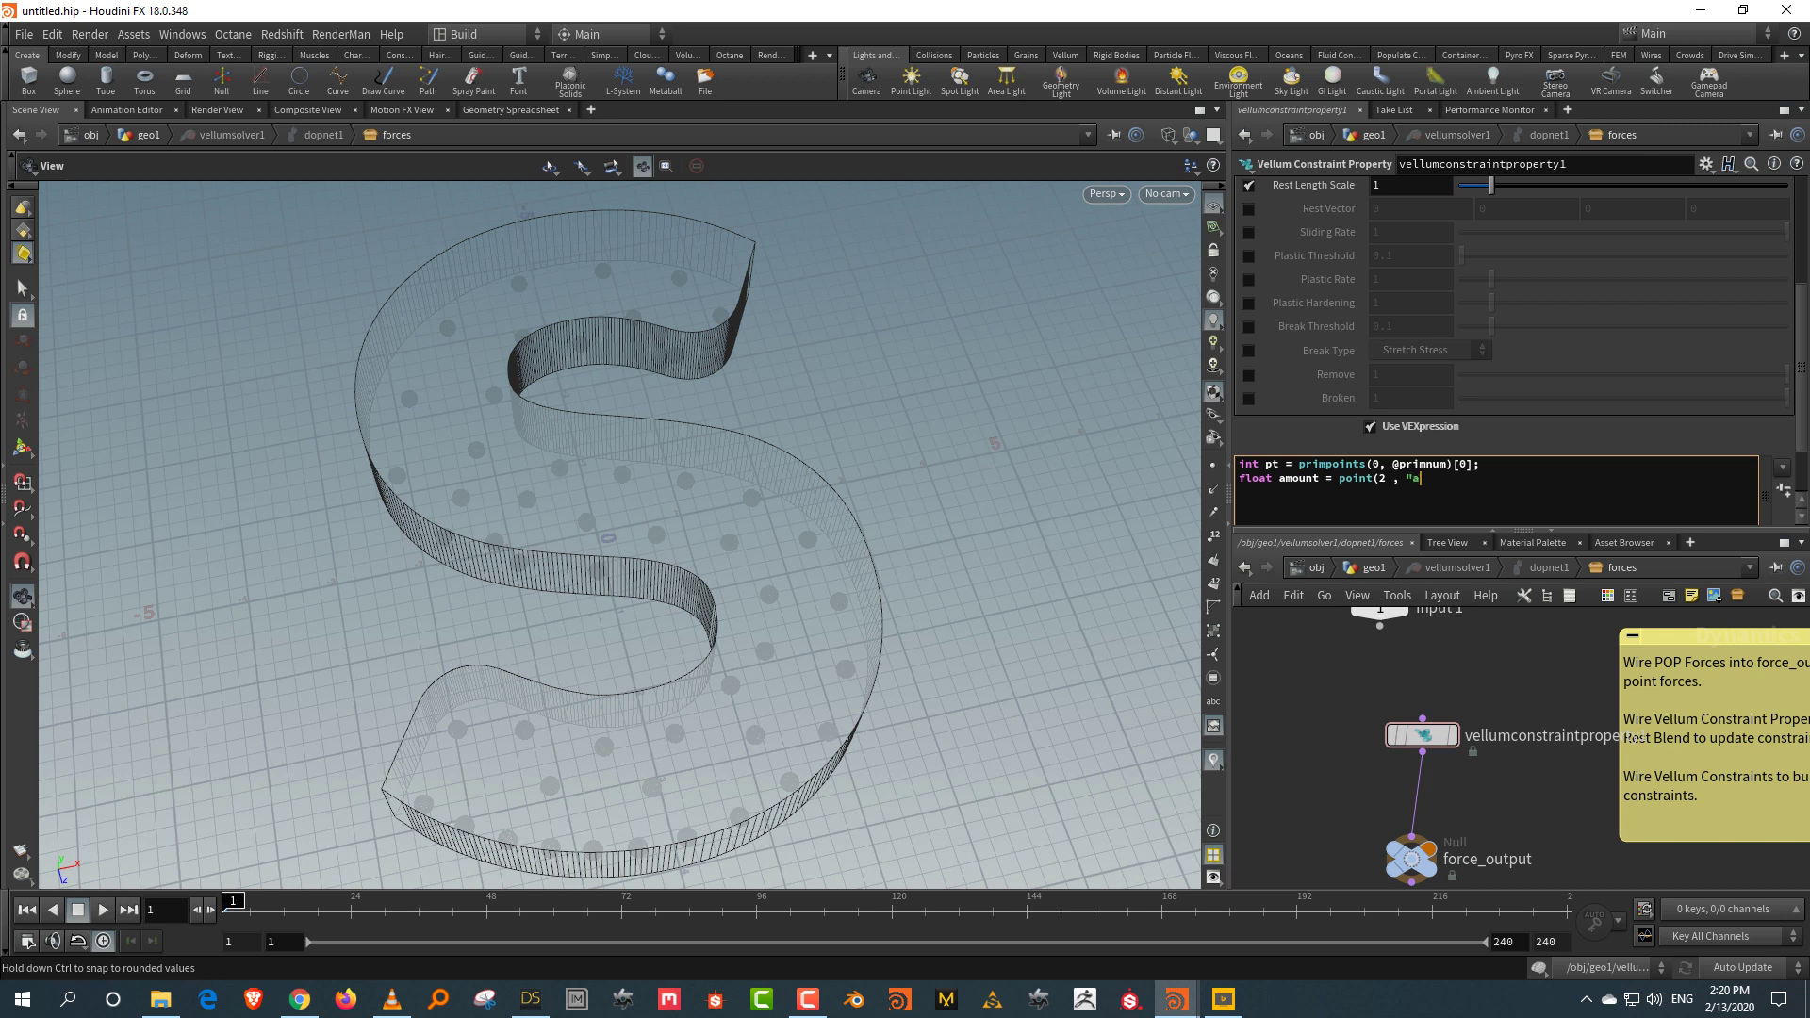
type("\" , pt")
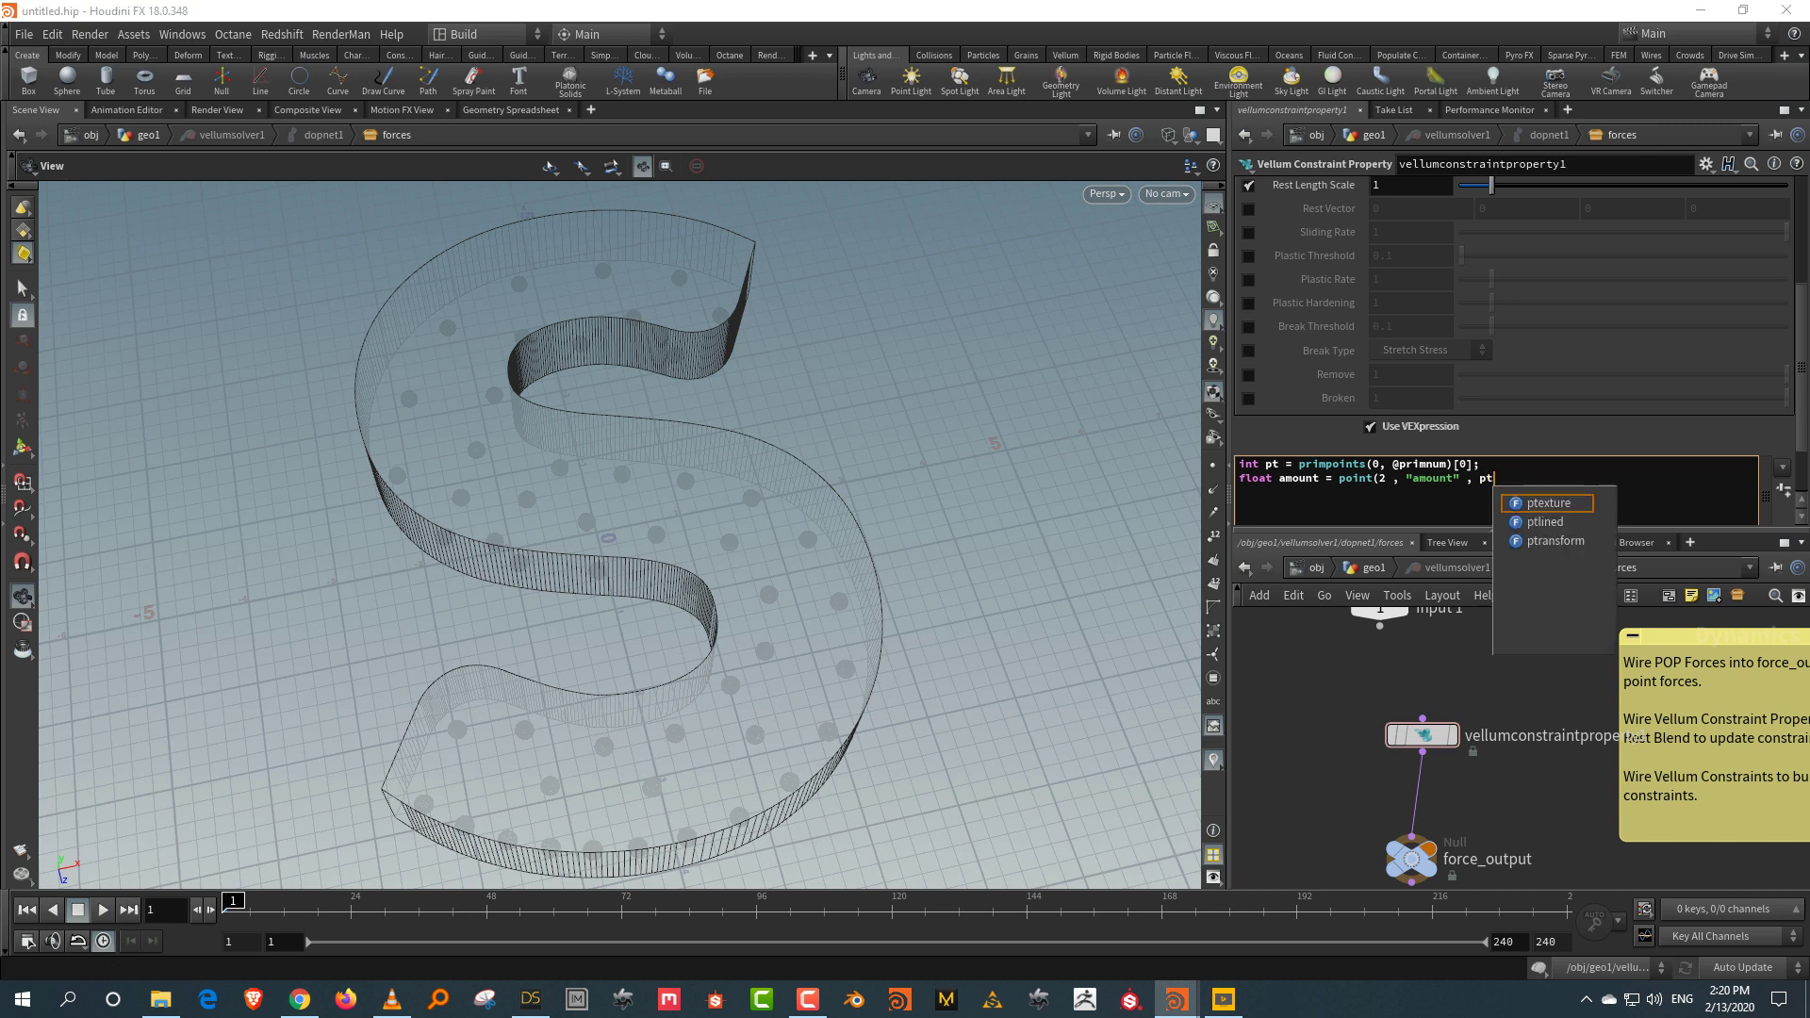
type(");")
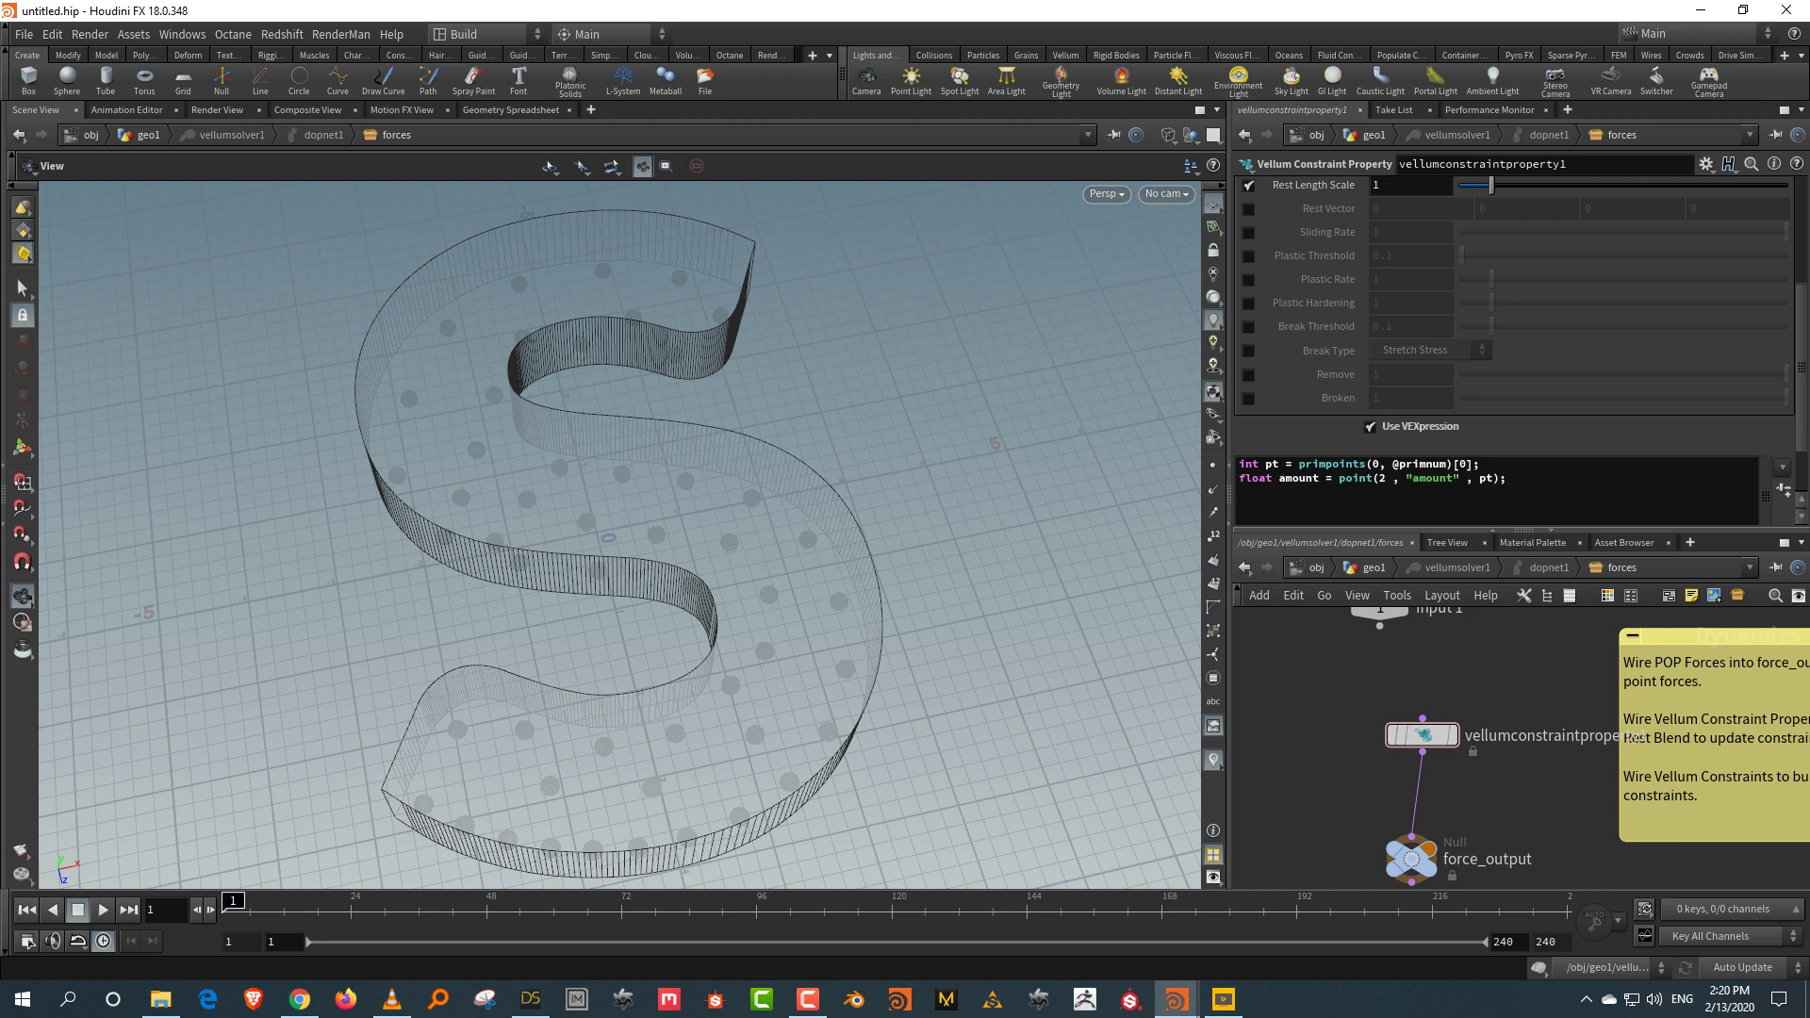
left_click(1509, 478)
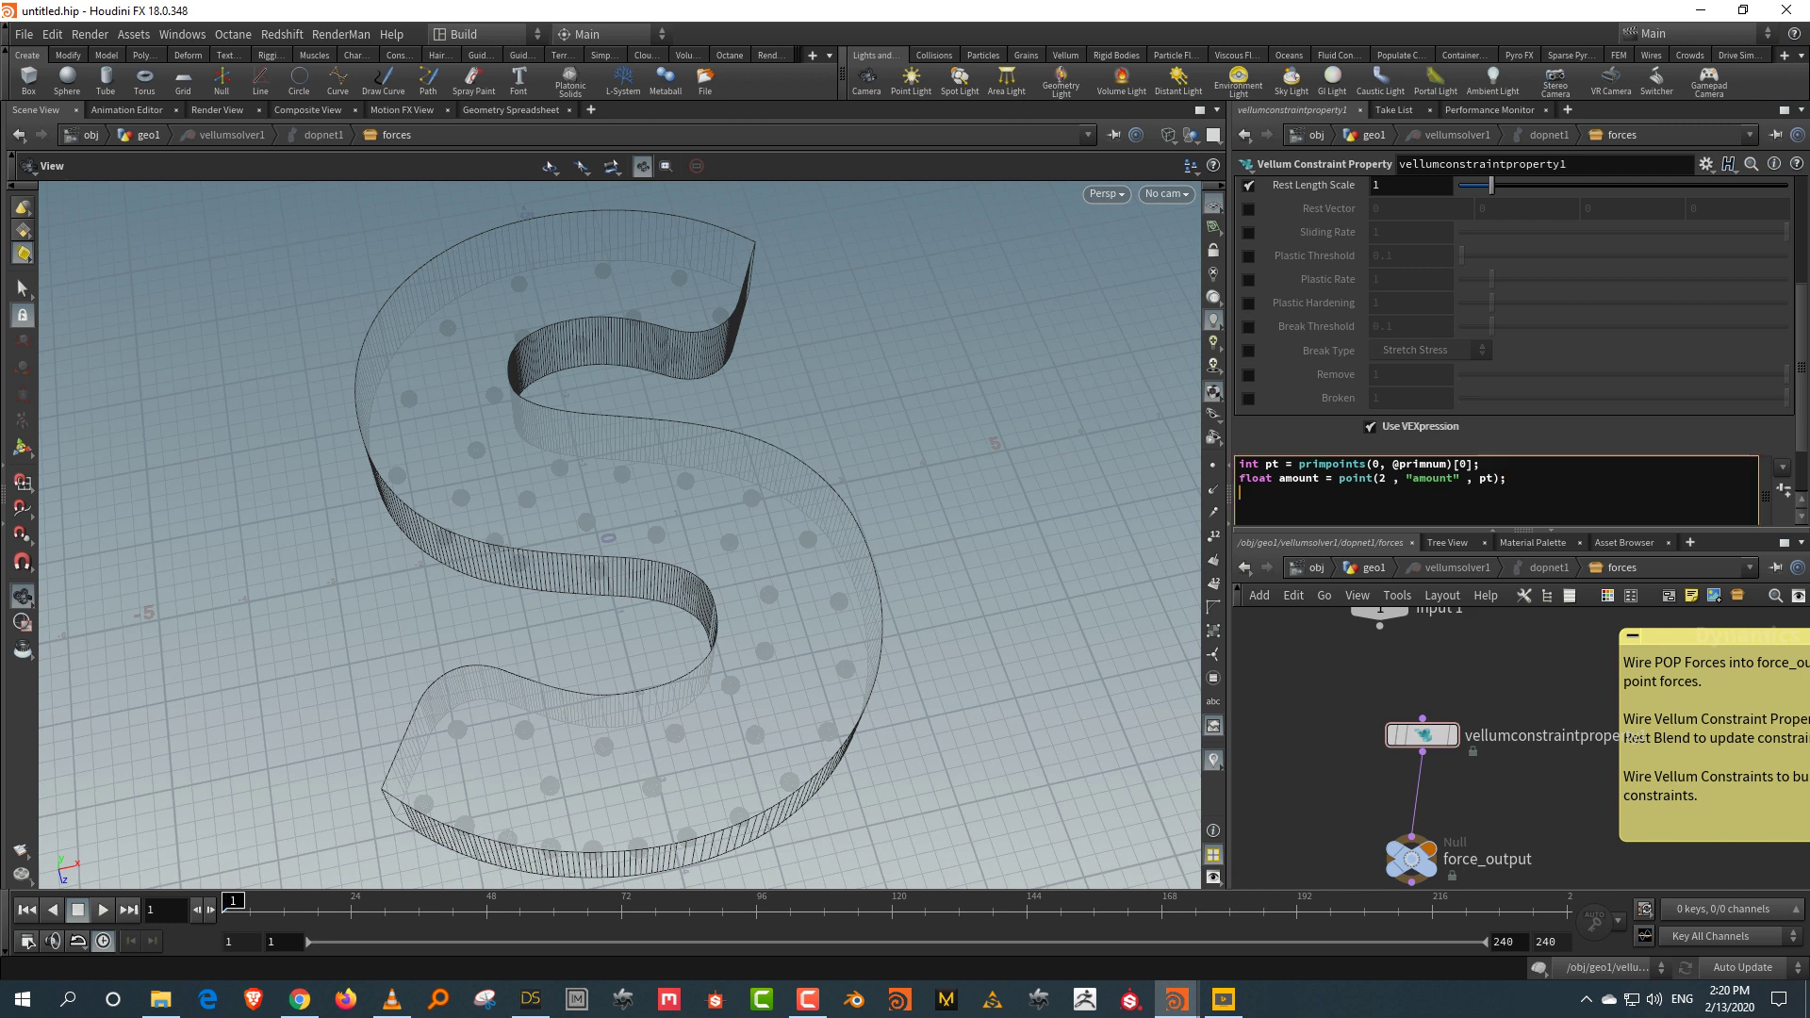
Step: Add restscale = amount; as the final line and return to the geo1 network
scroll(1320, 330, "up", 3)
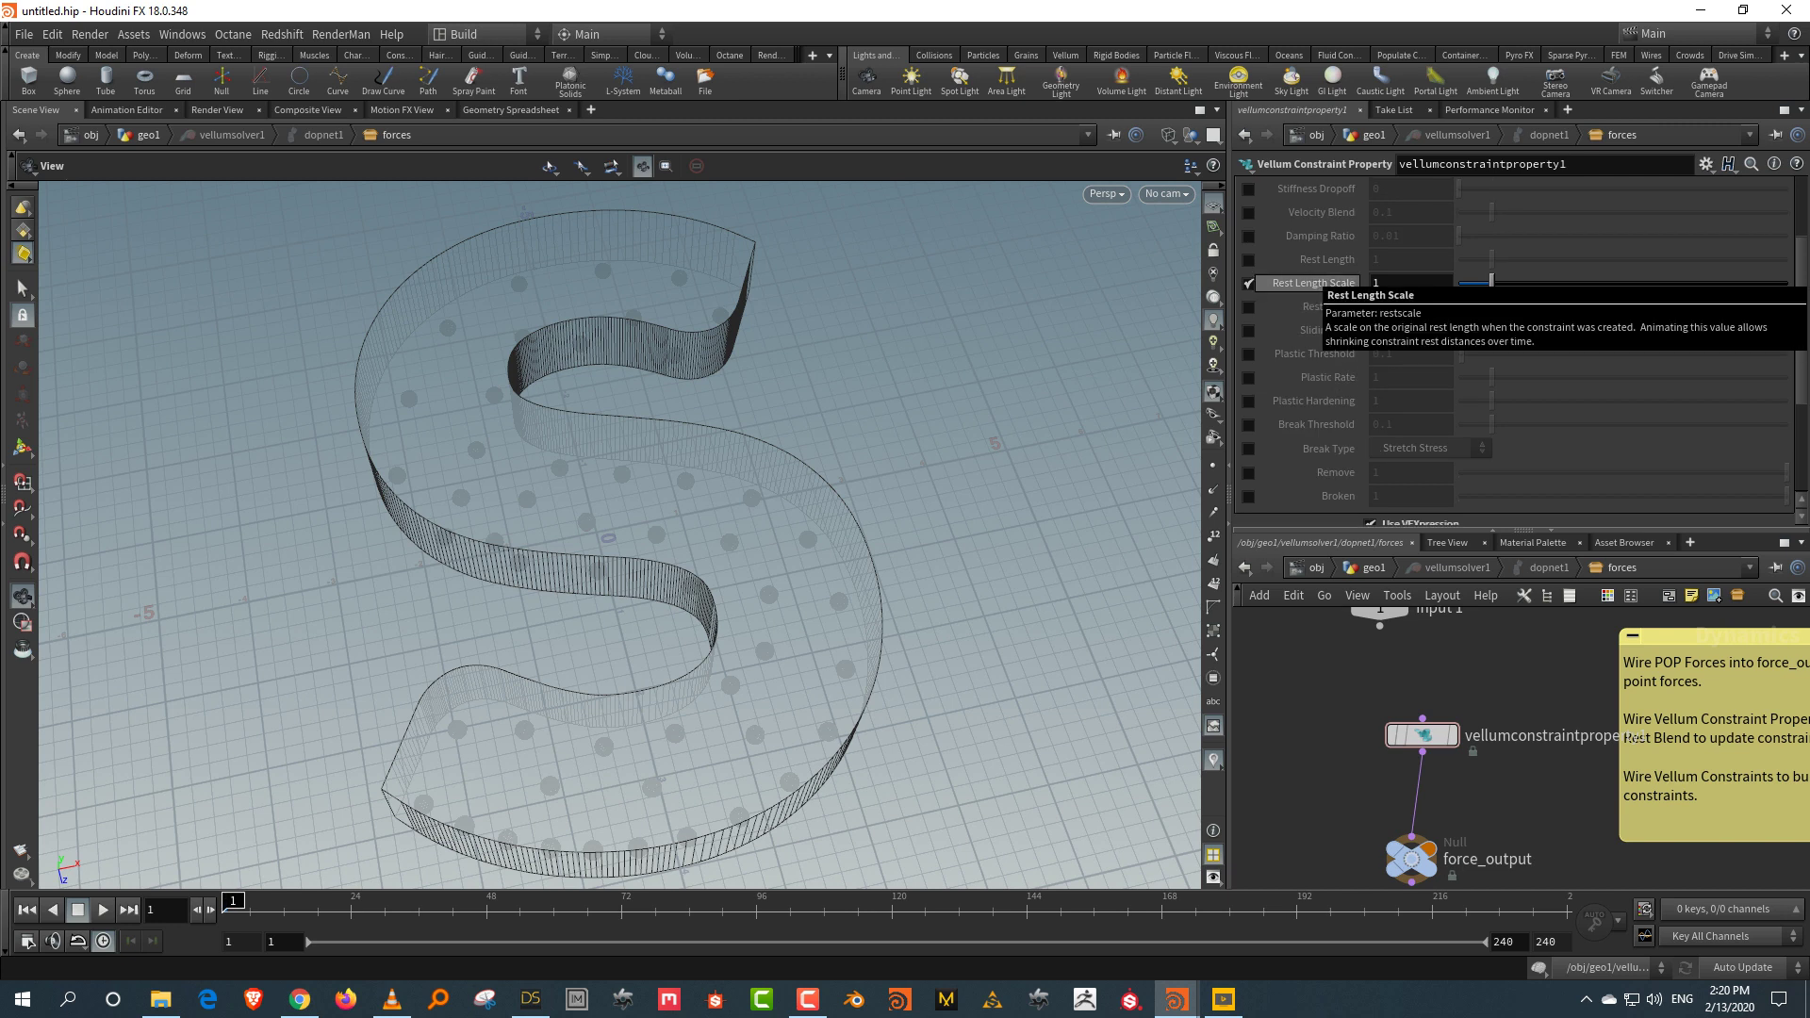
scroll(1320, 283, "down", 5)
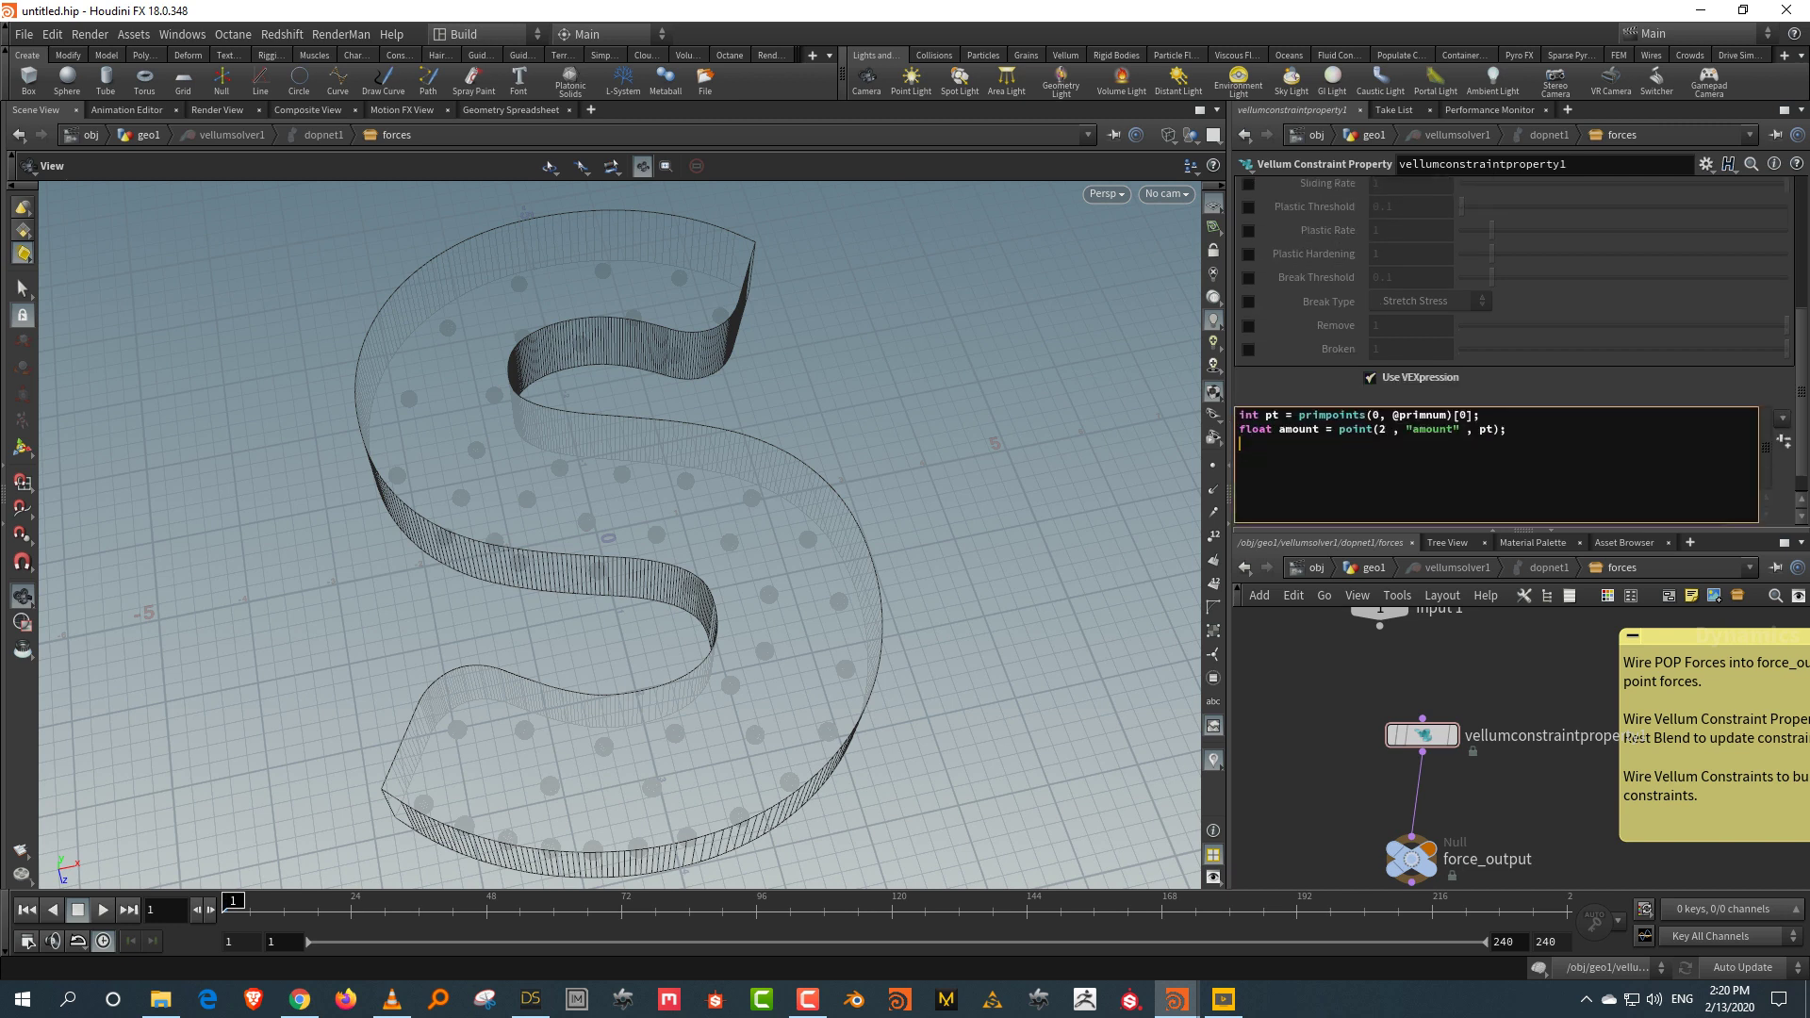
type("rests")
key("BackSpace")
type("mo")
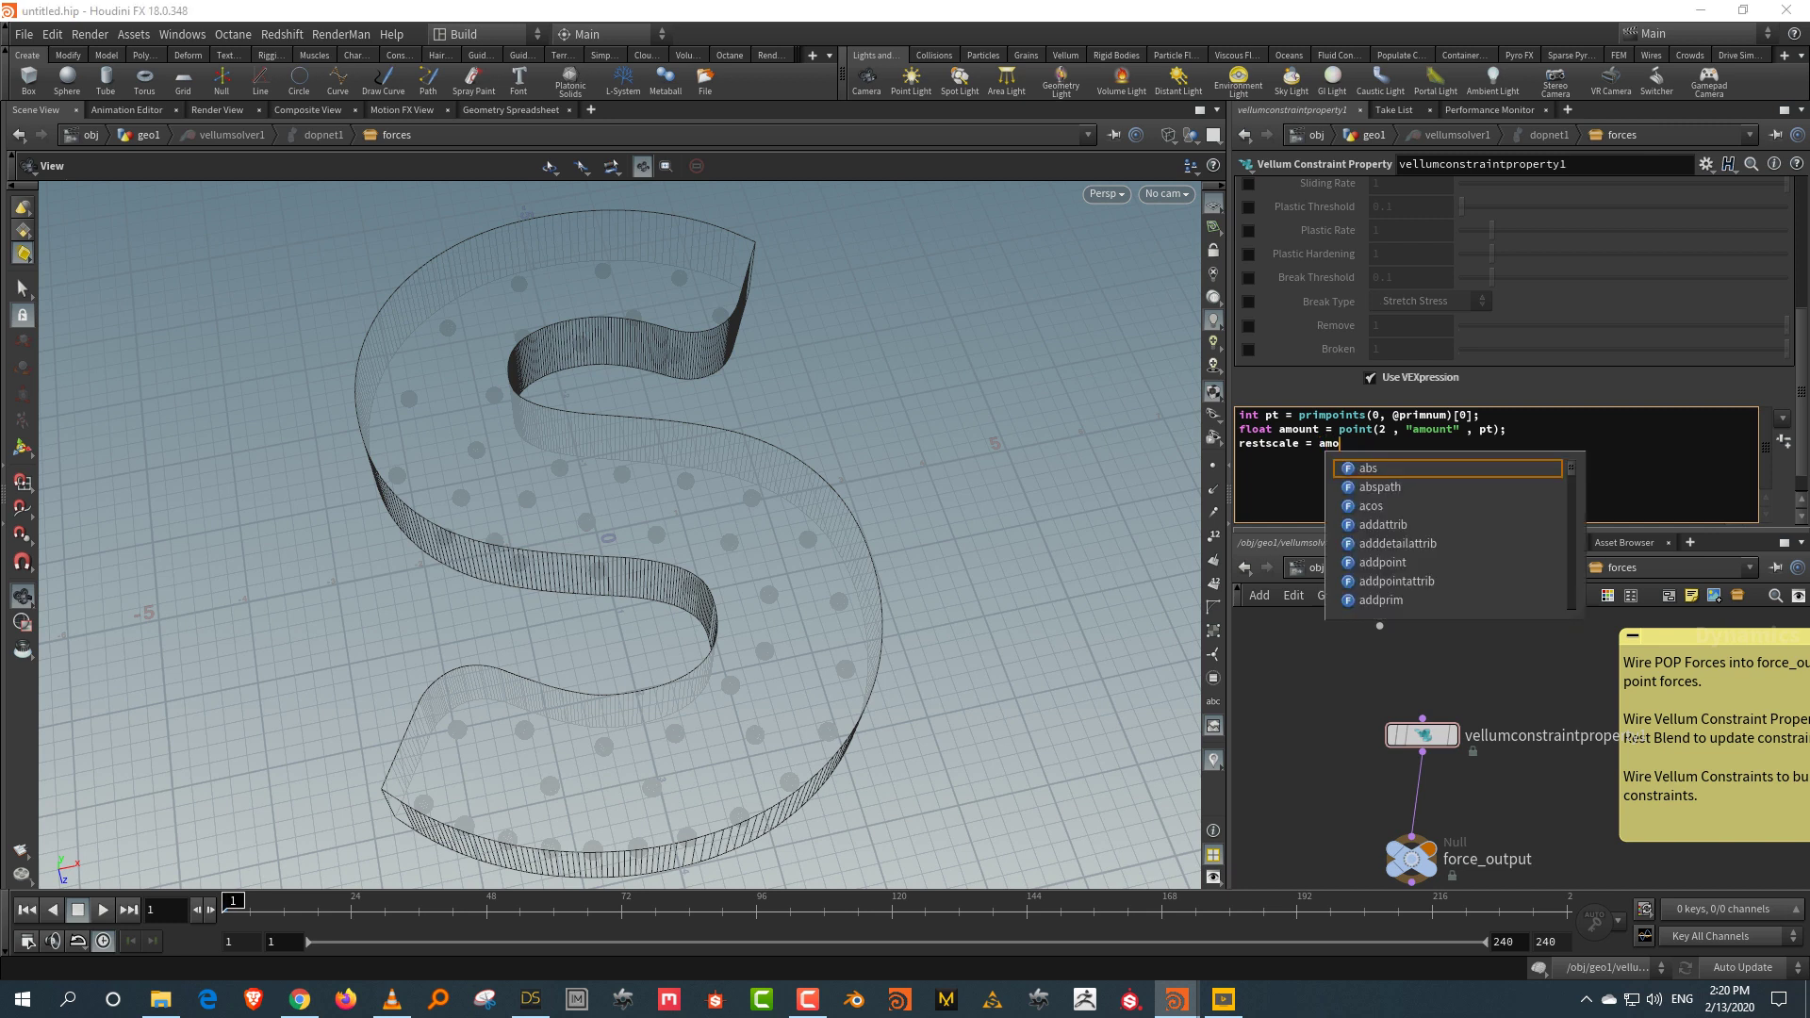
type("unt;")
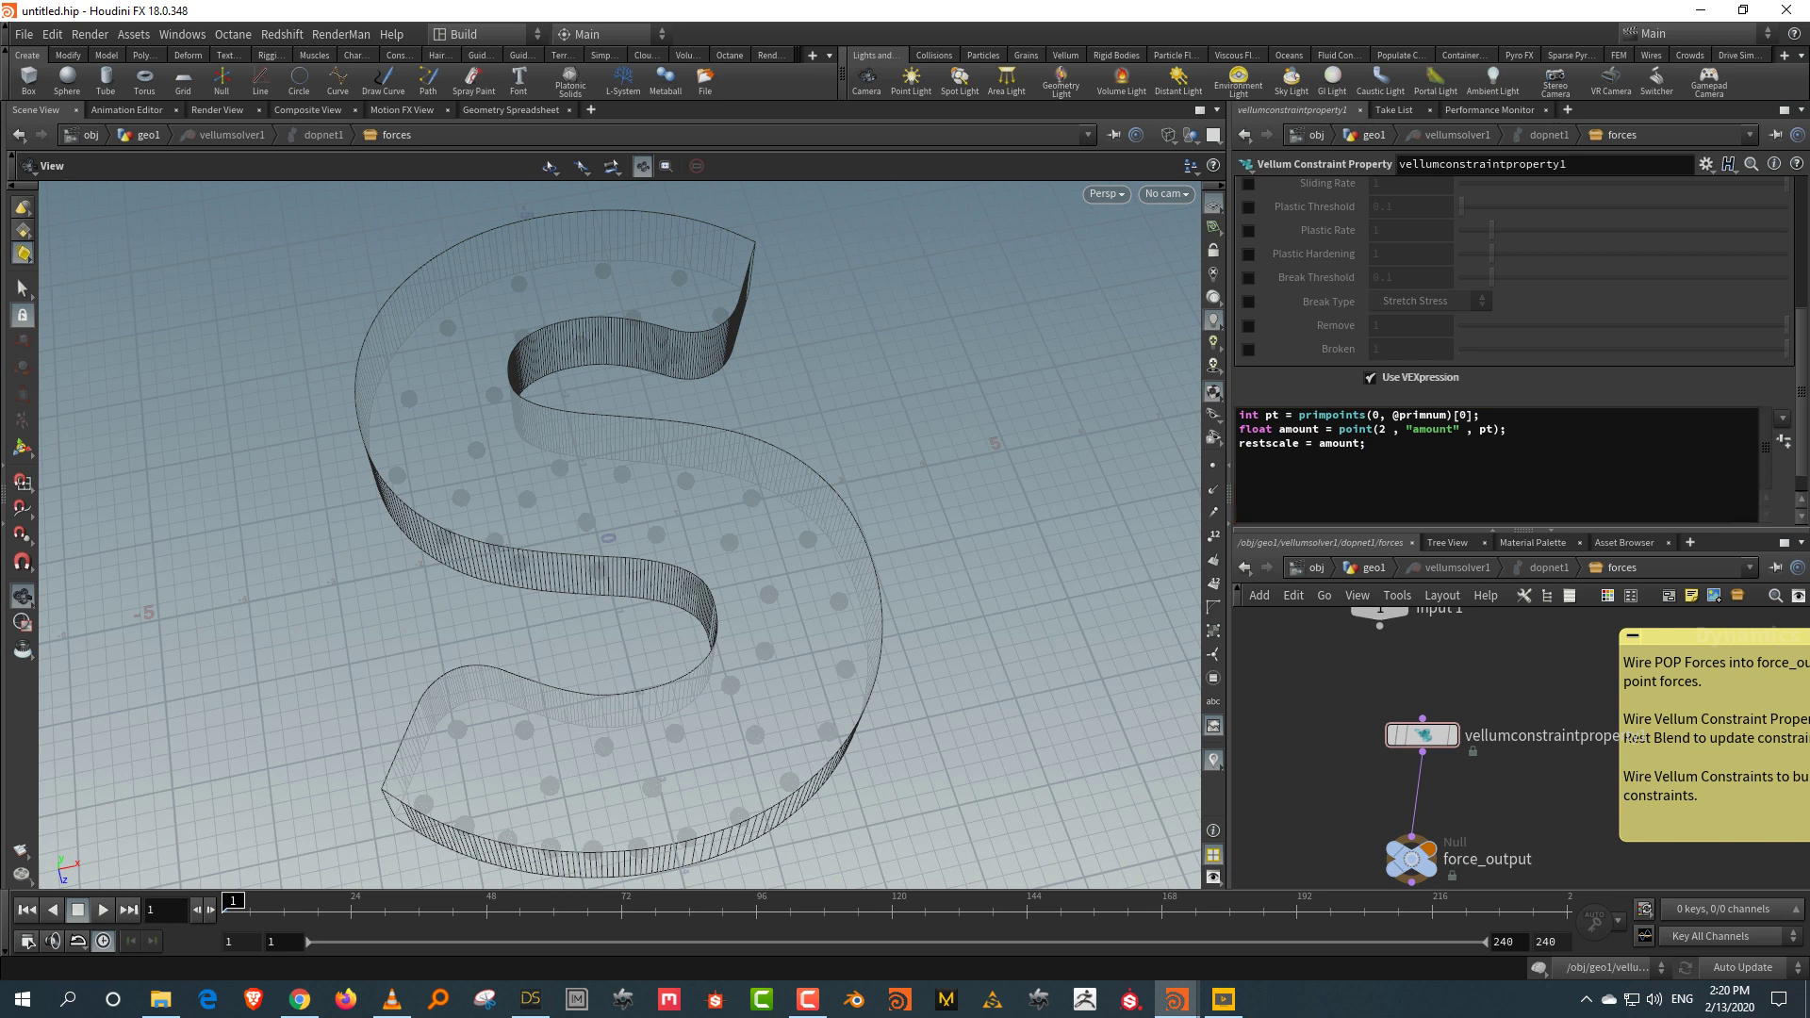
key("u")
key("u")
key("u")
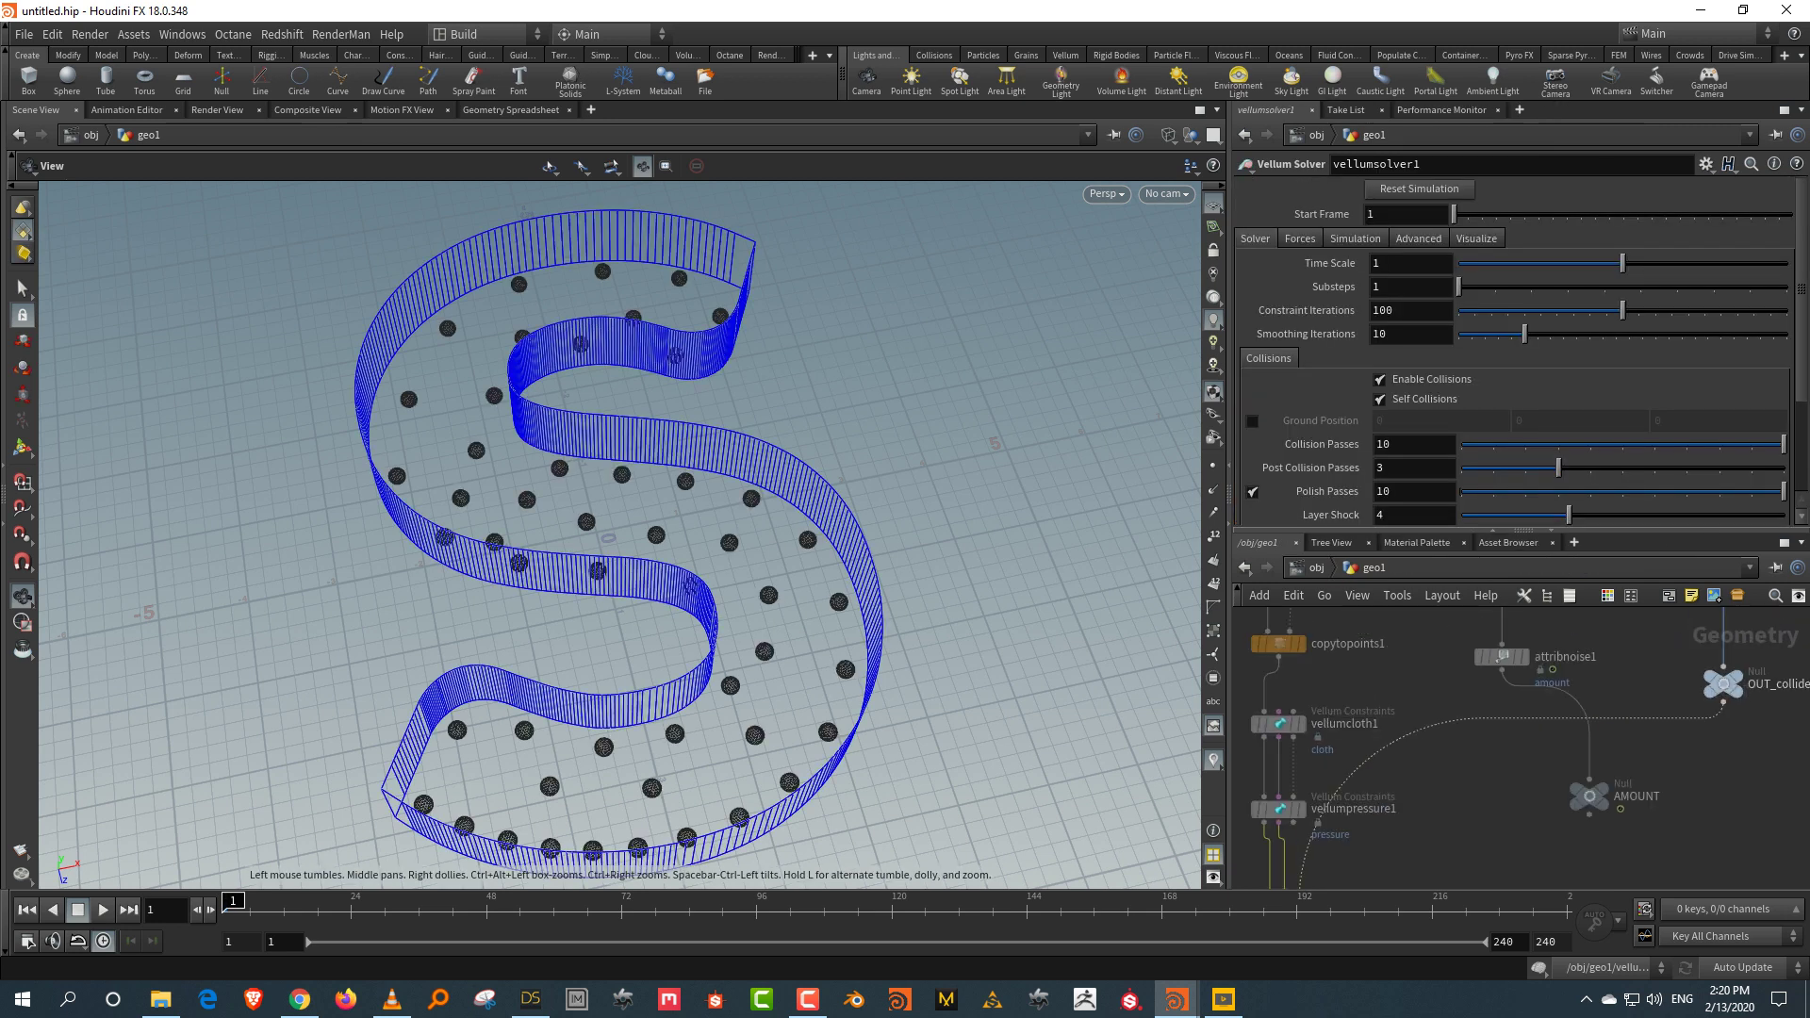
Step: Remap attribnoise1's amount noise to a Minimum of 50 and a Maximum of 350
left_click(1462, 699)
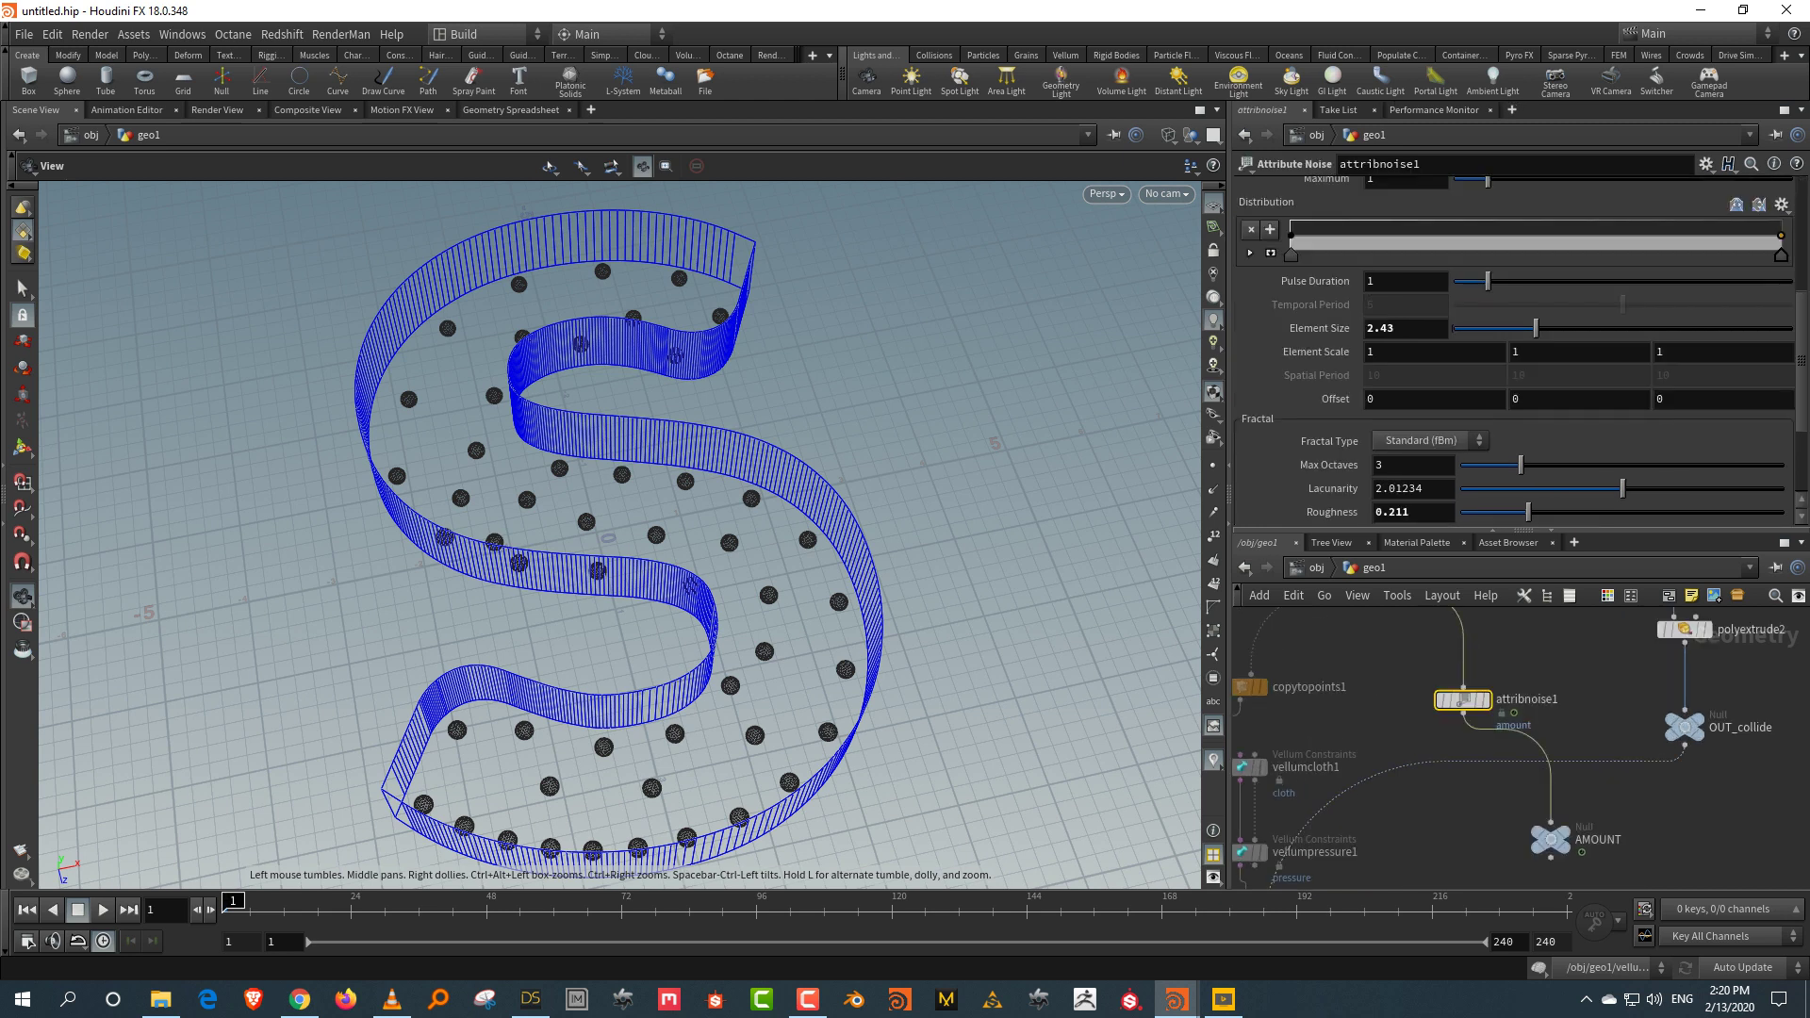
left_click_drag(1537, 530, 1537, 611)
scroll(1518, 386, "up", 3)
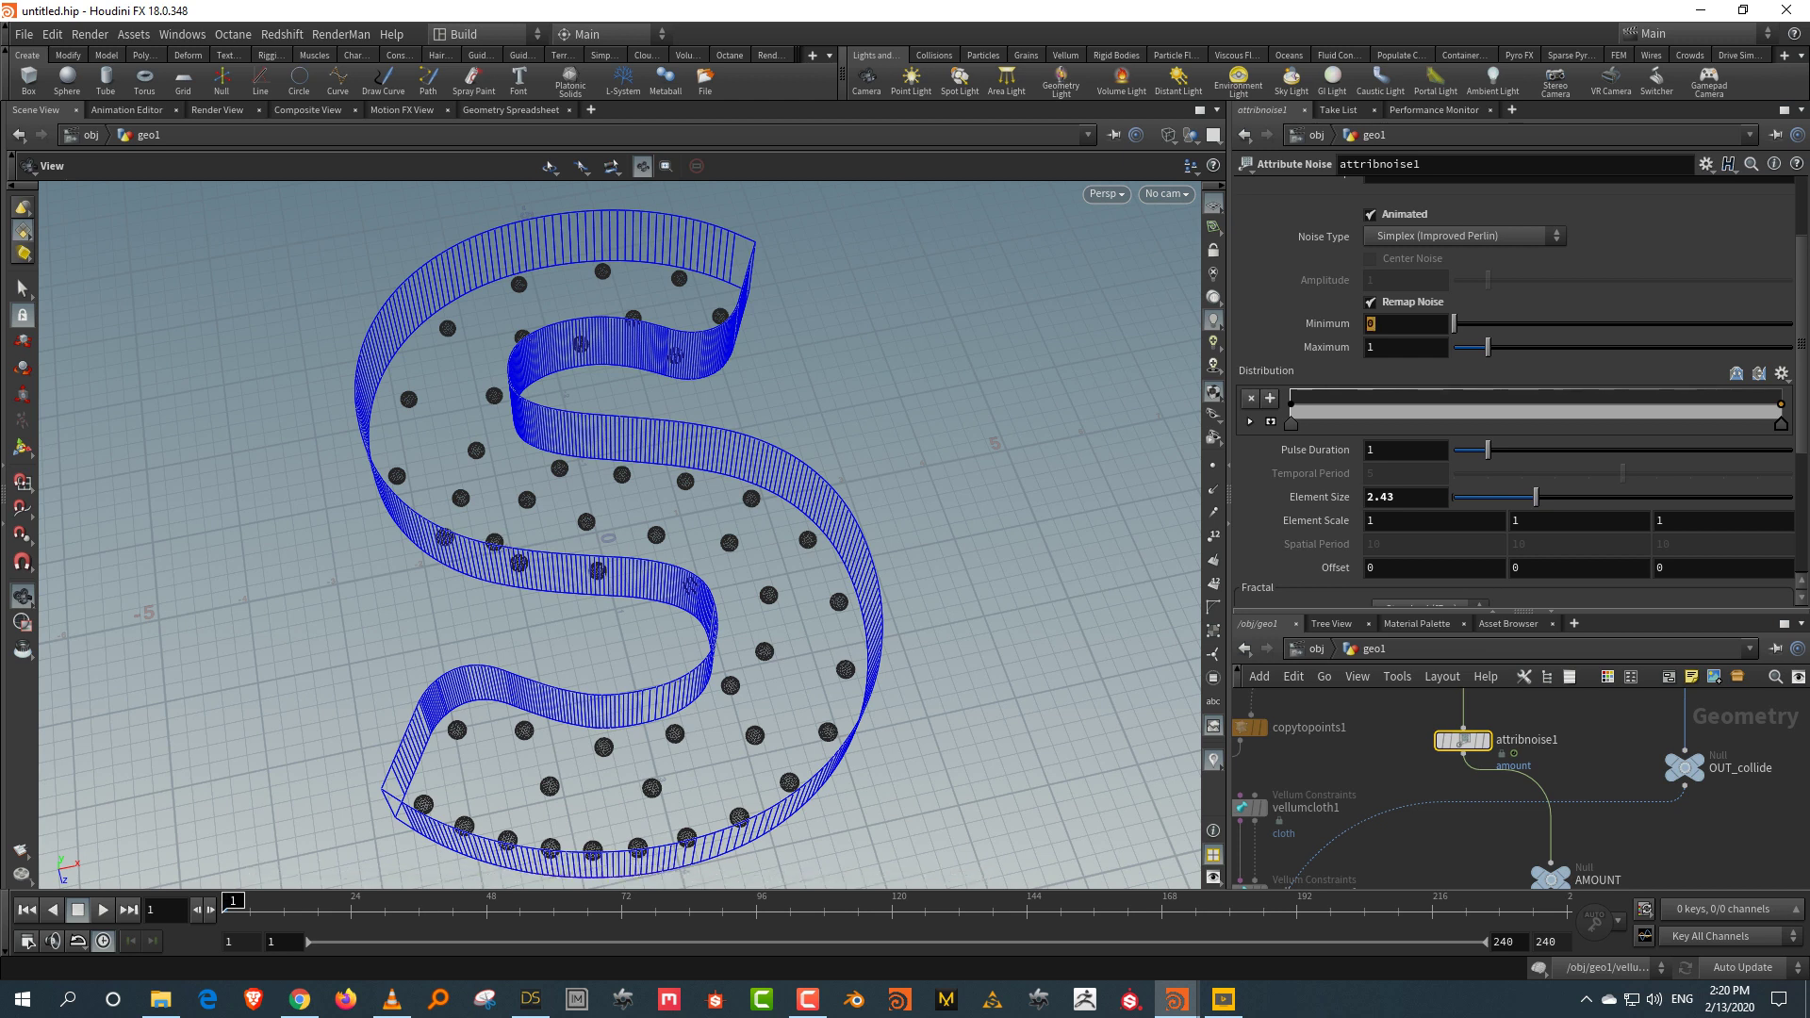
type("50")
key("Tab")
type("350")
key("Return")
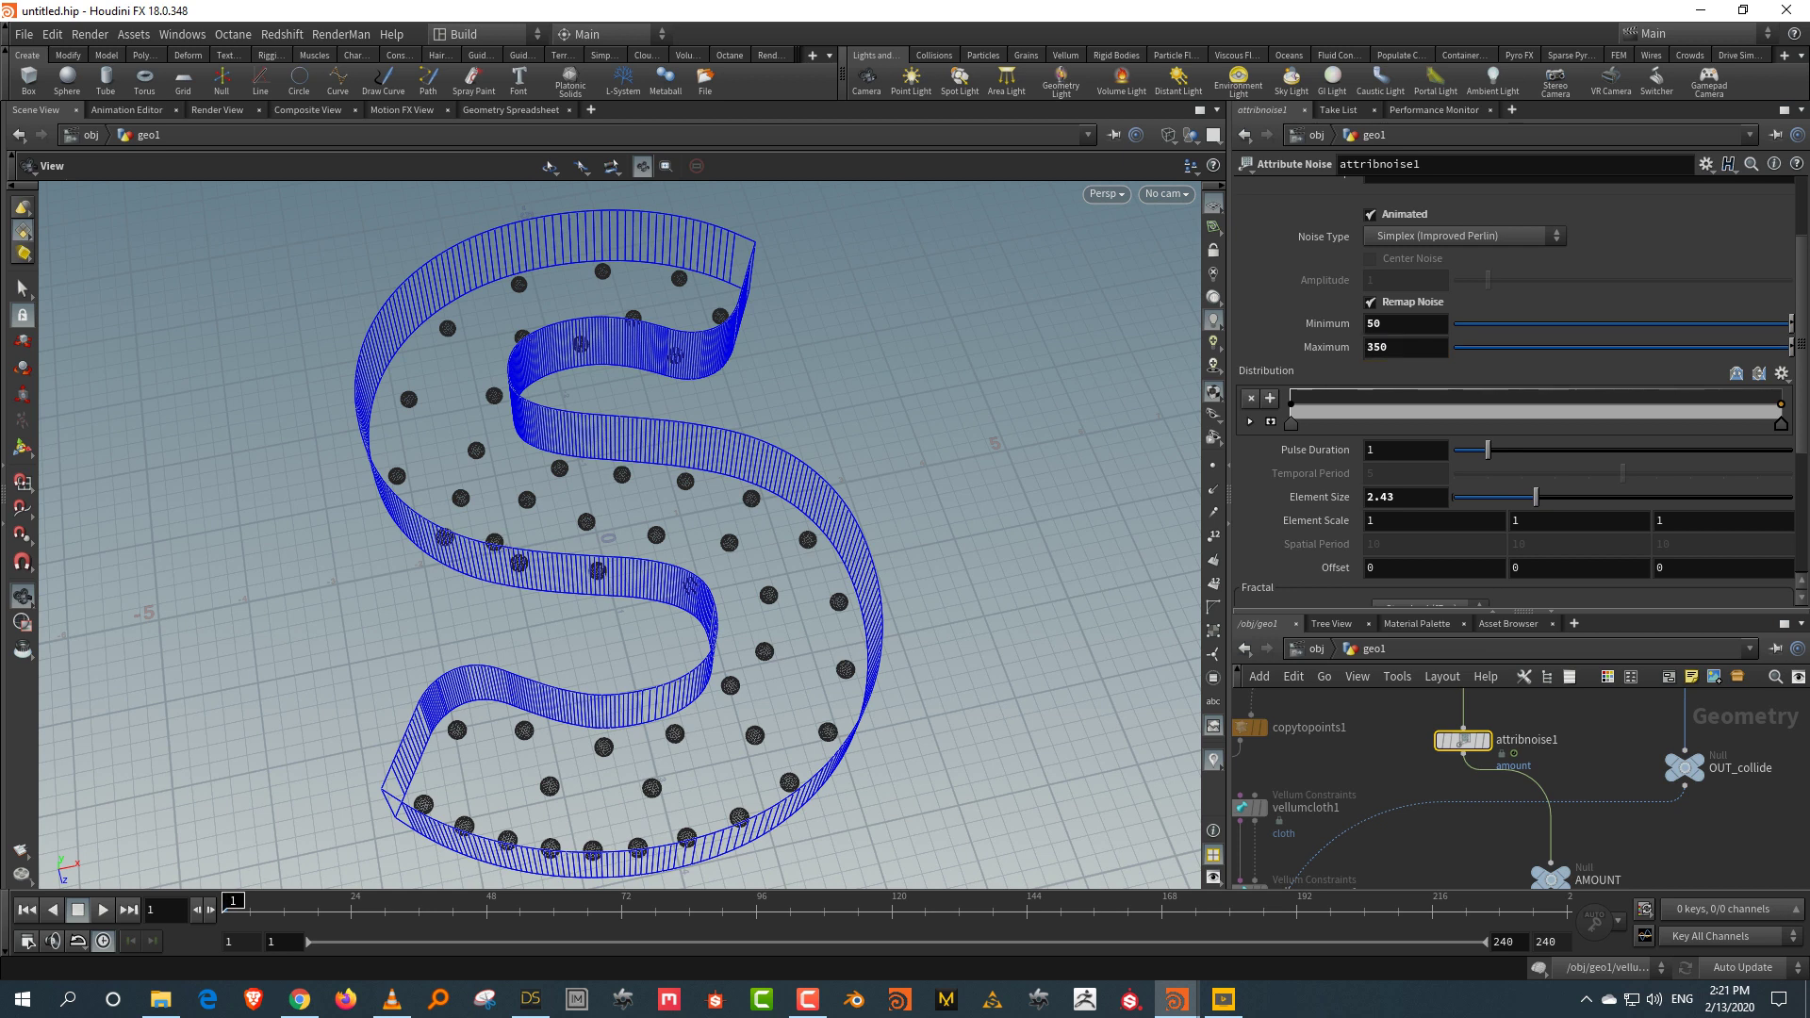
scroll(1518, 387, "down", 6)
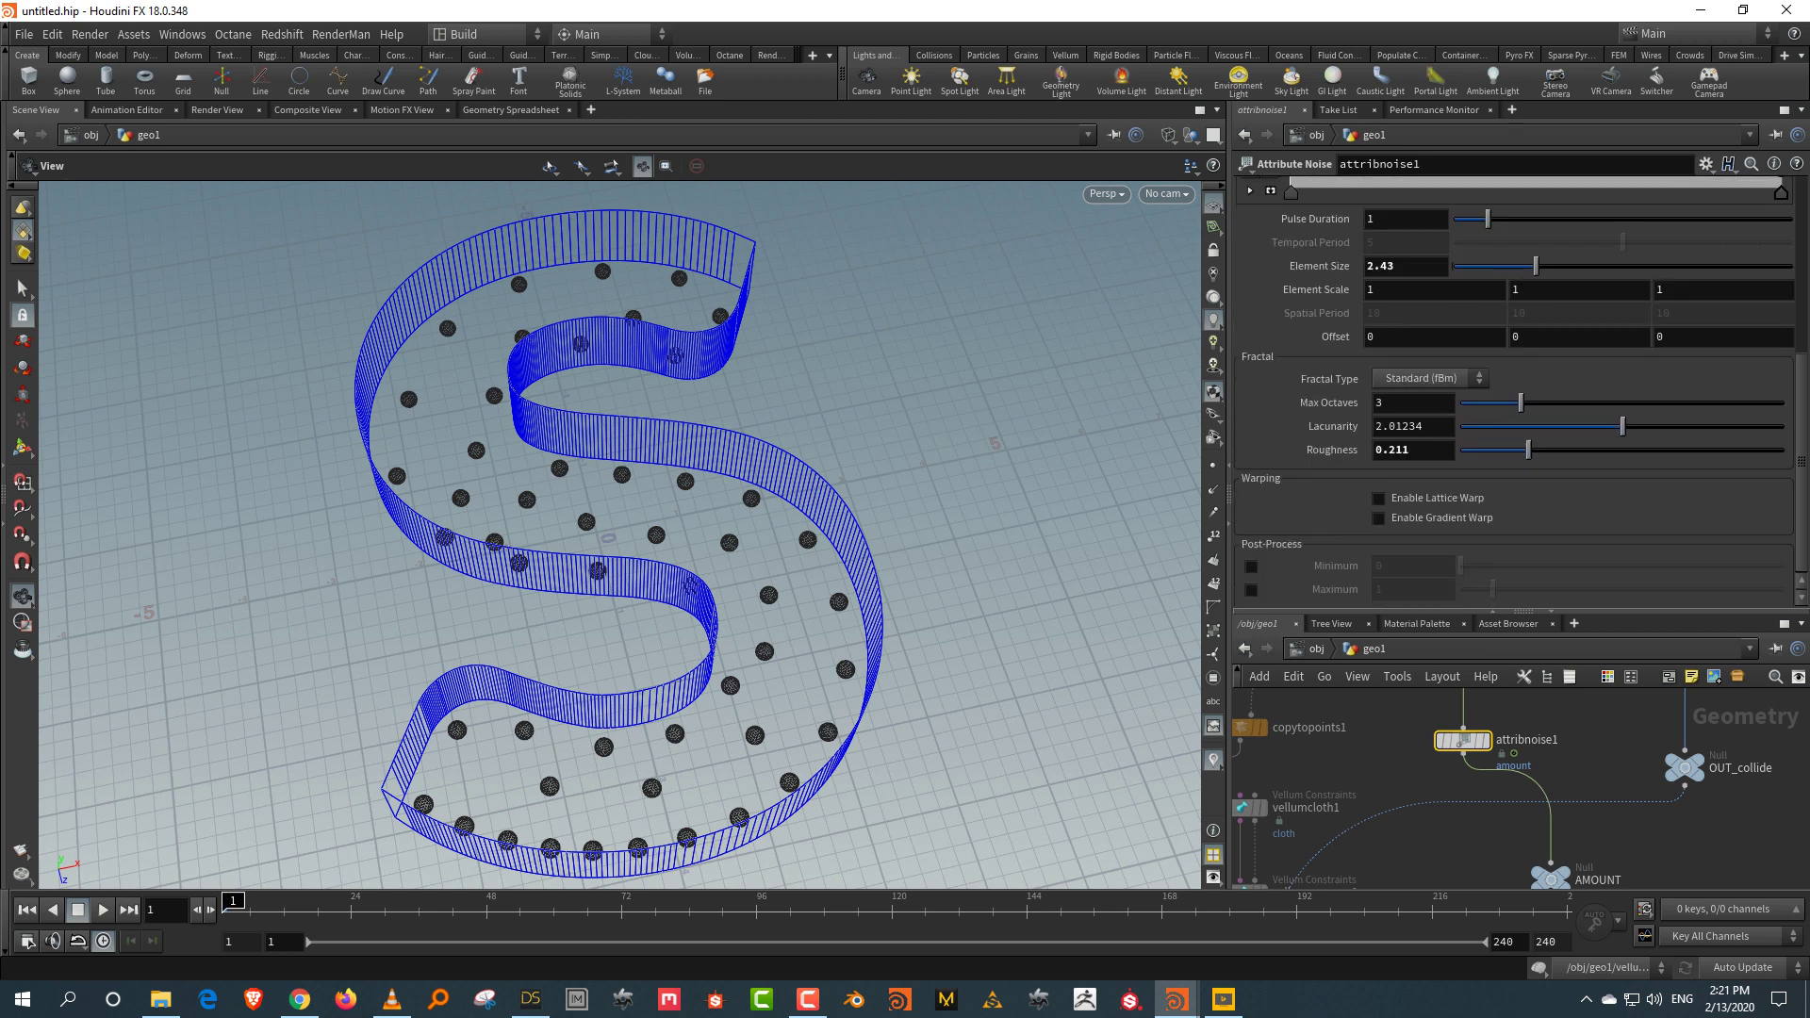
left_click(1392, 780)
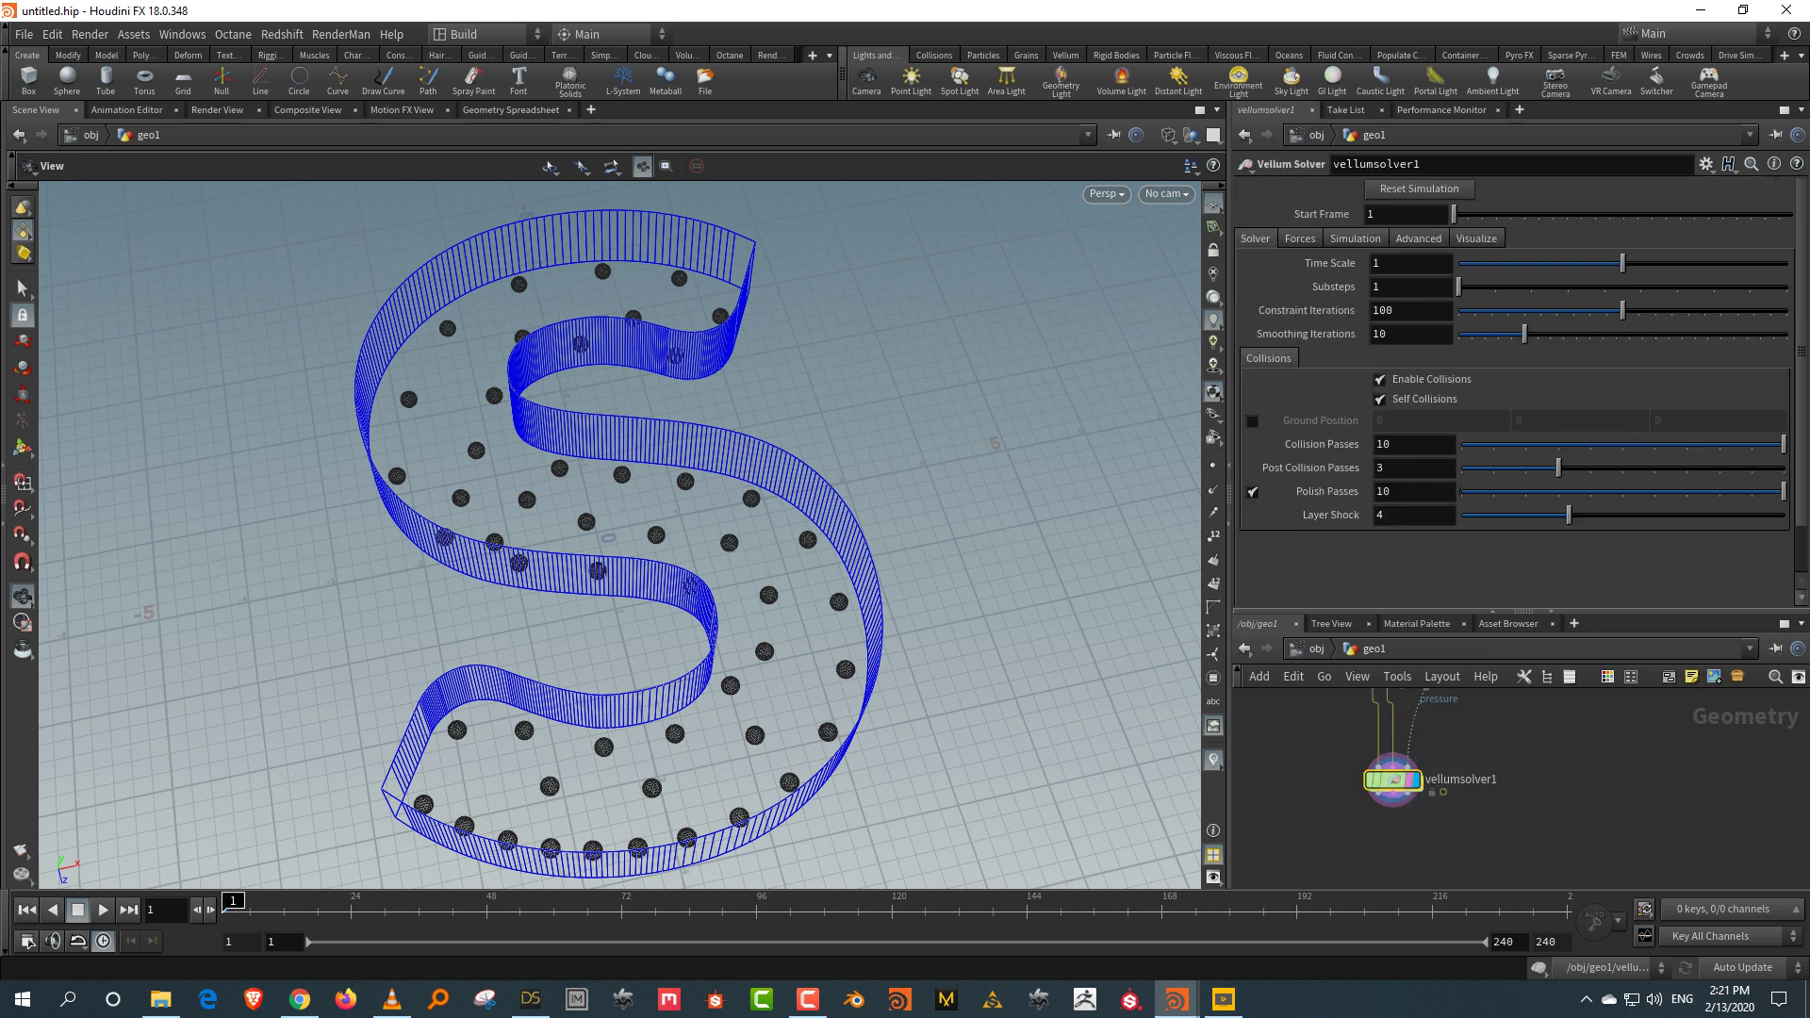
Step: Play the simulation, stop it, and rewind to frame 1
left_click(103, 910)
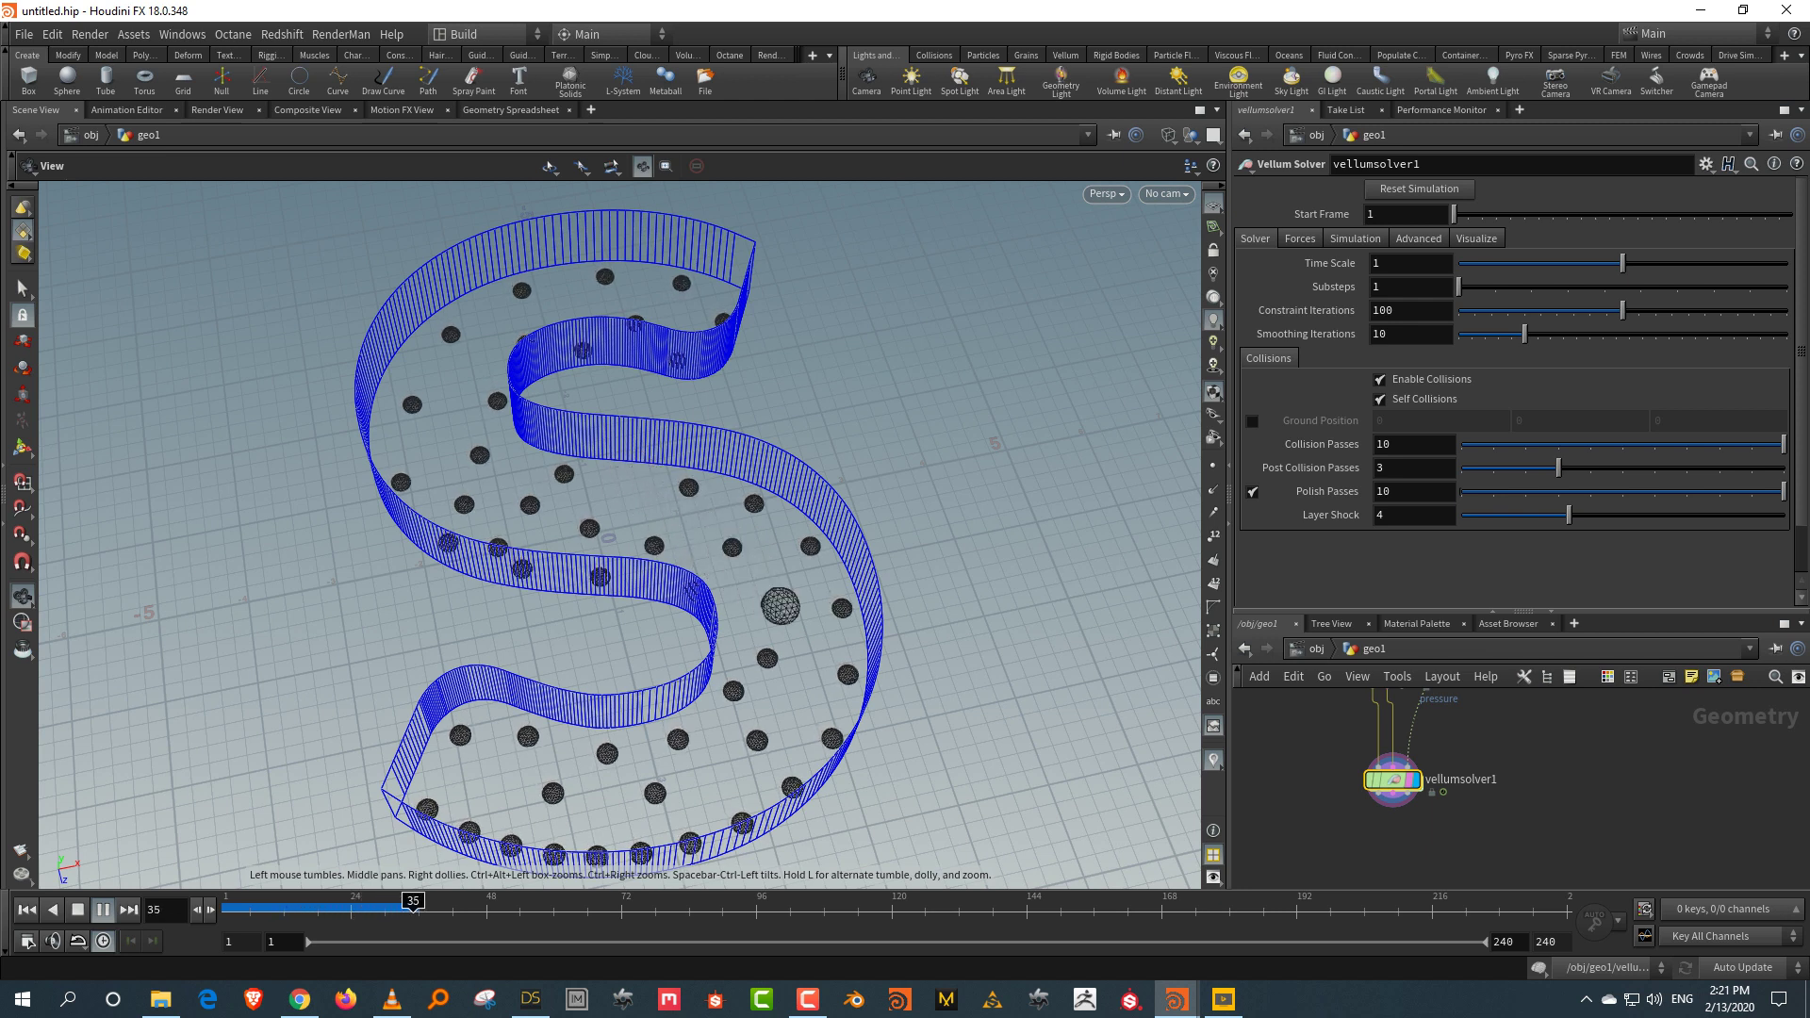
key("Escape")
left_click(27, 910)
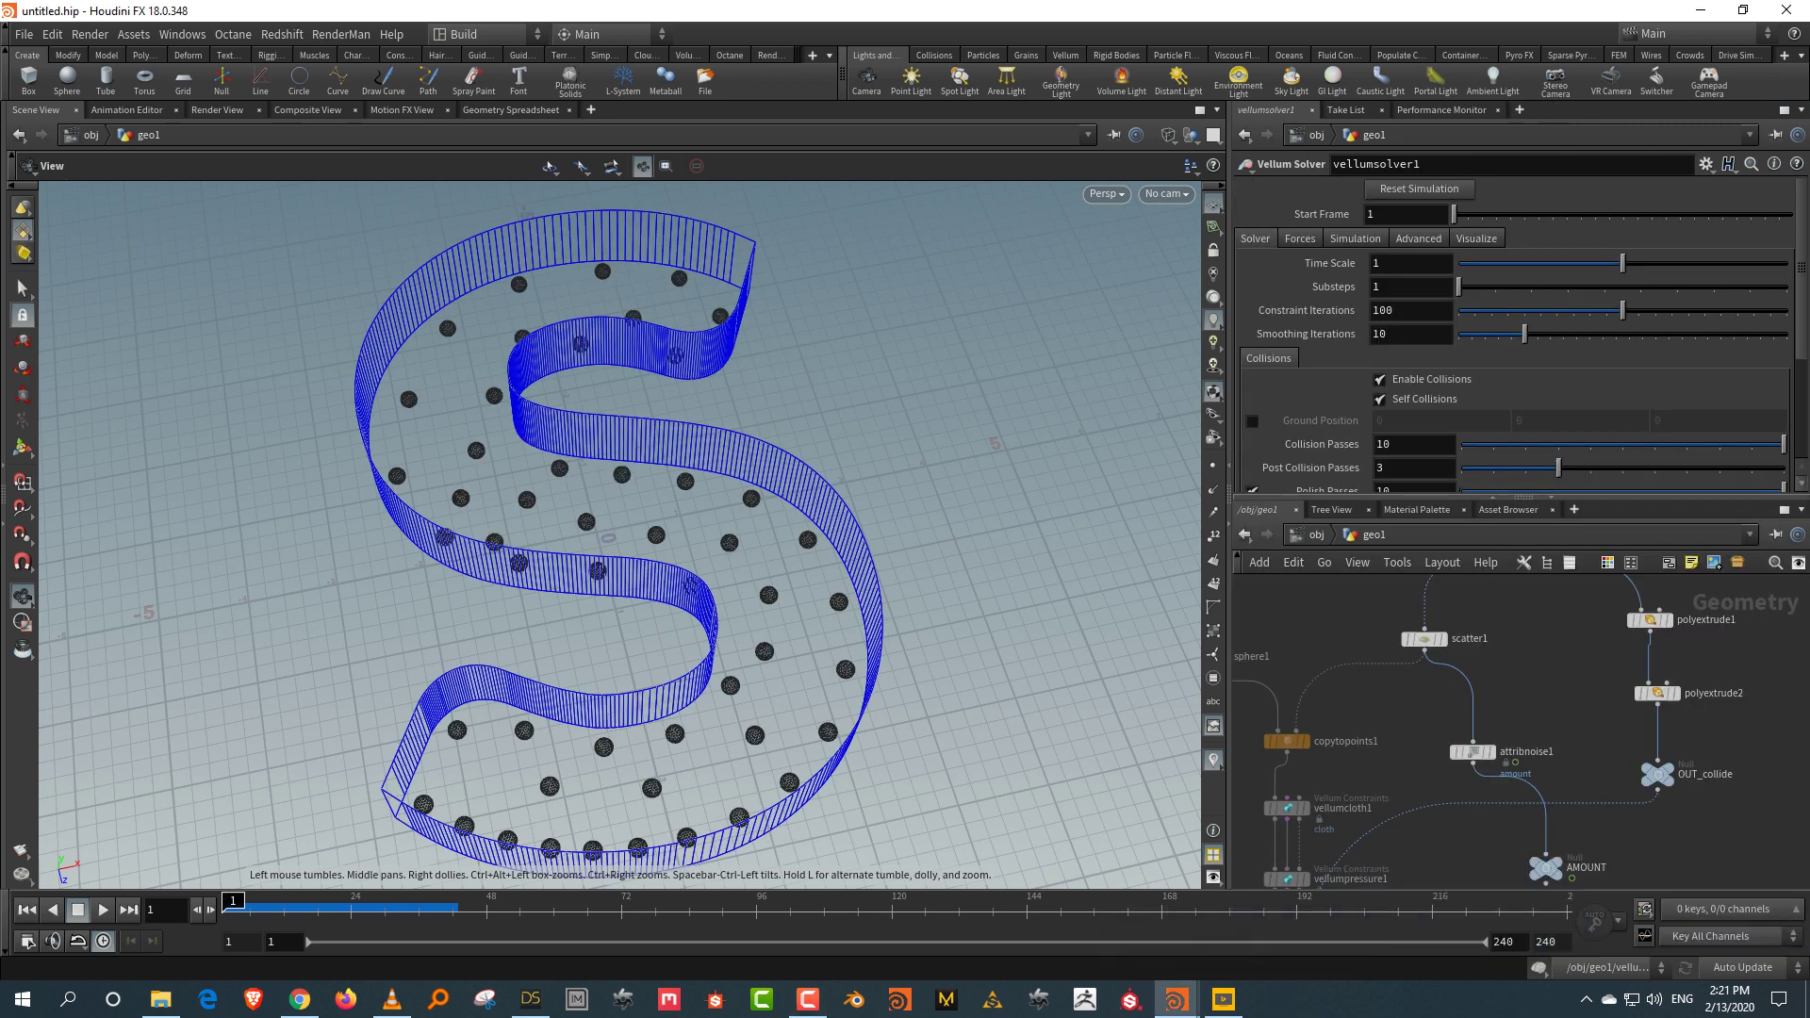
Step: Display attribnoise1's points, then copytopoints1's spheres without the S collider
scroll(1576, 732, "up", 2)
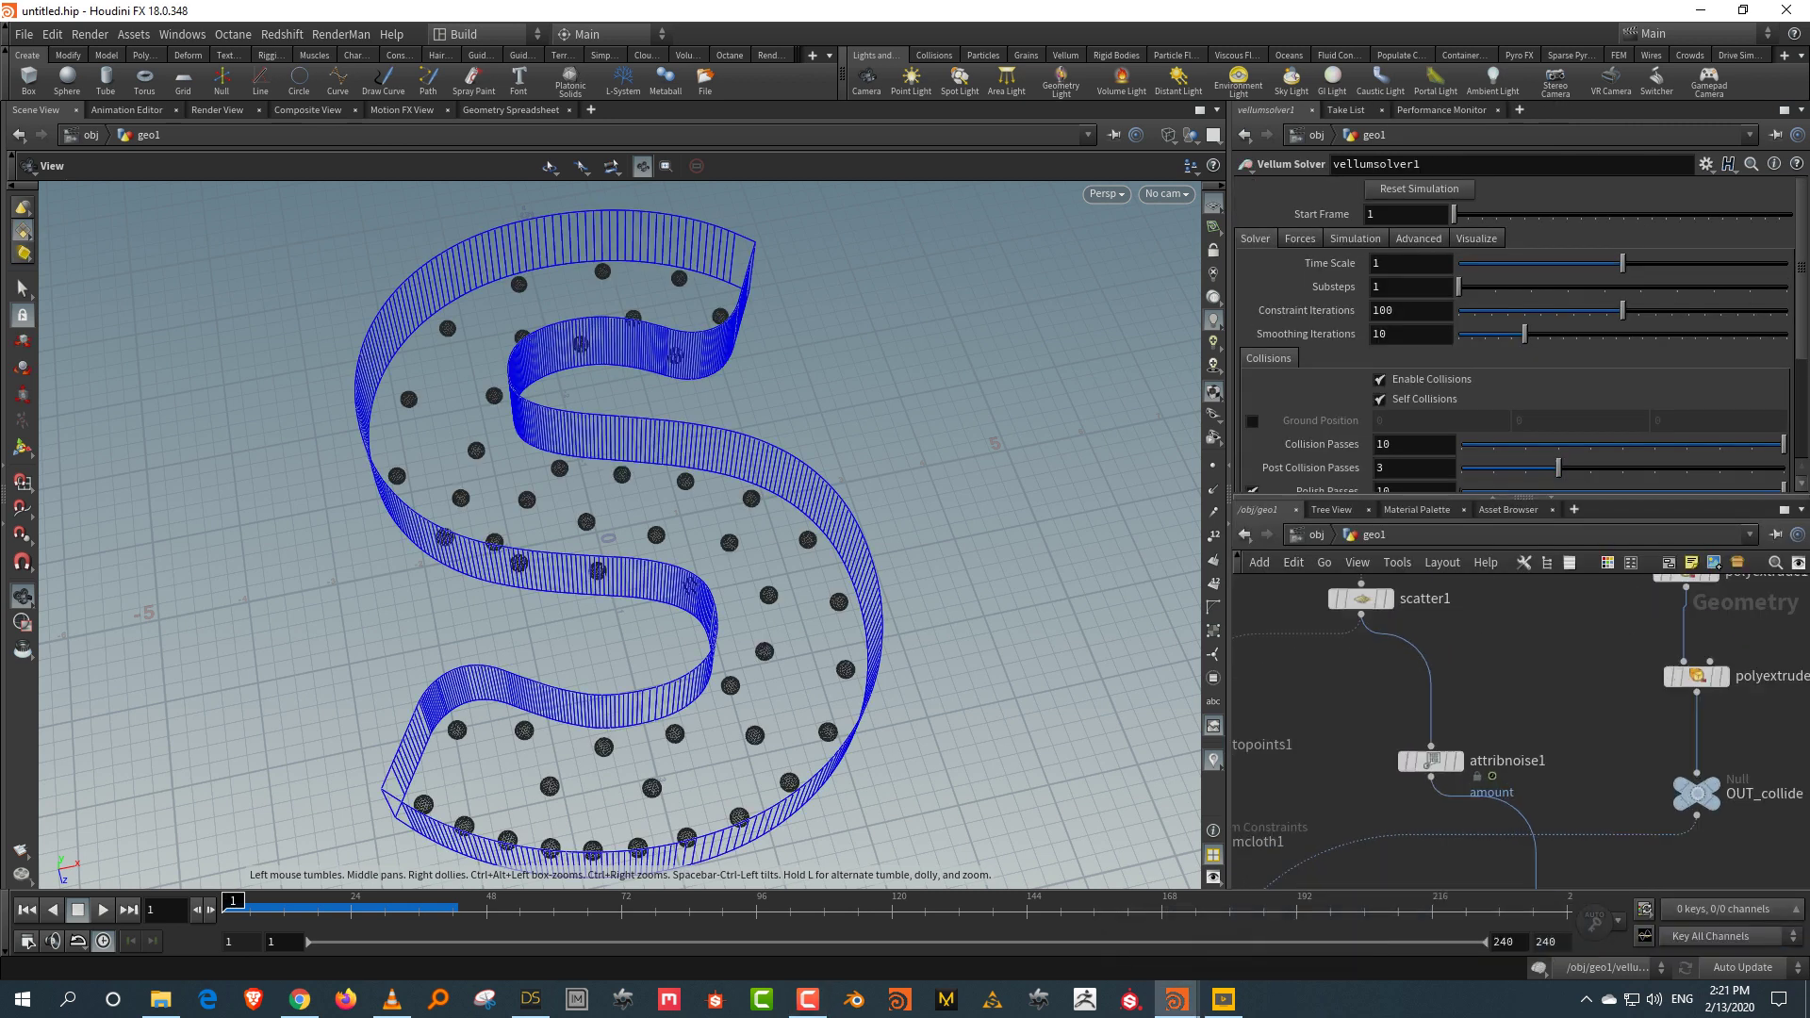
left_click_drag(1429, 760, 1545, 719)
left_click(1554, 674)
left_click(1545, 719)
middle_click_drag(1471, 792, 1720, 778)
left_click(1424, 726)
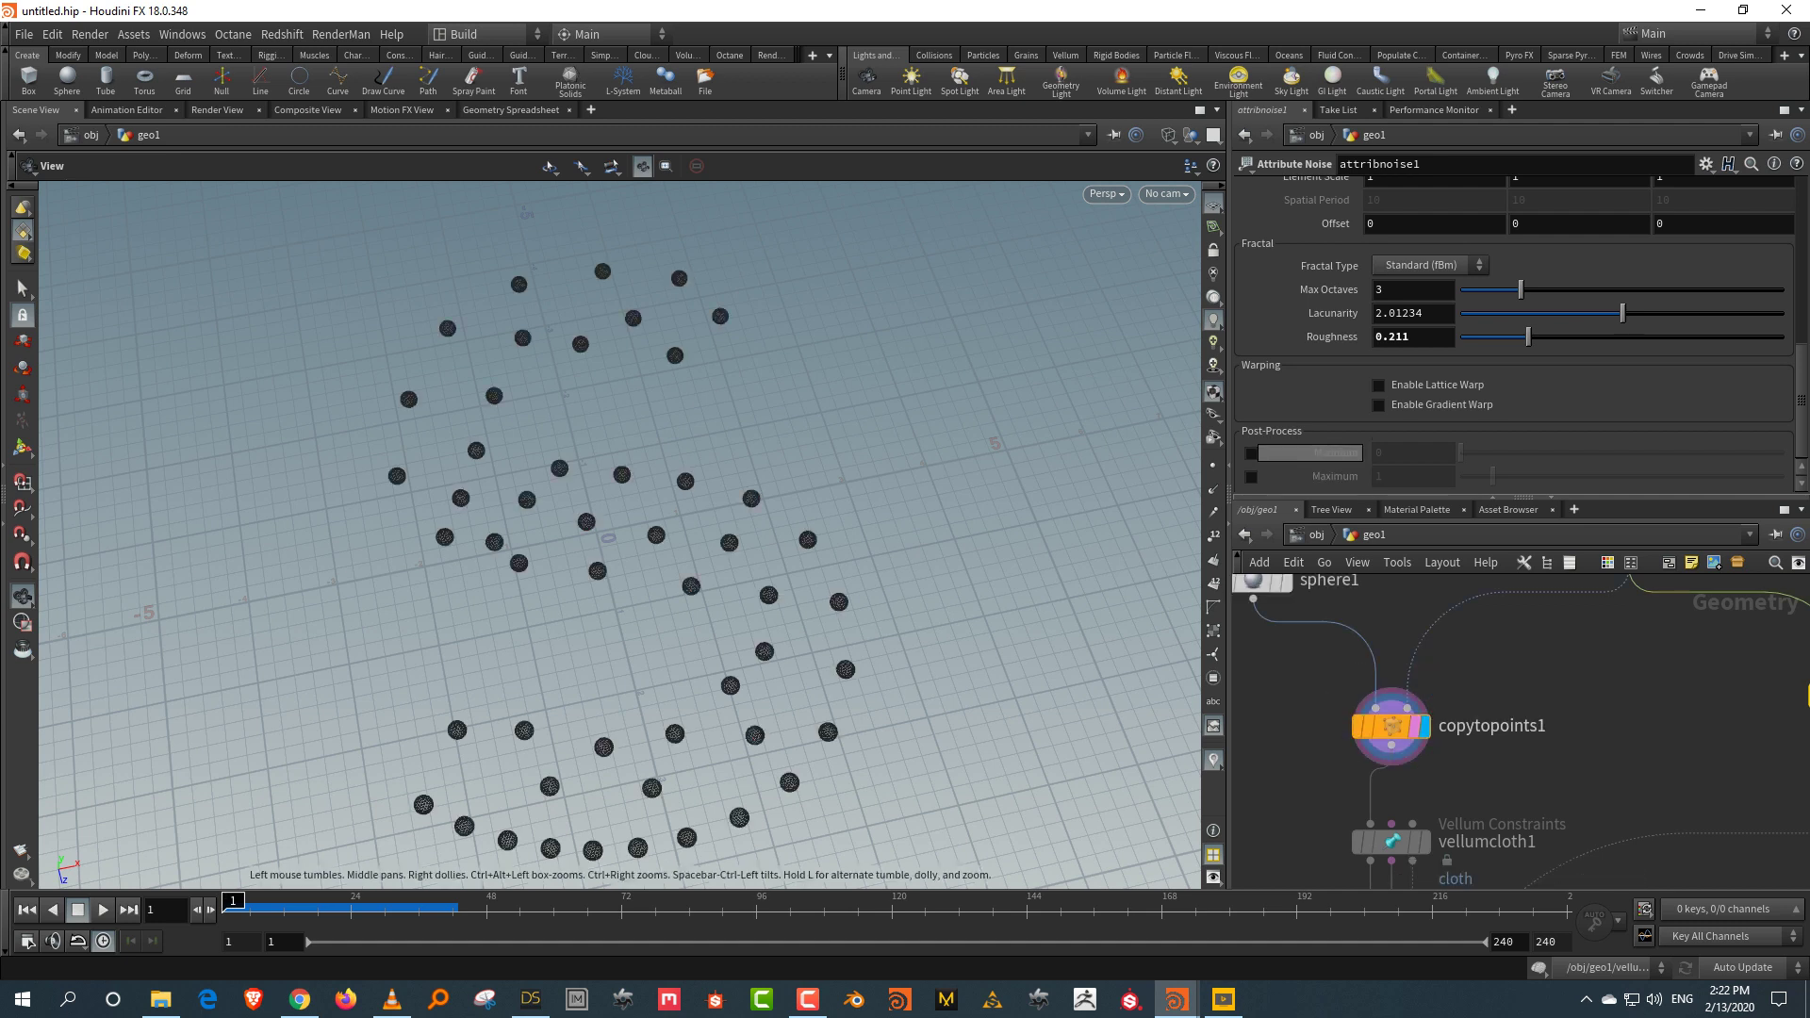
Step: Add a new Copy to Points node, copytopoints2, in the geo1 network
left_click_drag(1522, 498, 1522, 376)
middle_click_drag(1659, 679, 1585, 673)
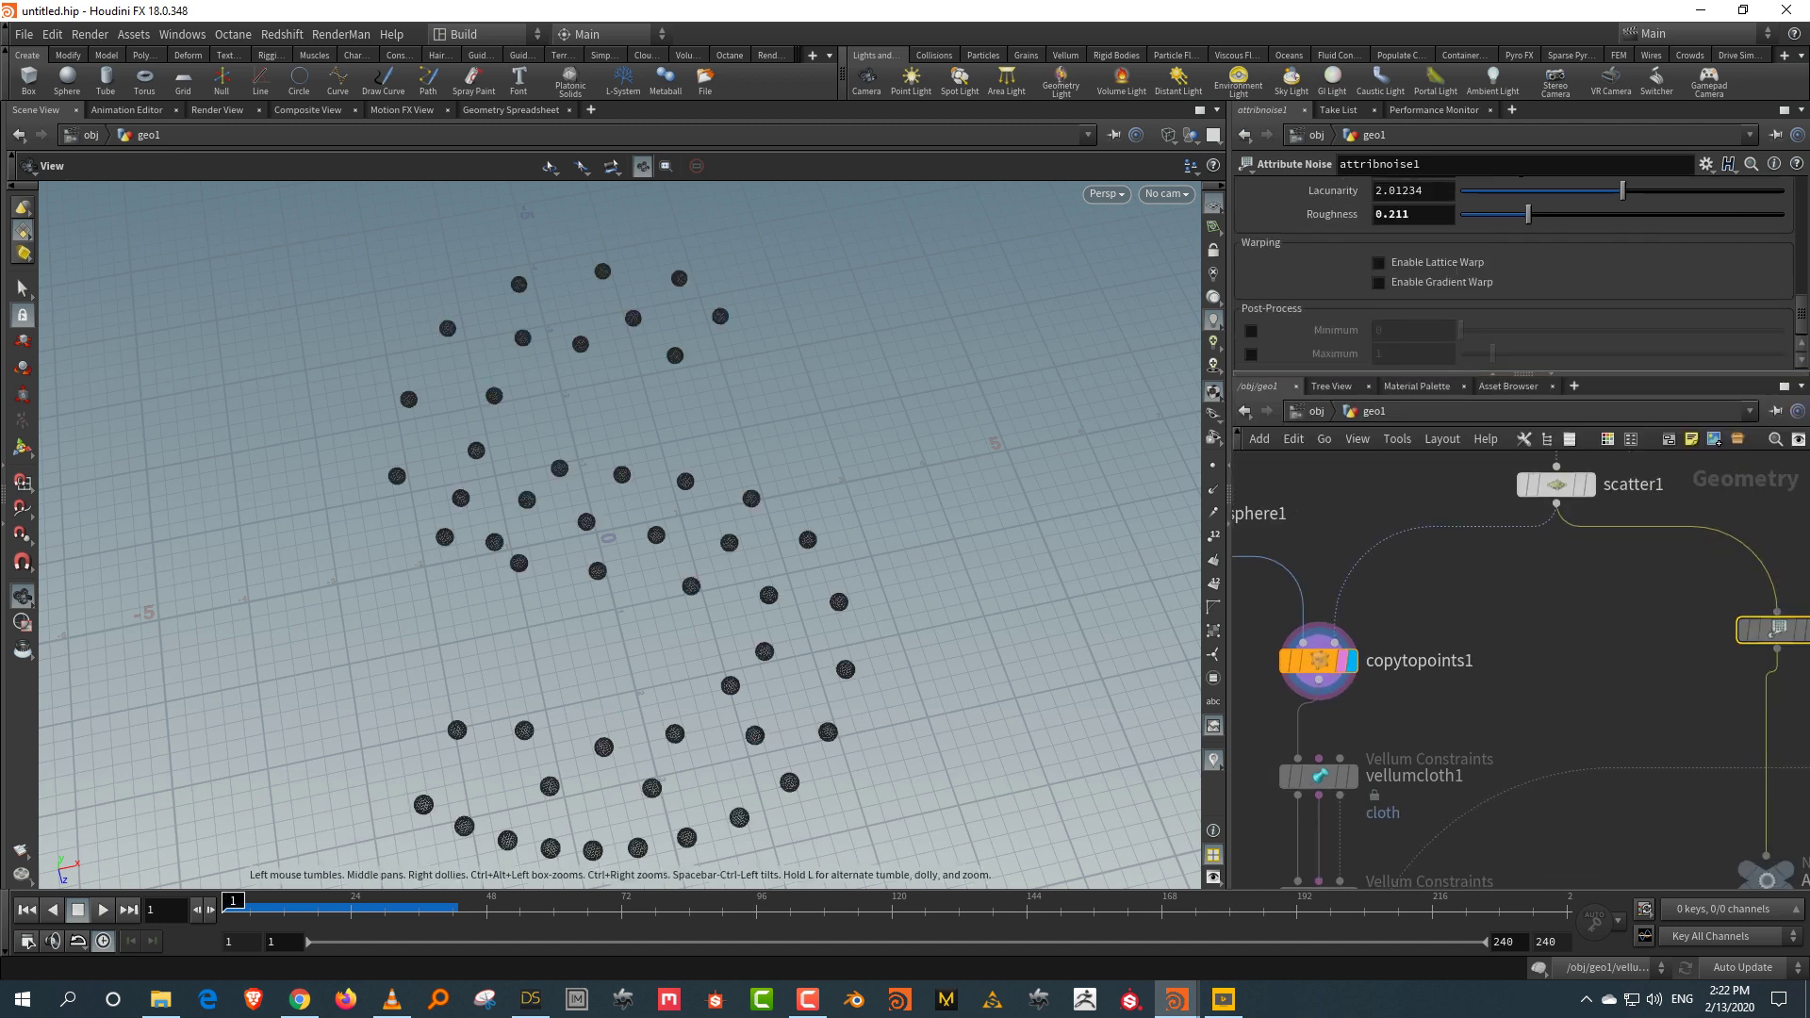
key("Tab")
type("copy")
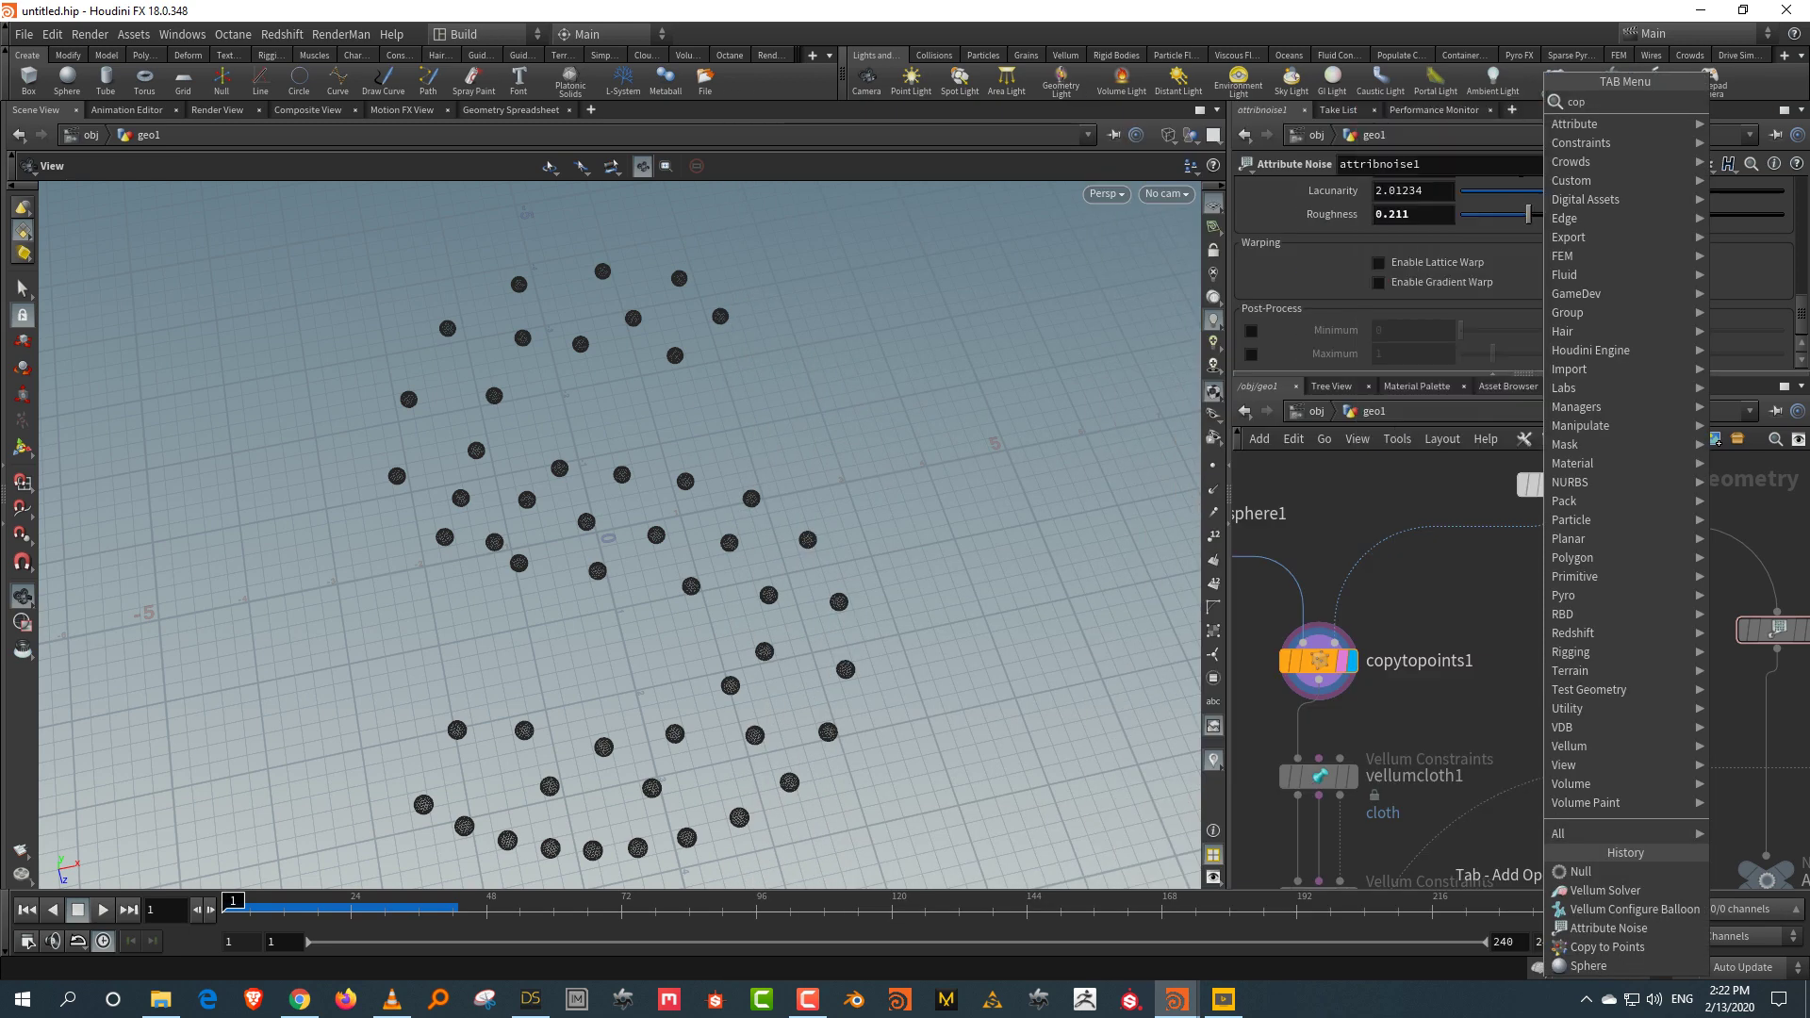
left_click(1420, 157)
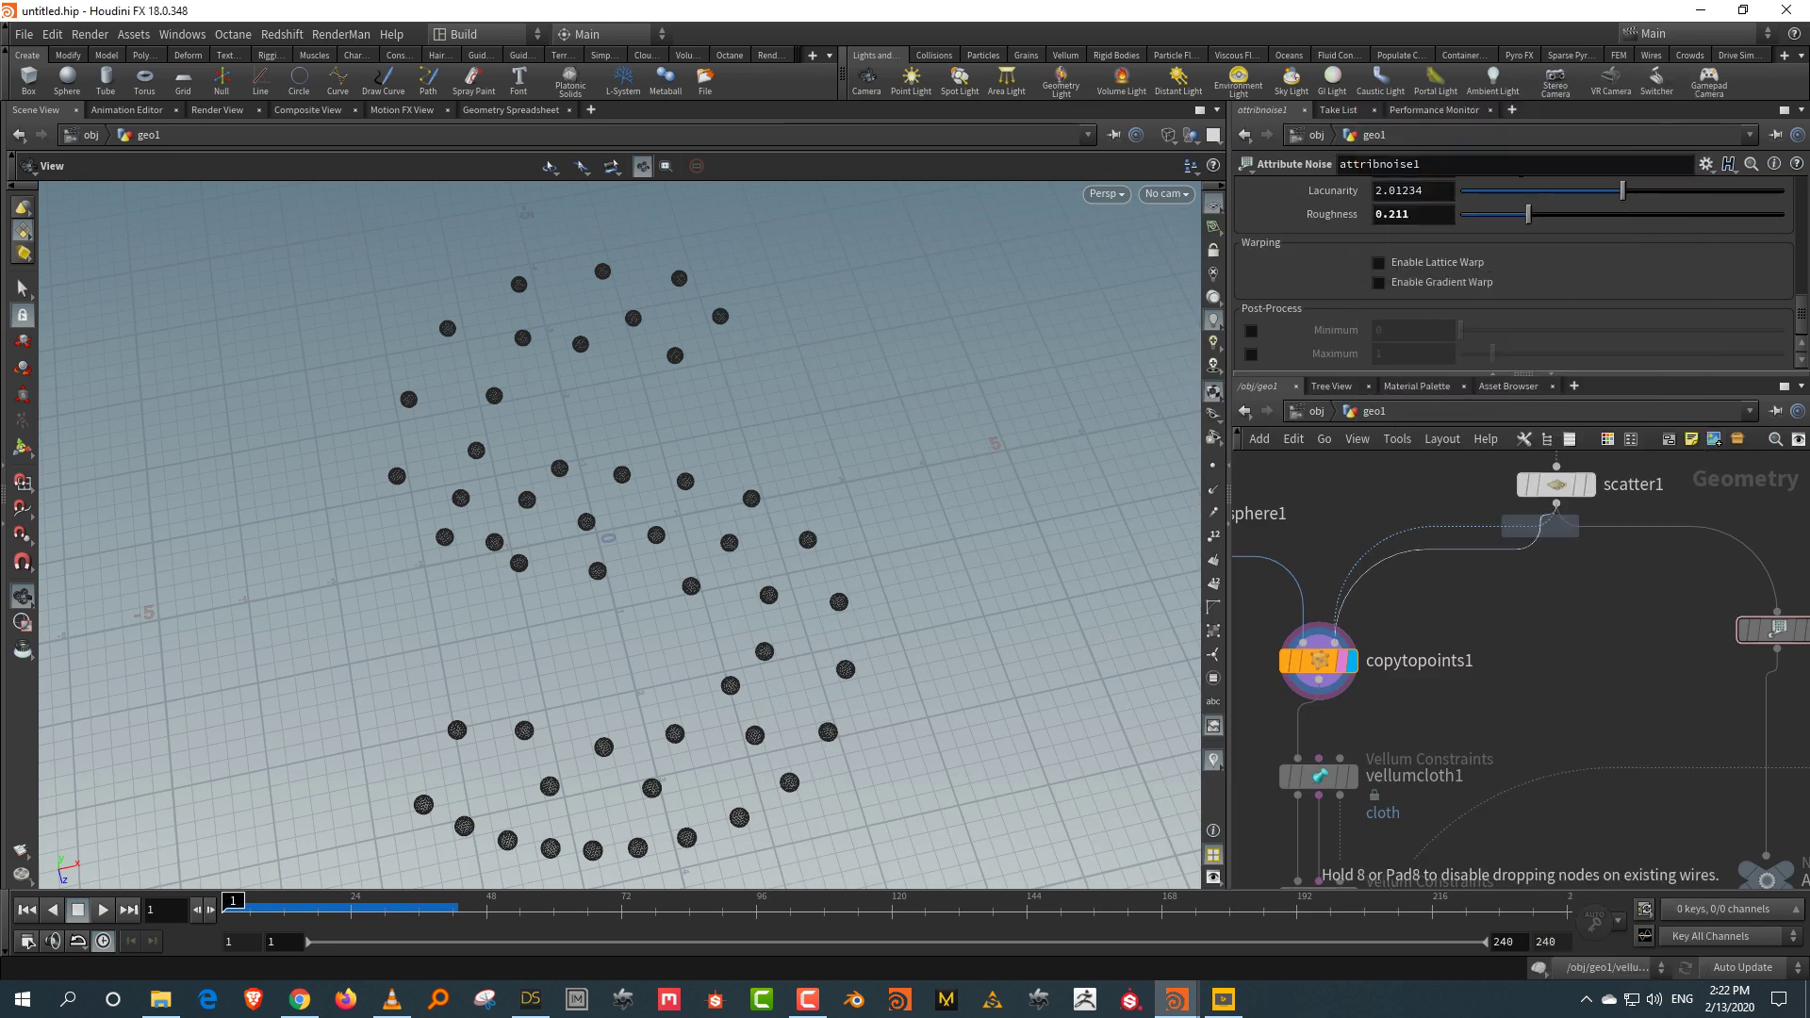
left_click(1641, 718)
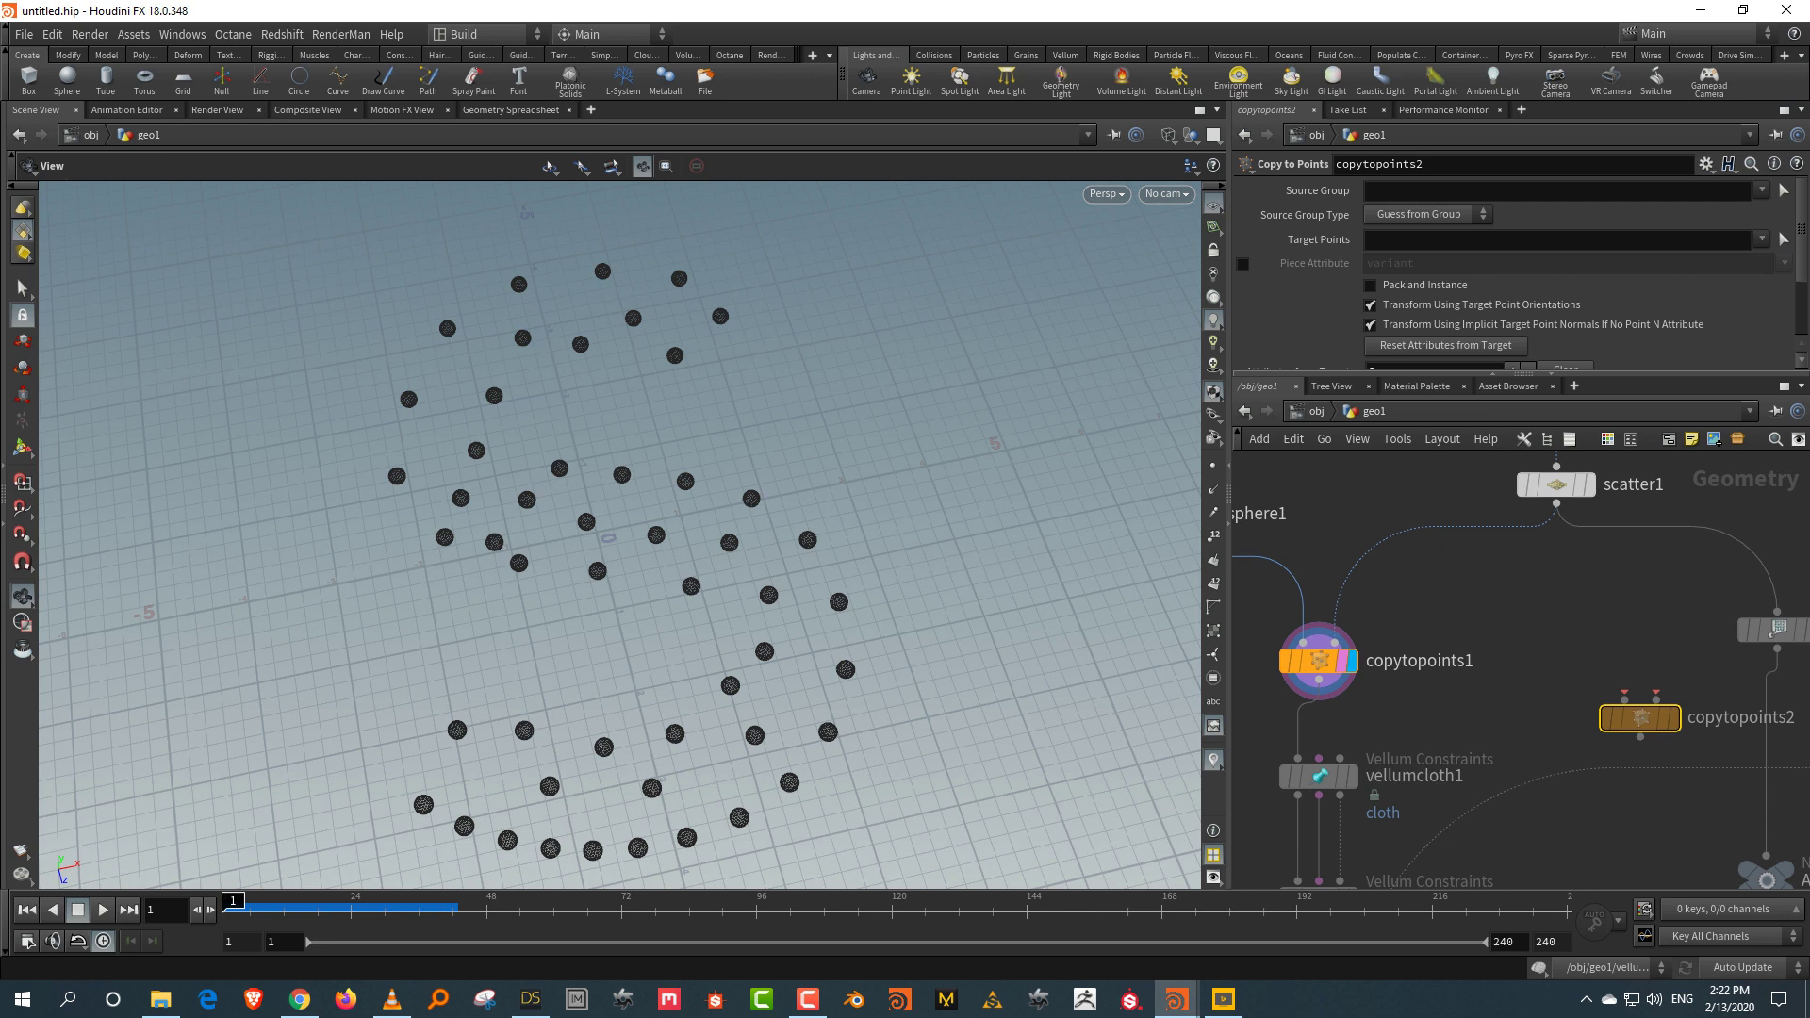
middle_click_drag(1641, 717, 1641, 642)
left_click_drag(1641, 642, 1646, 741)
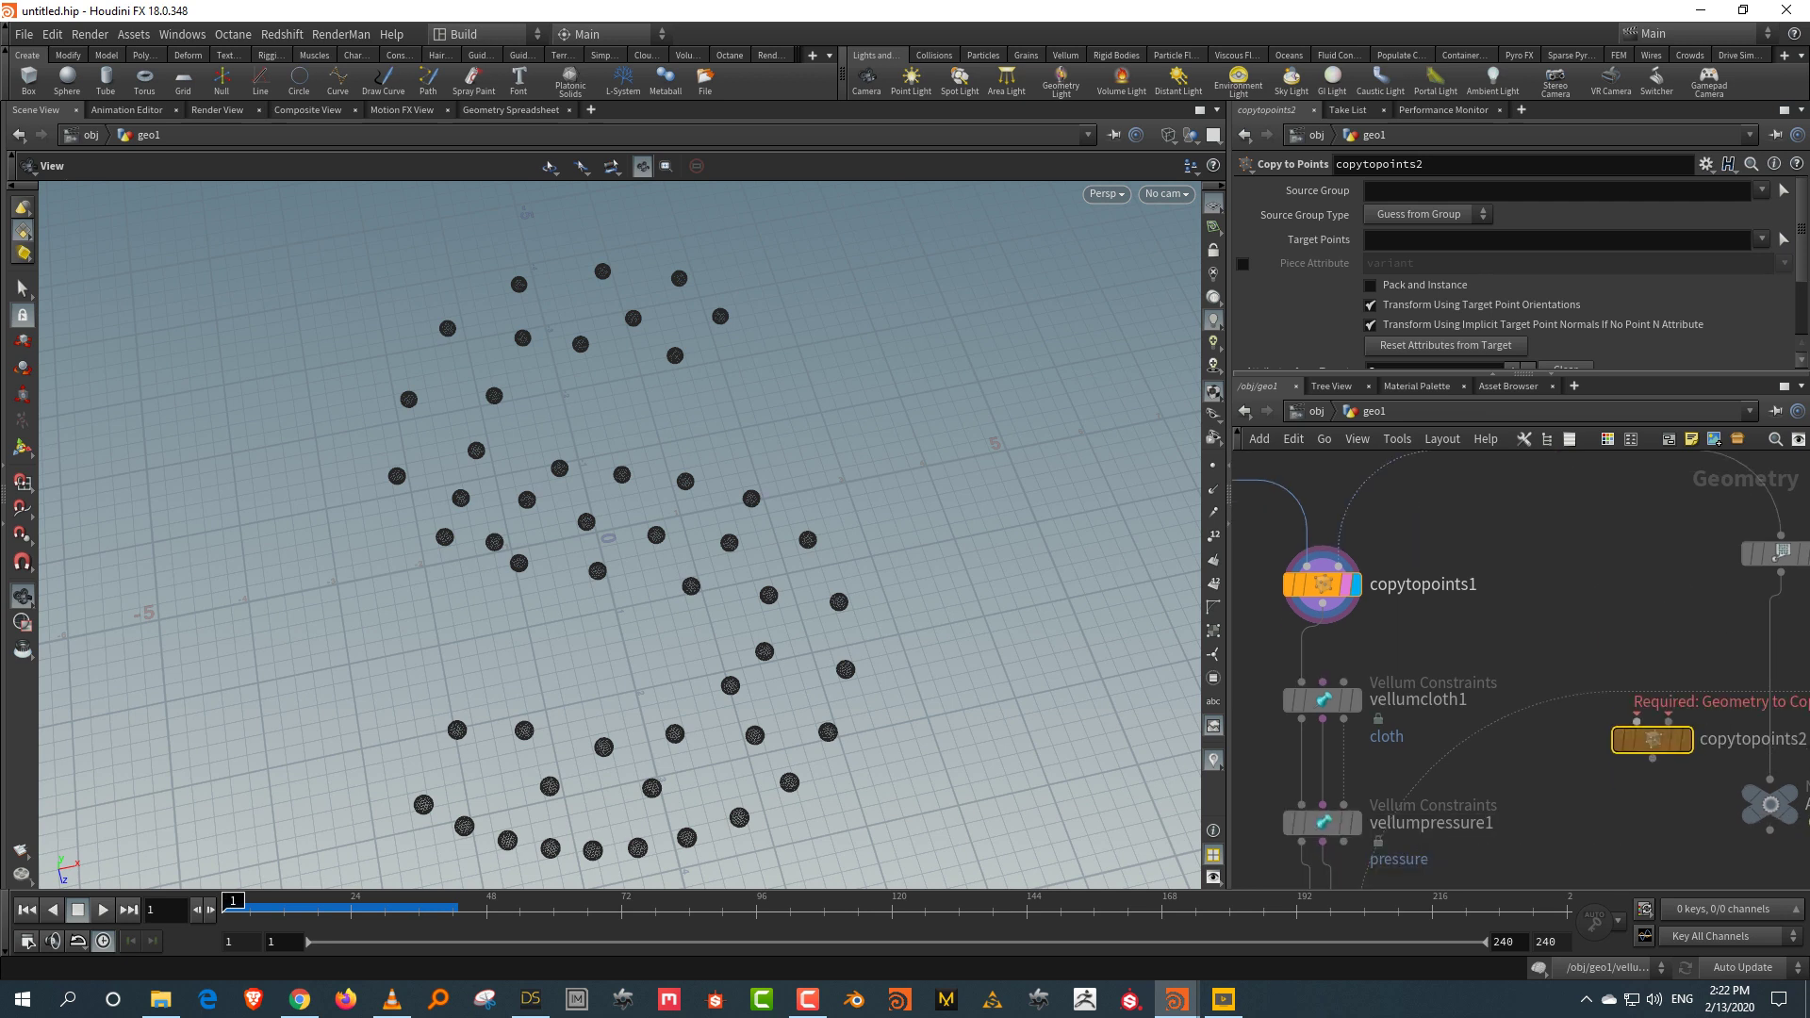
middle_click_drag(1645, 740, 1740, 793)
Step: Wire attribnoise1 into copytopoints2, display it, and check its node info
left_click(1728, 771)
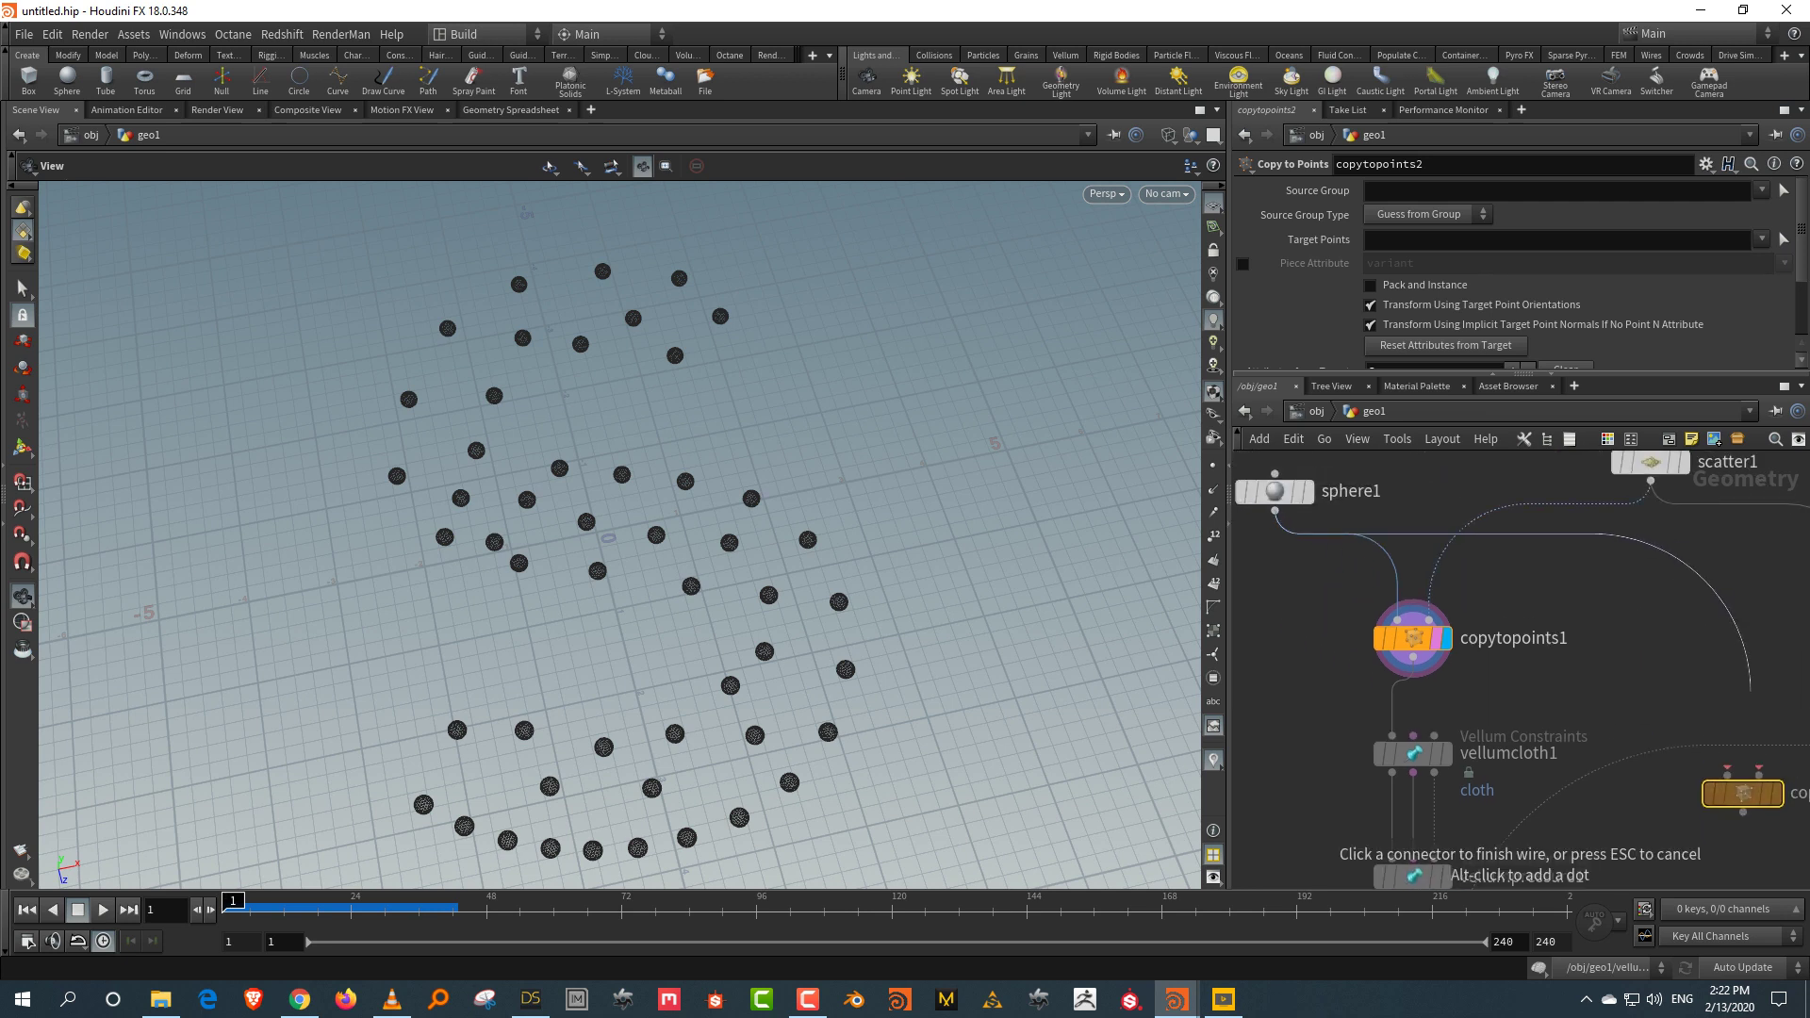
left_click(1704, 567)
left_click(1618, 694)
left_click(1515, 736)
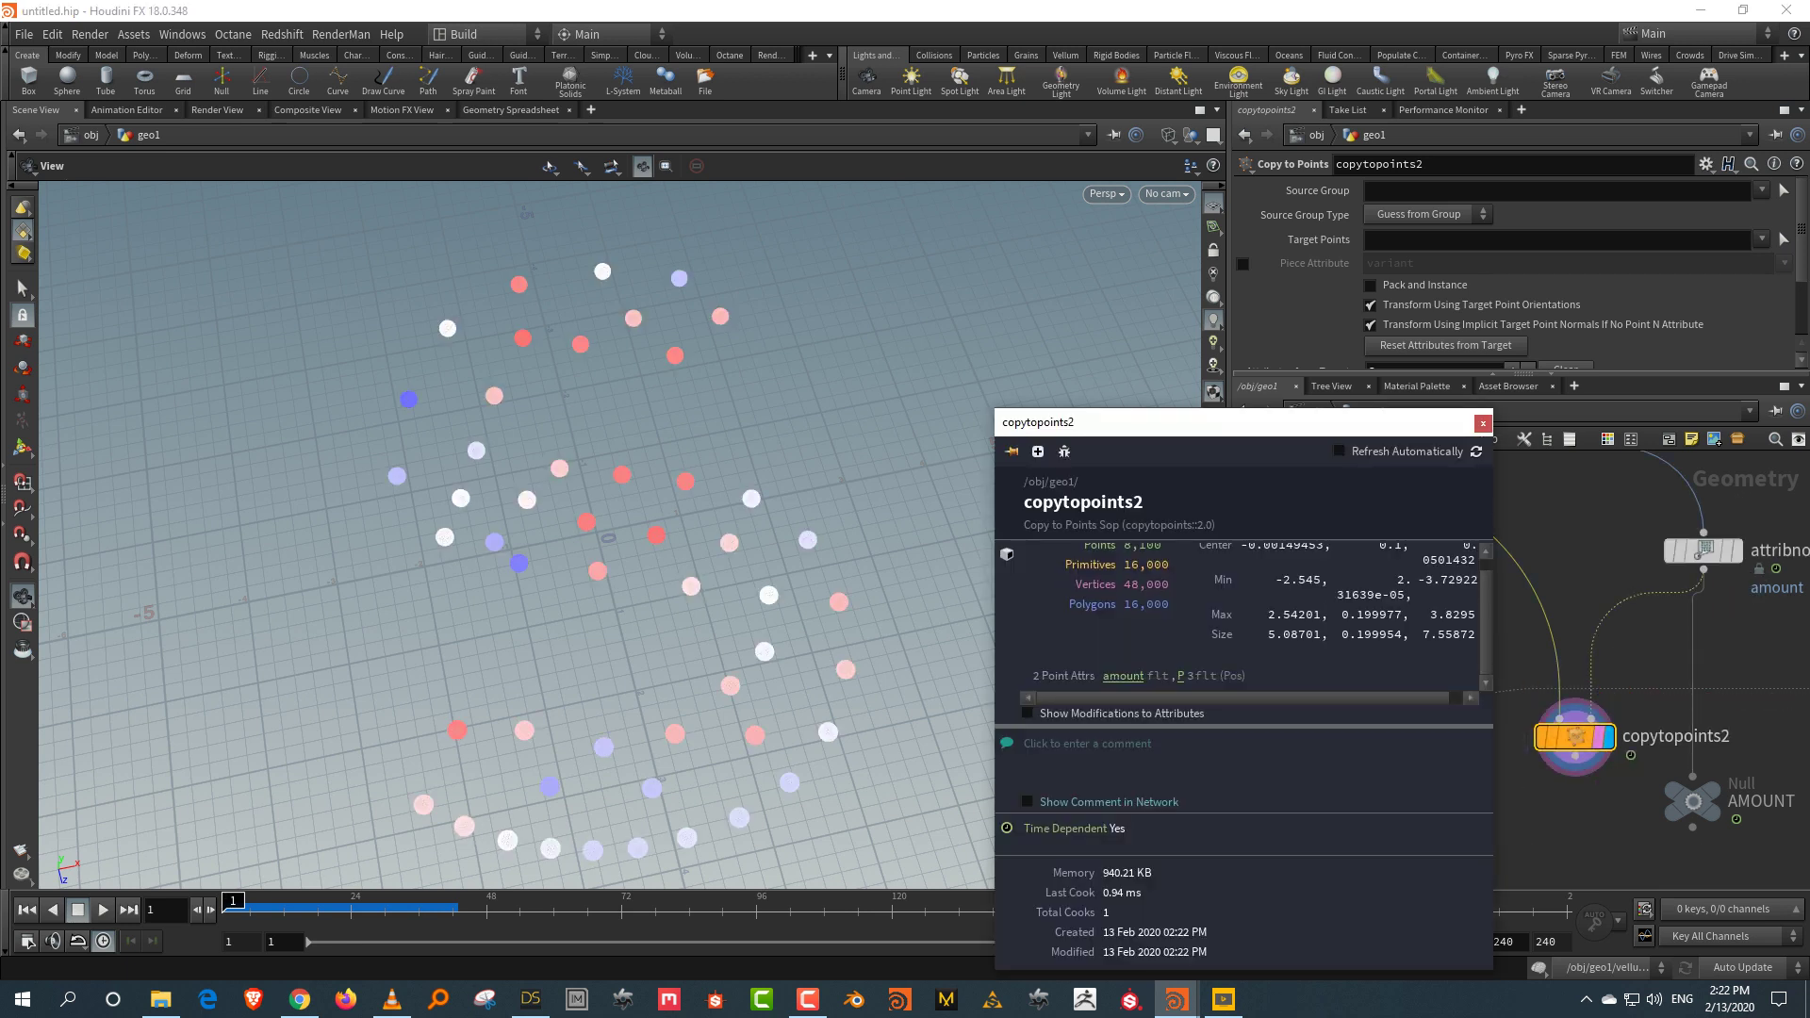
middle_click_drag(1679, 660, 1676, 629)
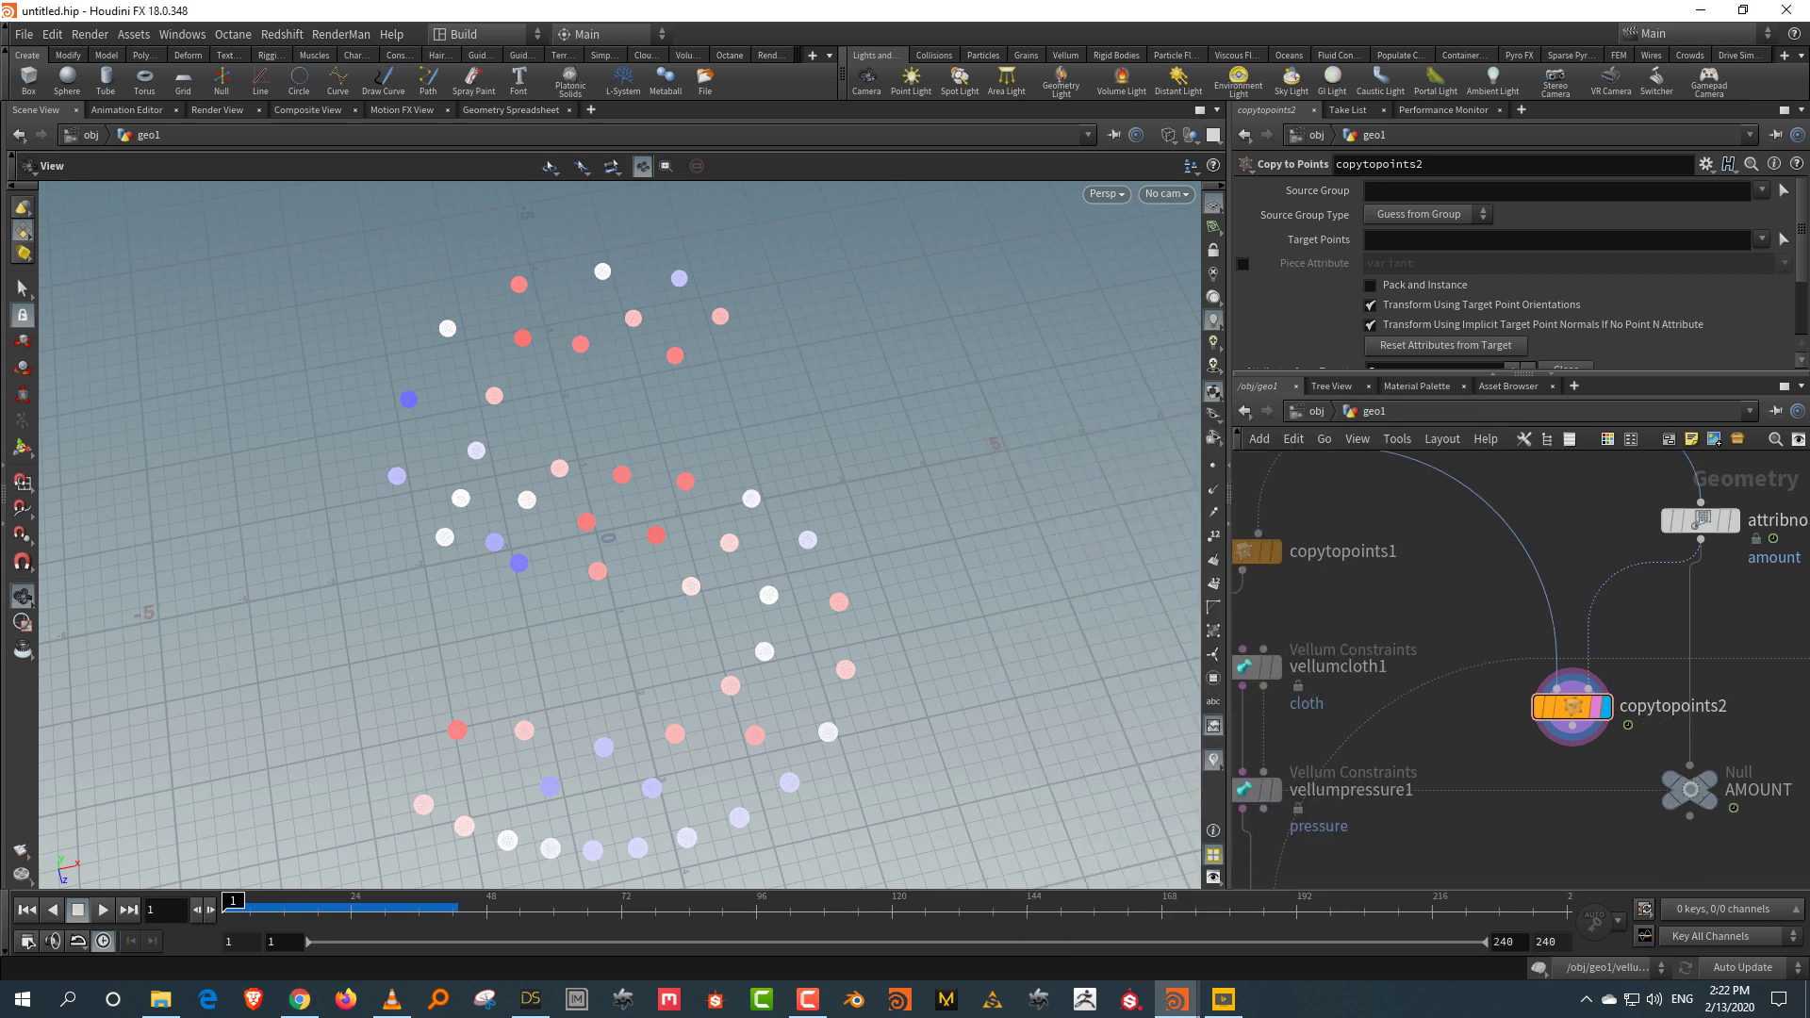
Step: Connect copytopoints2's output into the AMOUNT null
left_click(1572, 743)
left_click(1687, 819)
middle_click_drag(1687, 819, 1684, 741)
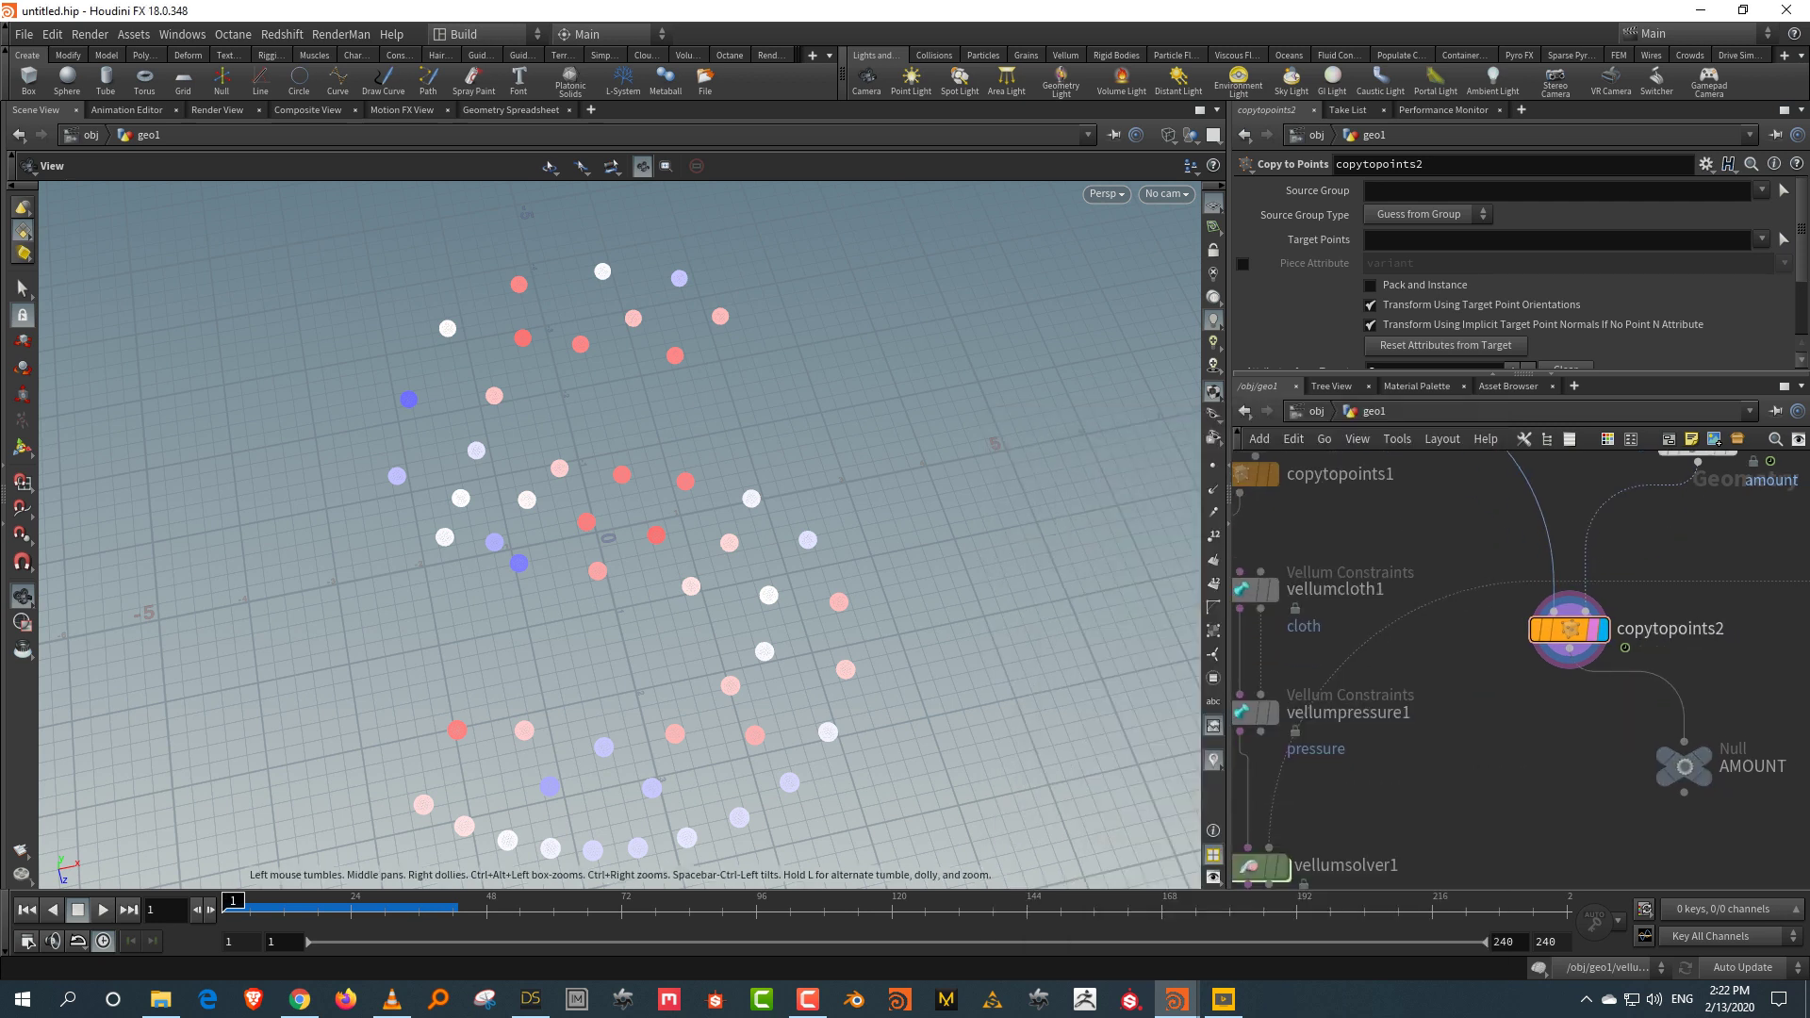
scroll(1520, 660, "down", 3)
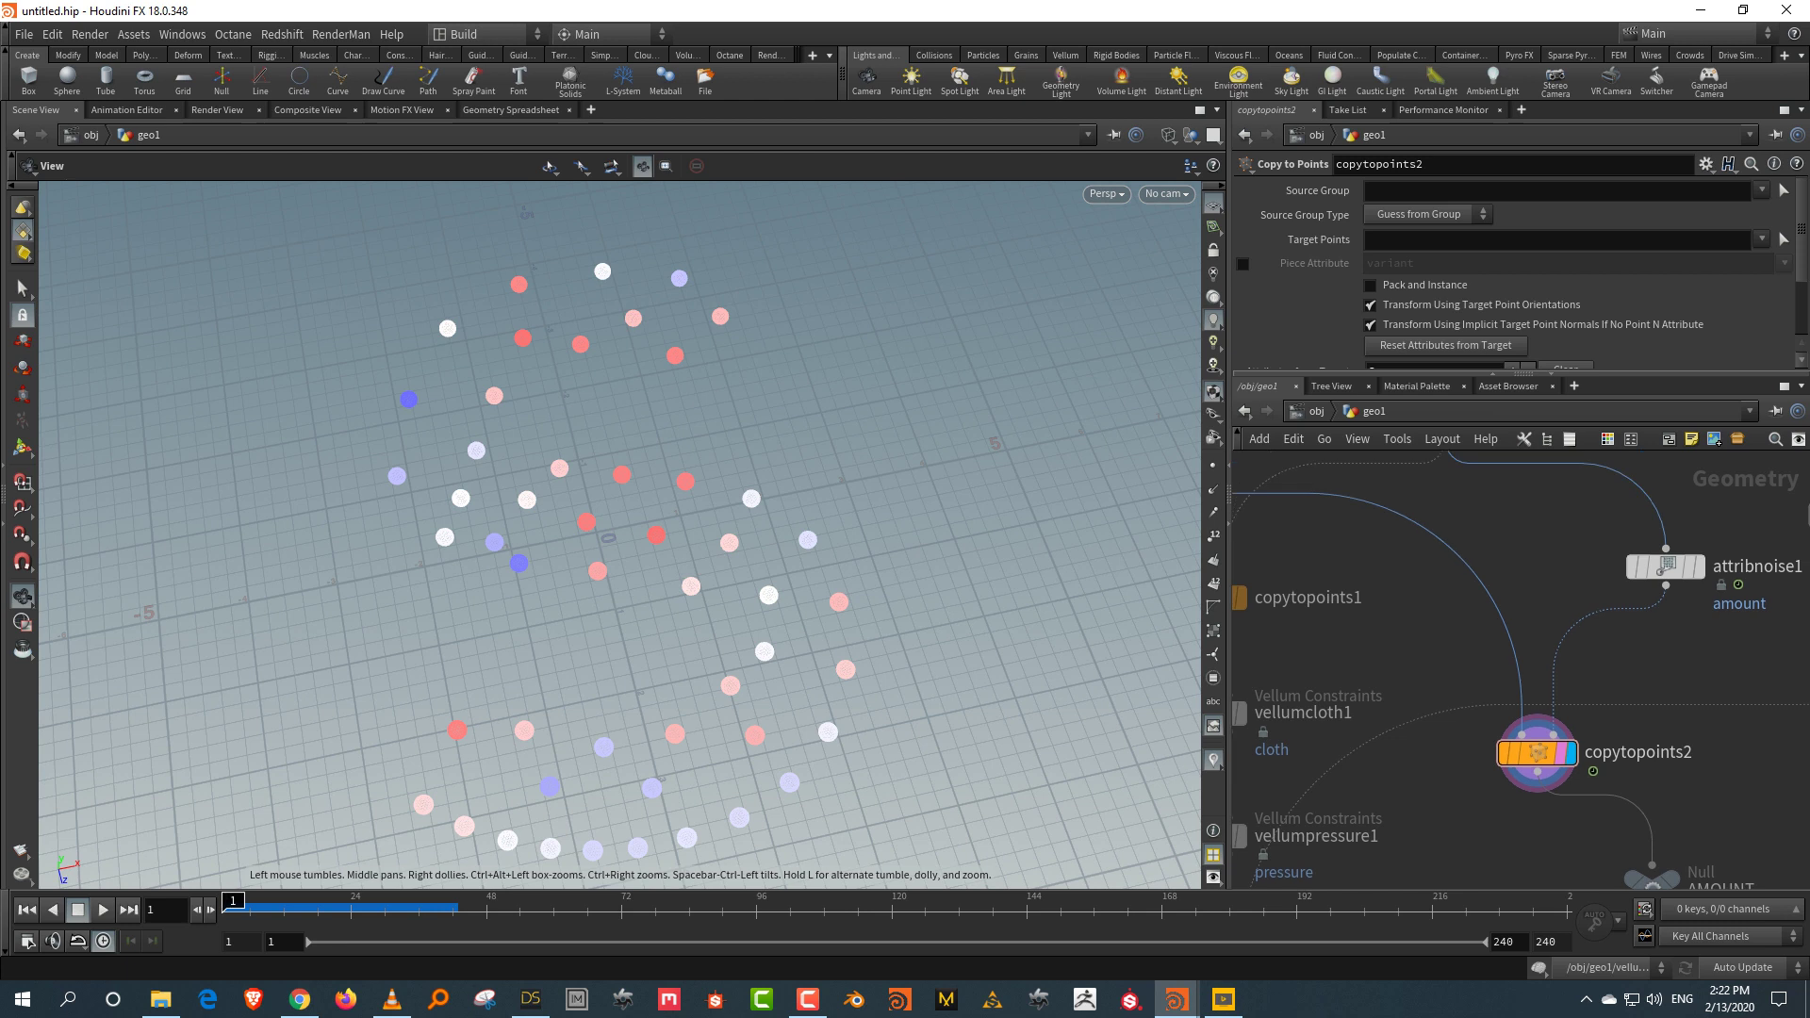
left_click_drag(1498, 557, 1499, 535)
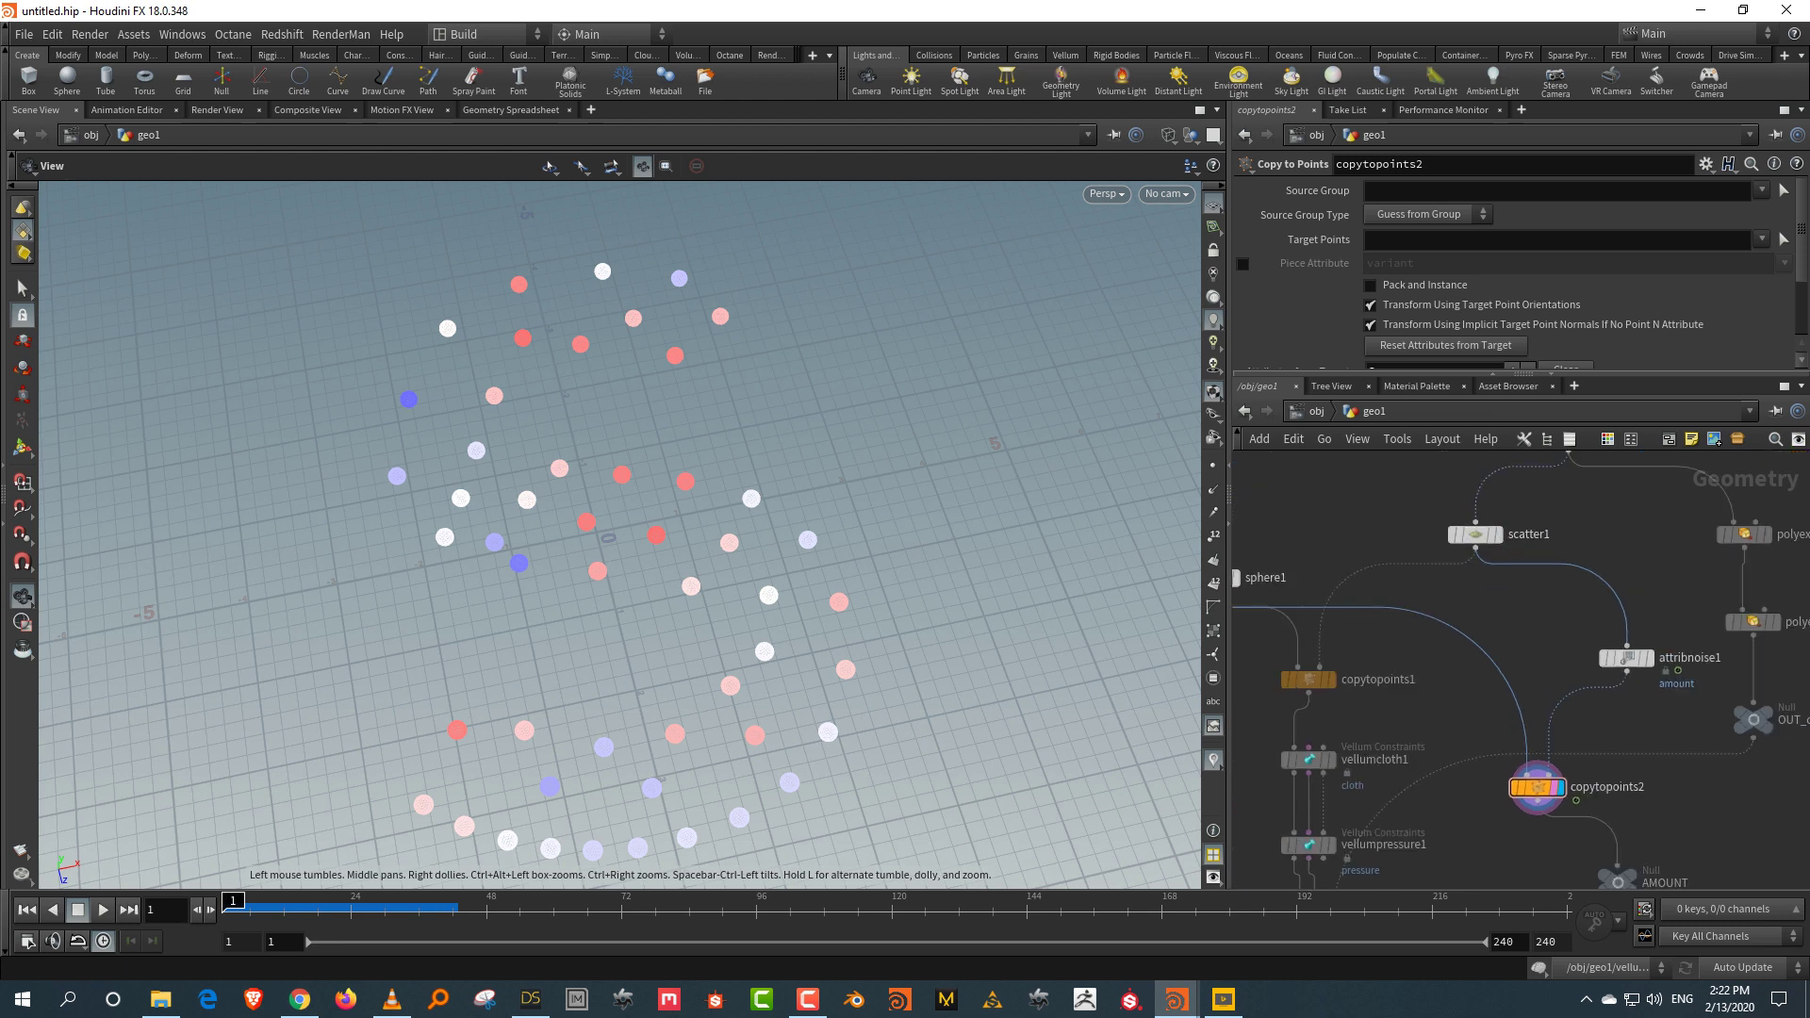
Step: Display vellumsolver1's output, showing the spheres inside the S
mouse_move(1627, 660)
mouse_move(1311, 681)
mouse_move(1537, 788)
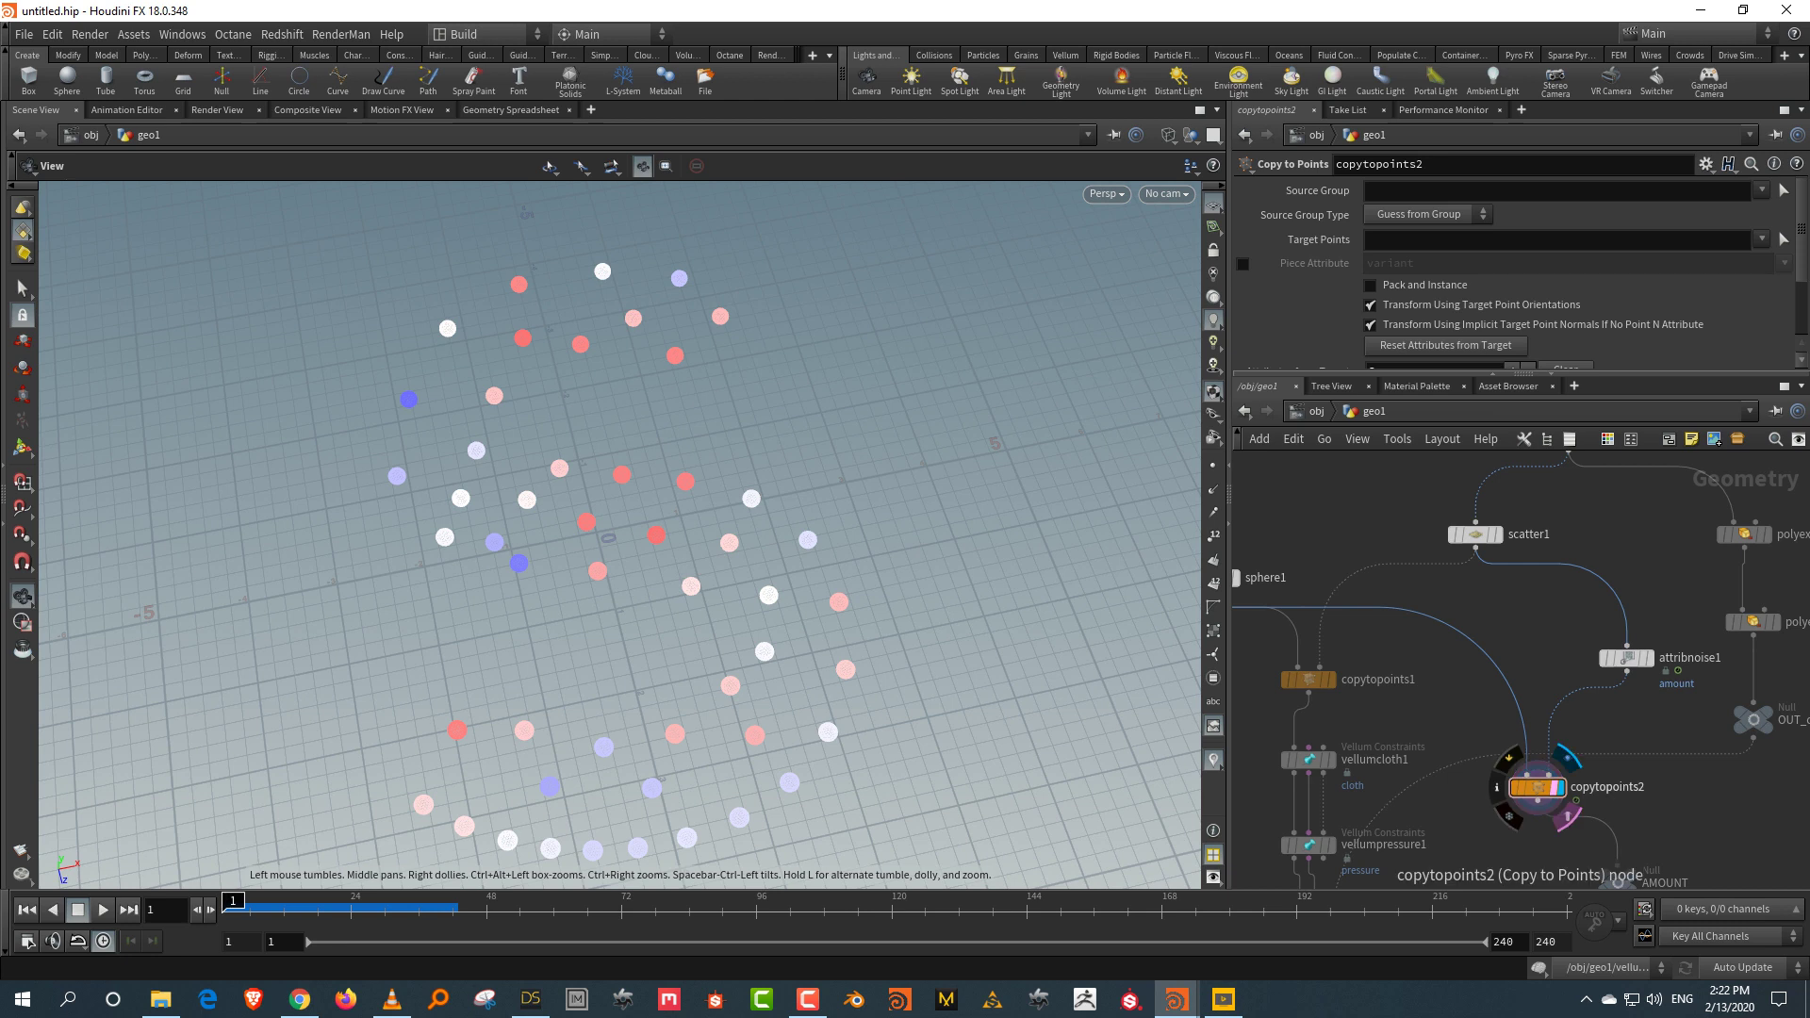
scroll(1570, 792, "up", 1)
mouse_move(1603, 794)
middle_click_drag(1603, 794, 1697, 688)
left_click(1363, 772)
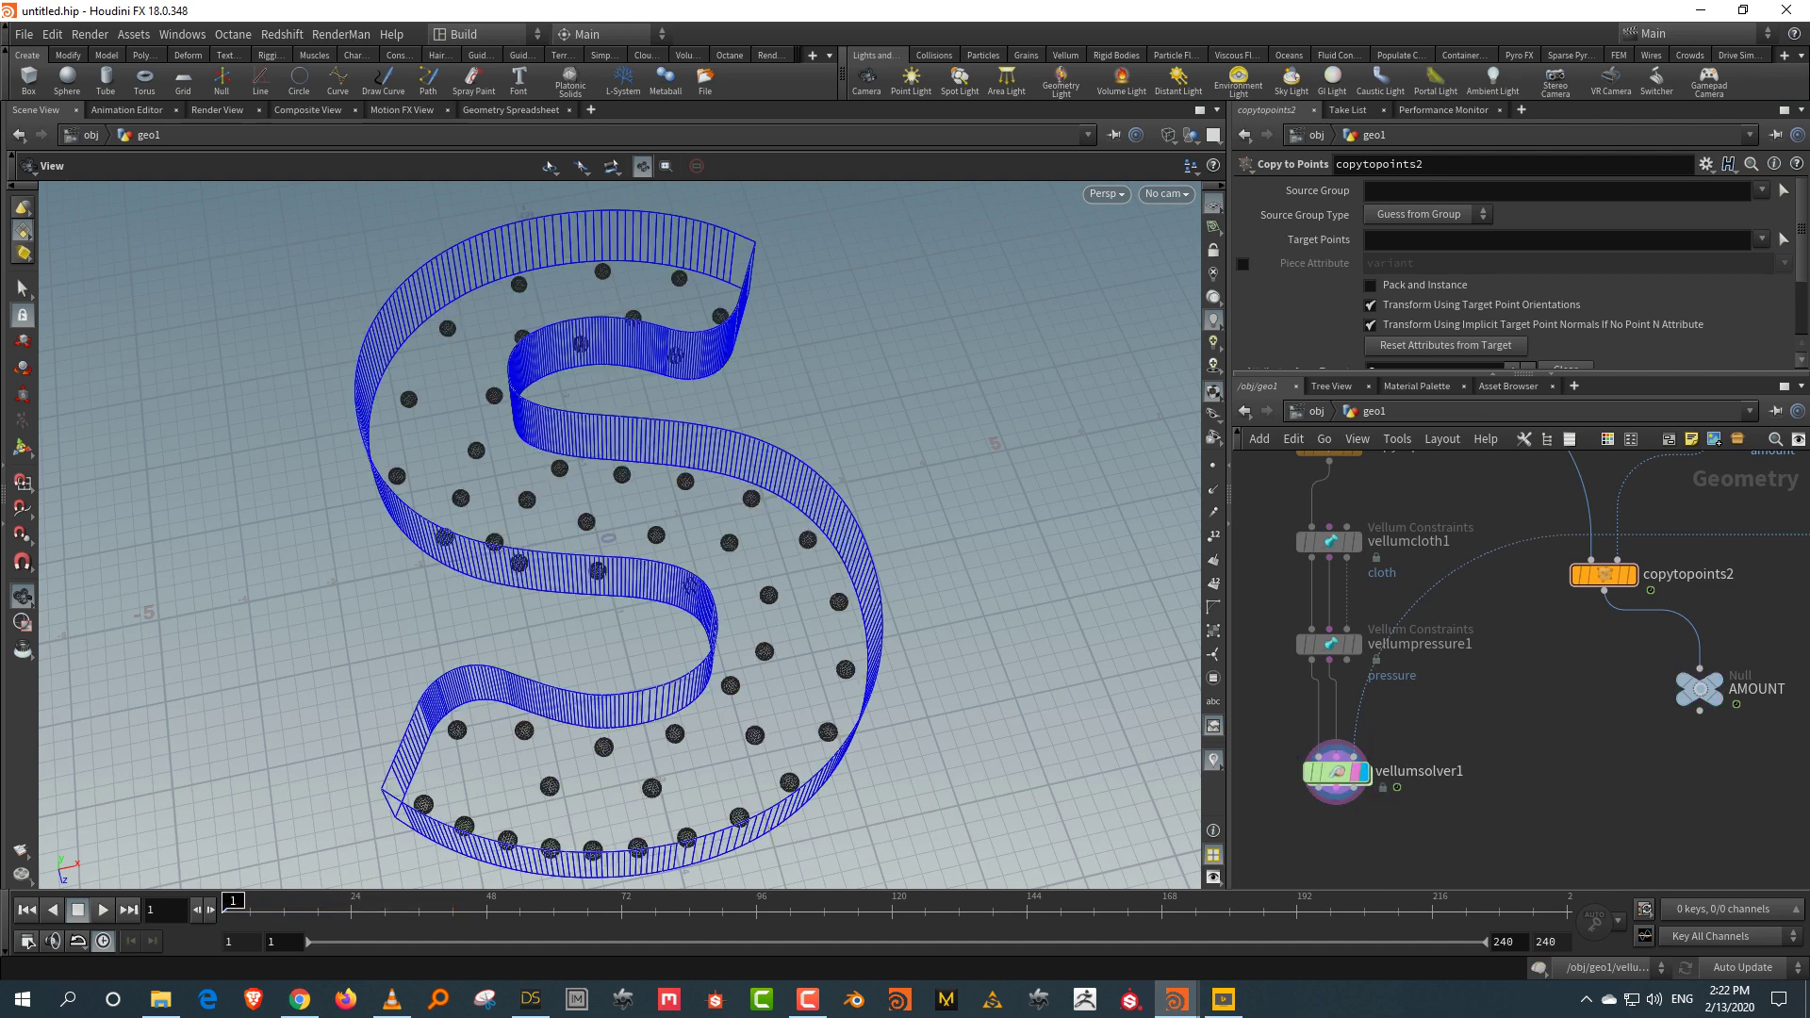
left_click(103, 910)
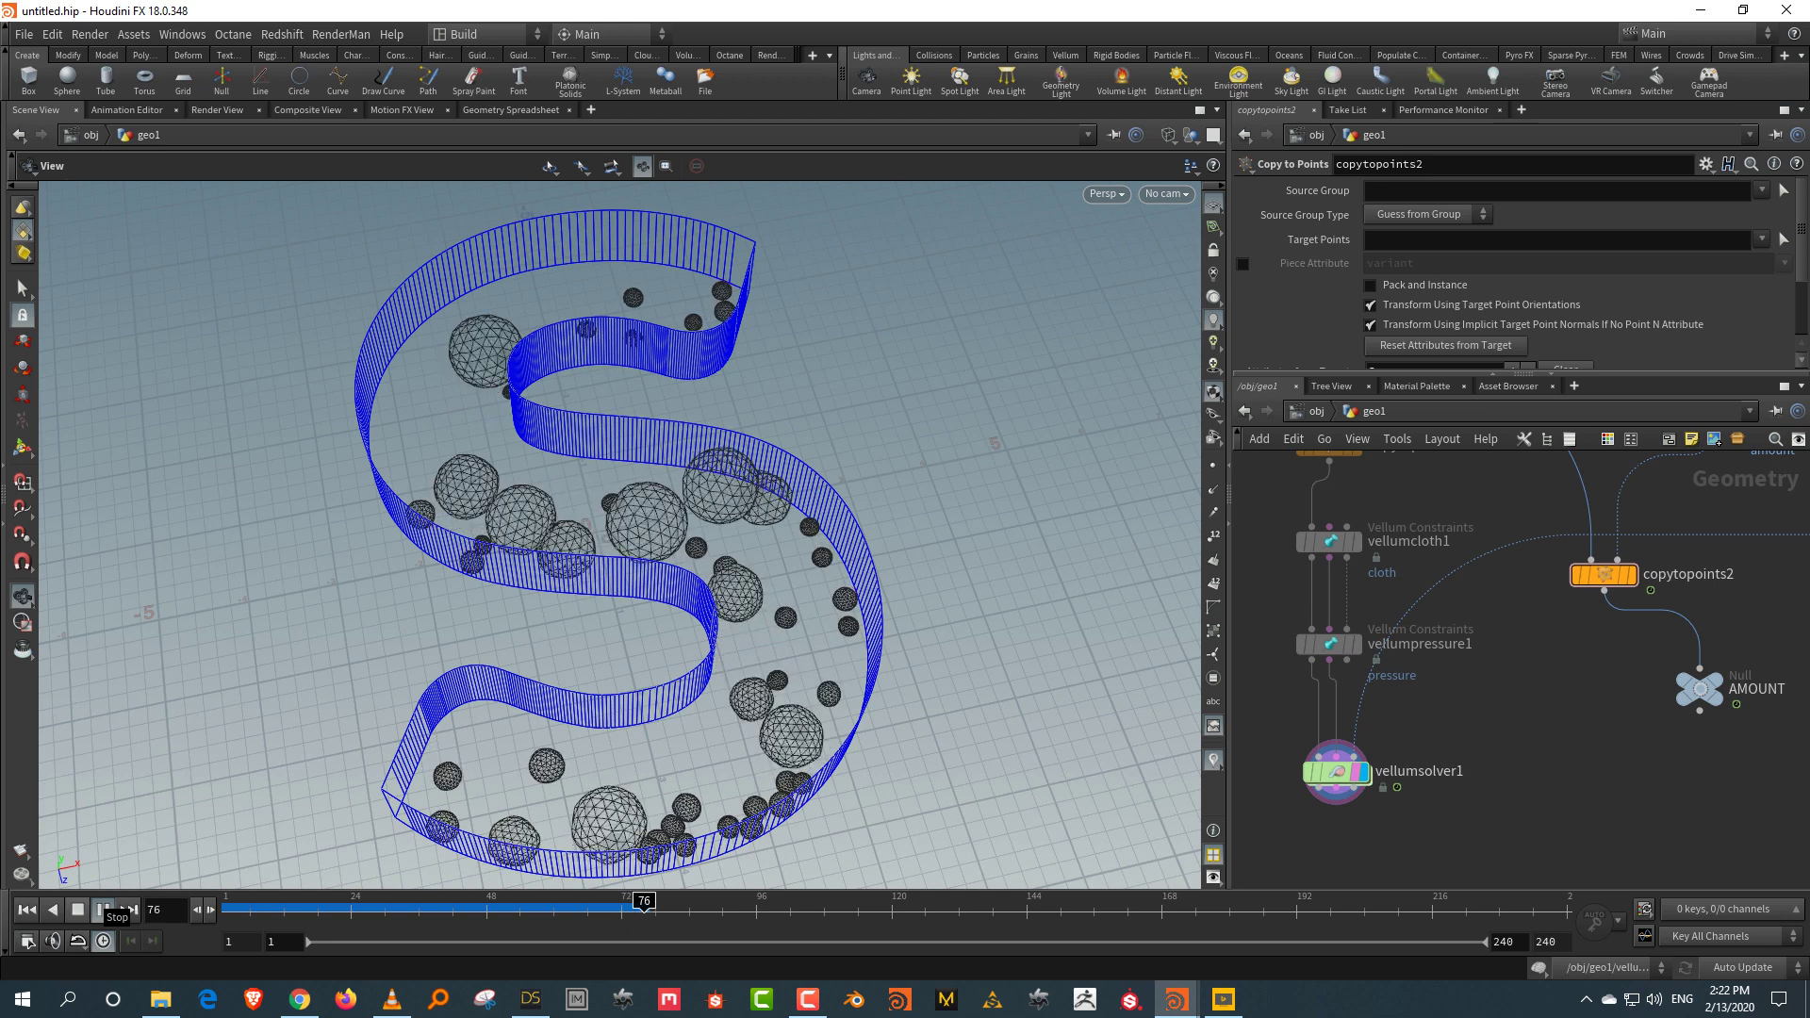
left_click(78, 910)
left_click(26, 909)
middle_click_drag(1508, 491, 1509, 846)
middle_click_drag(1518, 622, 1468, 796)
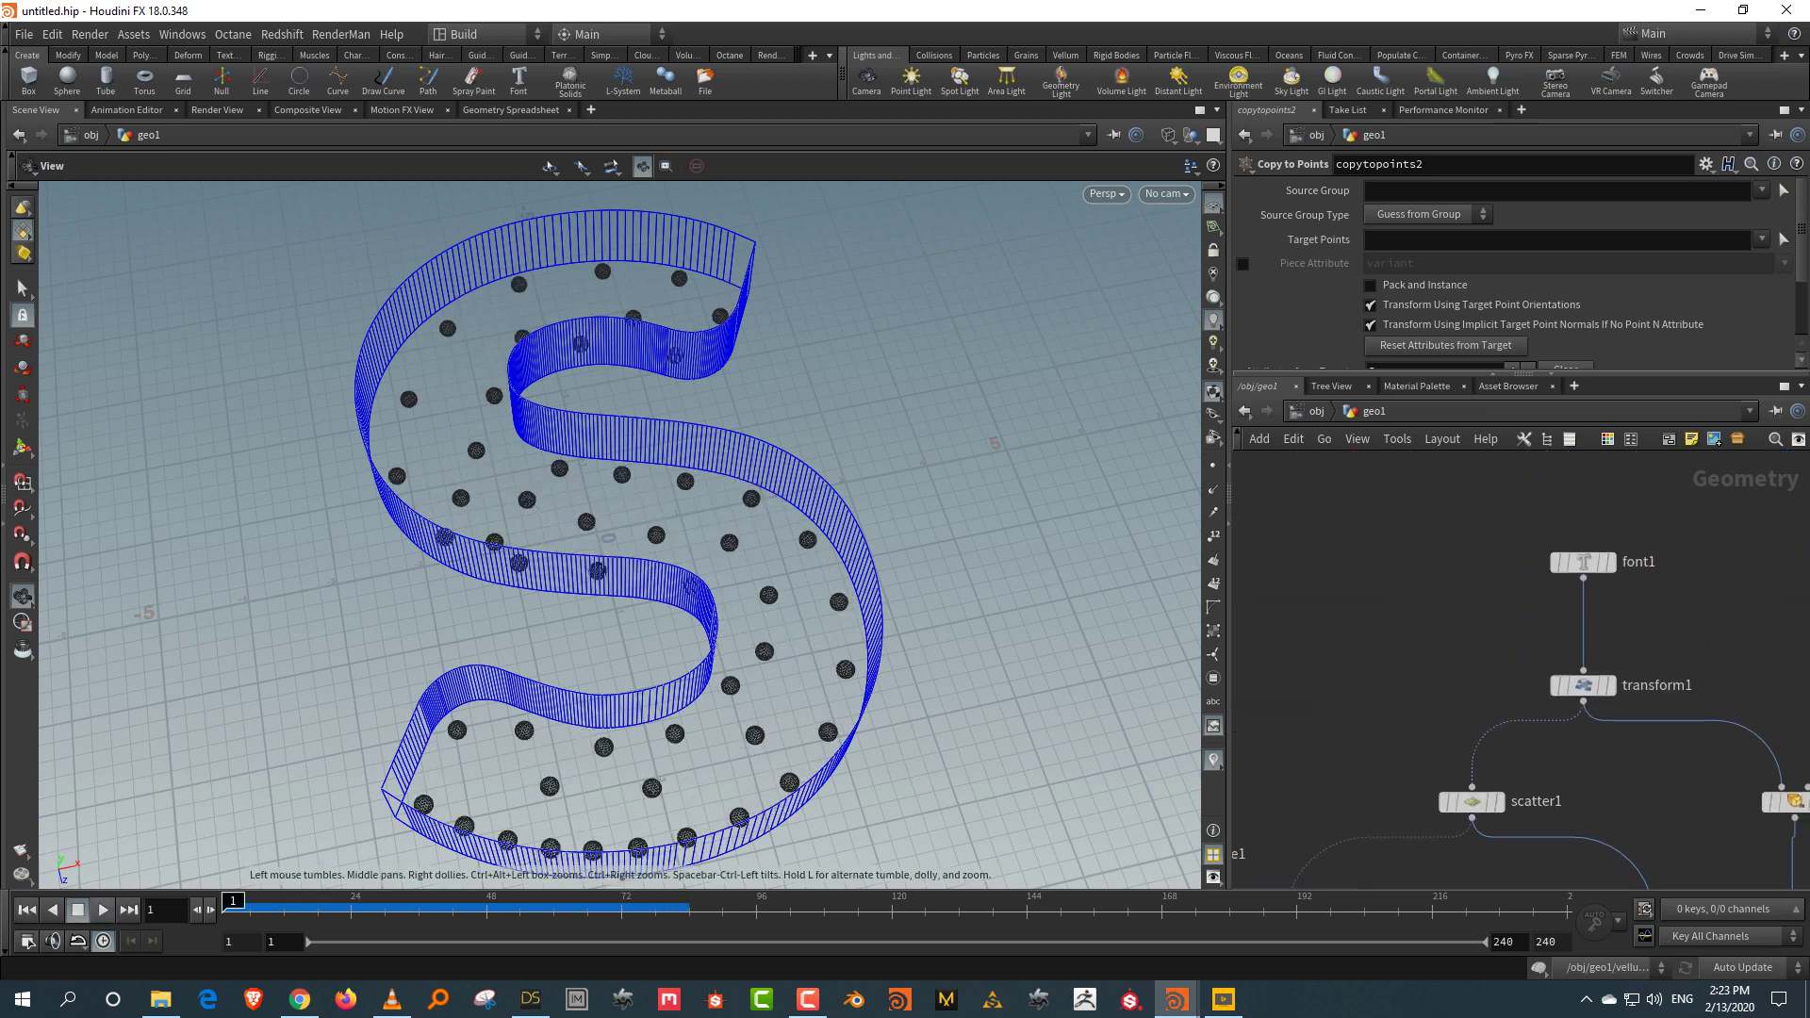
Step: Set scatter1 to 100 points with Scale Radii By 1.937 and play the simulation
left_click(1472, 802)
left_click_drag(1520, 374, 1520, 533)
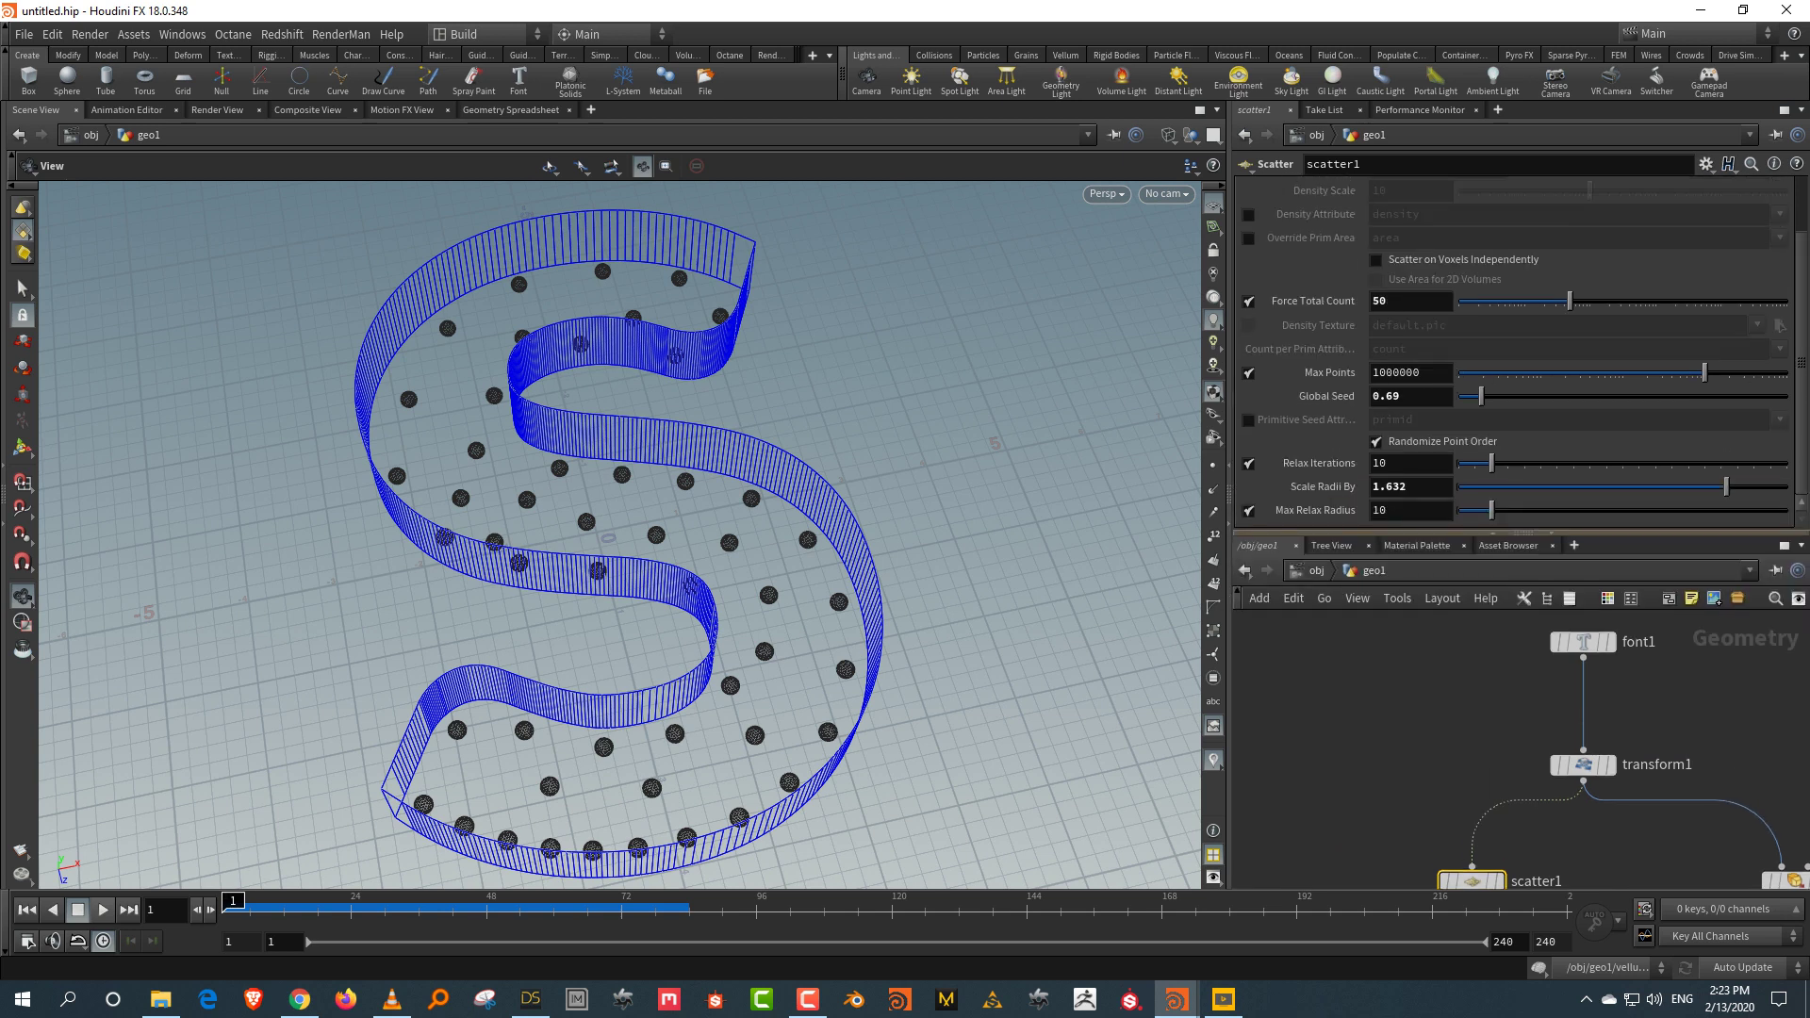
left_click(1379, 301)
type("100")
key("Return")
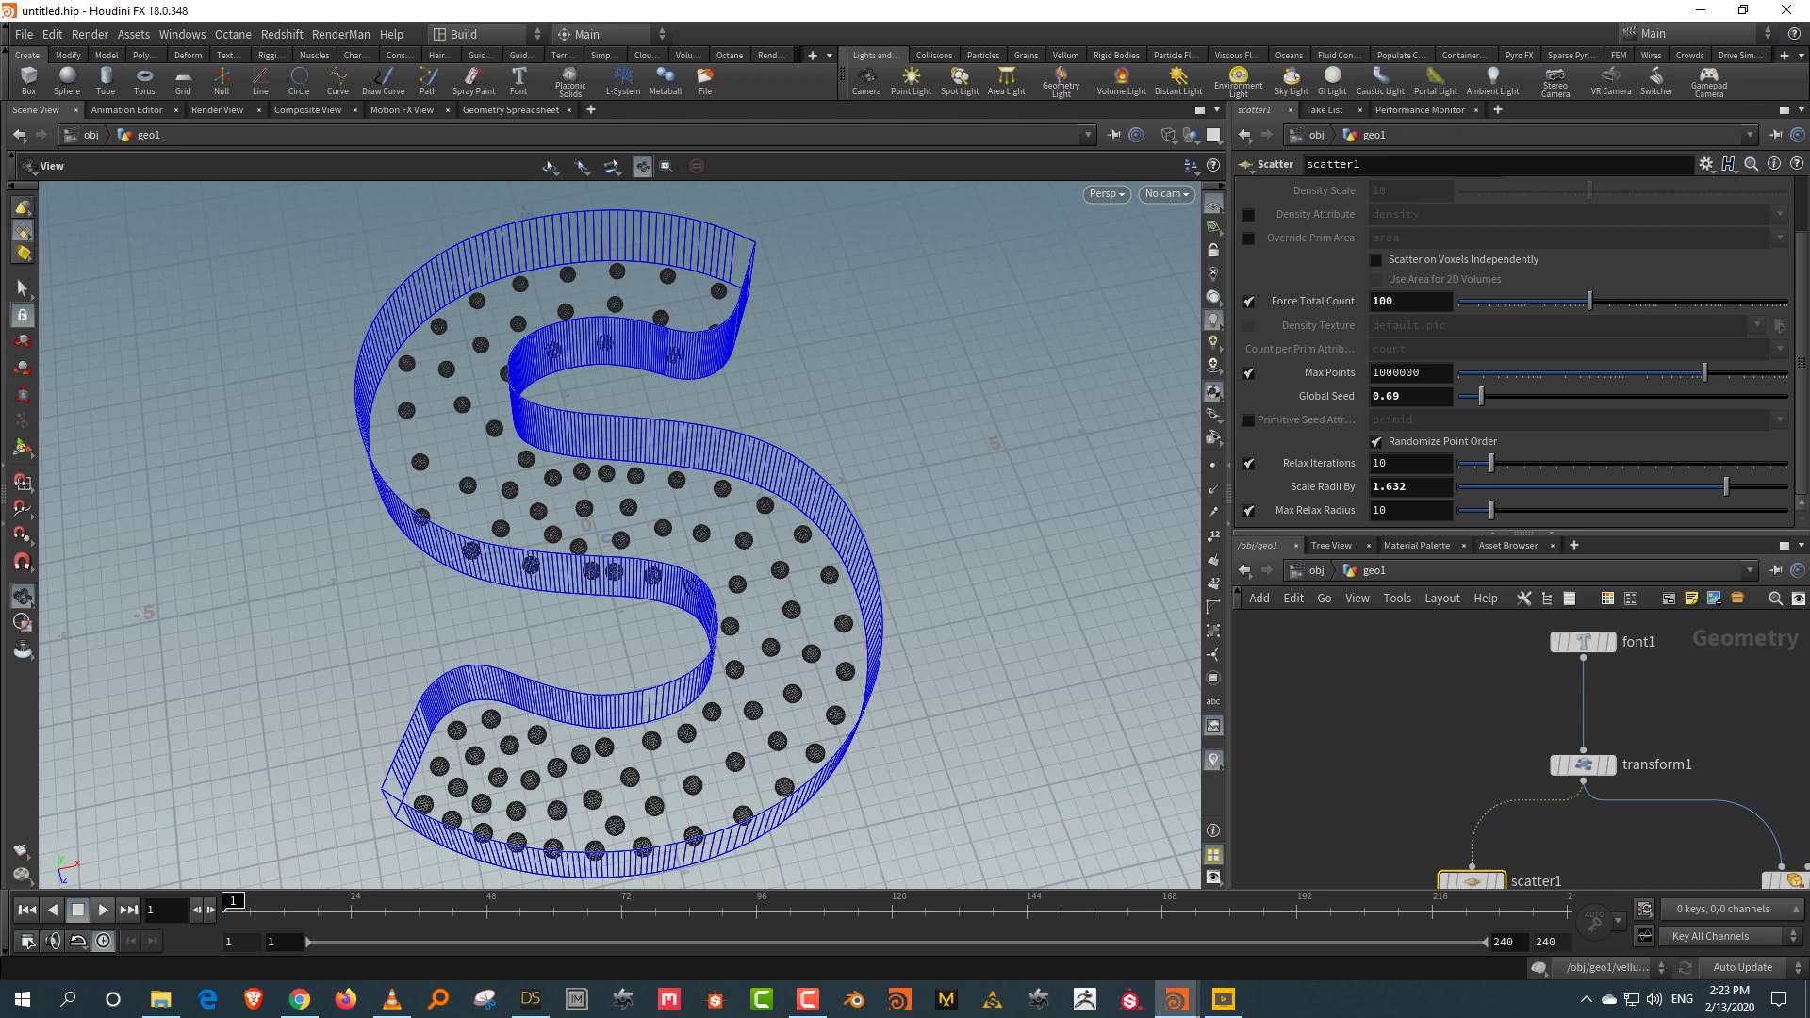
left_click_drag(1727, 487, 1777, 487)
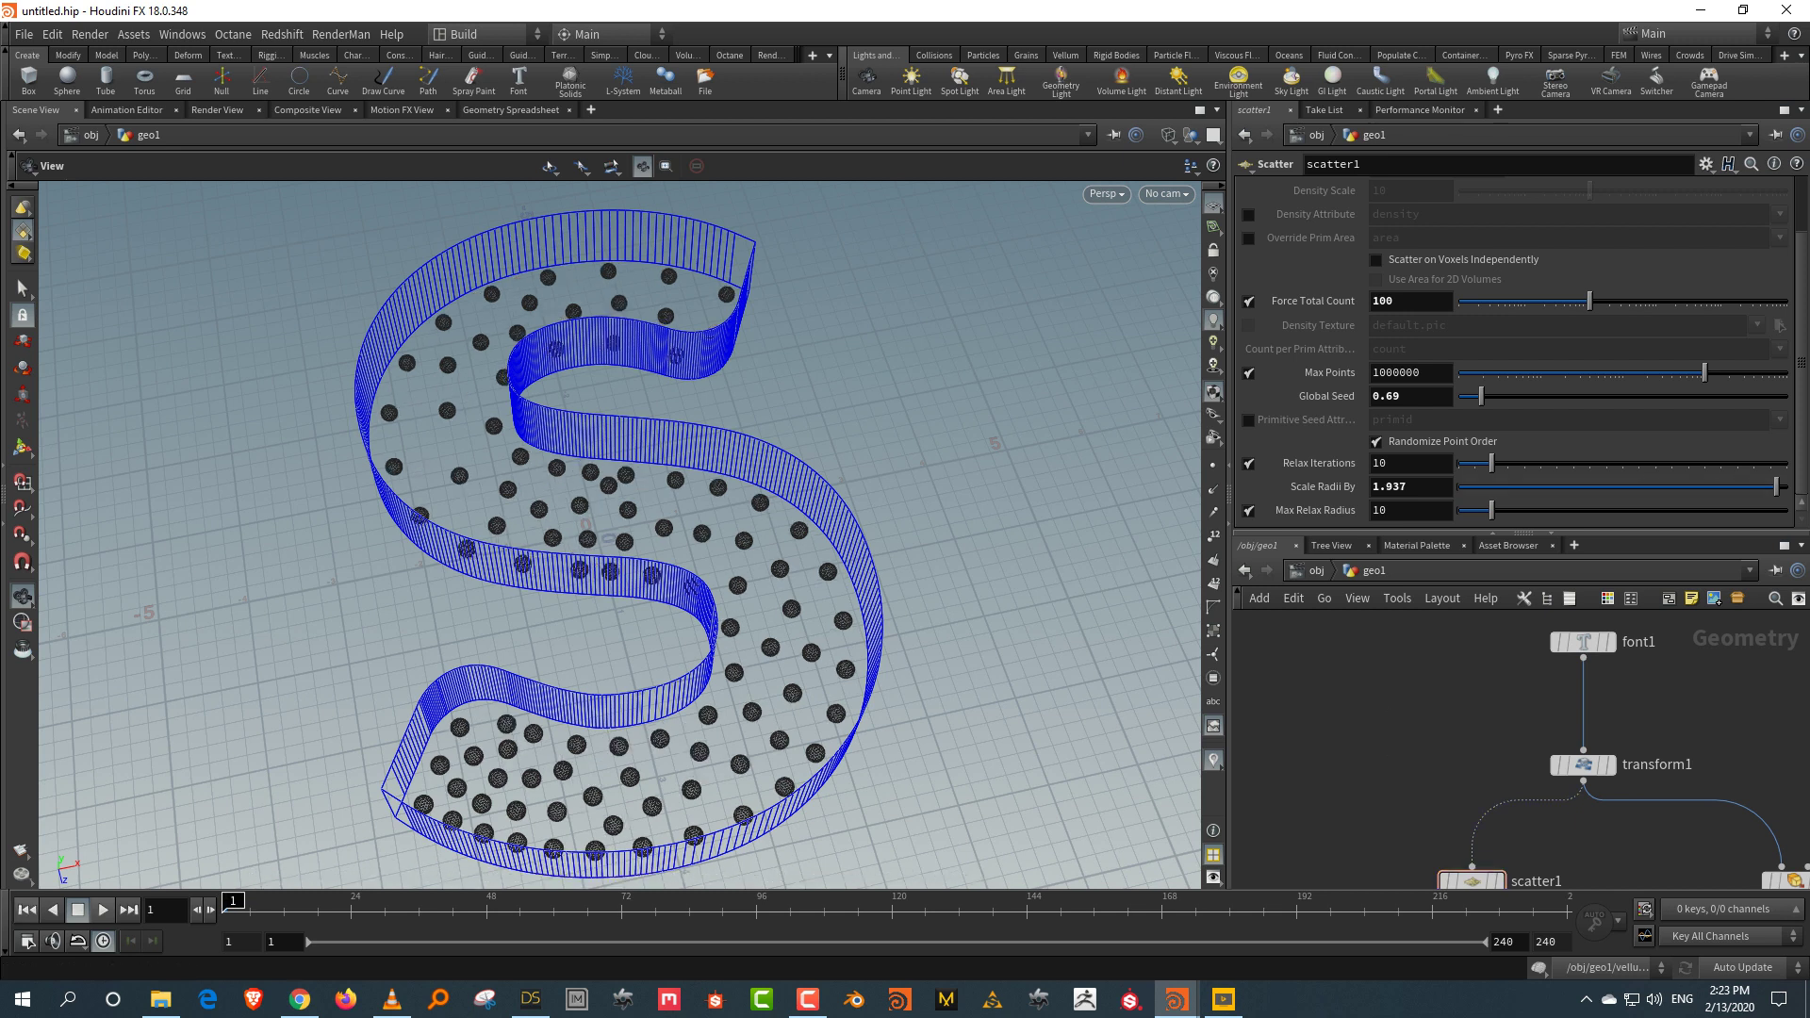
key("Up")
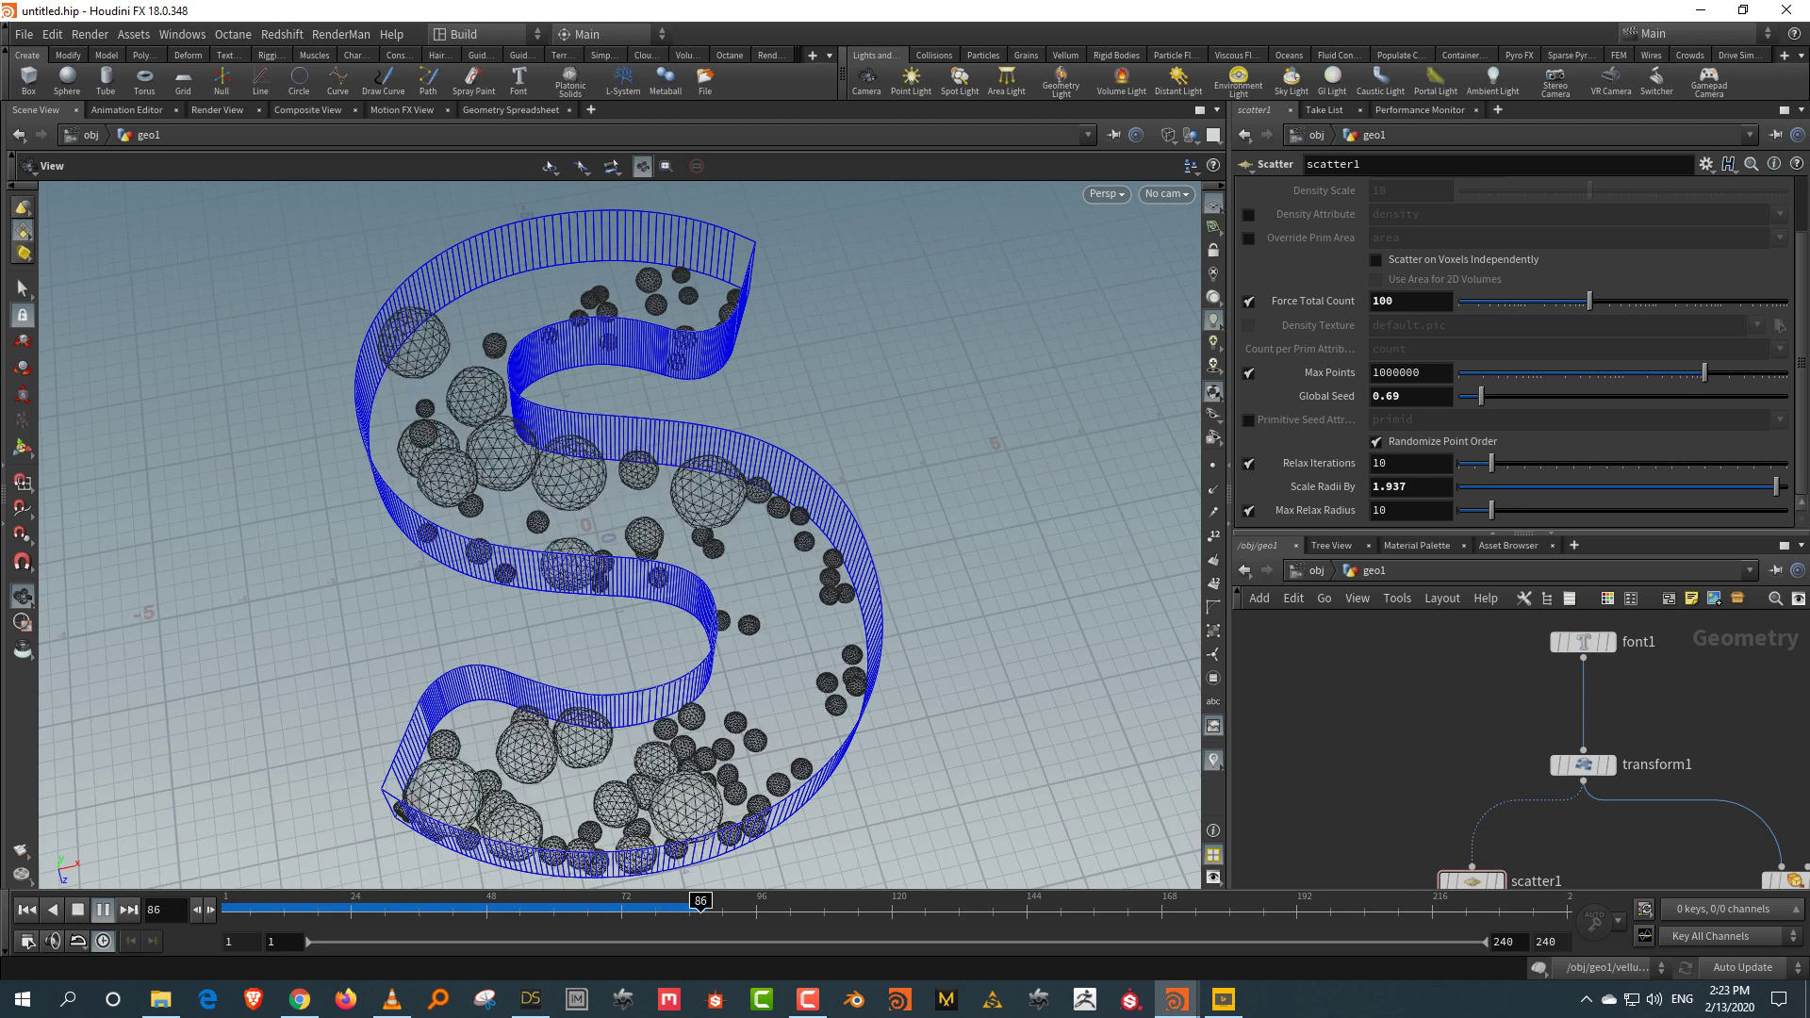
Step: Pull the playback range end back to frame 119, then stop the sim at frame 14 to inspect the balloons
left_click_drag(1485, 942, 888, 942)
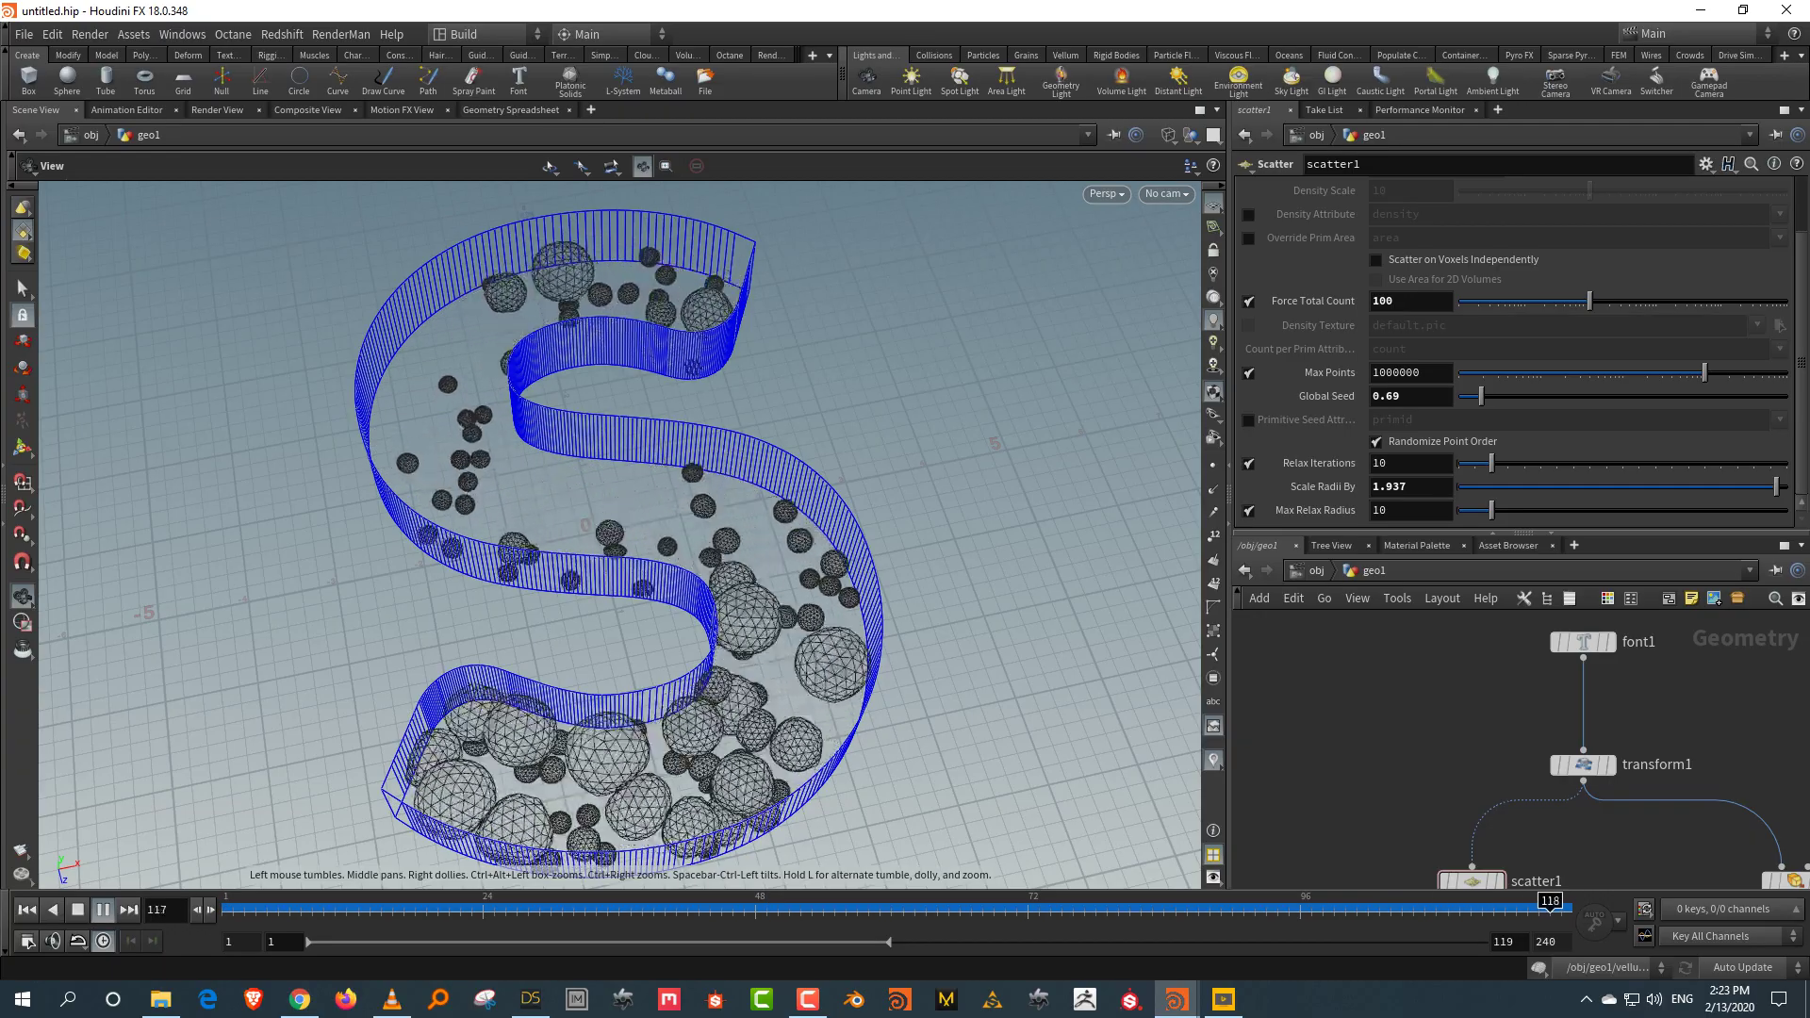
key("Escape")
mouse_move(612, 528)
left_mouse_down()
mouse_move(642, 519)
mouse_move(611, 512)
left_mouse_up()
middle_click_drag(1603, 755, 1542, 617)
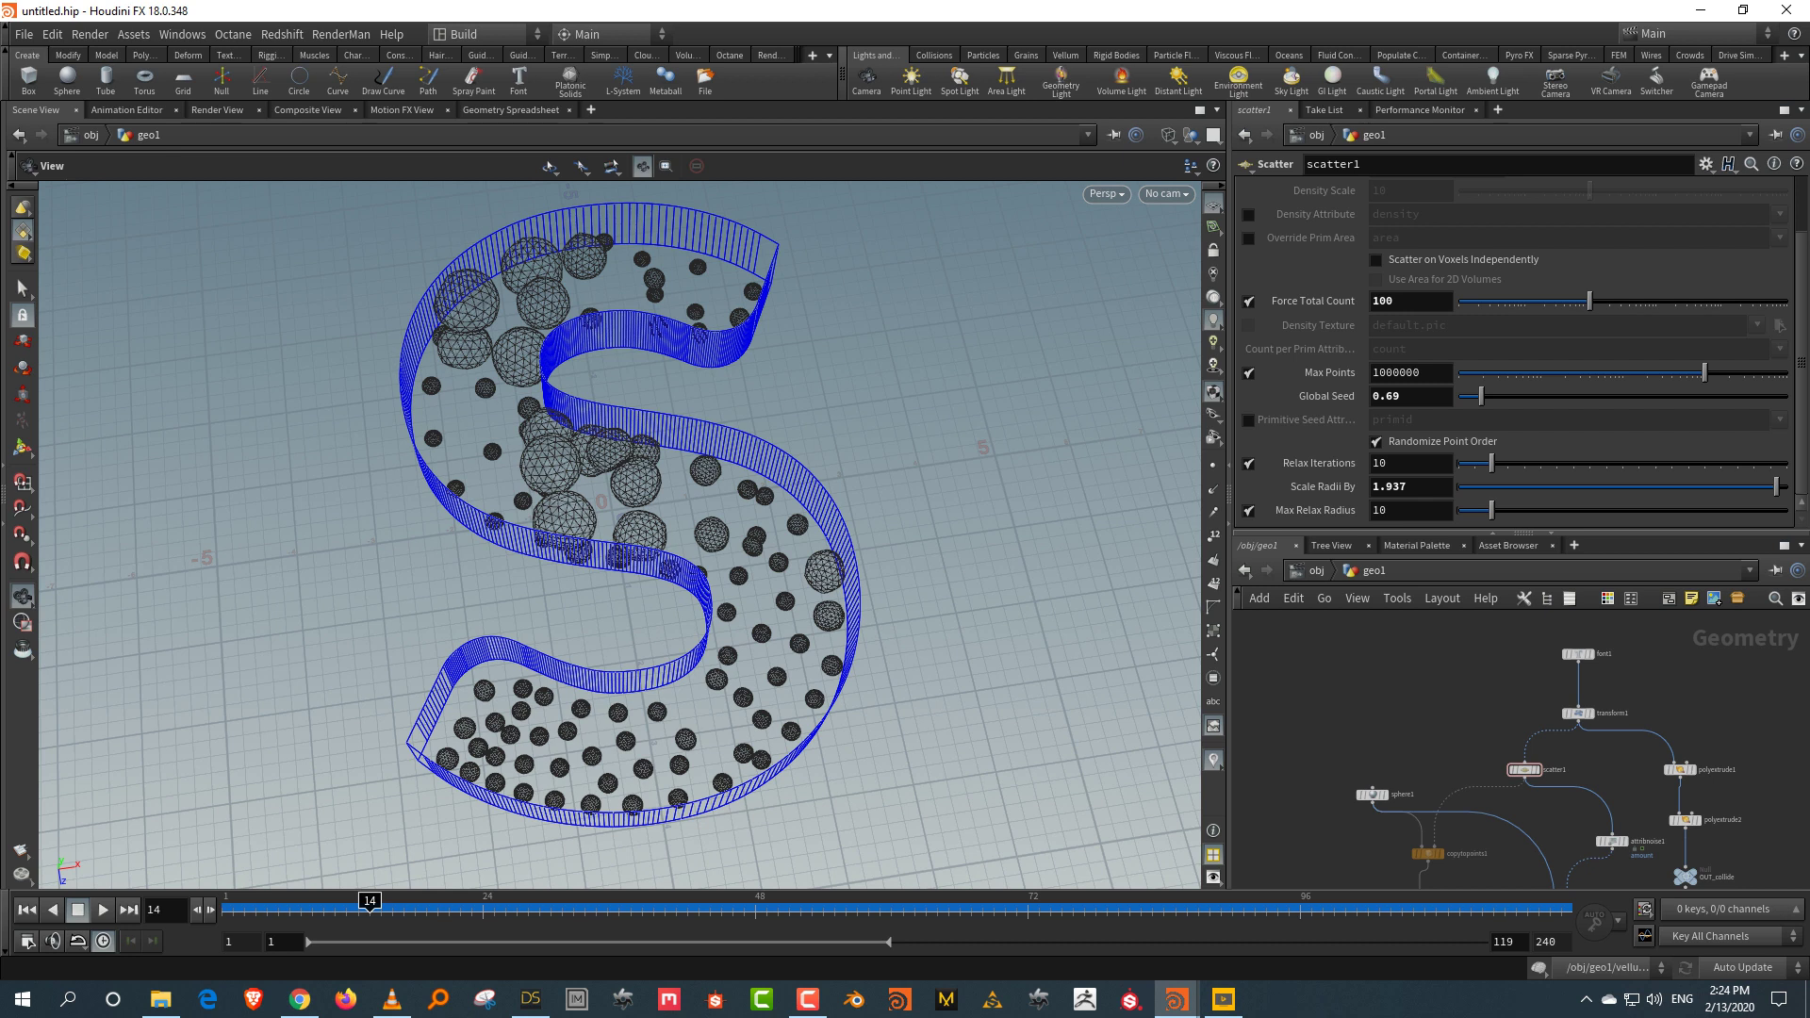
Step: Check the VEXpression on vellumconstraintproperty1 inside vellumsolver1's forces network, then return to geo1
left_click(1349, 806)
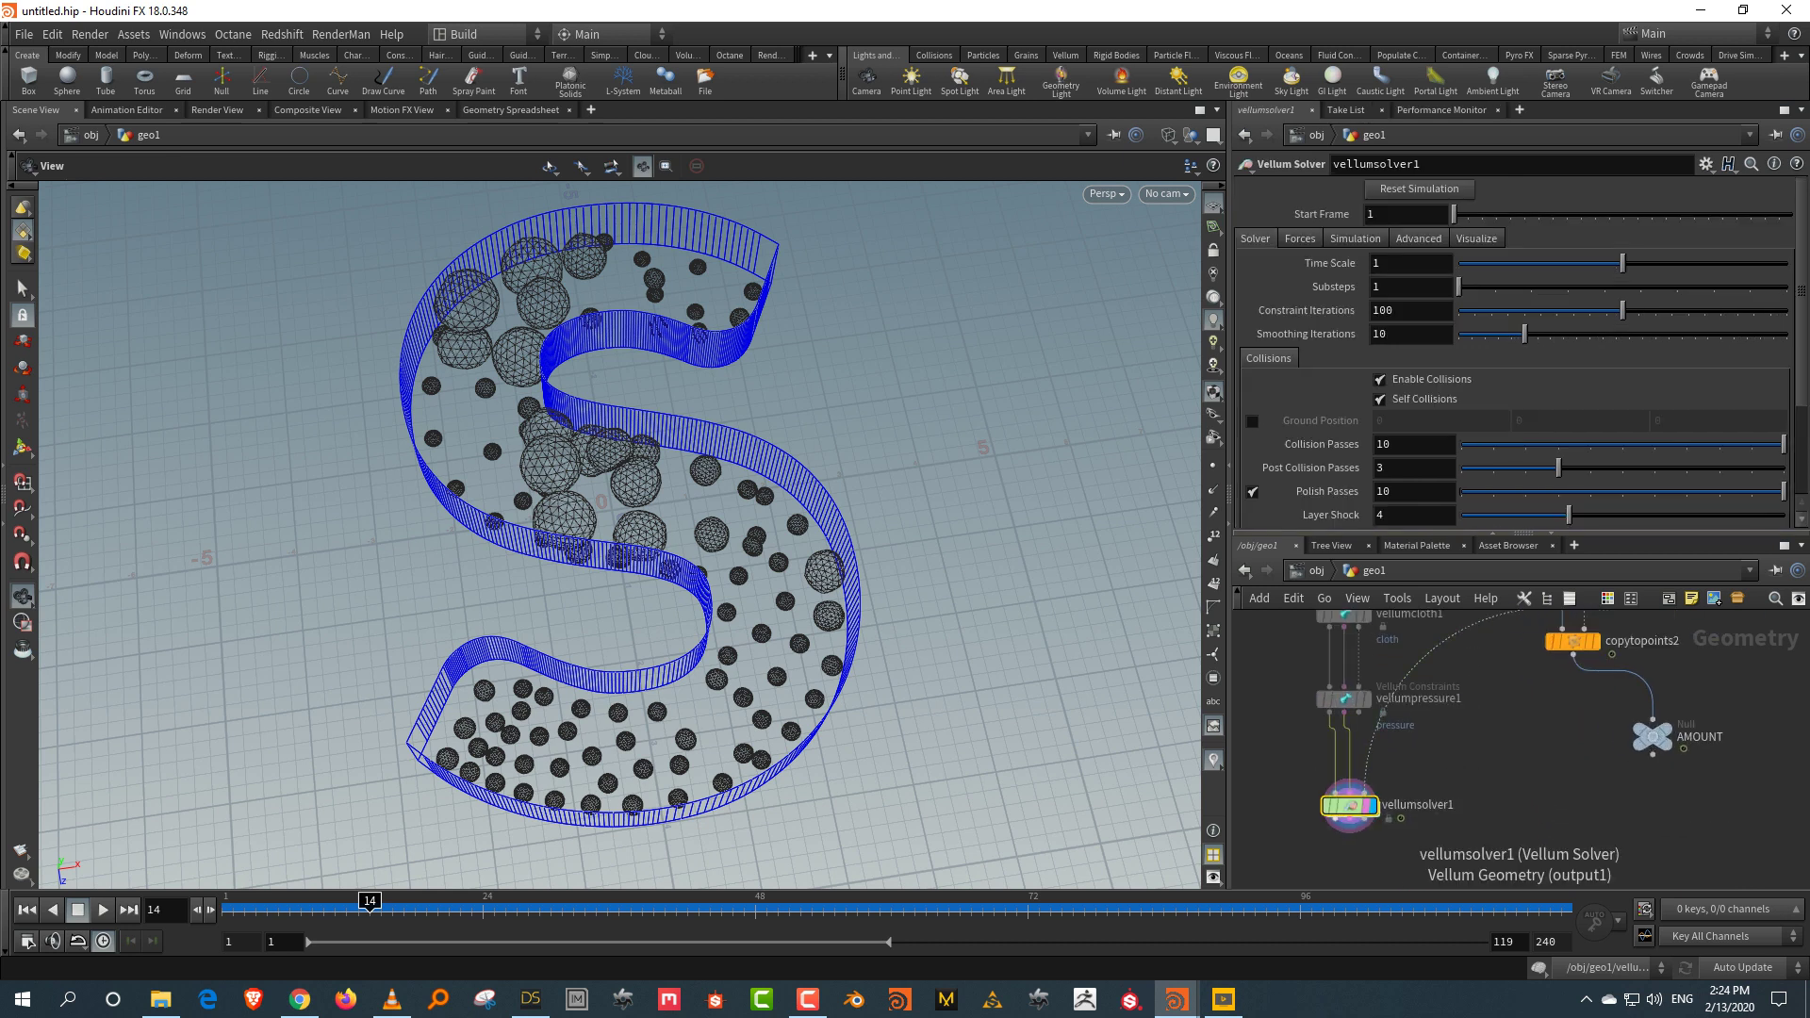
double_click(1348, 806)
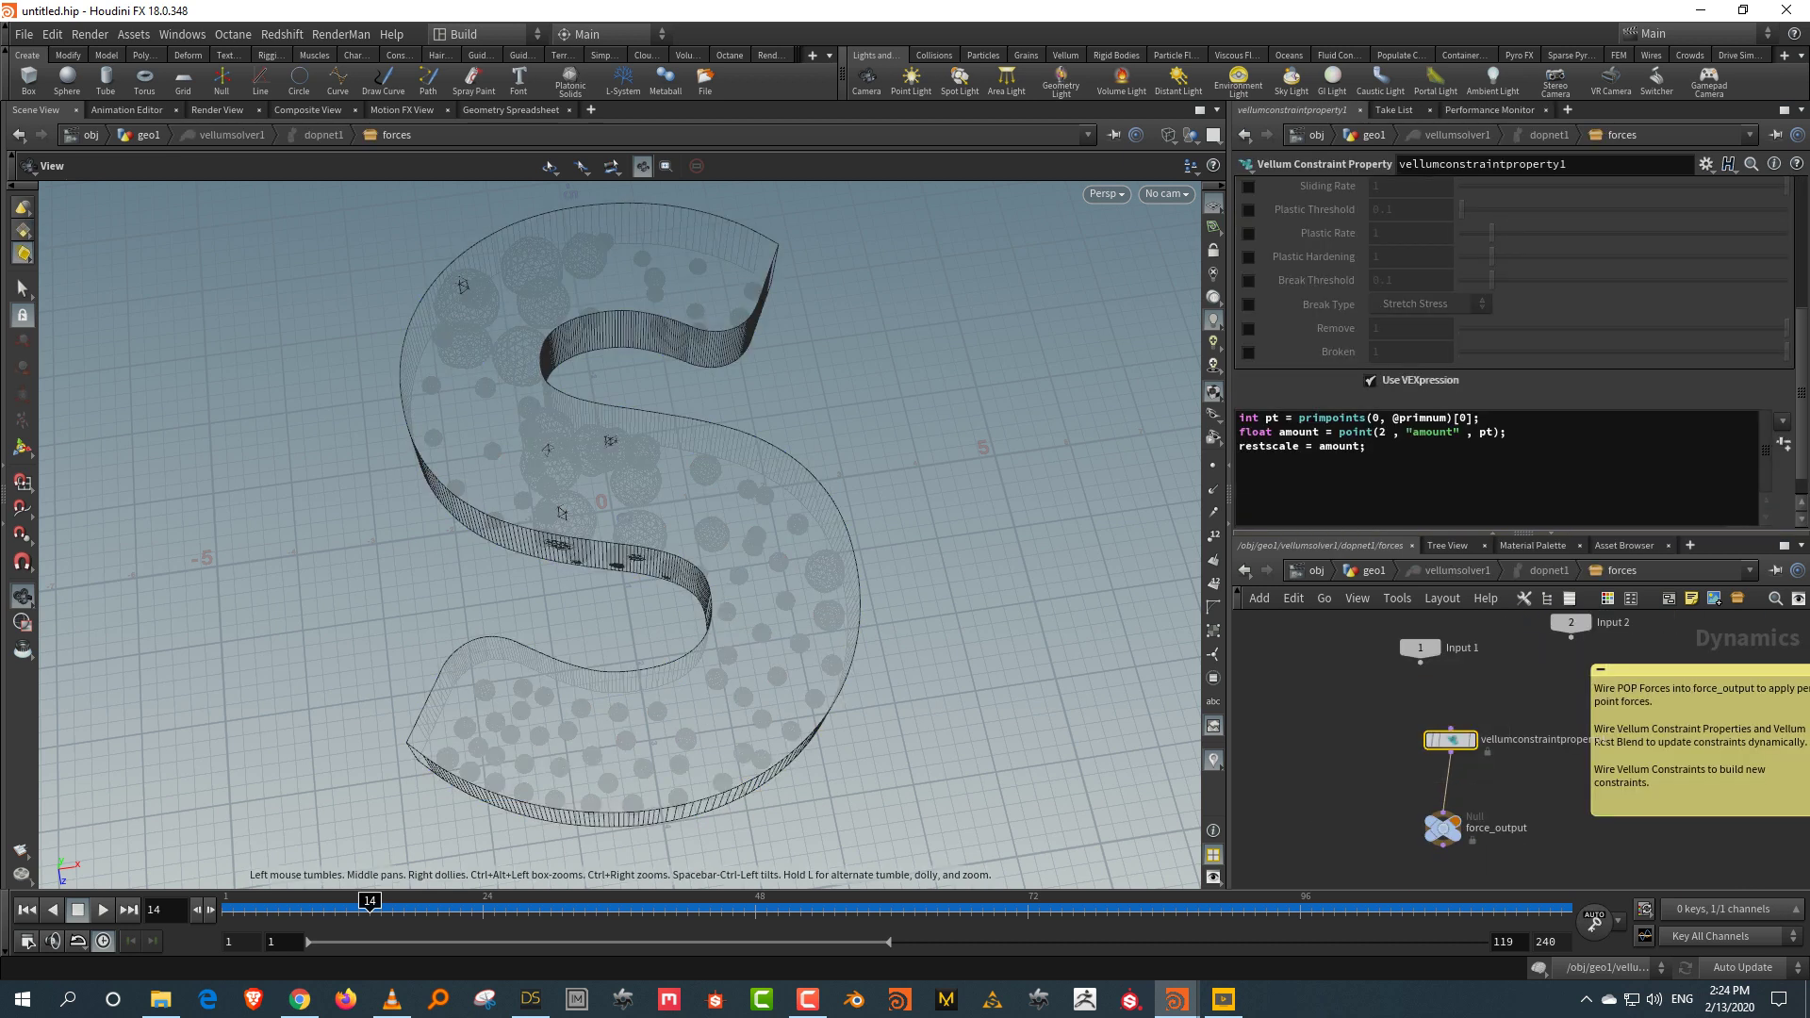
left_click(1596, 741)
left_click(1367, 571)
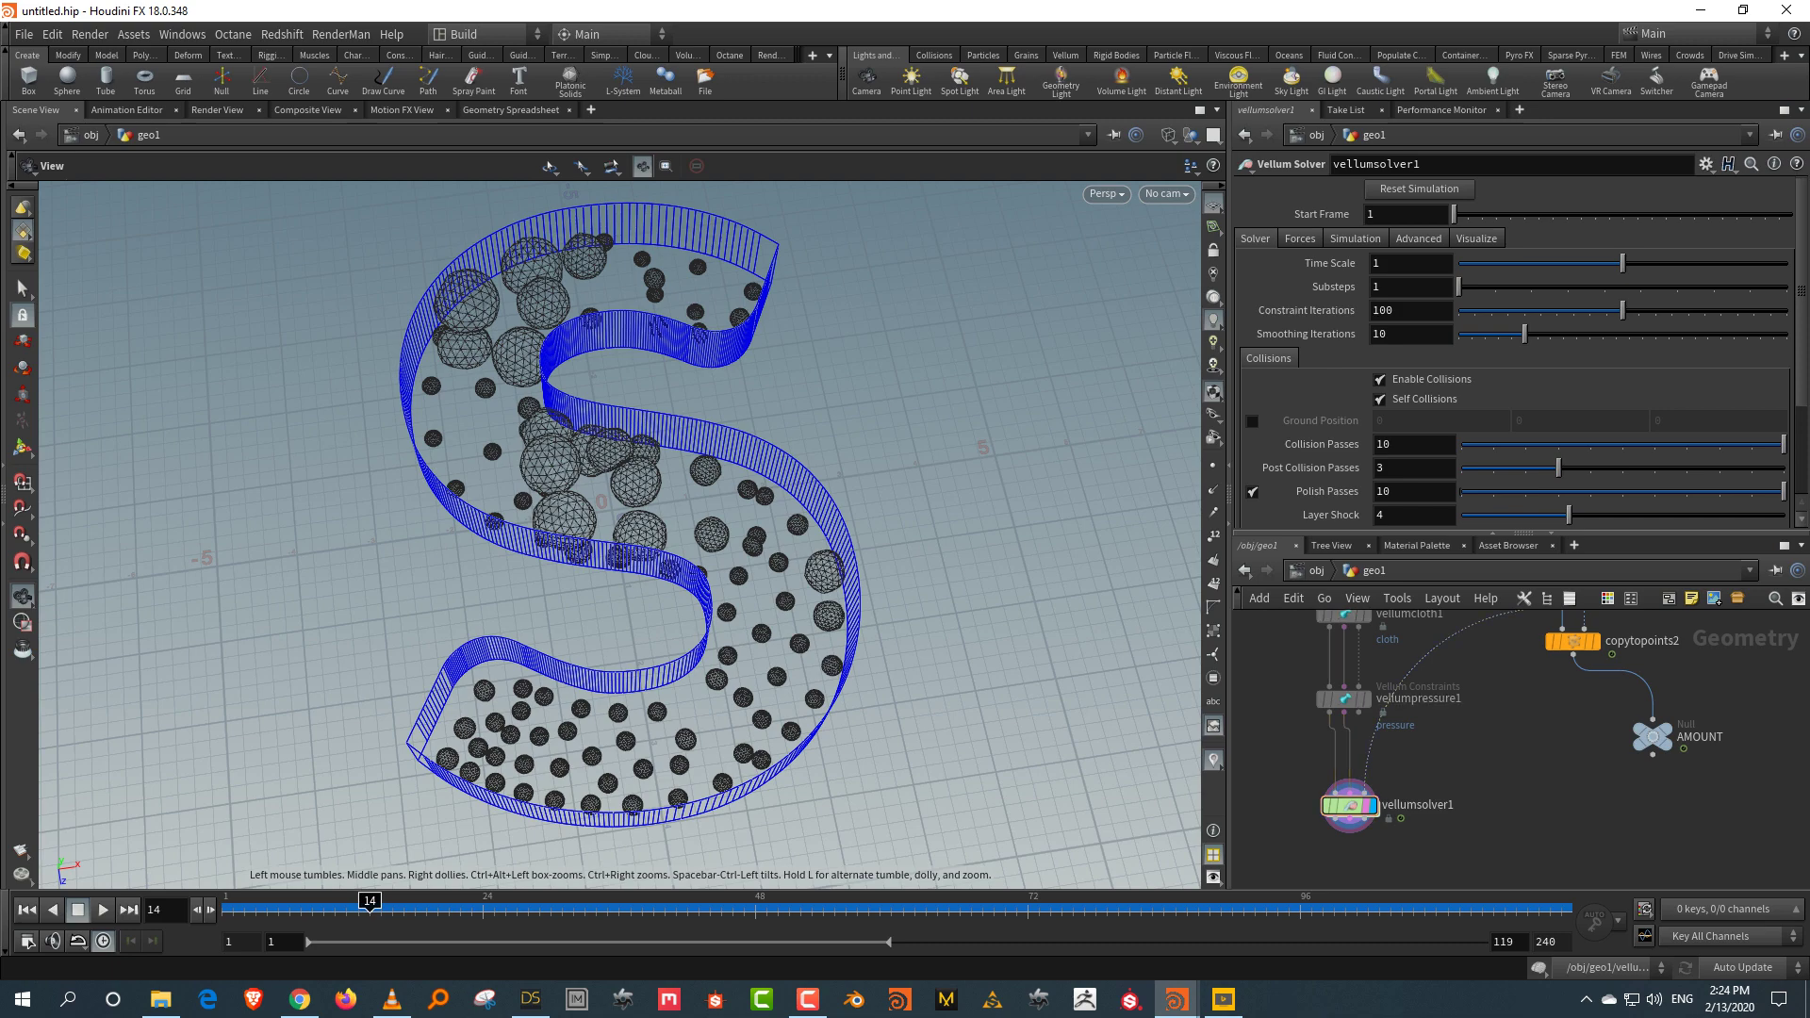
Step: Play the simulation to frame 75 and shift vellumsolver1 right to expose polyextrude2, attribnoise1 and OUT_collide
left_click_drag(622, 528, 604, 533)
left_click(102, 910)
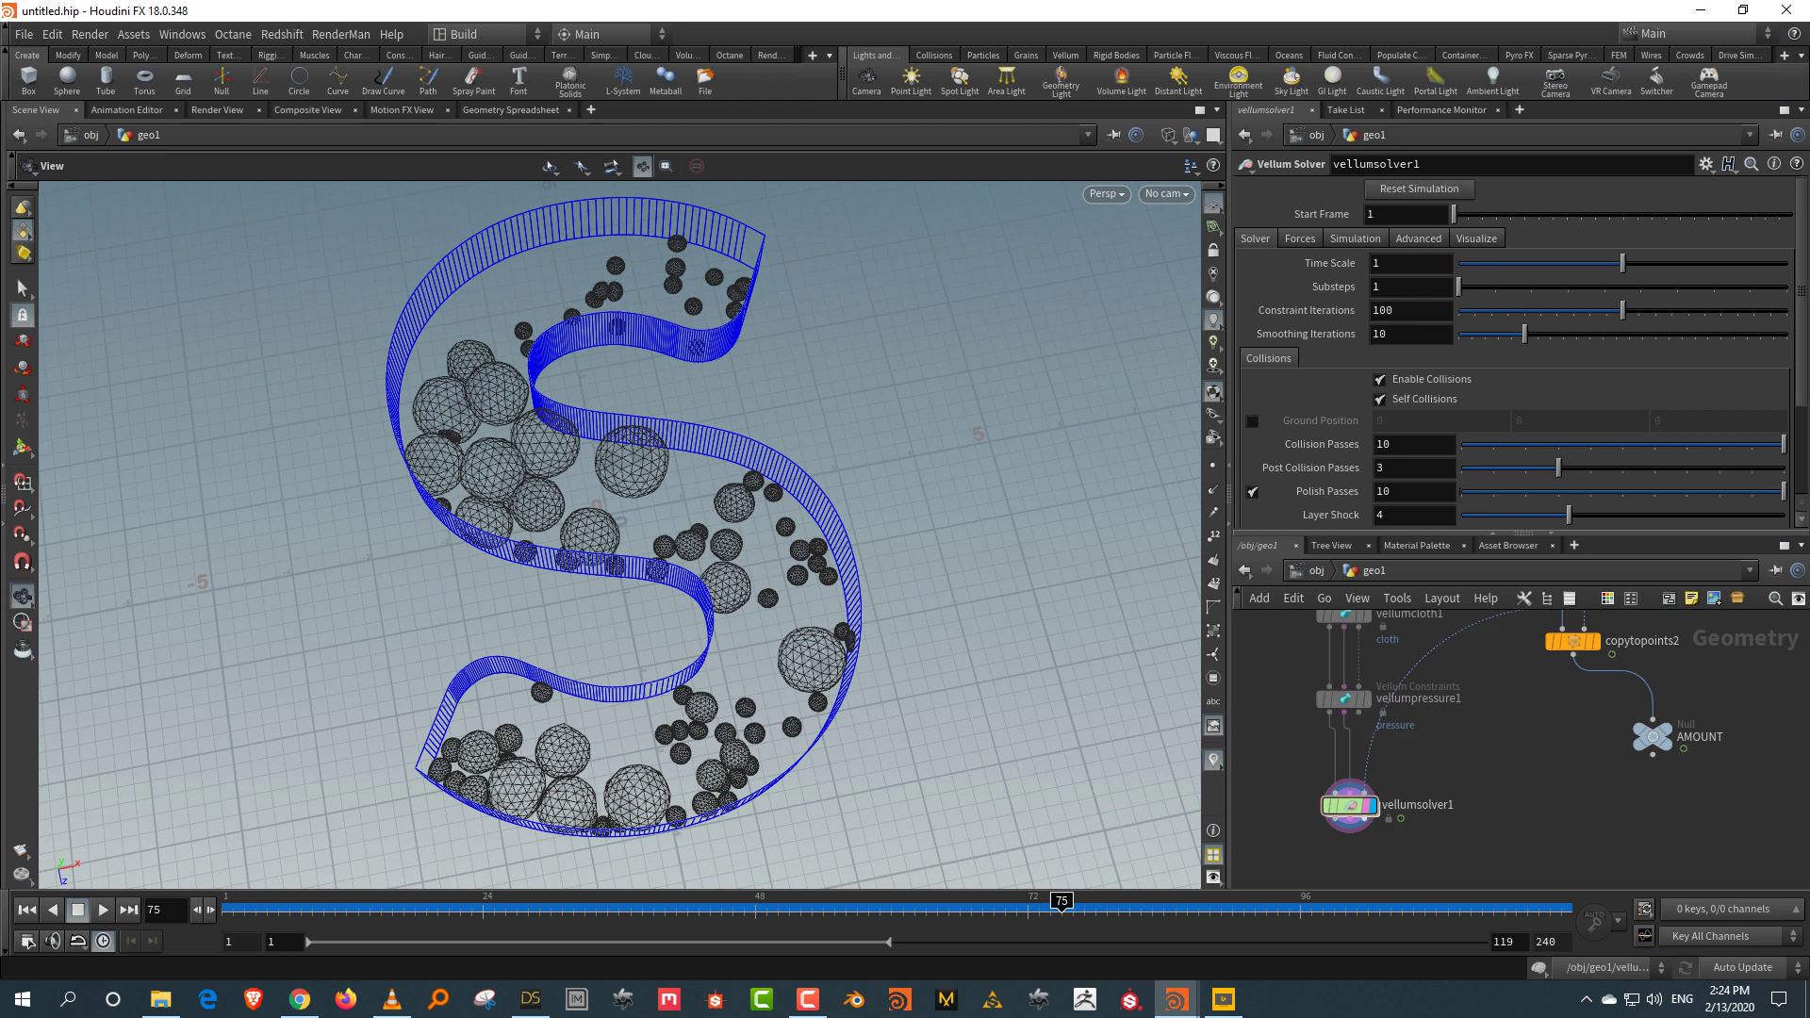
left_click_drag(1351, 804, 1393, 808)
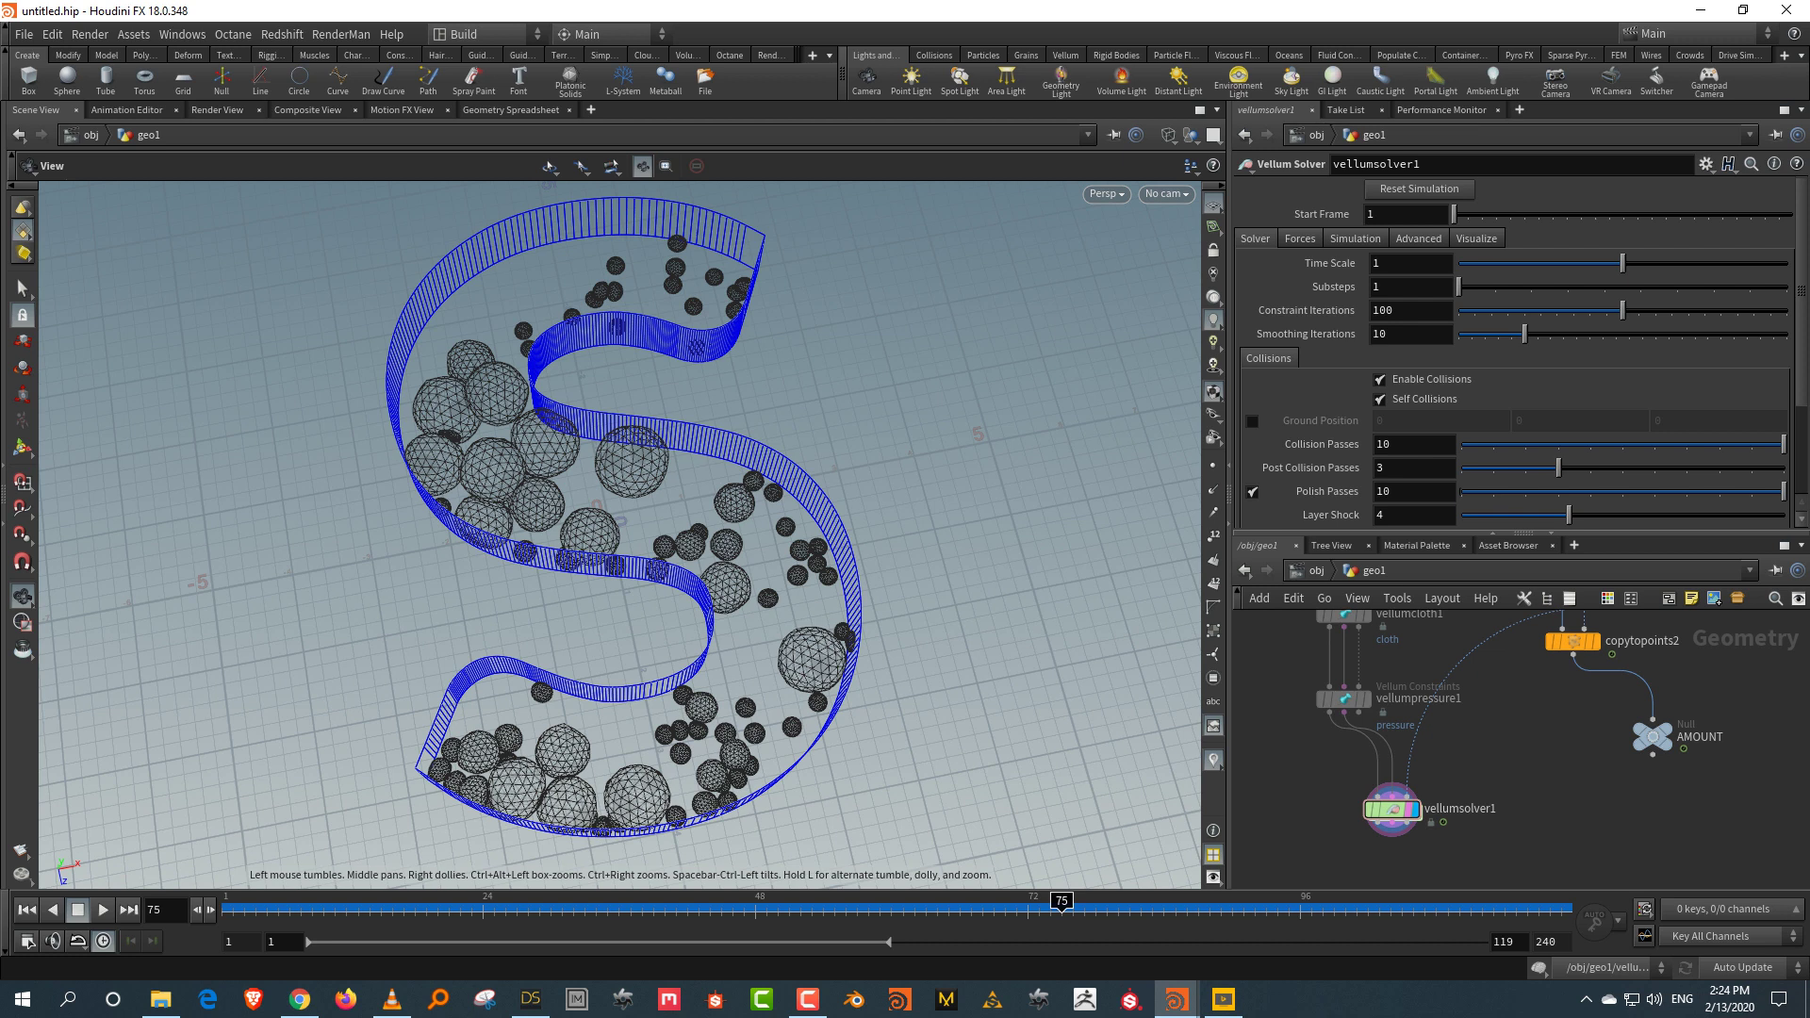
middle_click_drag(1509, 716, 1380, 868)
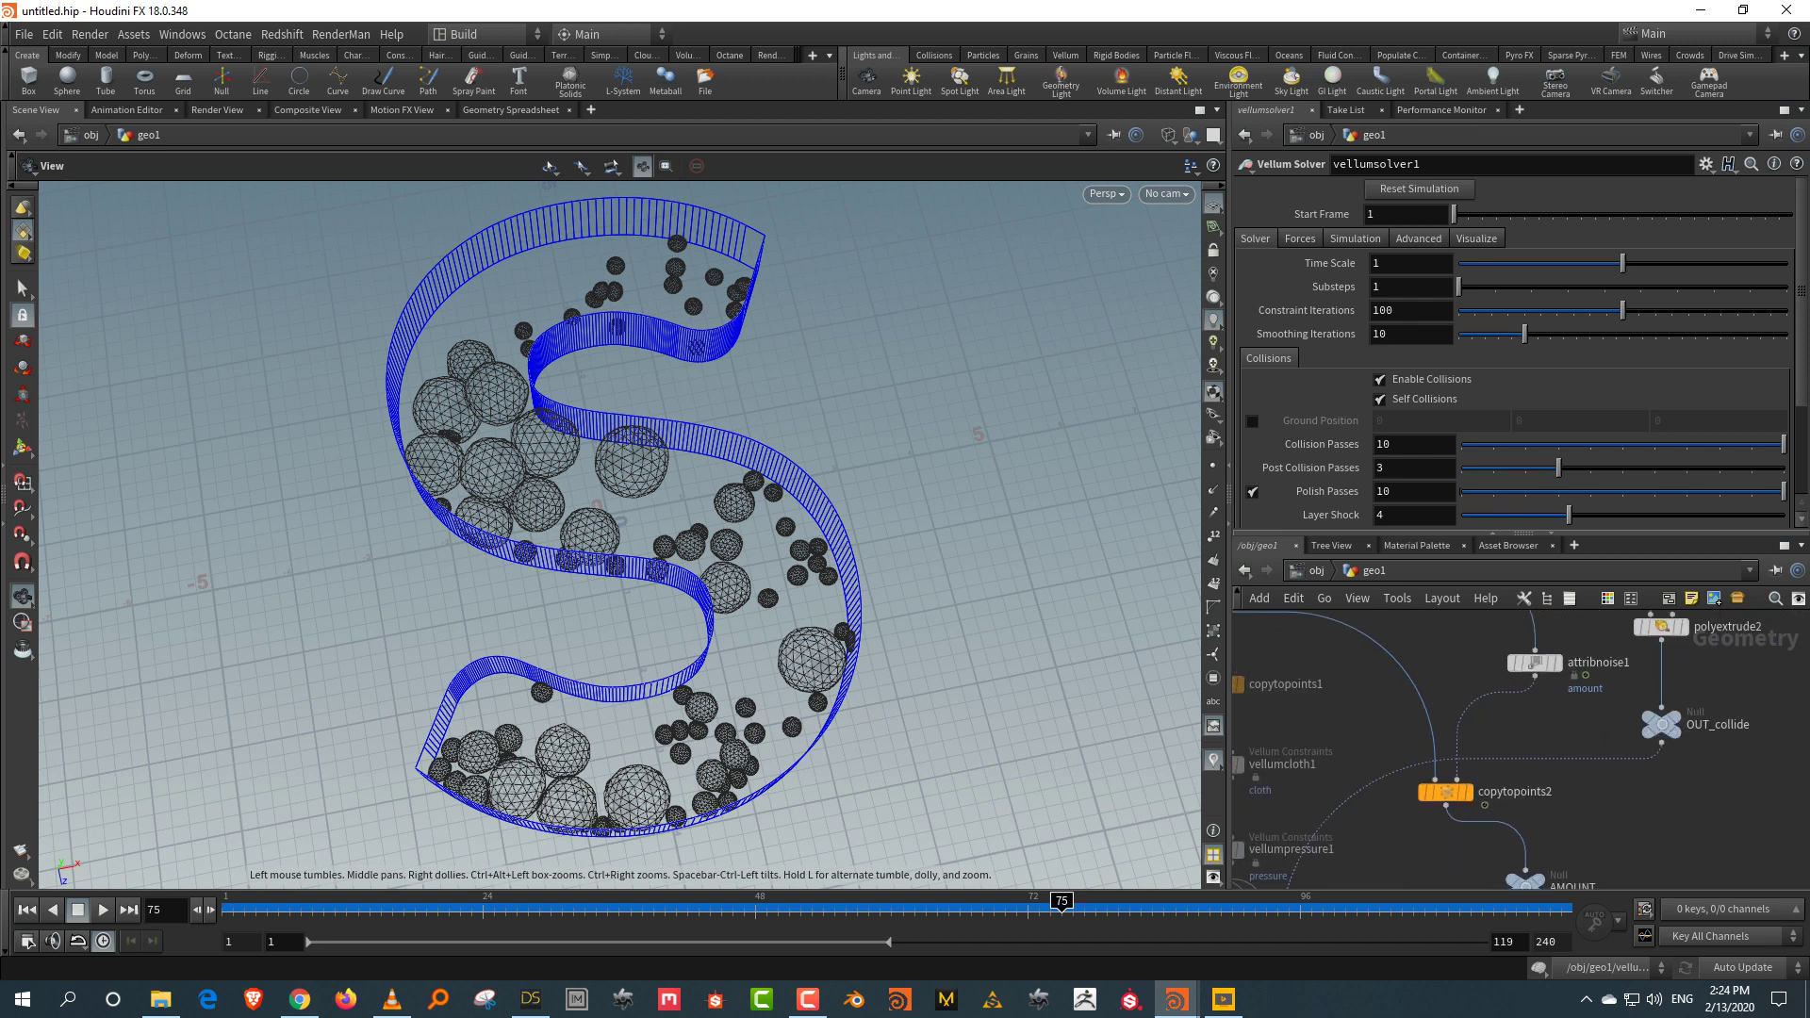
Step: Zoom out and select copytopoints2 to show its three attribute transfer rules from target points
scroll(1603, 830, "down", 2)
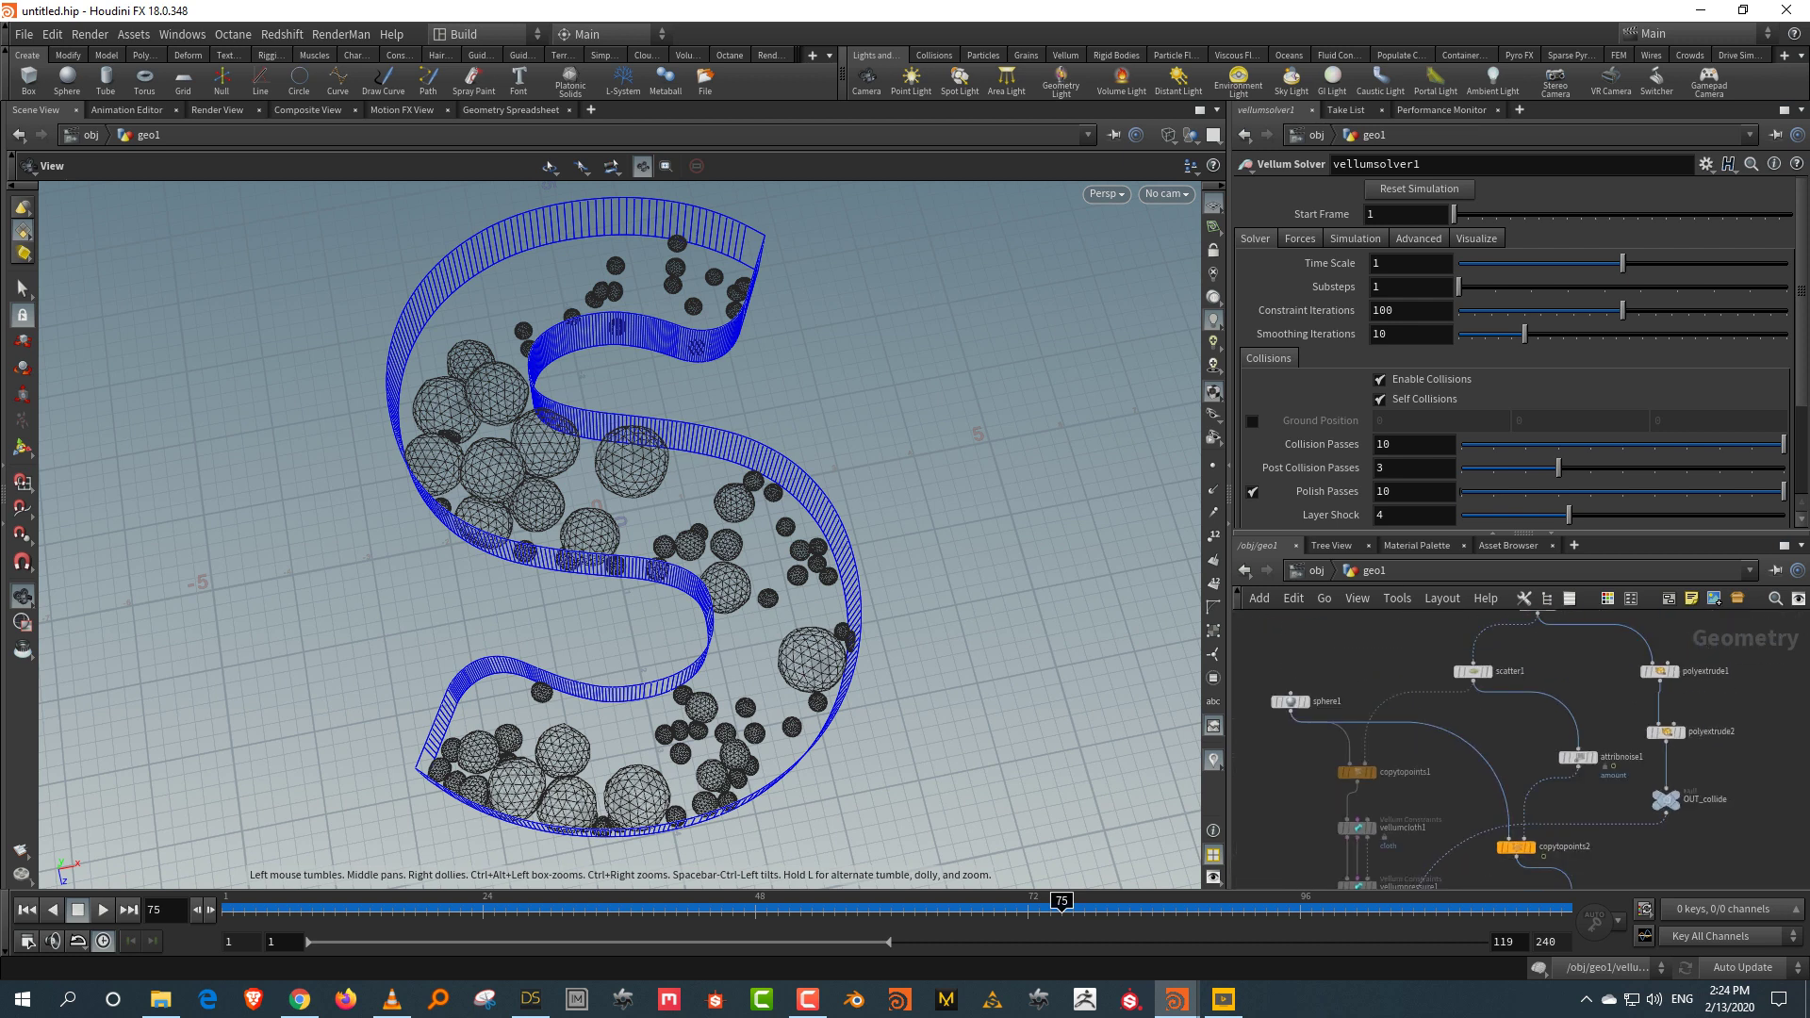
left_click(1515, 847)
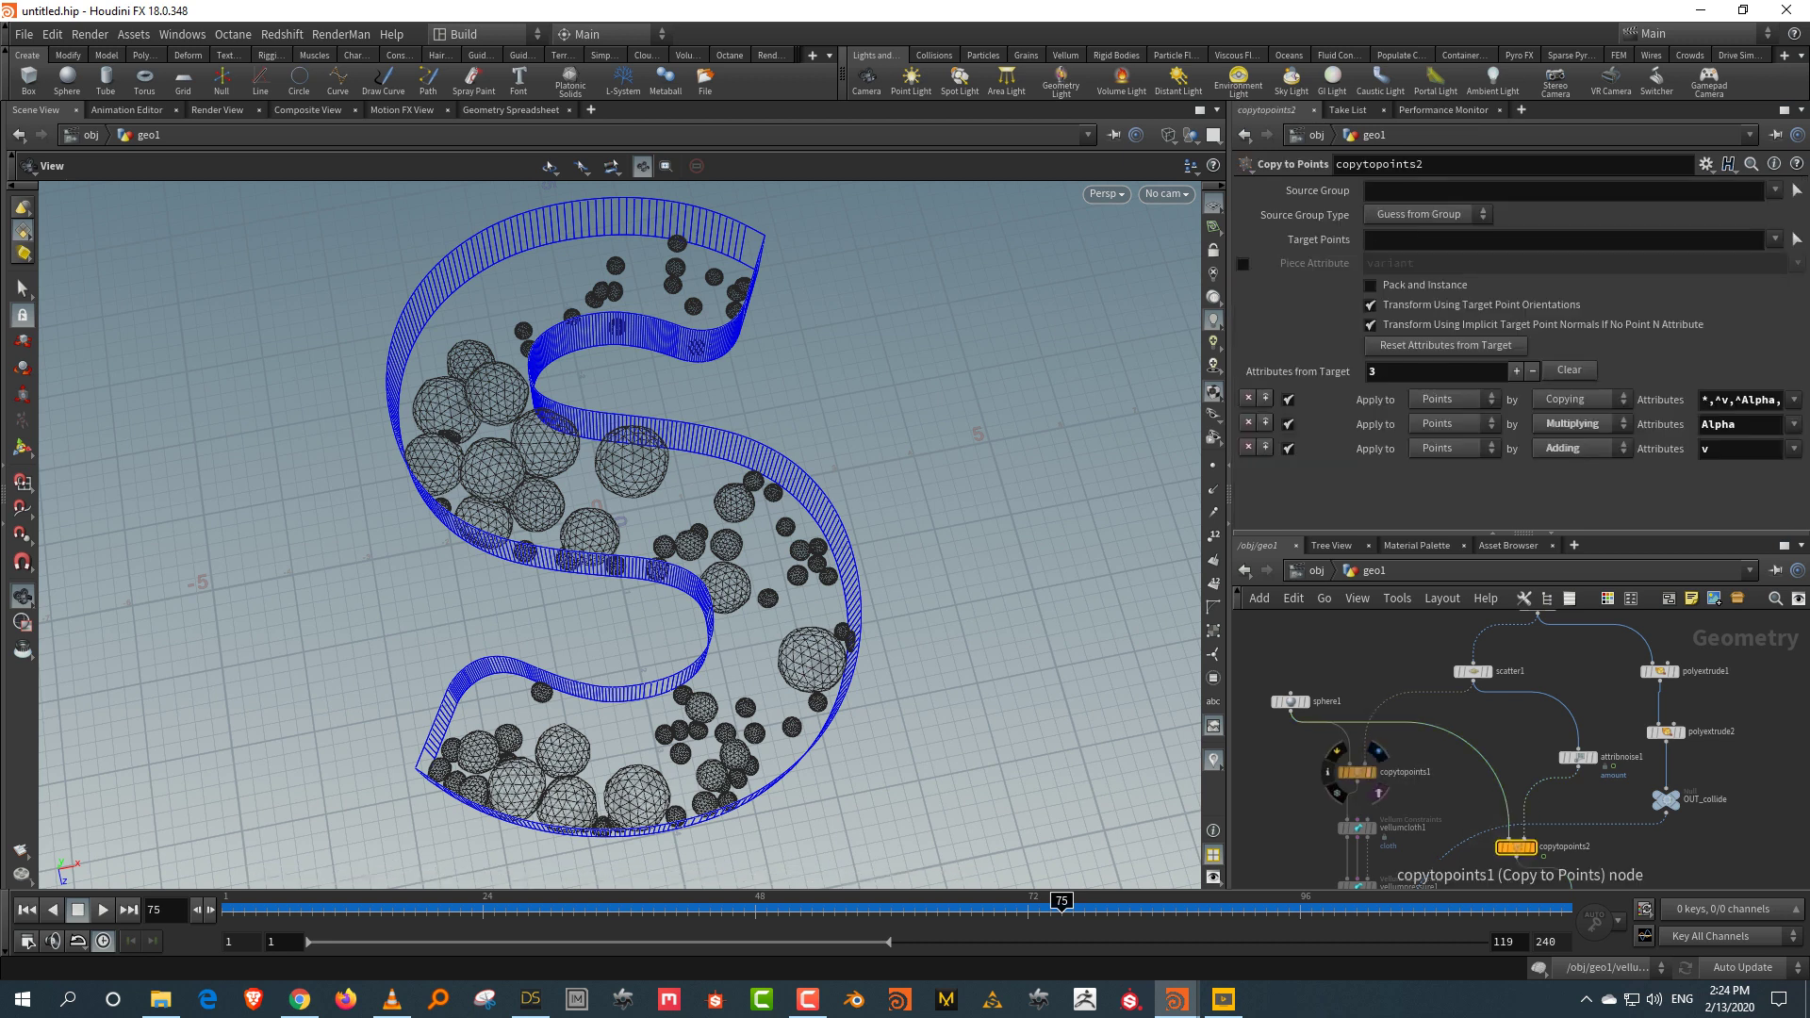
left_click_drag(1358, 772, 1358, 783)
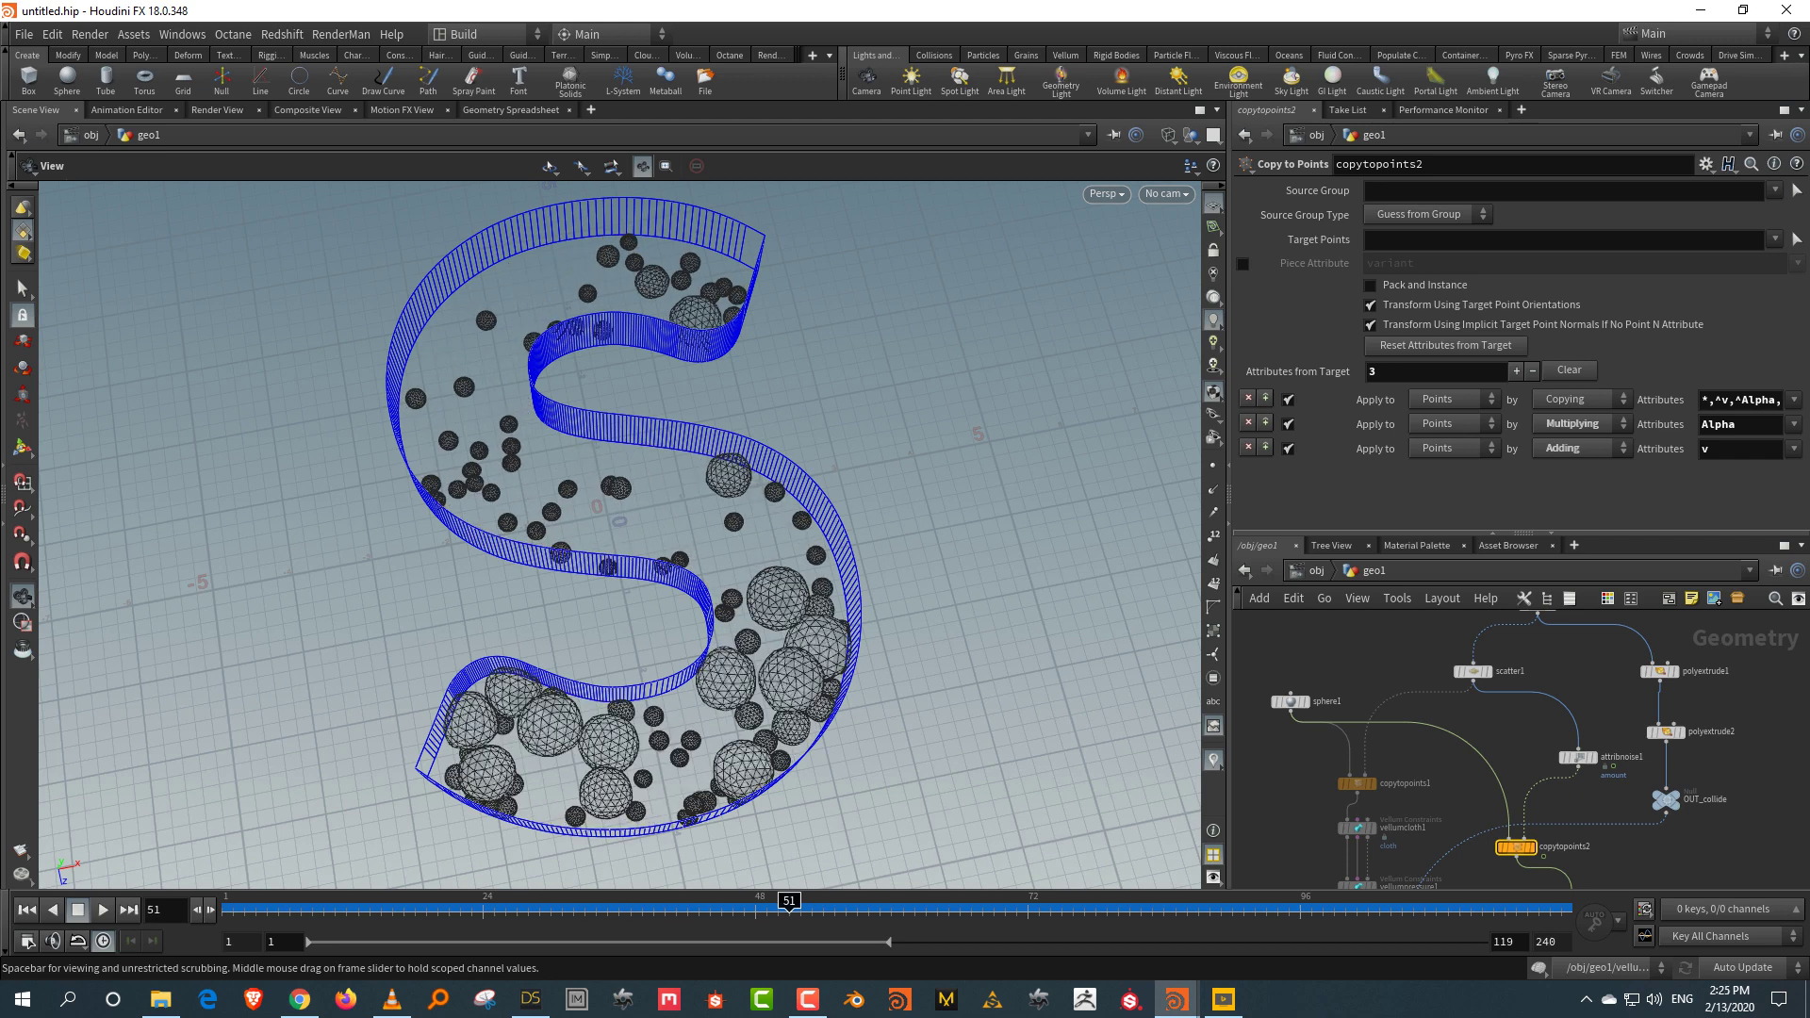
left_click_drag(622, 528, 571, 517)
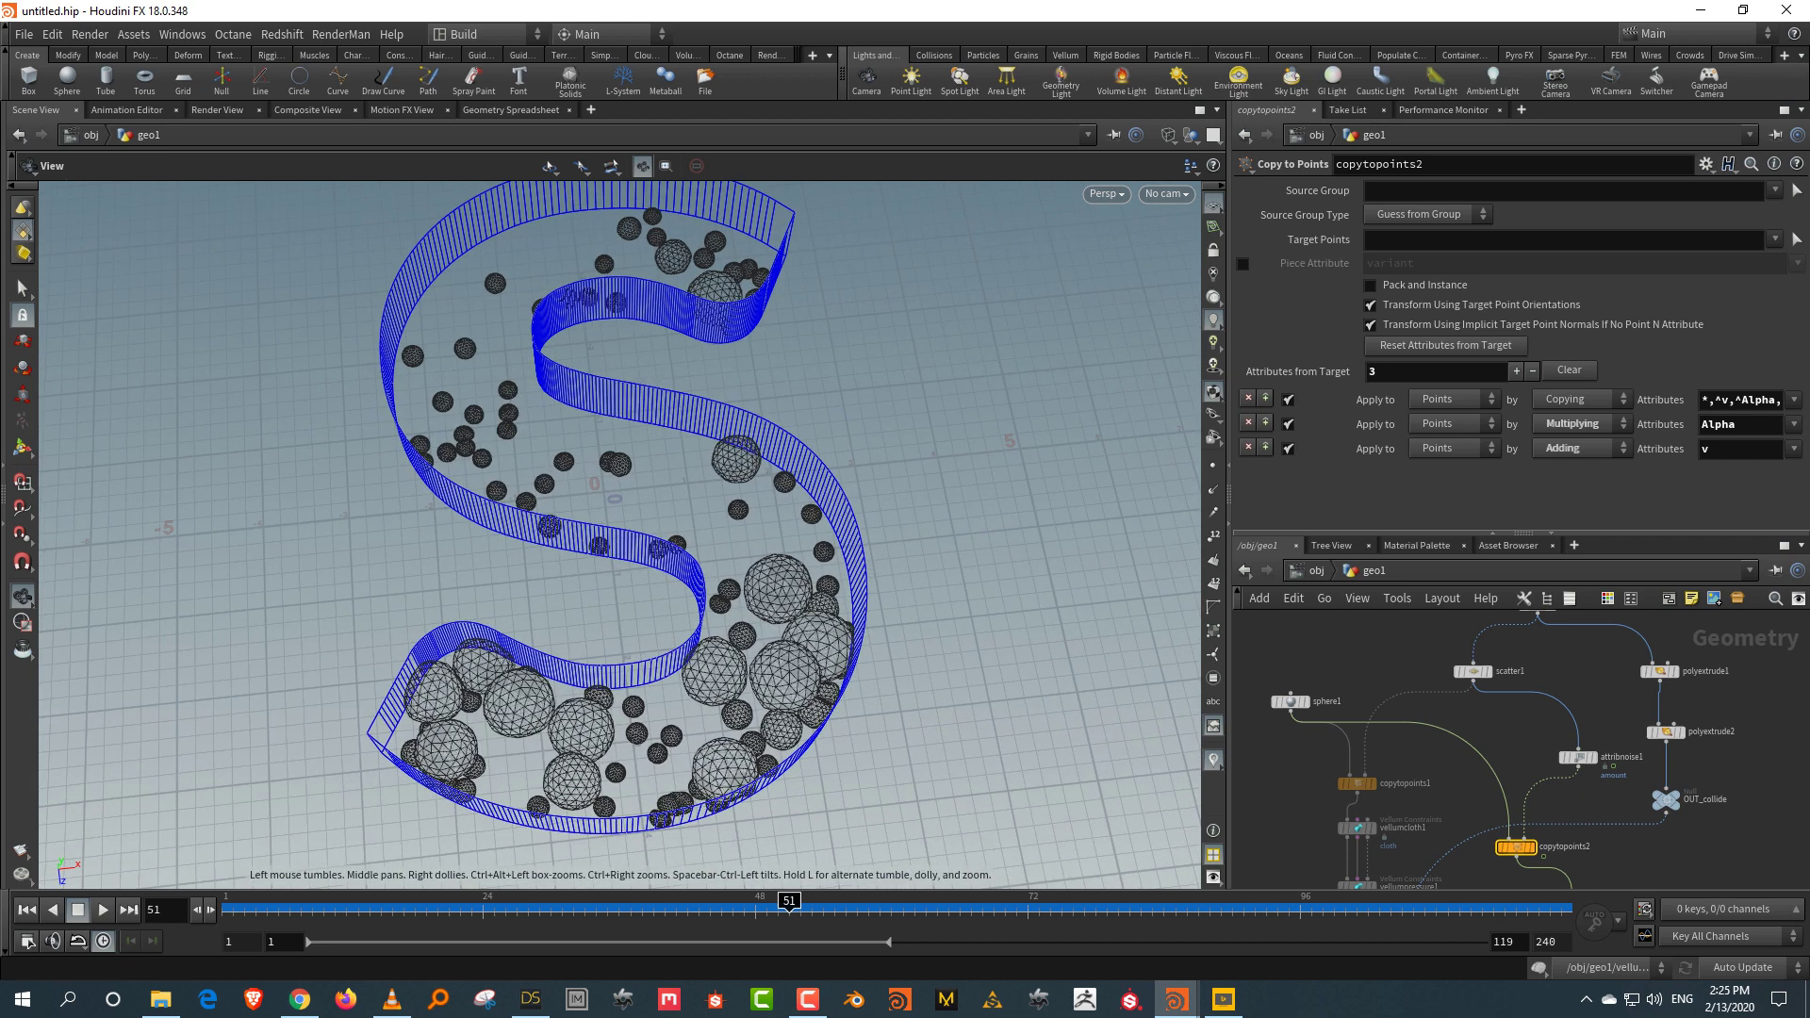